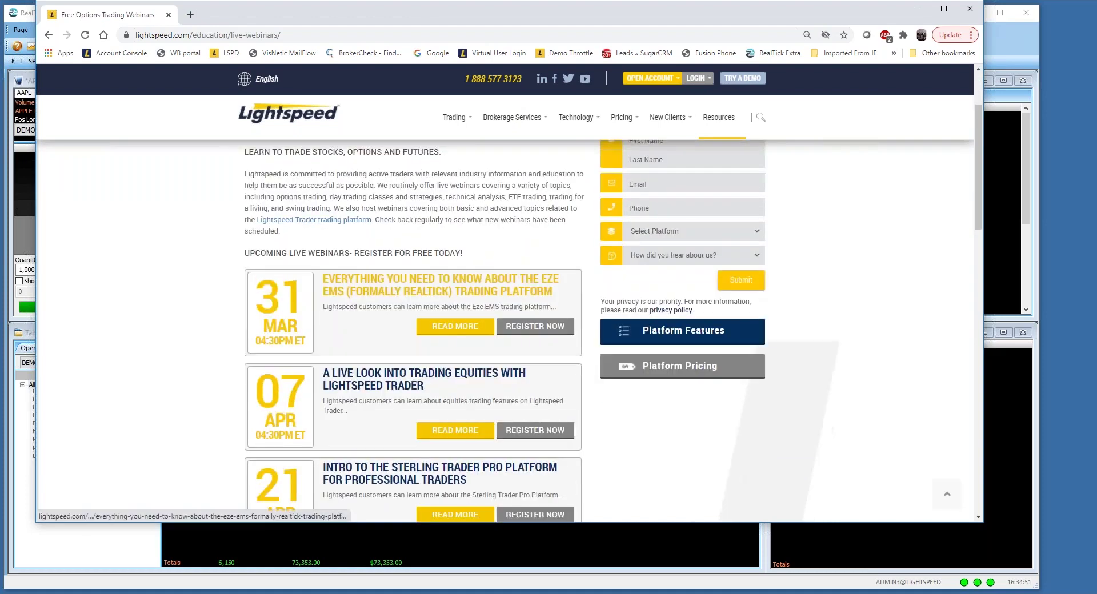
- Look through the upcoming live webinars and recent webinar recordings on the Lightspeed page, and minimize the browser to return to RealTick
scroll(370, 353, down, 1)
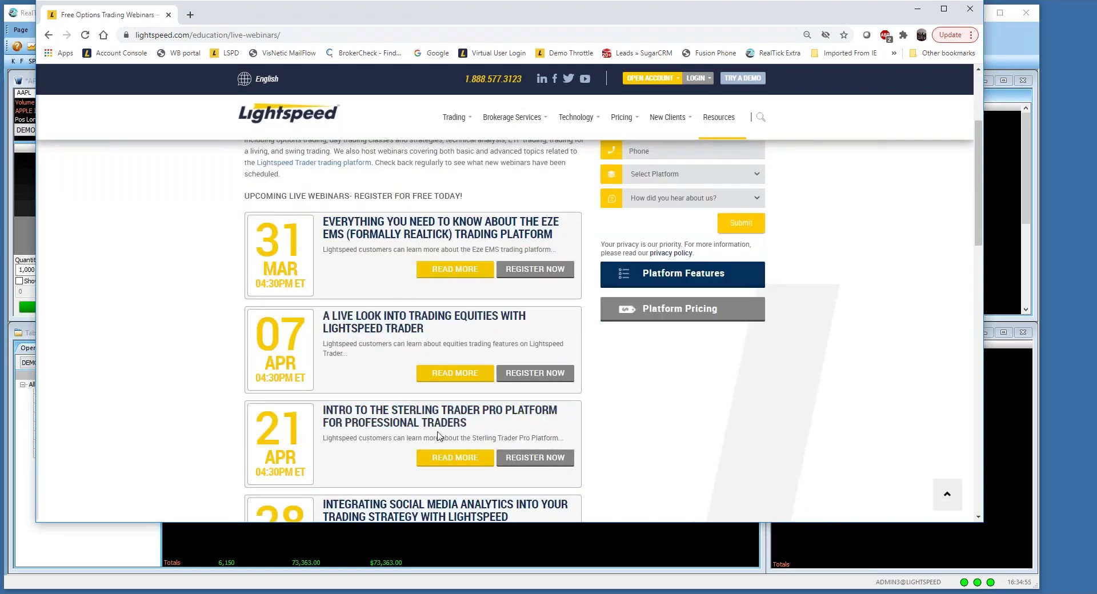
scroll(475, 216, down, 3)
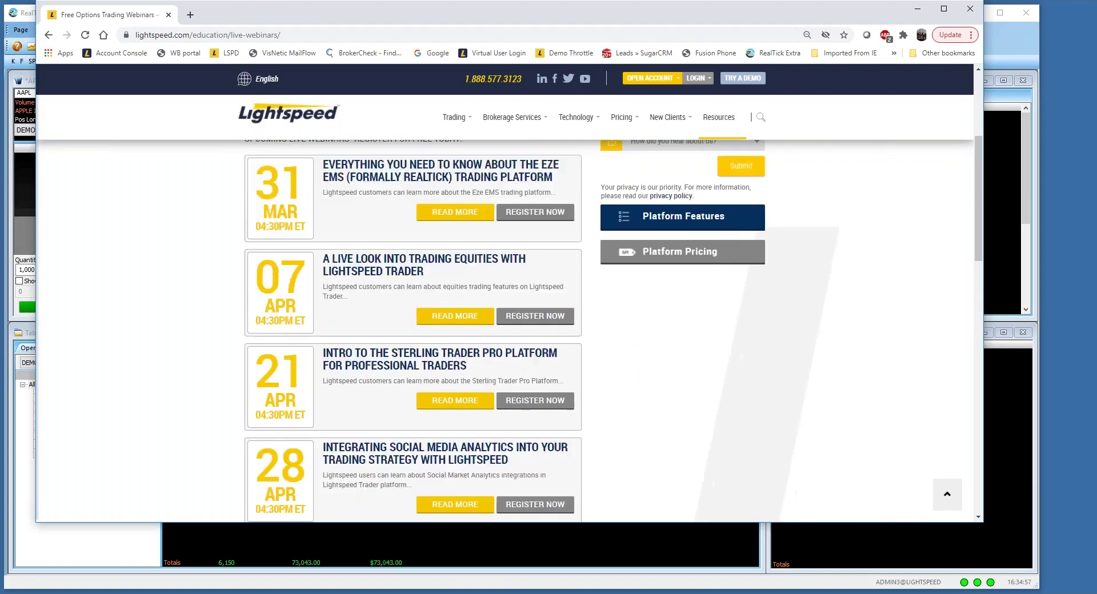
scroll(507, 316, up, 4)
scroll(508, 316, down, 5)
scroll(505, 326, down, 4)
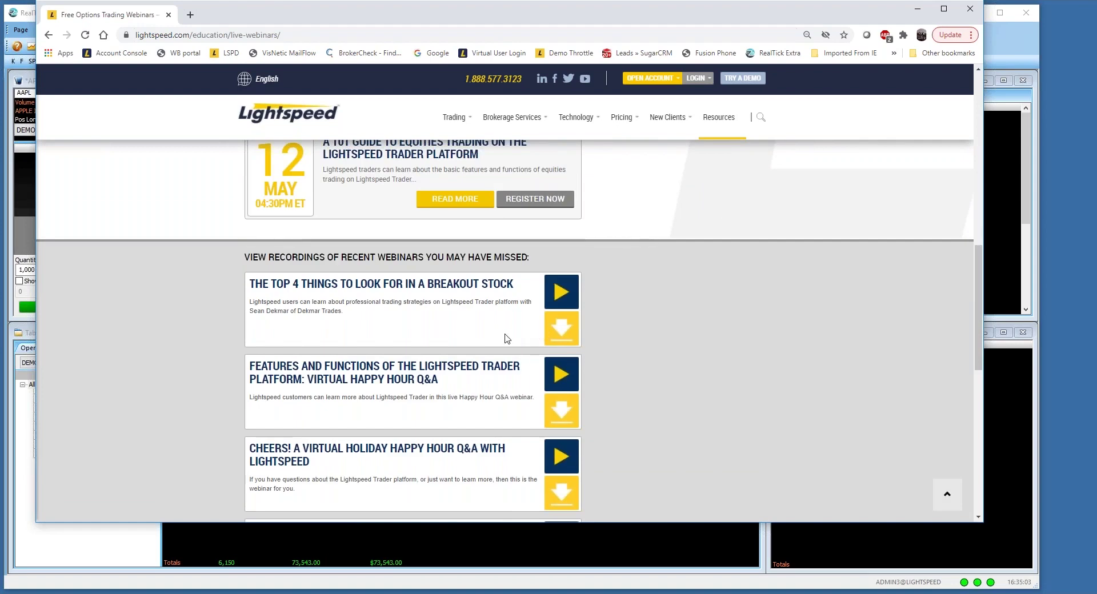
scroll(417, 347, down, 3)
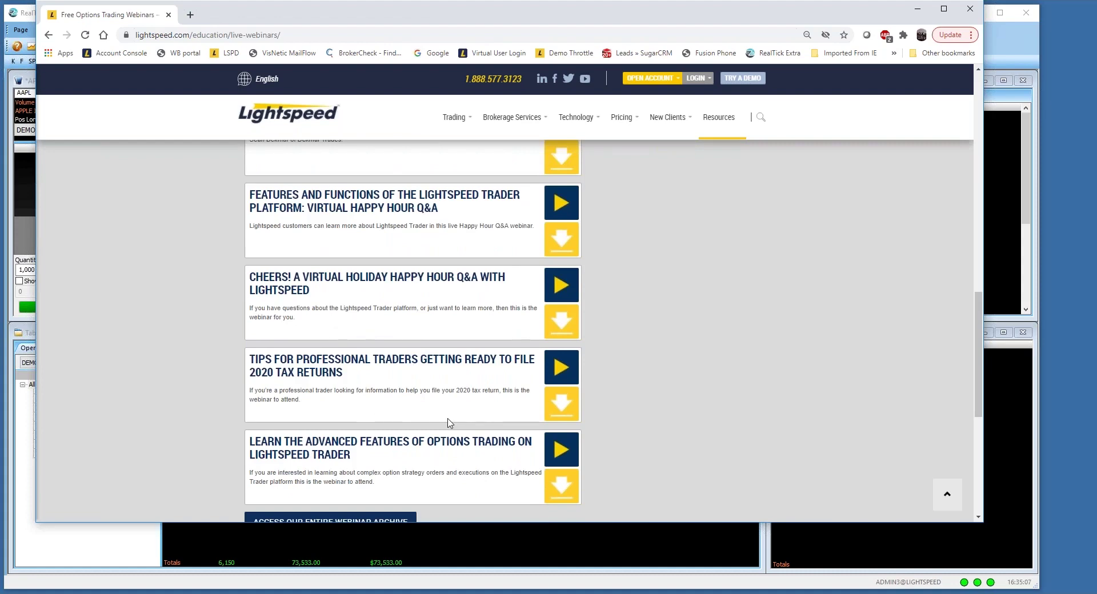
scroll(482, 434, down, 2)
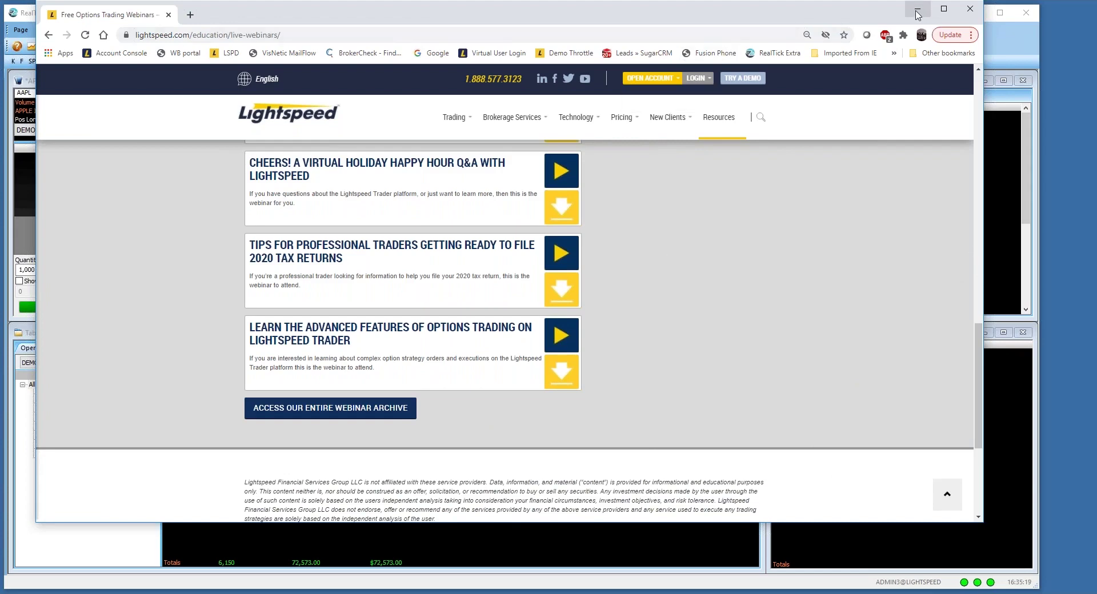
click(917, 10)
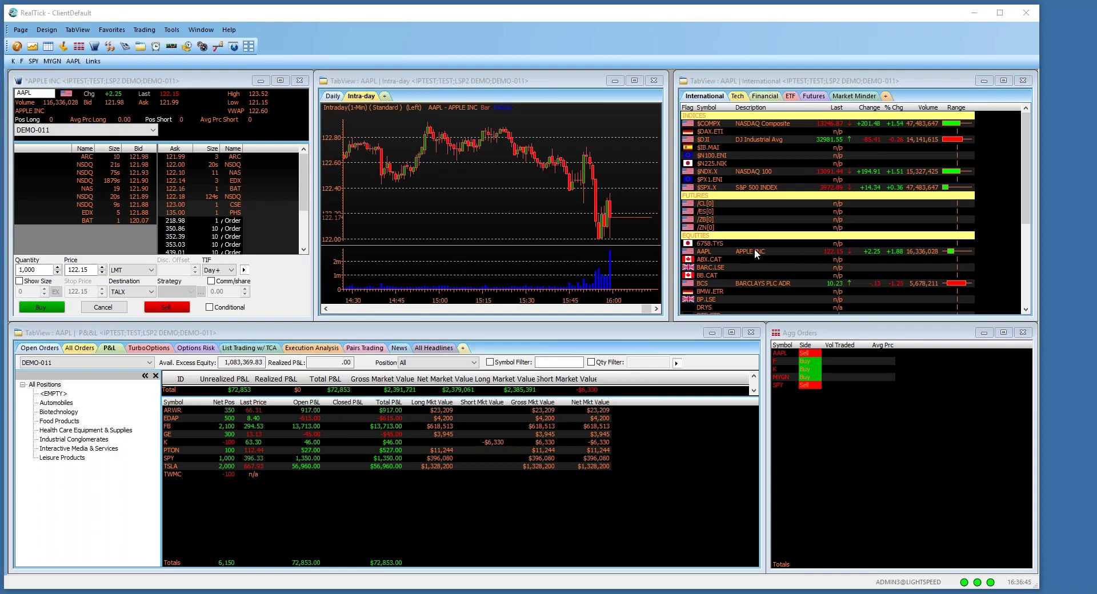
- Open the Equities Sales Trader.pag page from the PAGES folder without saving the changes to the current page
click(21, 30)
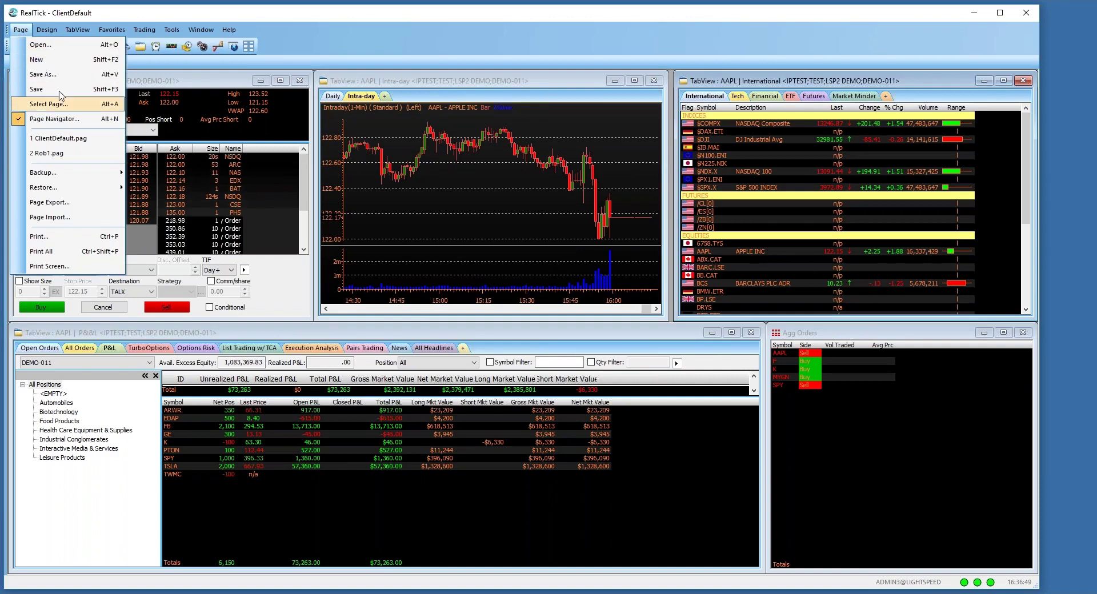
click(57, 50)
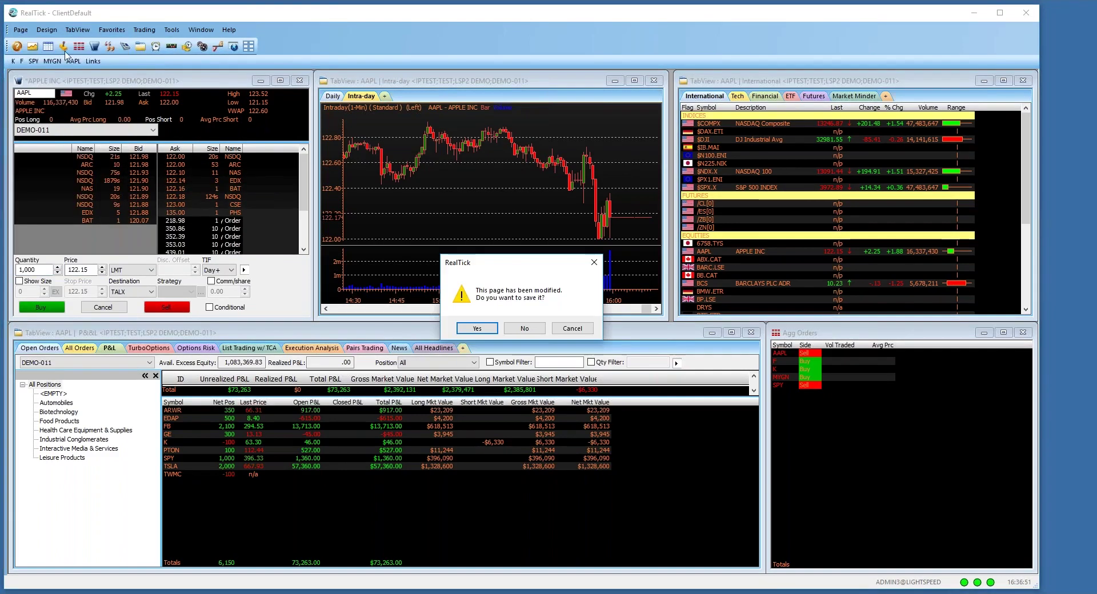
click(524, 329)
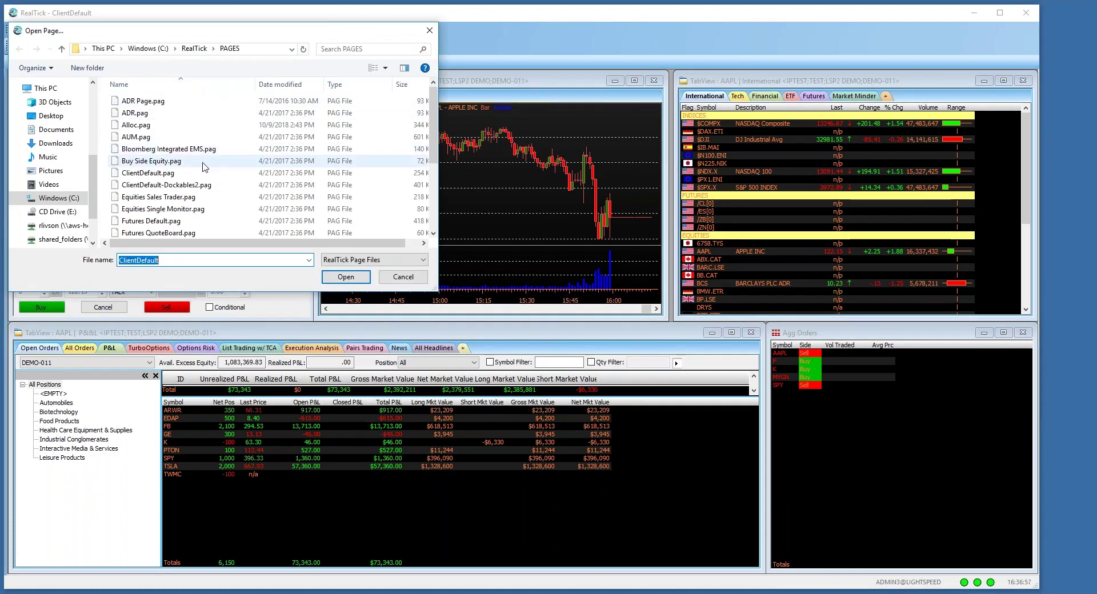
scroll(208, 160, down, 1)
scroll(194, 167, down, 4)
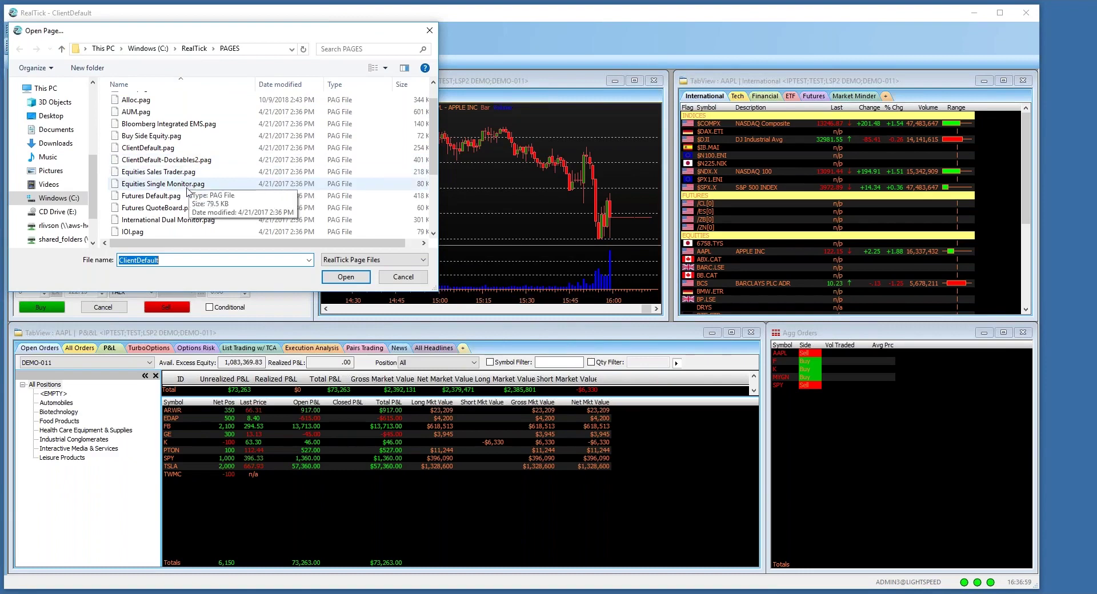
scroll(165, 167, up, 5)
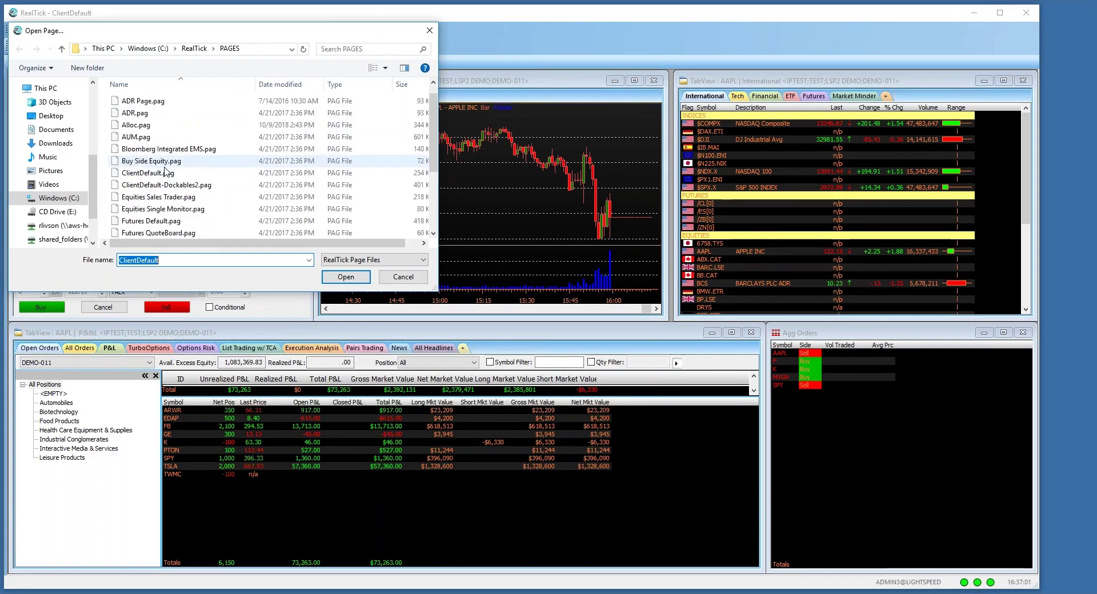
scroll(173, 126, down, 1)
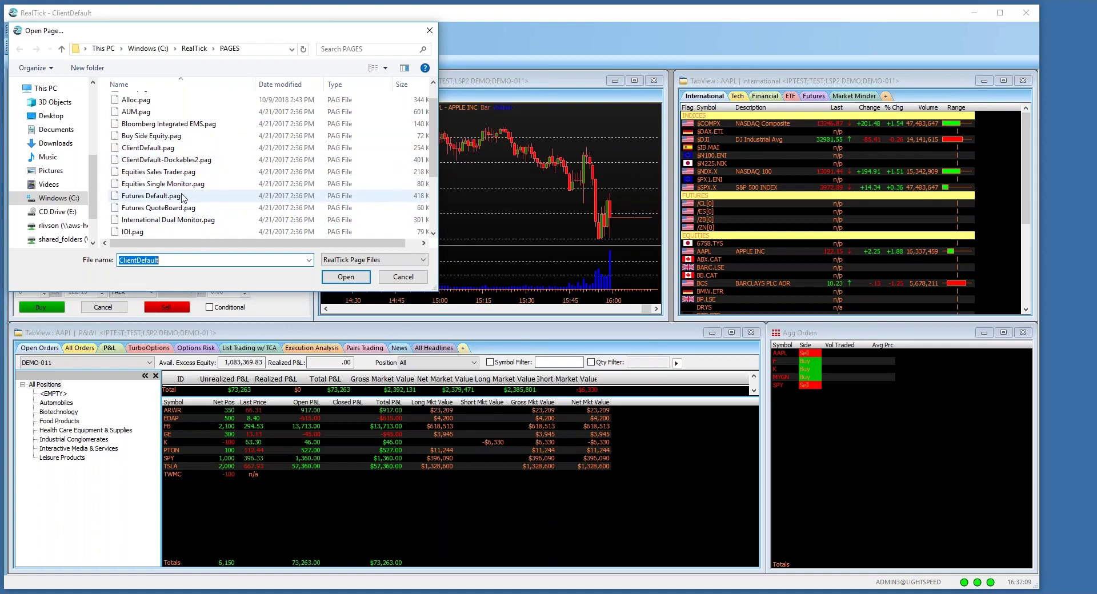
scroll(180, 148, down, 3)
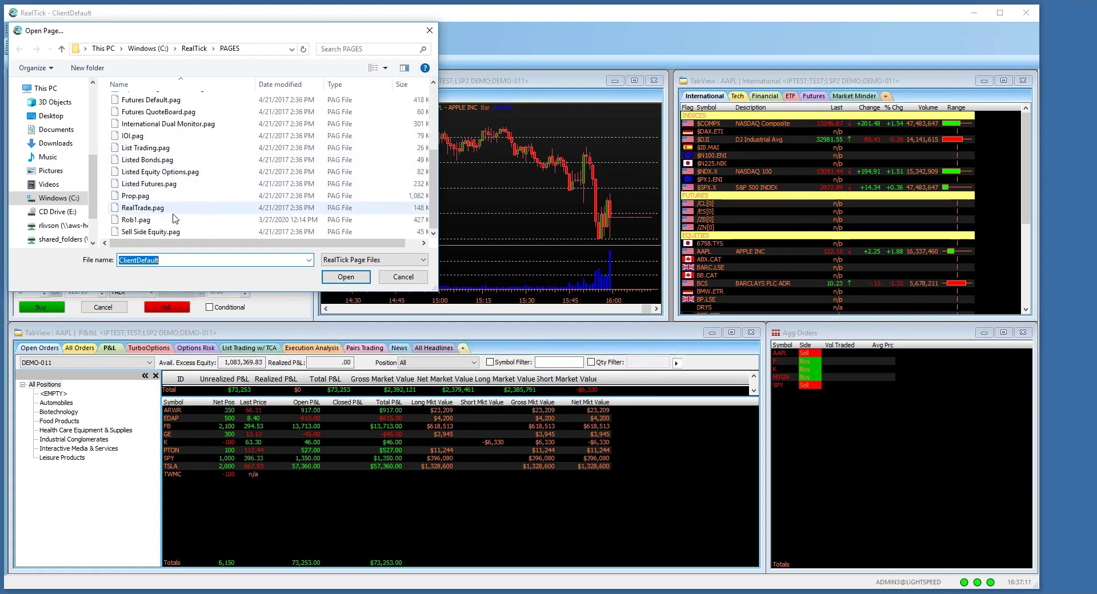
scroll(165, 209, up, 4)
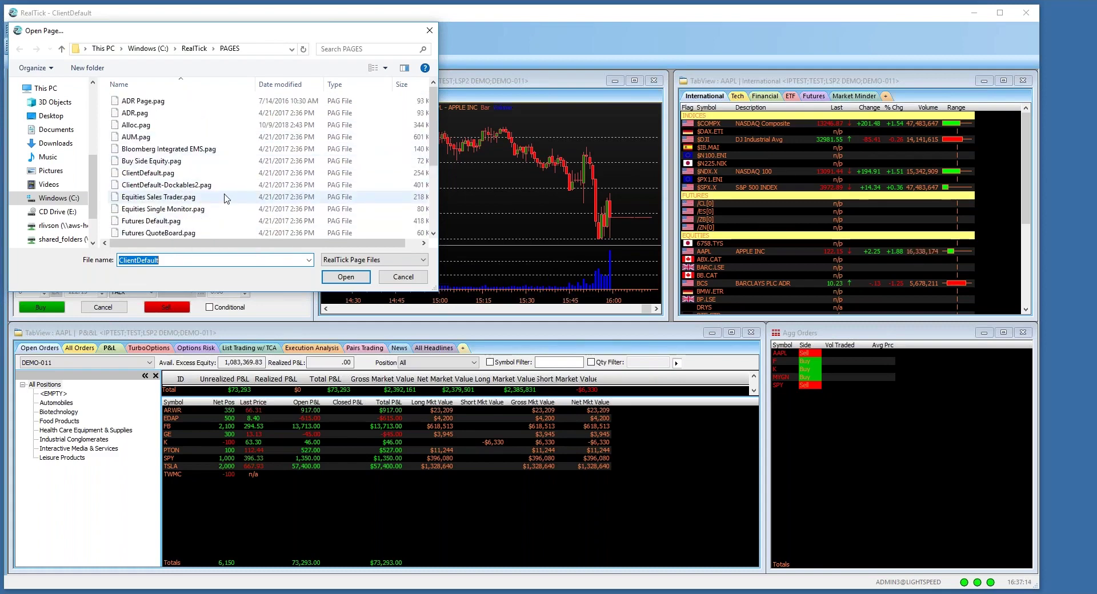
click(166, 197)
click(347, 276)
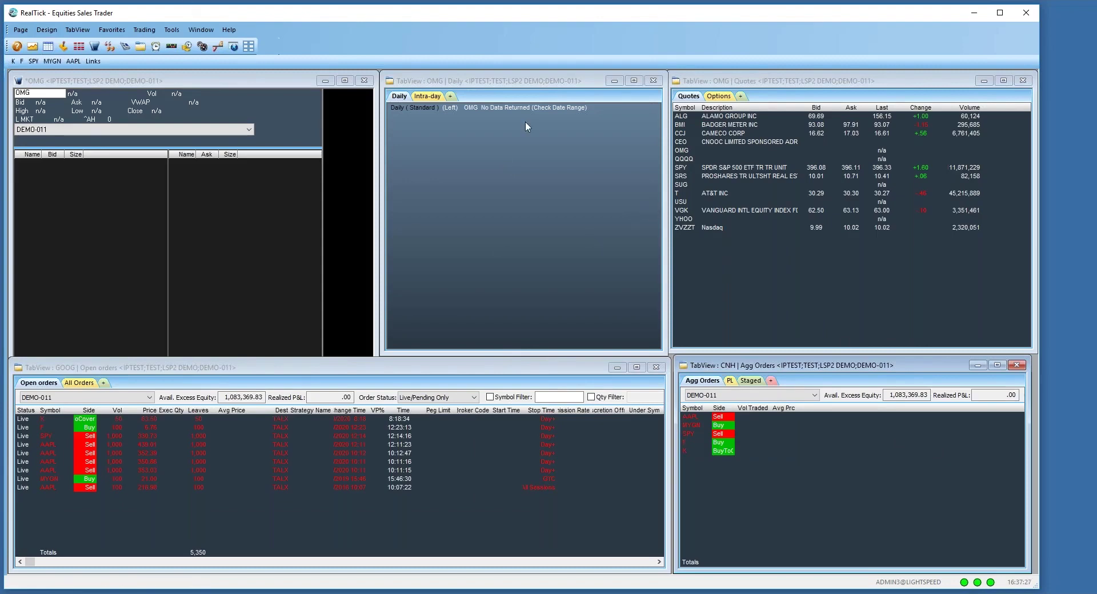
- Switch back to the recently used ClientDefault.pag page
click(25, 31)
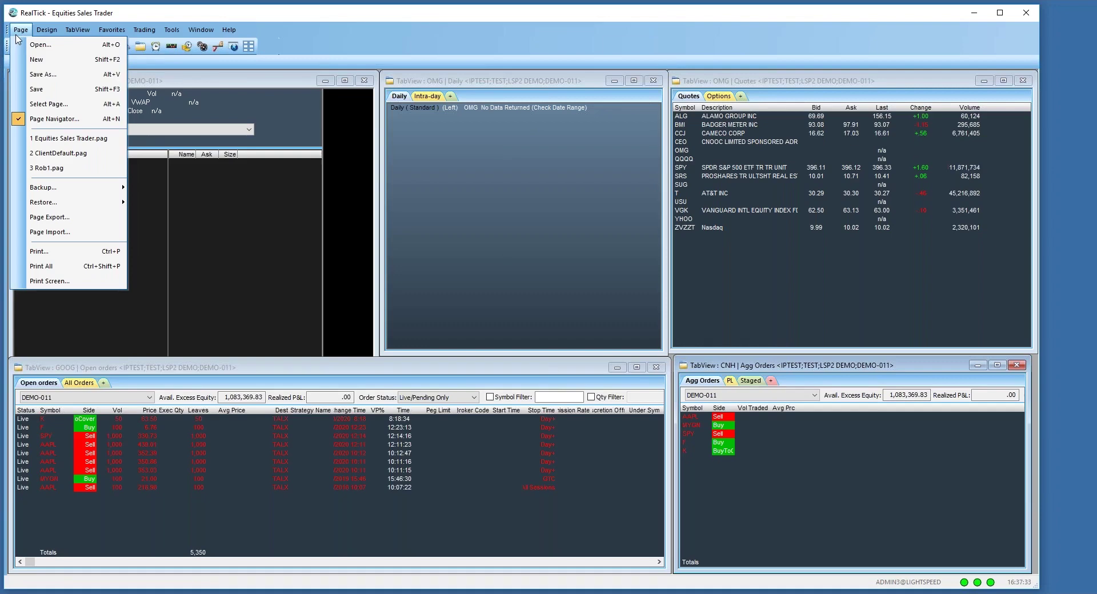
click(54, 153)
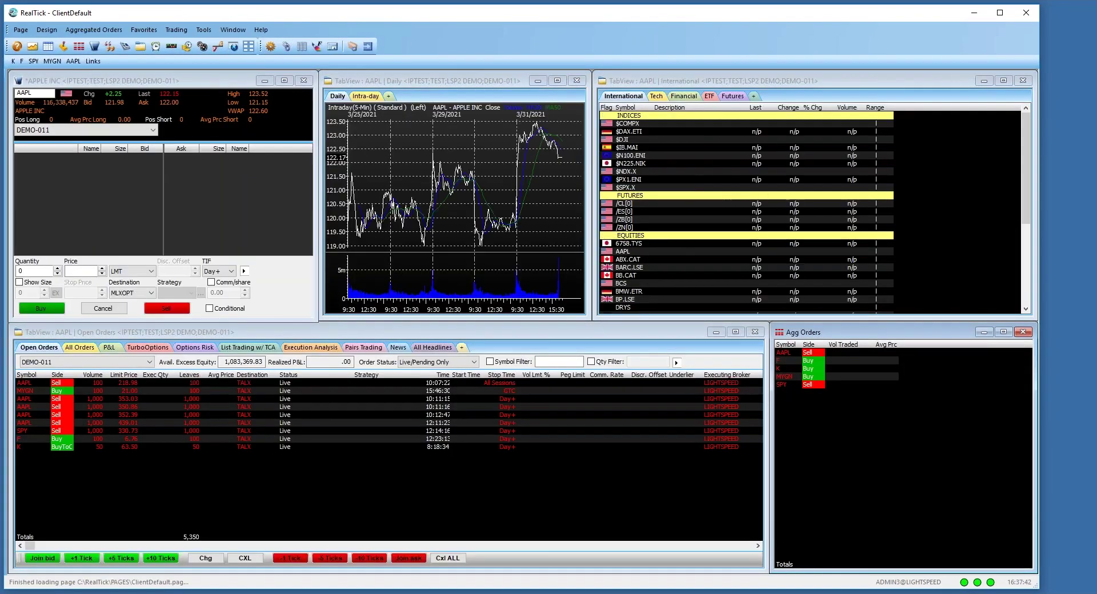
- Prepare an AAPL buy order for 1,000 shares with an LMT price of 121.85, and cancel it at the order confirmation
mouse_move(122, 83)
mouse_down()
mouse_move(258, 96)
mouse_move(123, 84)
mouse_up()
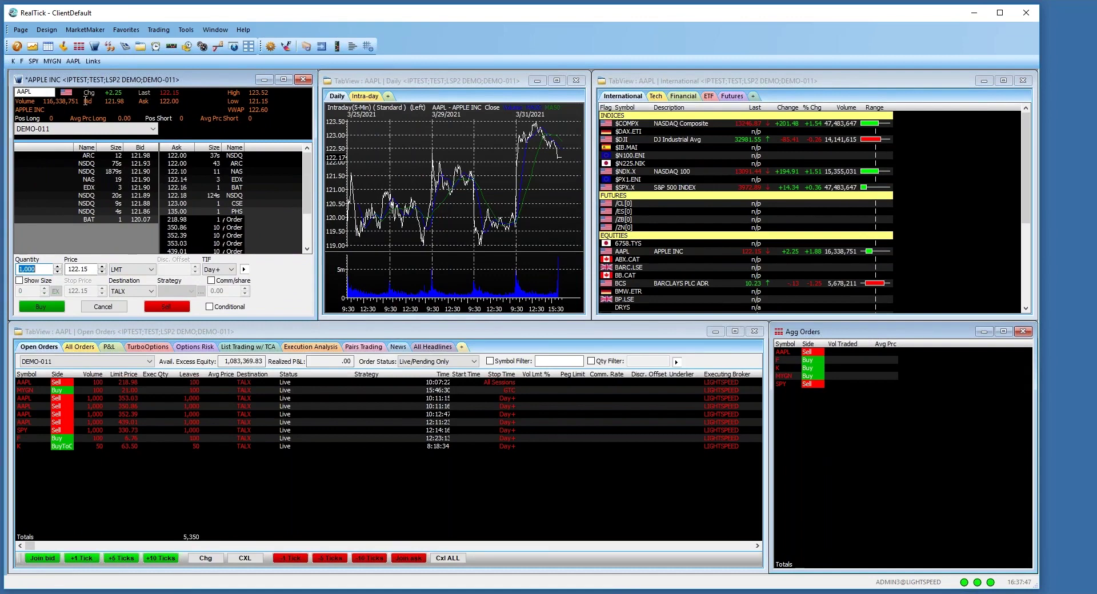
click(103, 187)
click(57, 267)
click(57, 272)
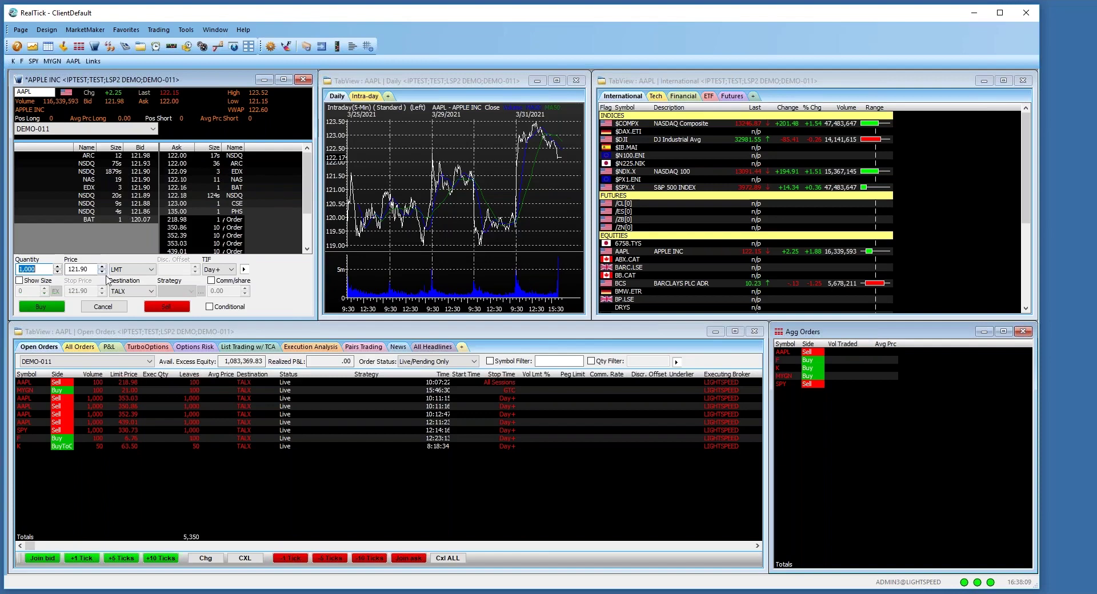
click(102, 272)
click(146, 269)
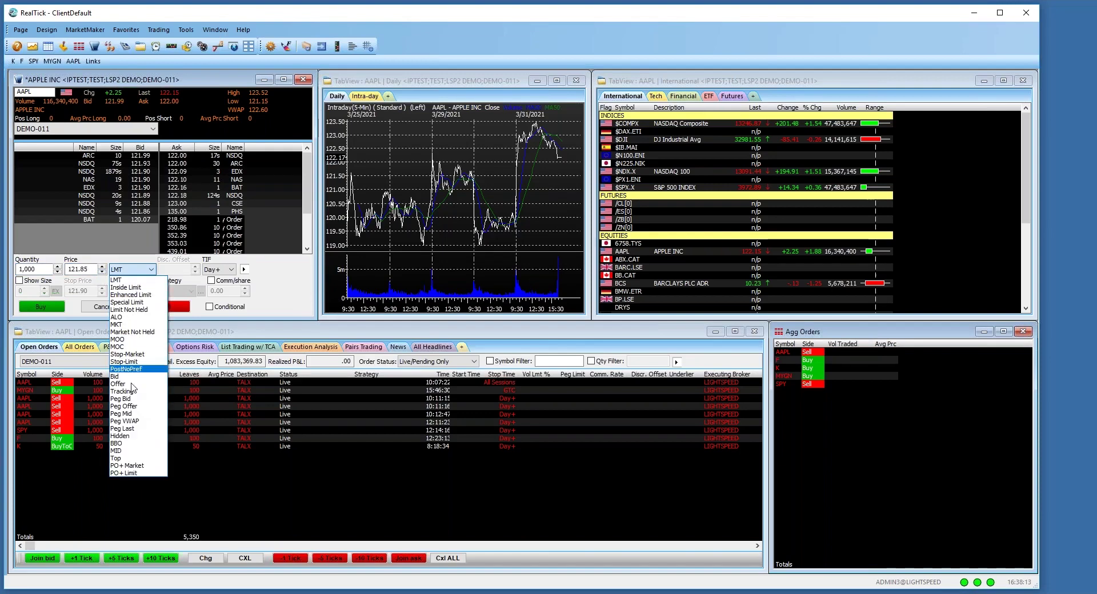
click(131, 281)
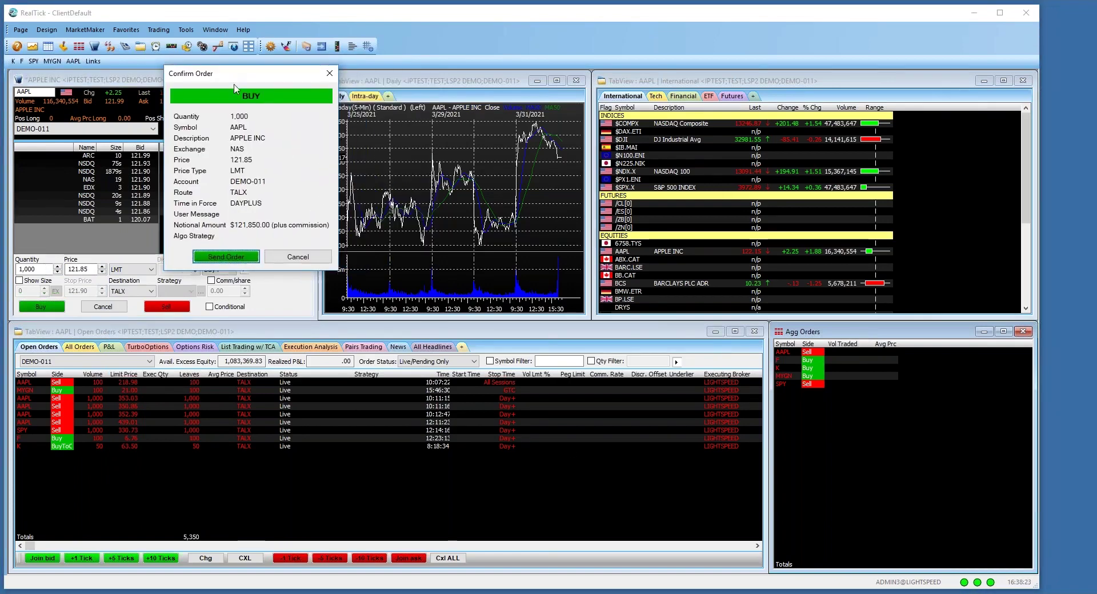
drag(189, 78, 386, 113)
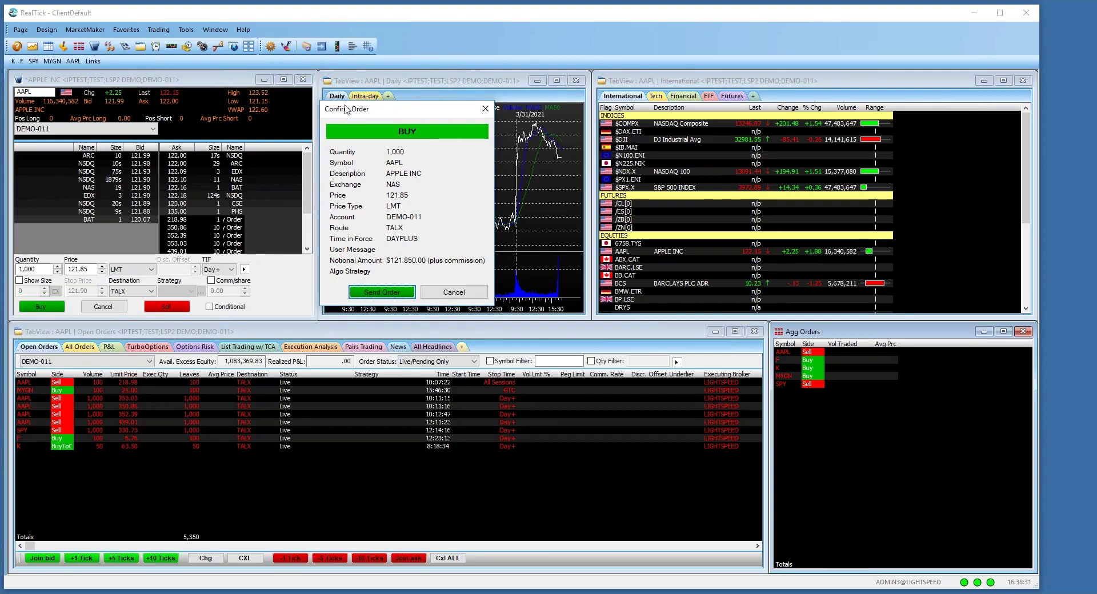
click(453, 293)
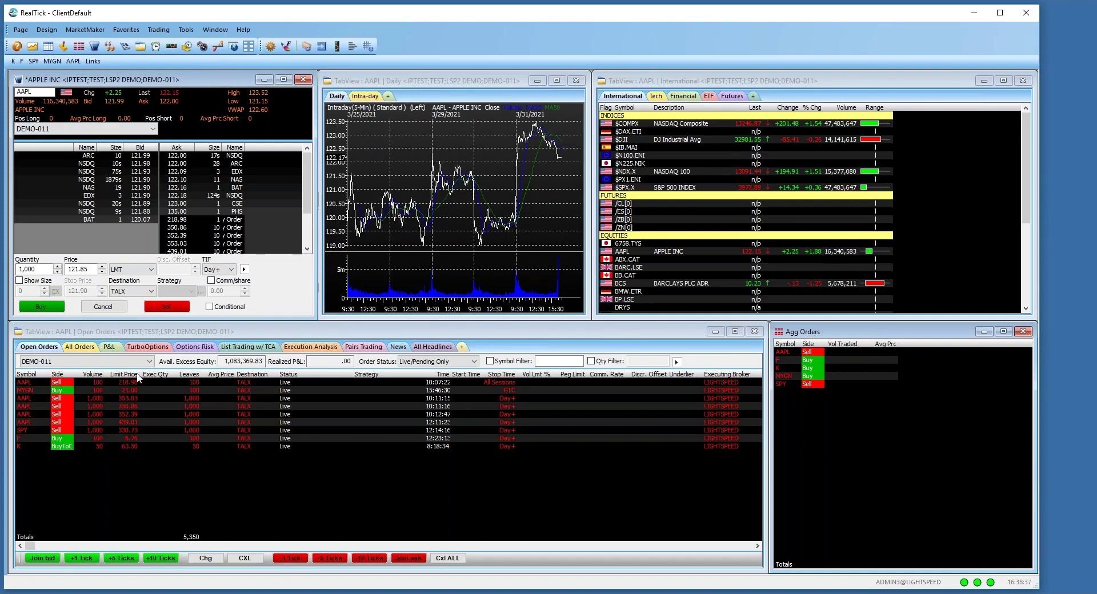
- Set the AAPL chart's bar interval to 1 minute and display it as a candlestick bar graph
click(392, 163)
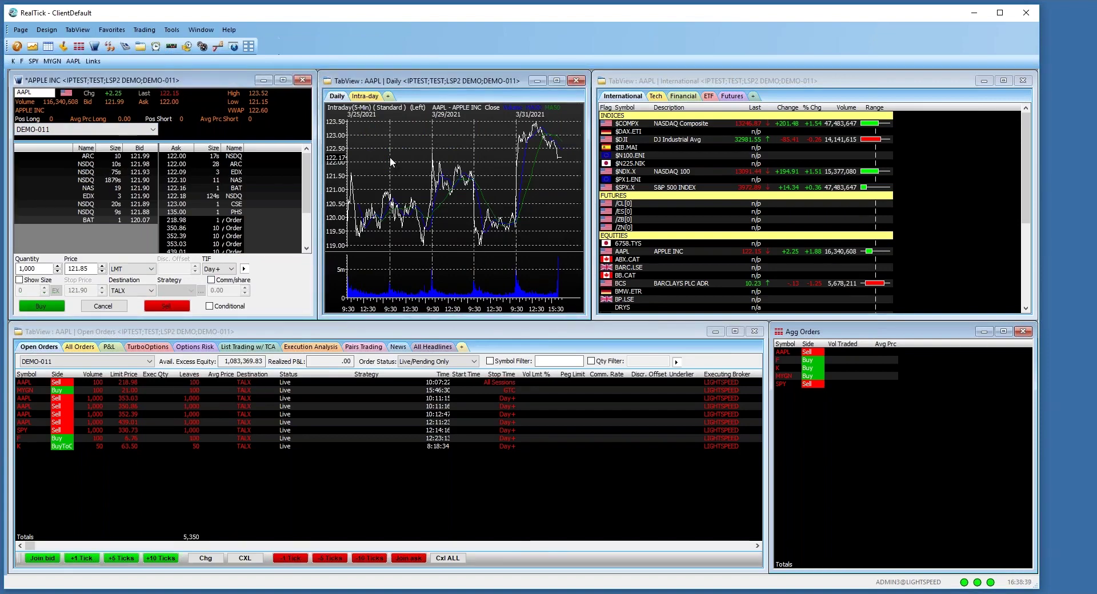
right_click(429, 153)
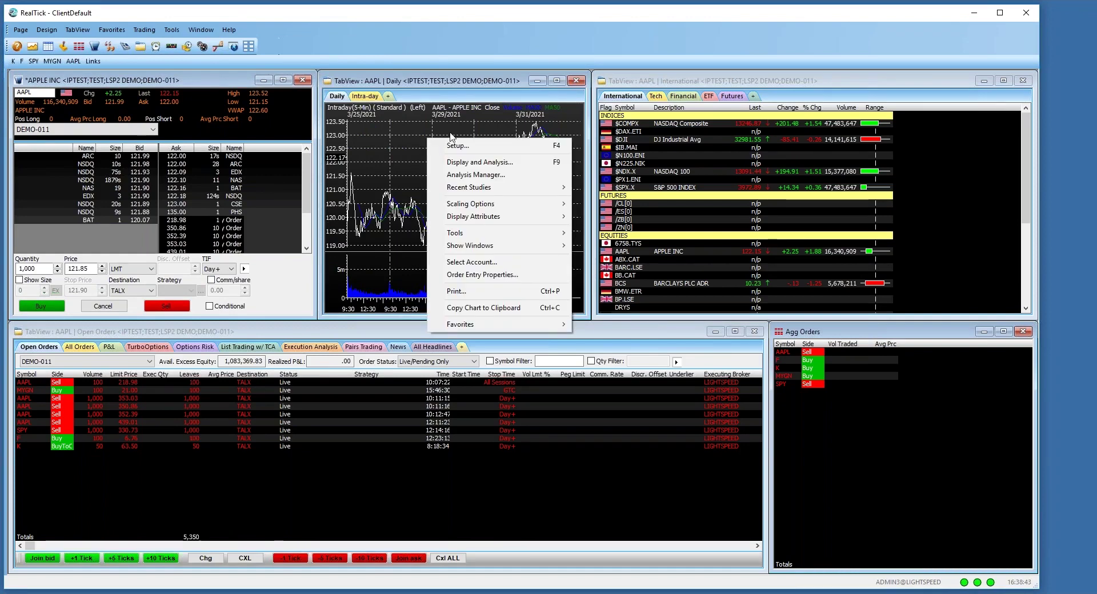
click(472, 147)
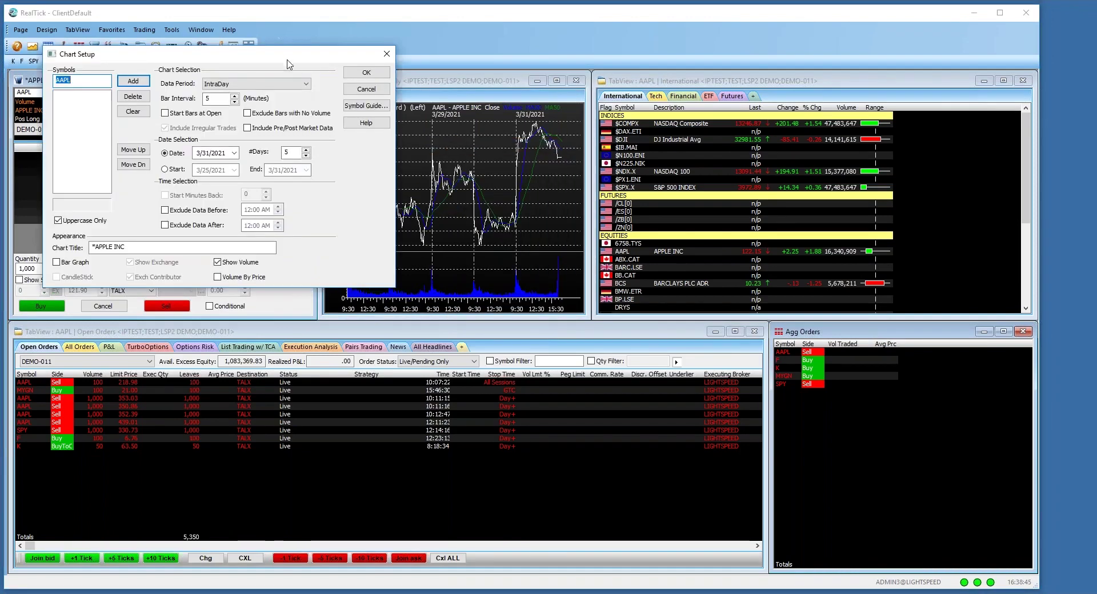
click(234, 101)
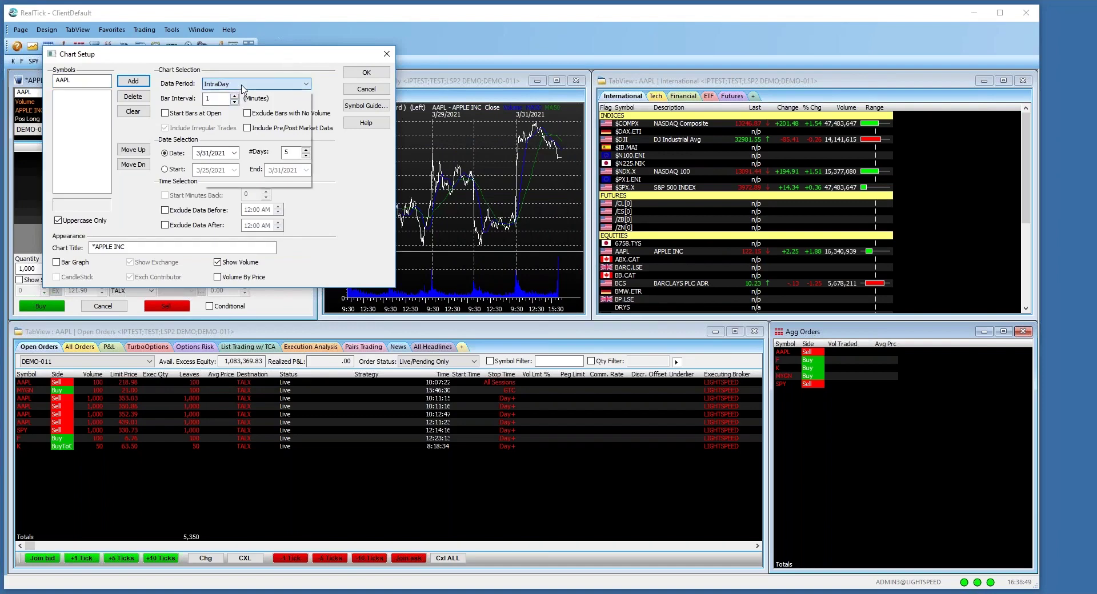
click(240, 84)
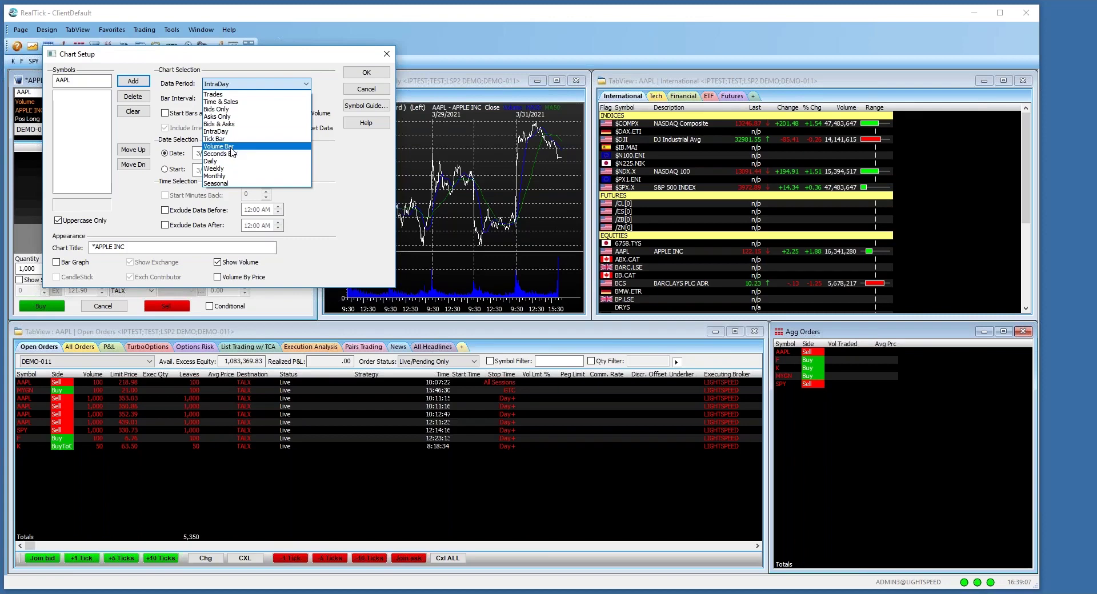
click(350, 174)
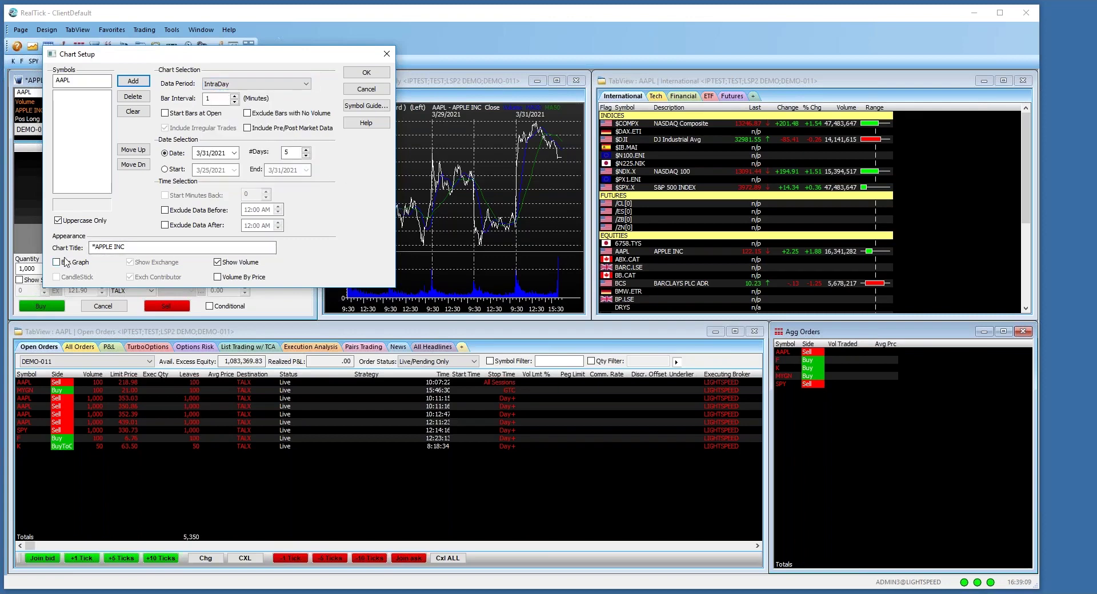
click(57, 263)
click(57, 277)
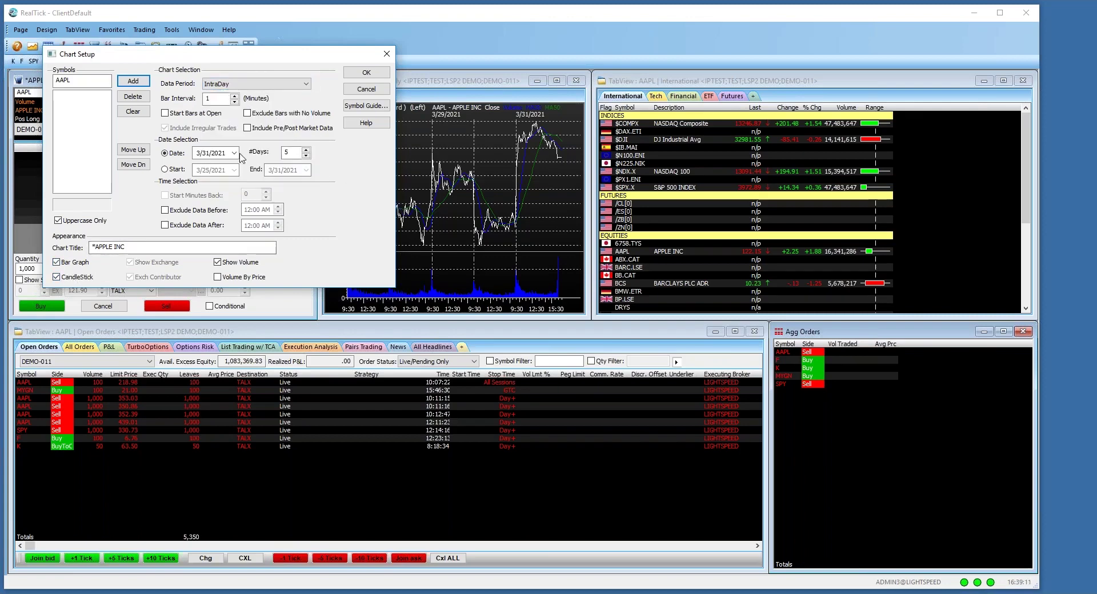
click(366, 73)
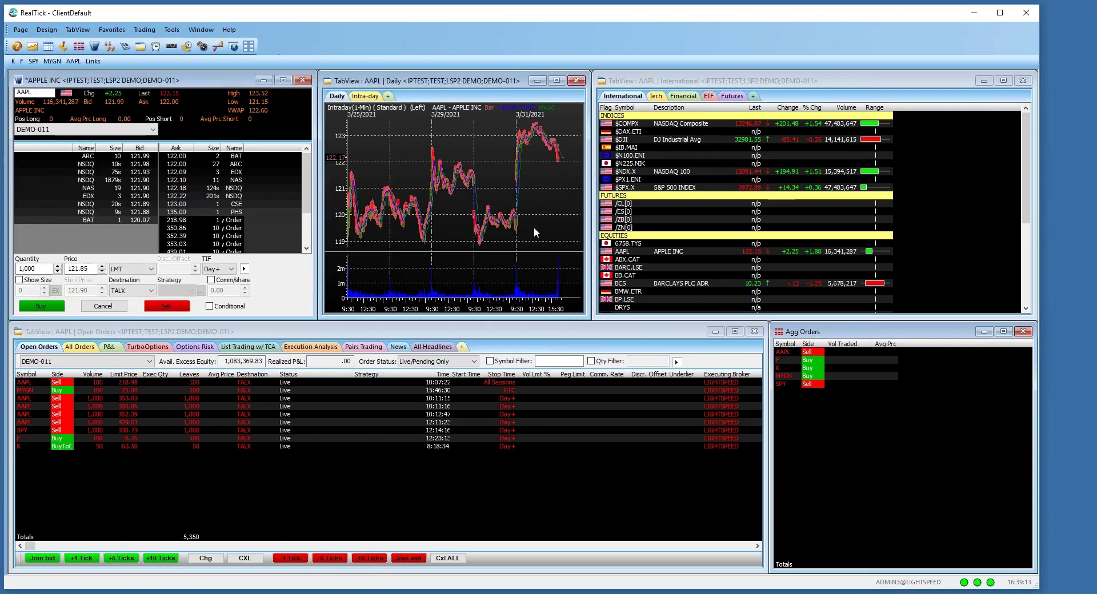
- Enlarge the AAPL chart window and zoom the time axis in on the last hours of trading
drag(587, 322, 874, 361)
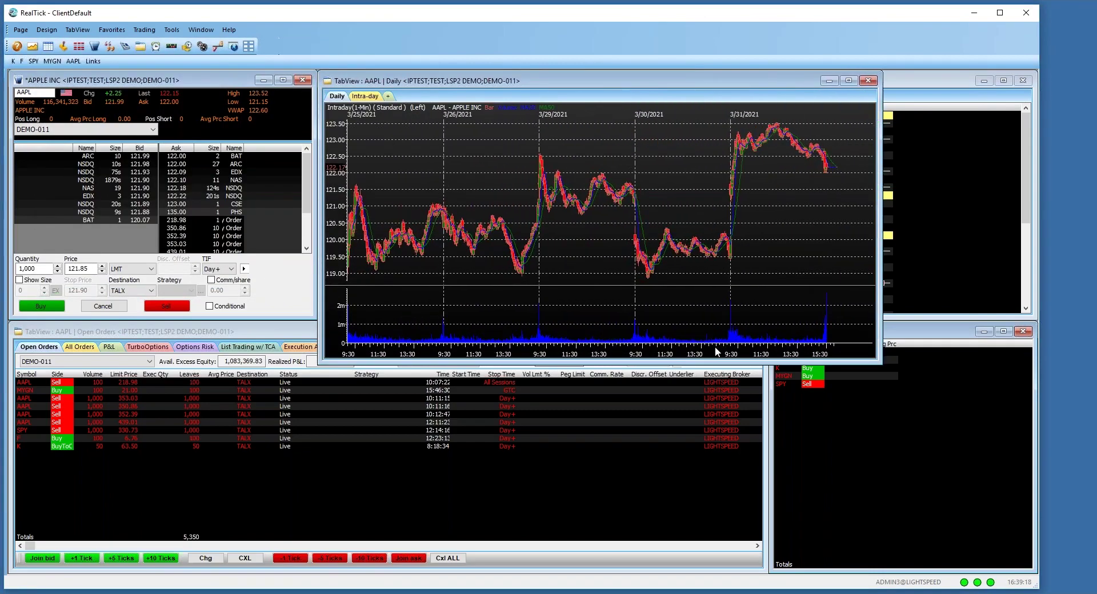
scroll(710, 347, up, 5)
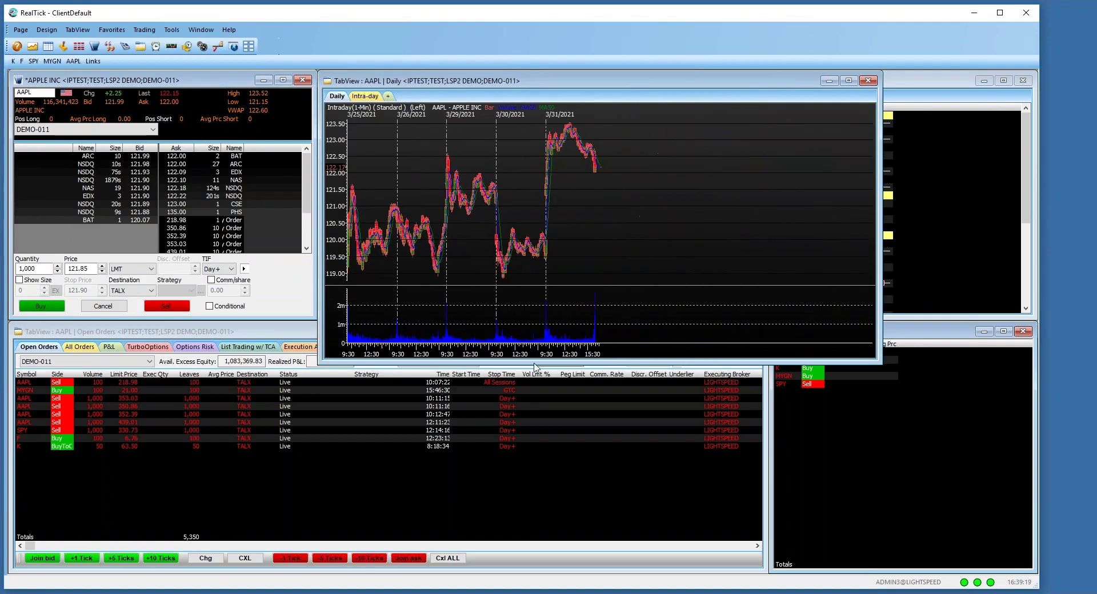
scroll(680, 346, up, 2)
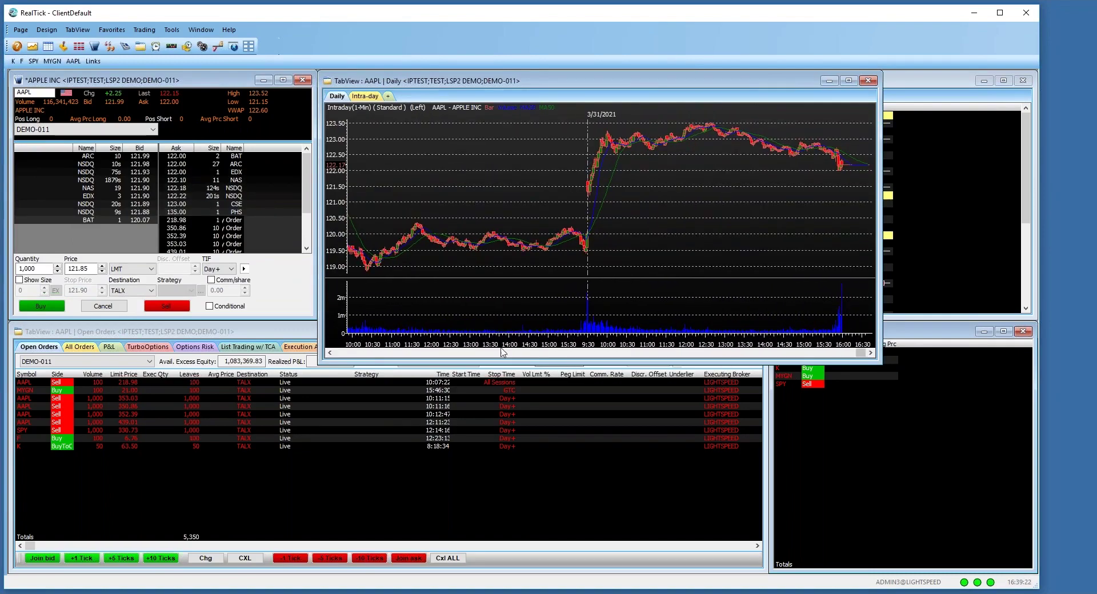
scroll(502, 350, up, 5)
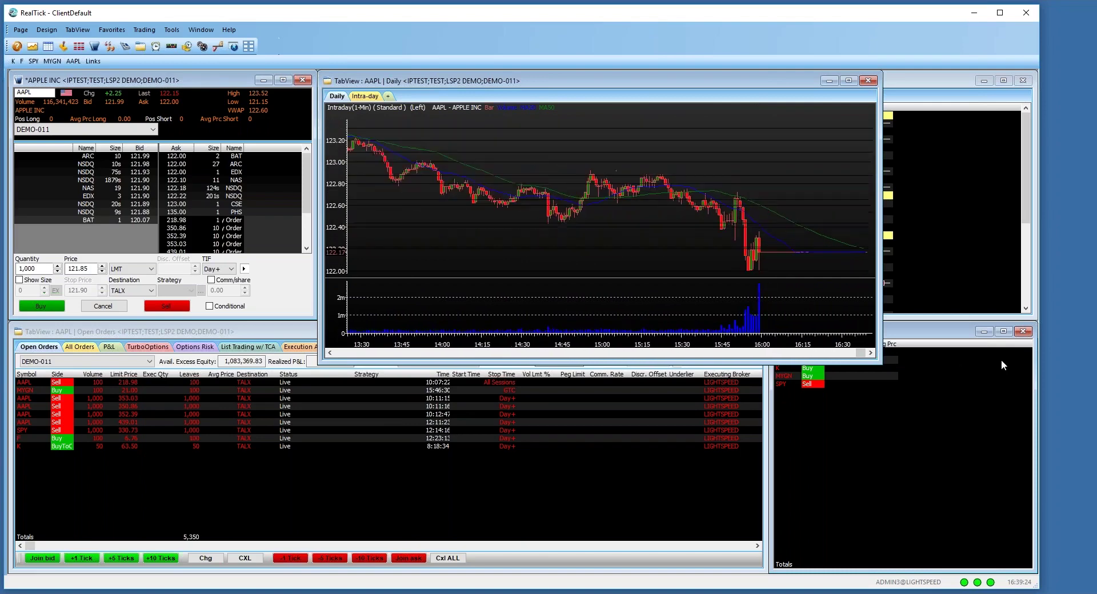
- Add the VWAP study from TAL Standard Studies to the AAPL chart, without resetting it each day for intraday data
scroll(670, 347, up, 3)
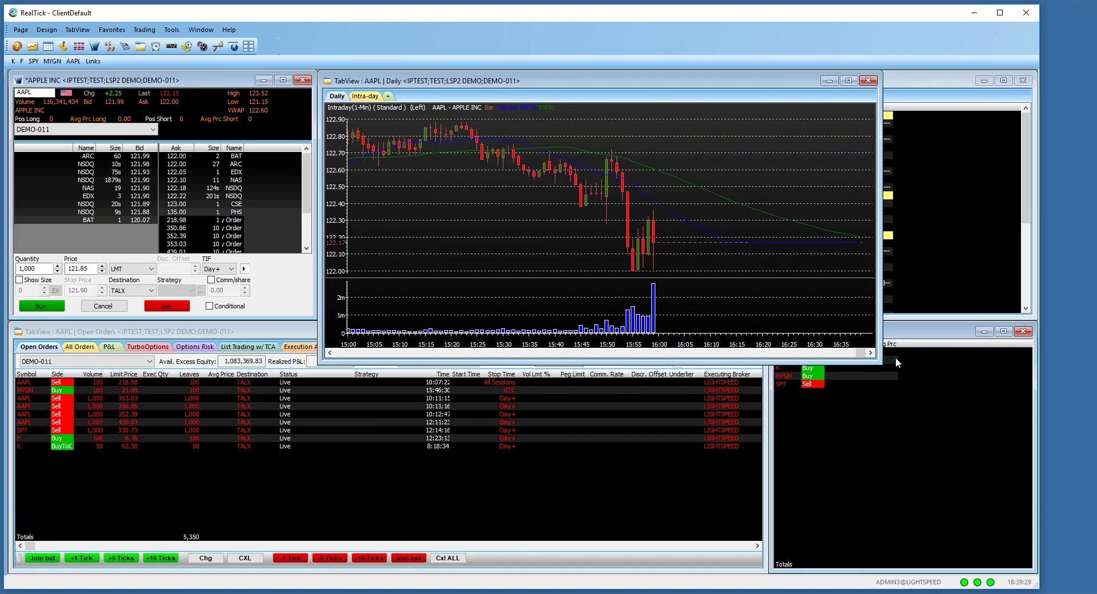
right_click(514, 213)
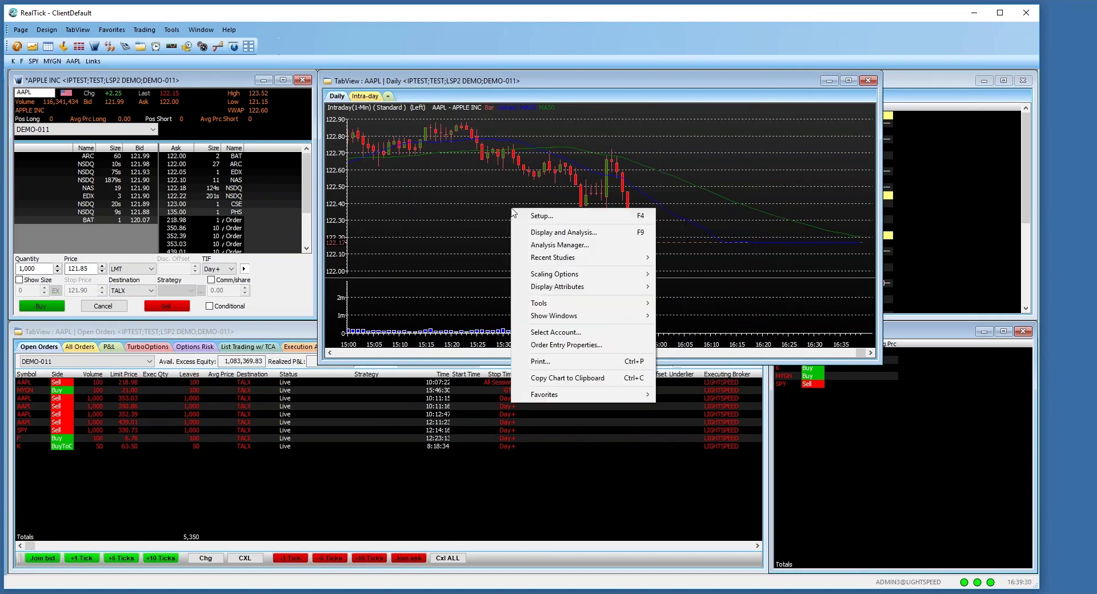
click(539, 233)
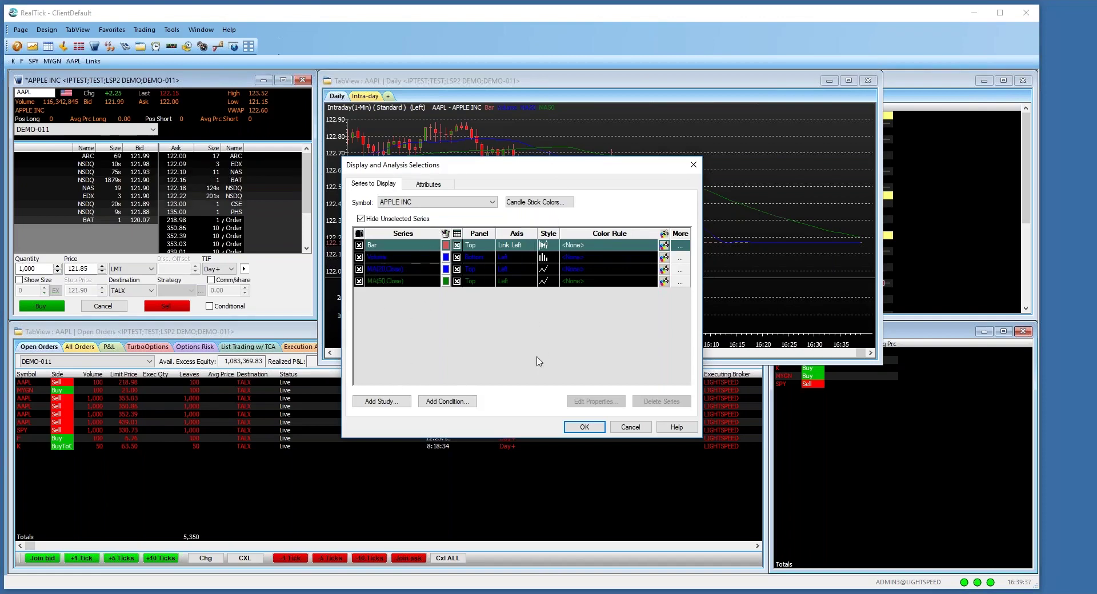
click(390, 402)
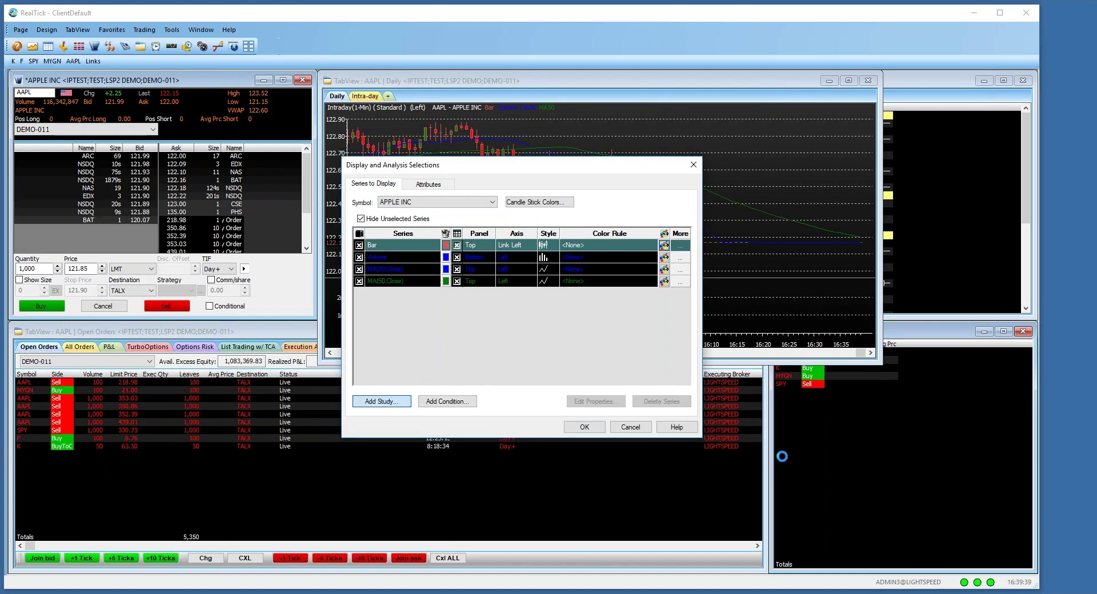
scroll(495, 327, down, 12)
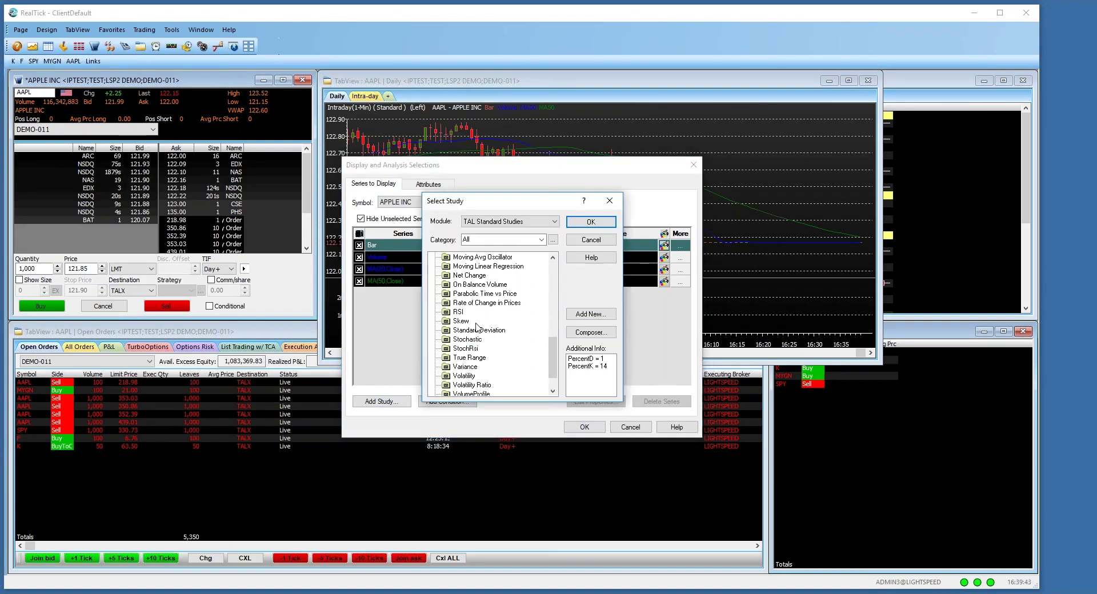
scroll(495, 378, down, 1)
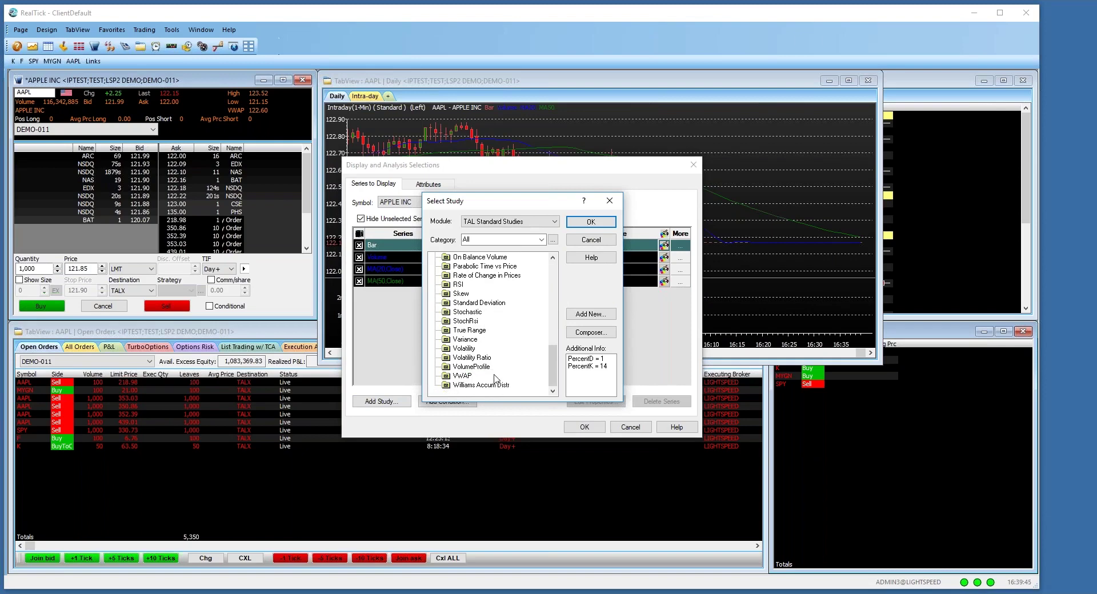
click(463, 377)
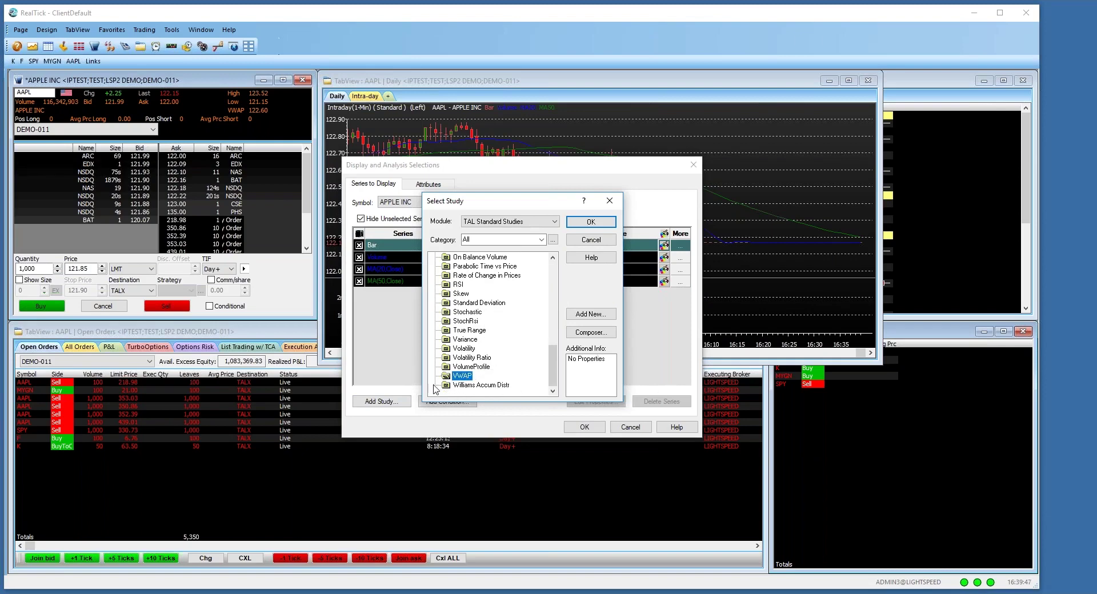
click(592, 224)
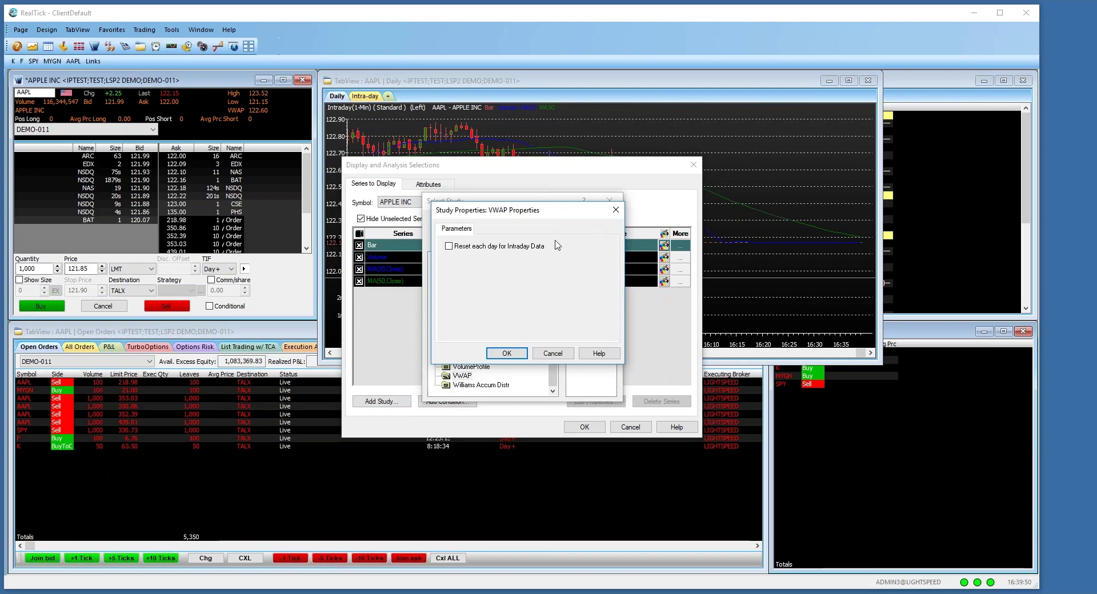
click(506, 354)
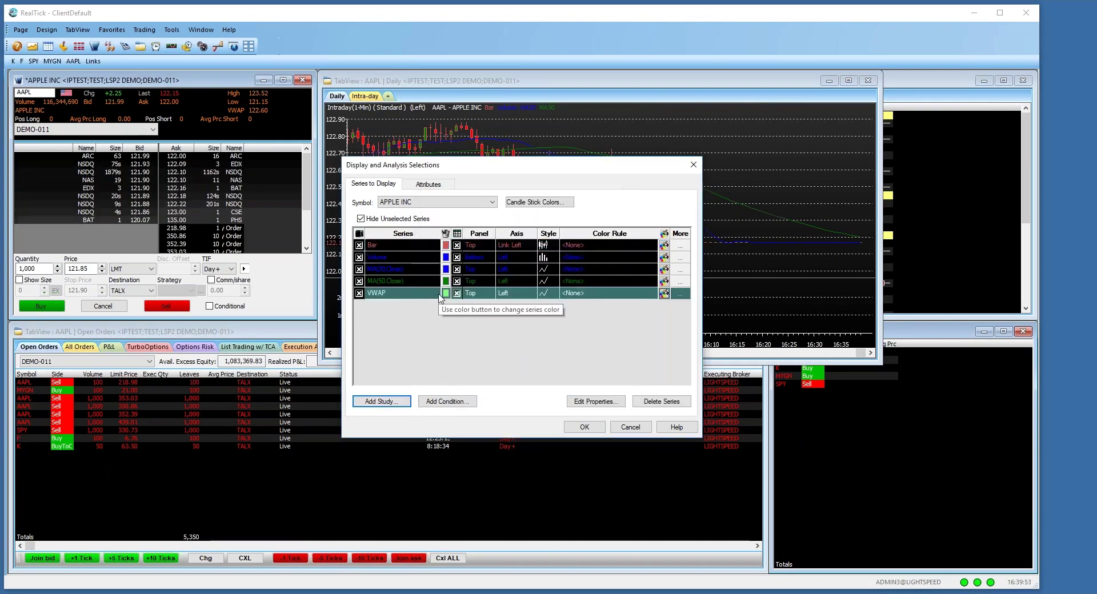
click(584, 427)
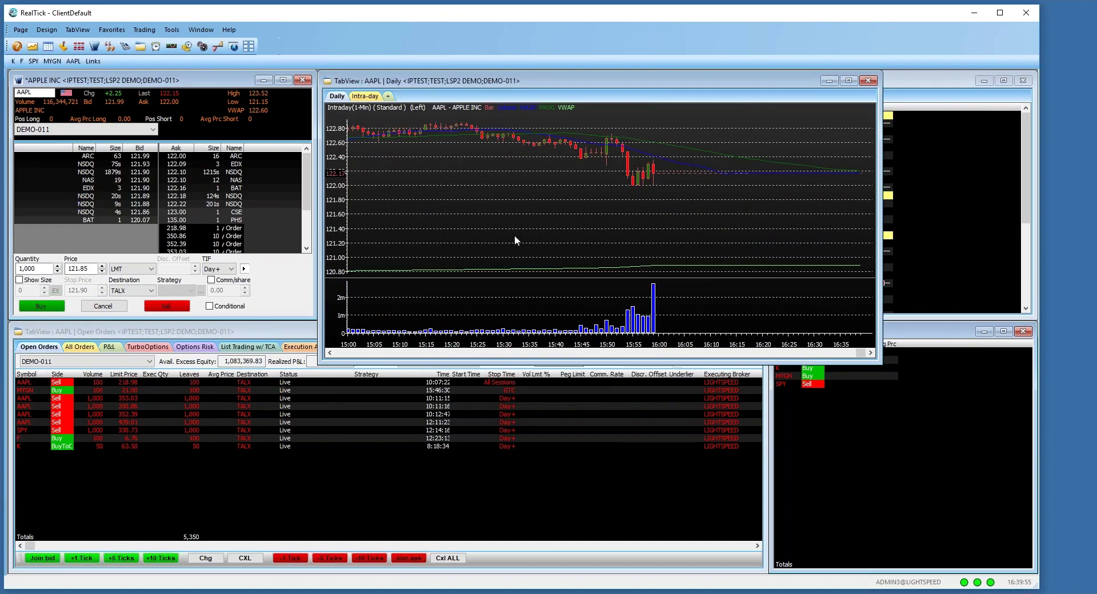
- Reduce the AAPL chart's number of days so that only the 3/31/2021 session is plotted
drag(646, 347, 276, 323)
drag(353, 332, 372, 343)
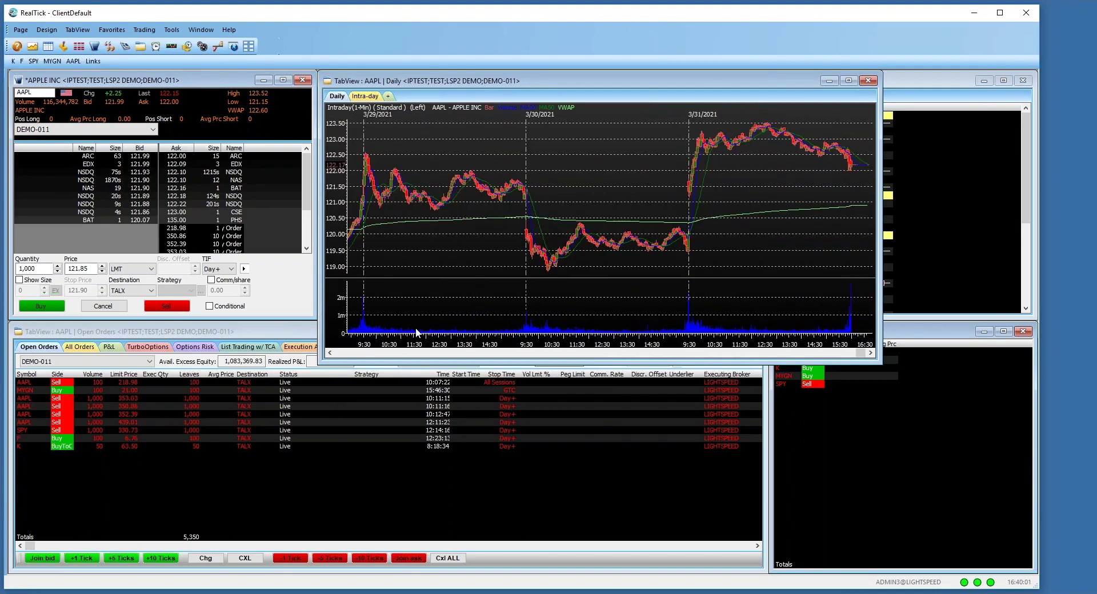
right_click(453, 290)
click(479, 297)
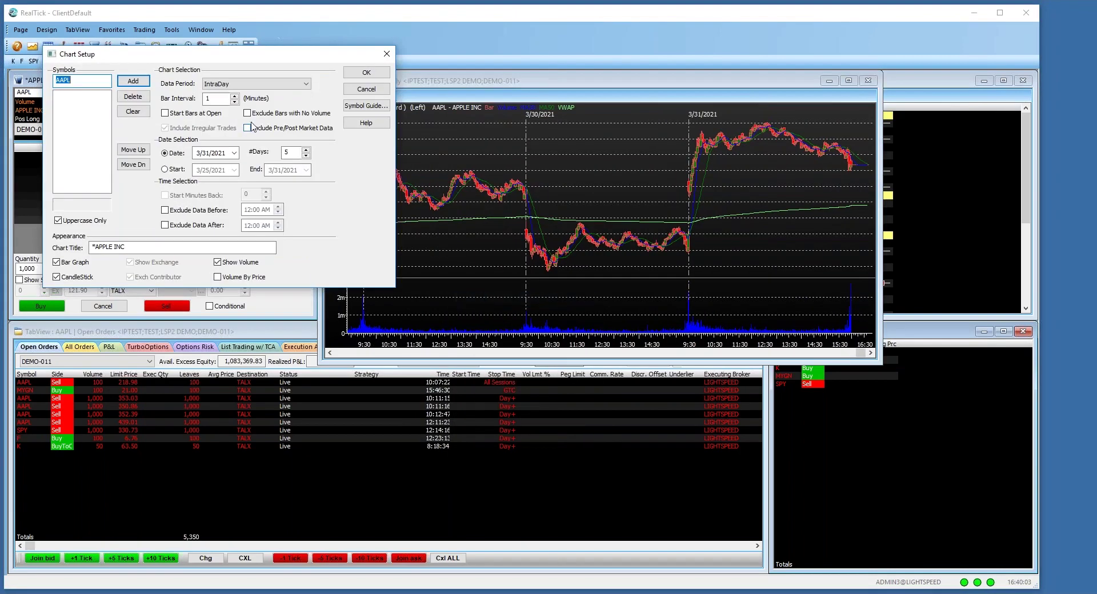
click(306, 156)
click(306, 156)
click(306, 156)
click(360, 73)
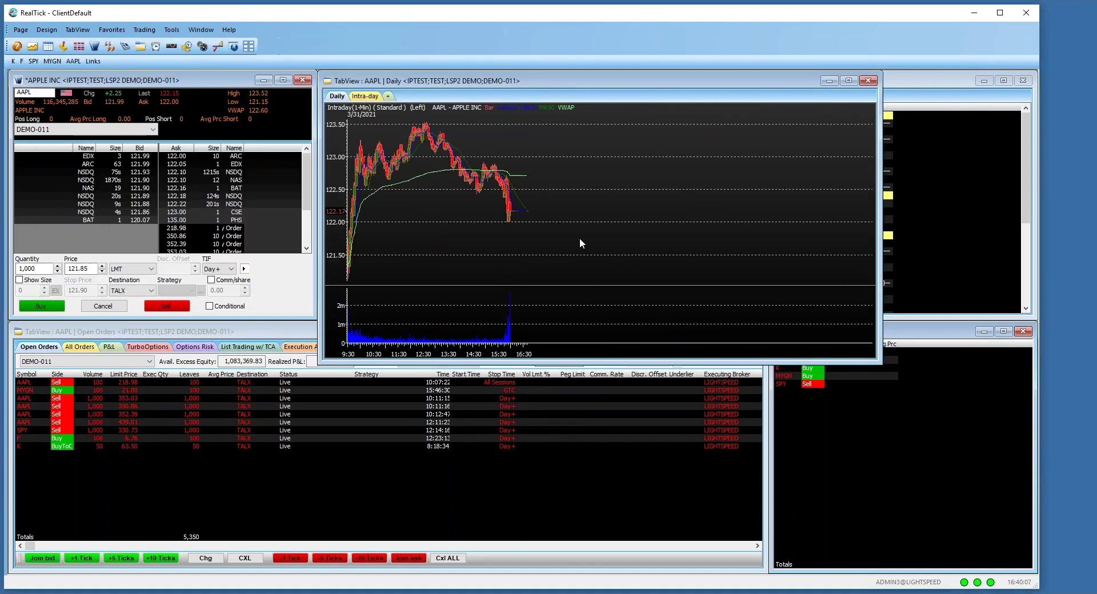
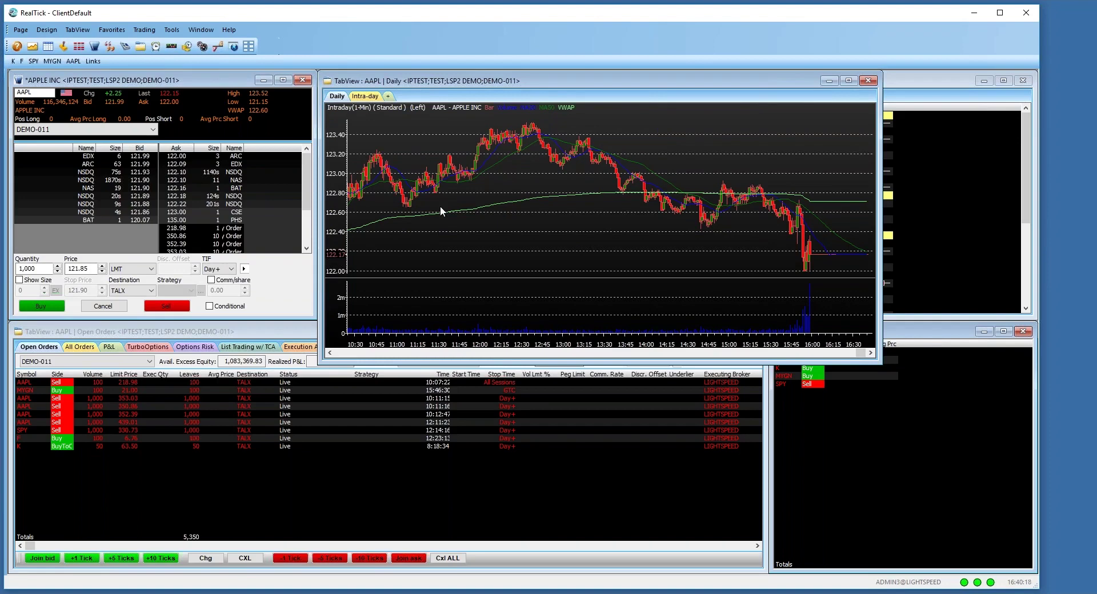
- Change the AAPL chart's background color to light gray and accept the adjustment of the series colors
right_click(477, 251)
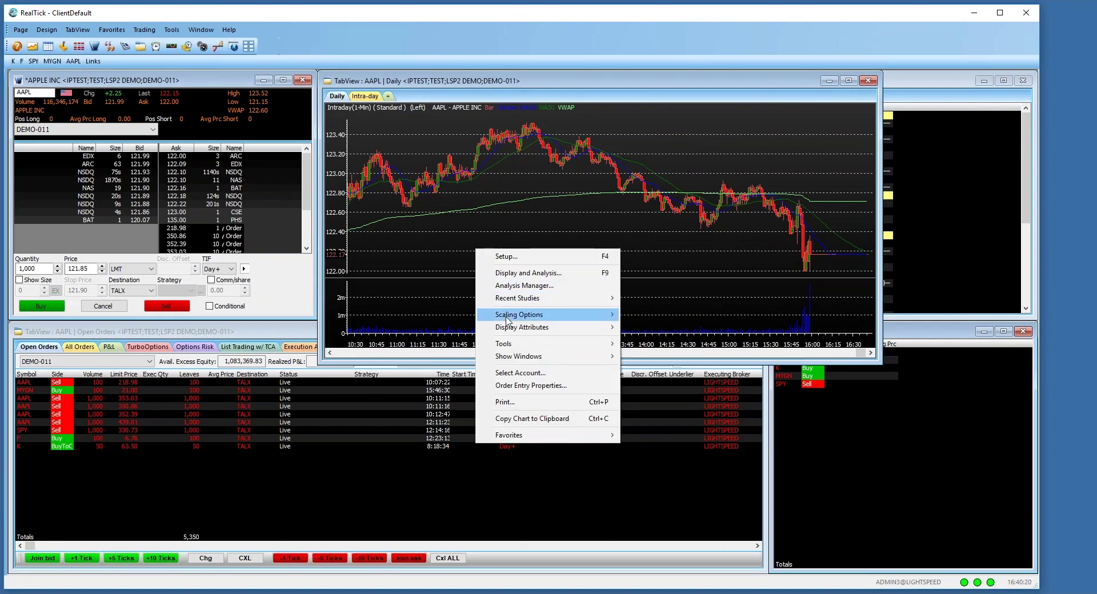
mouse_move(512, 330)
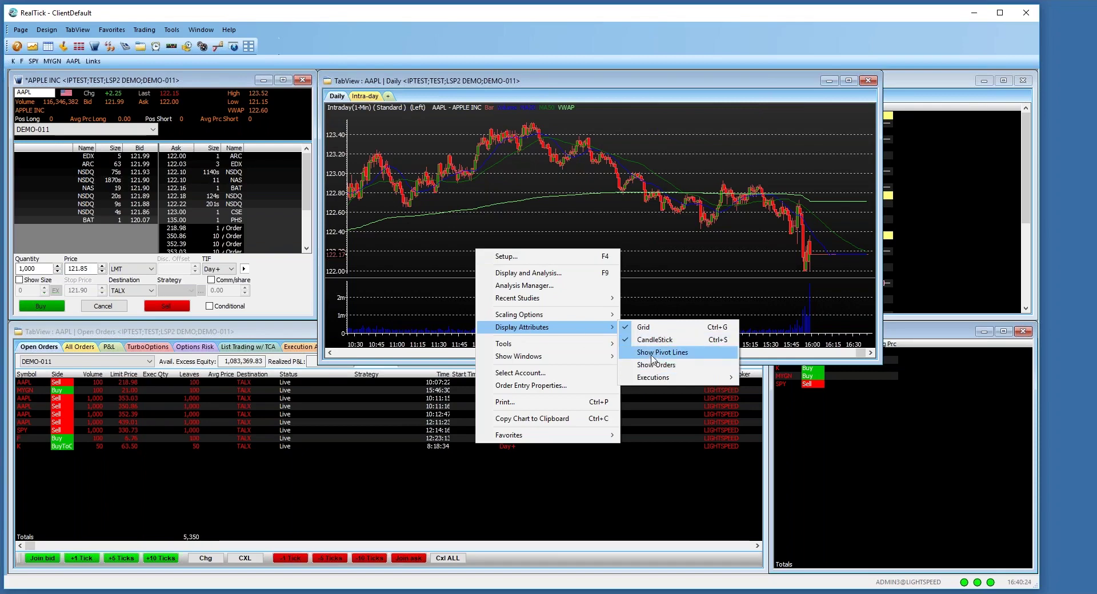
click(532, 273)
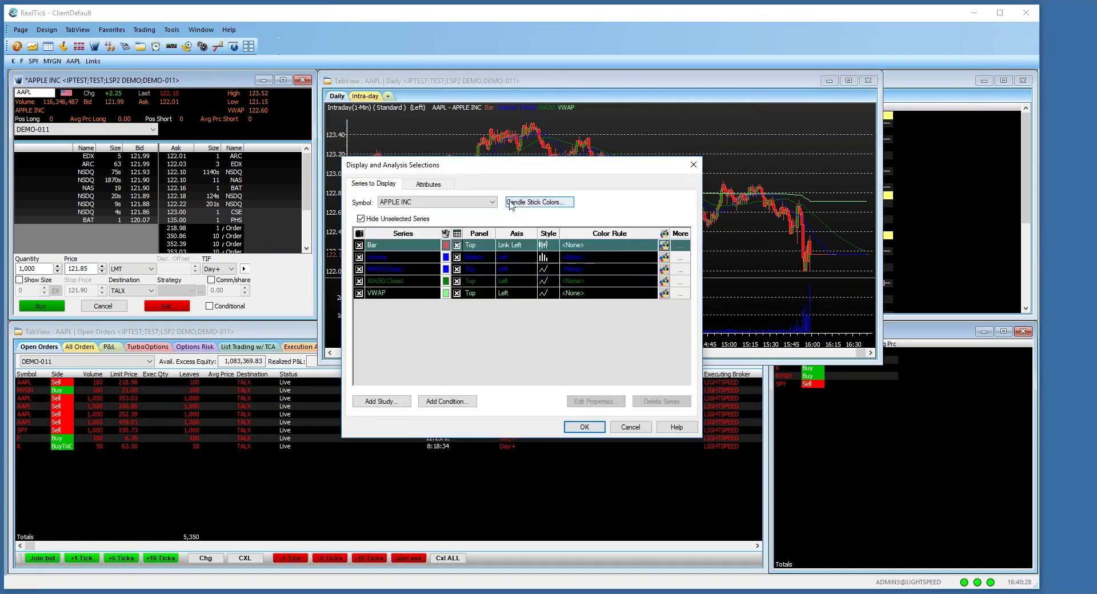
click(429, 183)
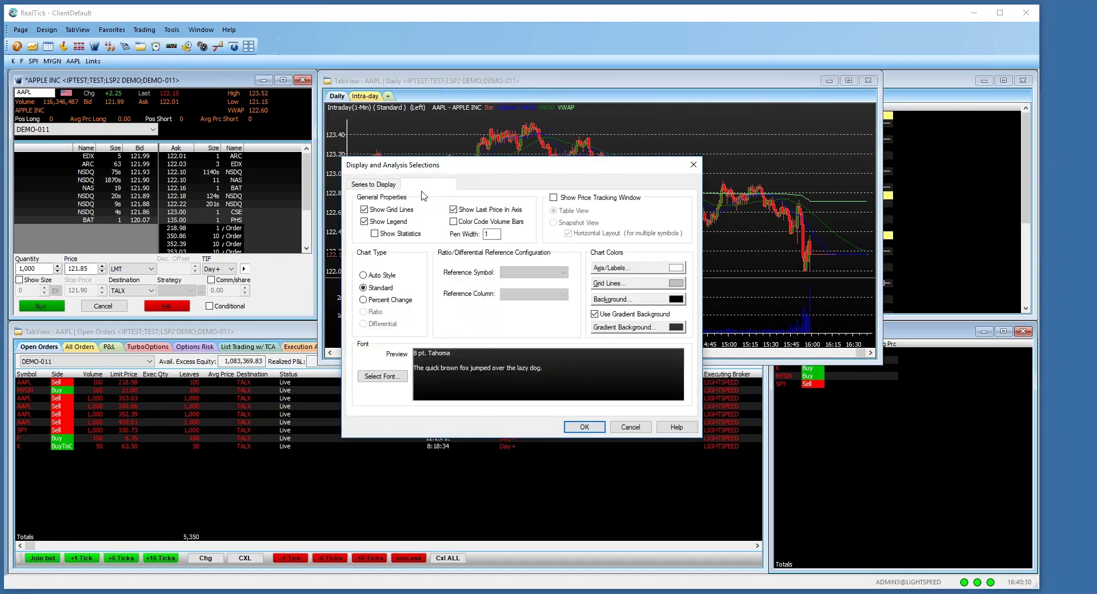
click(648, 298)
click(545, 304)
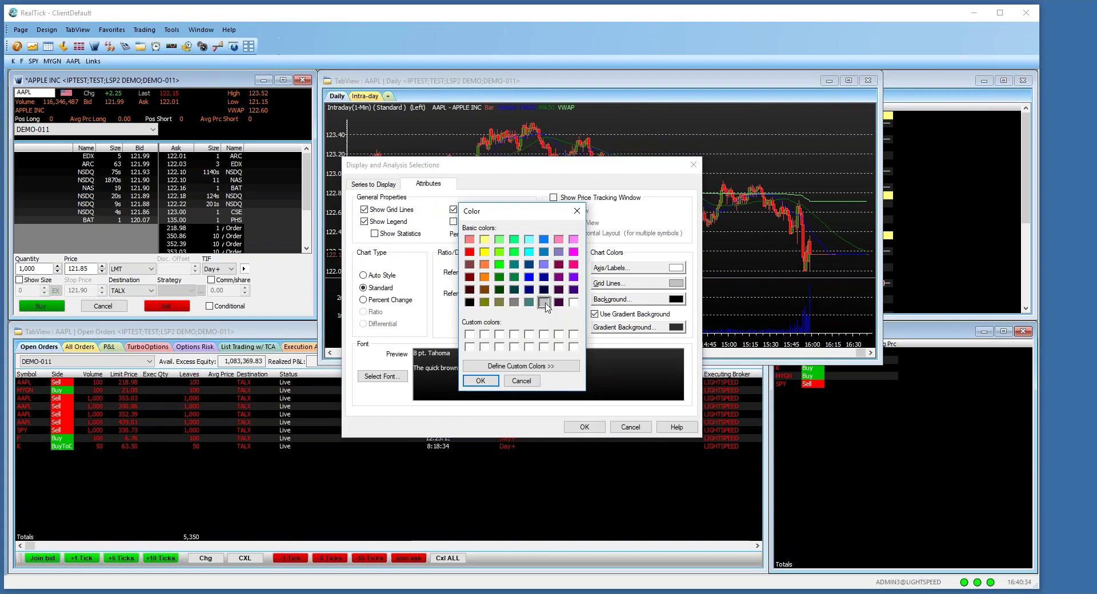
click(481, 380)
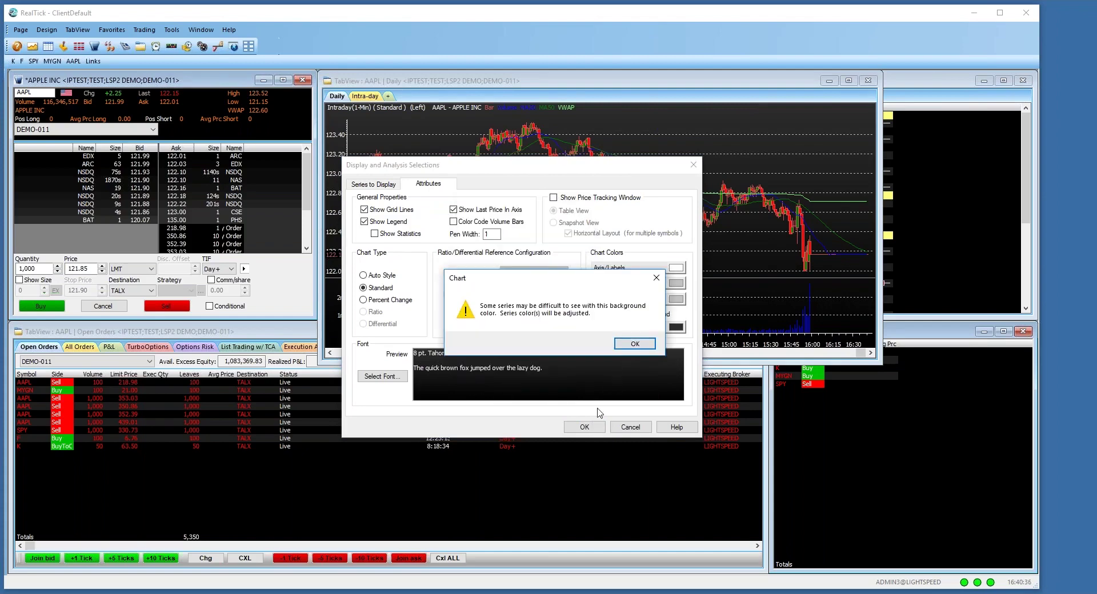
click(633, 344)
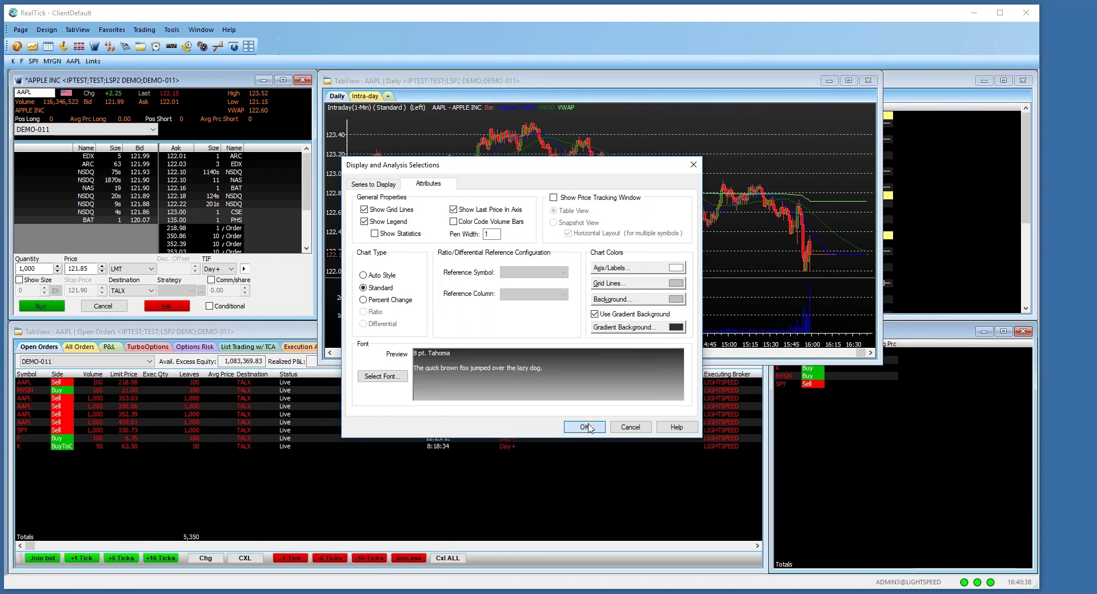
click(584, 427)
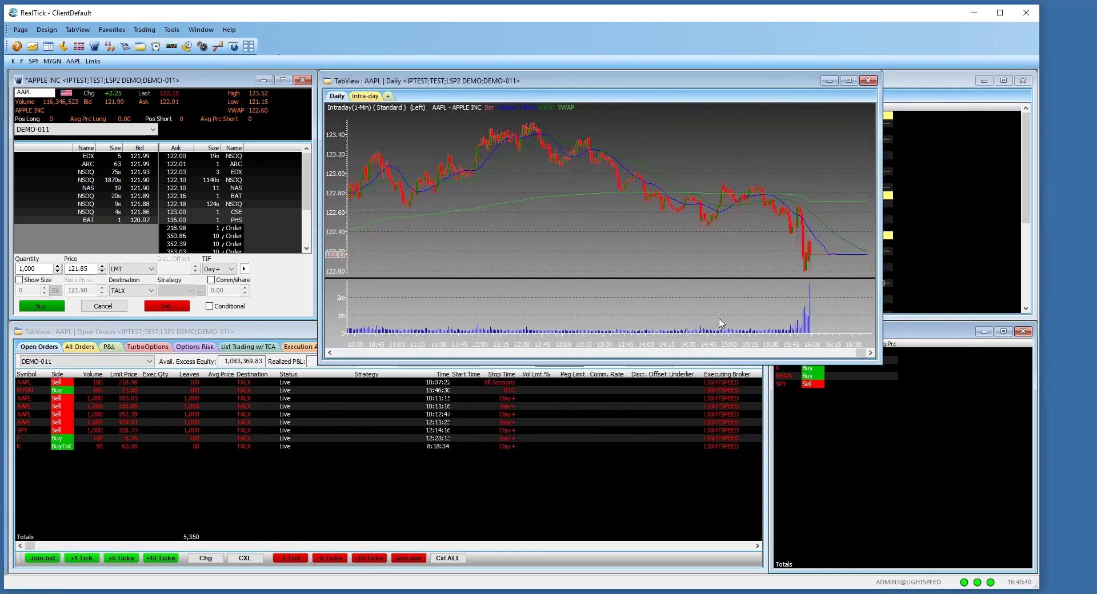
- Shrink the AAPL chart window back to its narrow size and move the International watchlist window clear beside it
drag(879, 360, 606, 323)
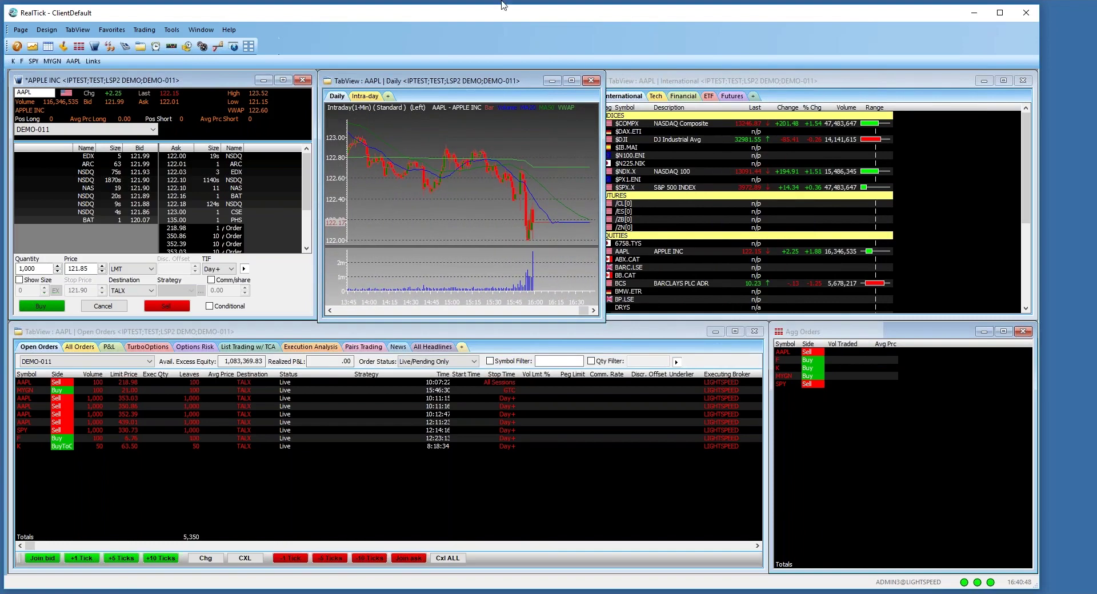
click(719, 83)
mouse_move(710, 84)
mouse_down()
mouse_move(745, 87)
mouse_move(725, 87)
mouse_up()
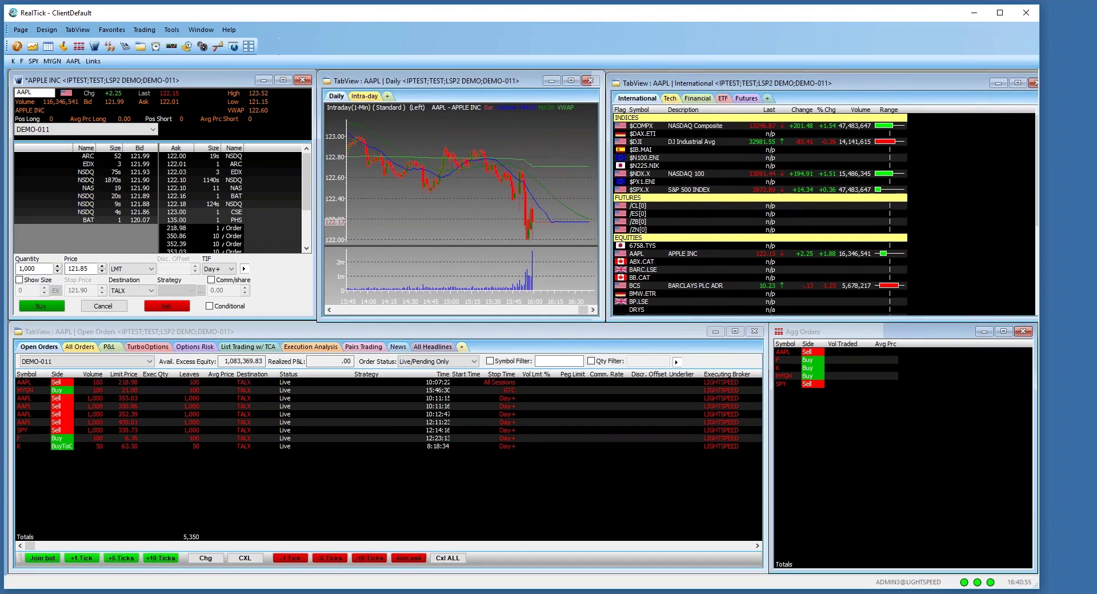
- Add the Chg. Open % field as a new column in the Financial watchlist's column layout
click(672, 99)
scroll(721, 249, down, 1)
scroll(728, 262, up, 1)
click(696, 98)
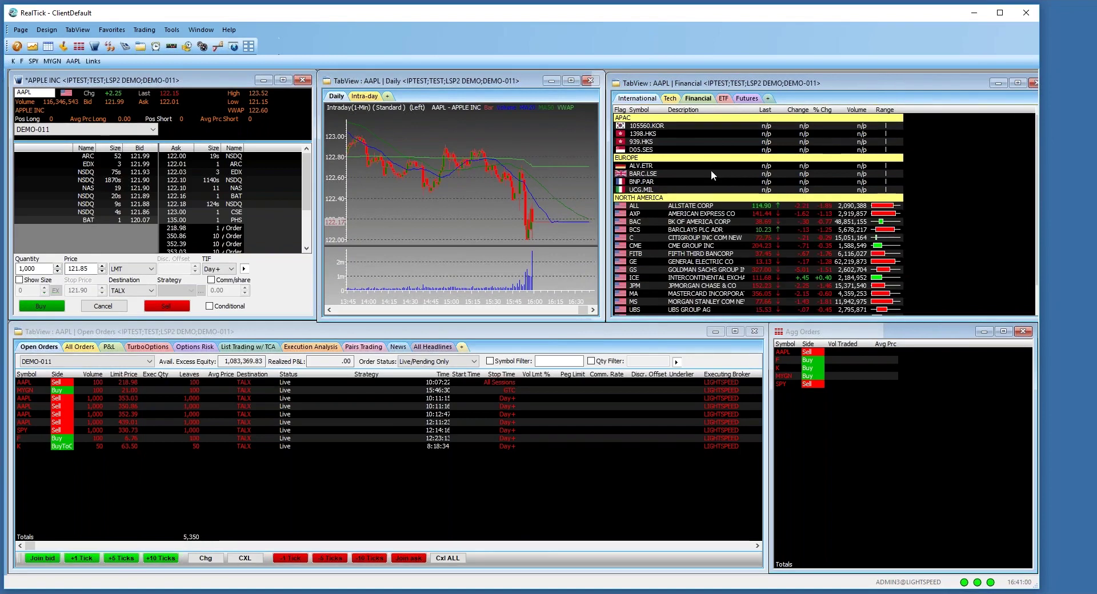
scroll(697, 212, down, 1)
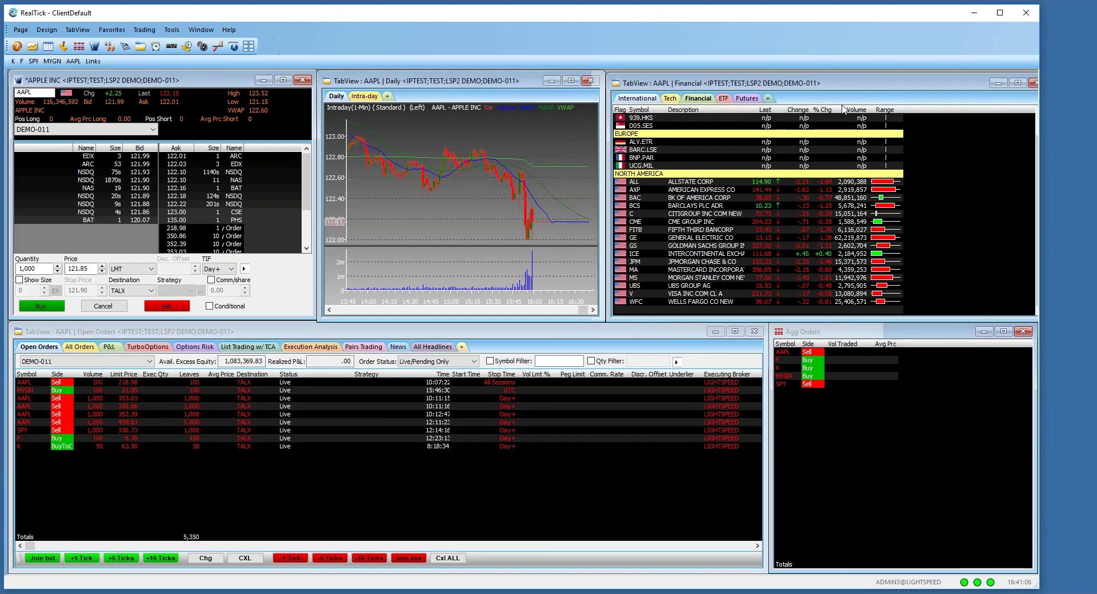
right_click(955, 156)
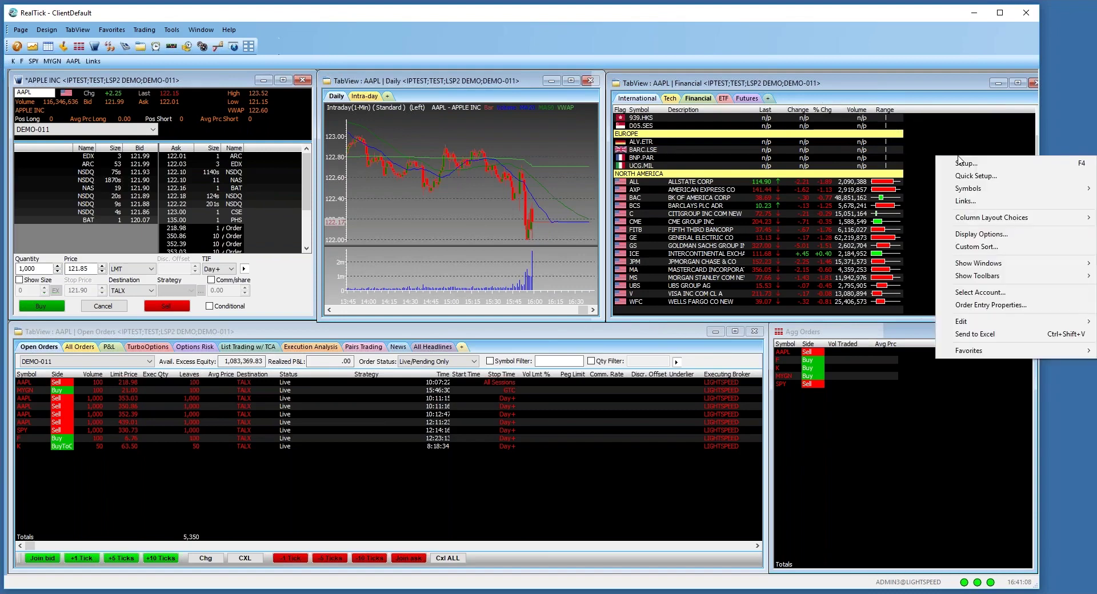
mouse_move(974, 220)
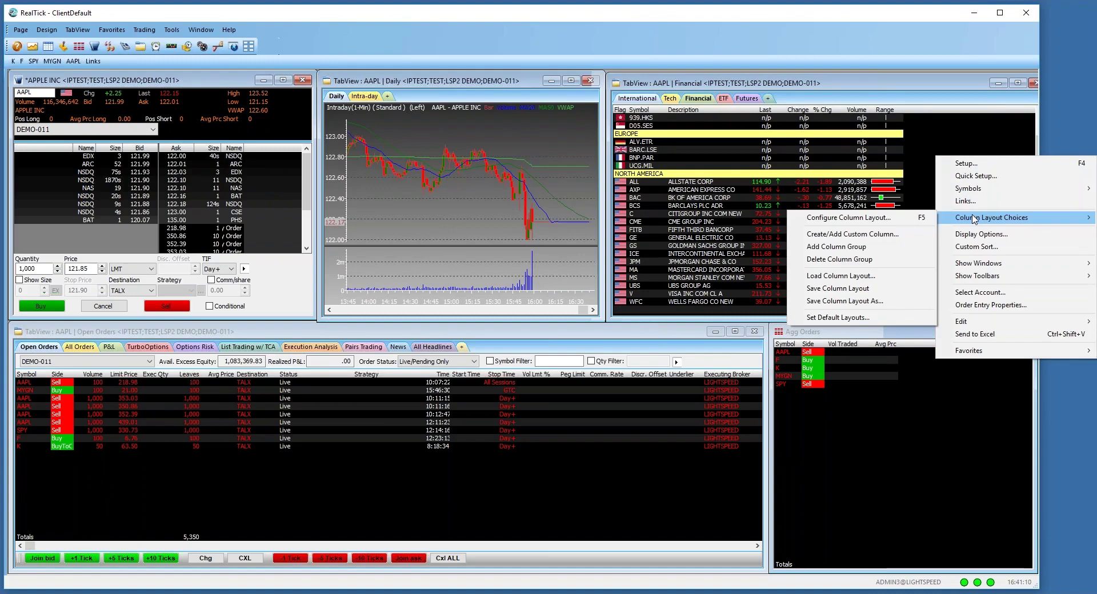
click(881, 219)
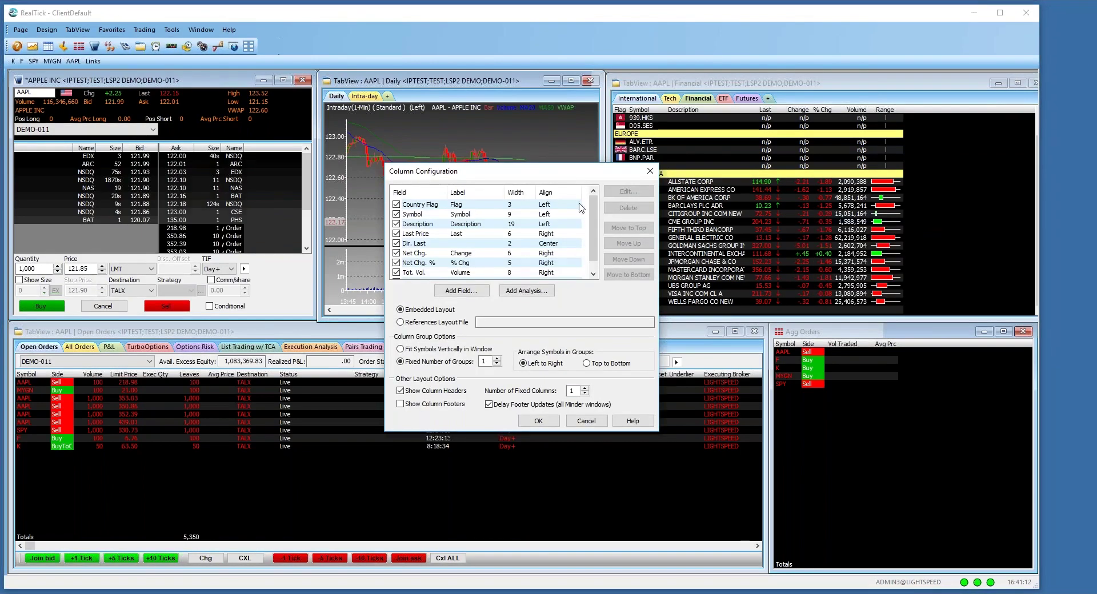
click(448, 291)
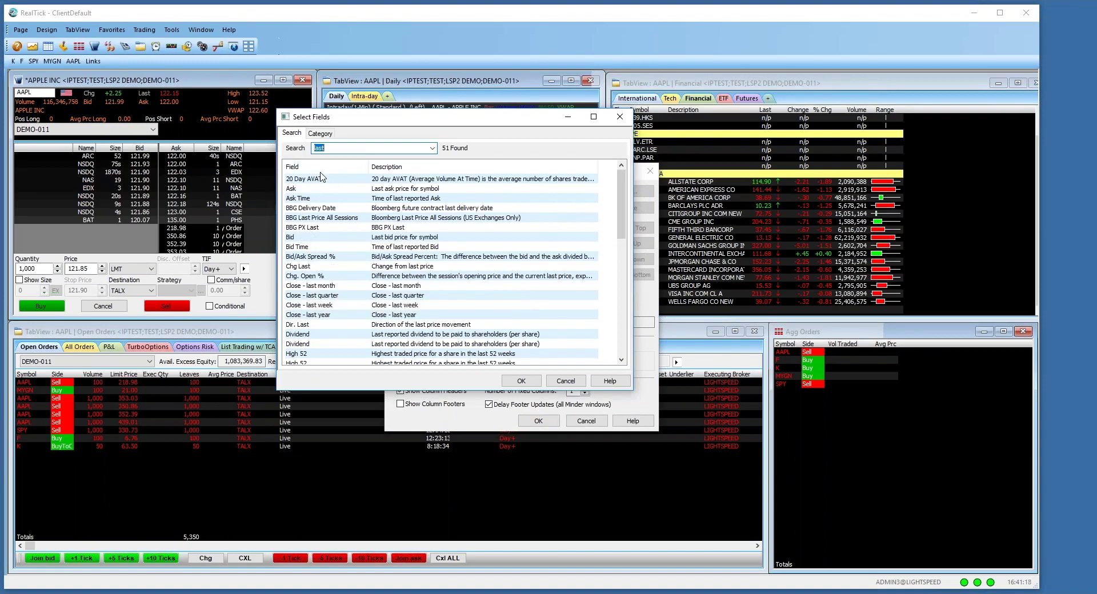
double_click(321, 276)
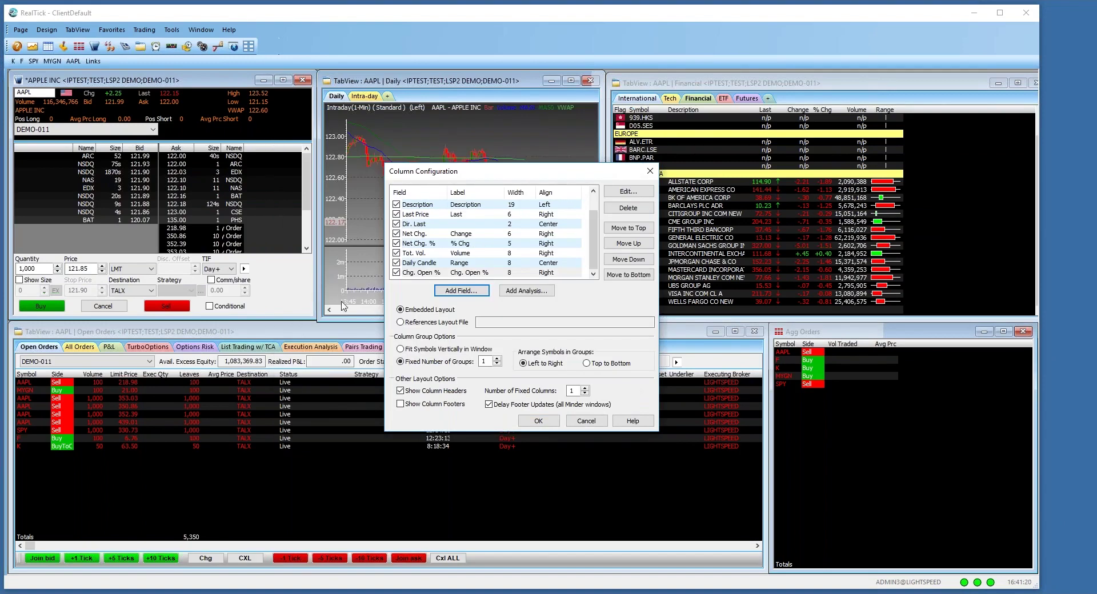
click(538, 421)
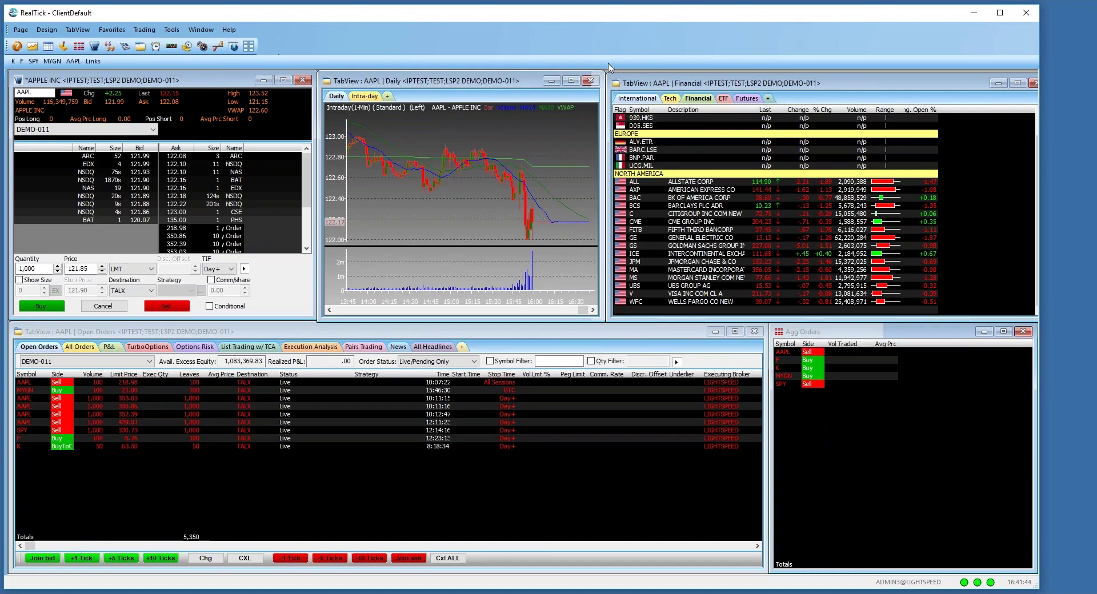
- Compare the columns of the Tech and Financial watchlists, and view the ETF watchlist
click(669, 98)
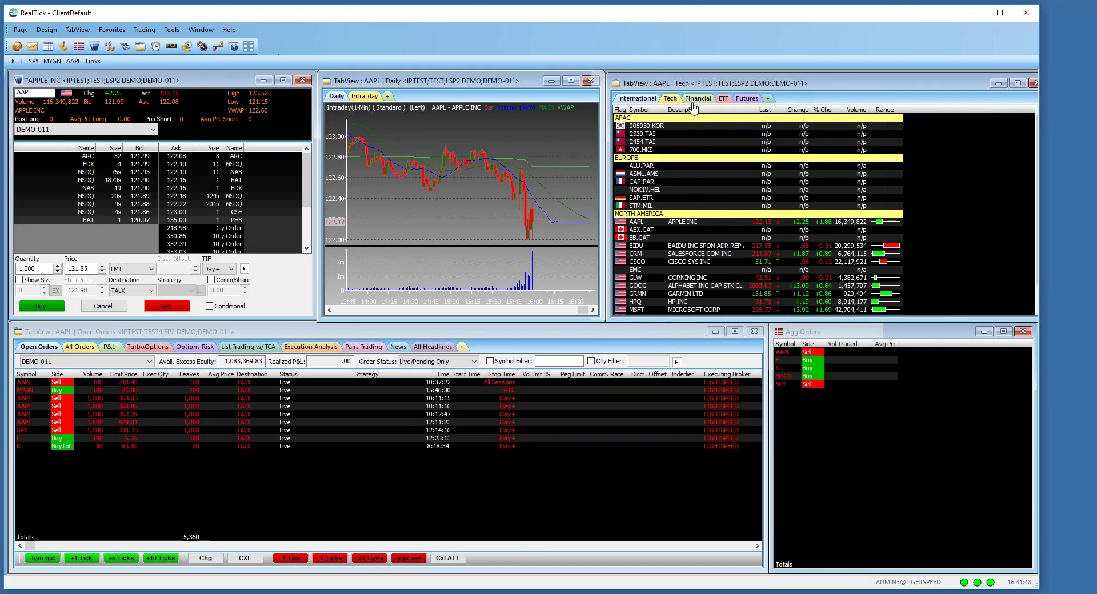
click(697, 98)
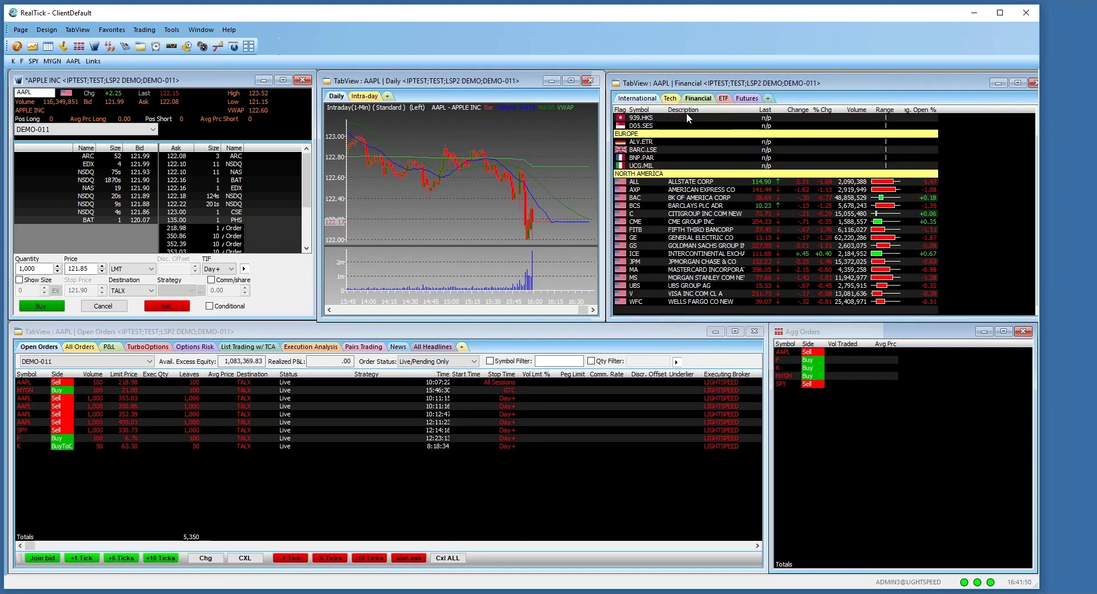
click(724, 98)
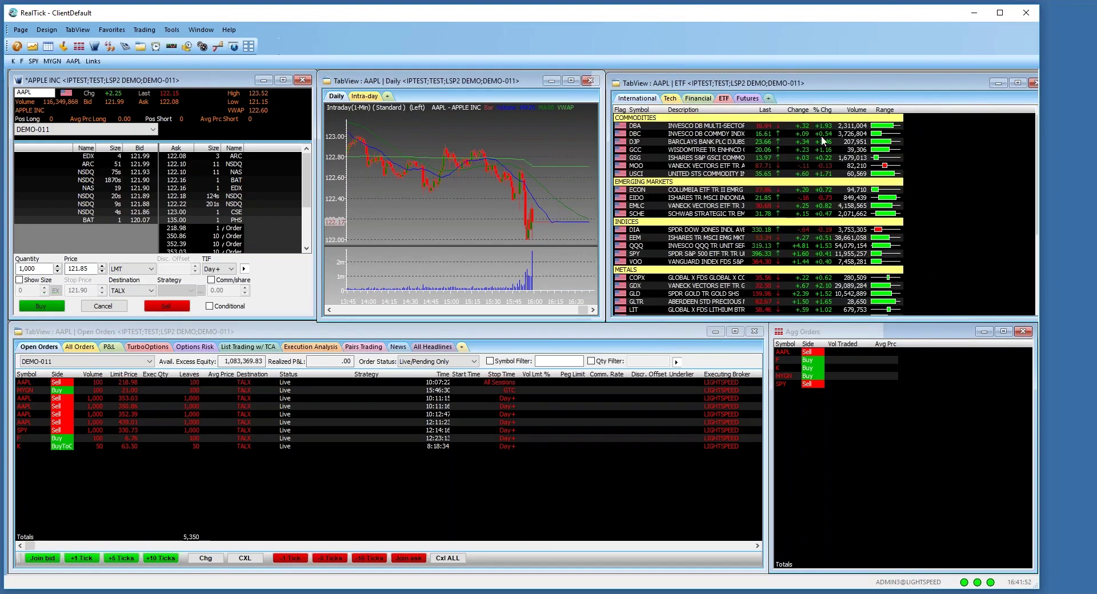
- Look through the ETF watchlist's groups, from commodities down to oil and gas
scroll(709, 240, down, 3)
scroll(708, 240, down, 3)
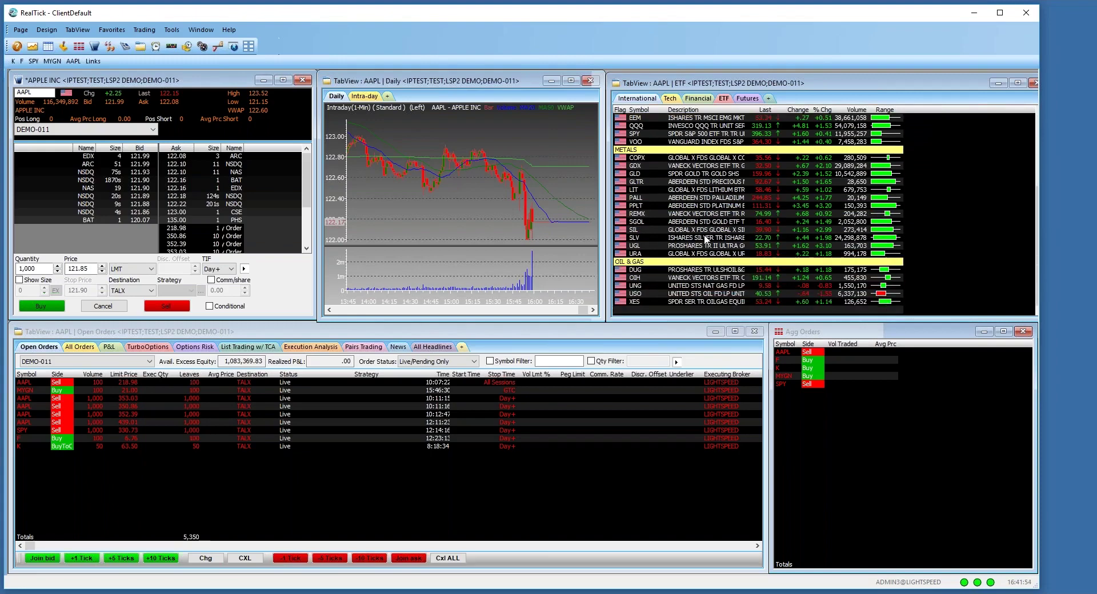
scroll(704, 258, up, 5)
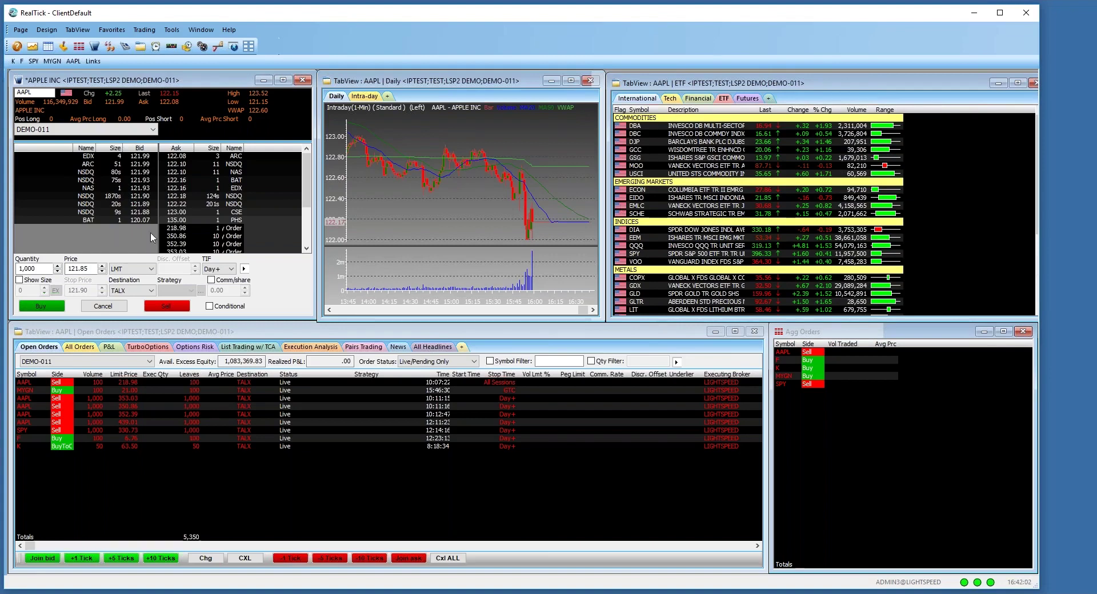
- Compare the All Orders list with the Open Orders list
click(134, 333)
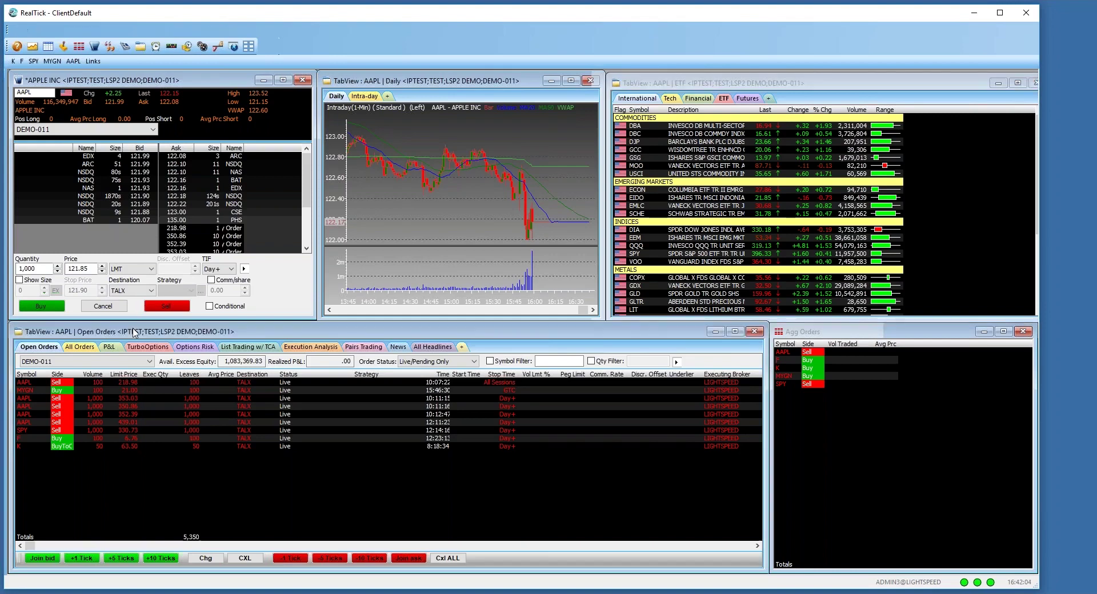
click(80, 347)
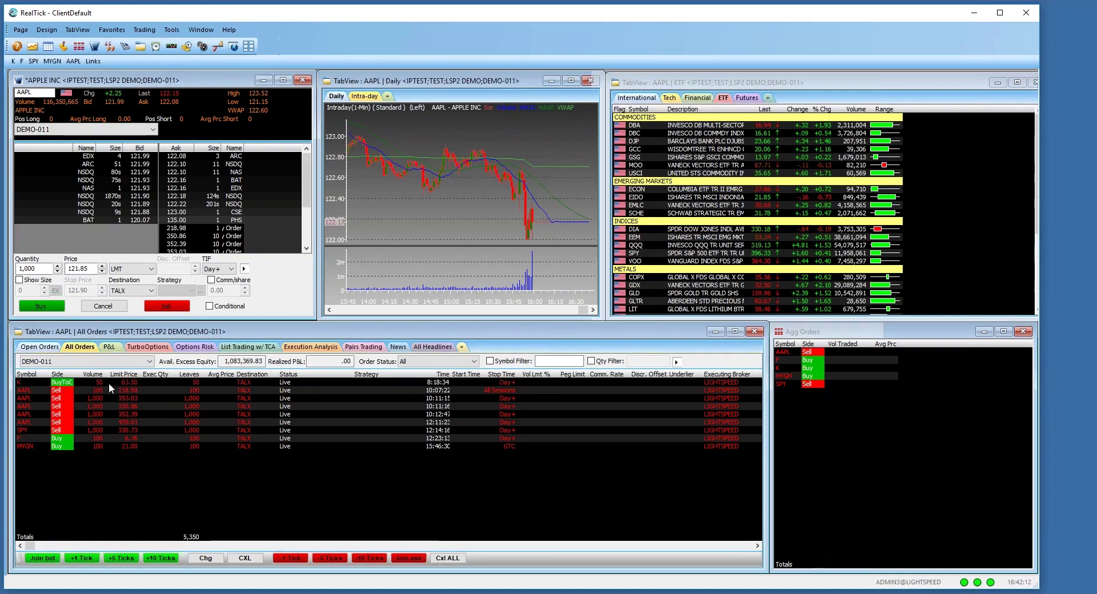
click(40, 347)
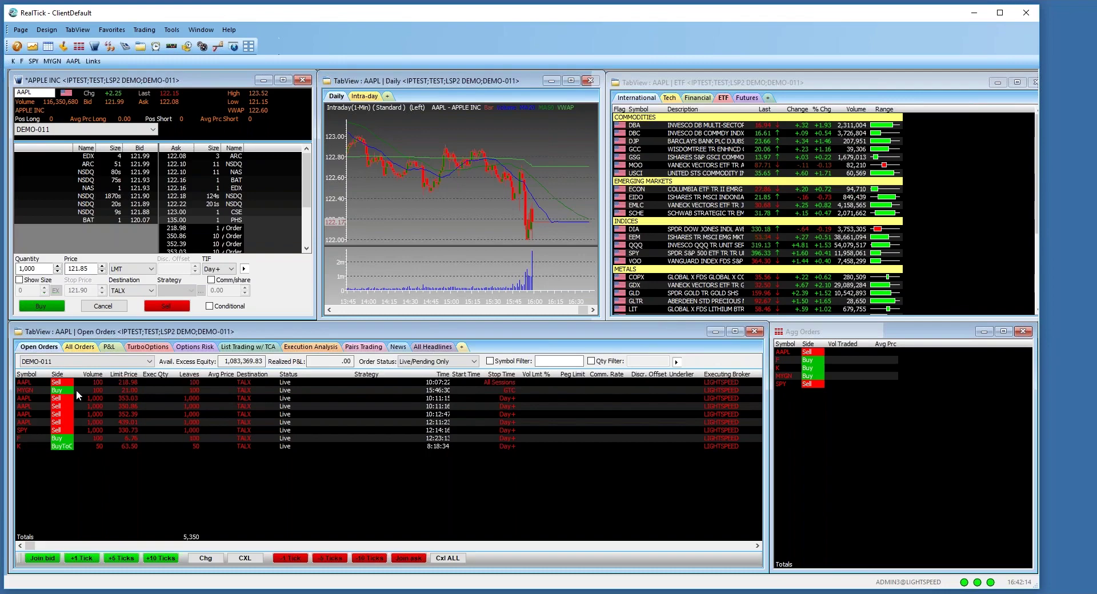
- Load the TSLA position from the P&L view and examine the positions by industry, from Automobiles to Leisure Products, ending on Automobiles
click(109, 347)
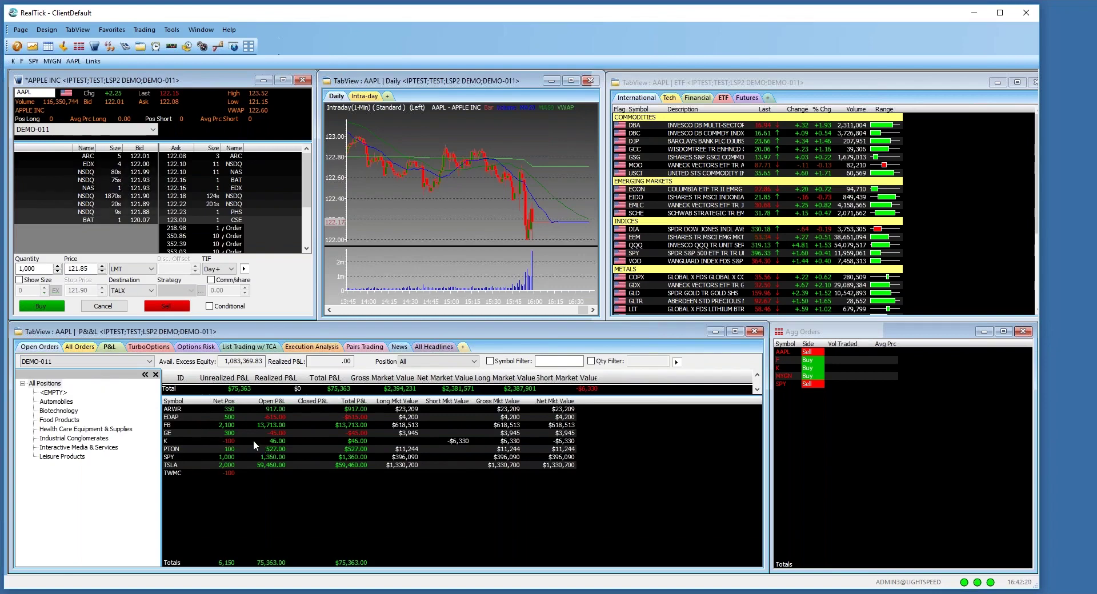
click(223, 464)
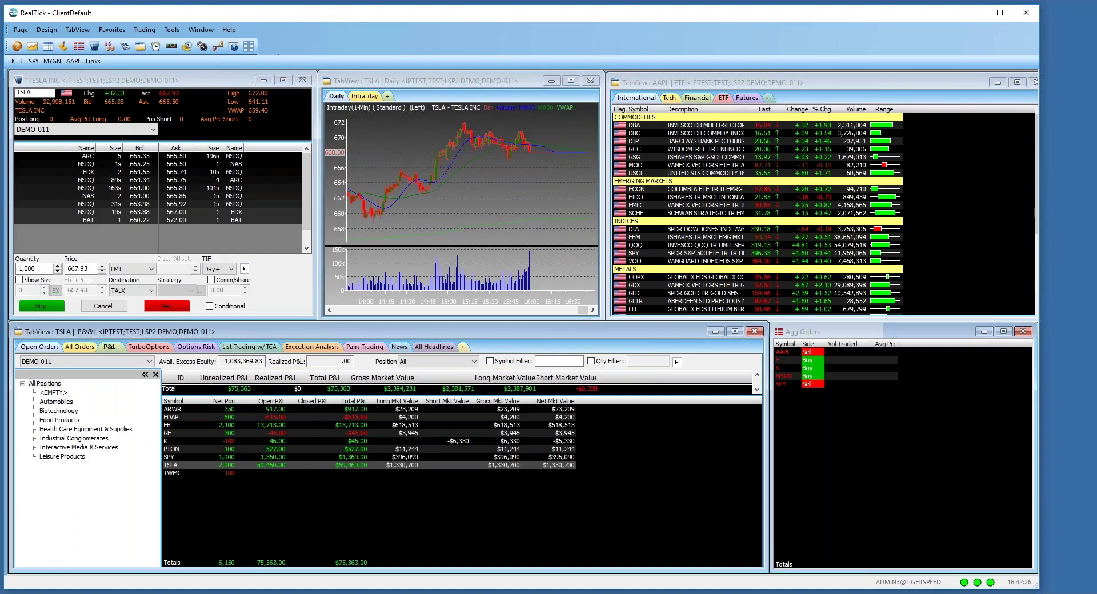
click(52, 404)
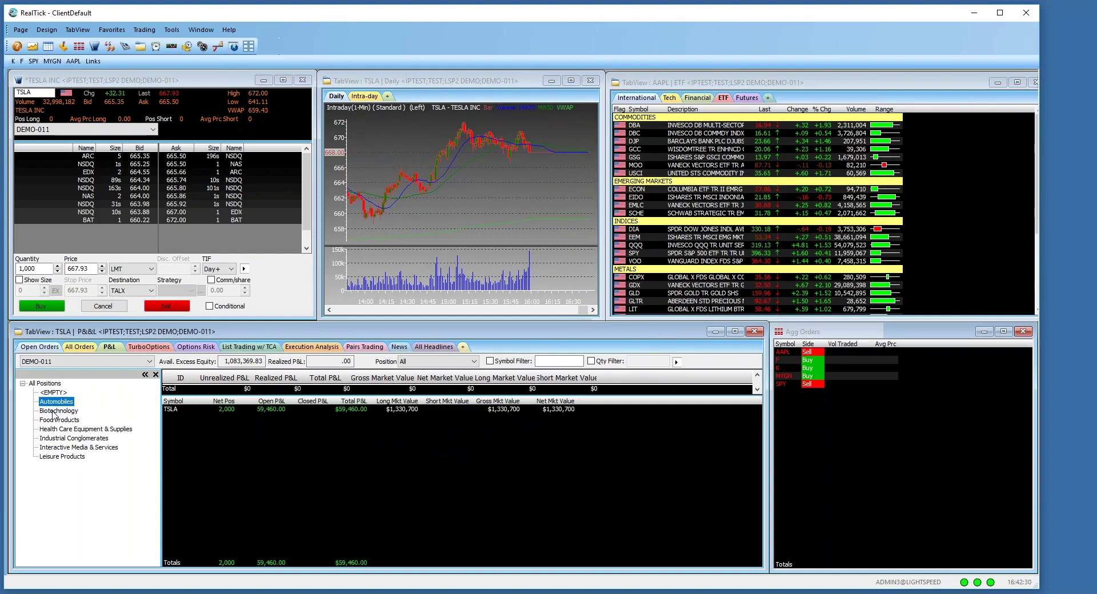
click(54, 412)
click(60, 420)
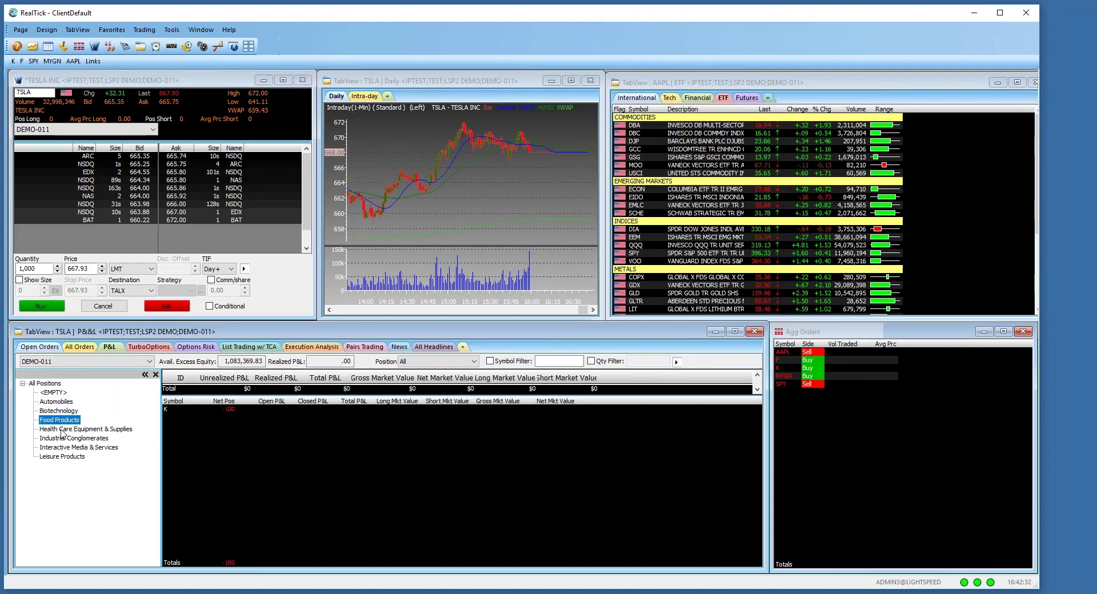
click(61, 430)
click(60, 439)
click(61, 450)
click(60, 458)
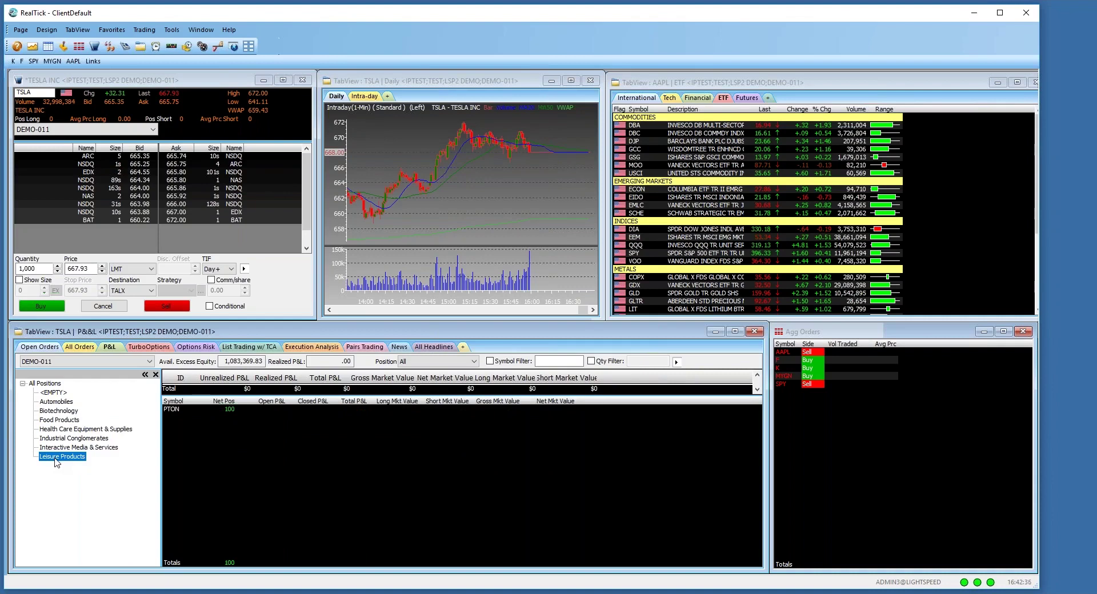
click(55, 402)
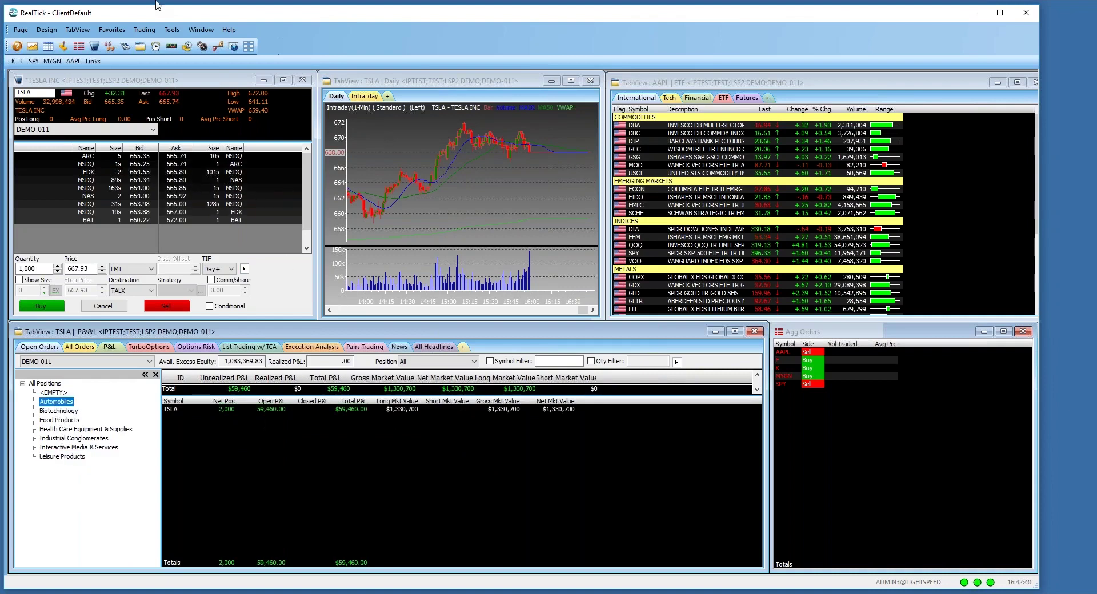
- Load F in the order-entry window and try to buy 1,000 shares at a limit price of 12.32 on TALX
click(39, 93)
text(F)
key(Return)
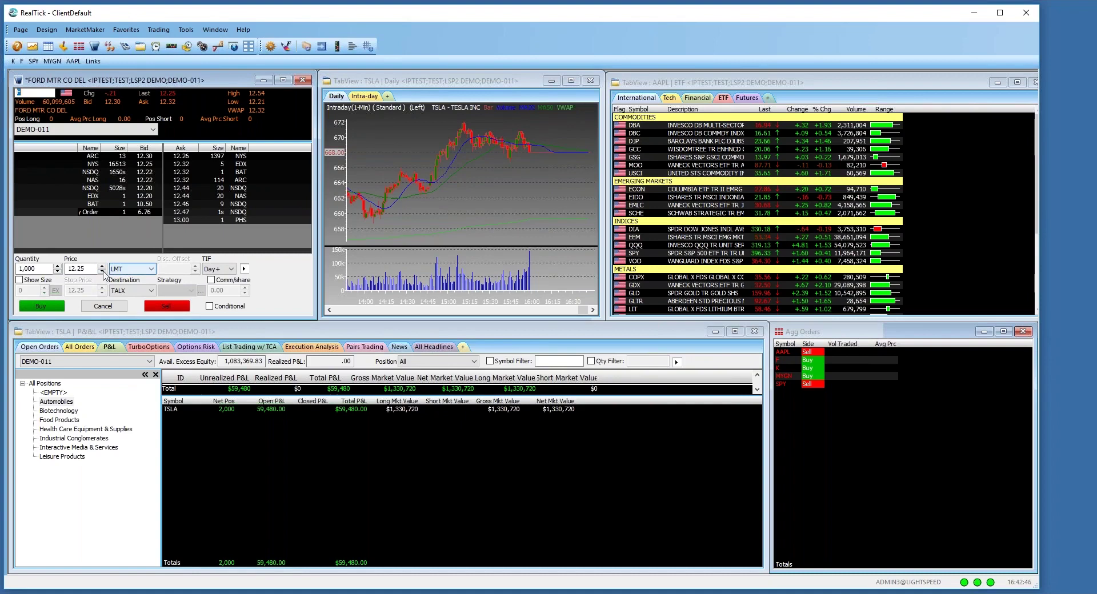
click(65, 271)
scroll(64, 272, up, 7)
click(41, 305)
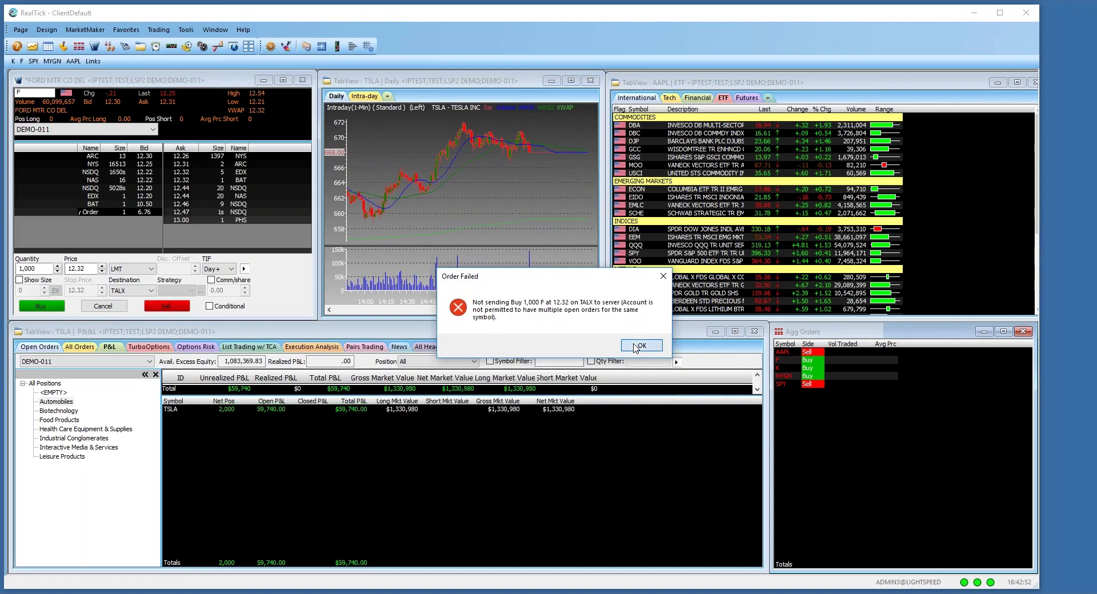
click(639, 346)
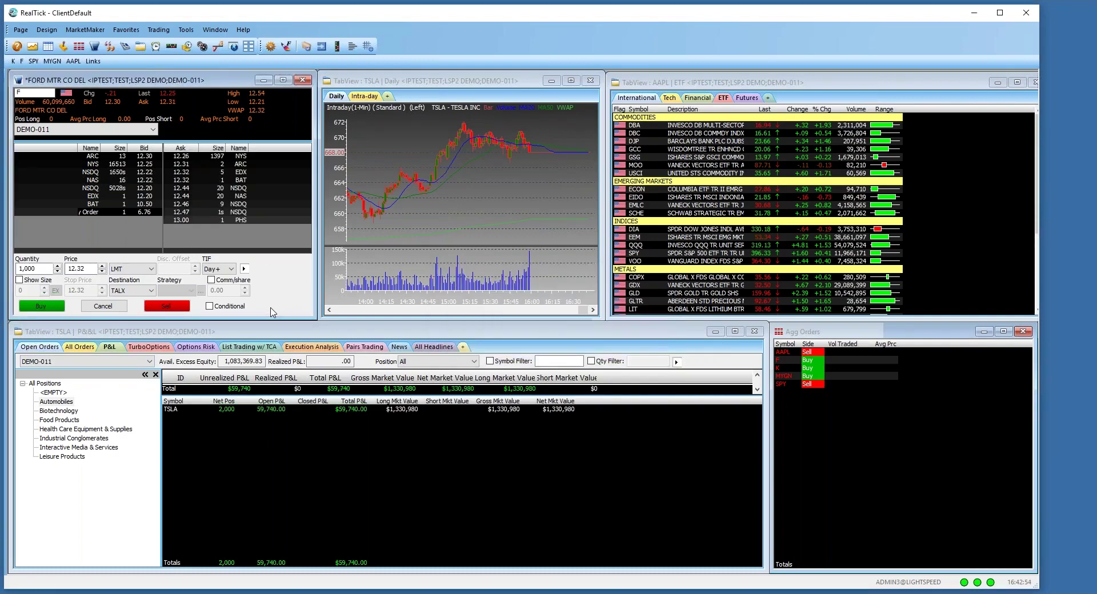
- Request cancellation of all F orders in the account and retry the 1,000-share F buy order at 12.32
click(103, 305)
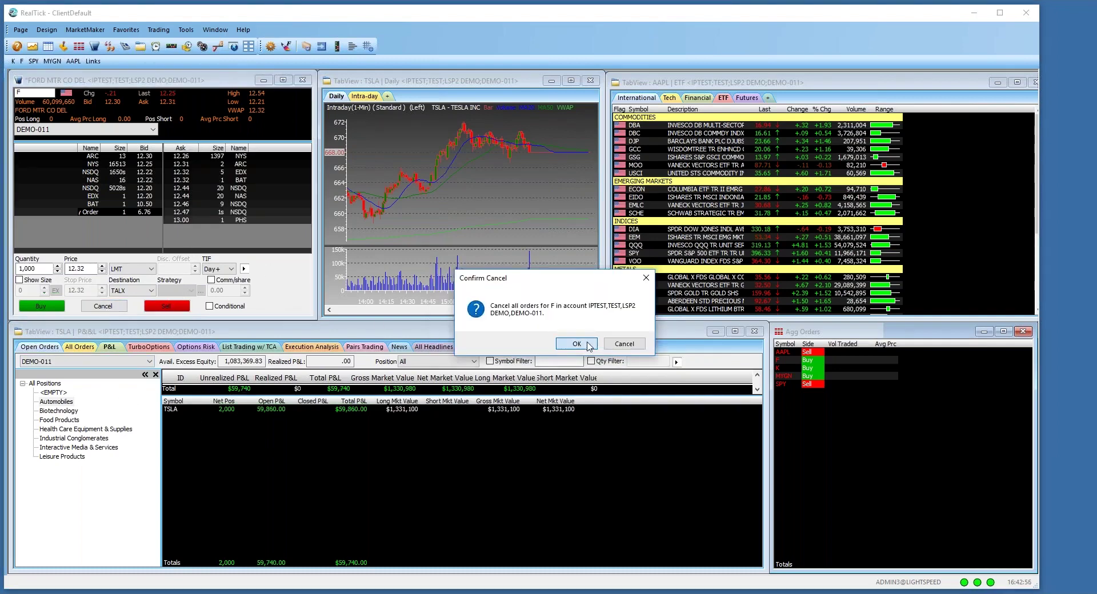
click(589, 344)
key(Return)
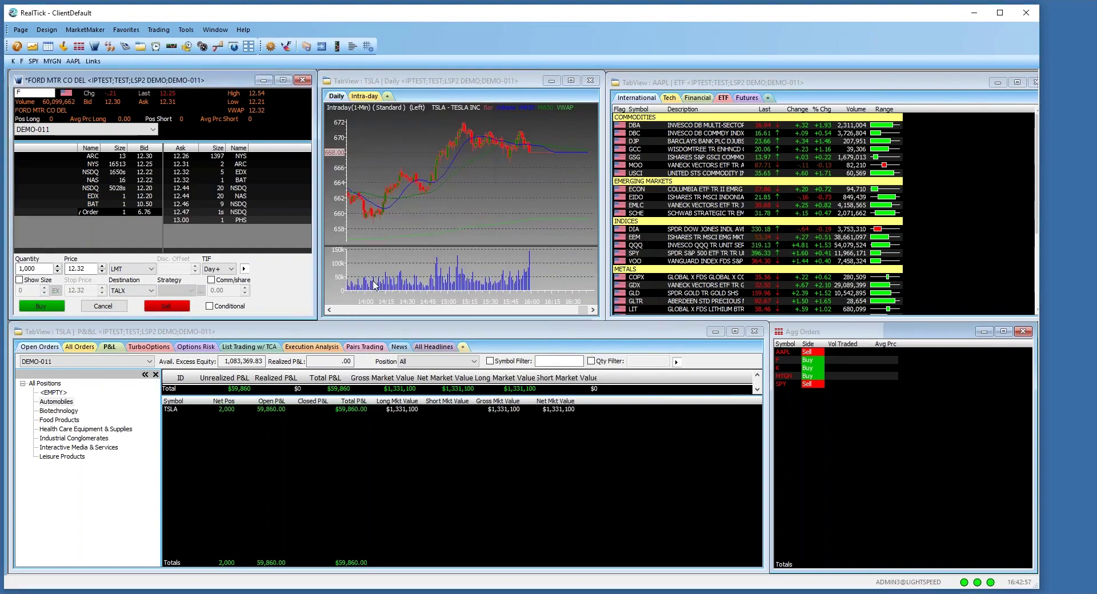
click(55, 307)
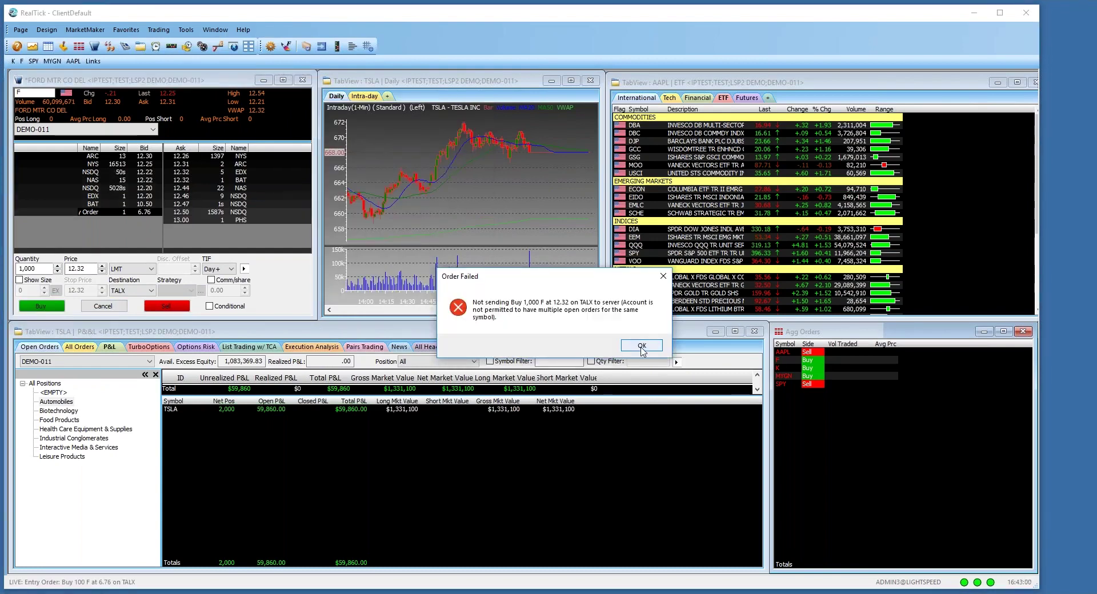
click(641, 346)
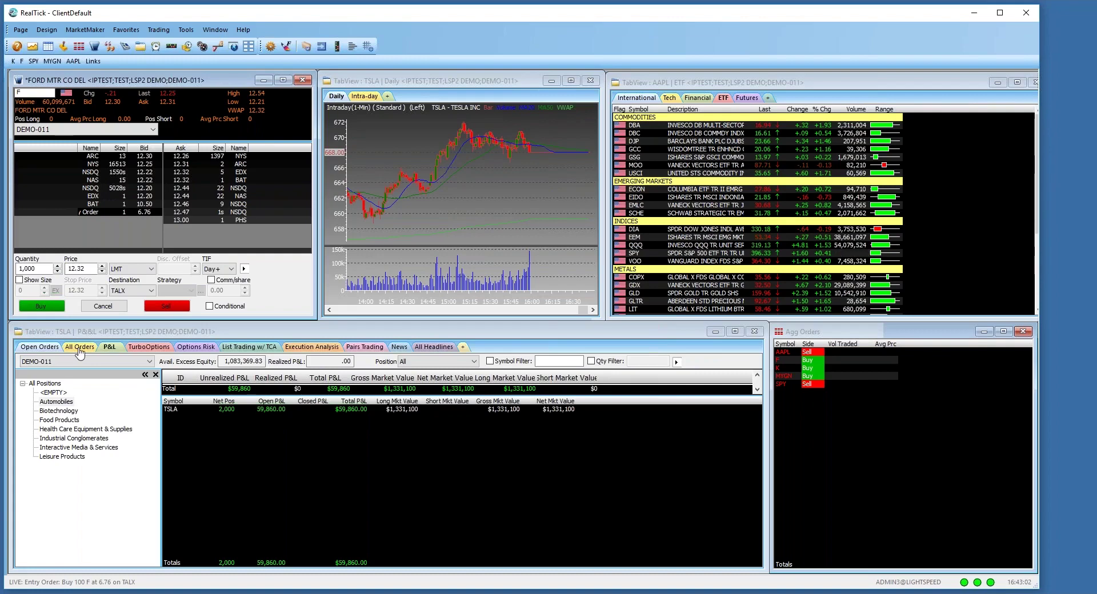
- Inspect the bracket settings of the open F buy order in its change dialog and close it without changes
click(39, 347)
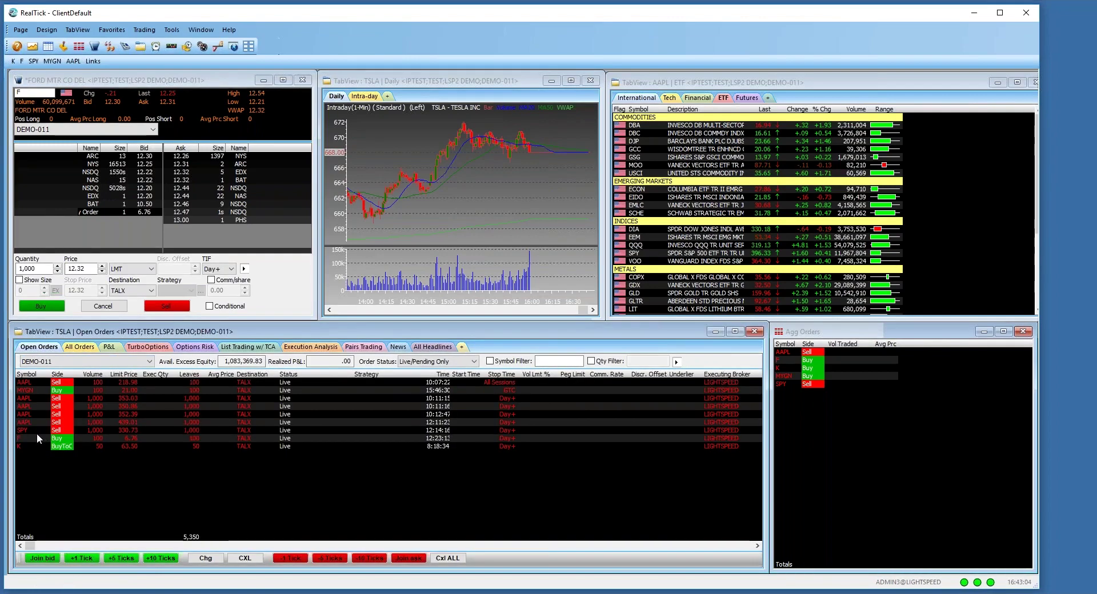
right_click(50, 440)
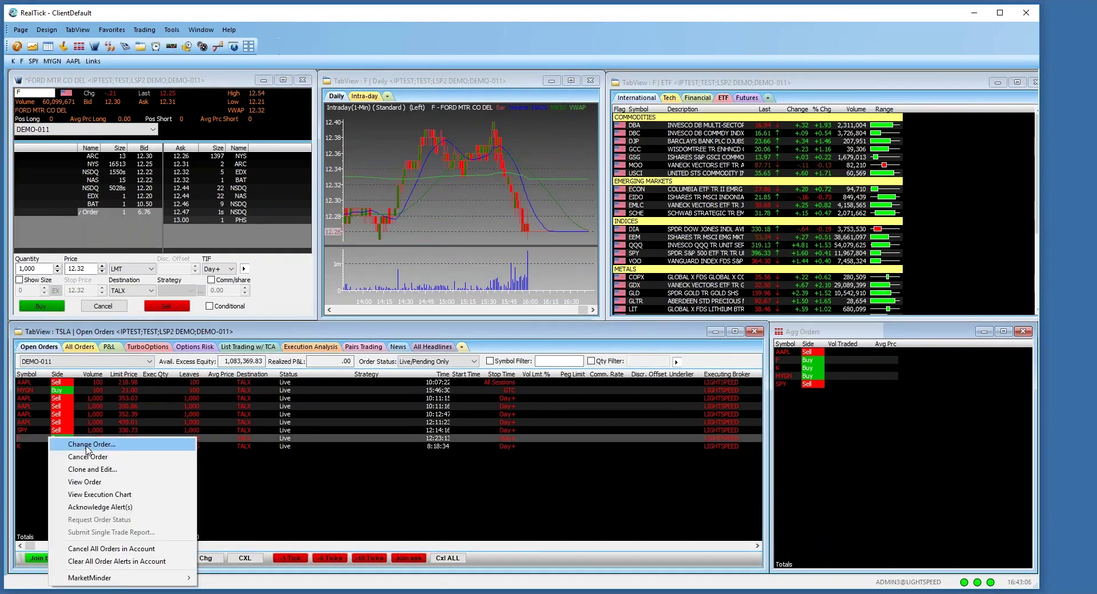
key(Escape)
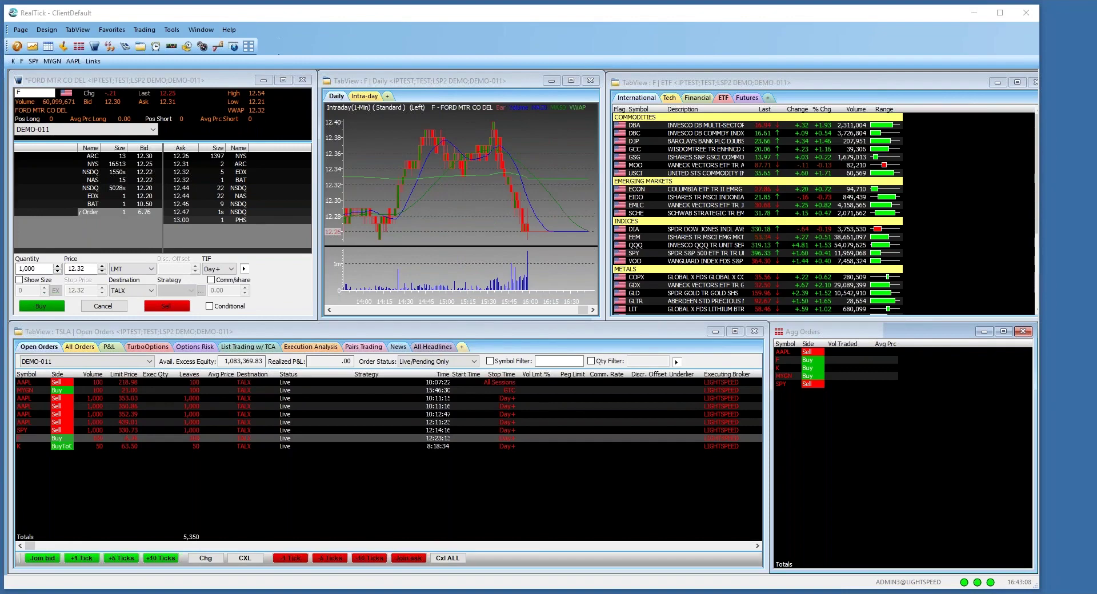
drag(723, 109, 321, 92)
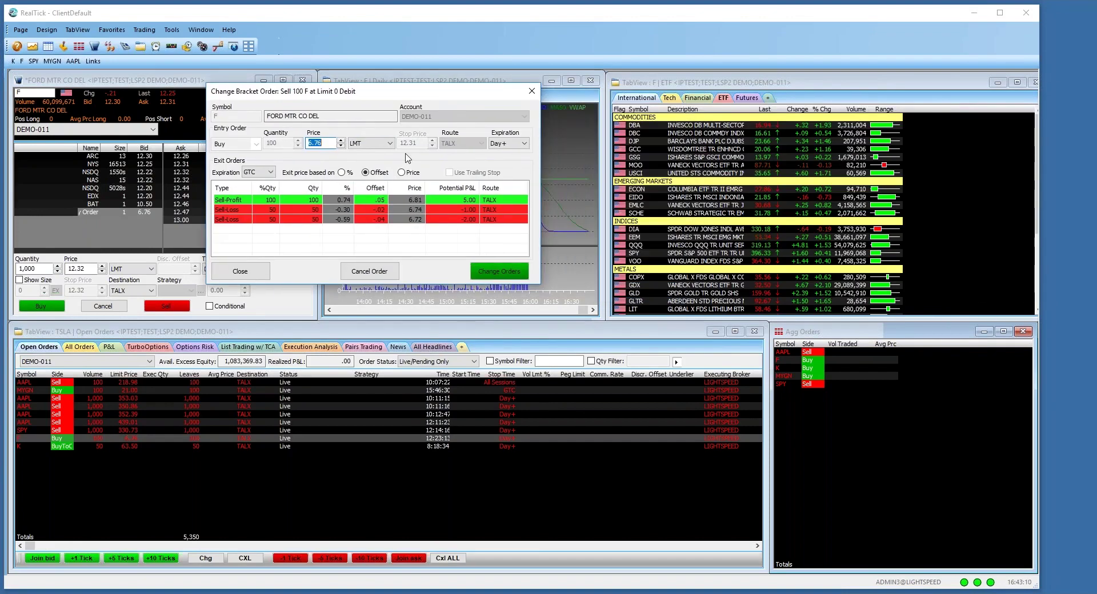
click(531, 91)
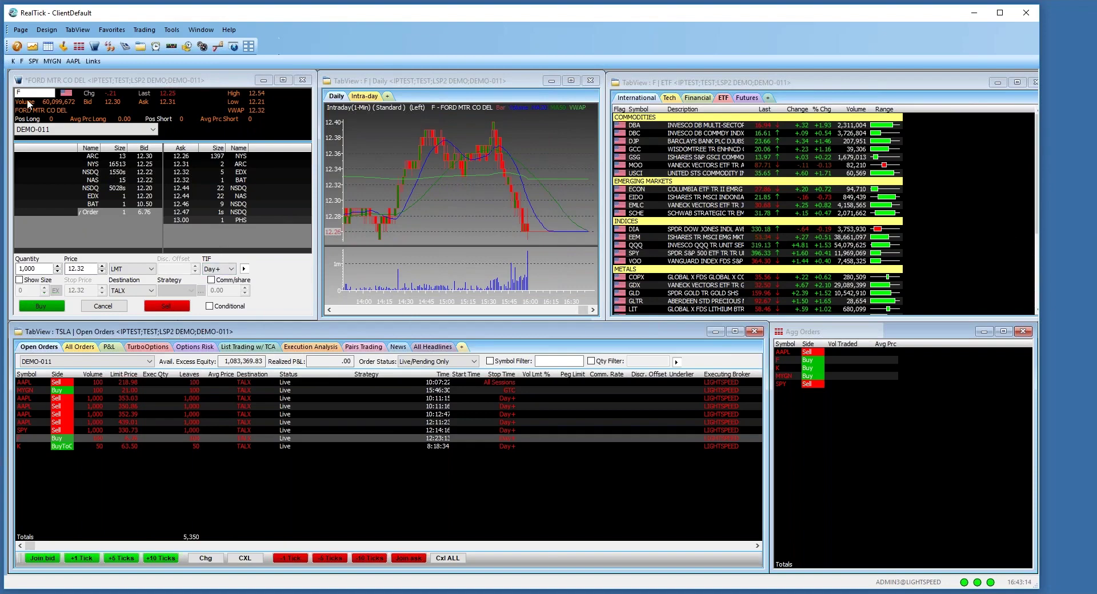
- Try to load the symbol TMC in the order-entry window and look down the ETF watchlist
click(7, 93)
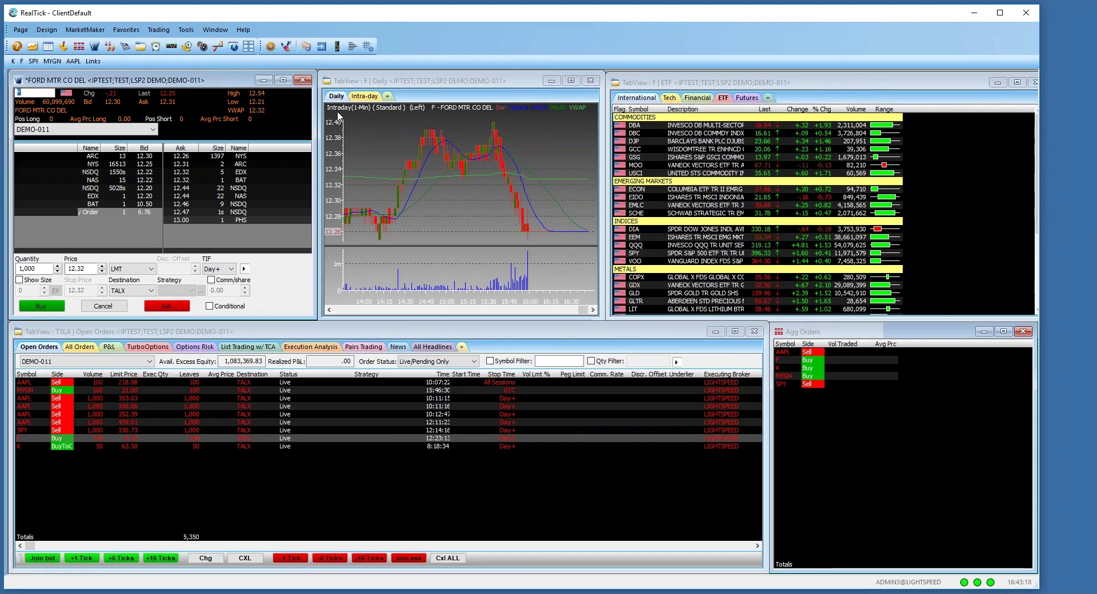
text(TMC)
key(Return)
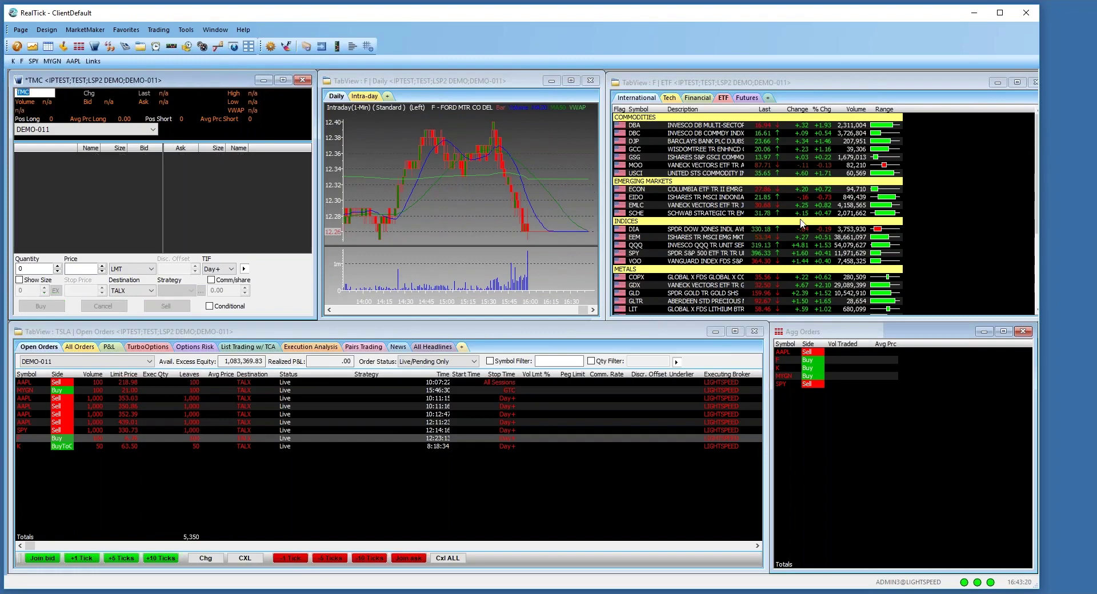
scroll(743, 254, down, 5)
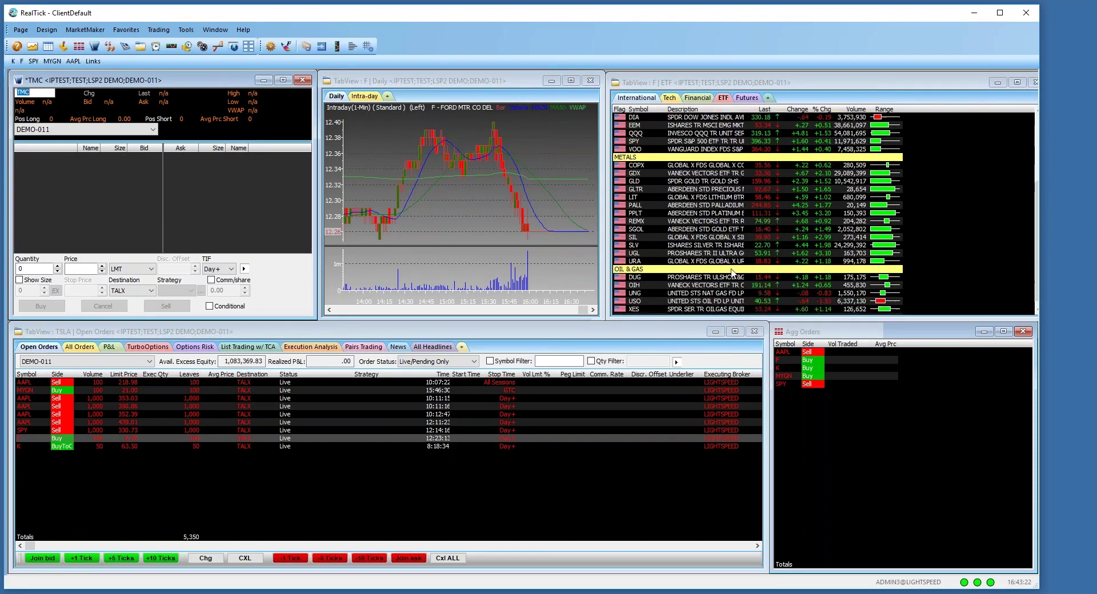
- Examine the P&L positions for Industrial Conglomerates, Interactive Media & Services and Food Products
click(108, 347)
click(36, 384)
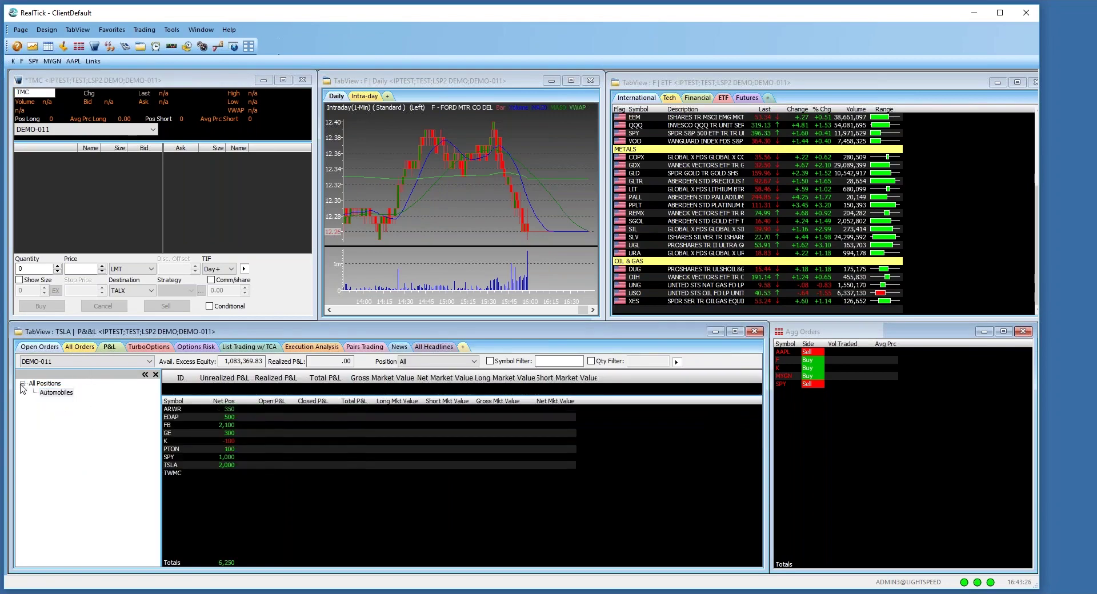
click(66, 420)
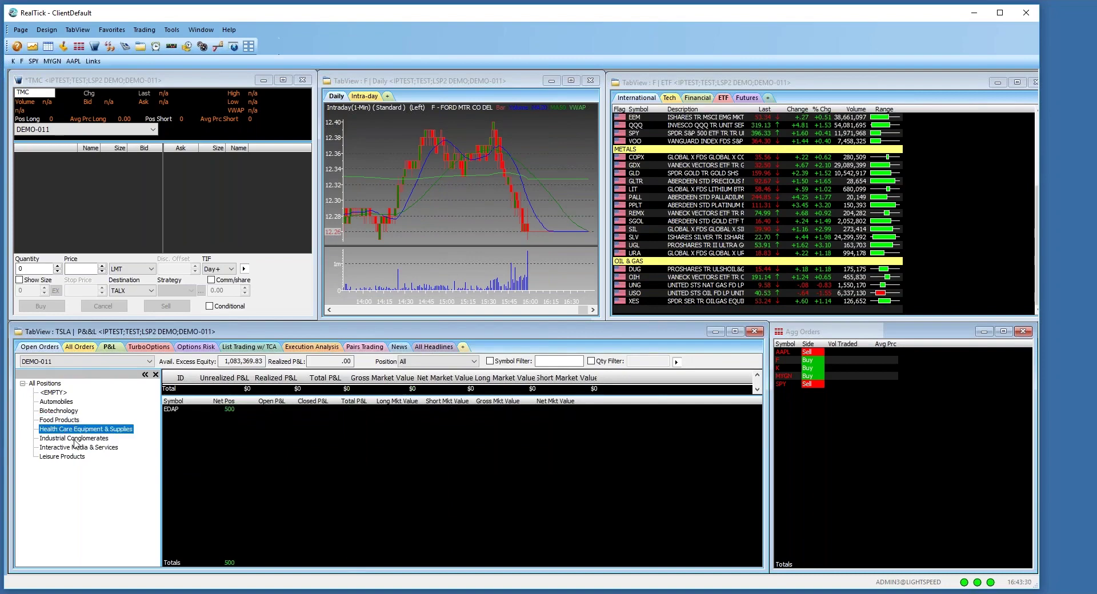
click(66, 438)
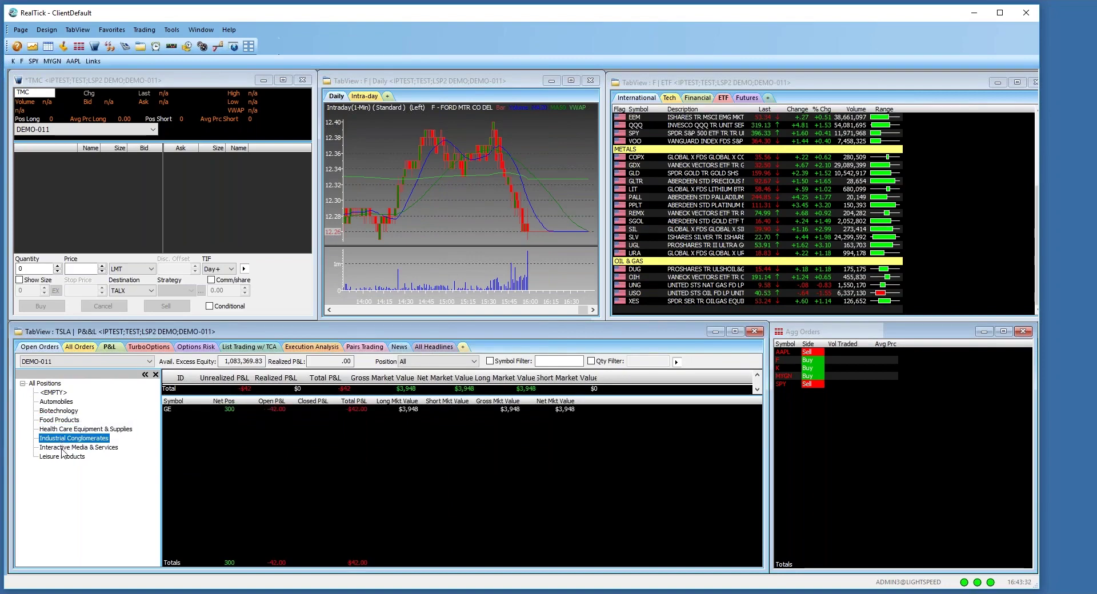
click(77, 448)
click(58, 420)
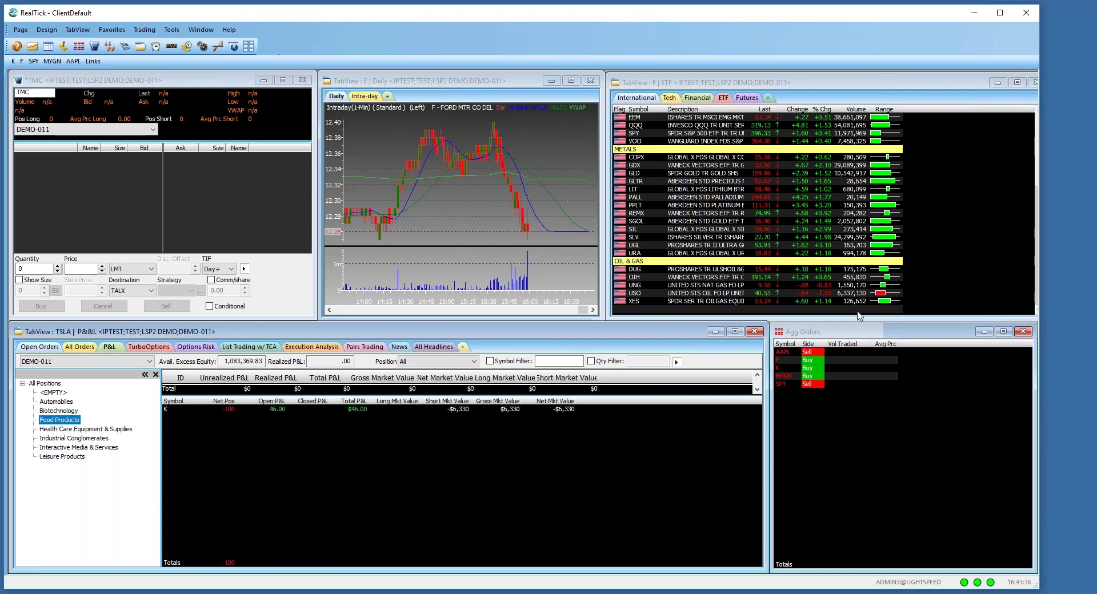
- Show the open orders list, load SIL from the ETF watchlist's metals group into order entry, and select REMX
scroll(700, 234, up, 3)
scroll(699, 232, up, 2)
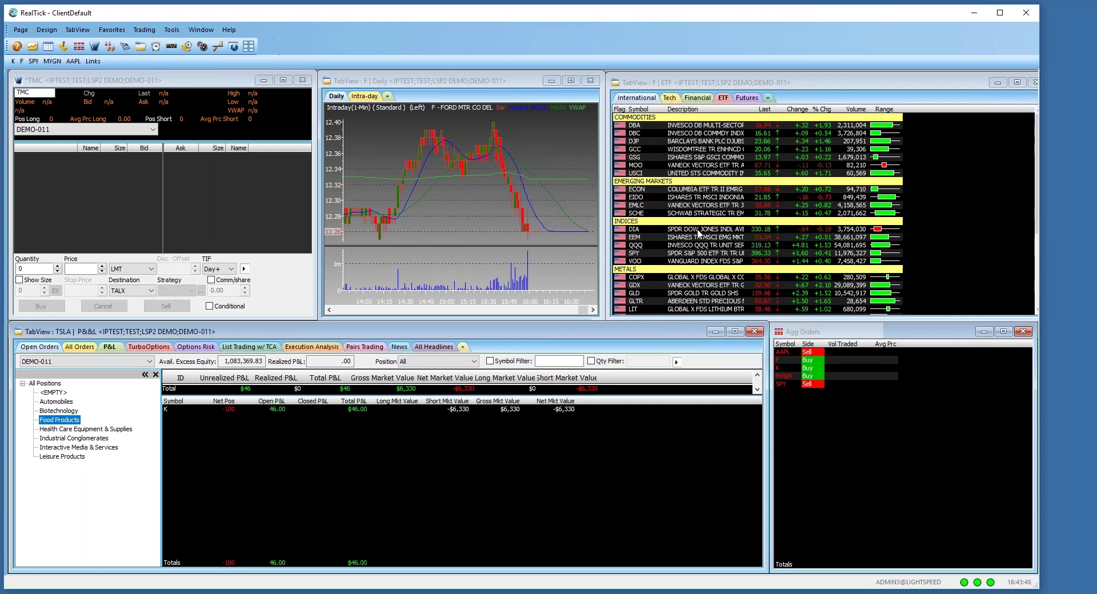
scroll(657, 251, down, 5)
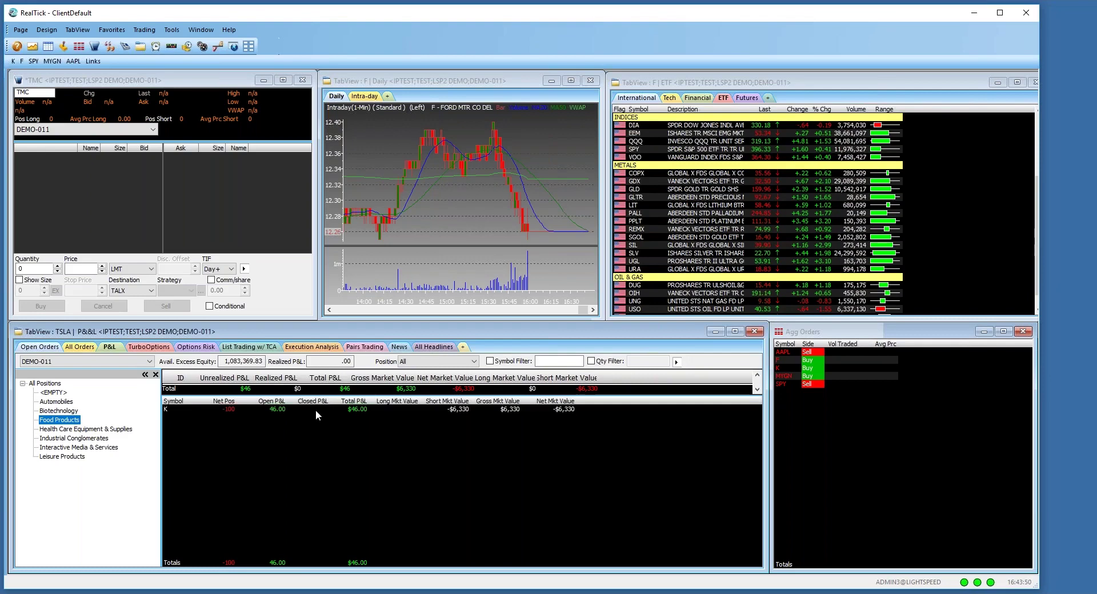
click(32, 342)
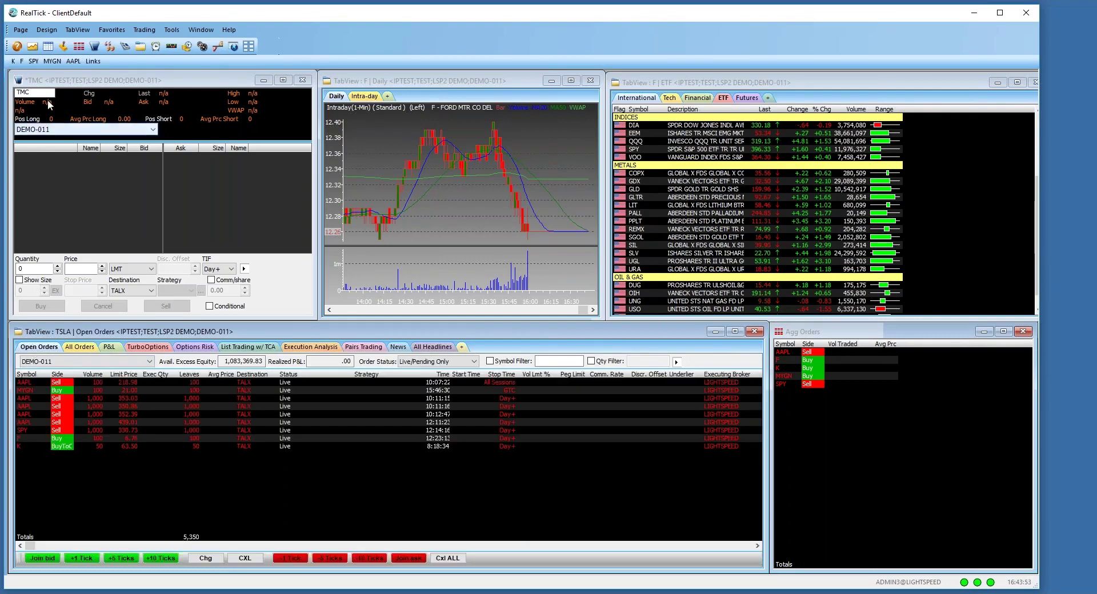
click(636, 245)
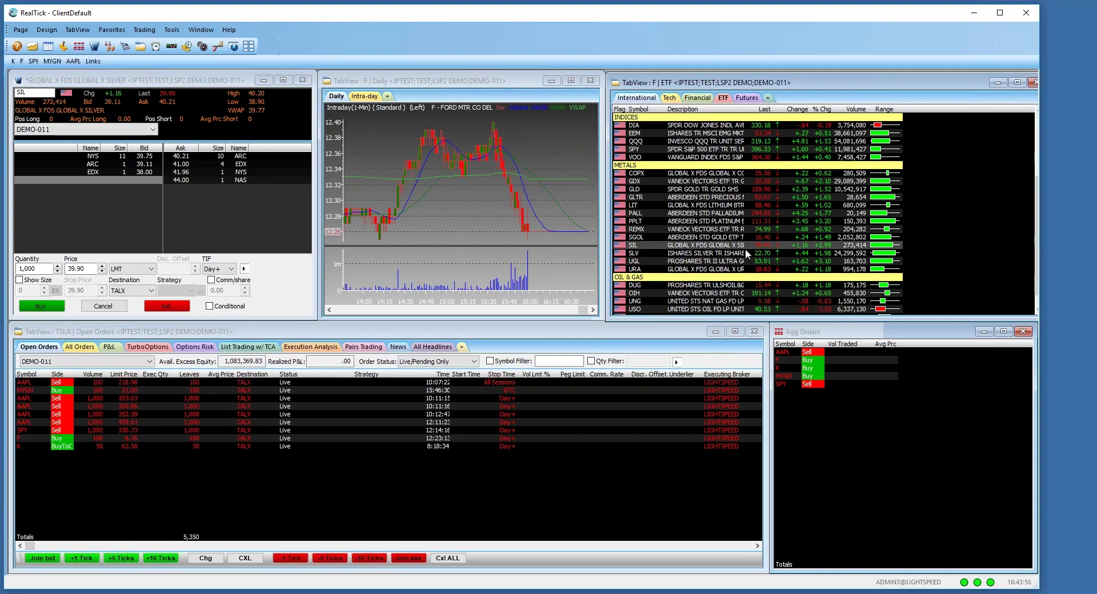
click(721, 231)
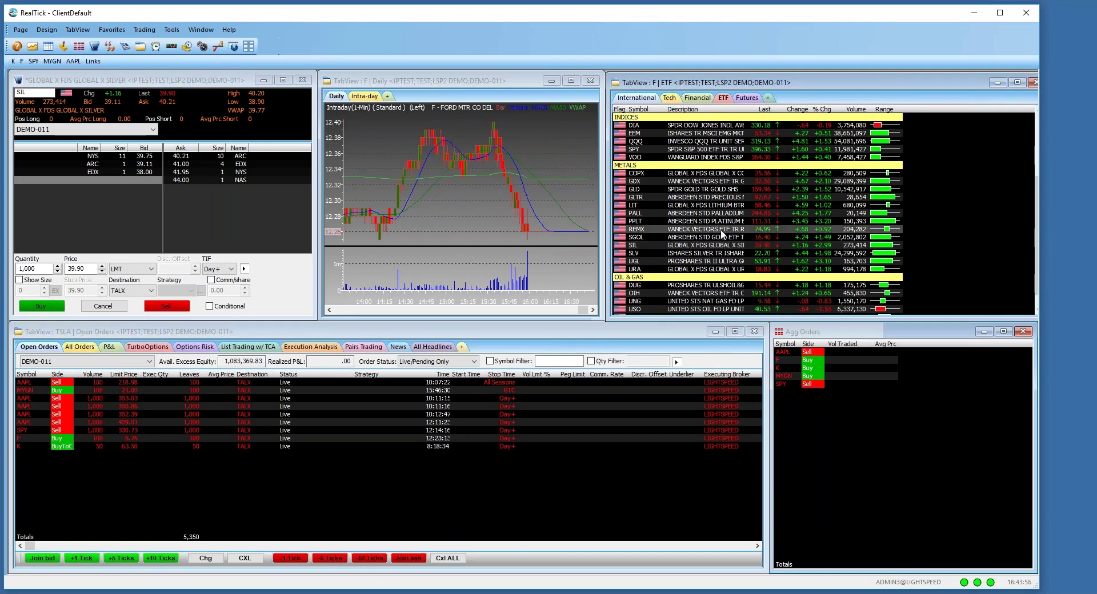
- View URA in the linked chart, then send a limit buy order for 1,000 SIL at 39.90 through TALX
click(634, 270)
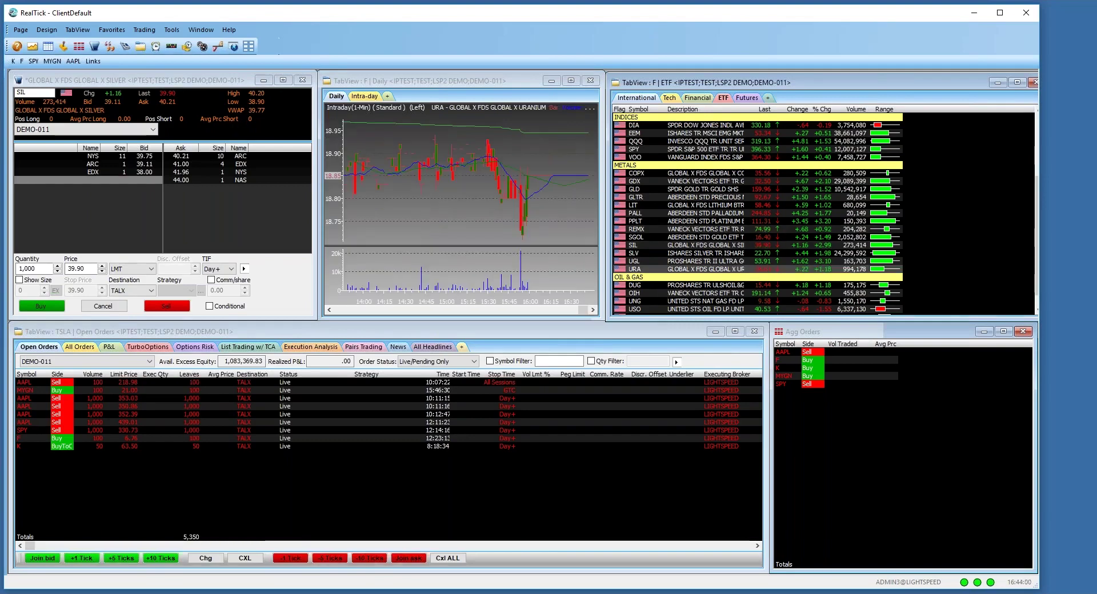
click(186, 101)
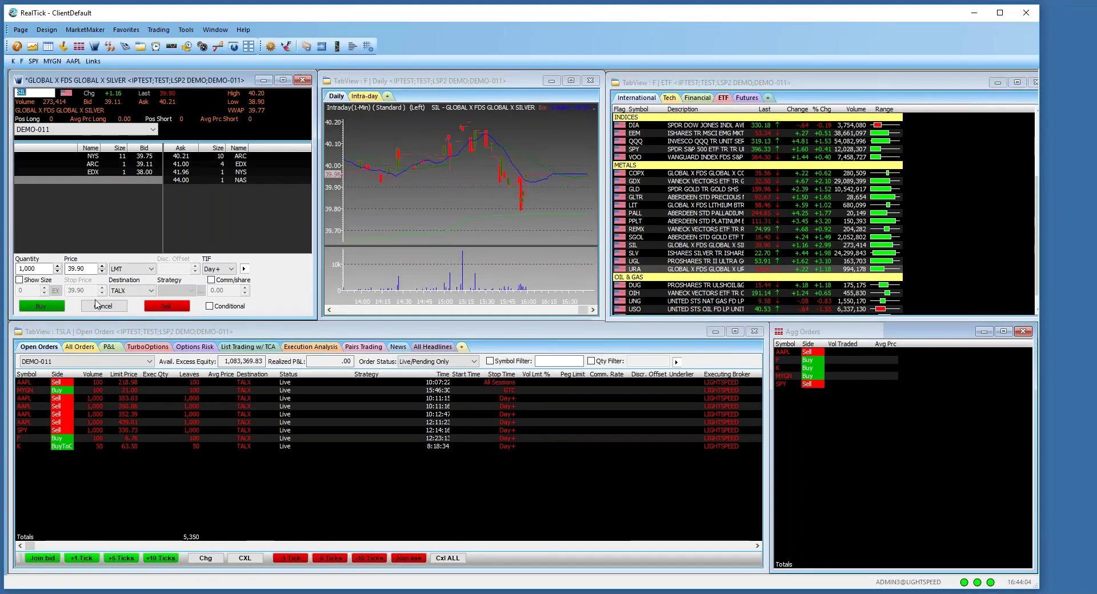
click(50, 307)
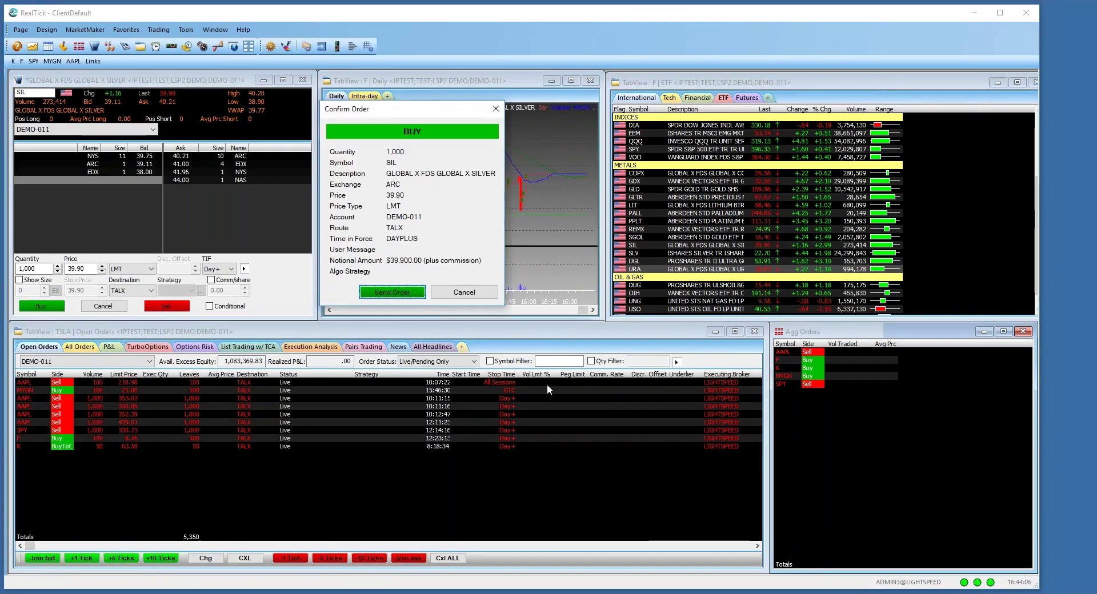
click(394, 293)
click(81, 452)
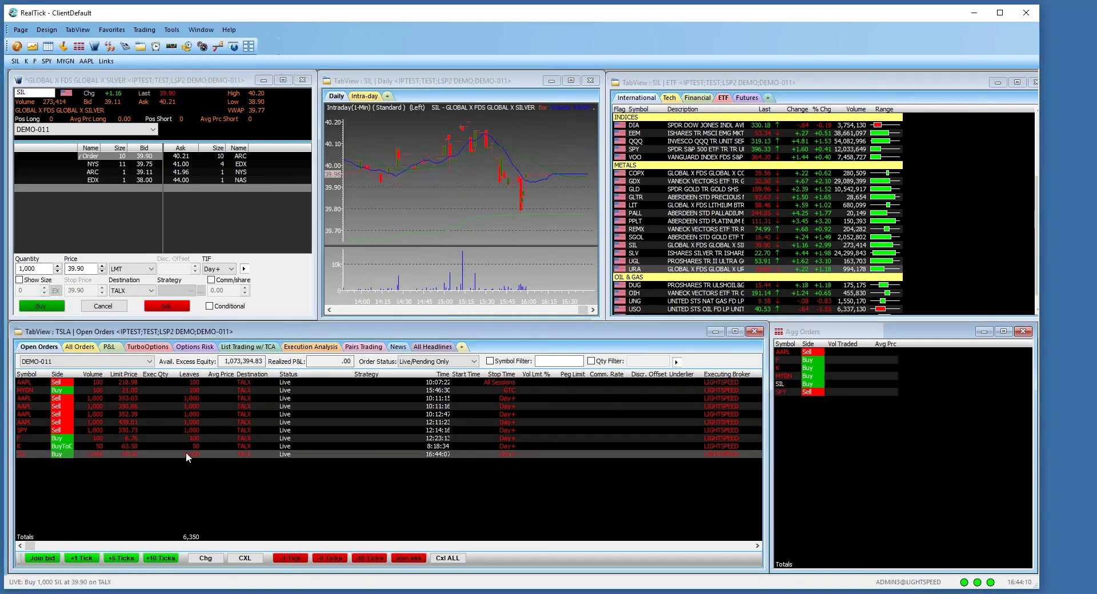
- Check the new SIL order among all orders and in the aggregated orders window, and look over the P&L positions
key(ctrl+Tab)
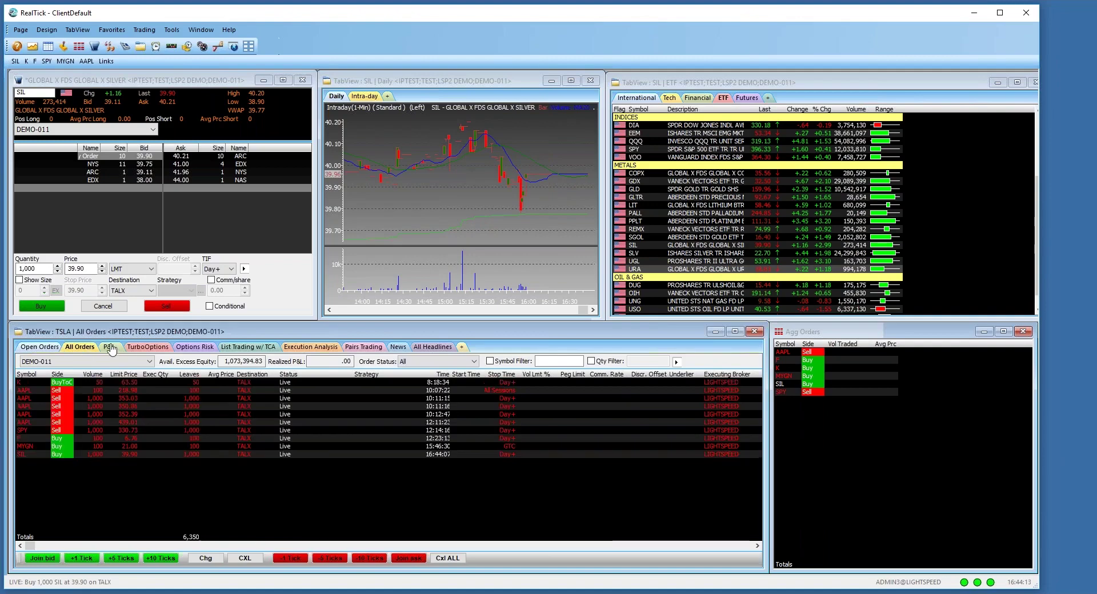
key(ctrl+Tab)
key(Up)
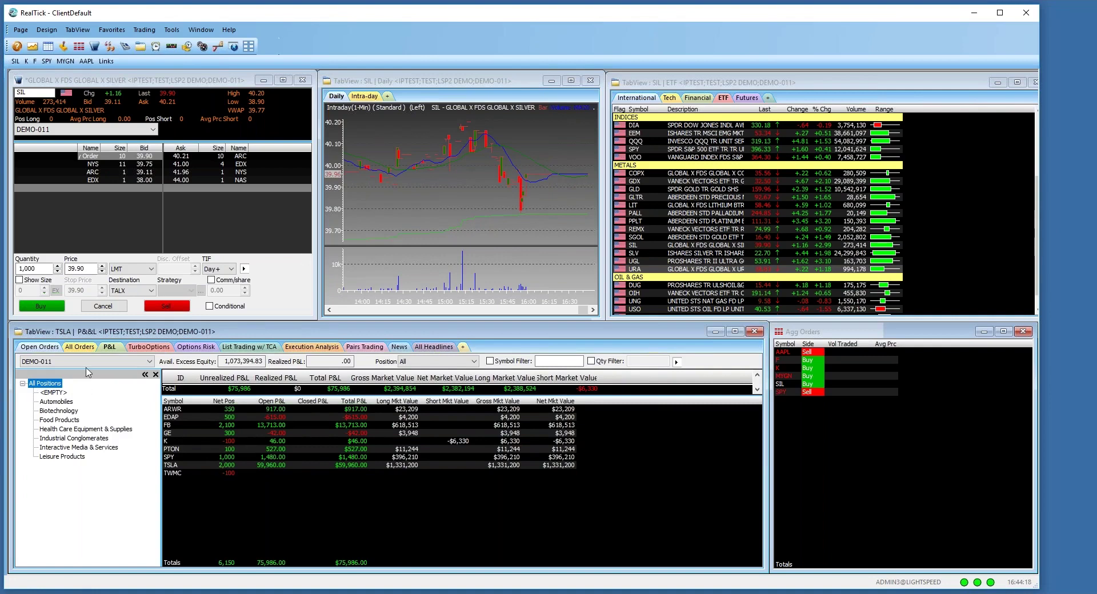
click(78, 347)
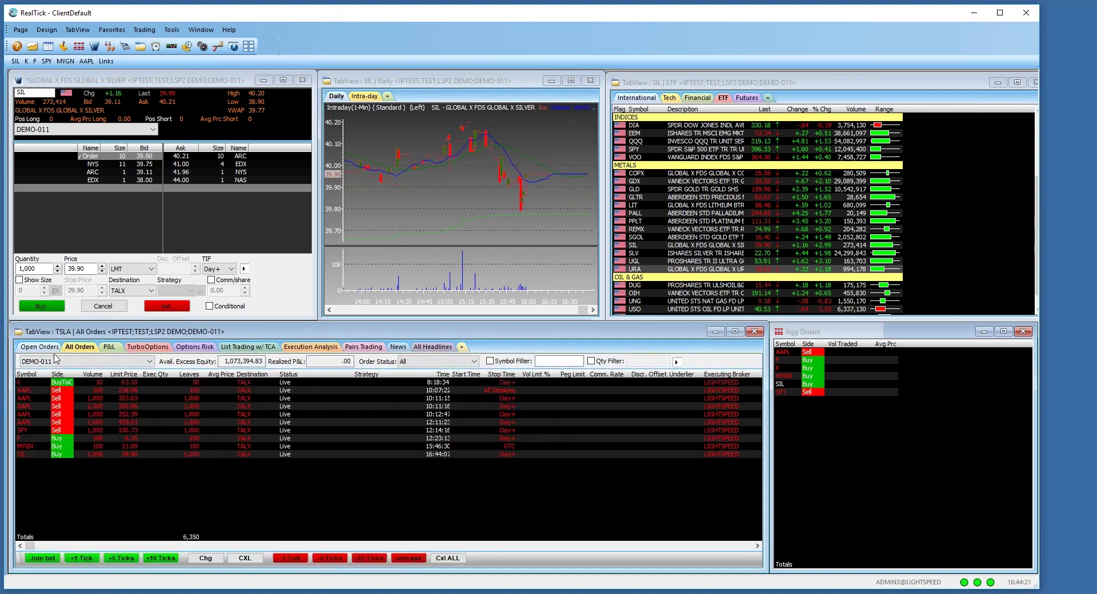
click(54, 456)
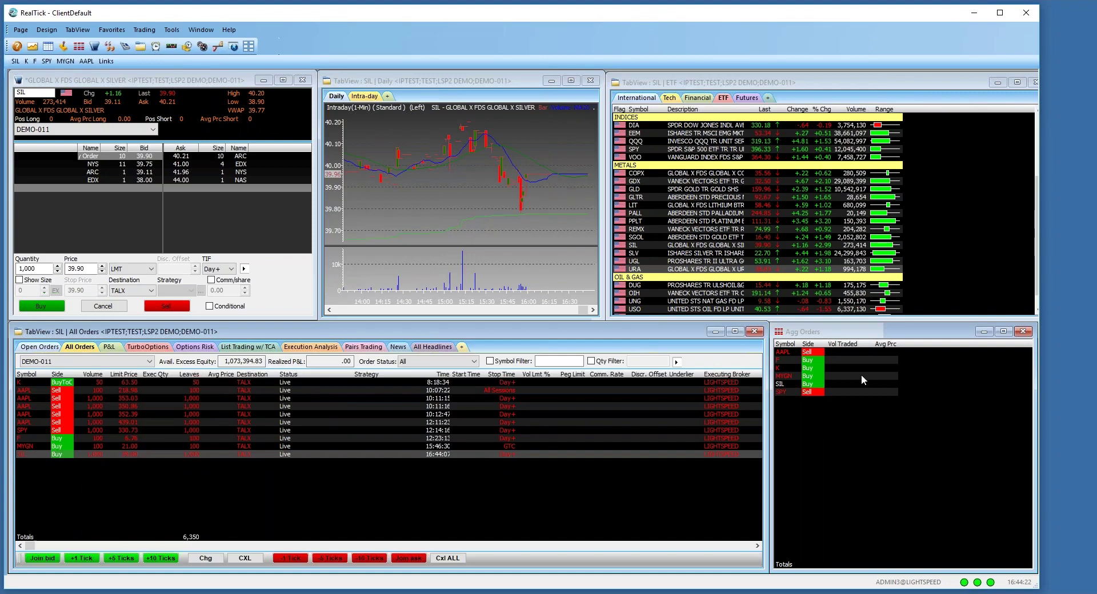
mouse_move(854, 334)
mouse_down()
mouse_move(934, 343)
mouse_move(952, 327)
mouse_move(852, 335)
mouse_up()
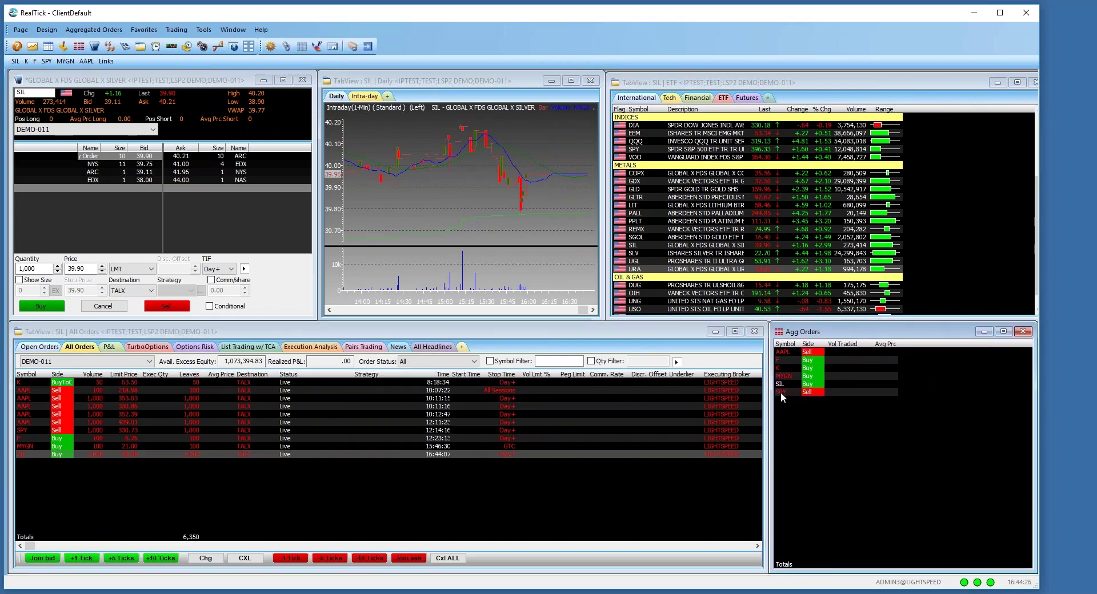
- Add an intraday candlestick chart of SIL with a 5-minute bar interval and place it over the aggregated orders window
click(50, 30)
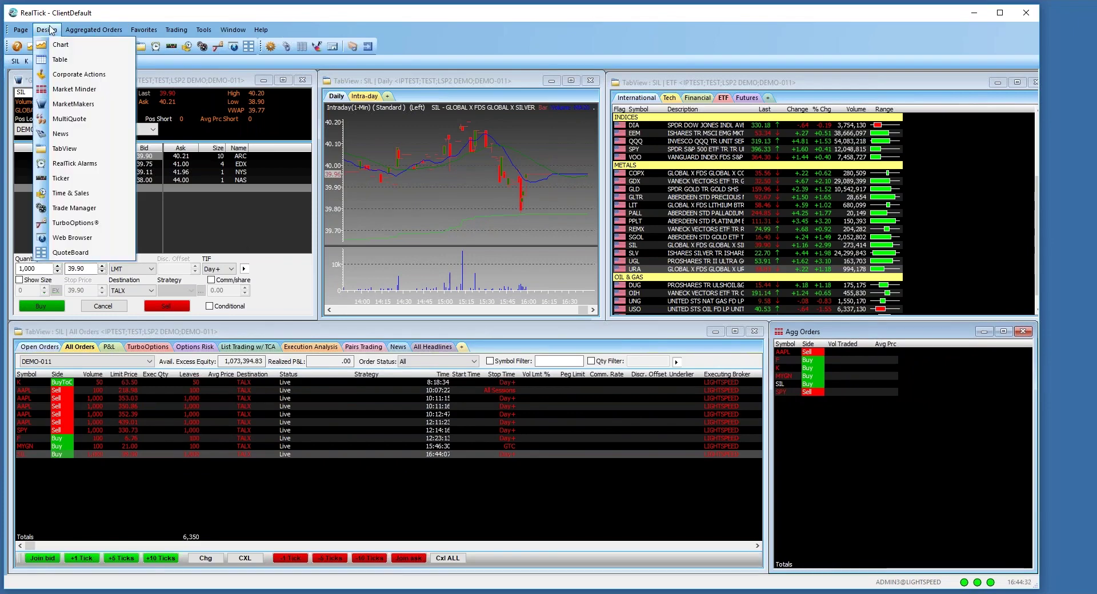
click(60, 45)
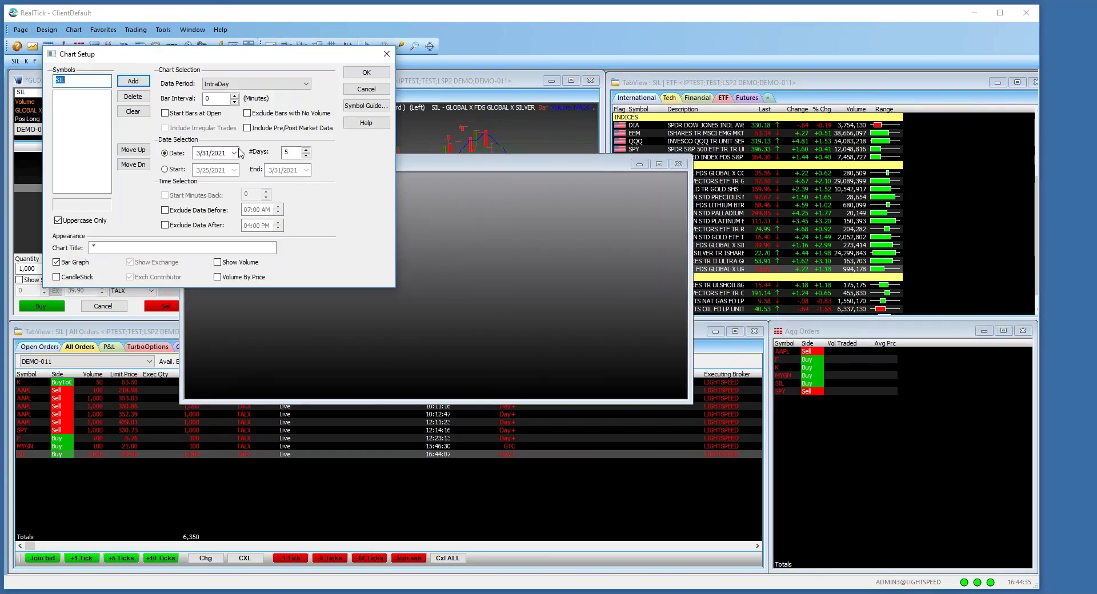
click(248, 85)
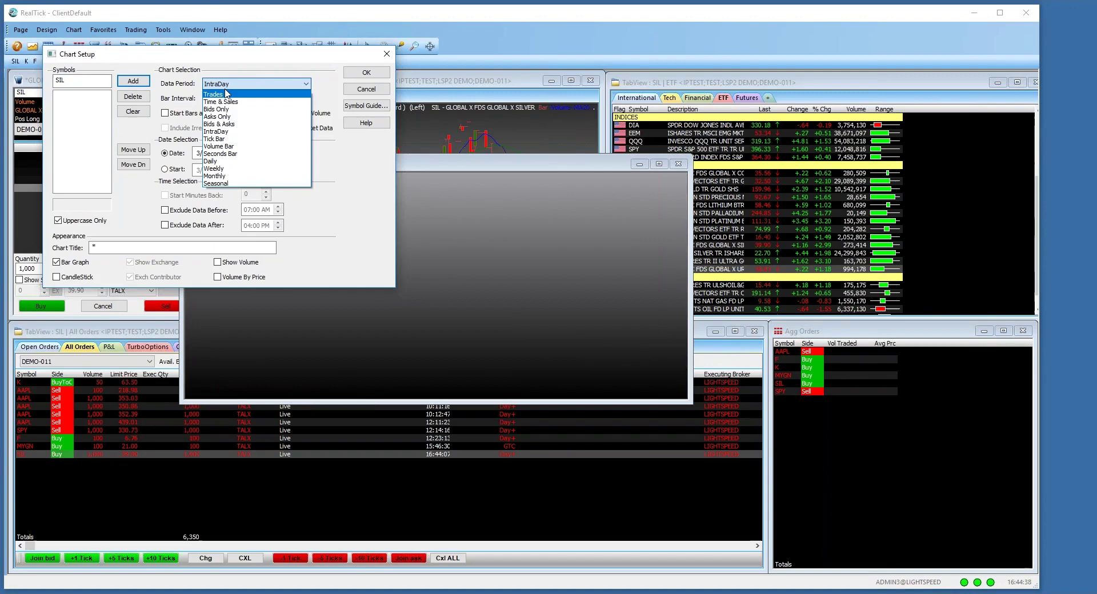
click(240, 85)
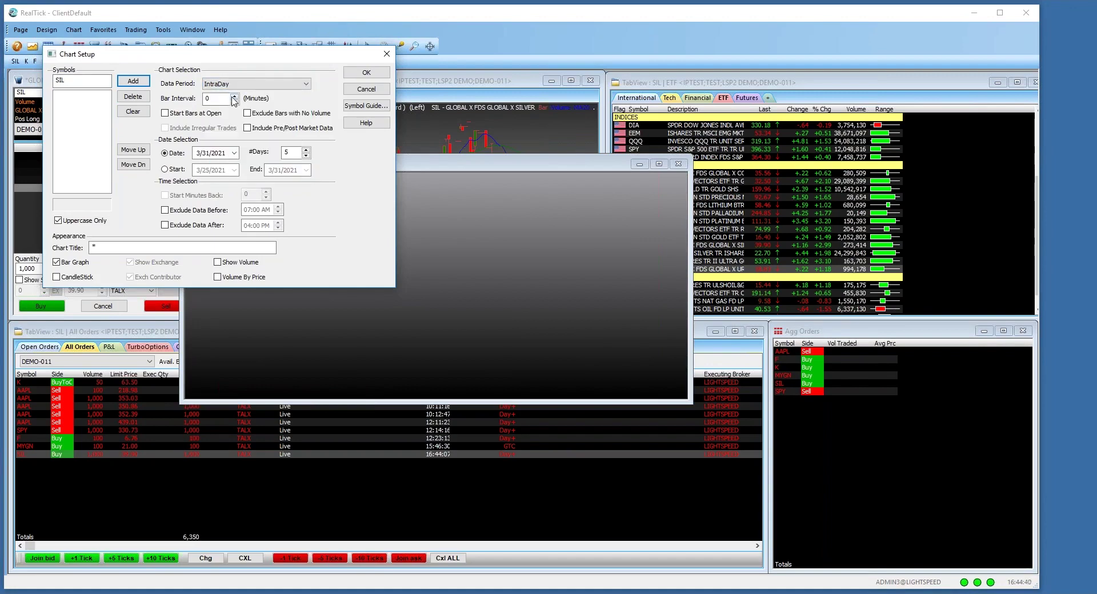
click(234, 96)
click(234, 96)
click(233, 96)
click(57, 277)
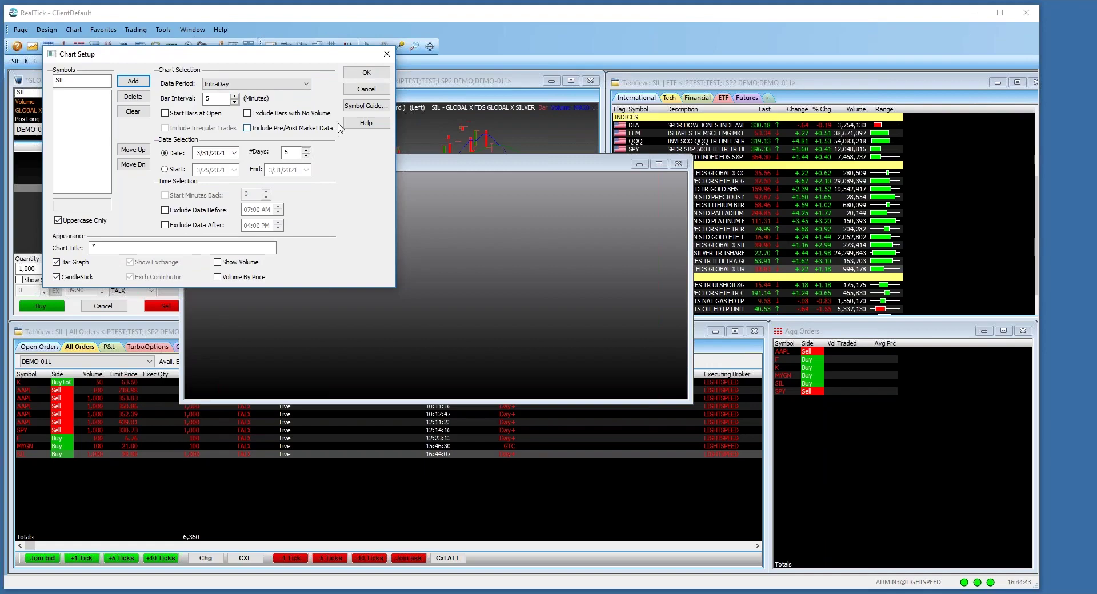
click(367, 73)
drag(232, 165, 815, 370)
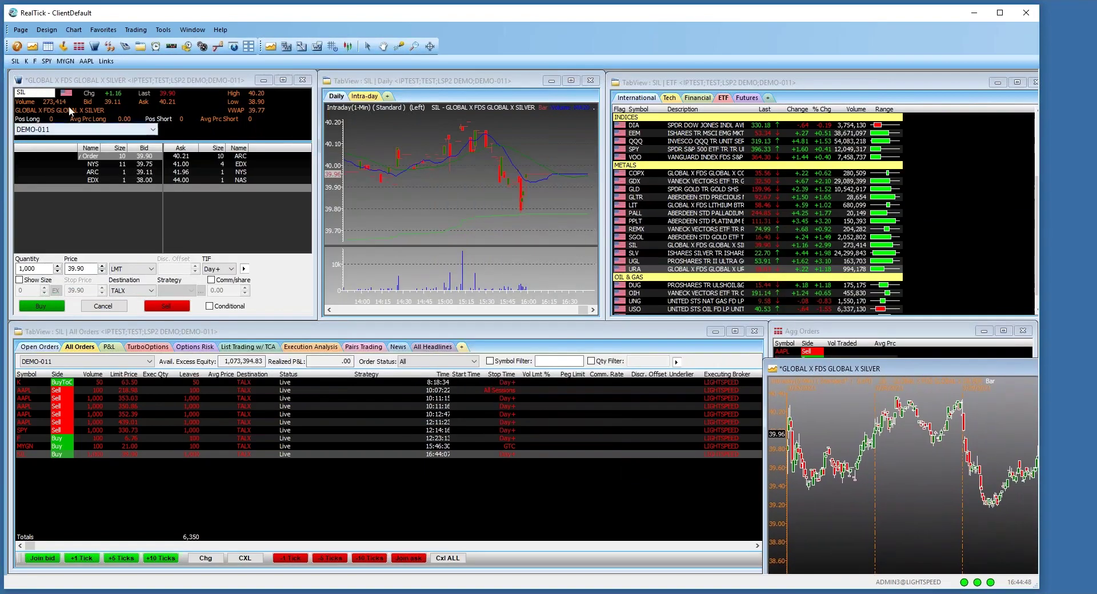
- Add a Time & Sales window for SIL and place it over the new SIL chart
click(47, 29)
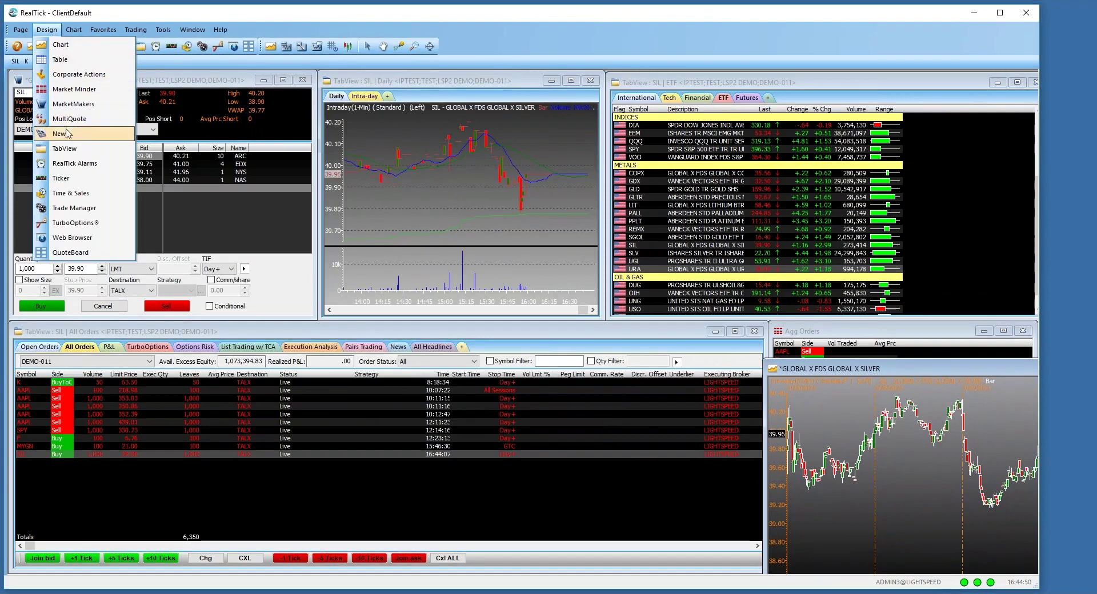
click(71, 193)
click(139, 319)
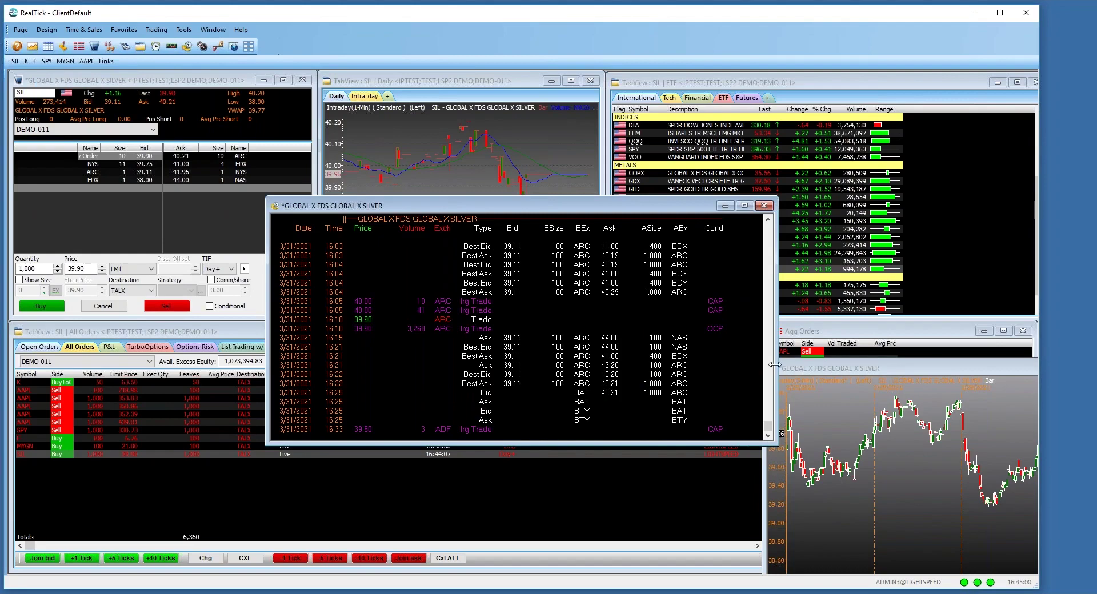
drag(445, 208, 939, 393)
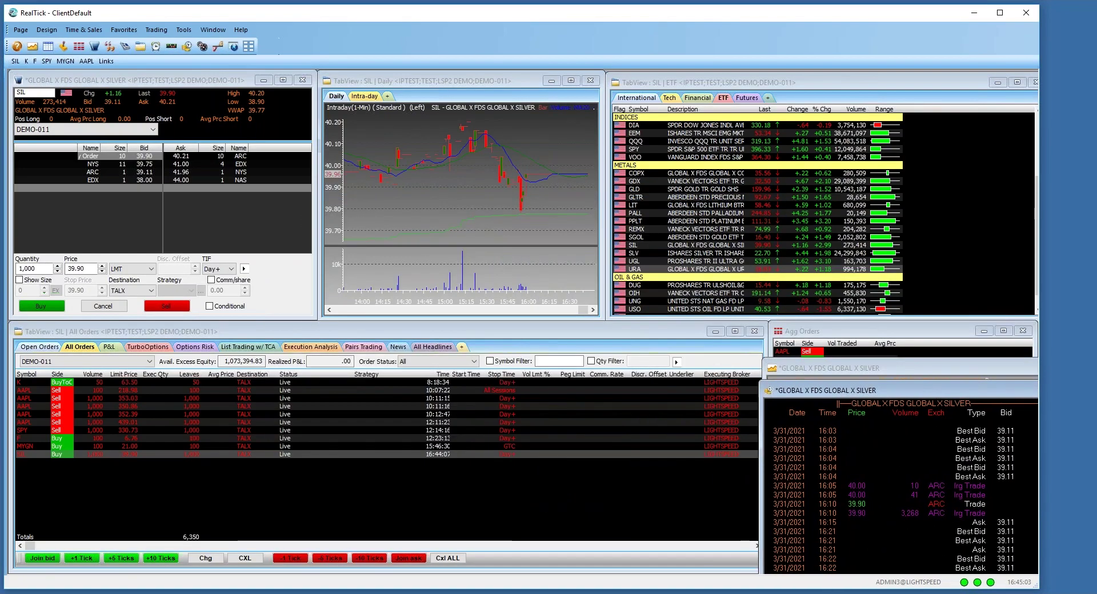
click(47, 29)
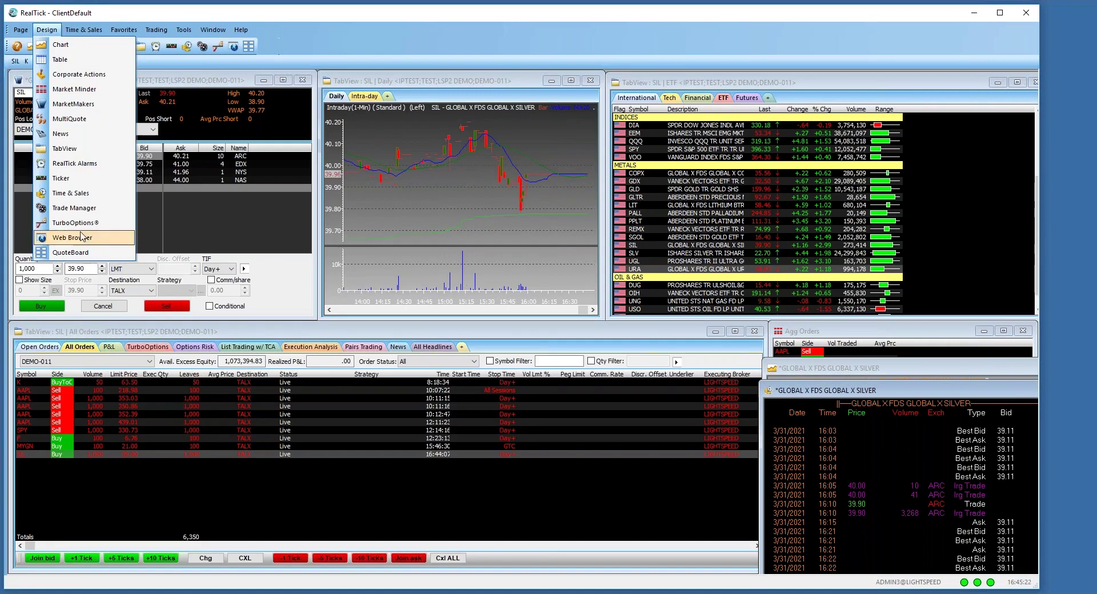
mouse_move(23, 33)
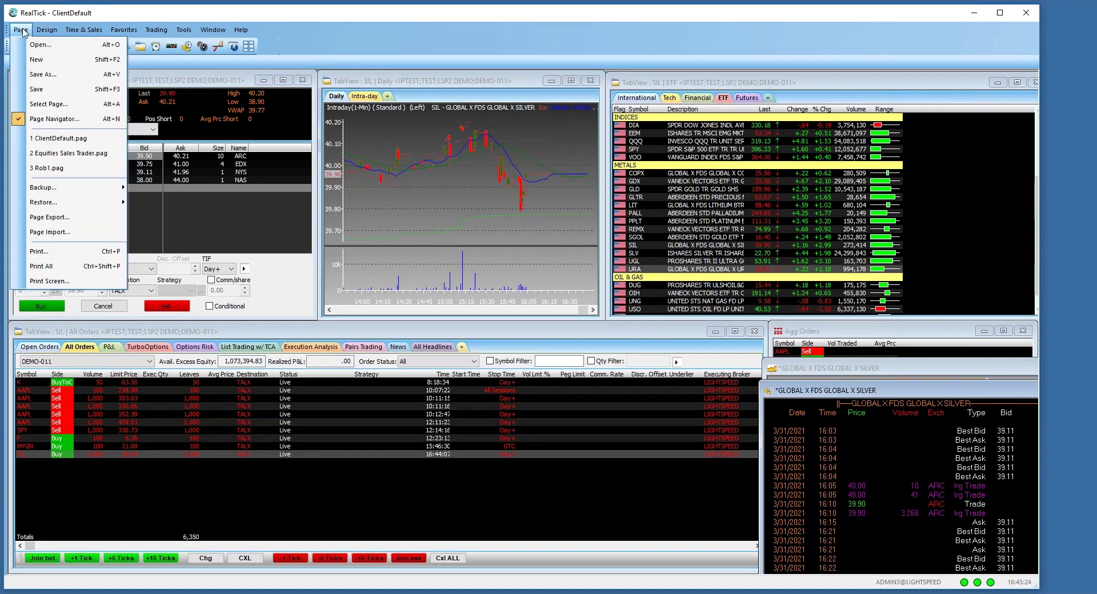
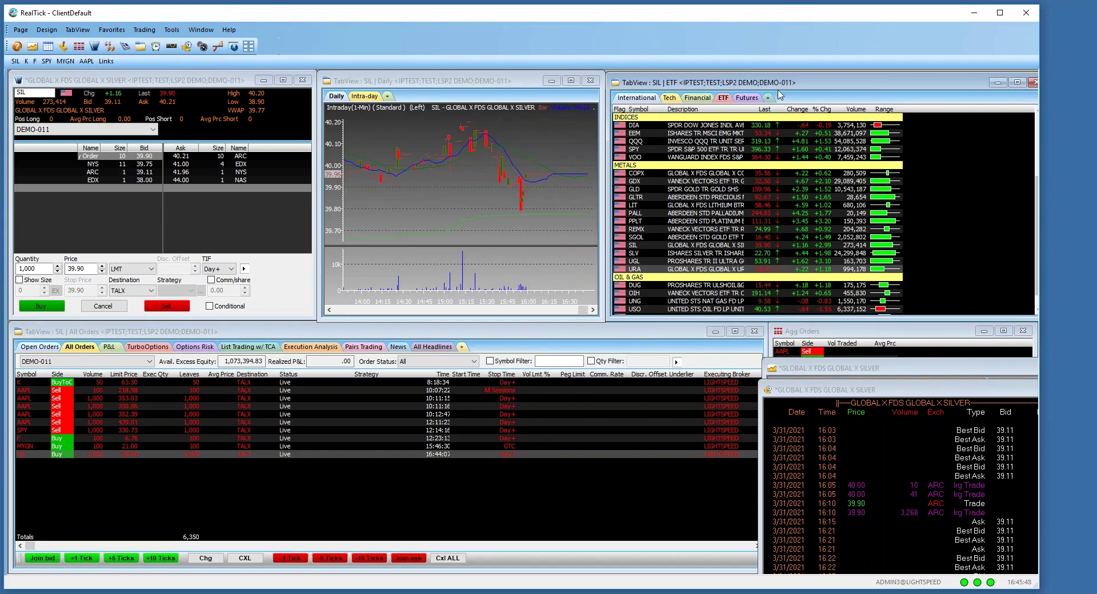
- Detach the ETF watchlist window and dock it along the main window's upper edge with auto-hide on
right_click(816, 102)
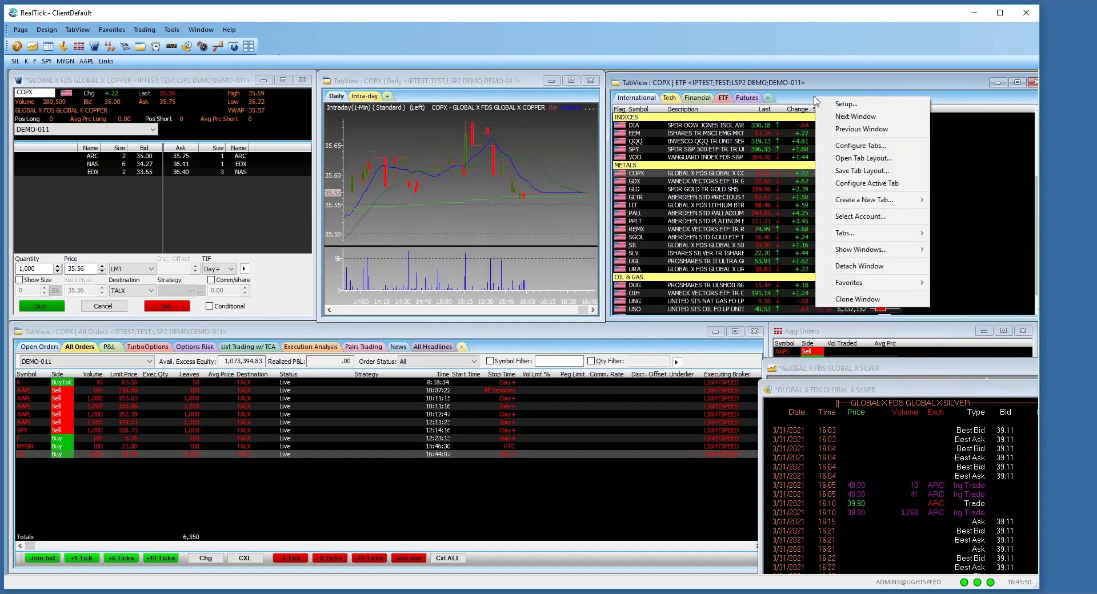
mouse_move(871, 234)
click(866, 270)
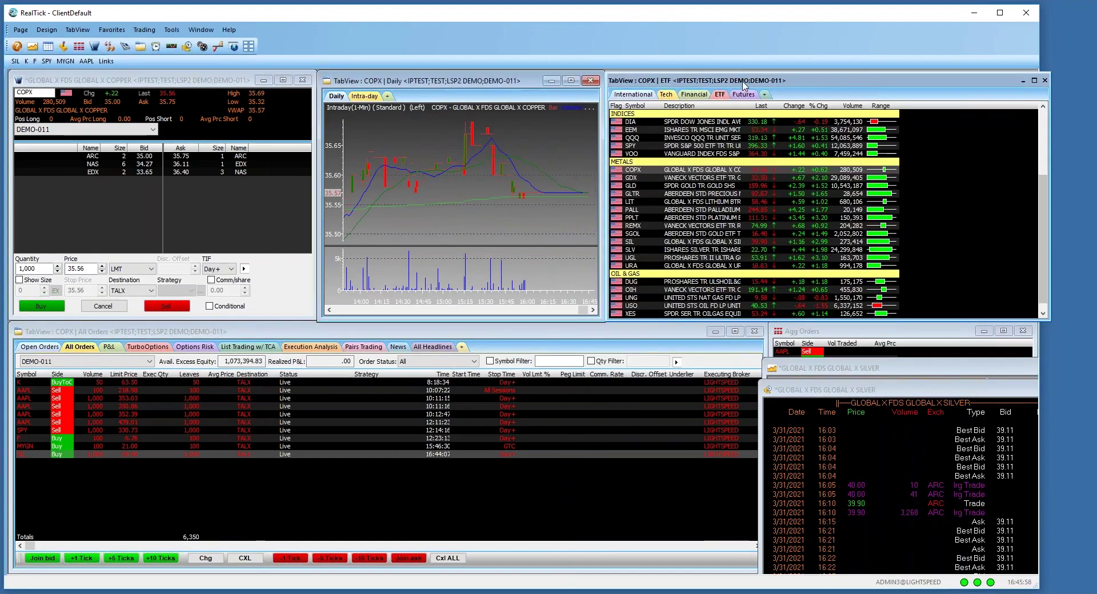
drag(811, 89, 746, 73)
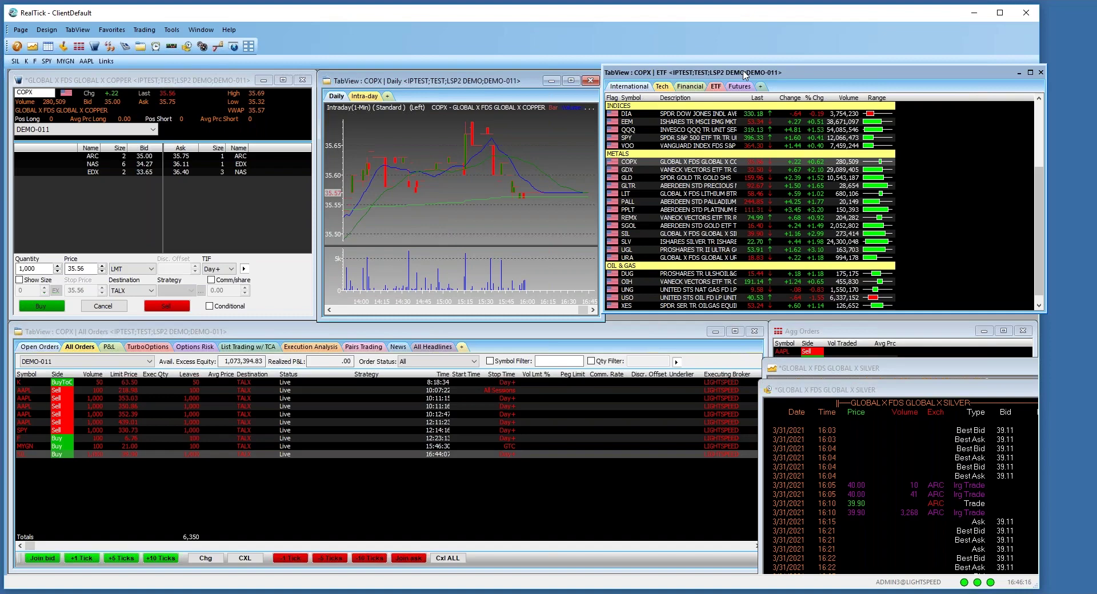
drag(745, 76, 522, 75)
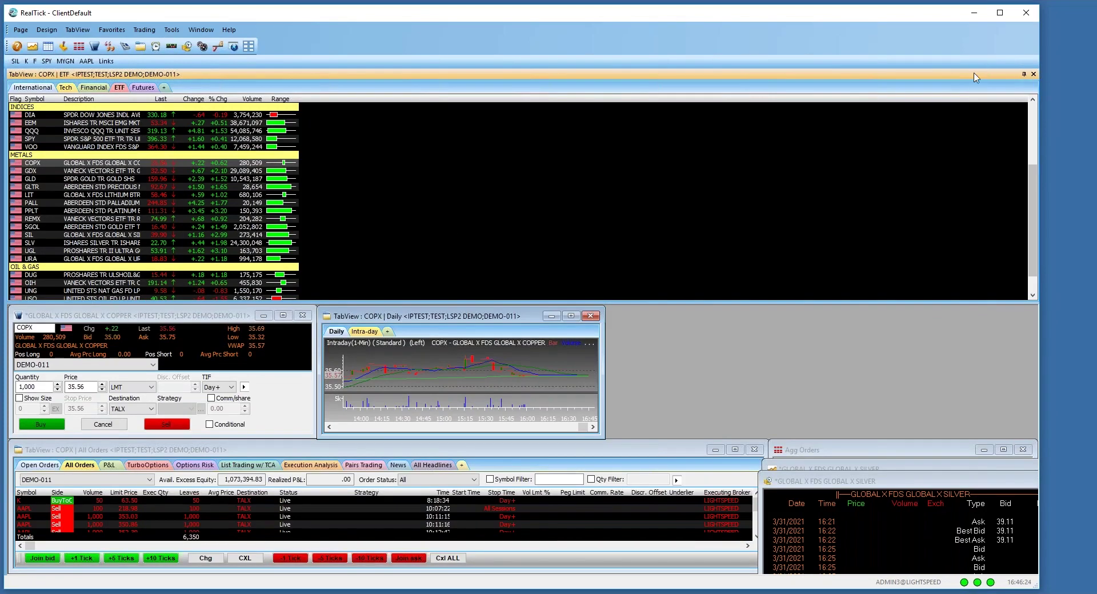
click(1025, 74)
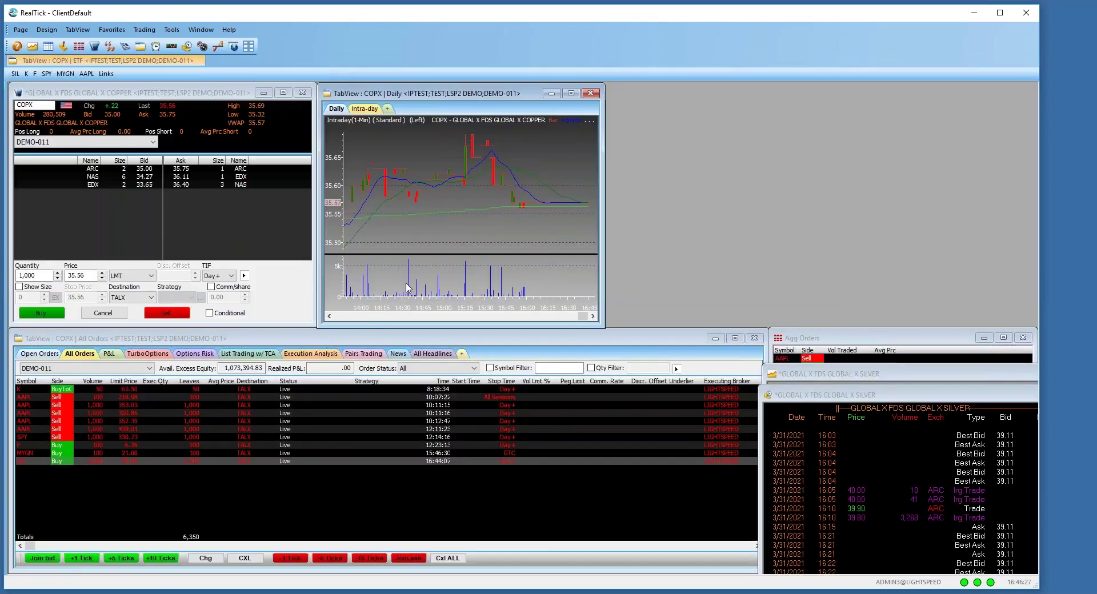
mouse_move(135, 63)
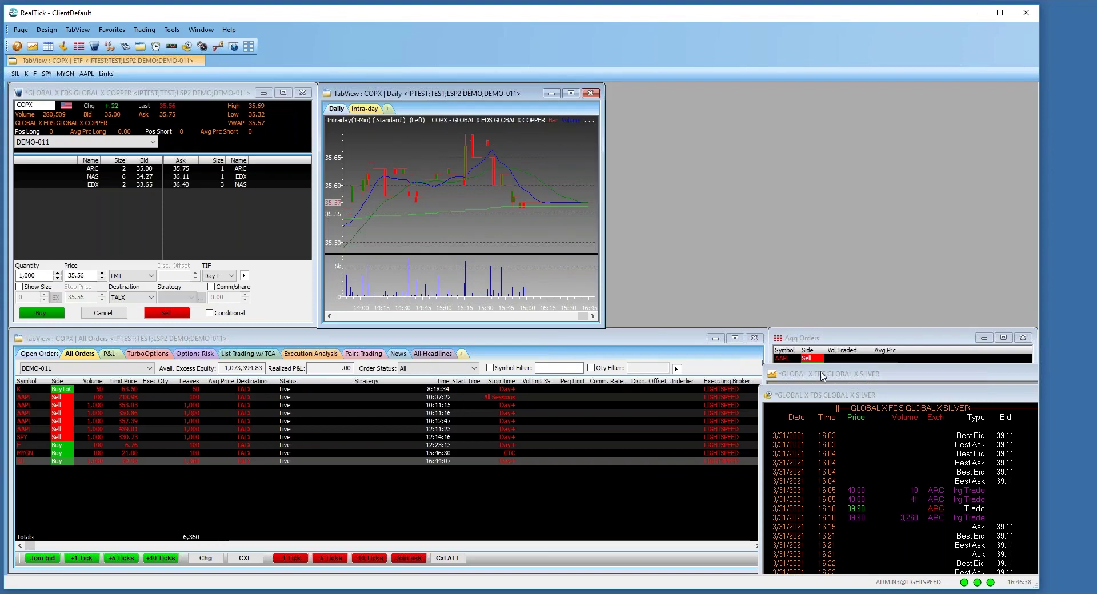
- Move the SIL Time & Sales window into the space freed by the watchlist and shift the SIL chart slightly up
drag(821, 385, 667, 84)
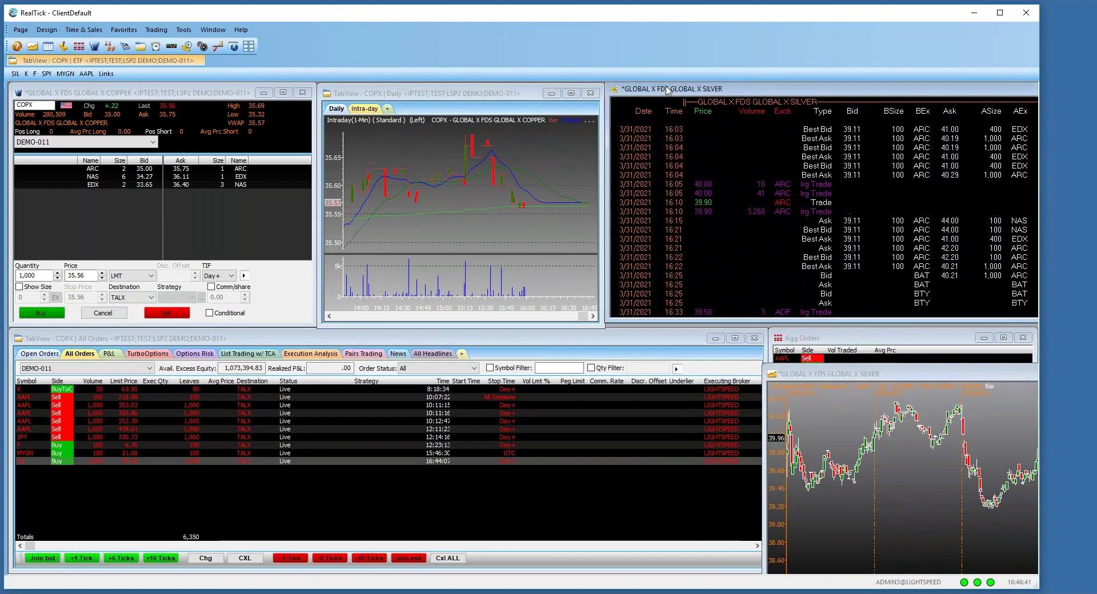
click(48, 61)
click(812, 375)
drag(812, 375, 812, 366)
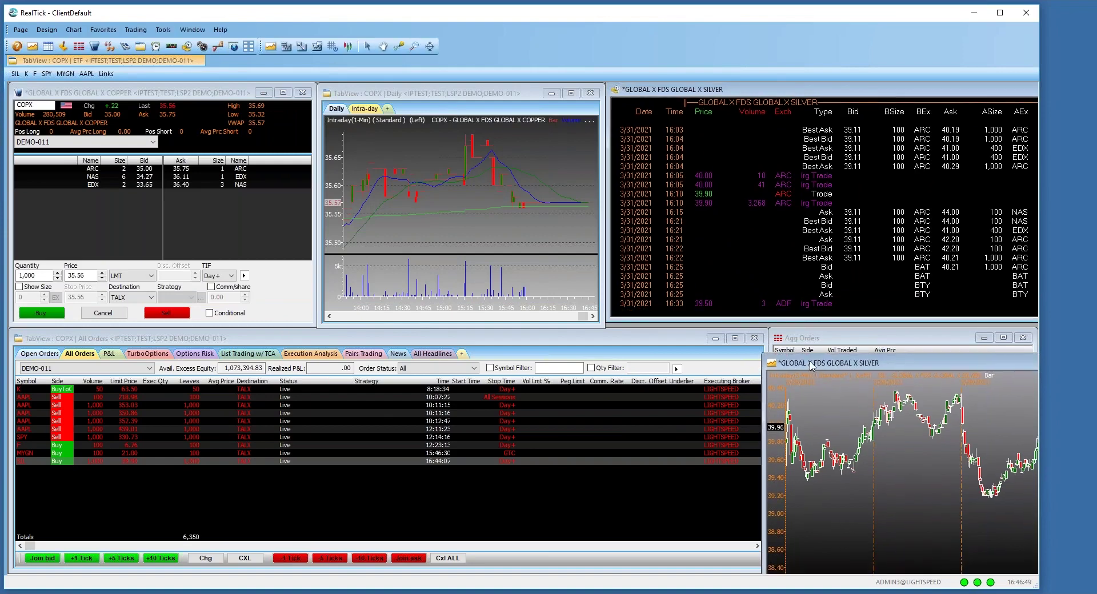
- Detach the SIL candlestick chart and dock it along the main window's right edge with auto-hide on
right_click(835, 407)
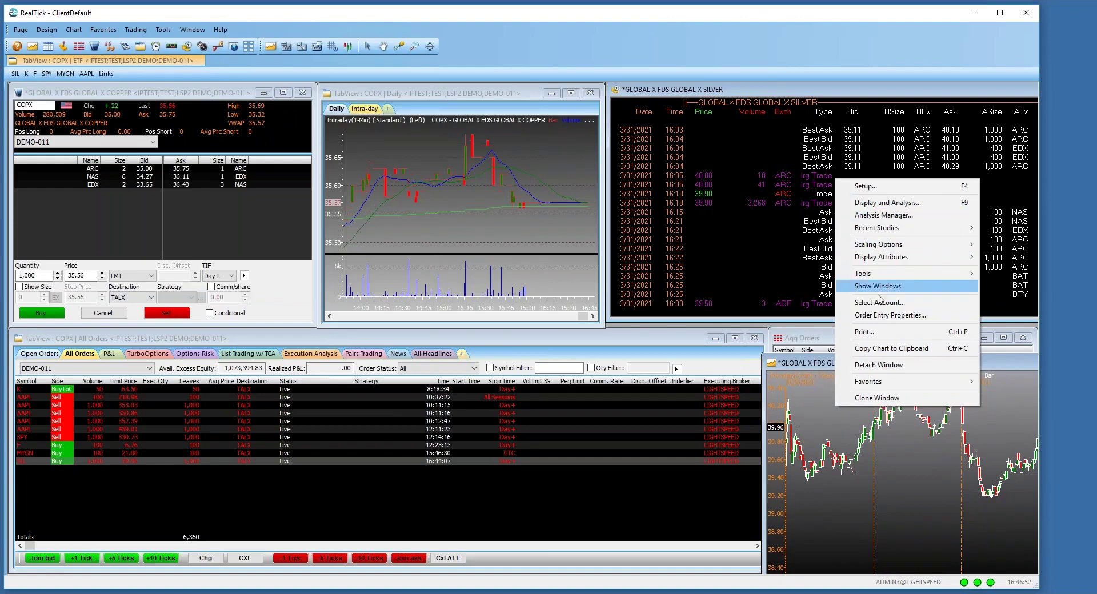
click(883, 365)
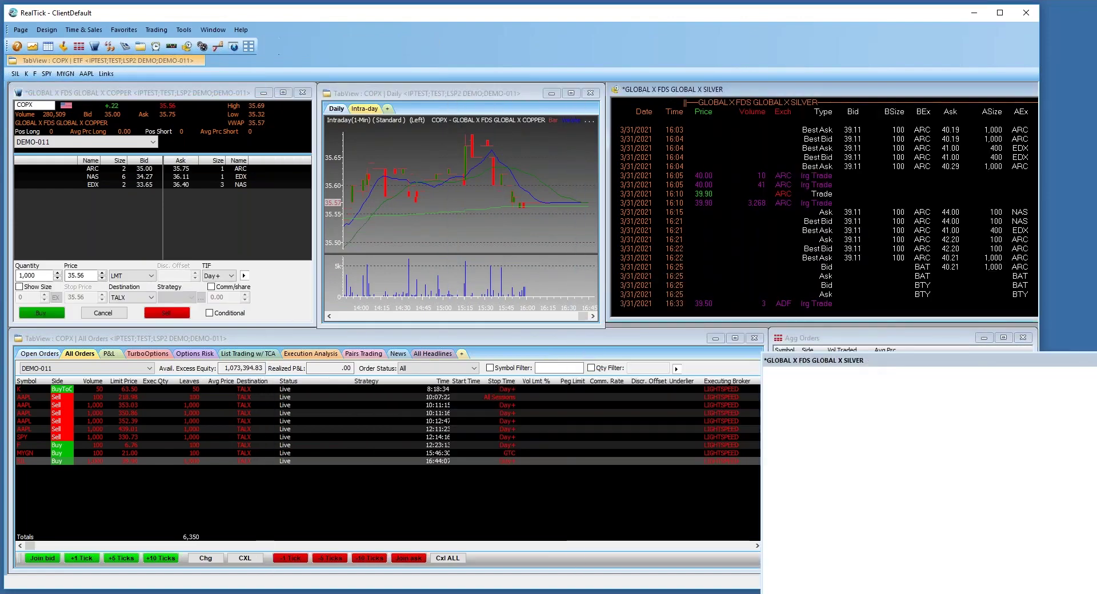
drag(803, 360, 1015, 334)
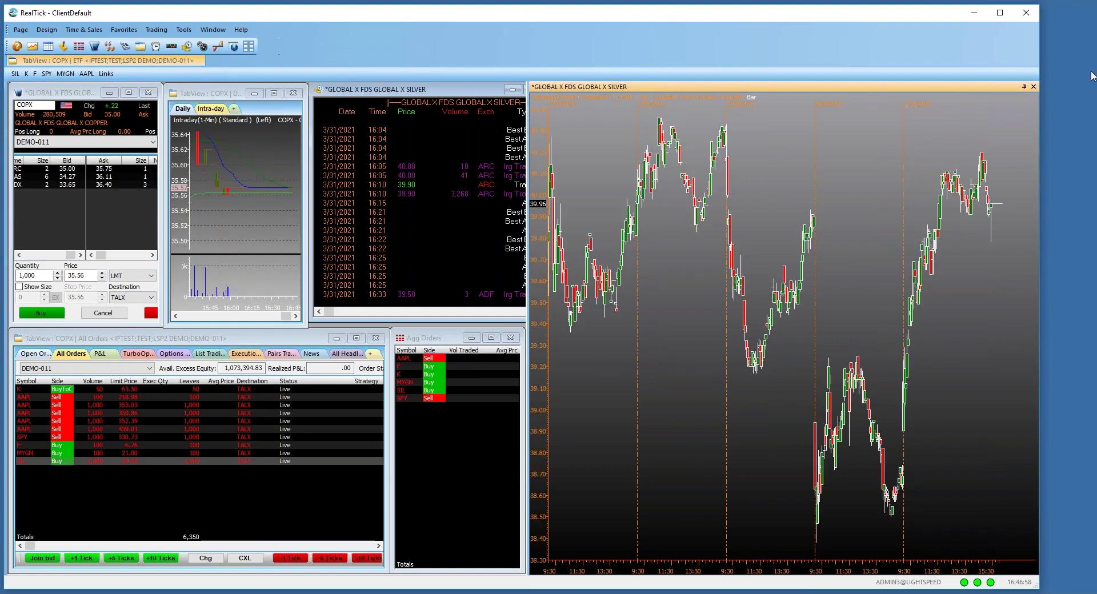
click(1024, 87)
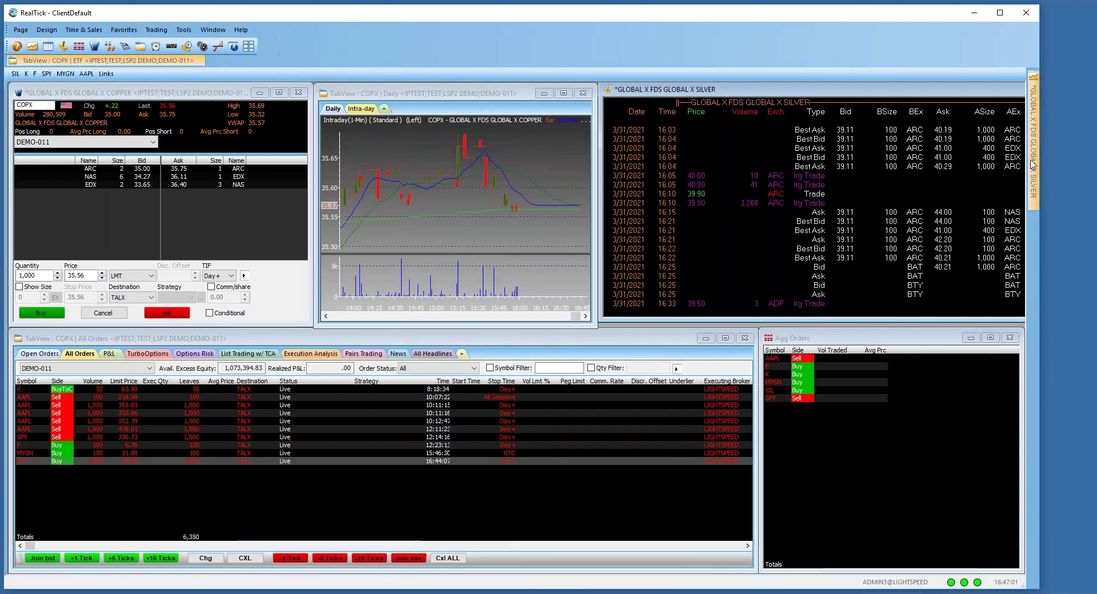
mouse_move(1033, 166)
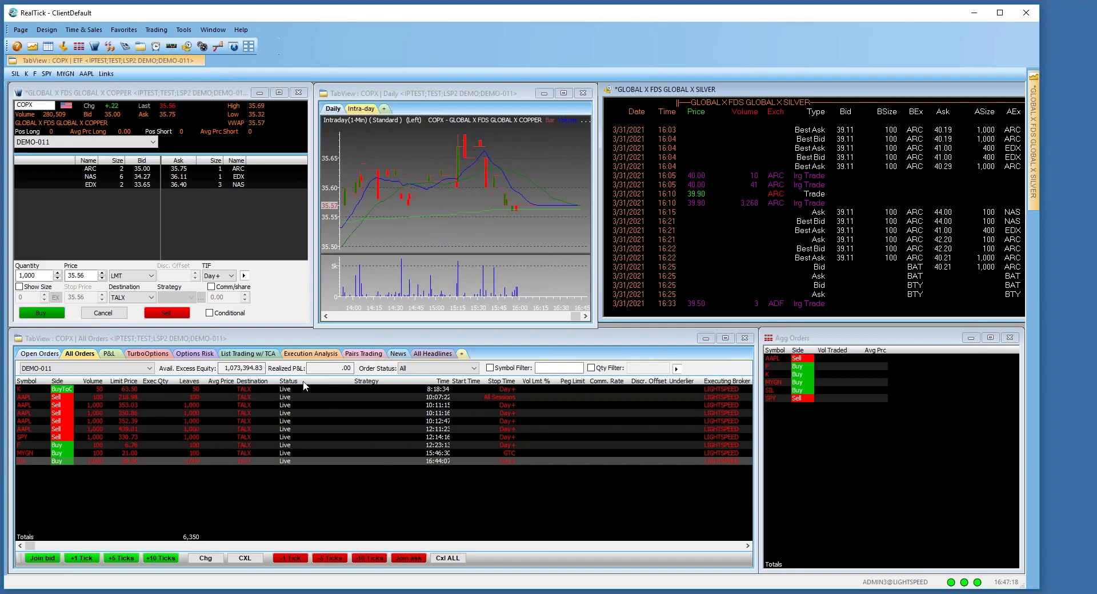
click(127, 114)
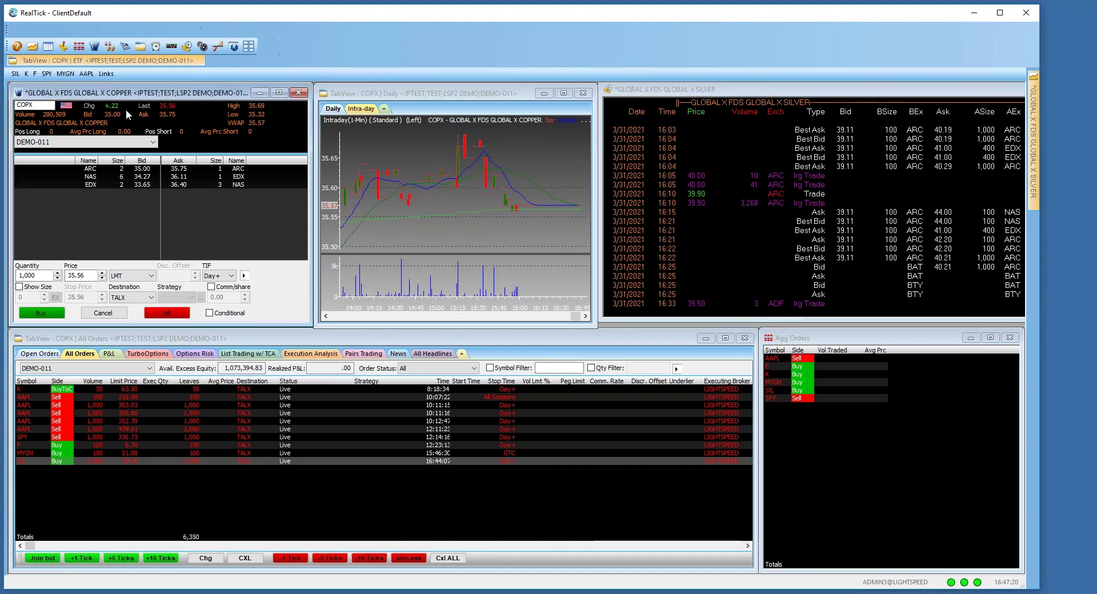
- Load the symbol G in the MarketMaker window and link that window to the docked Global X Silver chart
text(G)
key(Return)
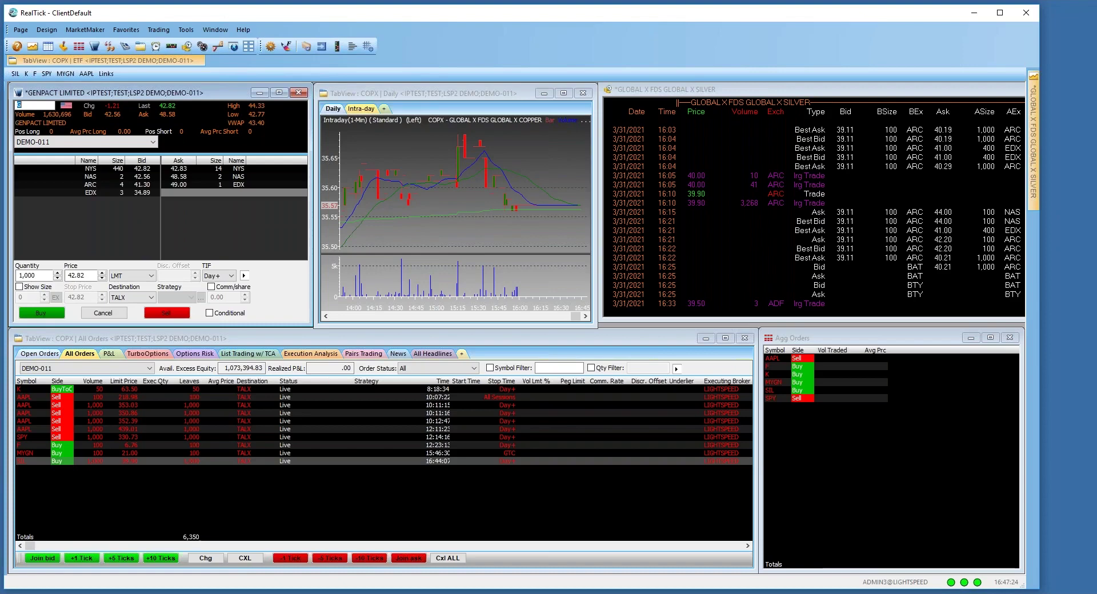
right_click(127, 109)
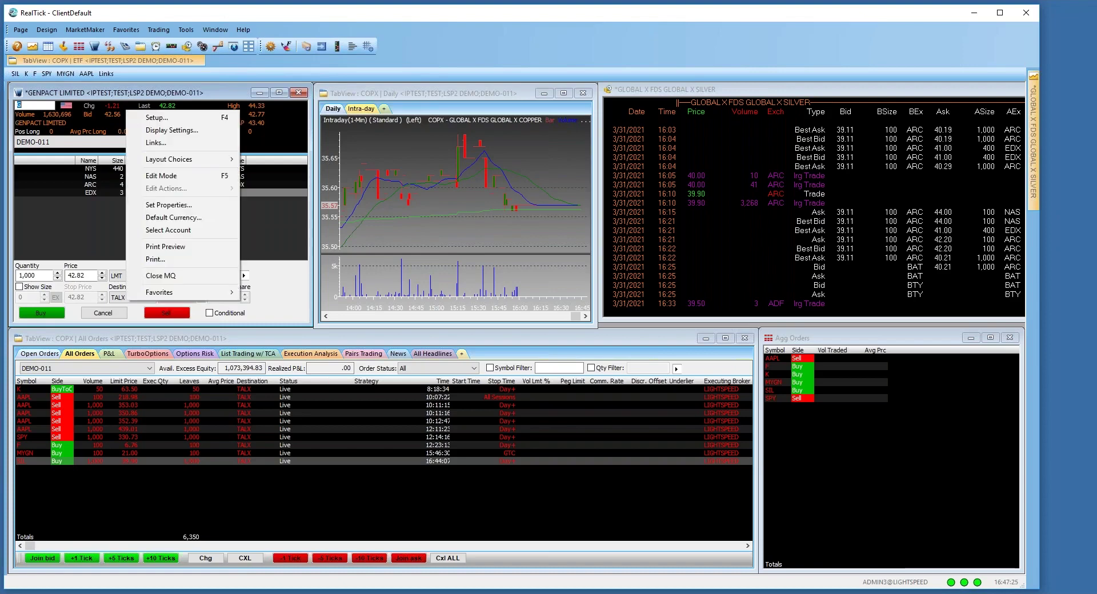
click(155, 143)
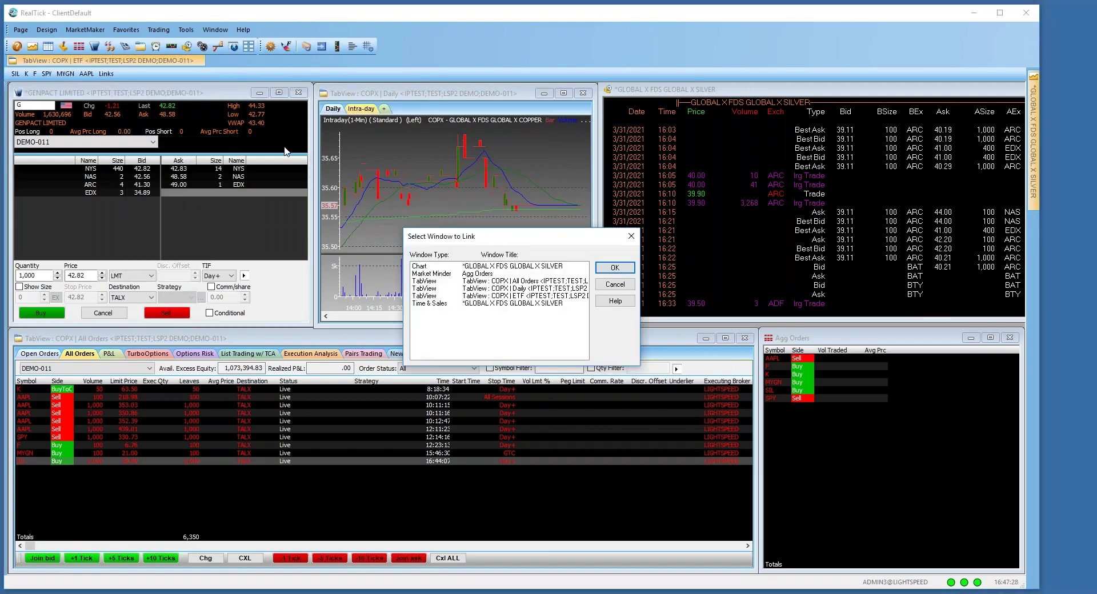
click(455, 267)
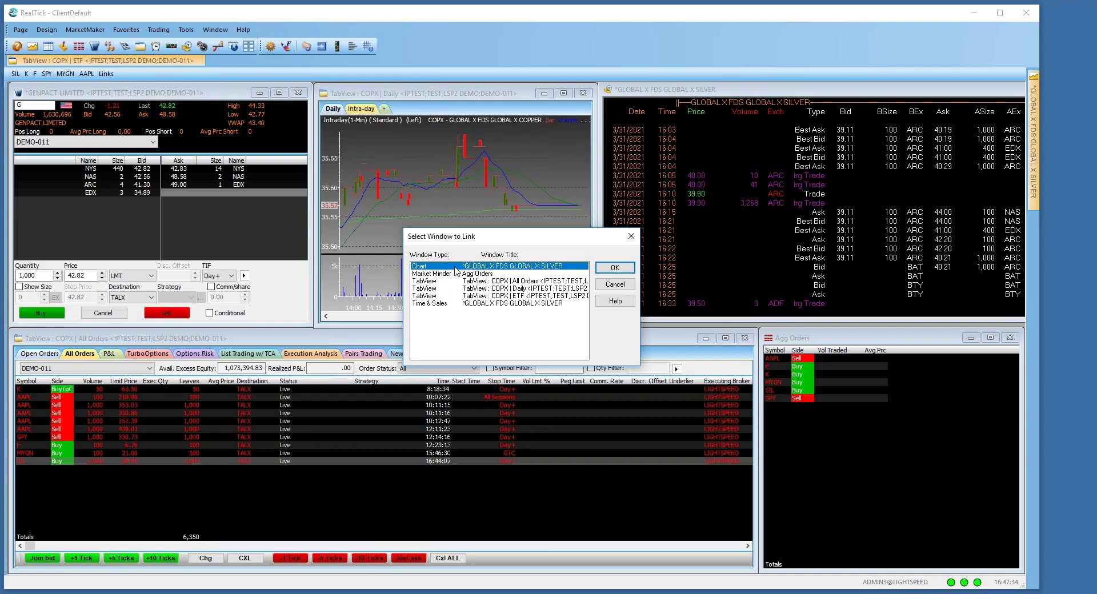
click(613, 284)
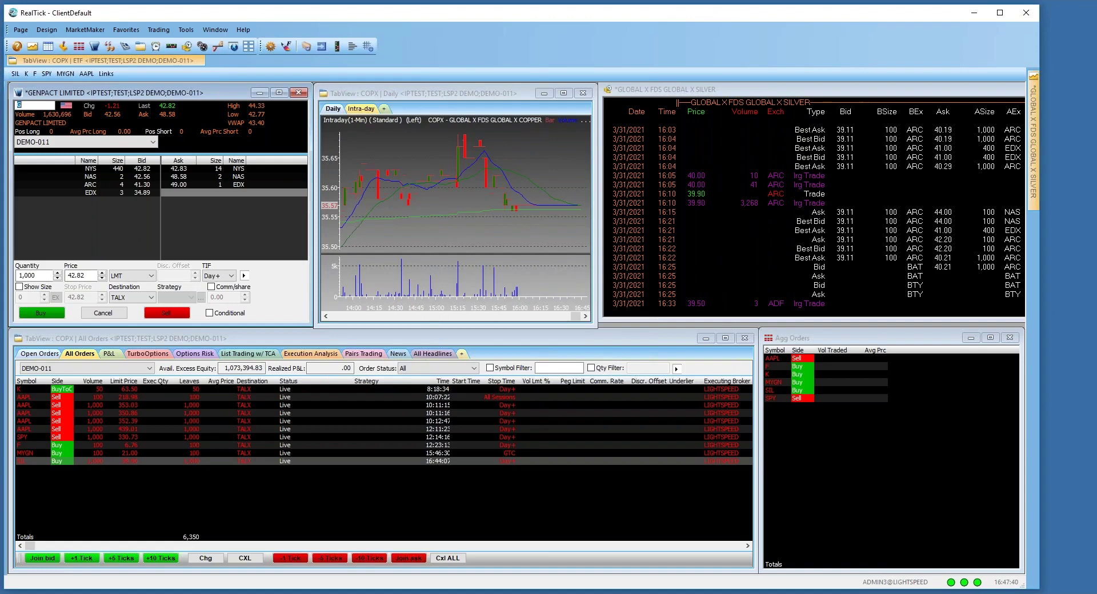
- Load SPY in the MarketMaker window and check the Intra-day and Daily tabs of the COPX chart window
key(Return)
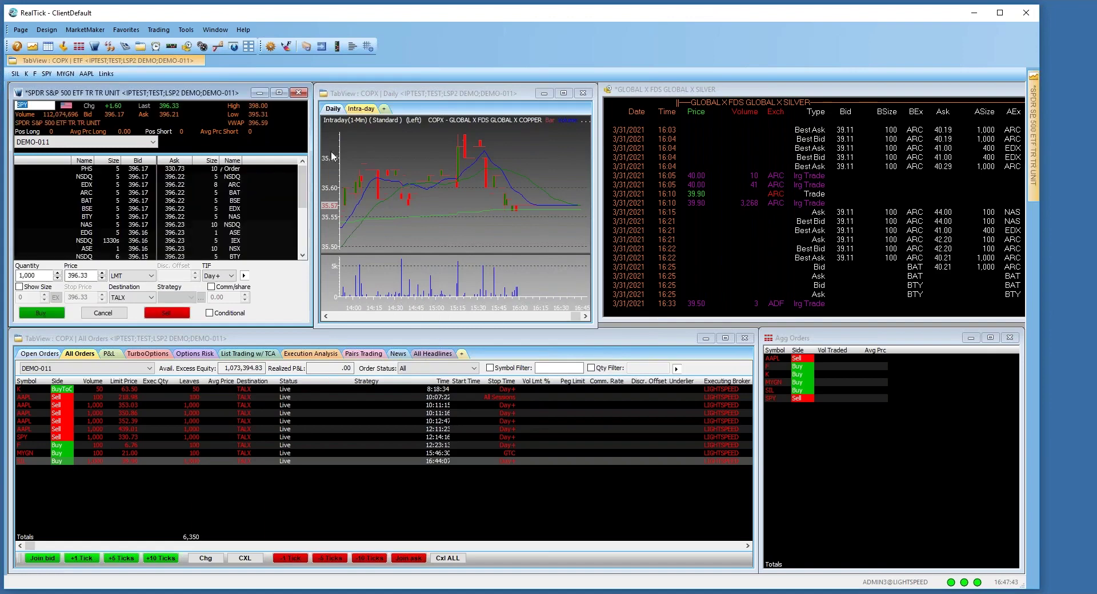
click(435, 178)
click(363, 109)
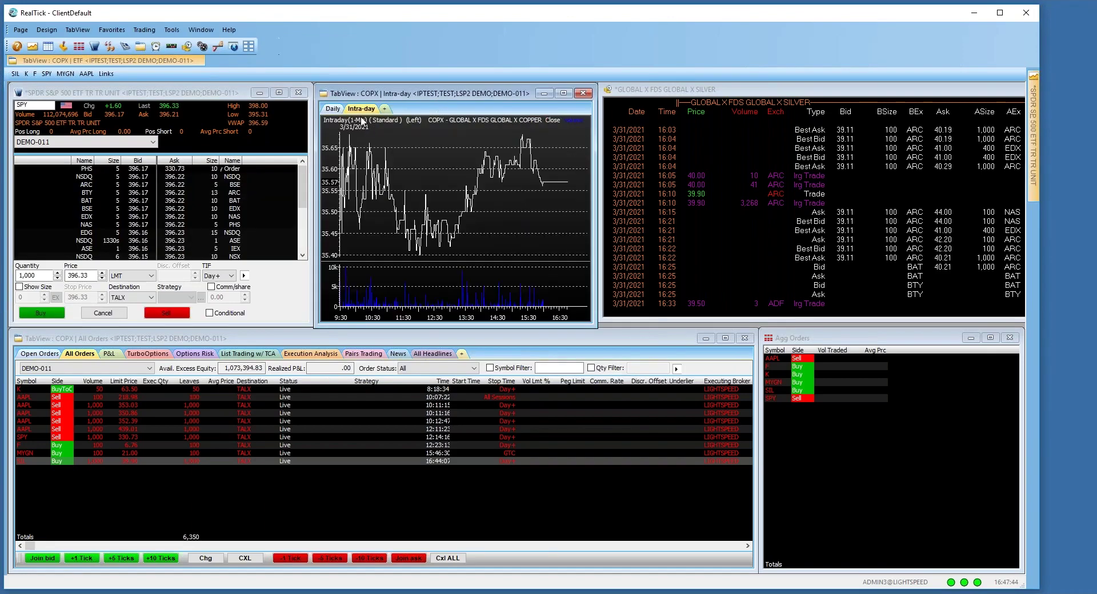
click(338, 110)
- Compare the options available for the COPX Daily chart with the list of windows linked to the SPY MarketMaker window
right_click(409, 157)
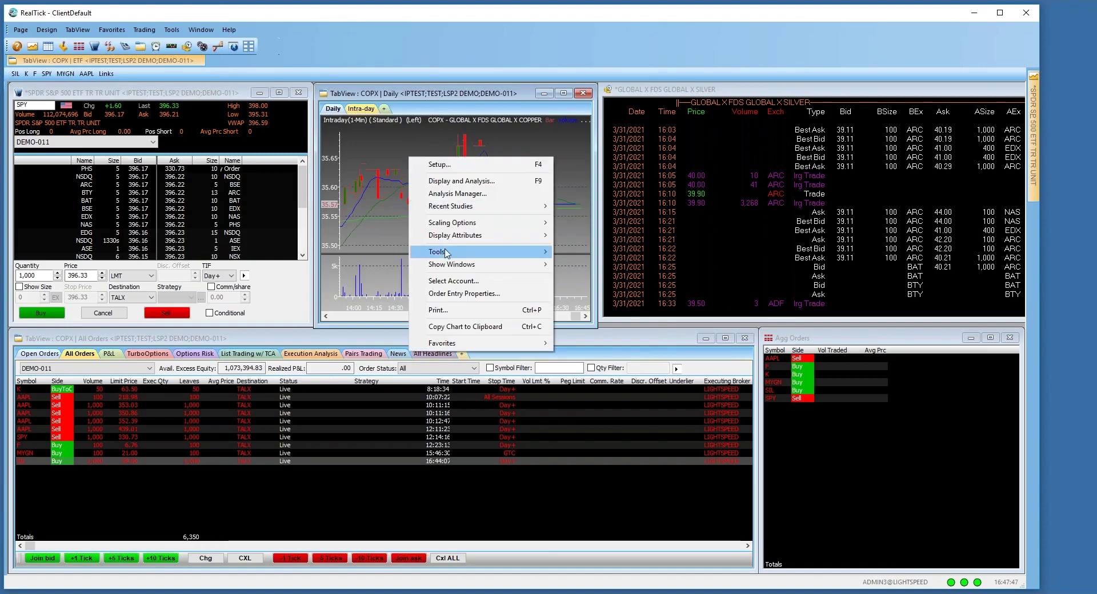
click(405, 121)
right_click(396, 138)
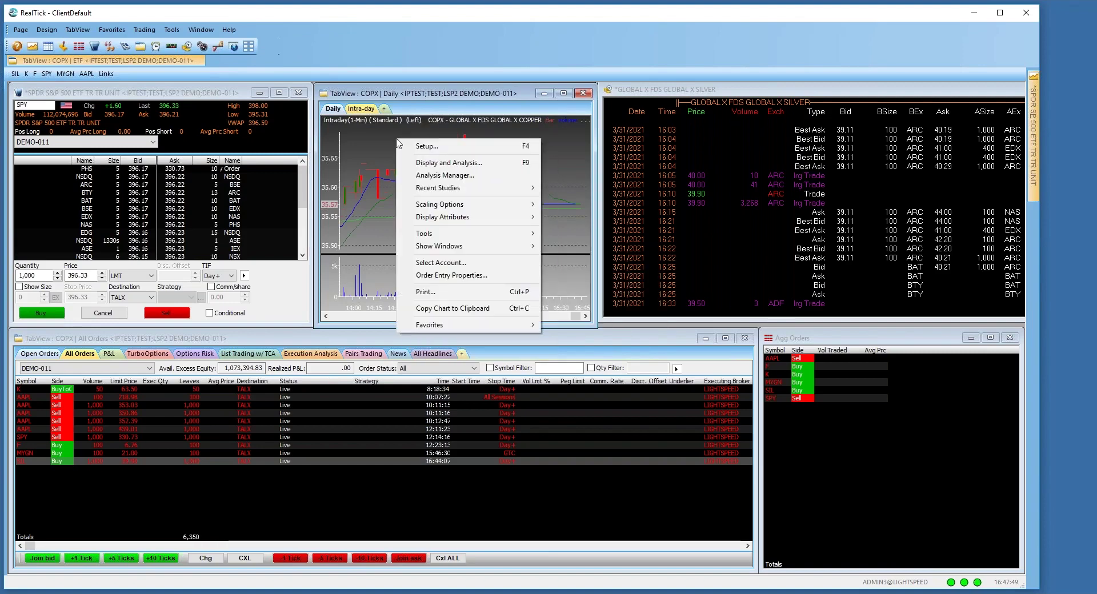
right_click(221, 112)
click(240, 140)
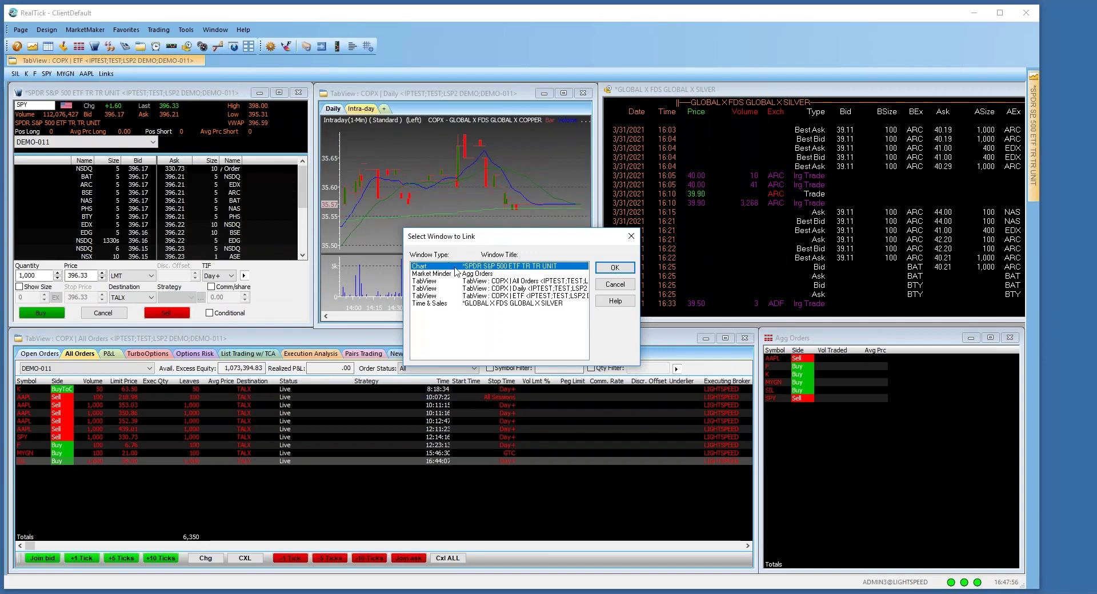
click(614, 268)
right_click(429, 109)
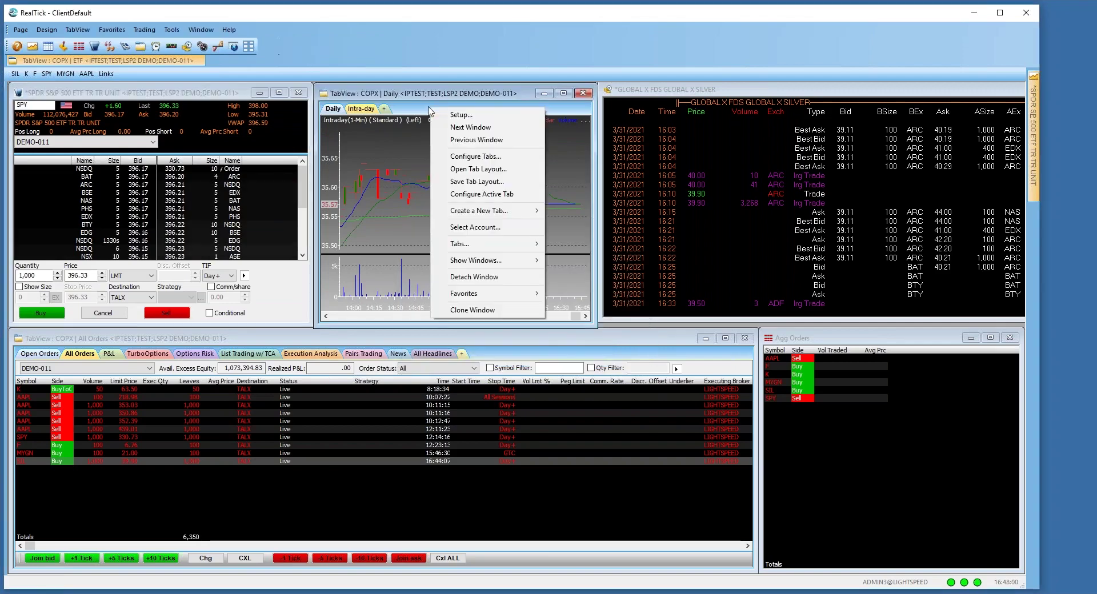
click(381, 210)
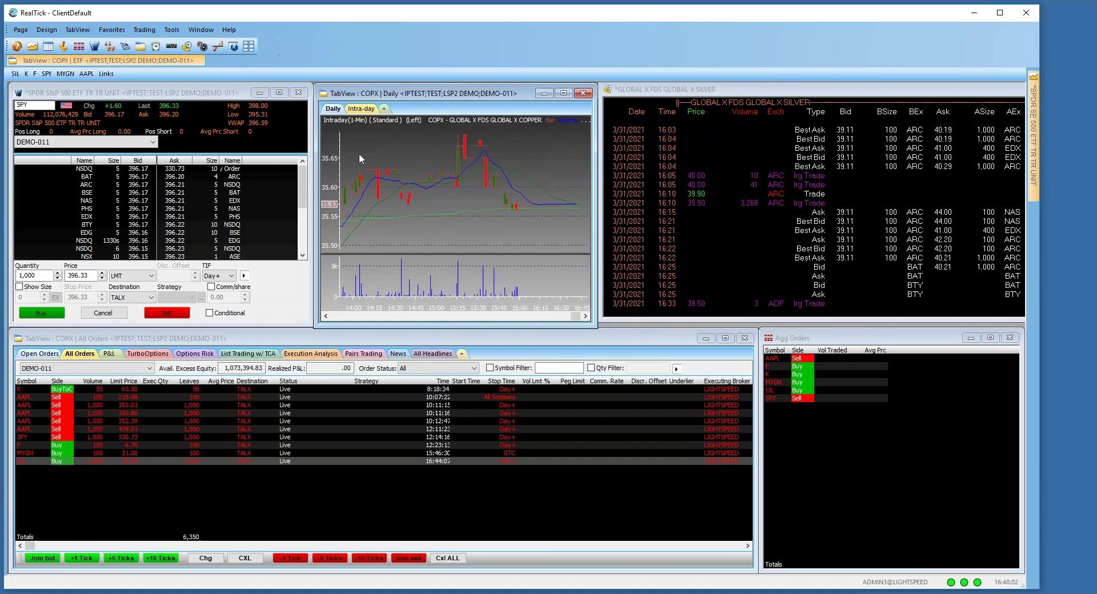
click(190, 127)
right_click(374, 139)
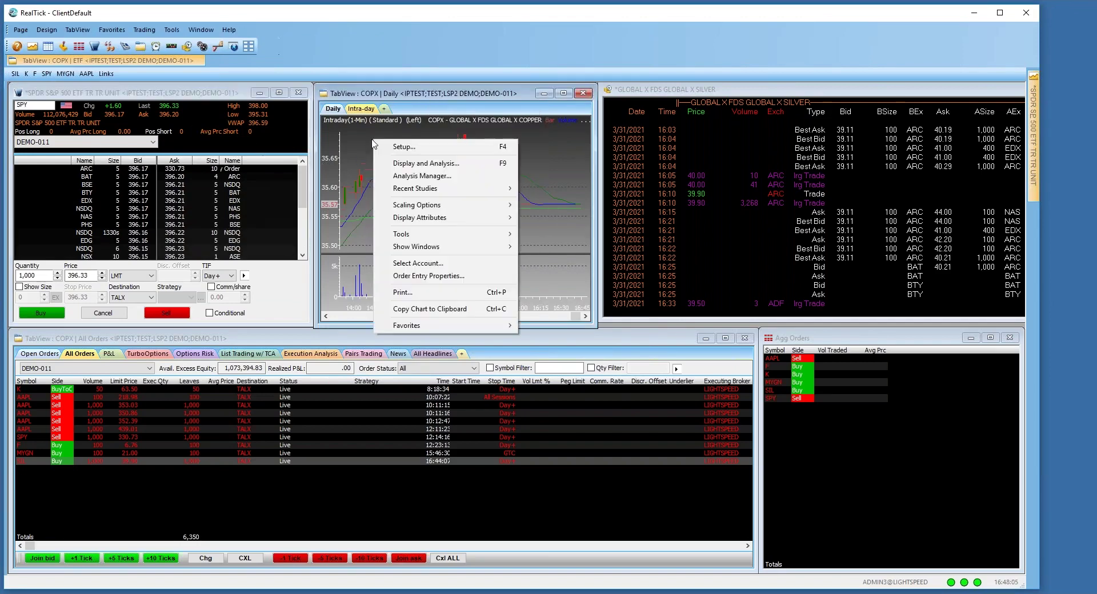
click(216, 121)
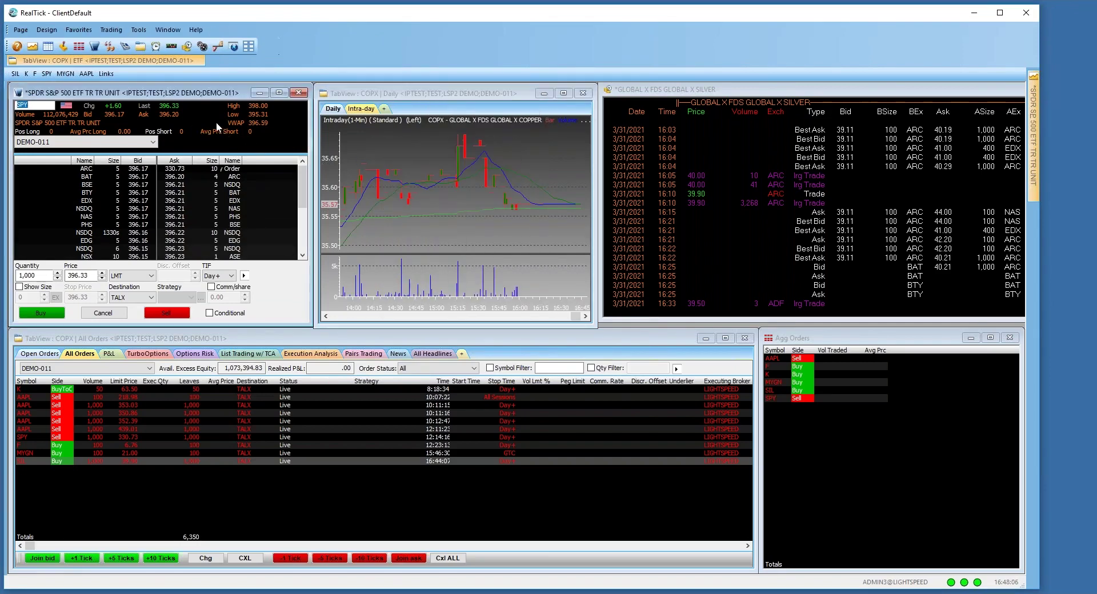
right_click(217, 123)
click(246, 155)
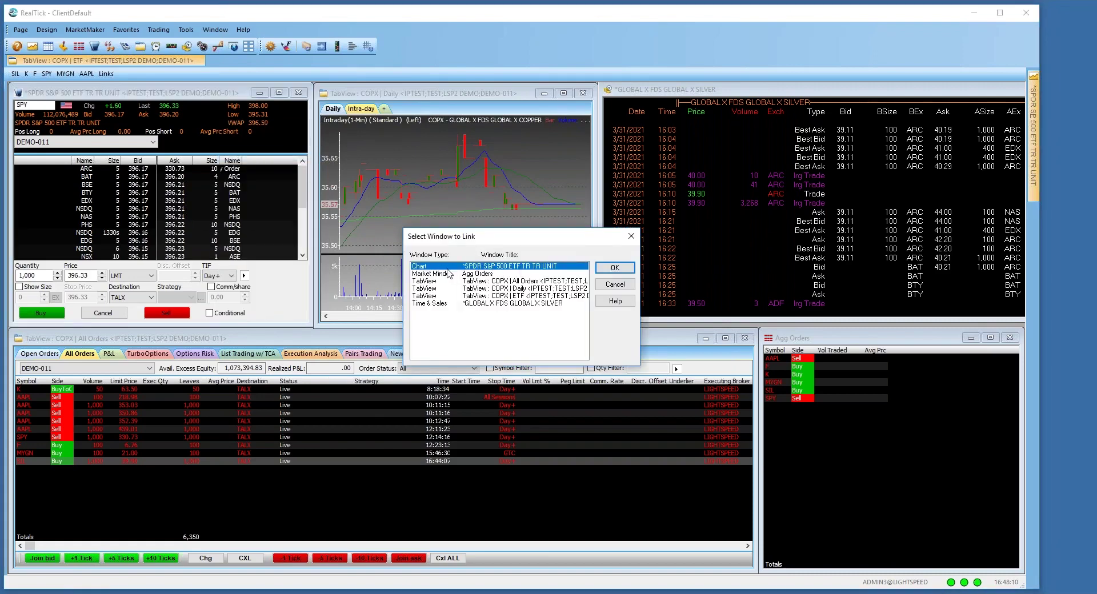
click(615, 267)
- Examine the window, tab and chart commands of the COPX Daily chart for a way to link its symbol
click(335, 161)
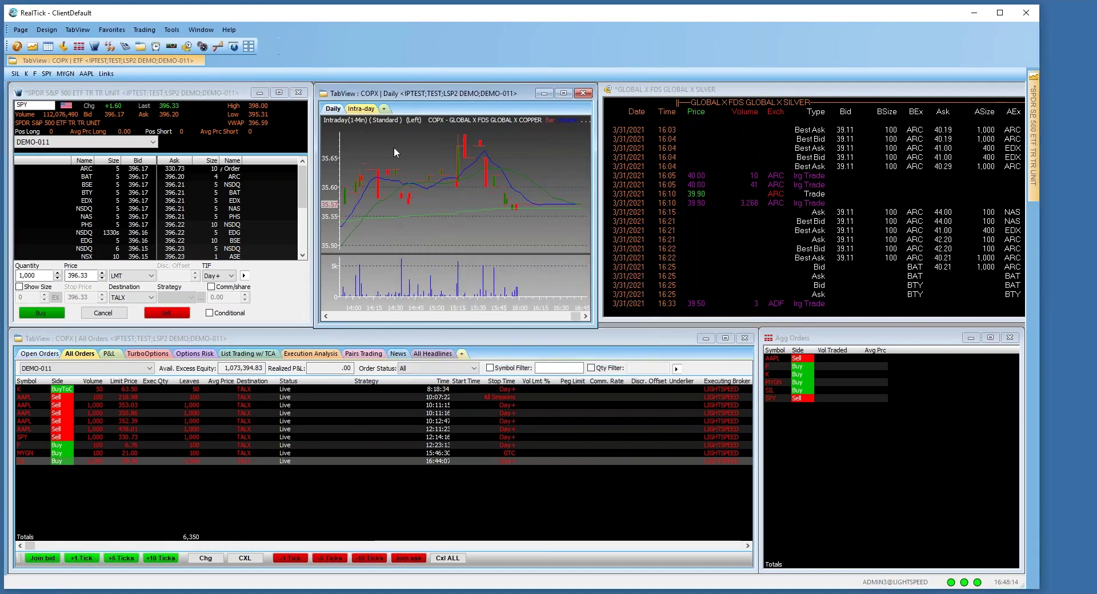
right_click(398, 112)
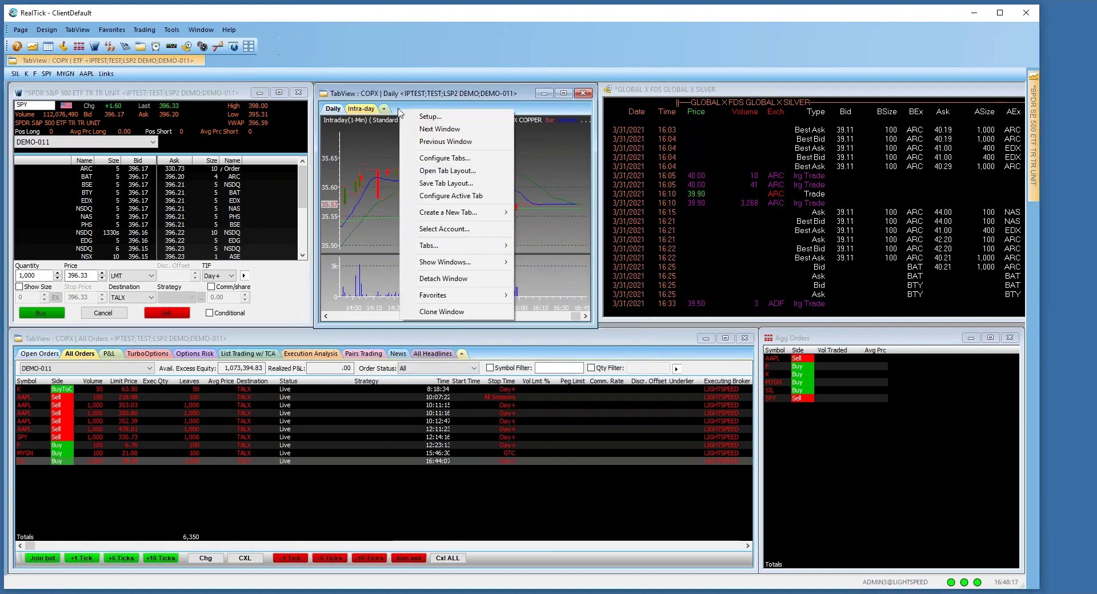
right_click(354, 110)
right_click(333, 112)
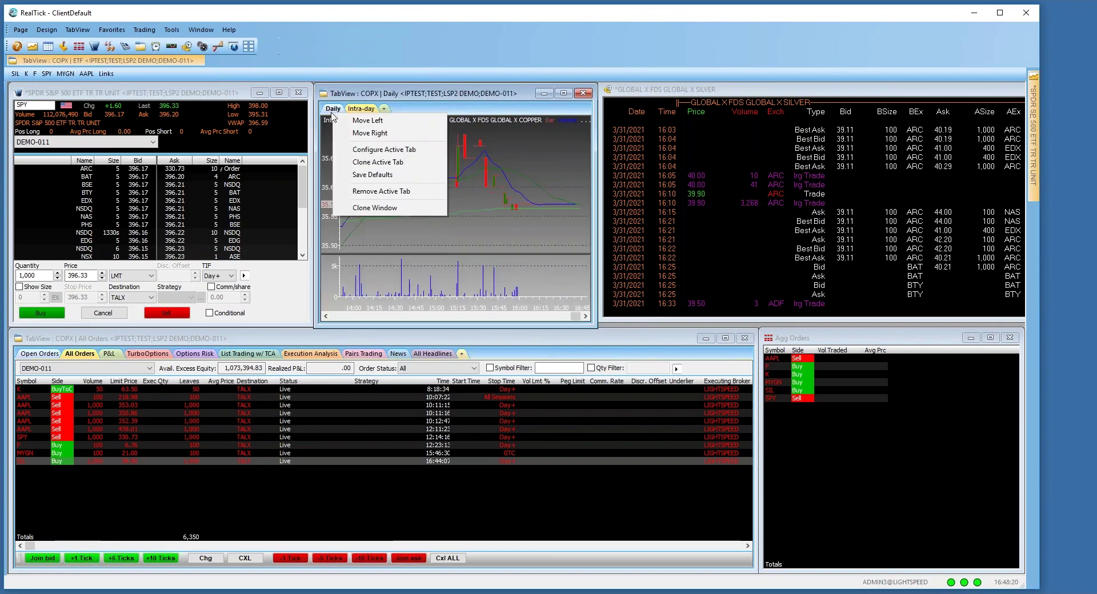
right_click(505, 179)
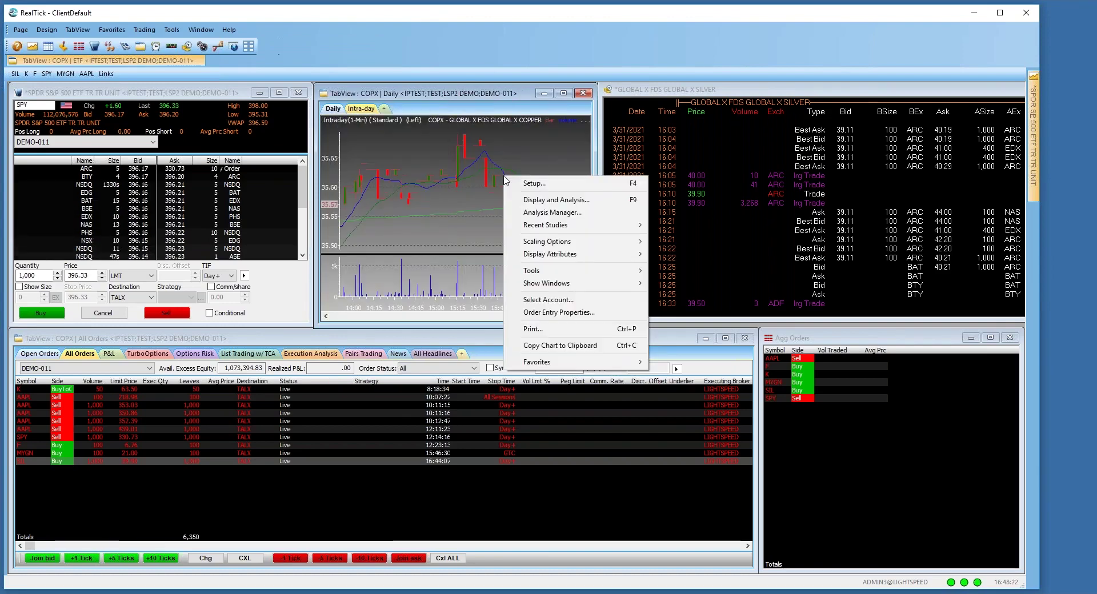
right_click(404, 164)
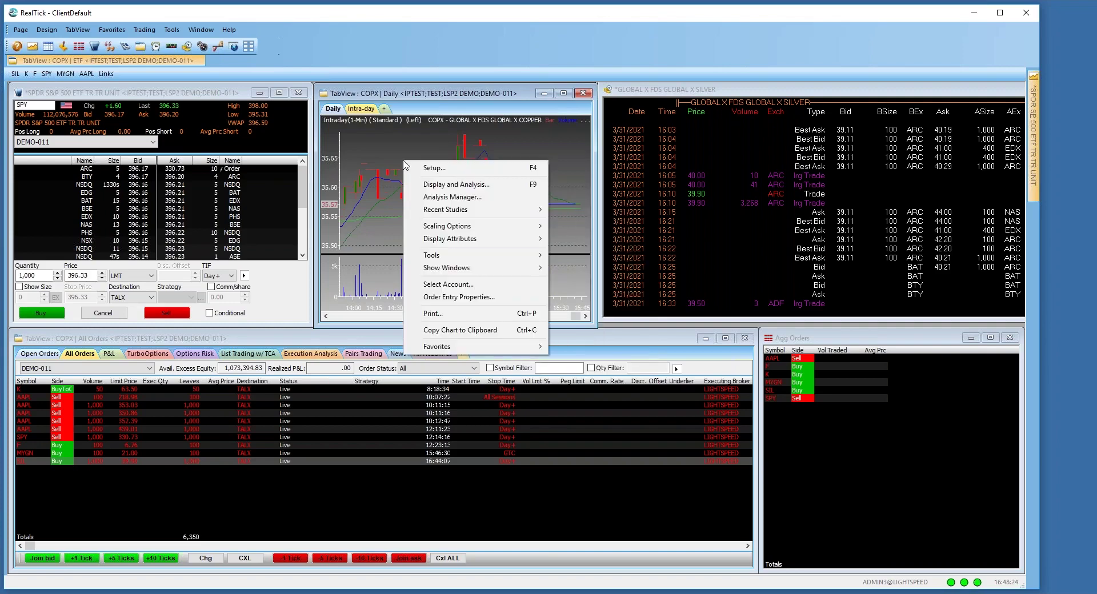
right_click(260, 139)
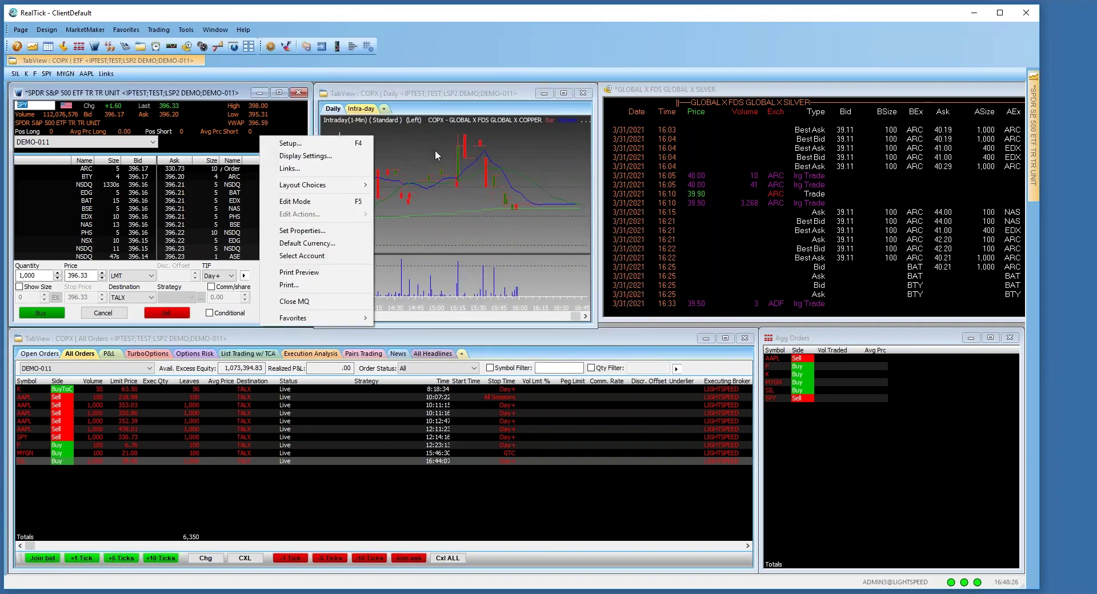
click(382, 244)
- Load the symbol T in the MarketMaker window and review which windows it is linked to
click(142, 119)
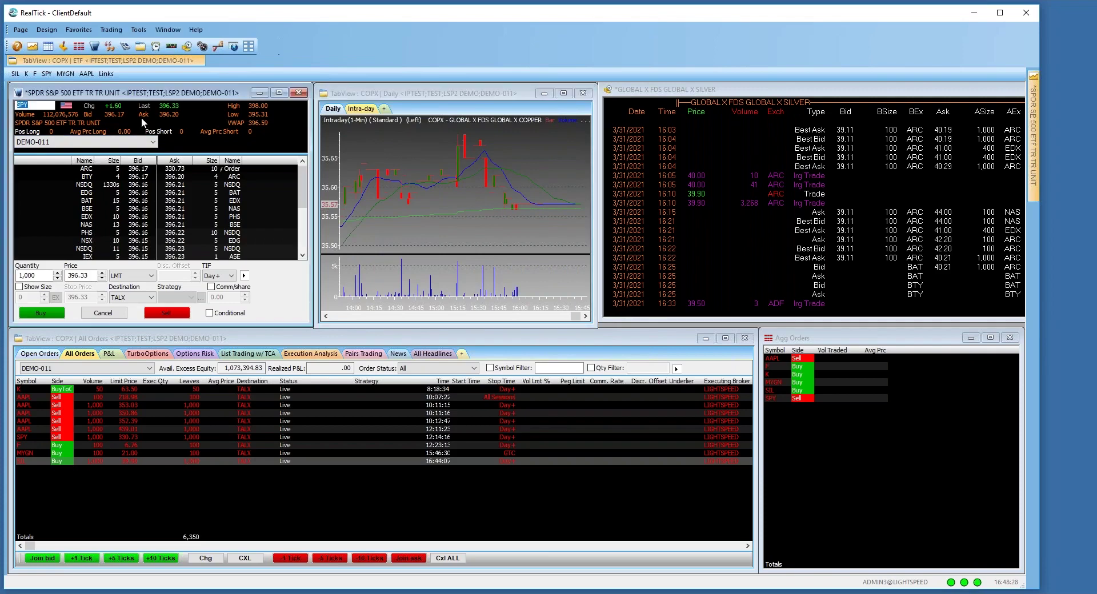
text(T)
key(Return)
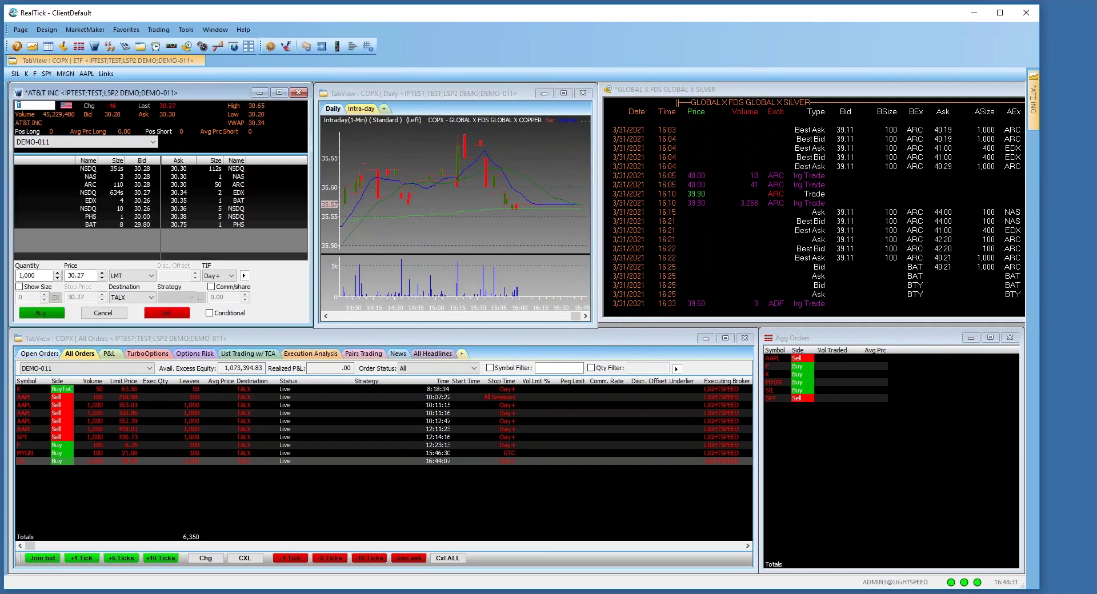
right_click(169, 111)
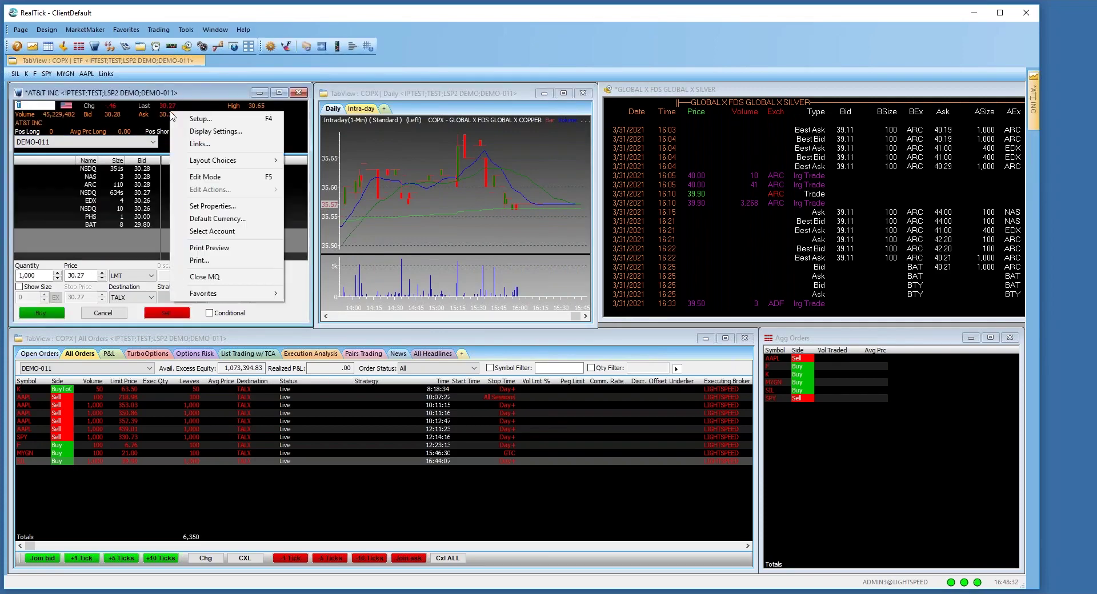
click(201, 148)
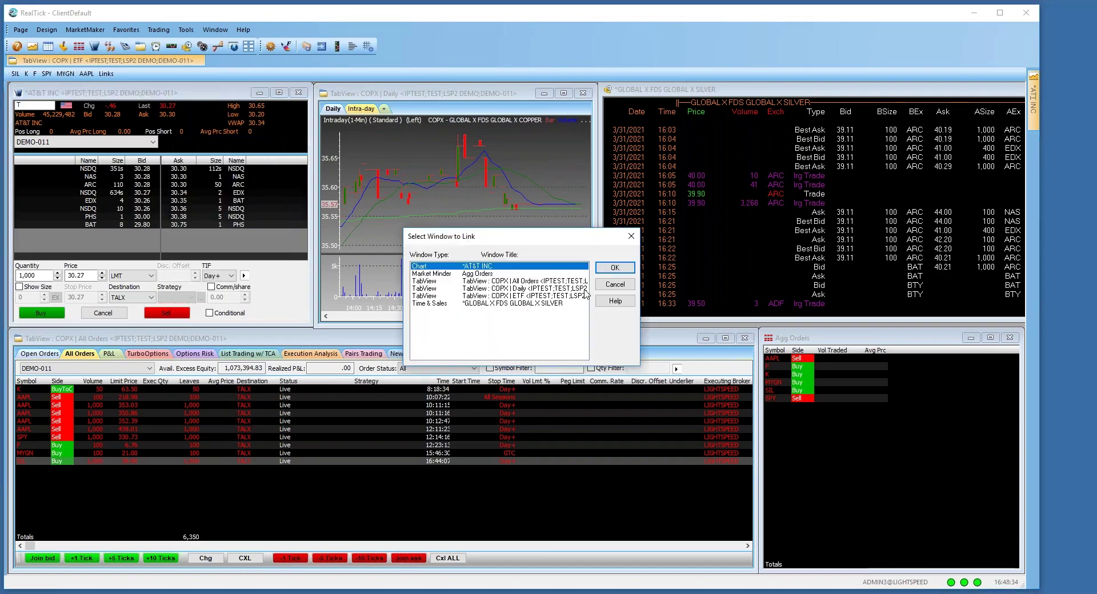
click(631, 236)
- Review the Daily tab's symbol and account link settings in the chart TabView's Configure Tabs dialog and accept them
right_click(444, 114)
click(434, 93)
click(322, 96)
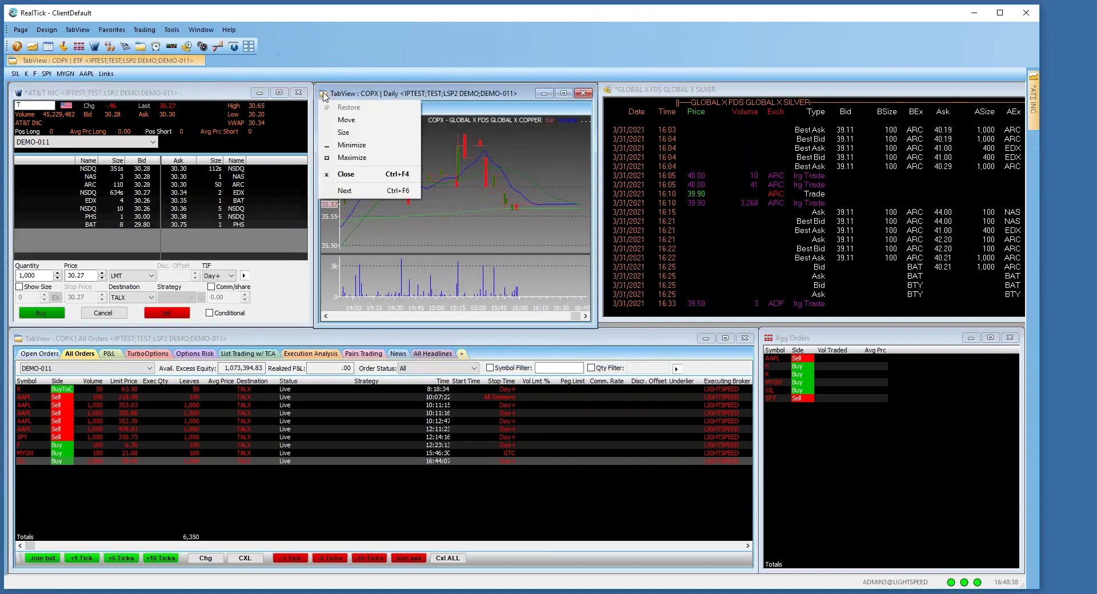
click(456, 98)
right_click(513, 113)
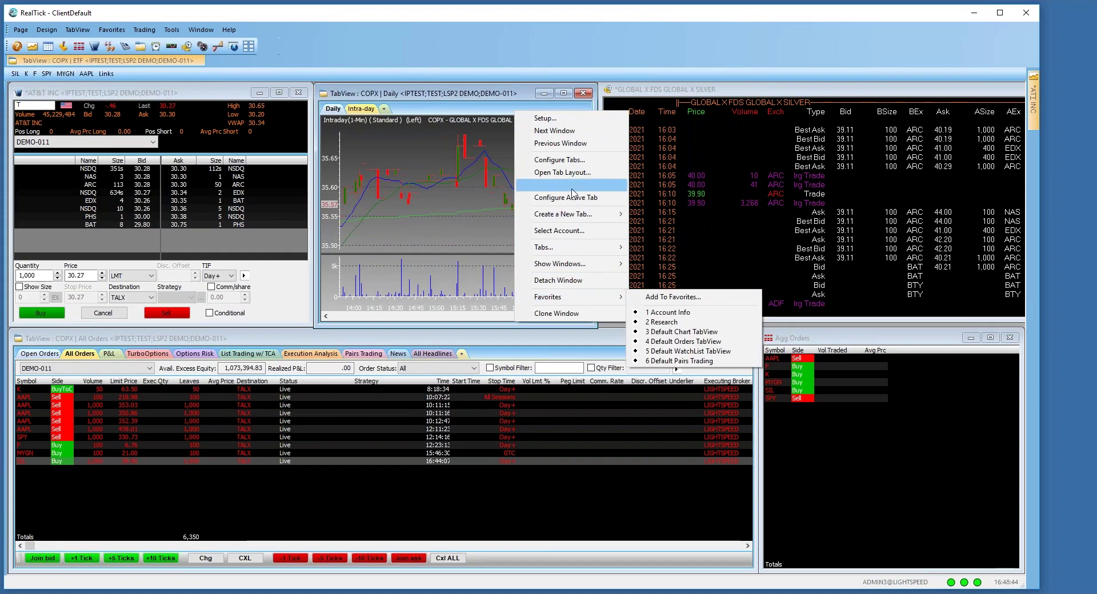
click(562, 160)
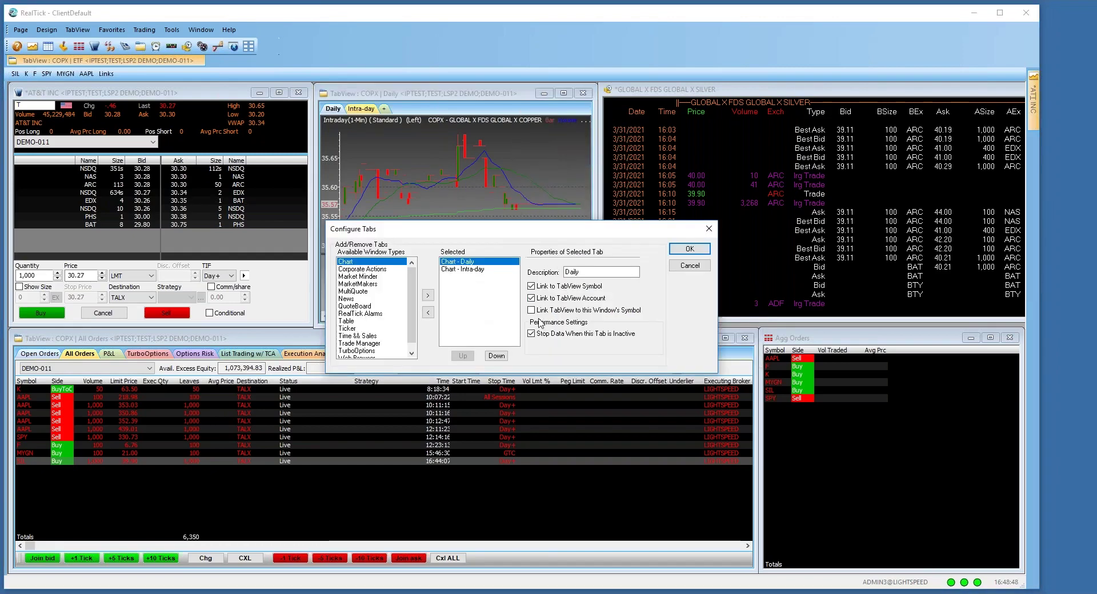
click(693, 249)
- Load SPY in the MarketMaker window in place of the AT&T symbol
click(620, 197)
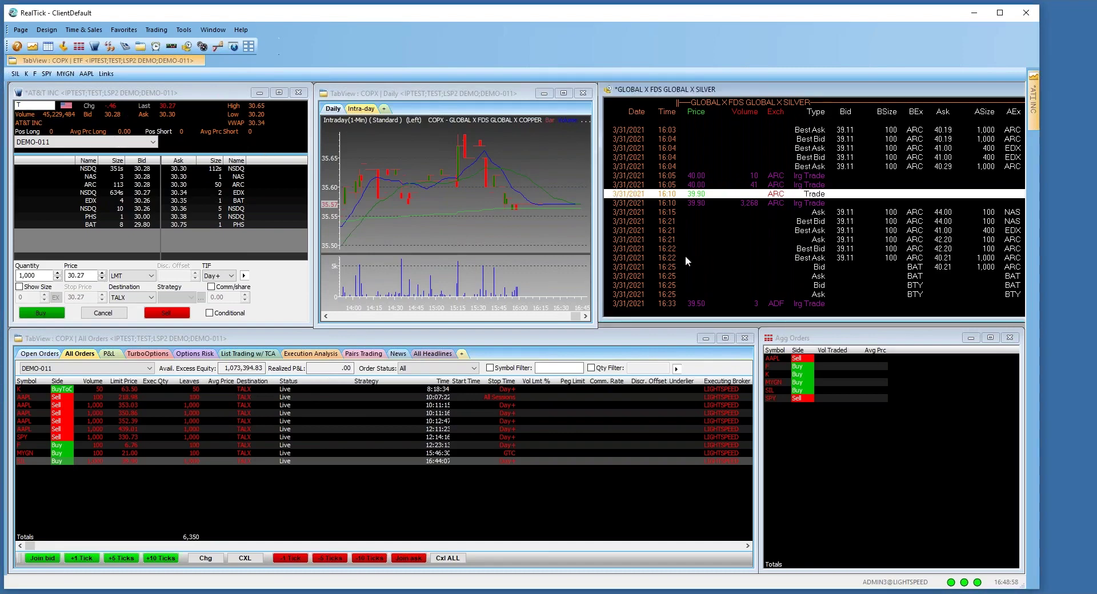
click(46, 119)
text(SP)
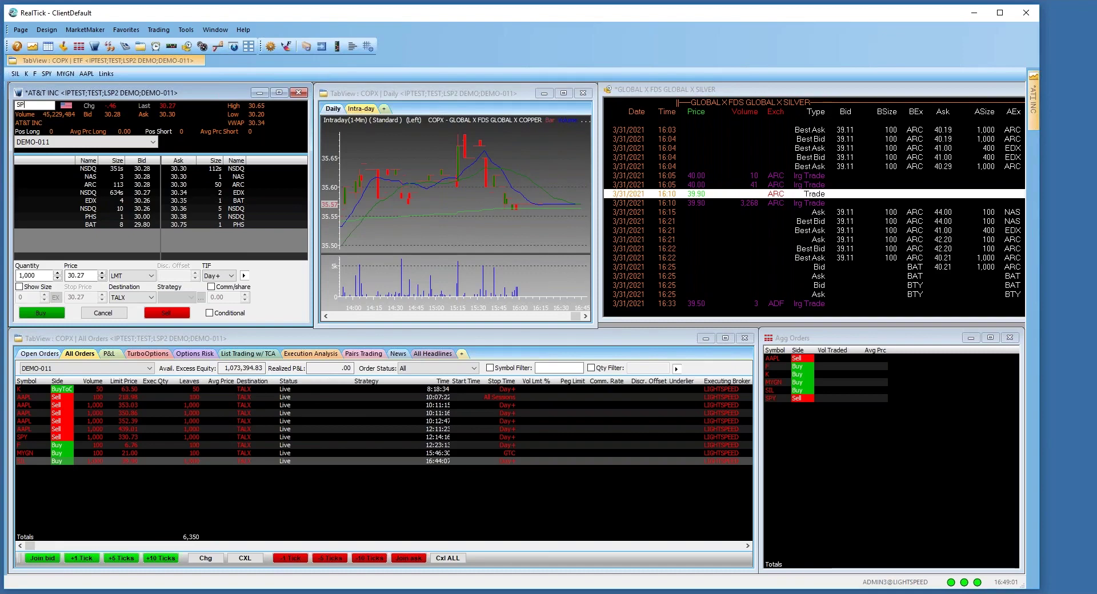
text(Y)
key(Return)
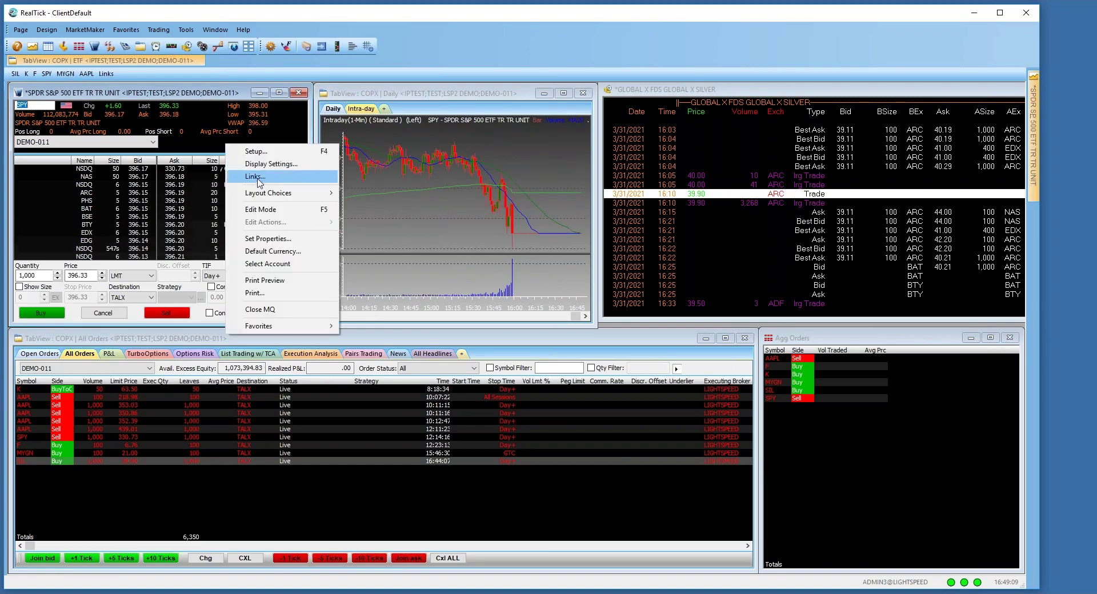
- Link the SPY MarketMaker window to the All Orders TabView and the Agg Orders Market Minder as well
click(255, 176)
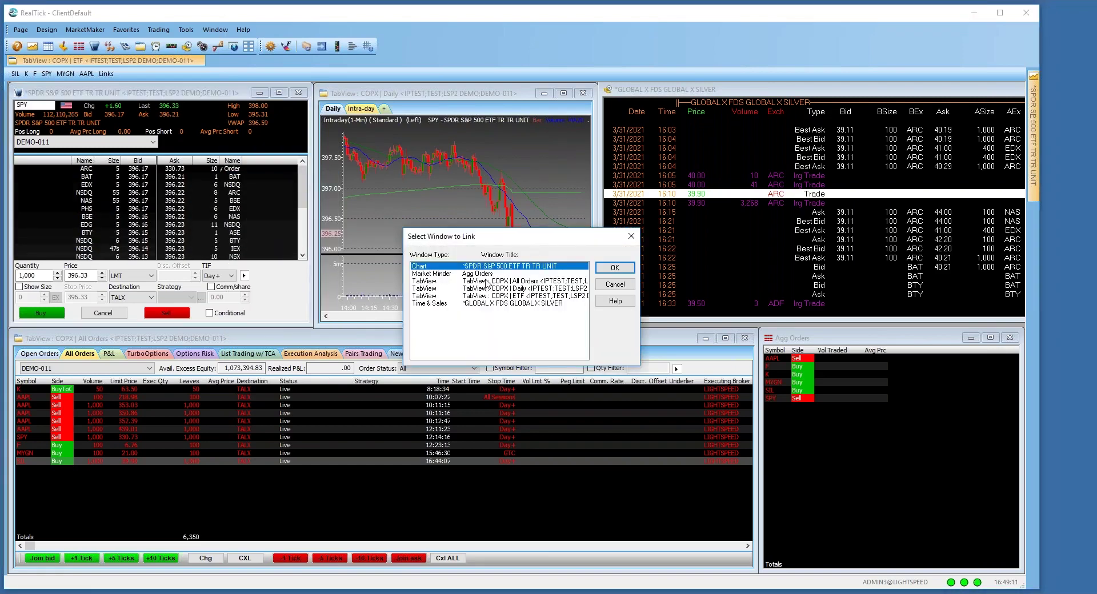
click(477, 281)
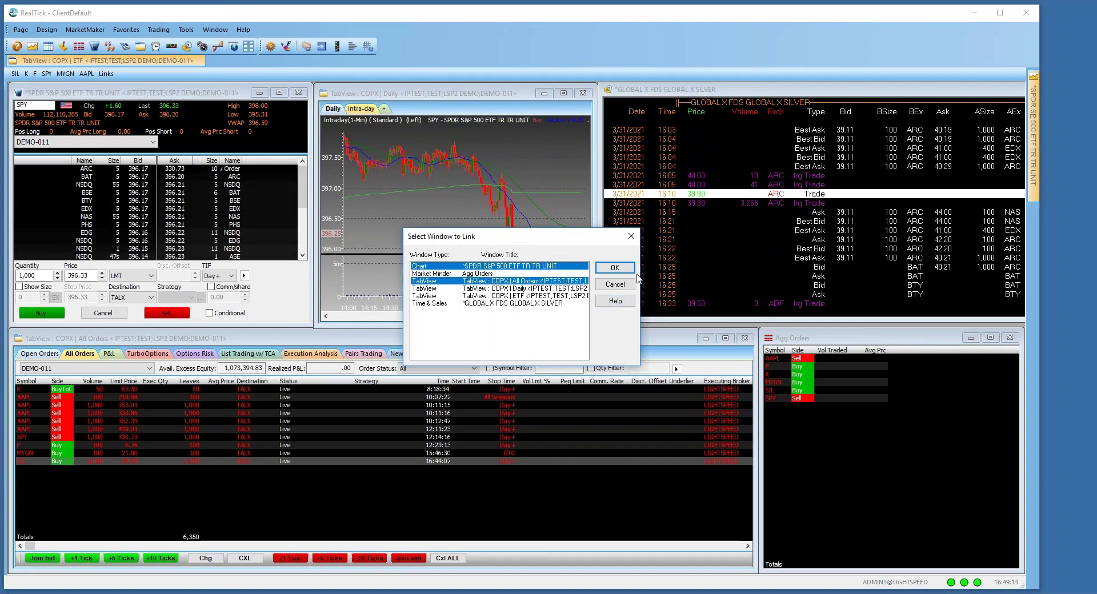
click(448, 274)
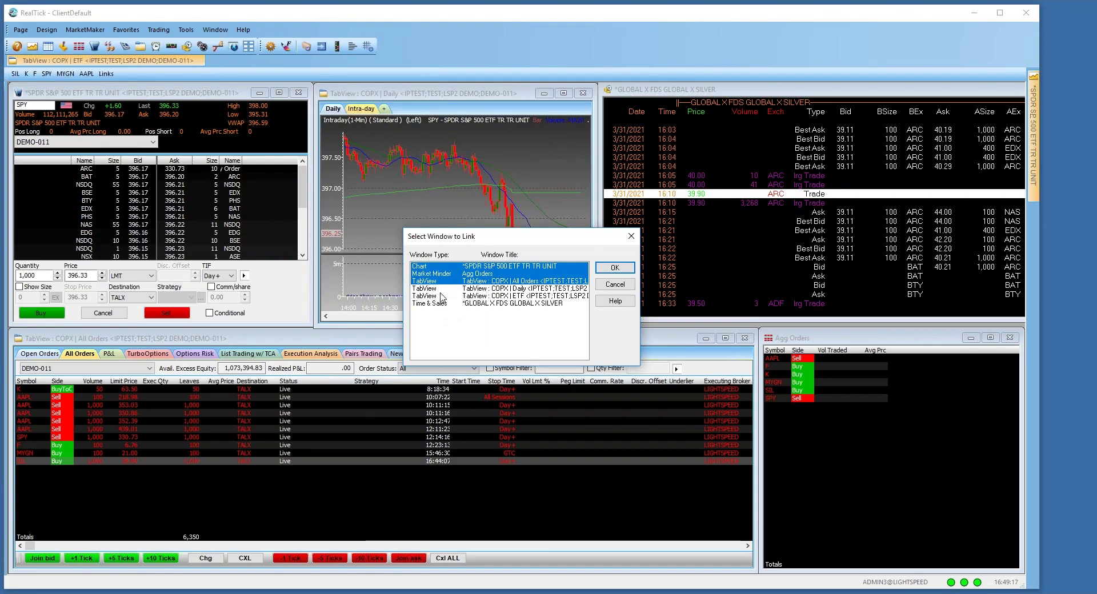
click(615, 268)
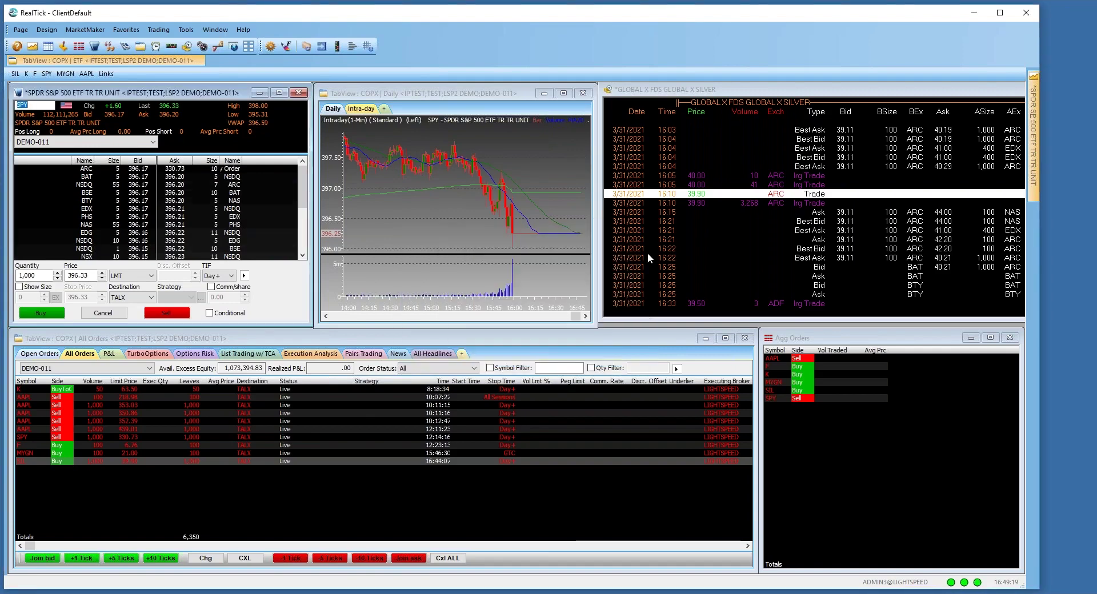
- Load the platinum ETF PPLT from the Metals section of the docked ETF watchlist into the linked windows
click(651, 257)
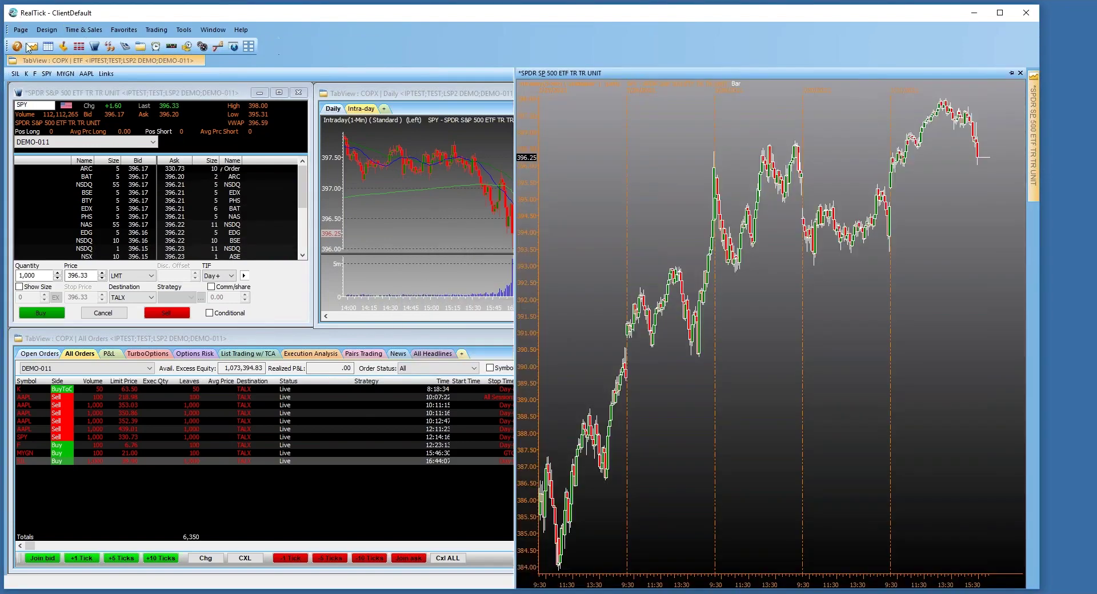
mouse_move(42, 61)
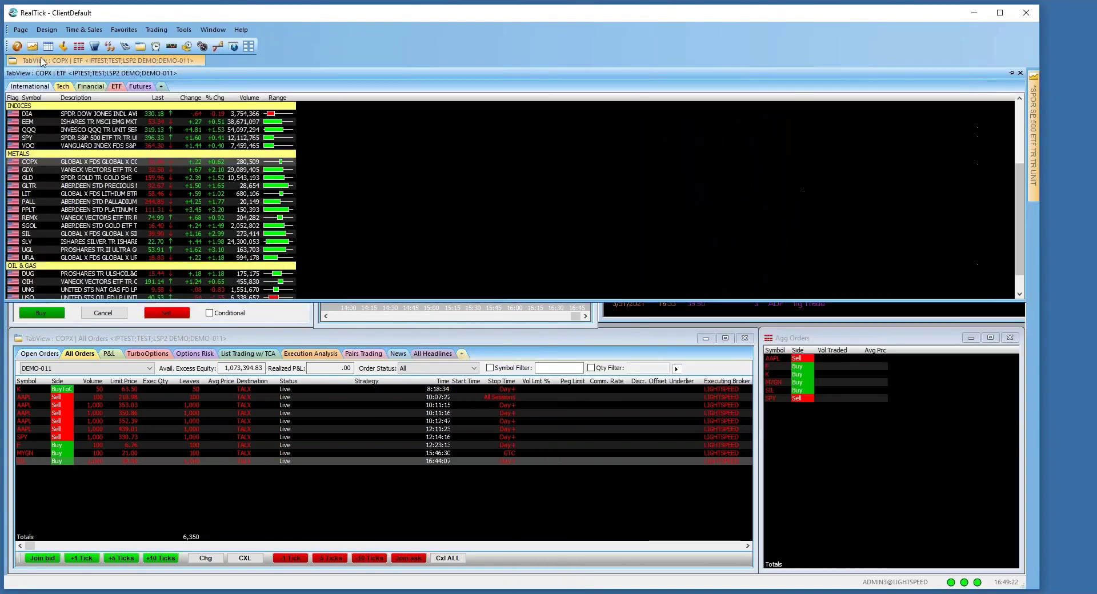
click(31, 185)
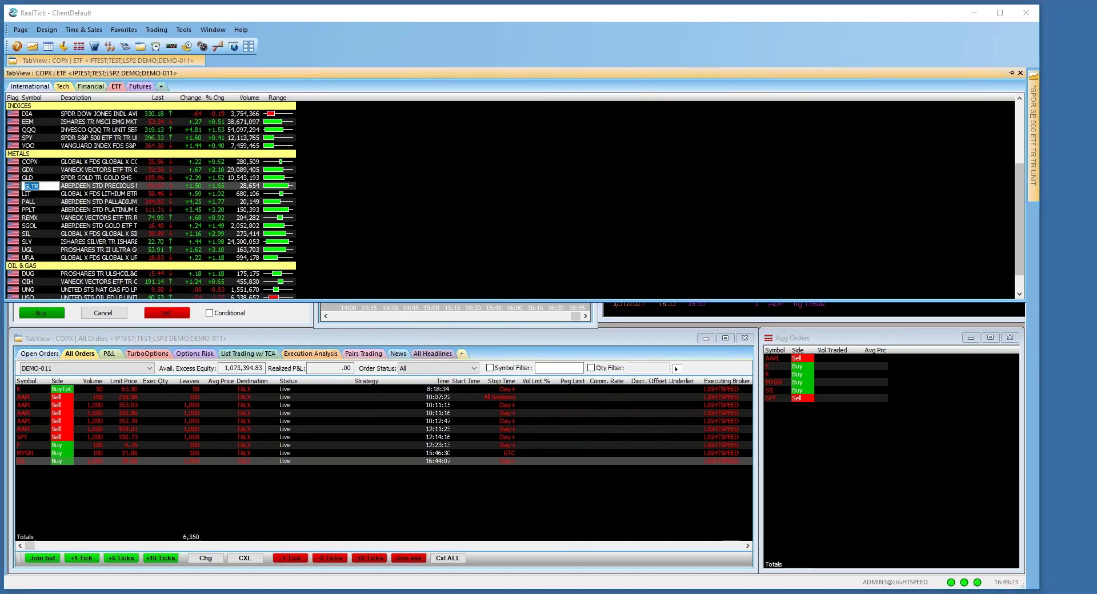
click(21, 211)
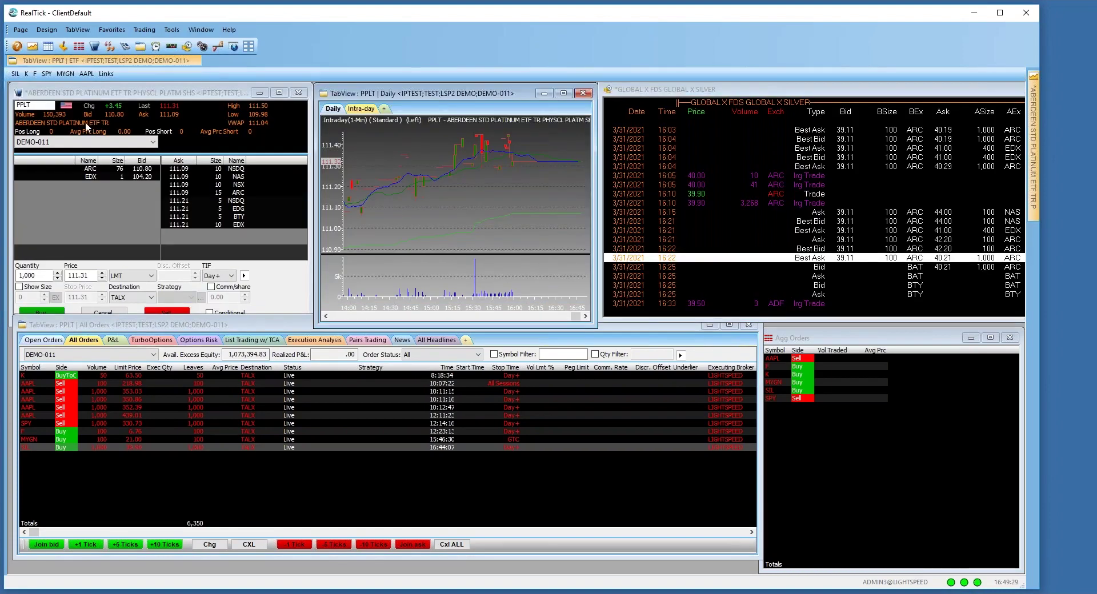
- Review which windows the PPLT MarketMaker window is linked to, leaving the selection as it is
mouse_move(68, 62)
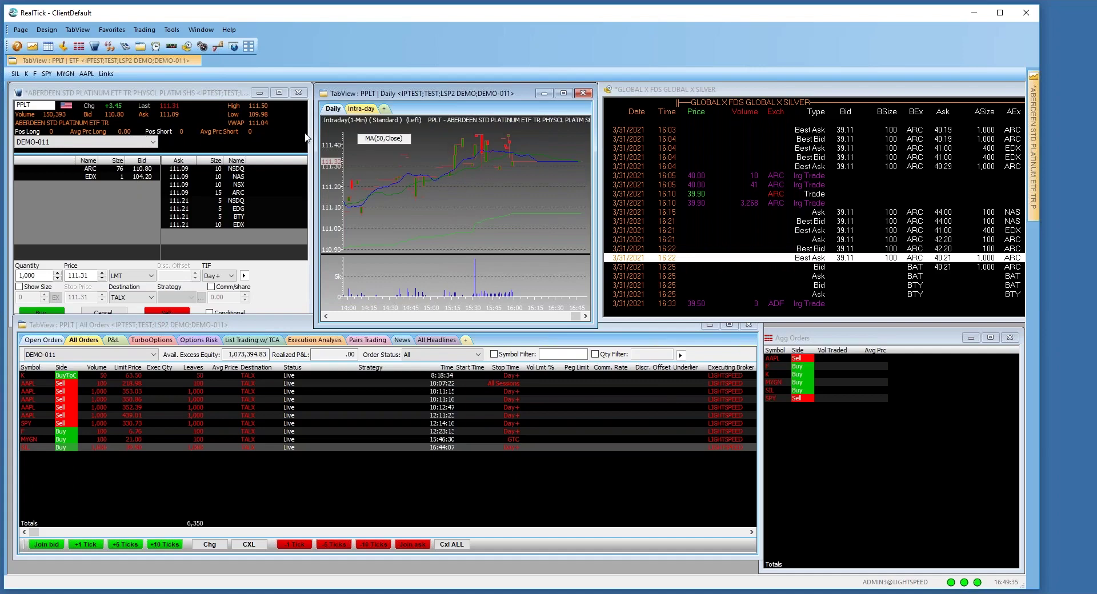
right_click(198, 108)
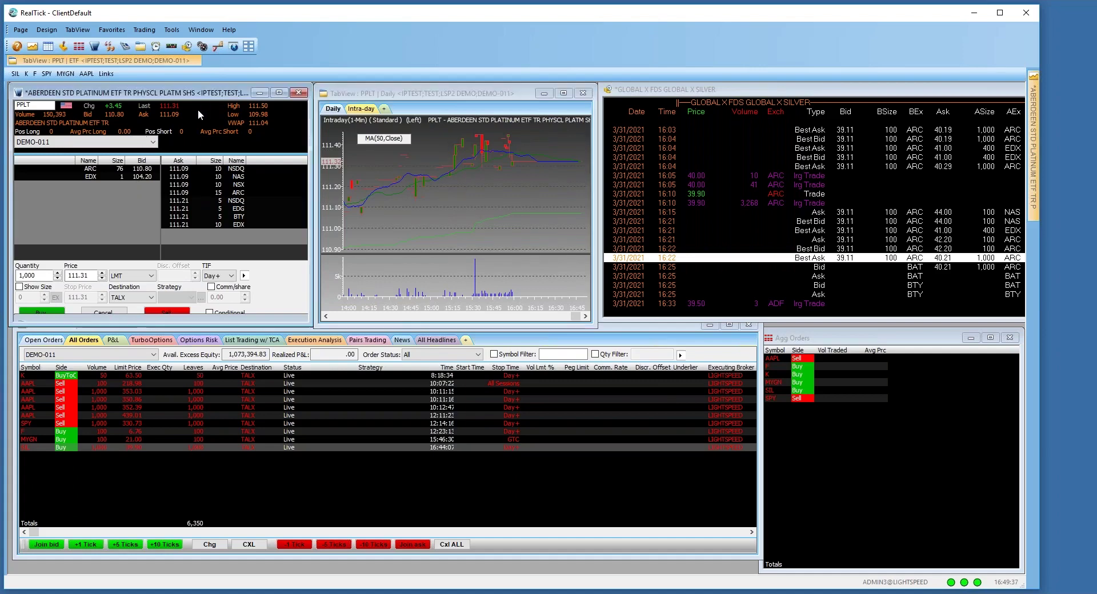
click(222, 144)
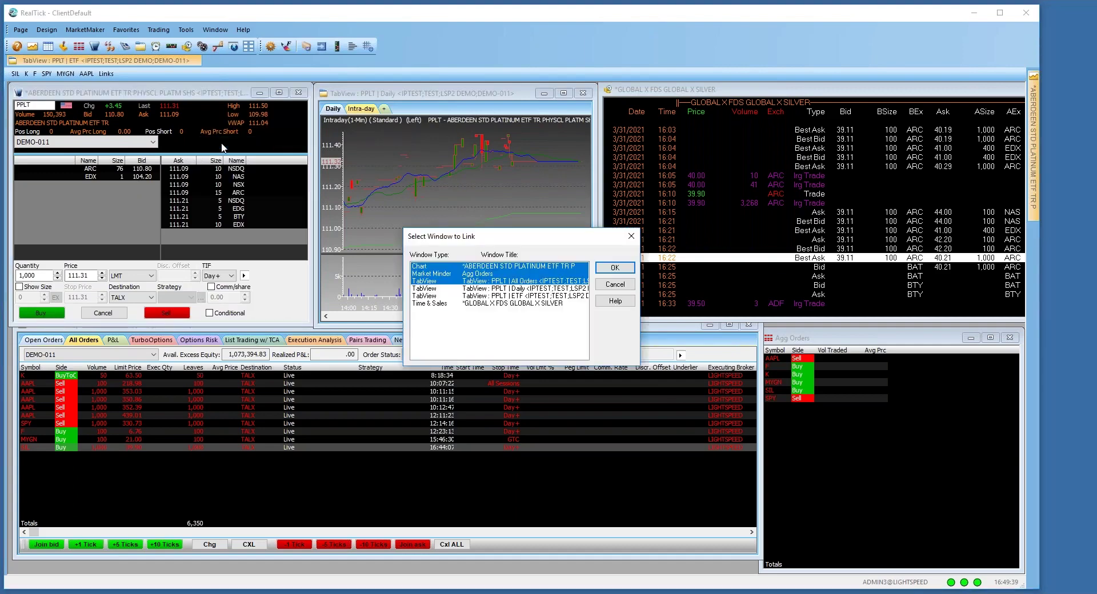
click(624, 234)
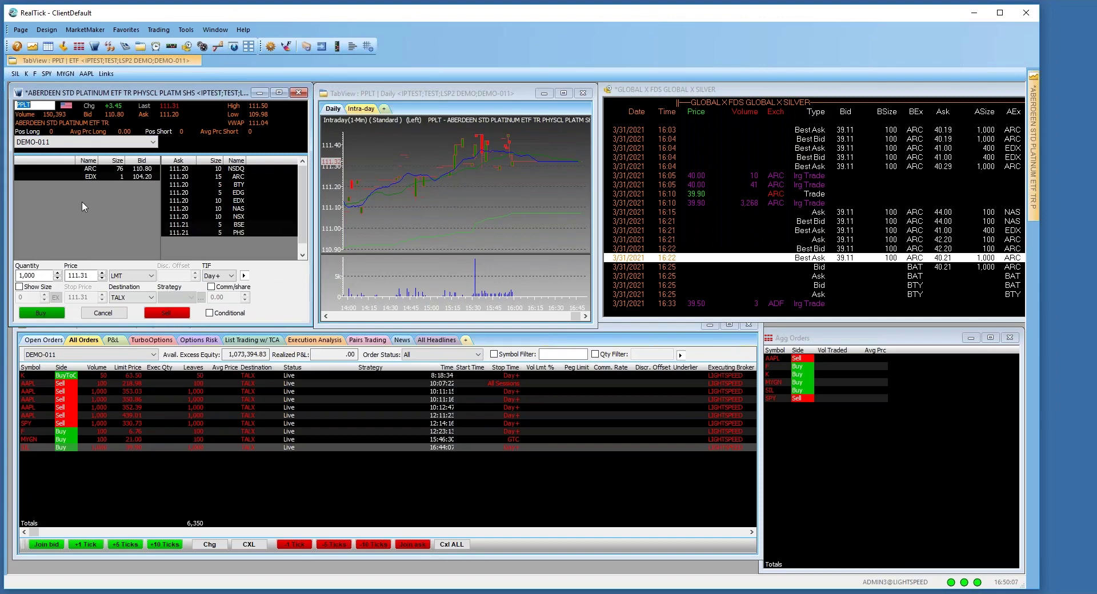
- Open a conditional buy order for PPLT and enable a price trigger for Last Price < 111.27
click(210, 313)
click(41, 313)
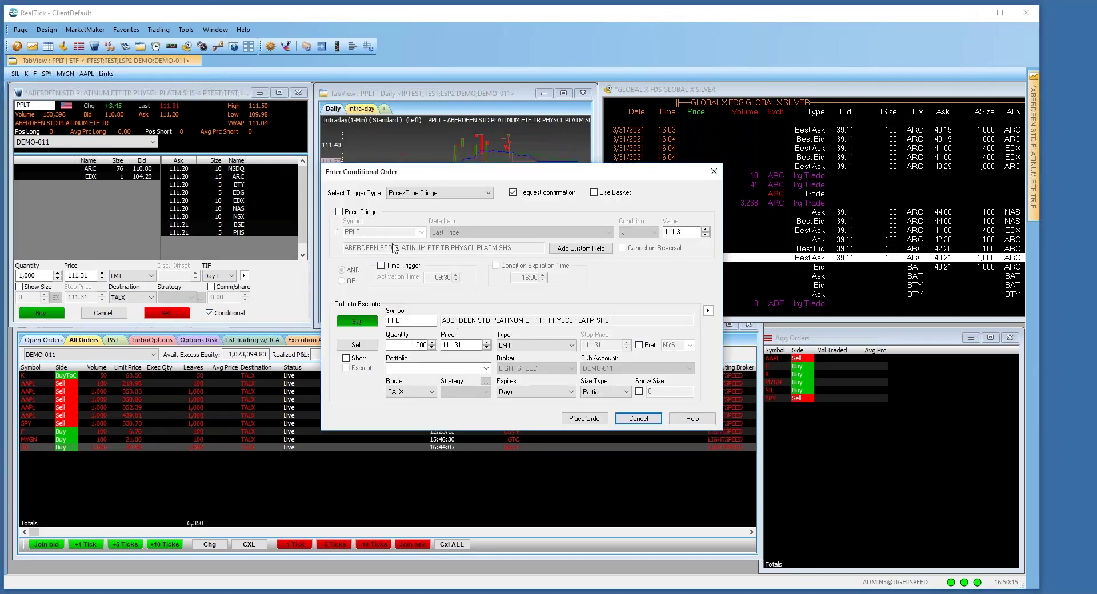
click(340, 213)
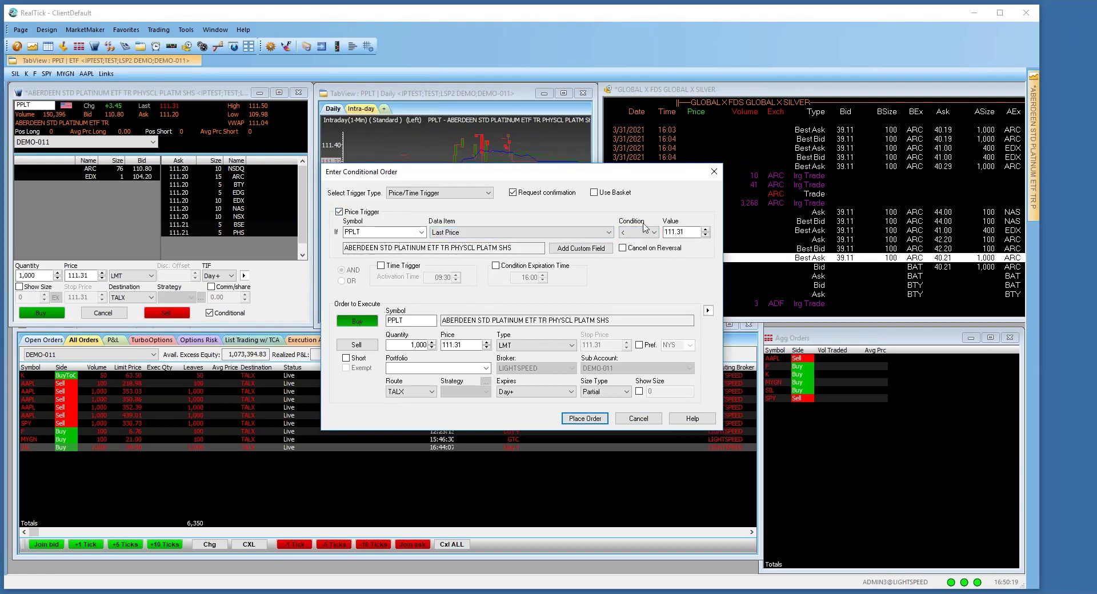
click(706, 235)
click(707, 234)
click(707, 235)
click(707, 235)
click(562, 234)
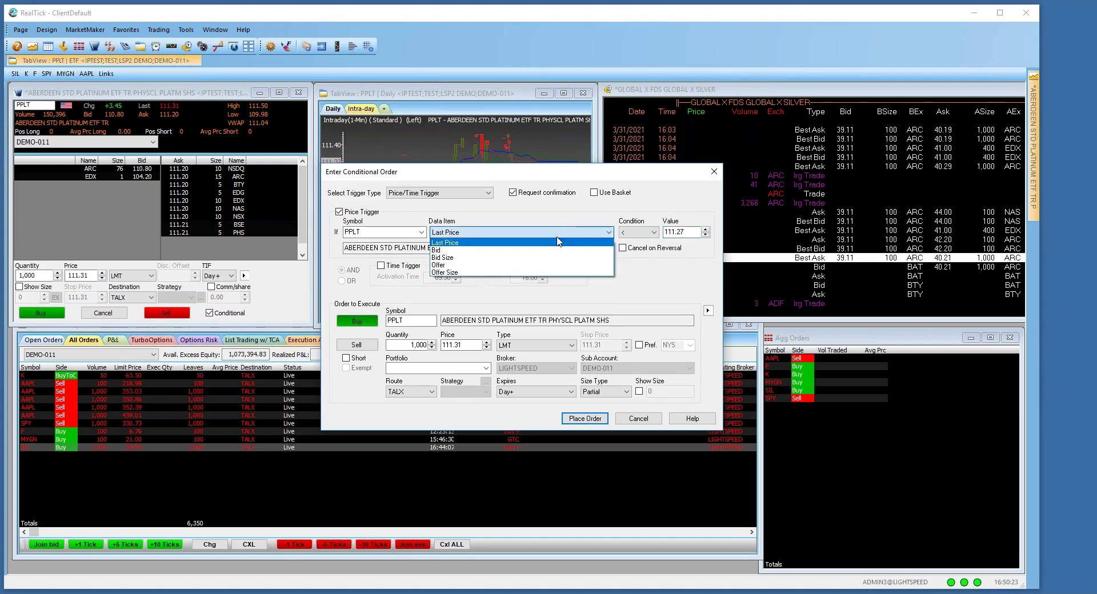
click(489, 231)
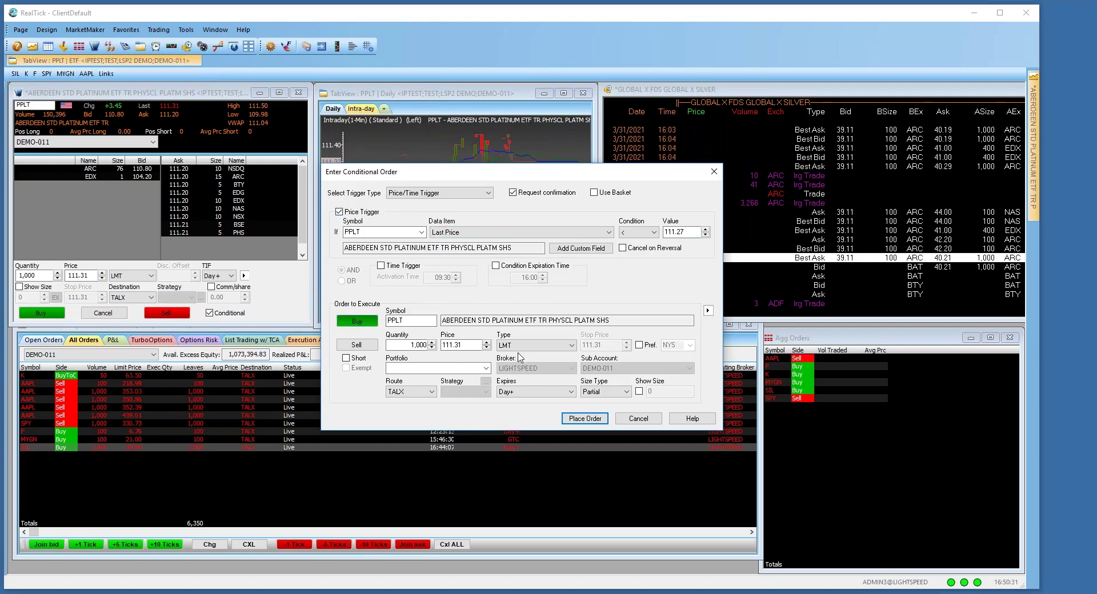
double_click(682, 233)
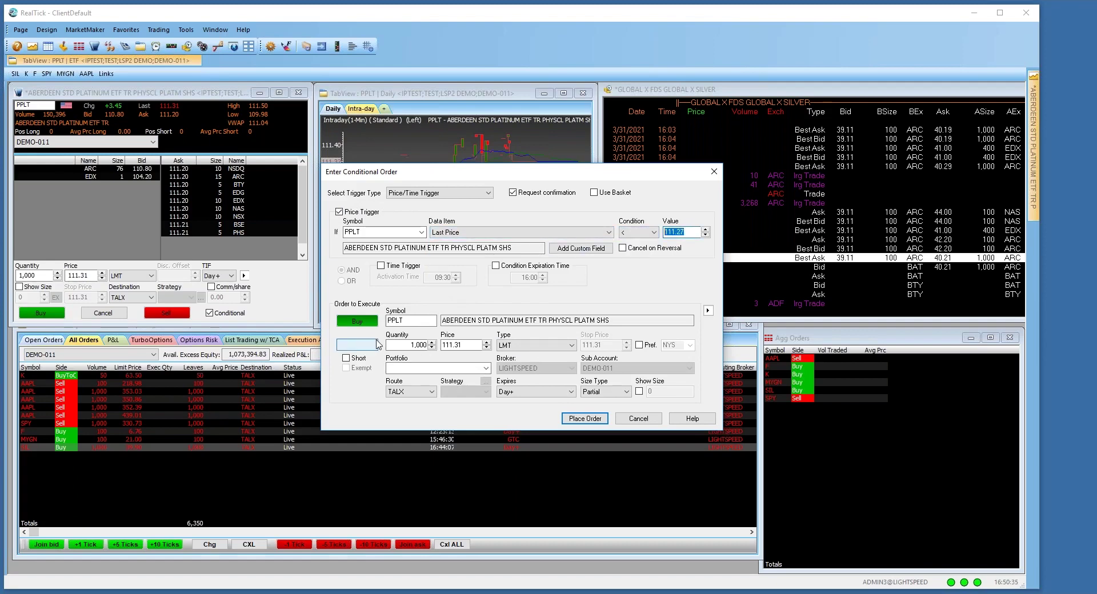
click(471, 346)
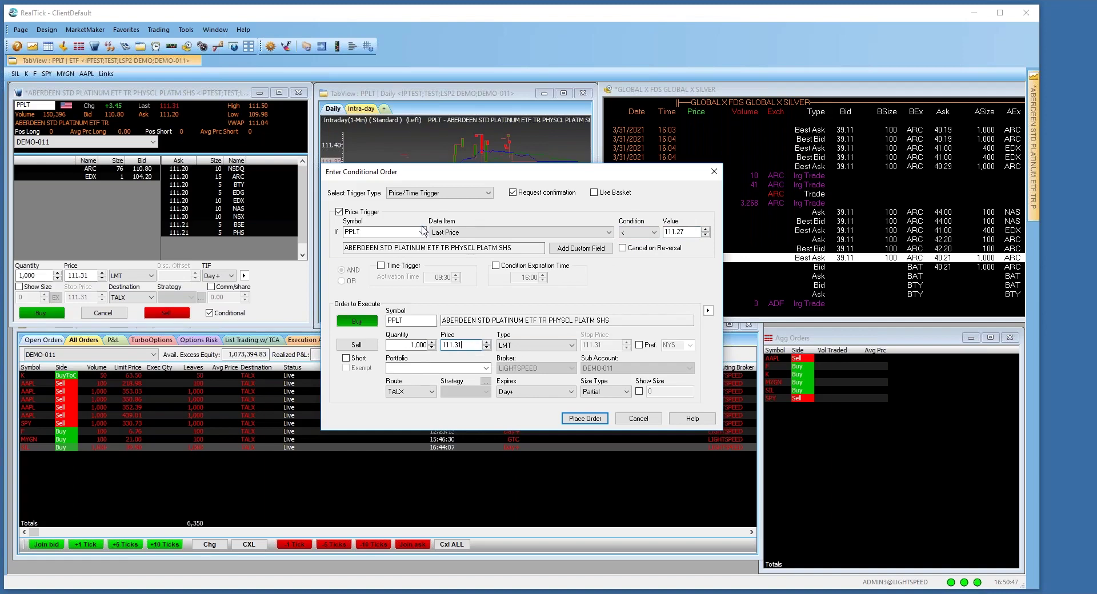
- Replace the conditional order's price trigger with a time trigger activating at 09:30
click(434, 193)
click(558, 204)
click(339, 212)
click(380, 266)
click(450, 278)
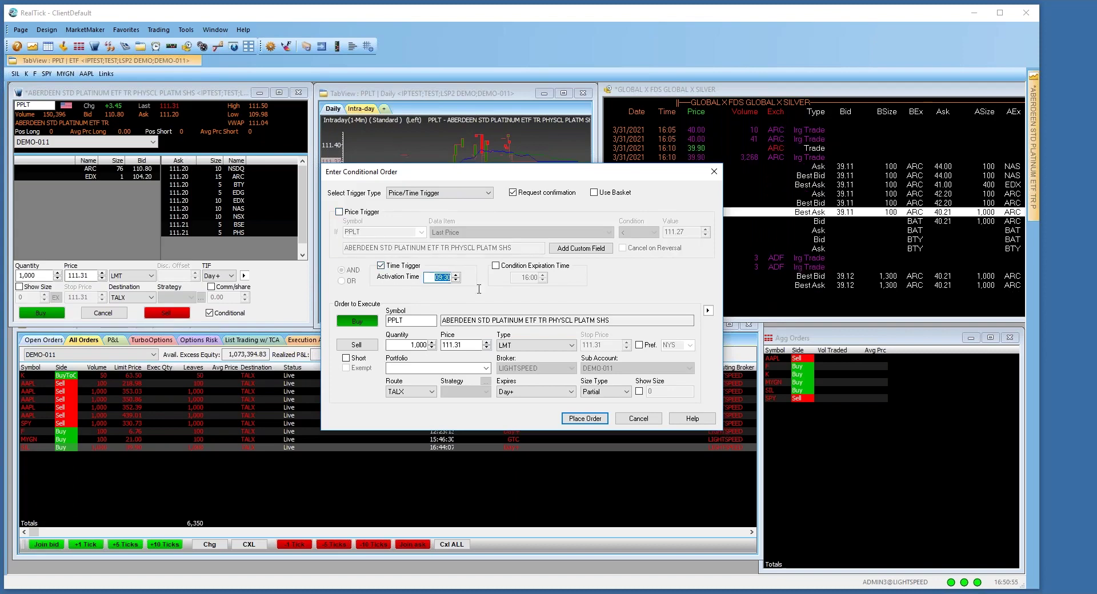
click(448, 278)
- Change the trigger type to Order Trigger and pick the Buy 100 MYGN at 21.00 order on TALX as the trigger
click(441, 199)
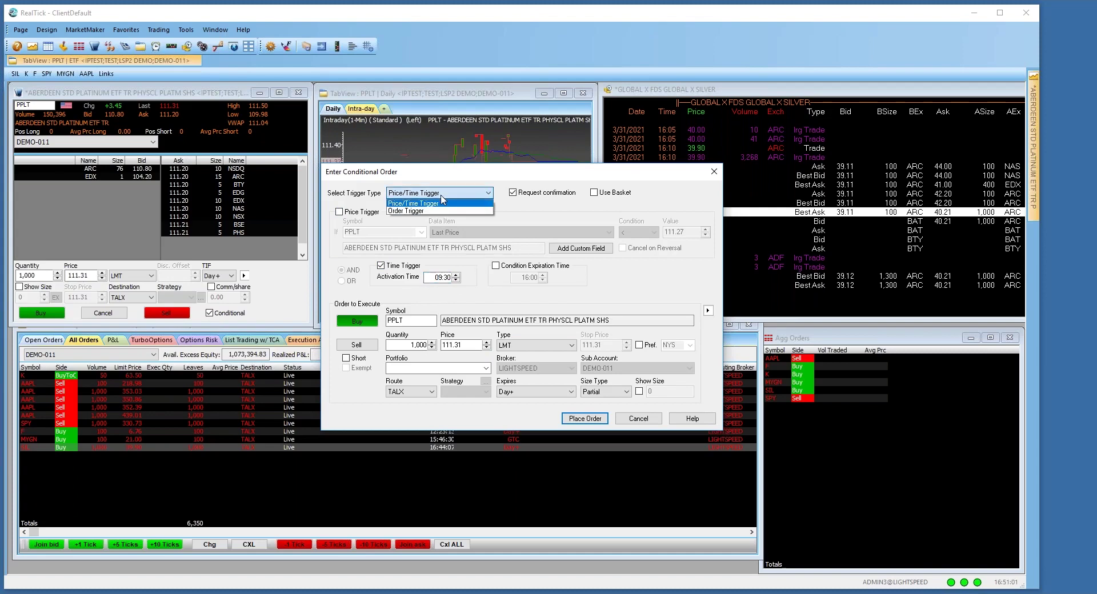
click(430, 216)
click(360, 221)
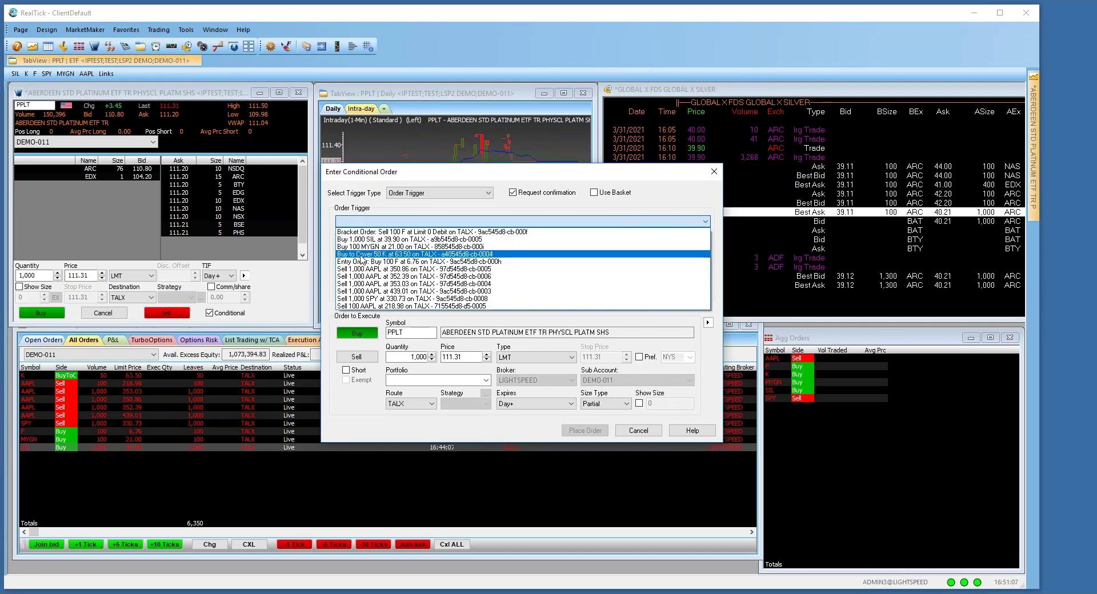
click(361, 247)
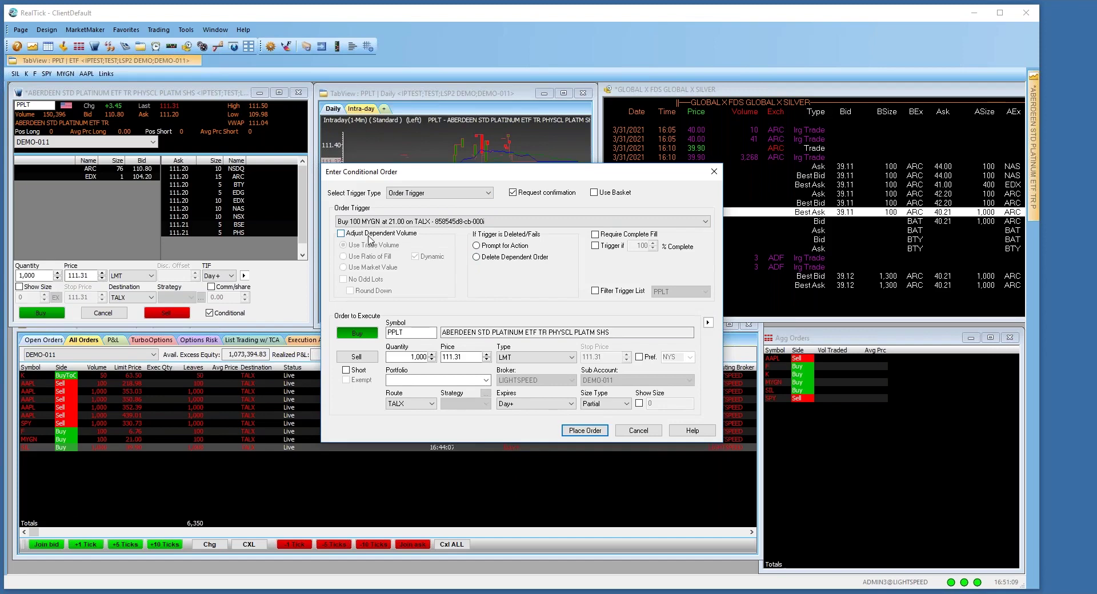
- Set the order to execute to a sell of MYGN
double_click(413, 332)
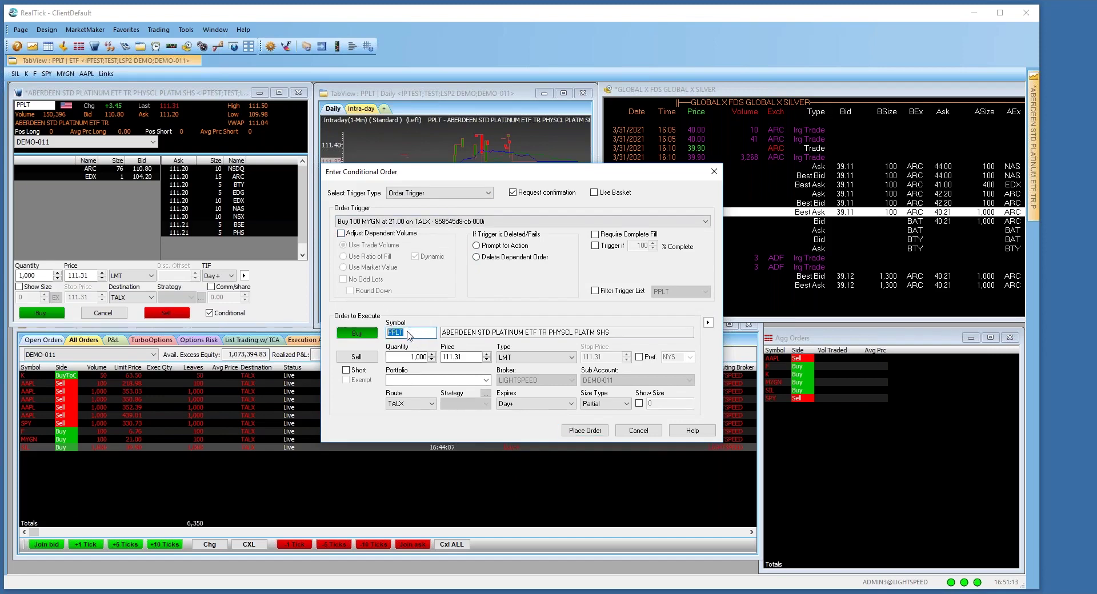
click(372, 373)
click(357, 333)
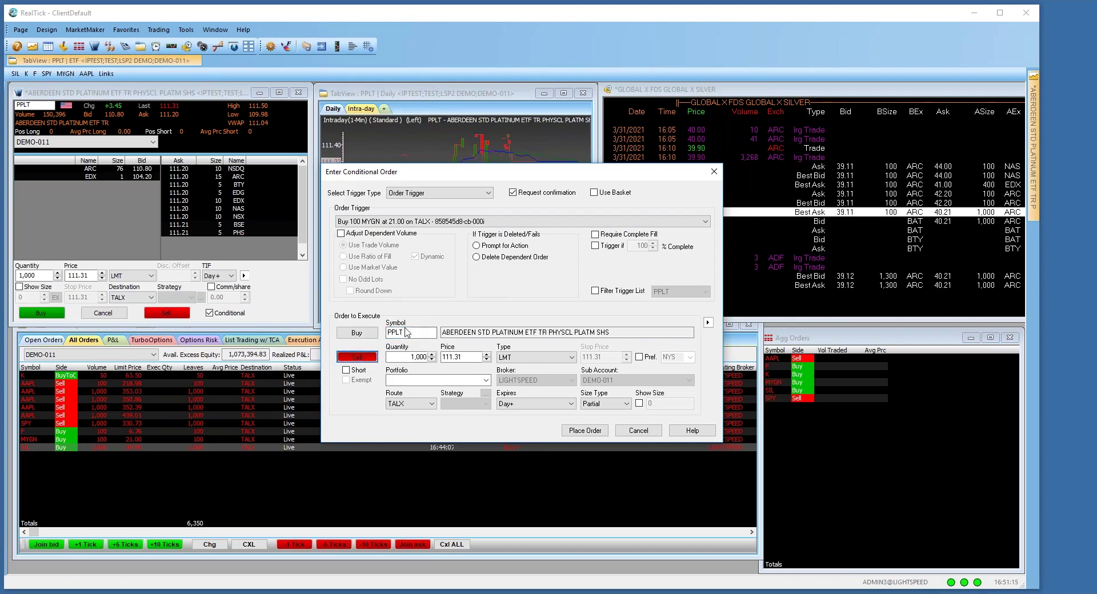
text(MYUG)
key(BackSpace)
text(GN)
key(Tab)
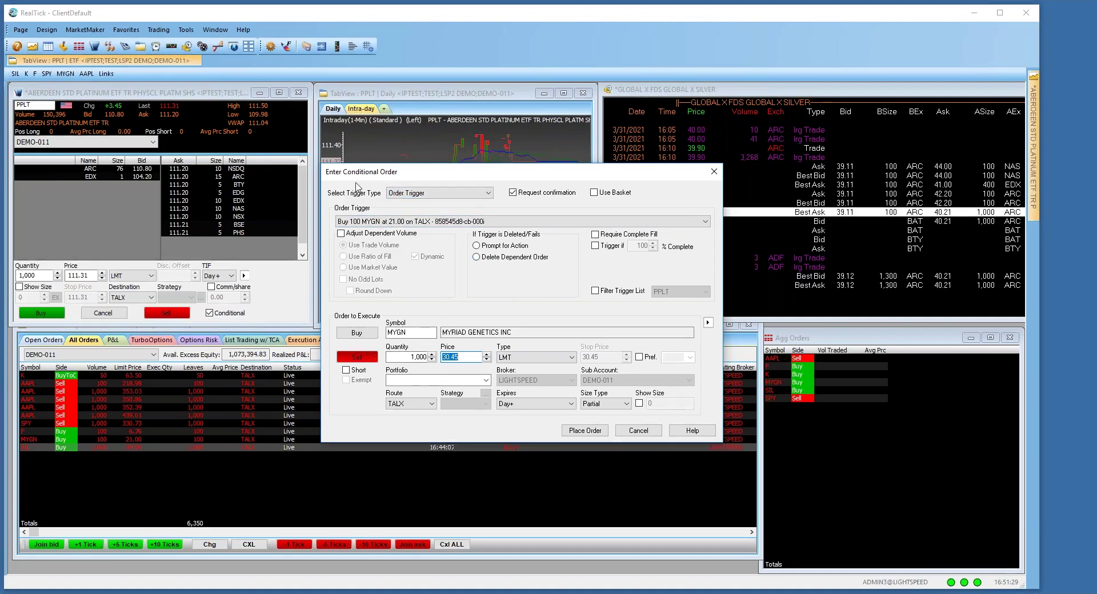
- Return to the Price/Time Trigger type and browse the Conditions available as custom fields
click(412, 193)
click(411, 204)
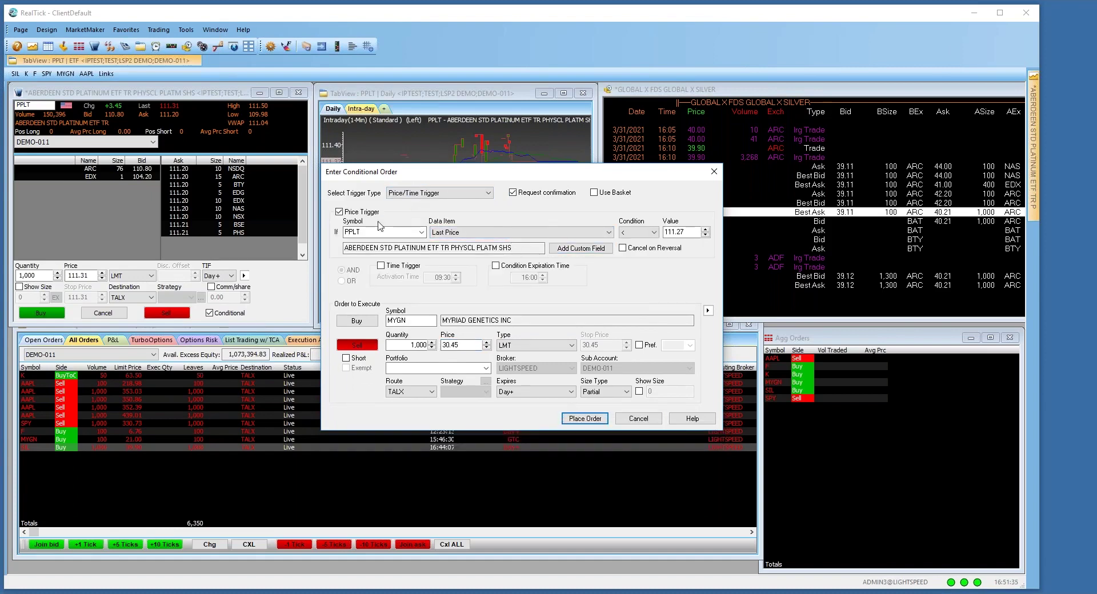
click(581, 248)
click(525, 254)
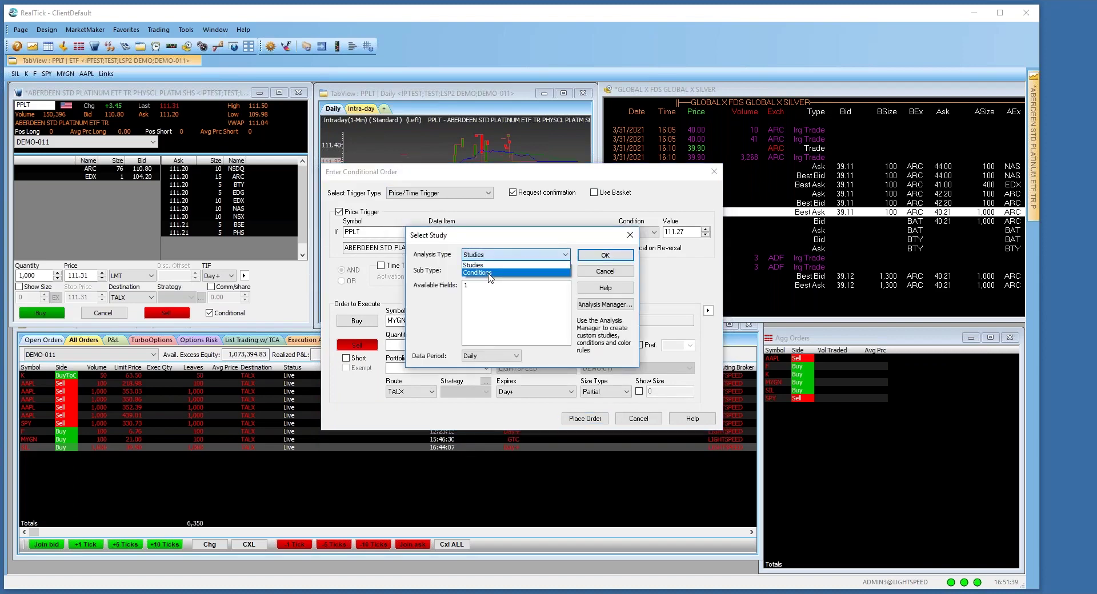
click(493, 272)
scroll(537, 316, down, 4)
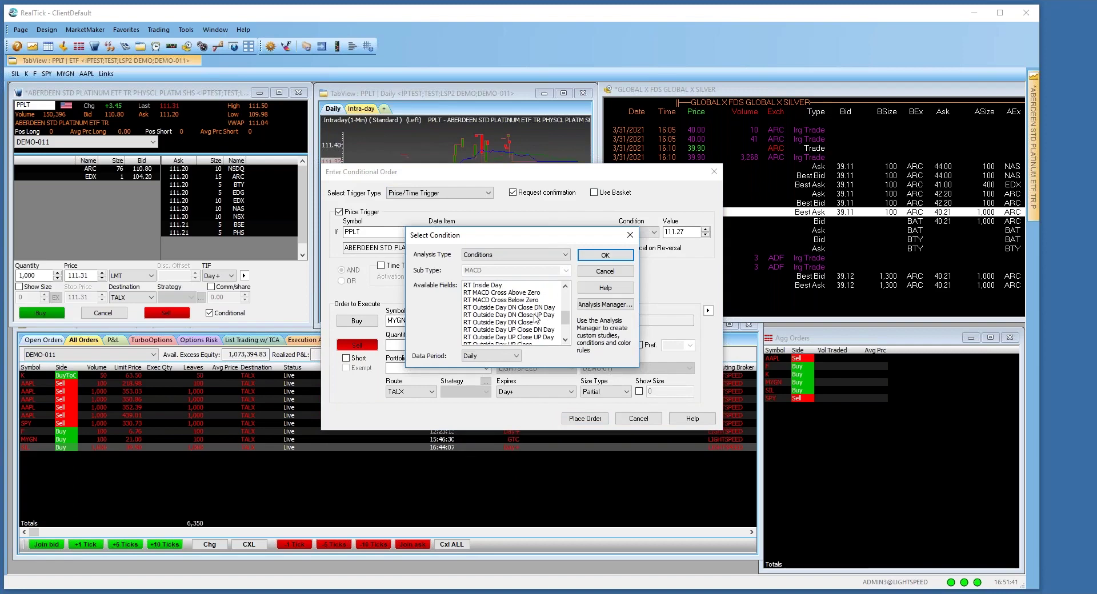
scroll(510, 325, down, 2)
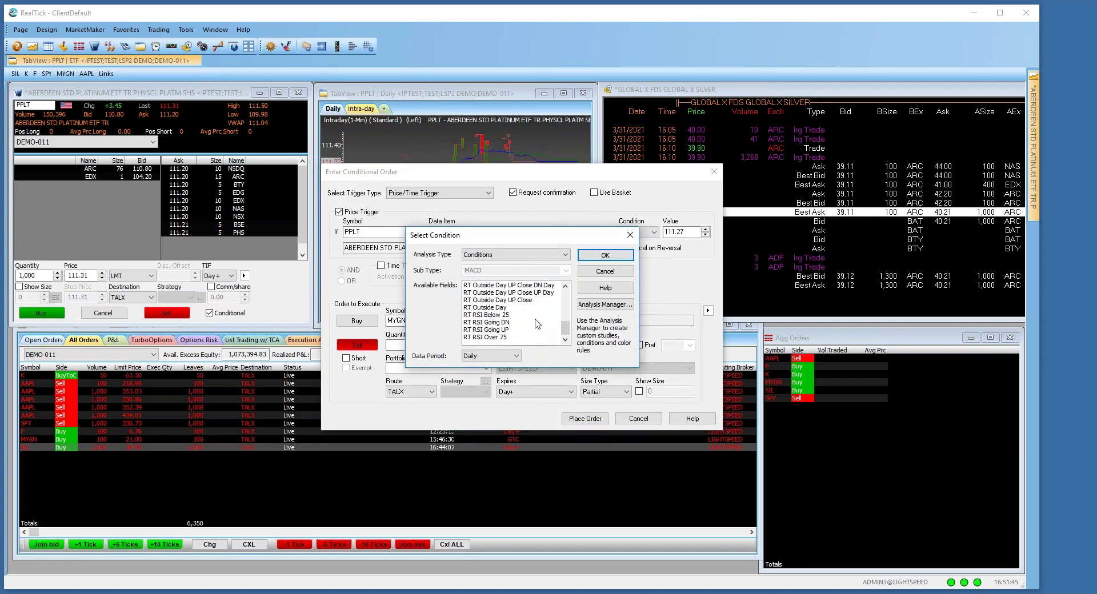
scroll(537, 323, up, 6)
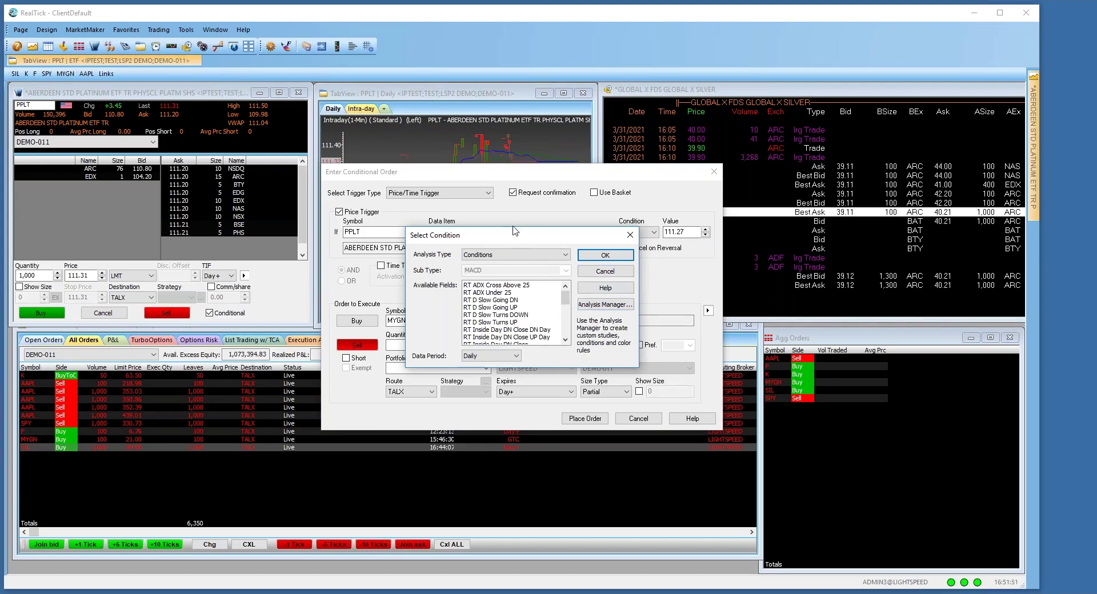
- Close the condition selection, abandon the conditional order without placing it, and turn off the Conditional option
drag(510, 242, 587, 217)
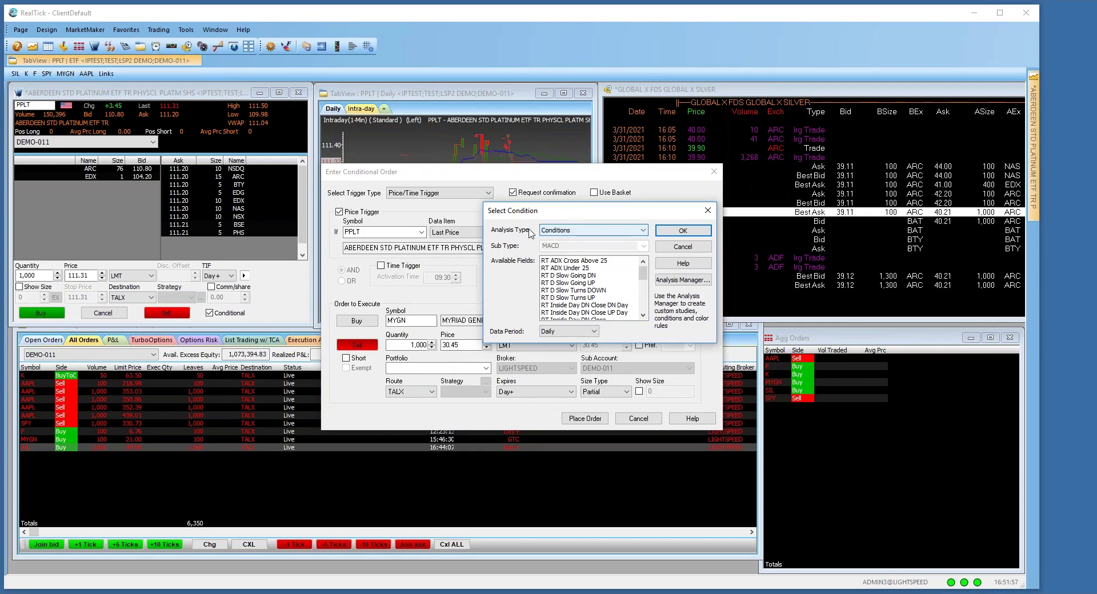
drag(534, 216, 492, 235)
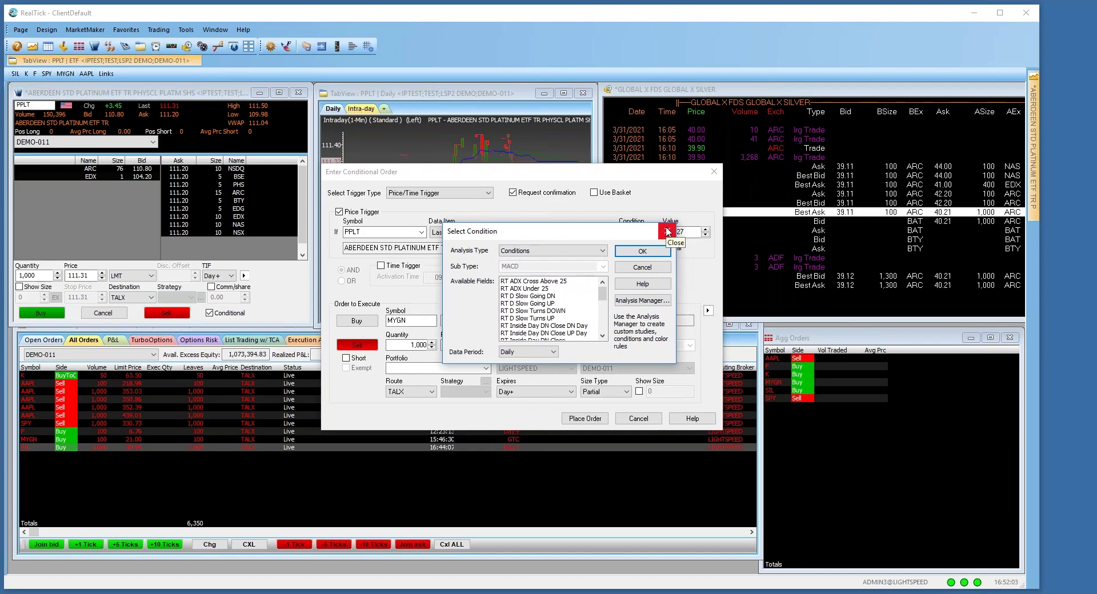
click(667, 231)
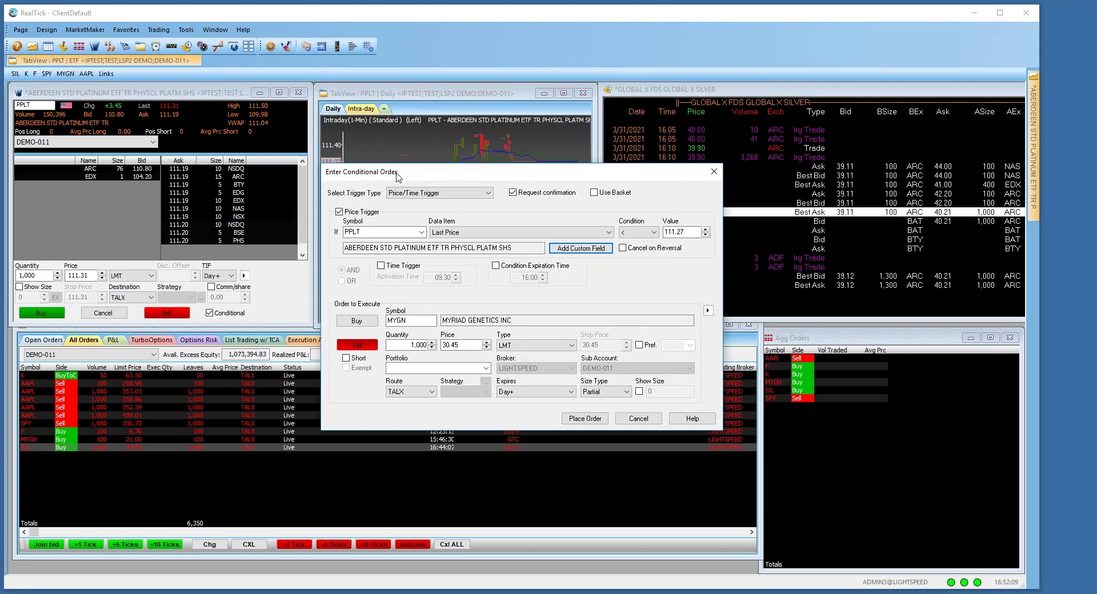
click(714, 173)
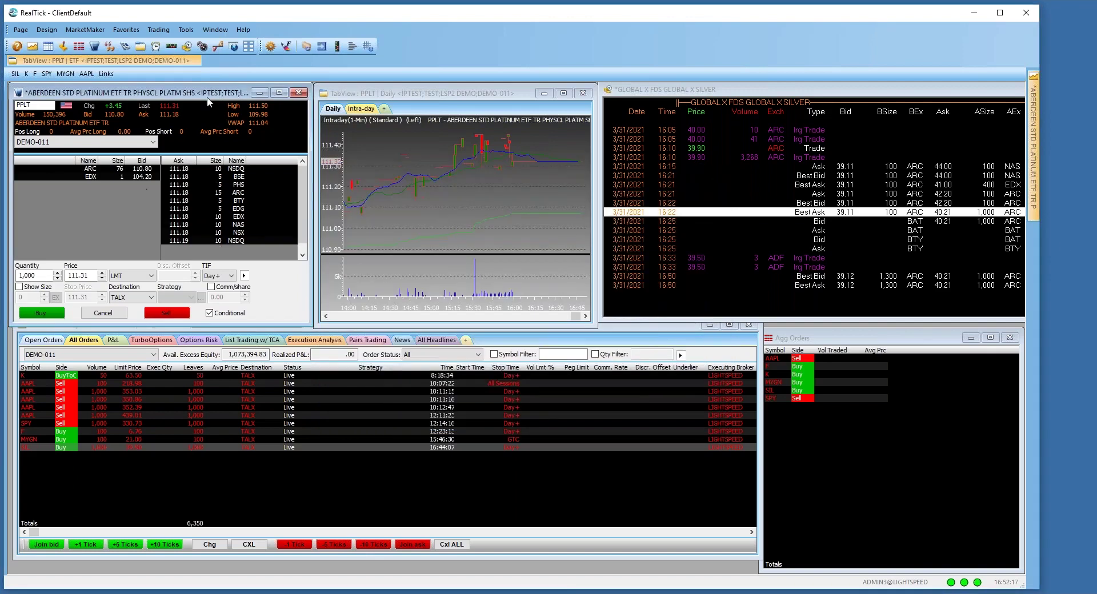
click(209, 313)
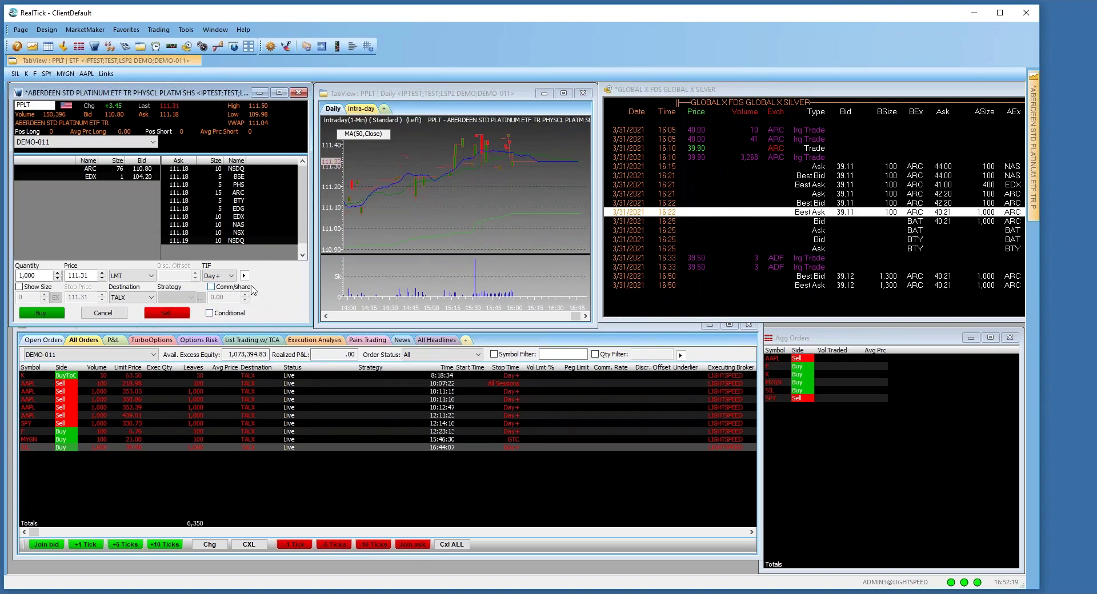
- Switch the MarketMaker window's order entry to the Bracket system order form
click(244, 276)
mouse_move(320, 273)
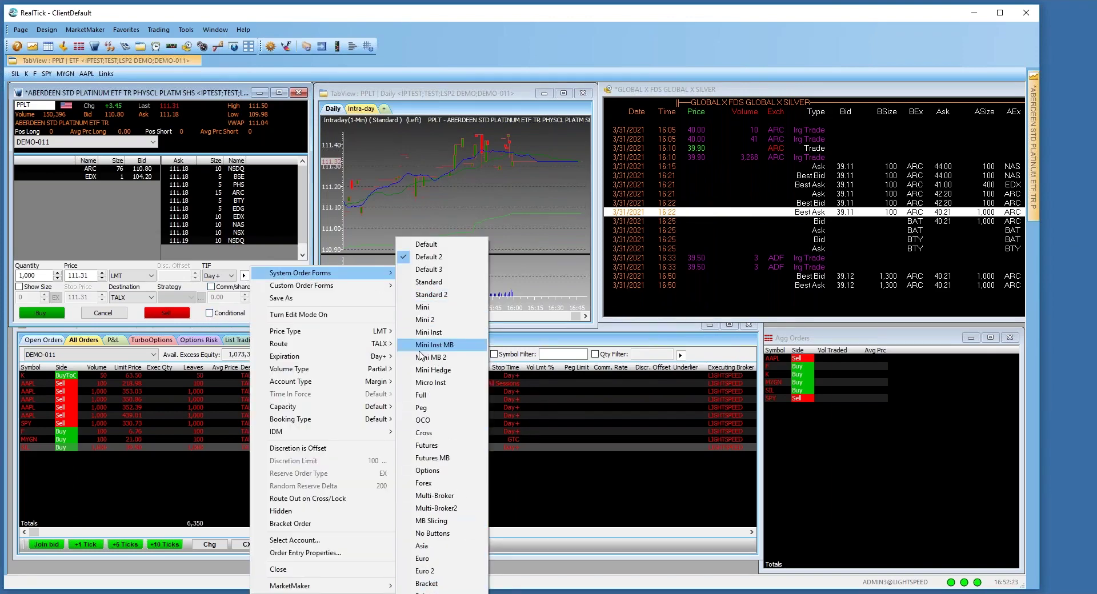
click(425, 584)
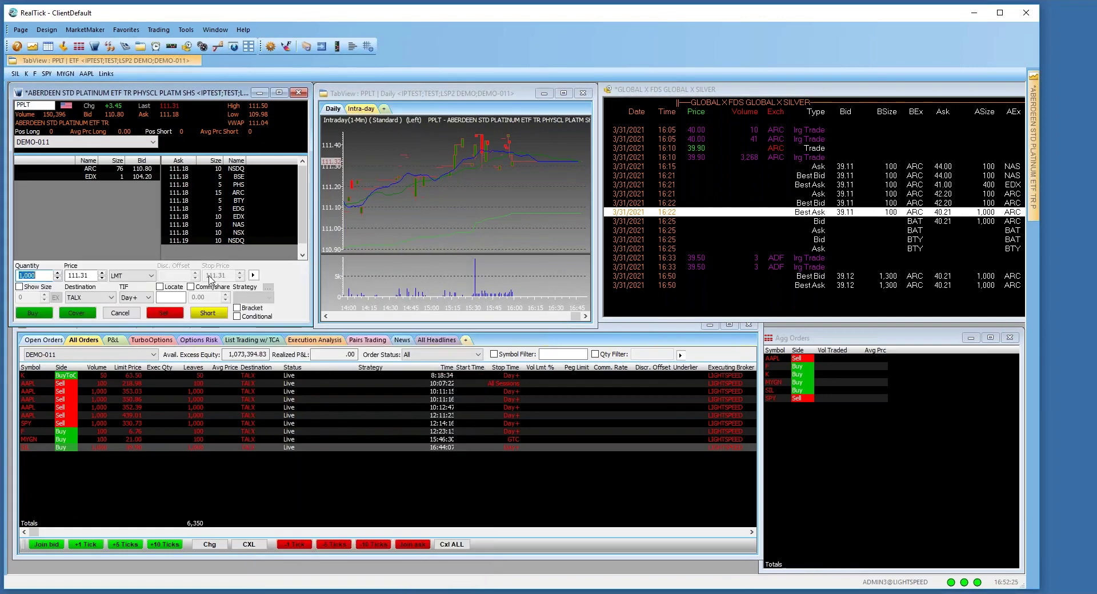
- Turn on the Bracket option, open a buy bracket order for PPLT, and check the available entry sides, keeping Buy
click(237, 309)
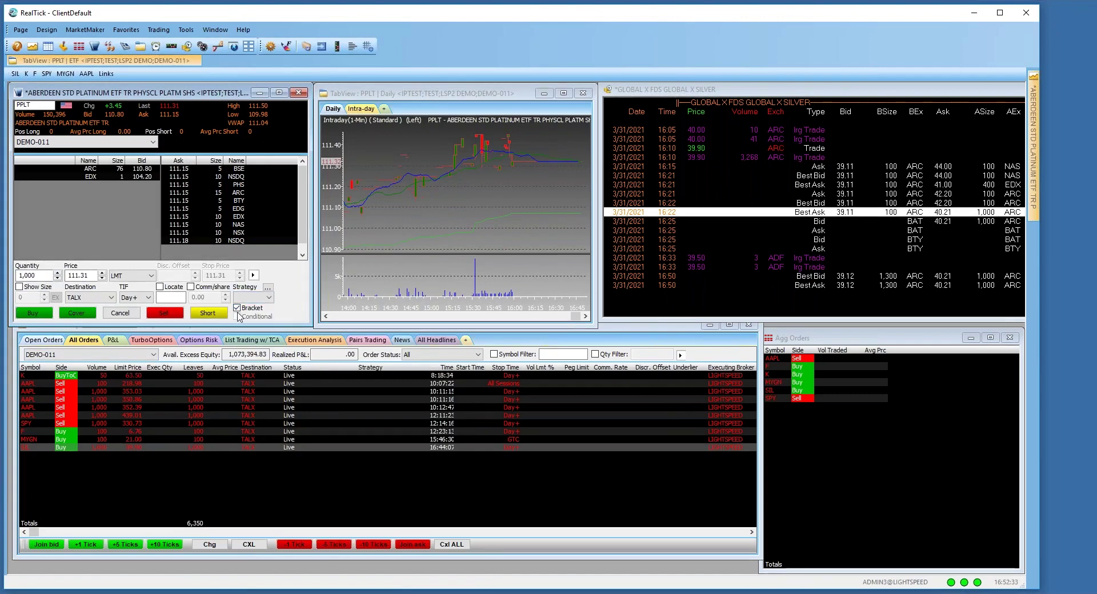
click(34, 313)
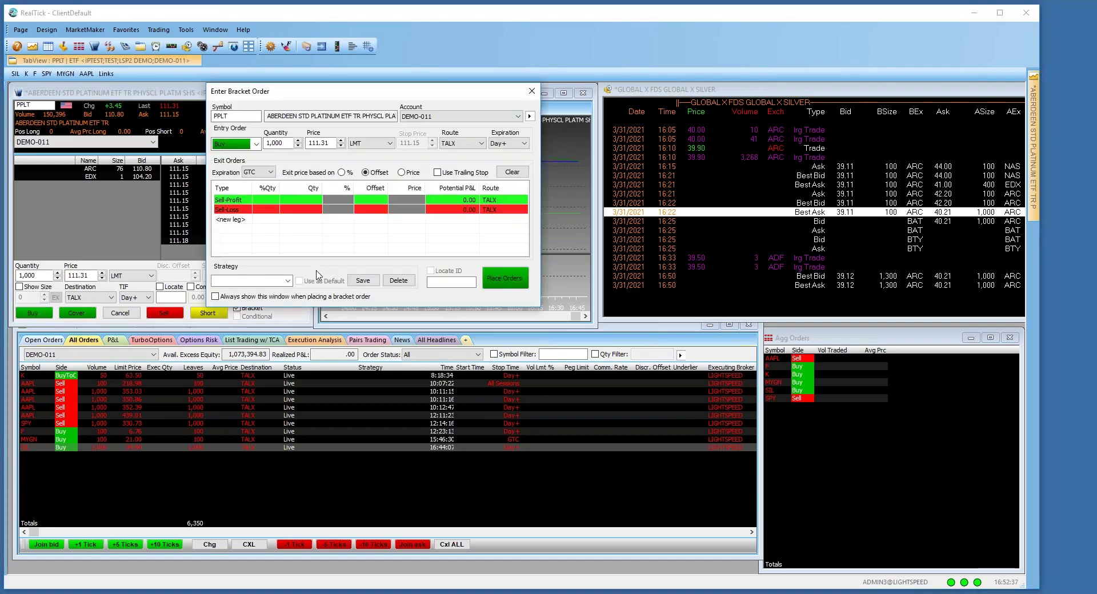
click(257, 144)
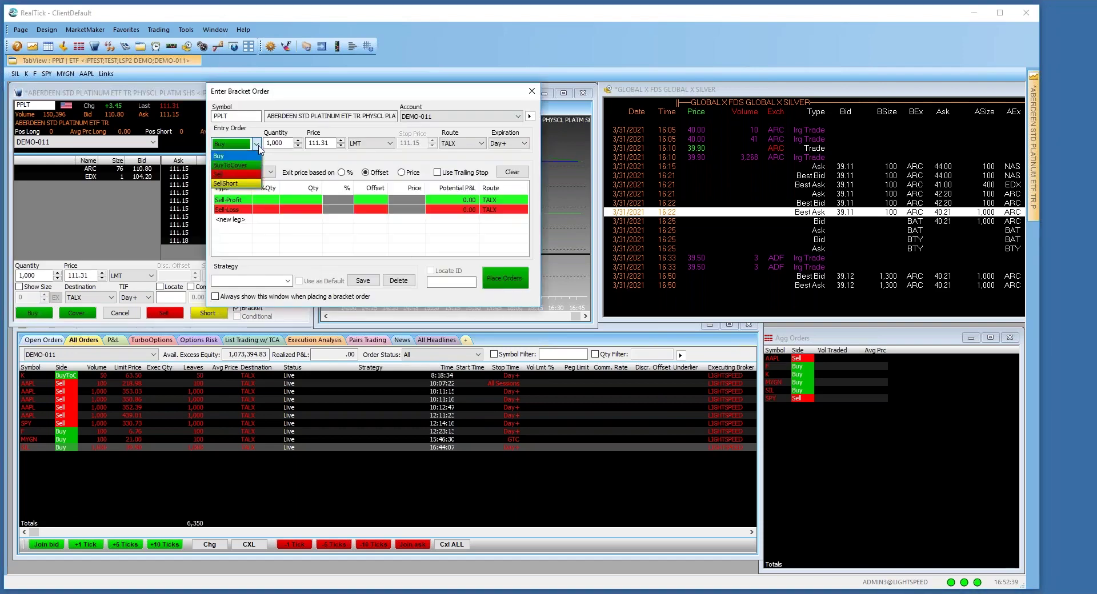
click(257, 145)
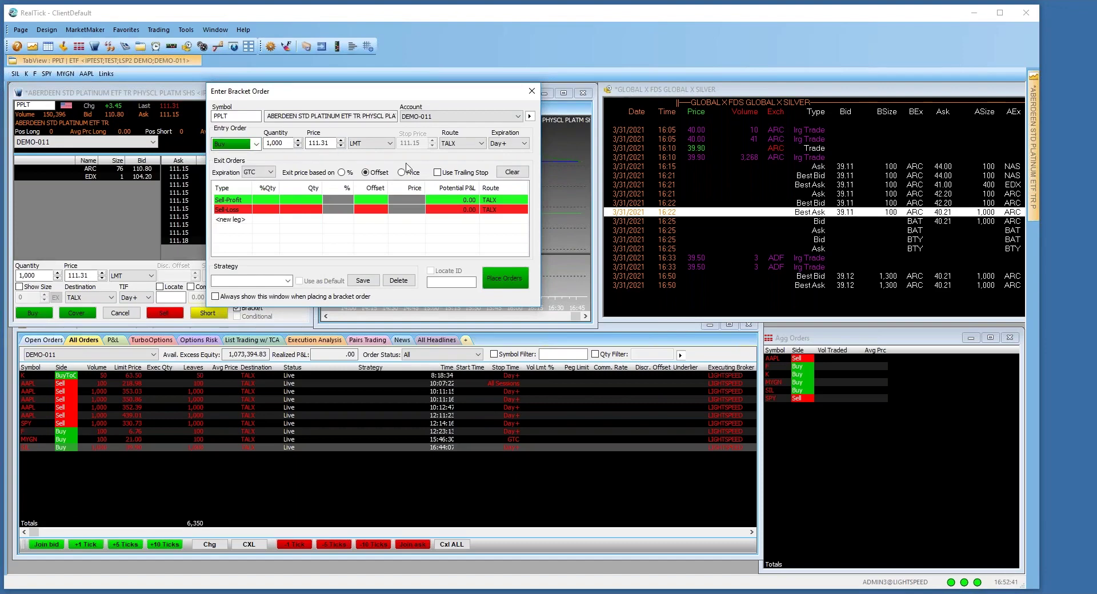
- Set the quantity percentage to 100 for both the Sell-Profit and Sell-Loss exit legs
click(271, 201)
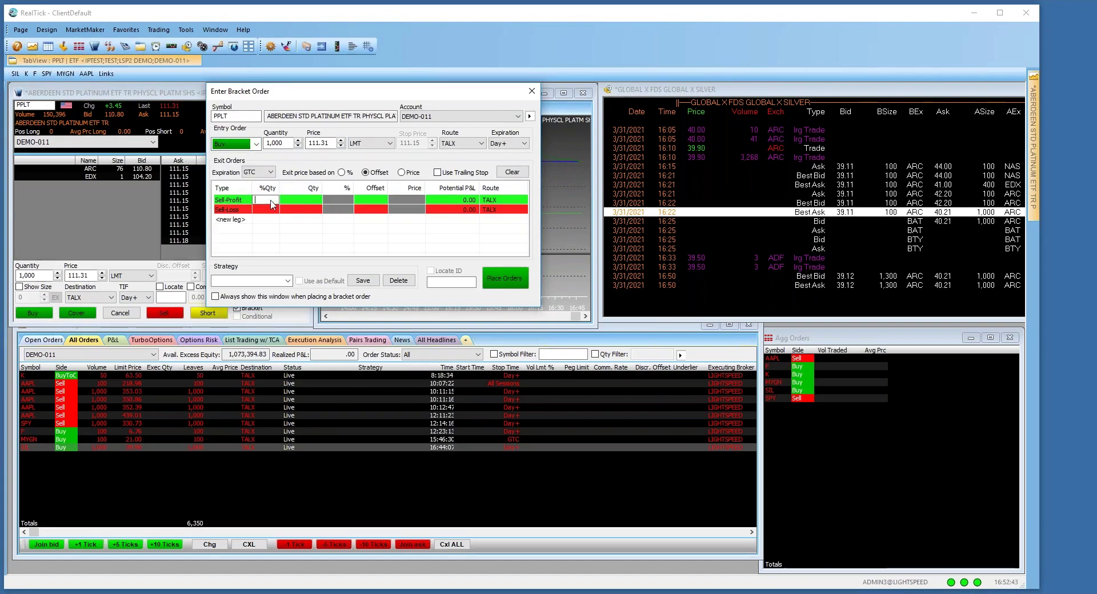
text(100)
key(Return)
click(271, 210)
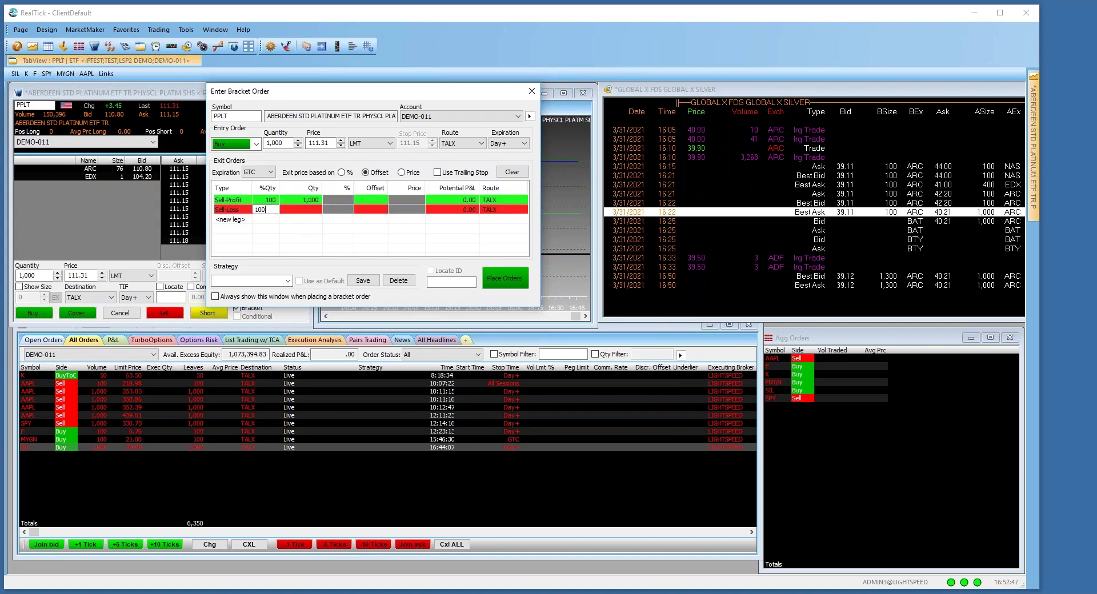
text(100)
key(Return)
- Set the exit offsets to .50 for the Sell-Profit leg and -.50 for the Sell-Loss leg
click(377, 203)
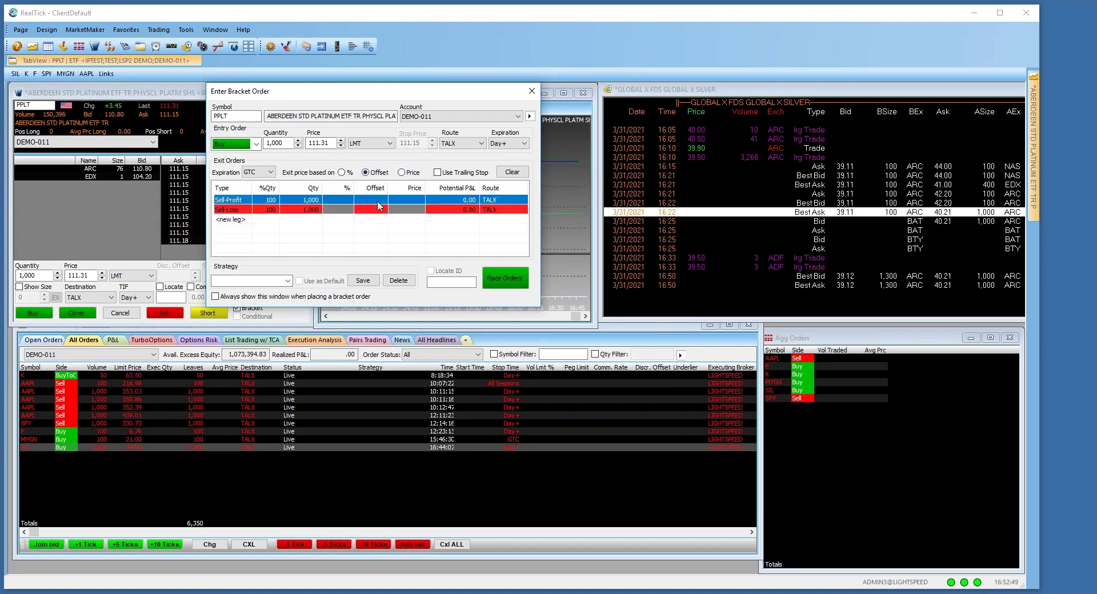
key(Return)
click(378, 209)
text(.50)
key(Return)
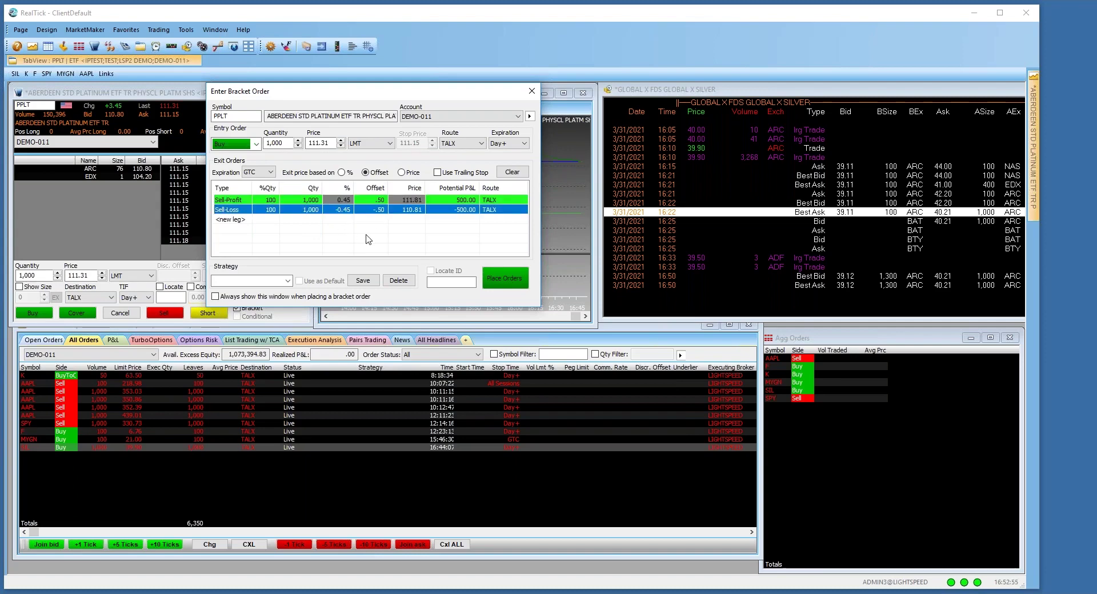
click(327, 223)
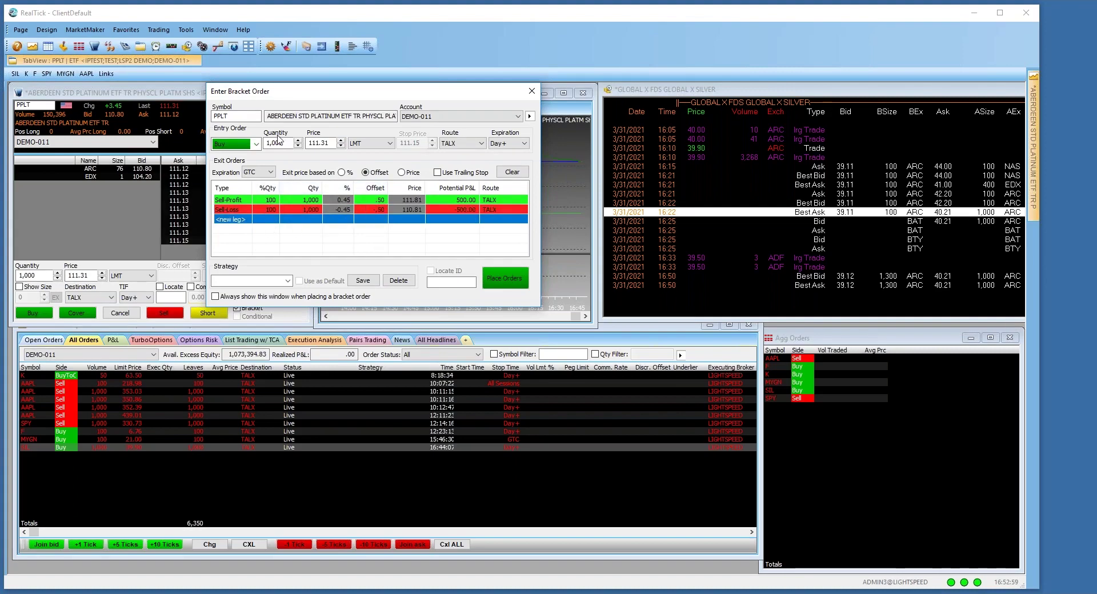
- Place and send the PPLT bracket order to buy 1,000 at a 111.31 limit, and show it among the open orders
click(366, 144)
click(366, 143)
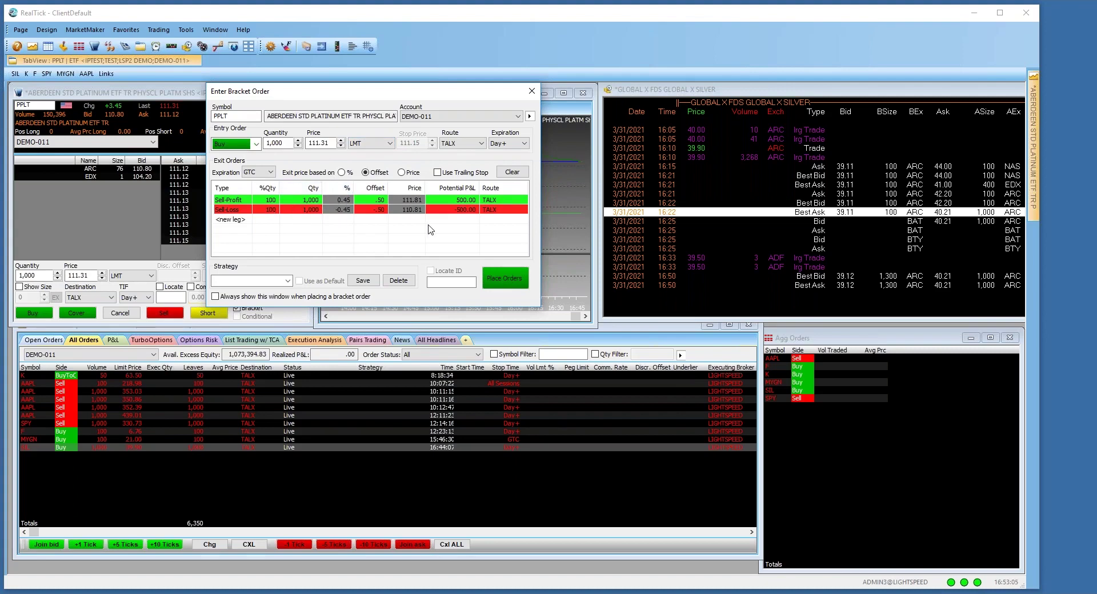
click(506, 279)
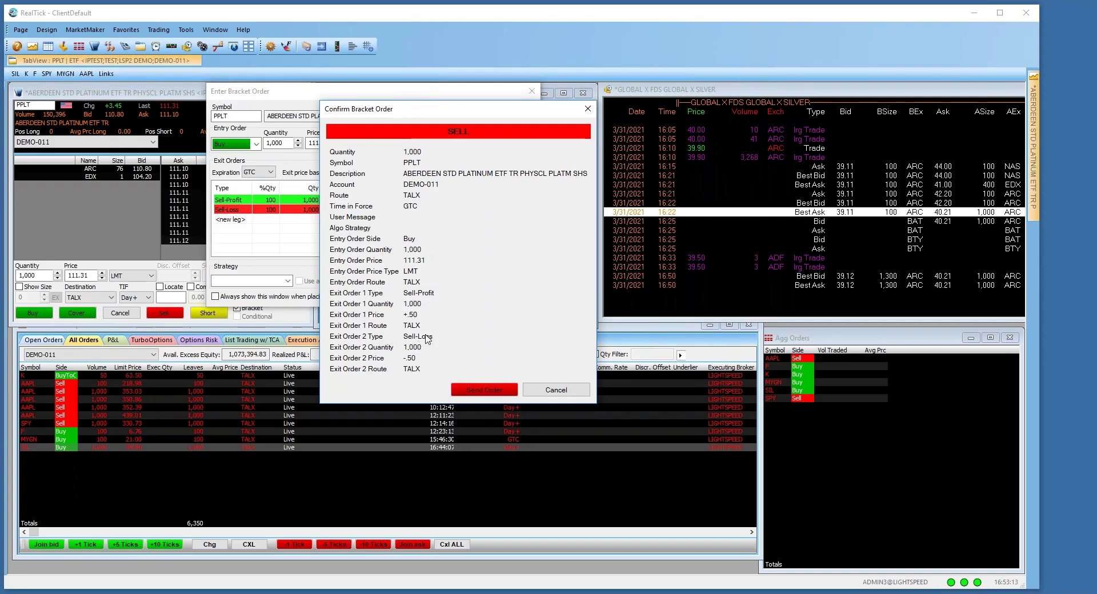
click(506, 389)
click(541, 343)
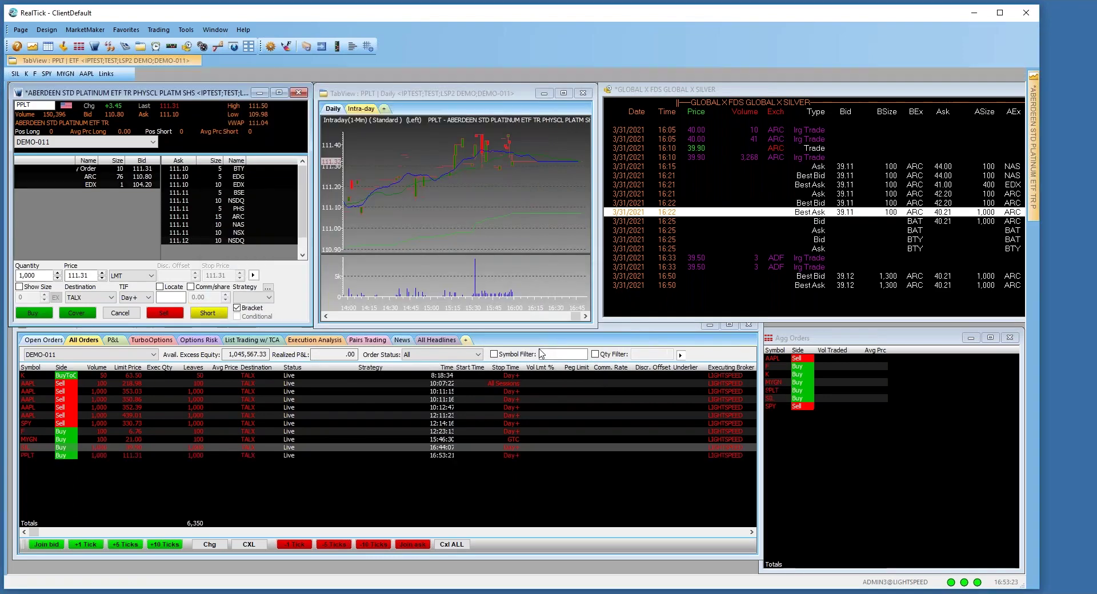
click(47, 456)
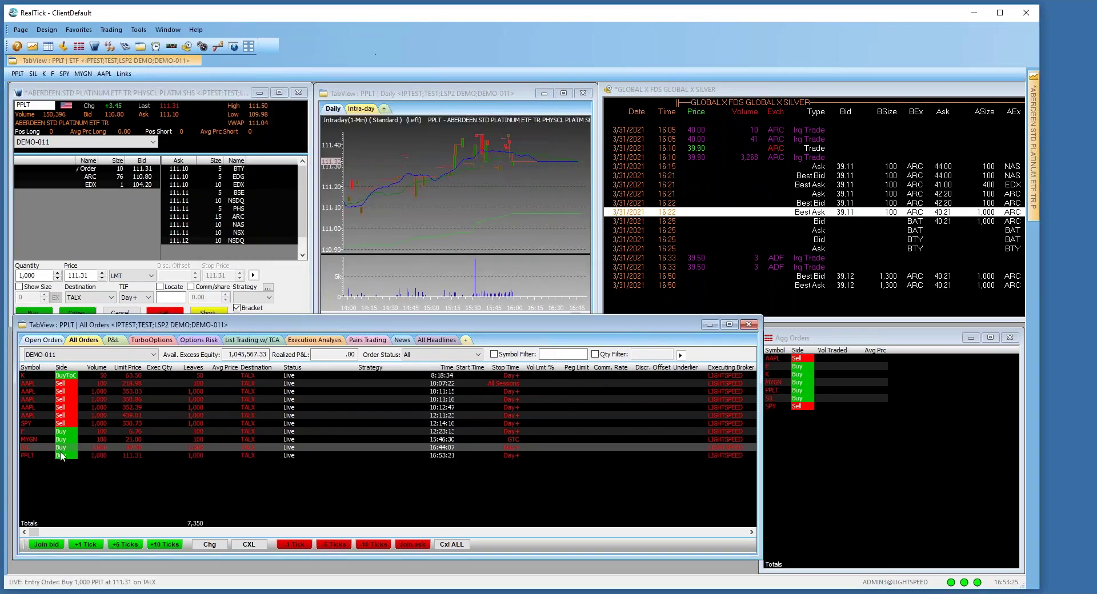
click(55, 339)
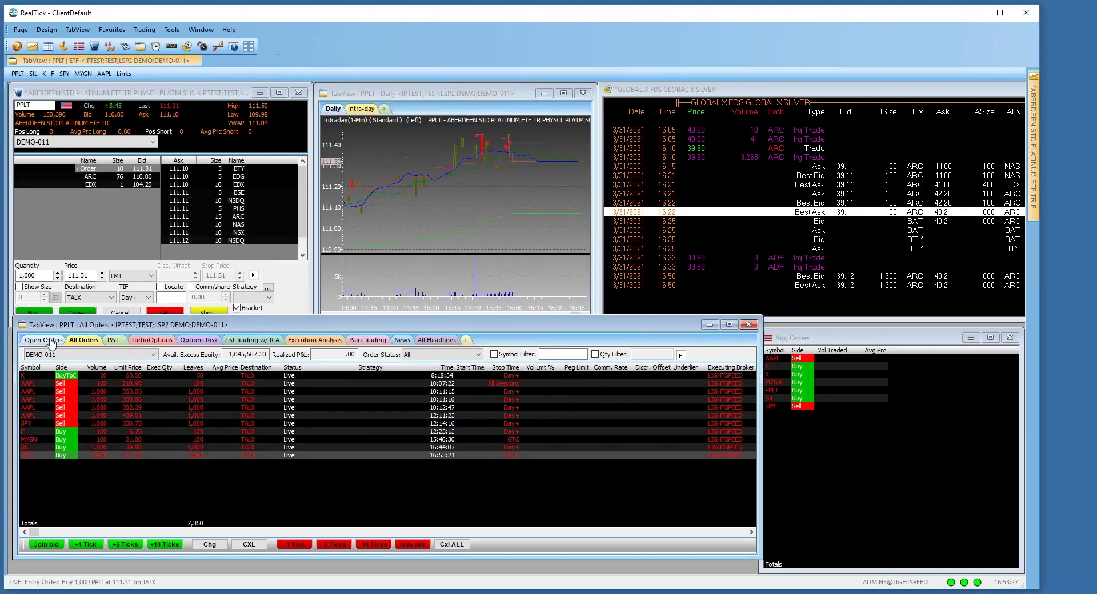
- Reopen the bracket order form and preview the saved strategies ".10 loss .15 profit" and "100 50.50"
click(270, 290)
click(270, 289)
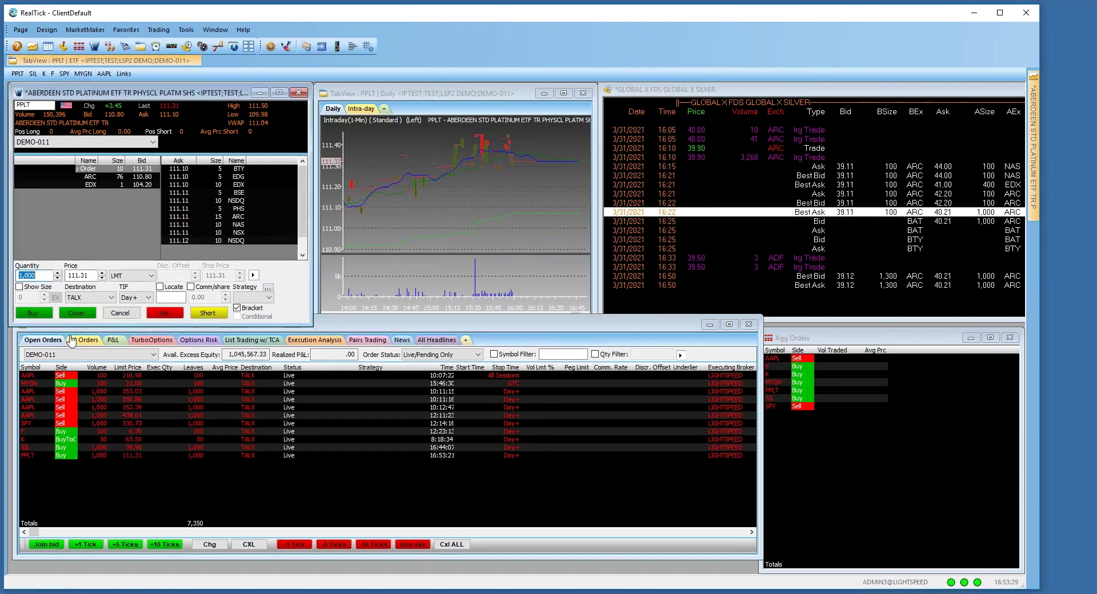
click(288, 281)
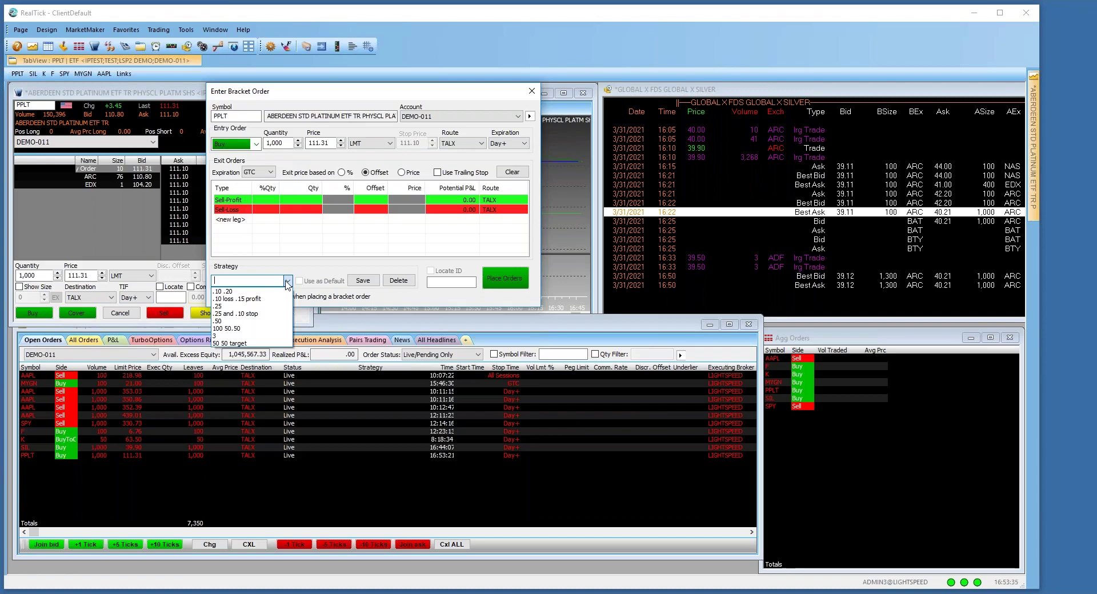
click(239, 299)
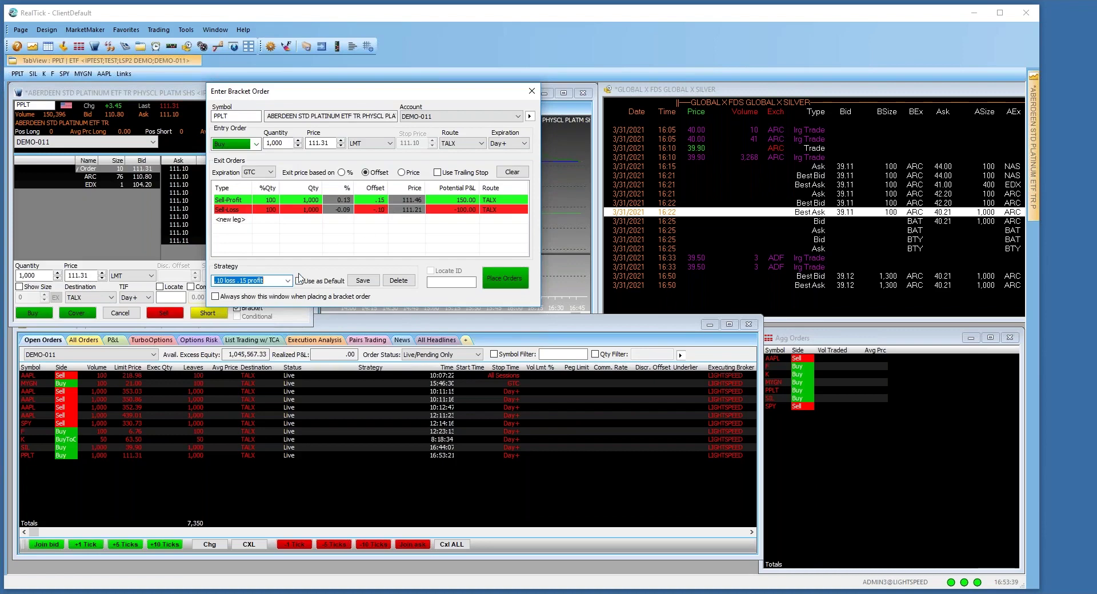
click(288, 281)
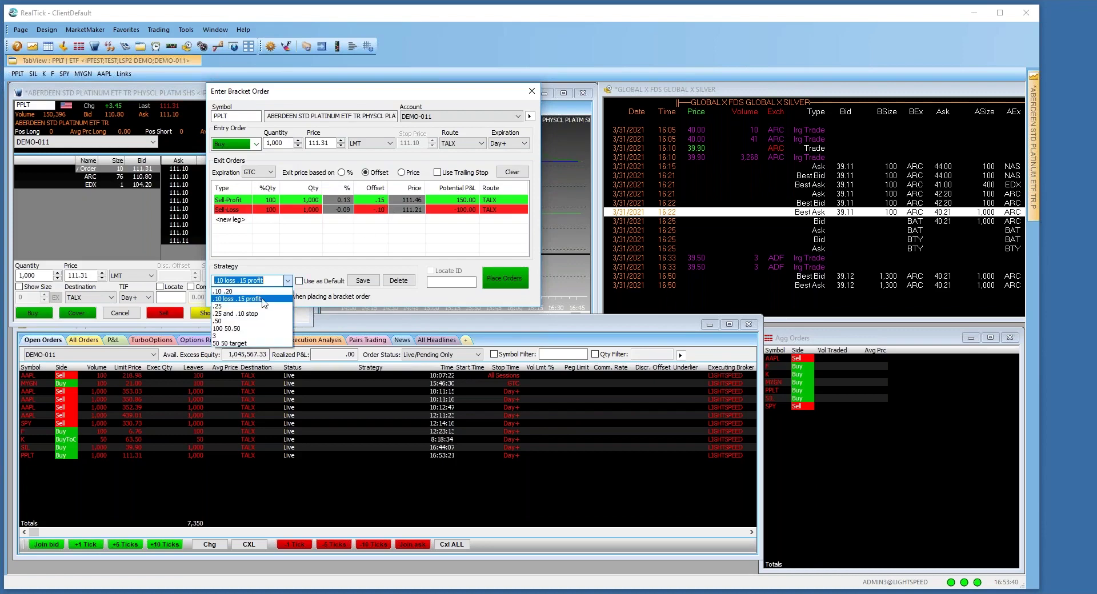
click(232, 333)
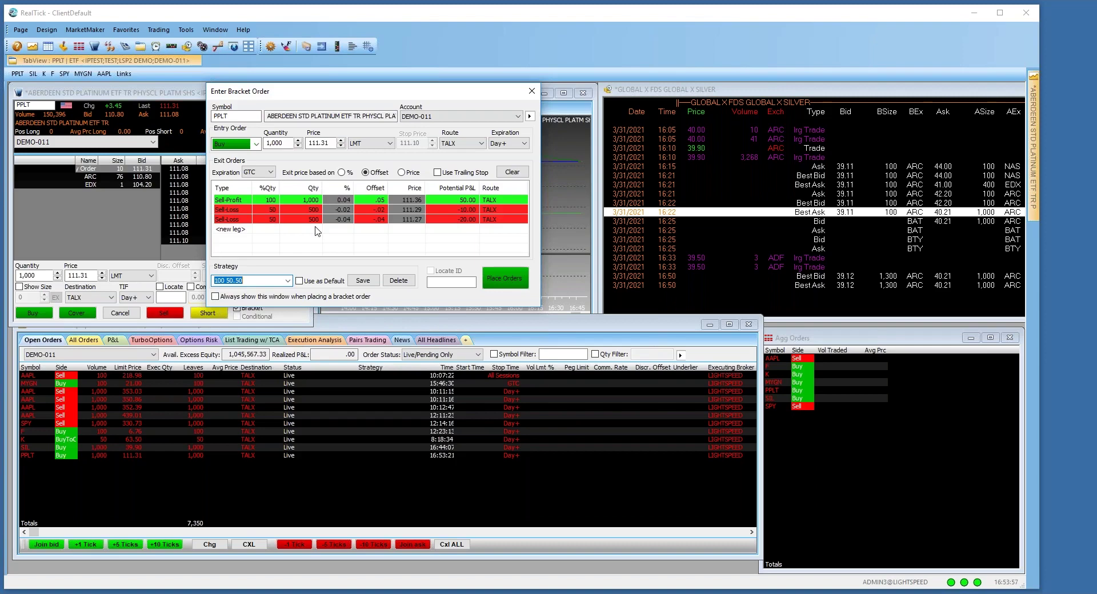
- Preview the saved bracket strategies "50 50 target", ".50" and "3" to compare their exit legs
click(287, 280)
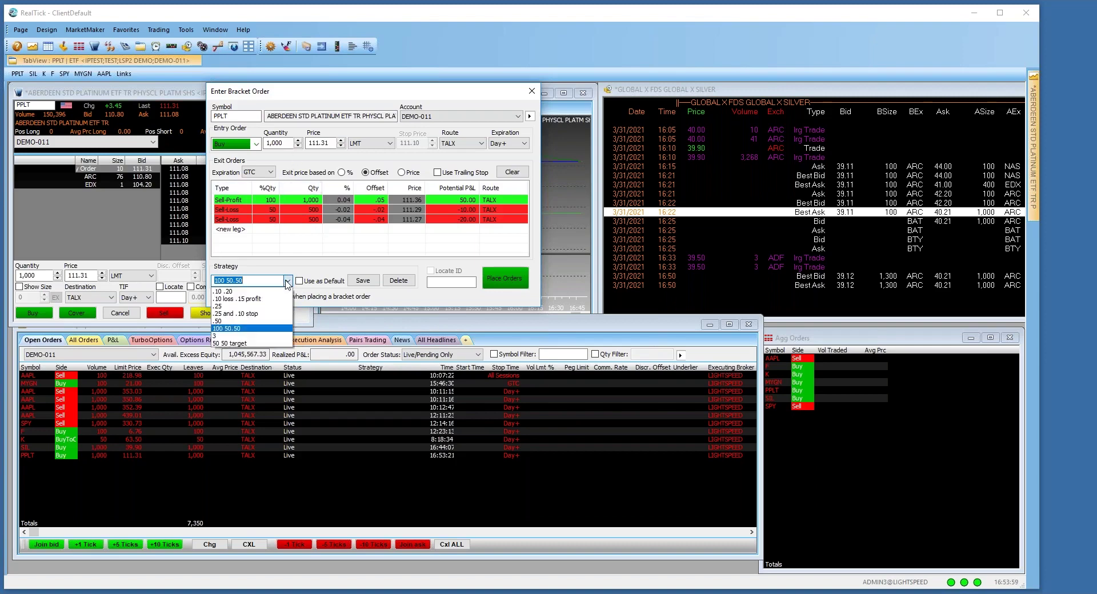
click(232, 344)
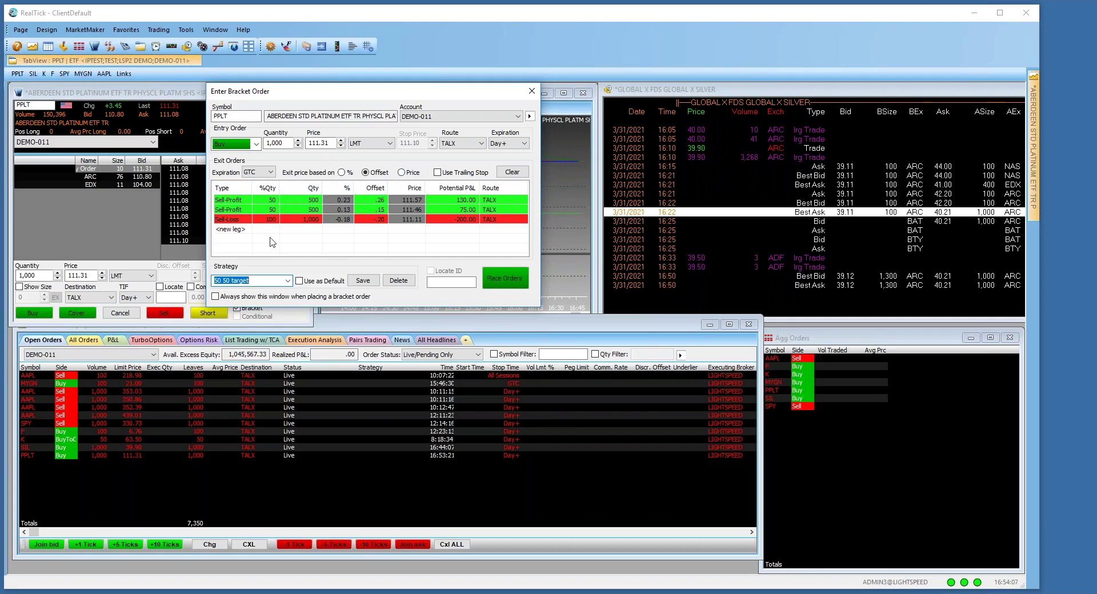
click(288, 281)
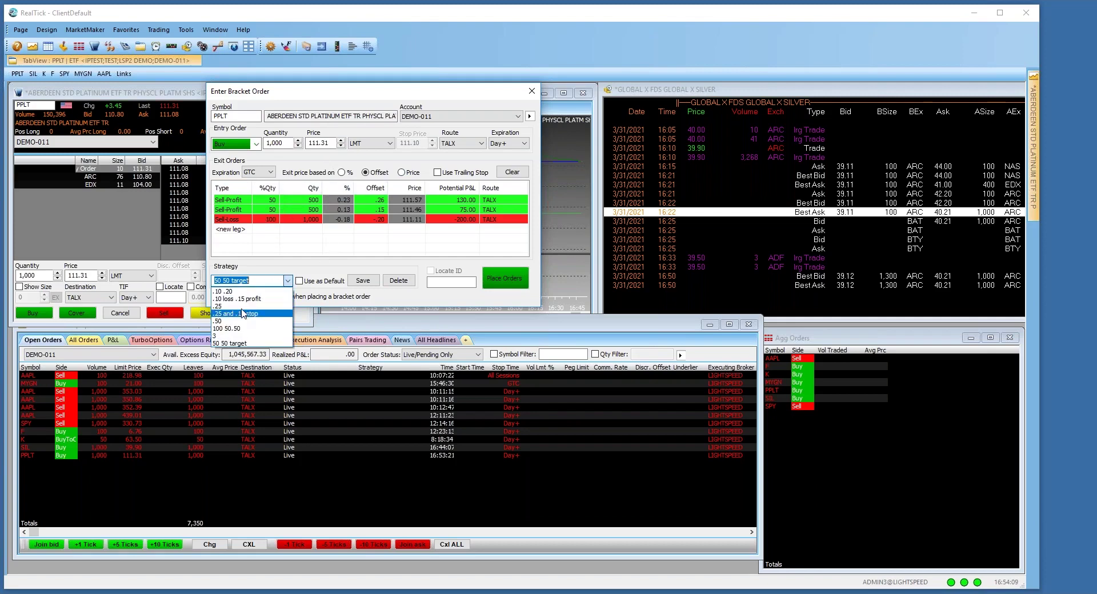
click(228, 322)
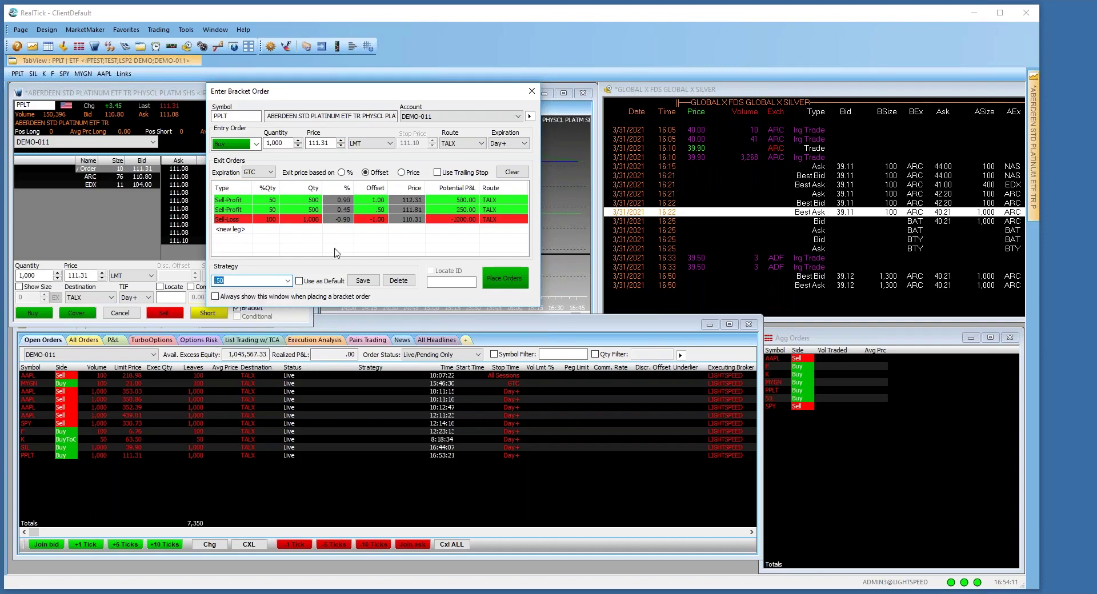
click(287, 281)
click(228, 337)
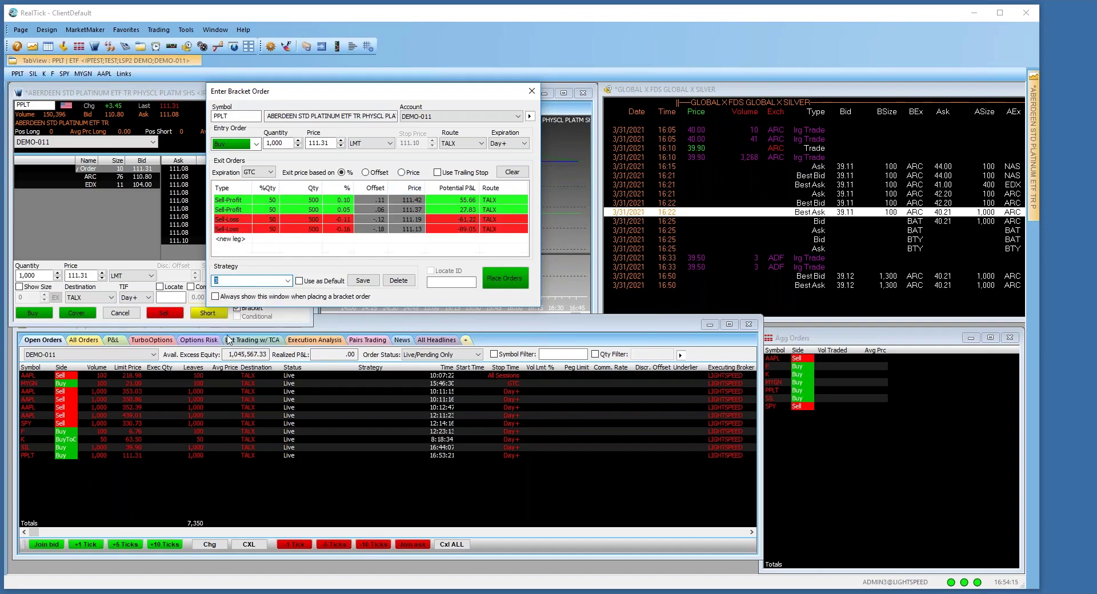
- Preview the saved ".25" bracket strategy and close the bracket order form without placing an order
click(287, 280)
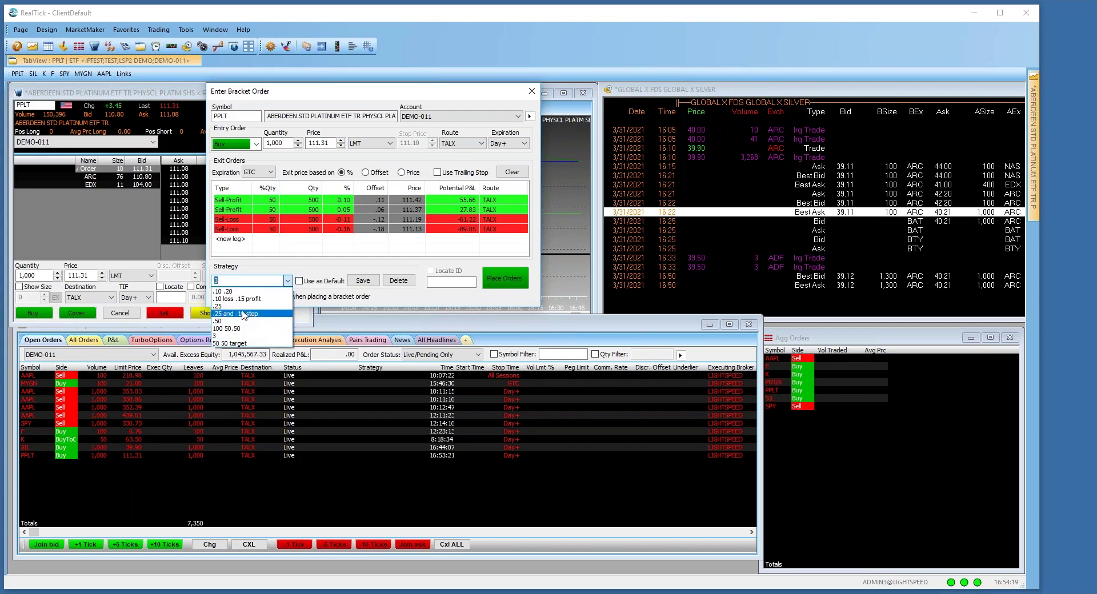
click(235, 307)
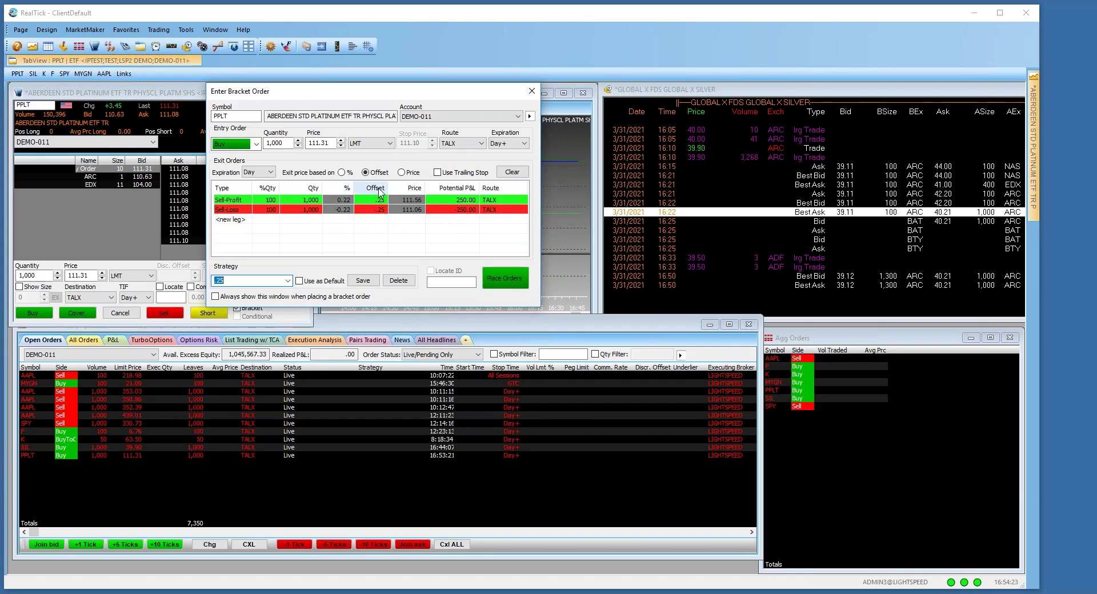
click(531, 90)
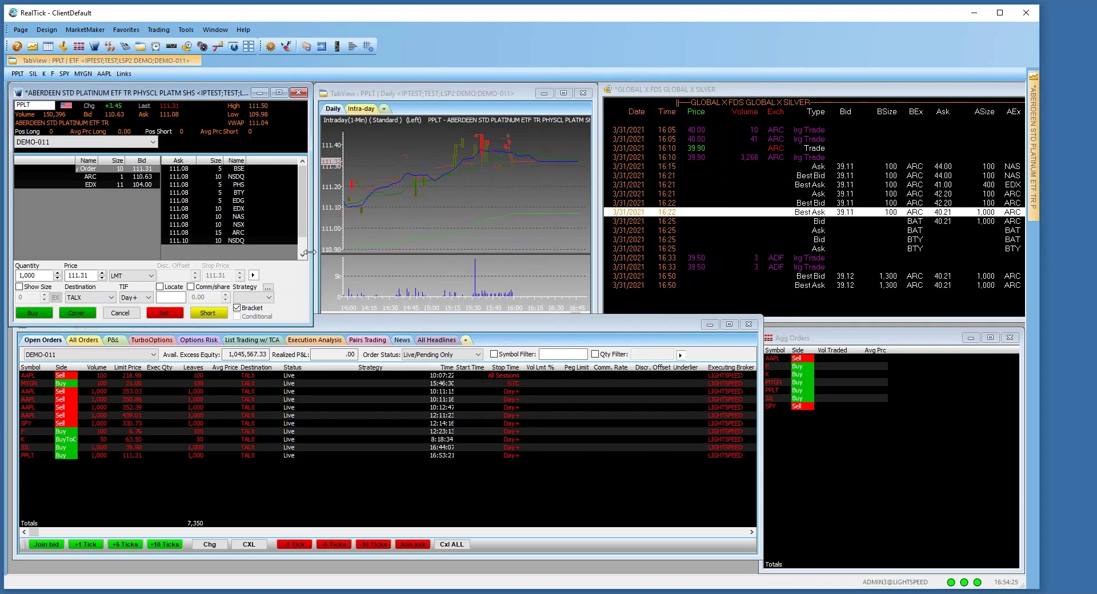
- Choose the .25 strategy in the PPLT order entry, try to submit the buy bracket order directly, and dismiss the resulting dialog
click(269, 299)
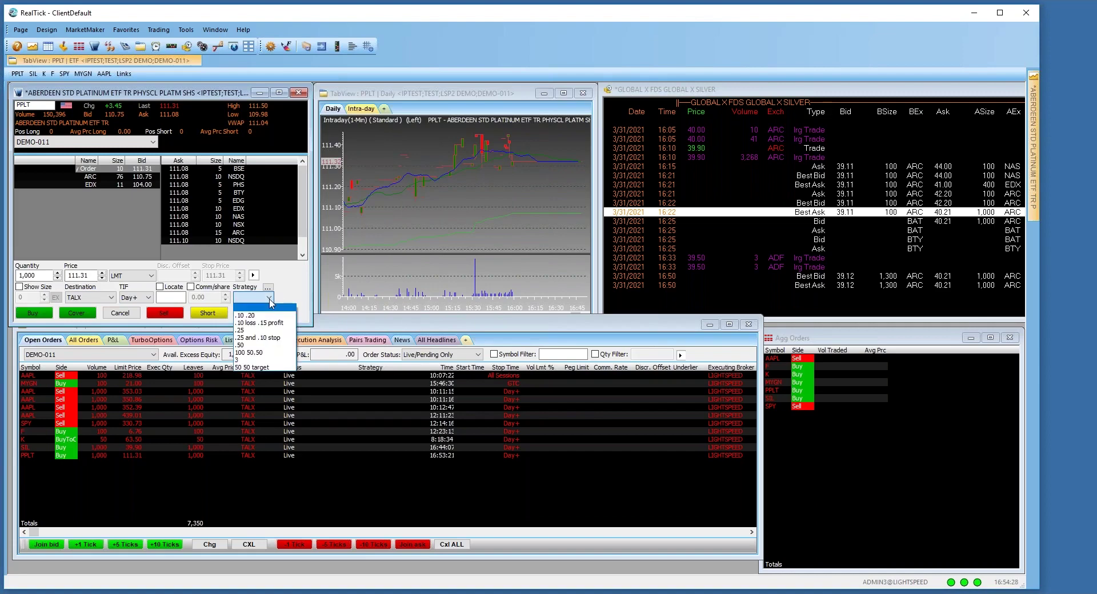
click(256, 337)
click(34, 313)
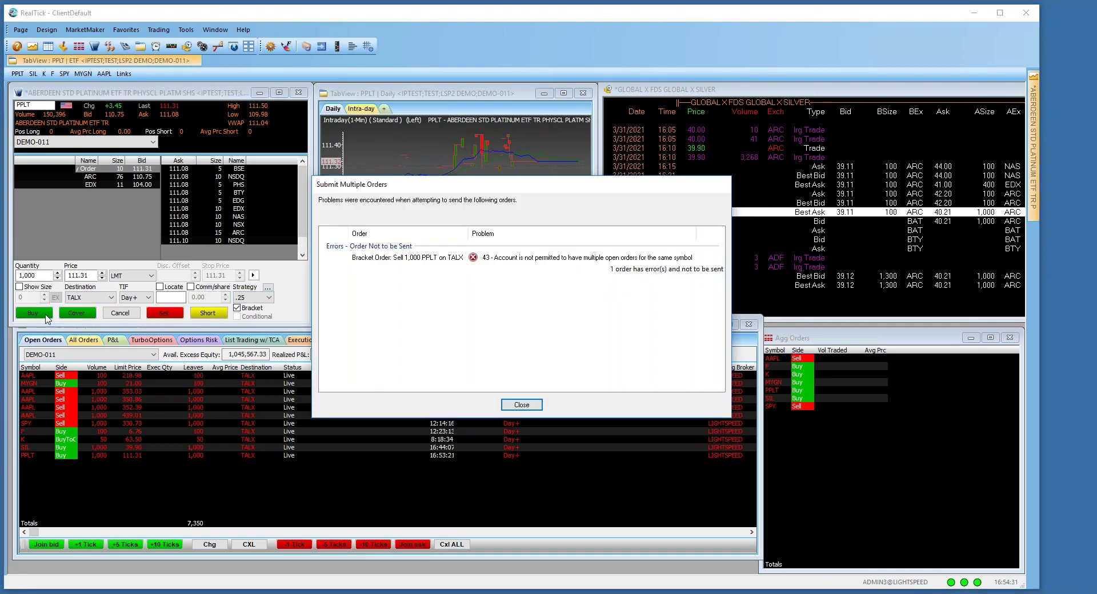
click(523, 405)
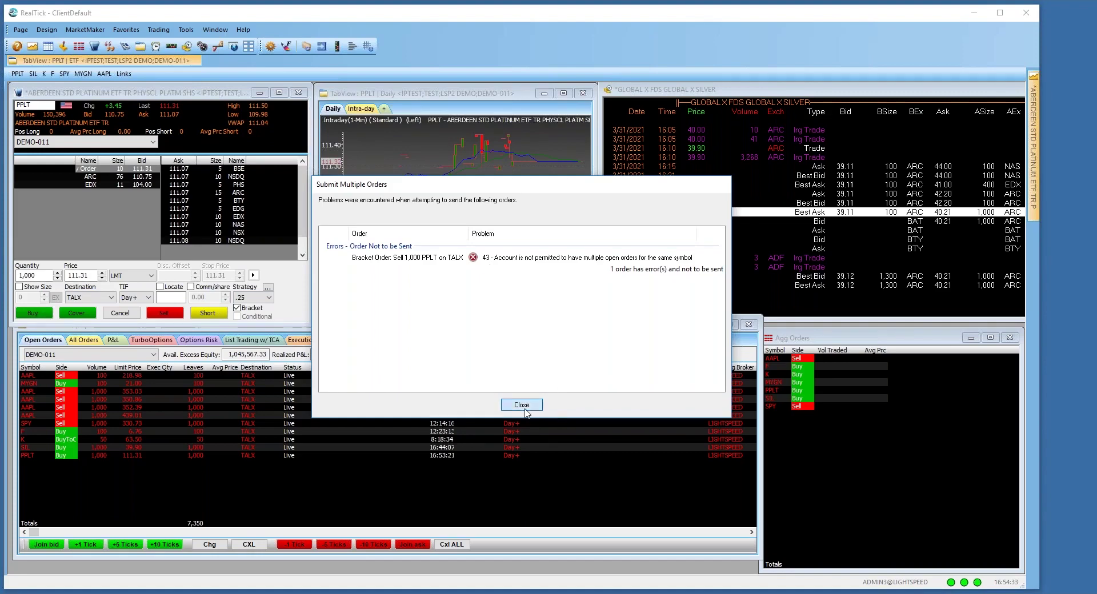
- Load GDX from the Metals section of the ETF watchlist into the linked windows and return to the Open Orders window
double_click(24, 105)
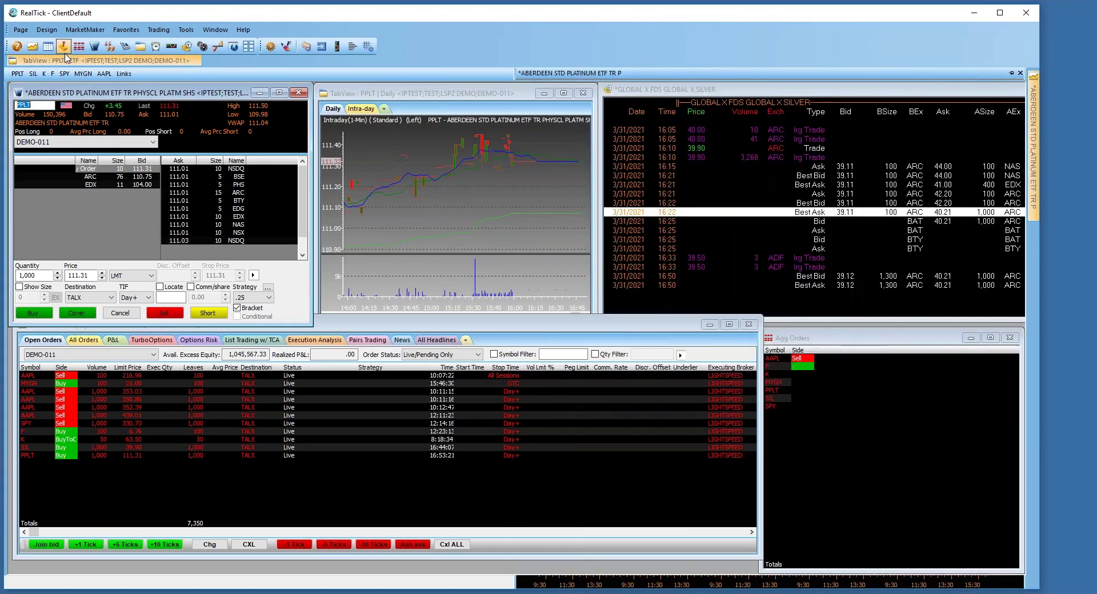
mouse_move(63, 63)
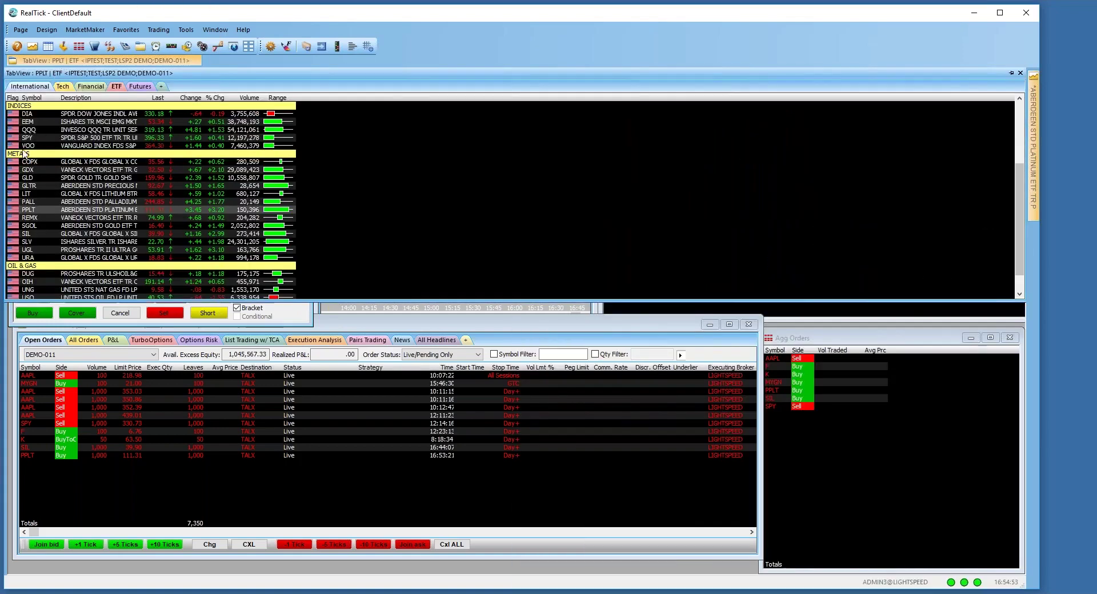
double_click(25, 169)
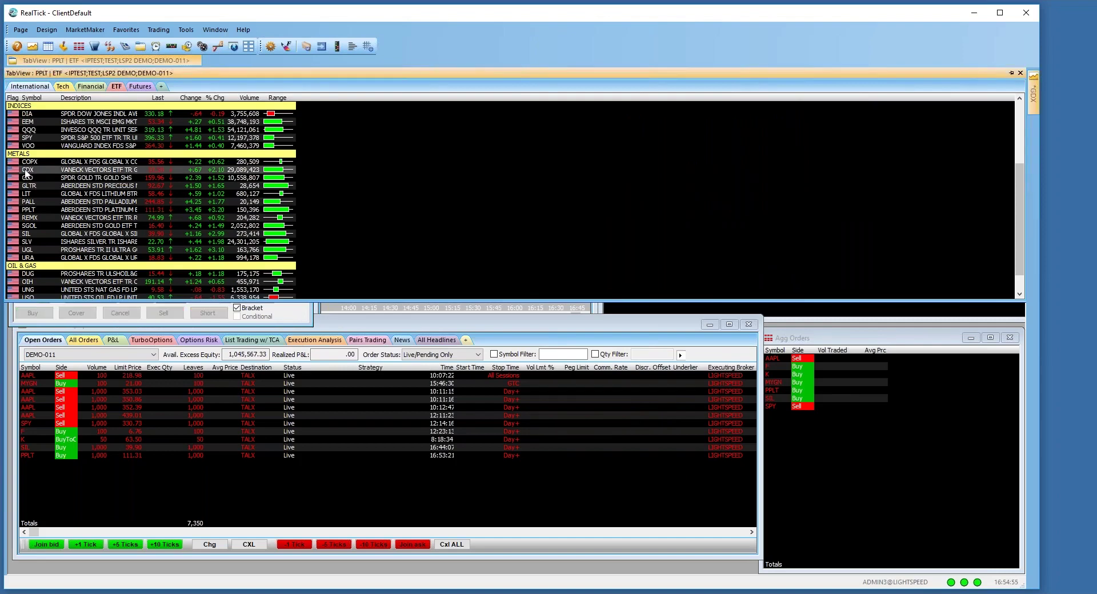
key(Return)
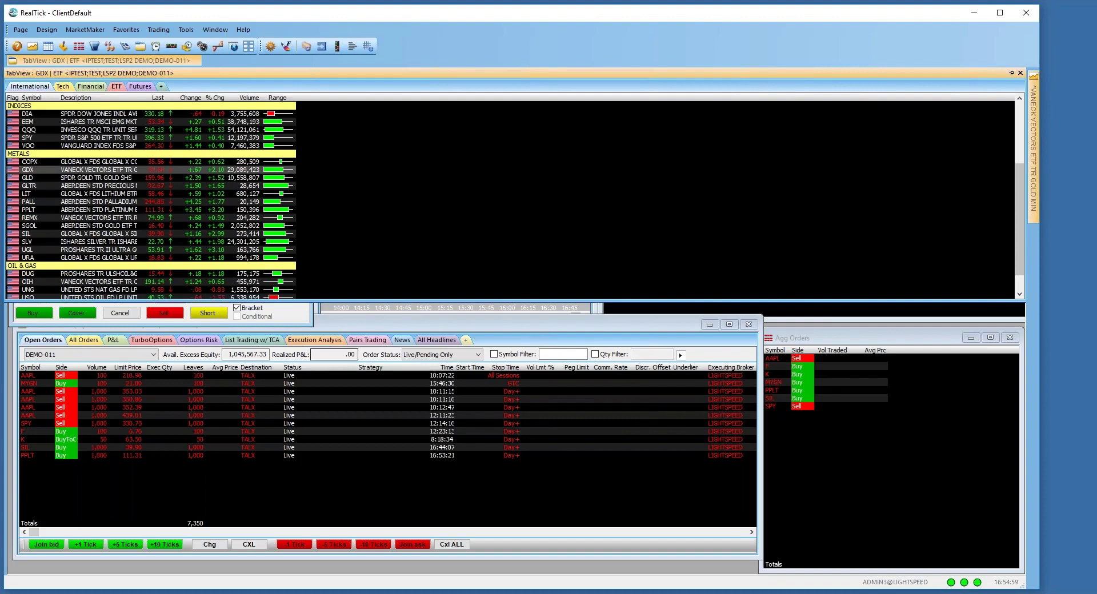
click(466, 421)
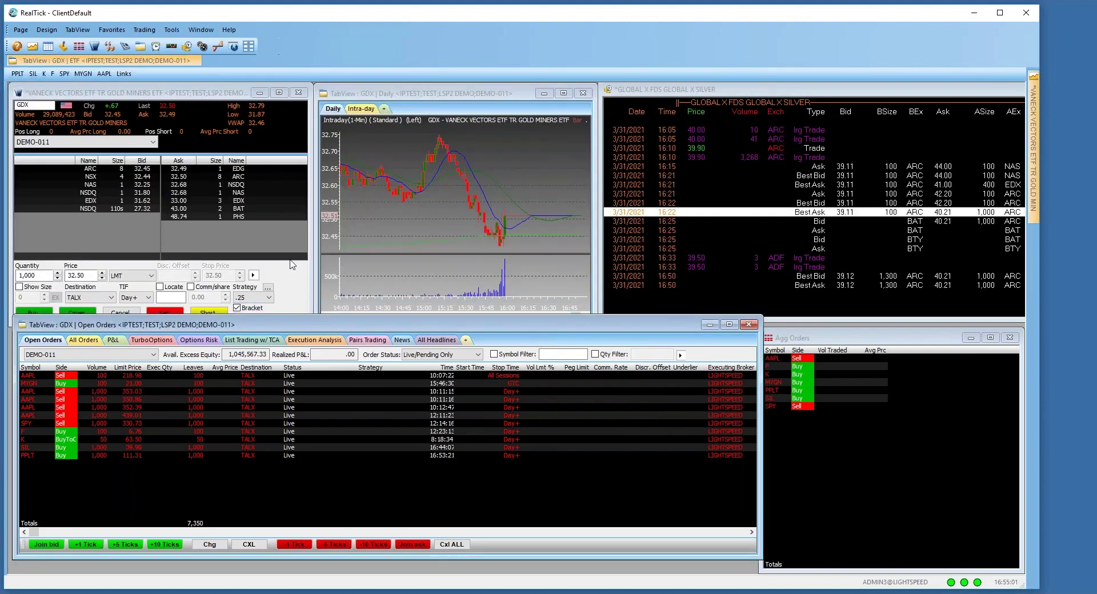
- Submit a GDX buy order with the .25 bracket strategy to preview its confirmation, cancel it and turn off the Bracket option
click(264, 298)
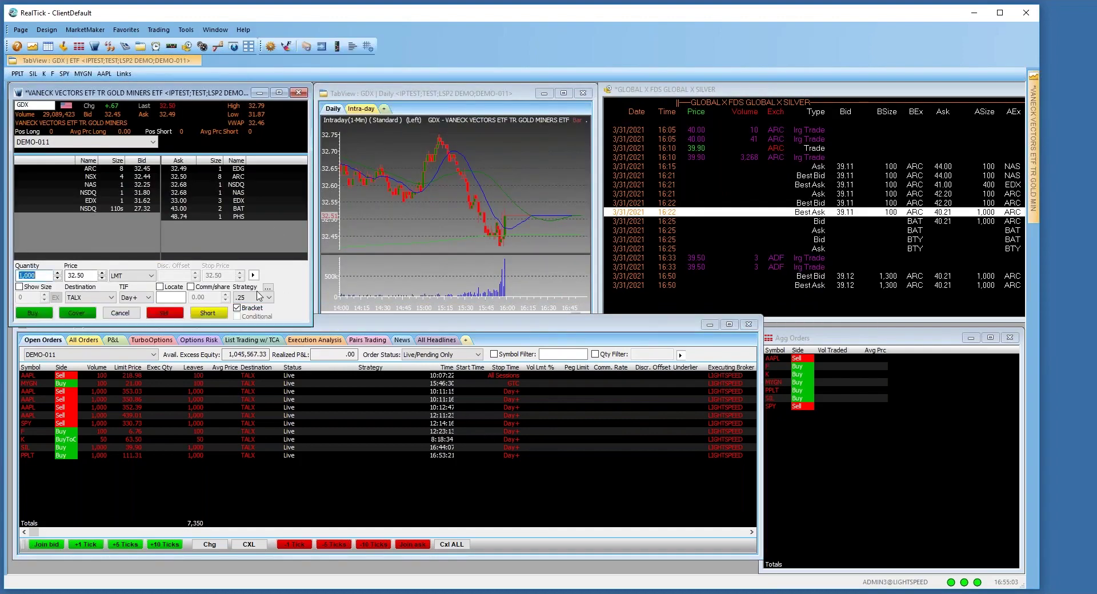
click(243, 330)
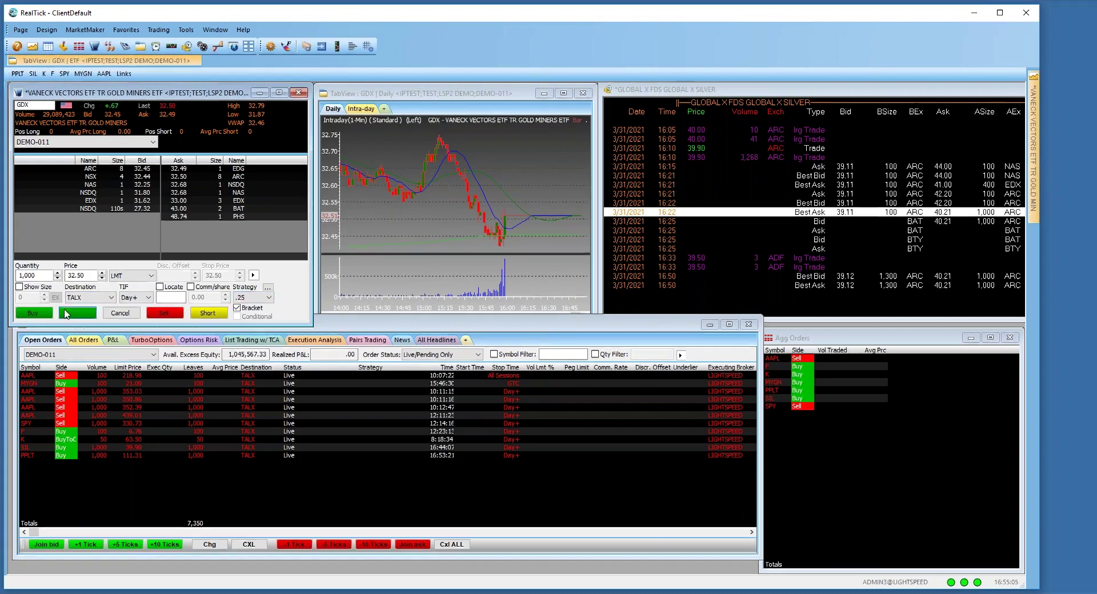
click(30, 314)
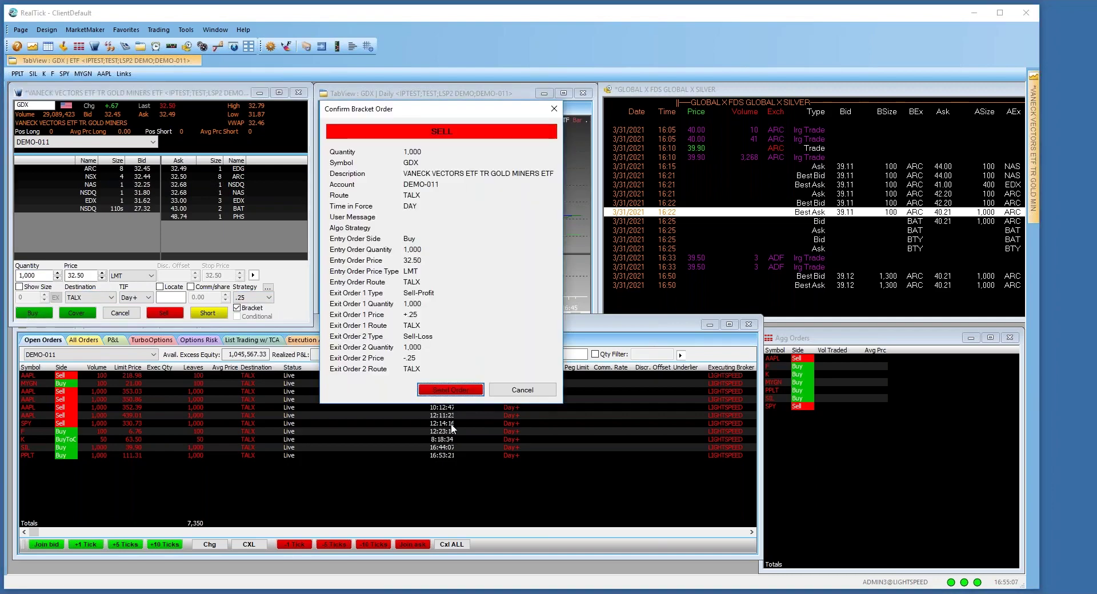
drag(474, 116, 492, 111)
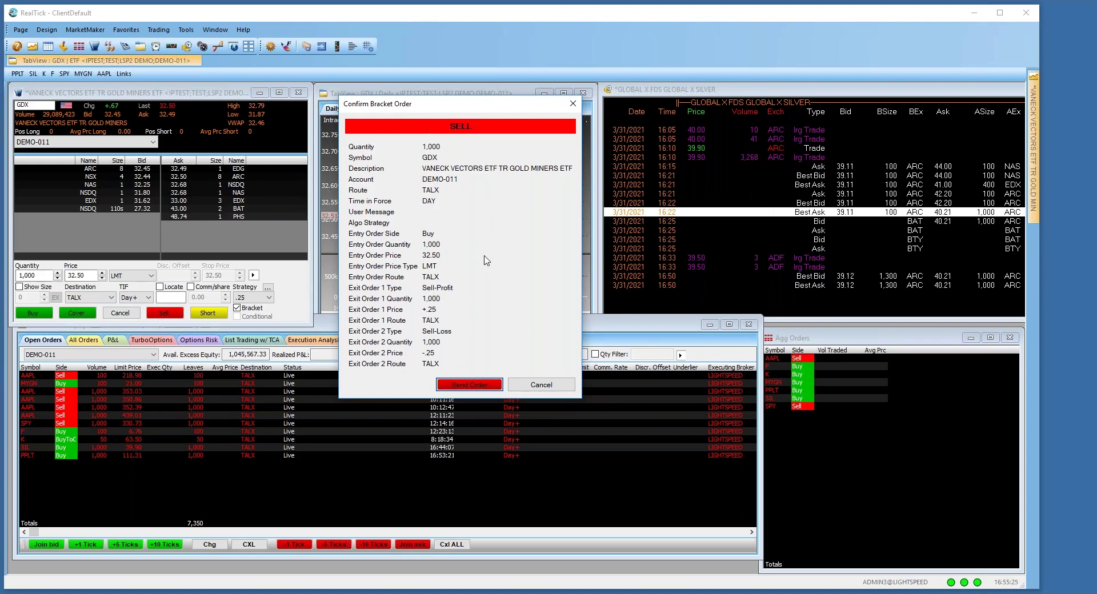
click(538, 385)
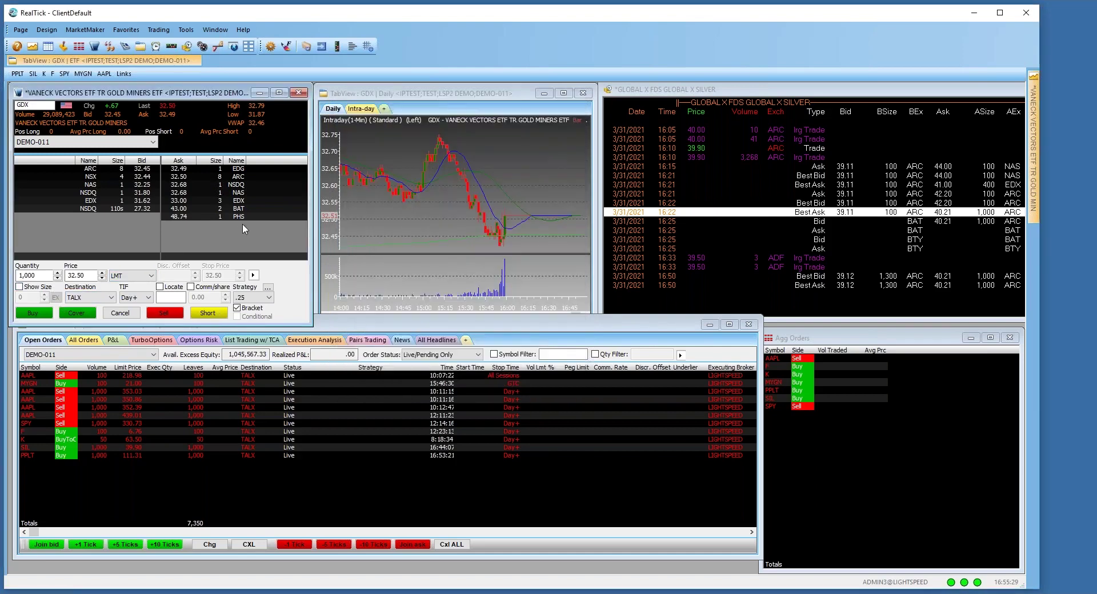
click(238, 308)
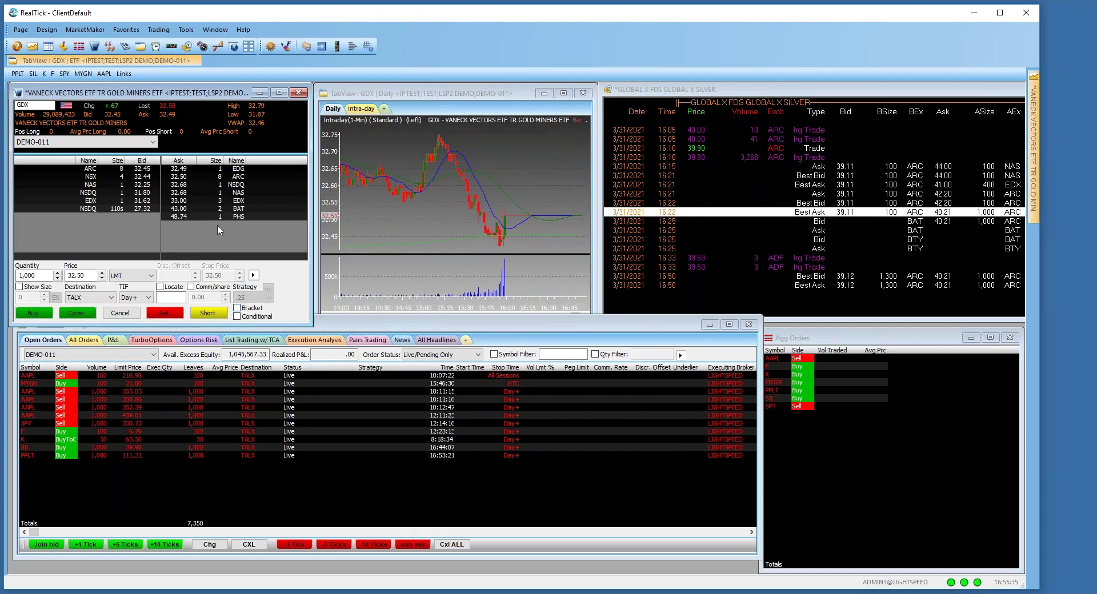
- Show the All Orders list, switch to the P&L positions and load EDAP into the linked windows
click(84, 340)
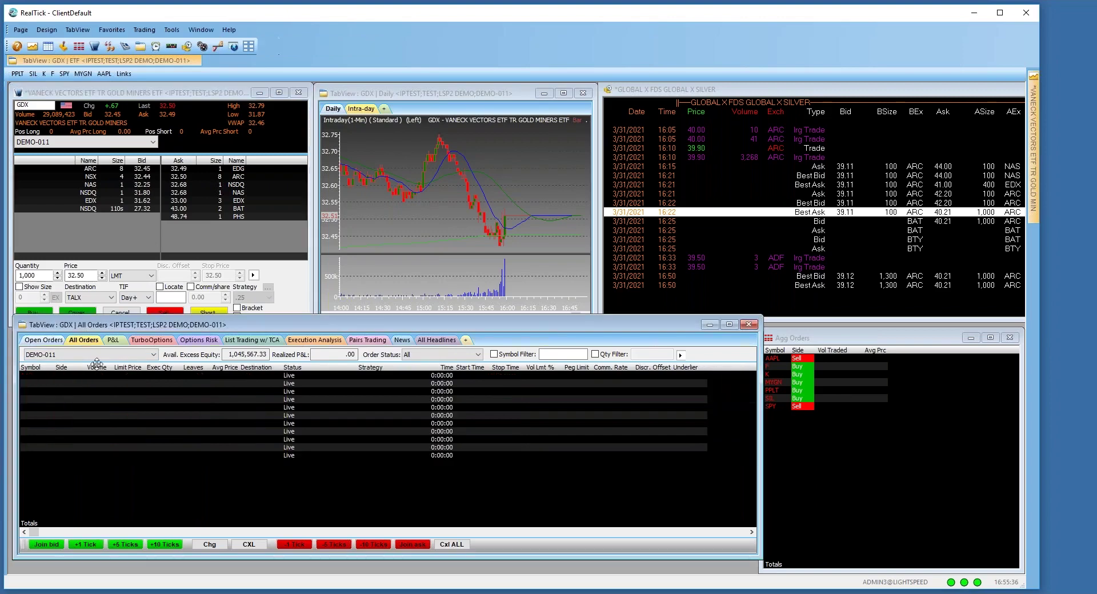
click(113, 340)
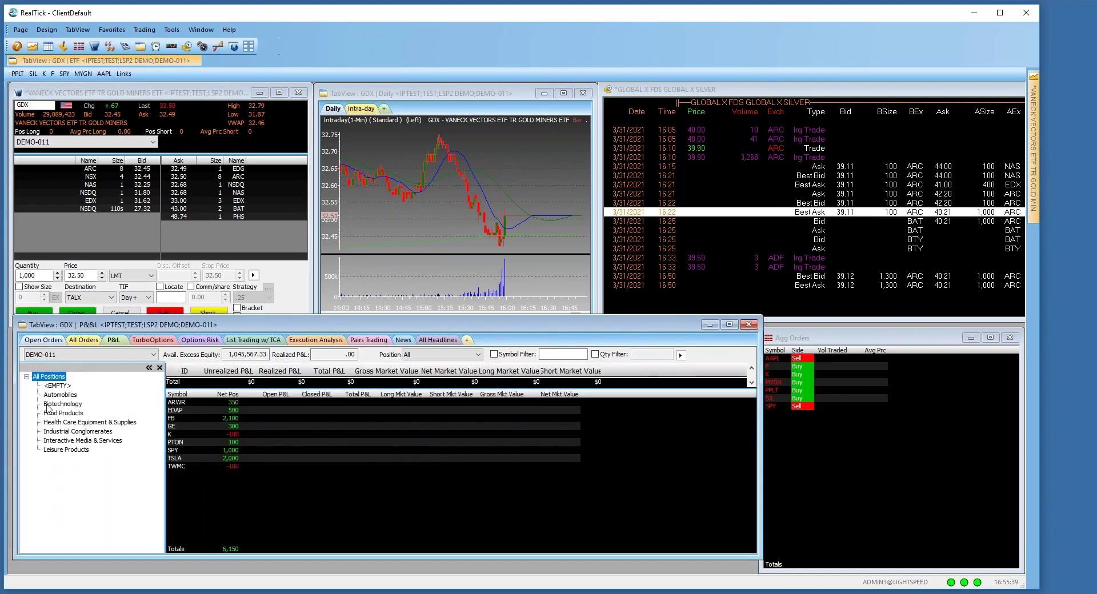
click(195, 410)
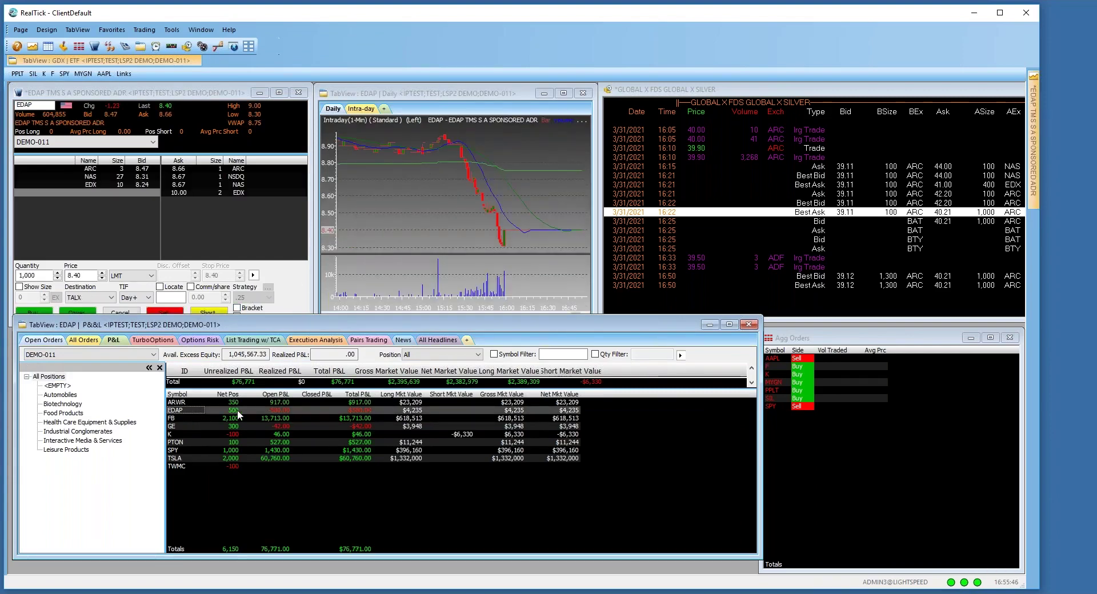
- Change the EDAP order entry to the OCO system order form
click(281, 281)
click(253, 276)
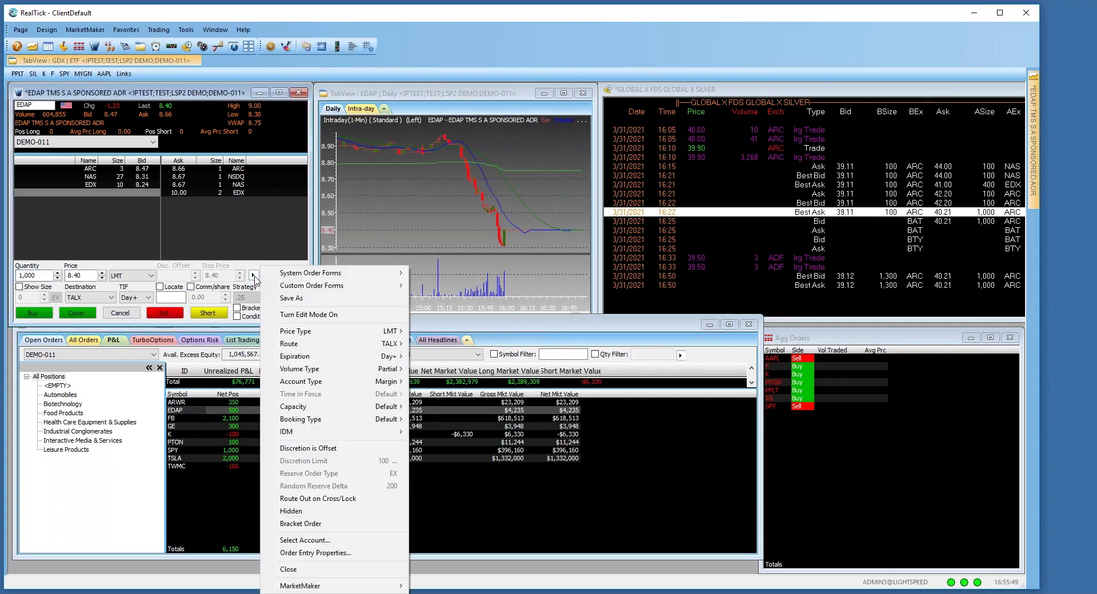
mouse_move(340, 274)
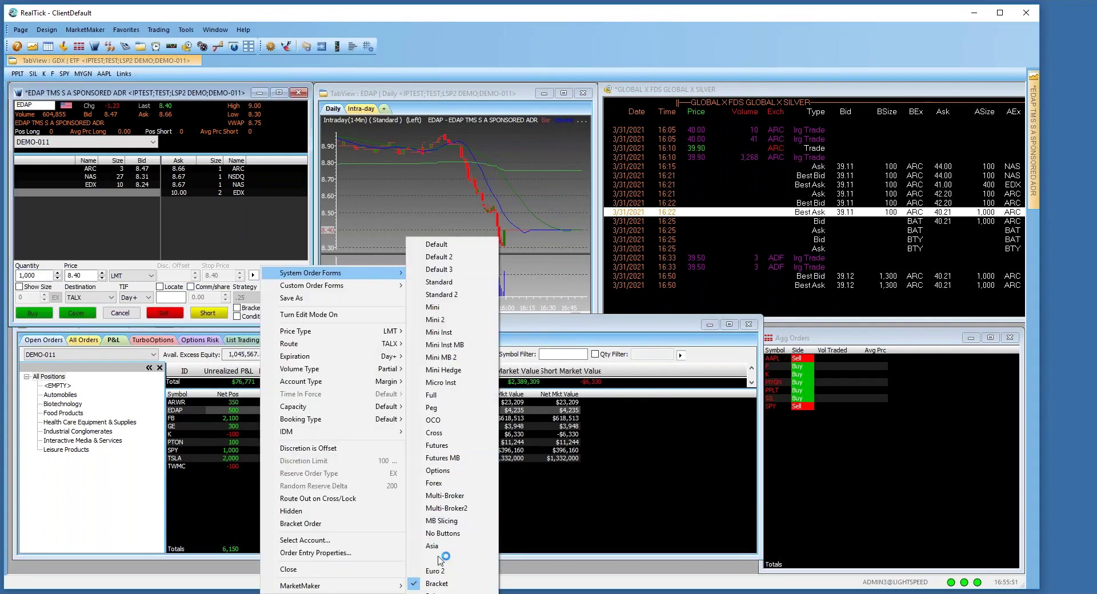
click(434, 420)
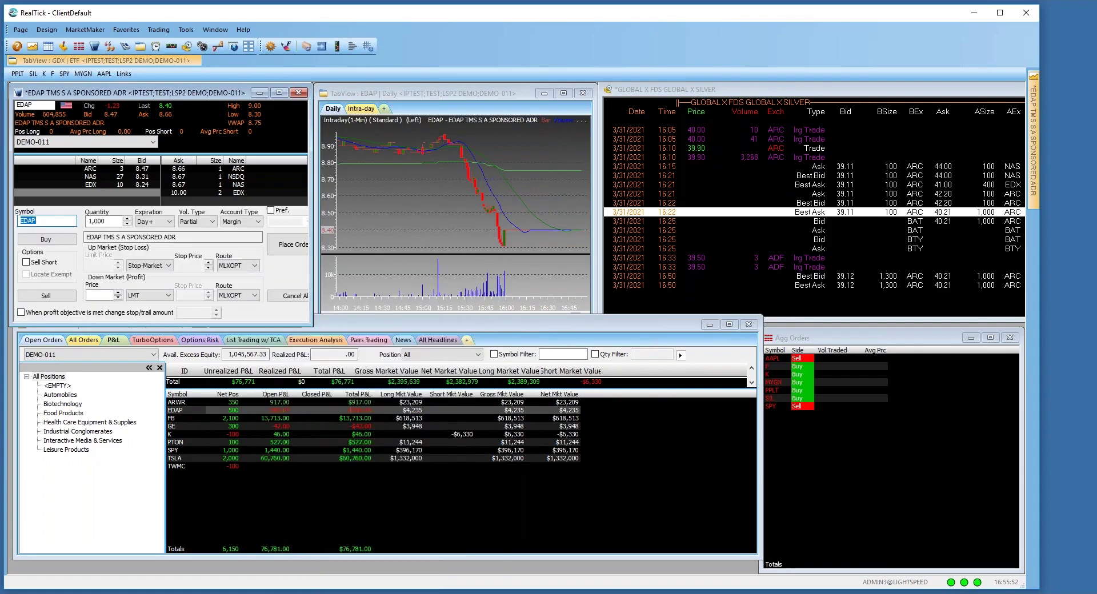
- Place an OCO sell order for 1,000 EDAP with an 8.60 profit limit and an 8.20 stop-market, and confirm it
click(64, 294)
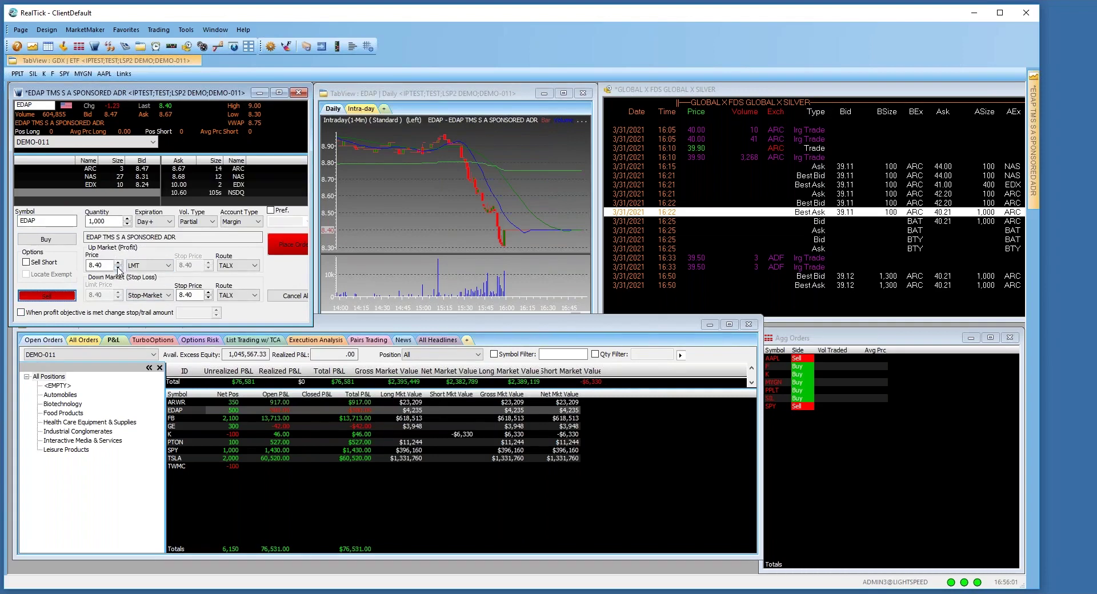
click(118, 263)
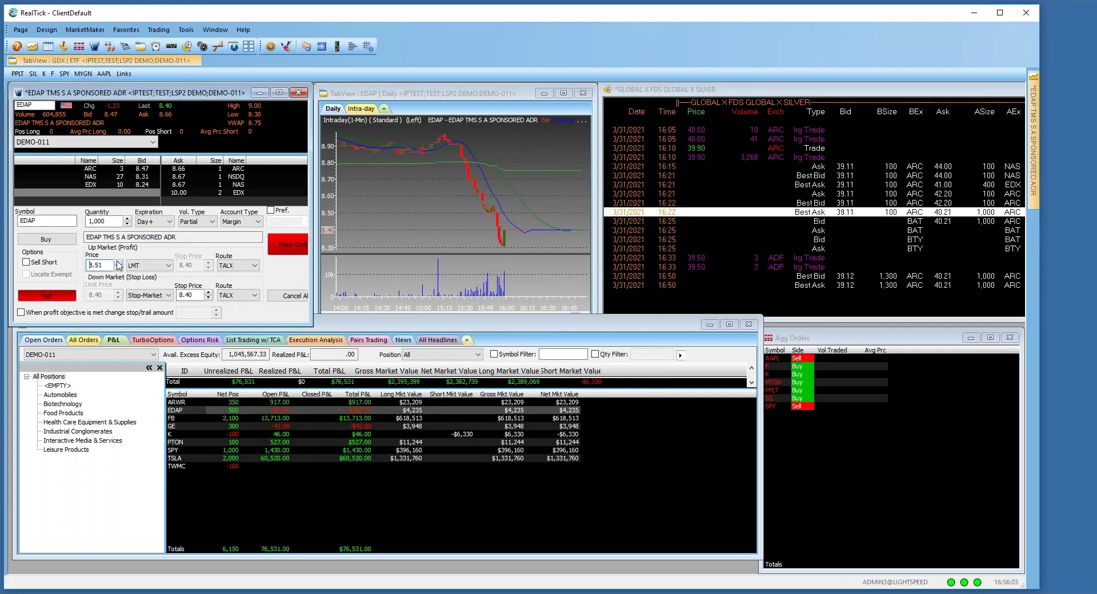
click(118, 263)
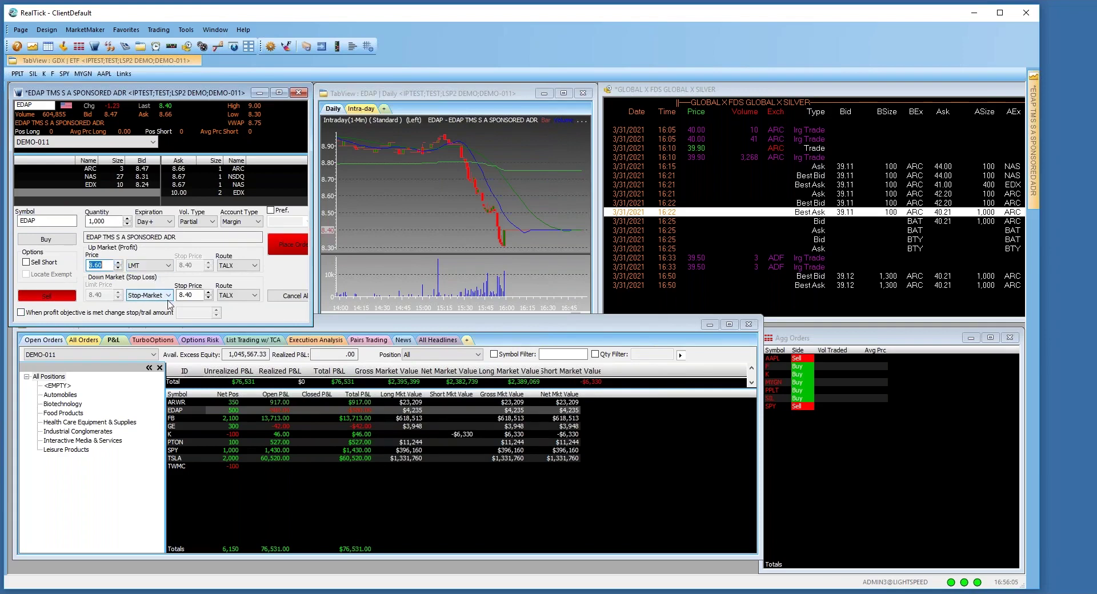
click(209, 298)
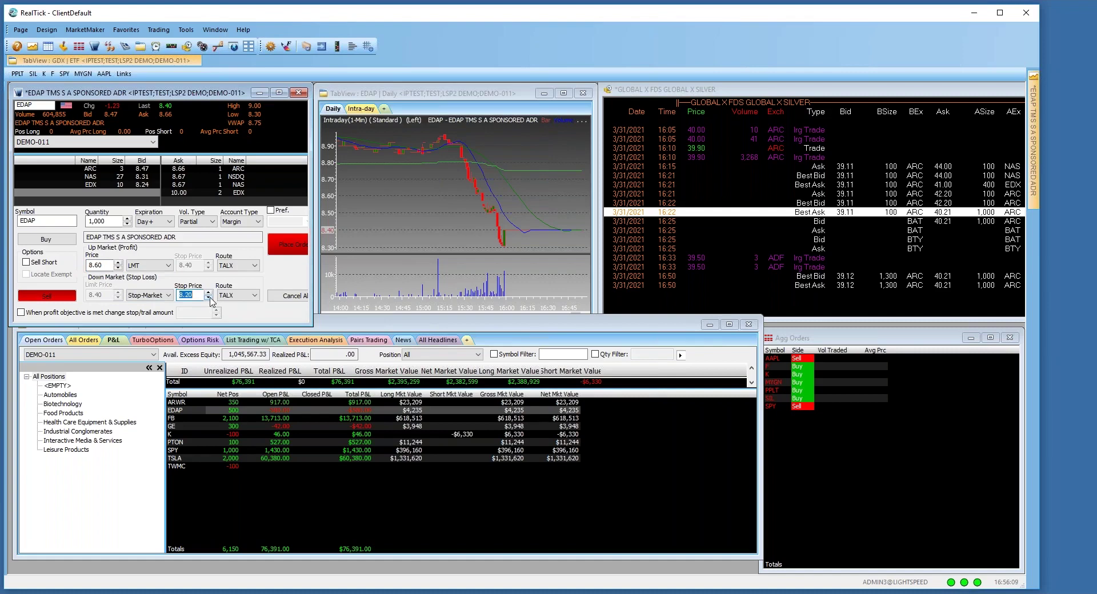
key(Return)
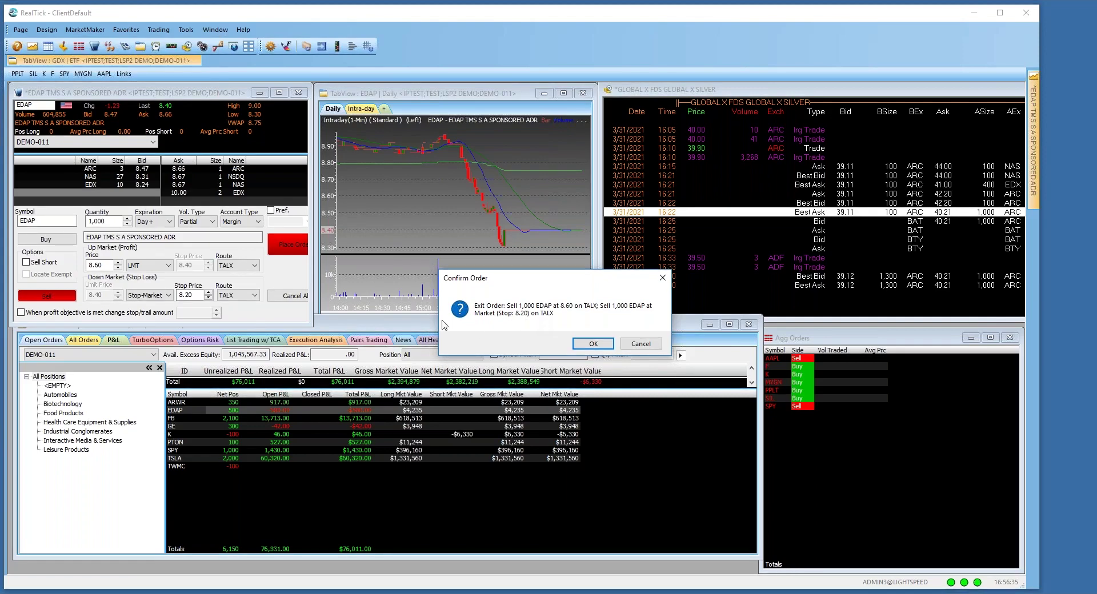
click(593, 344)
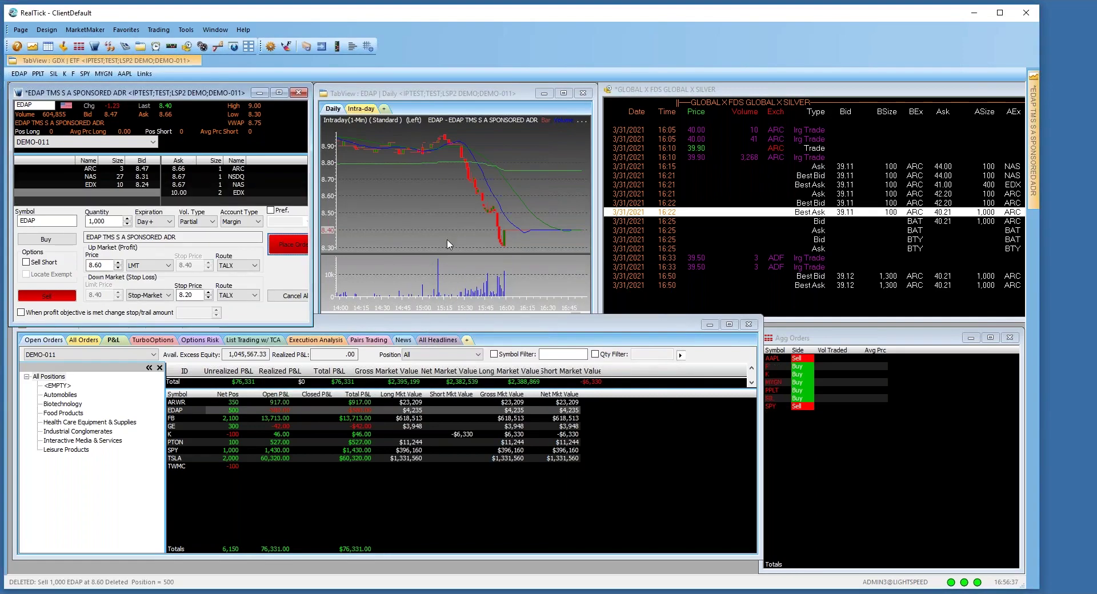
- Turn on Show Orders for the EDAP intraday chart and recheck its display attributes
right_click(413, 187)
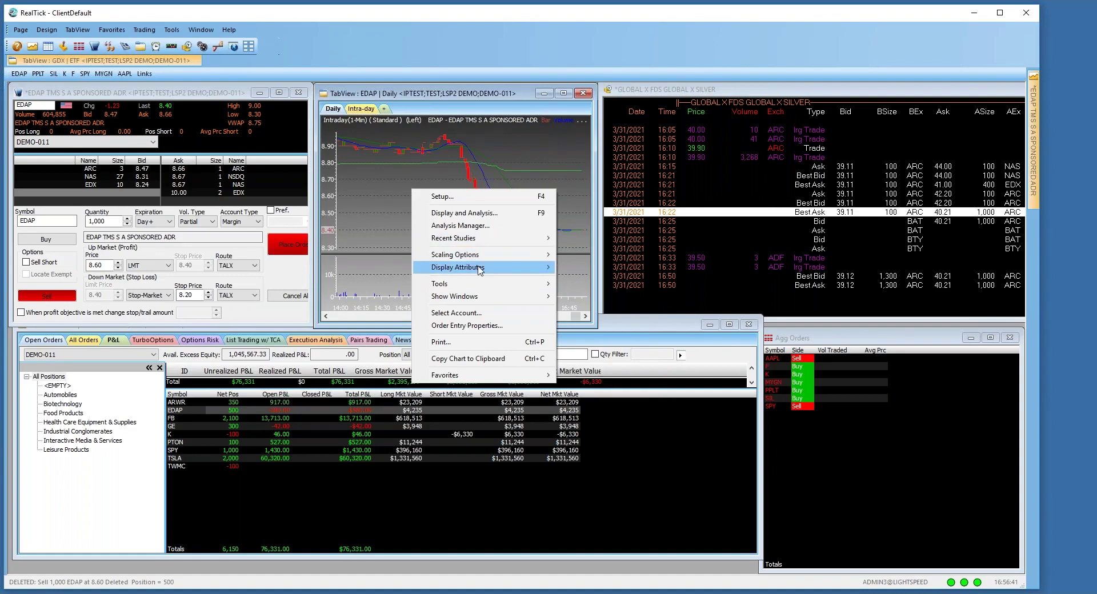
mouse_move(480, 270)
click(594, 305)
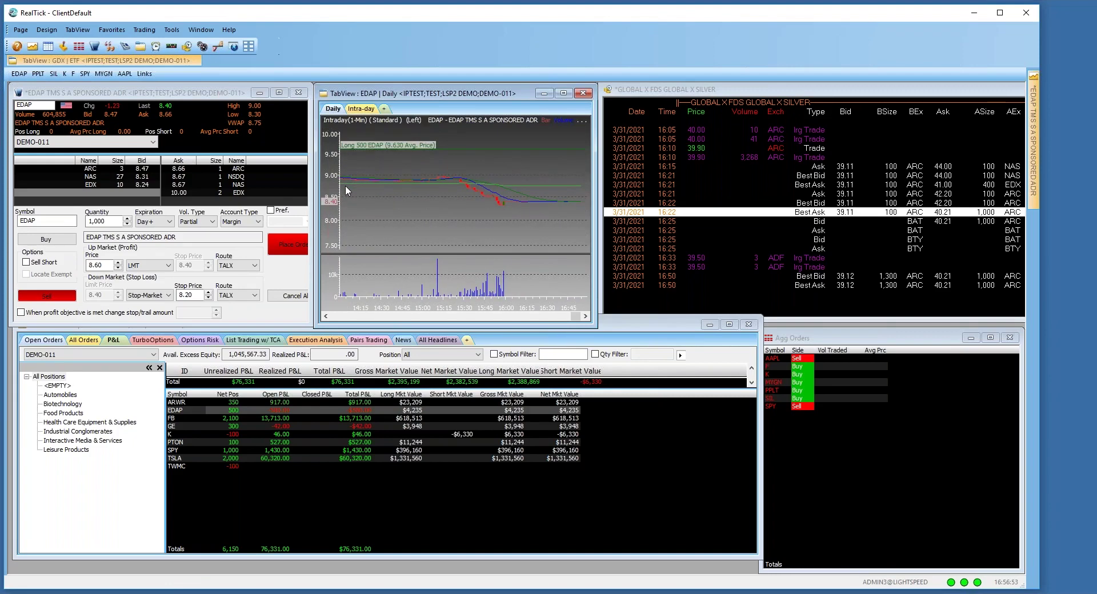
scroll(345, 185, down, 1)
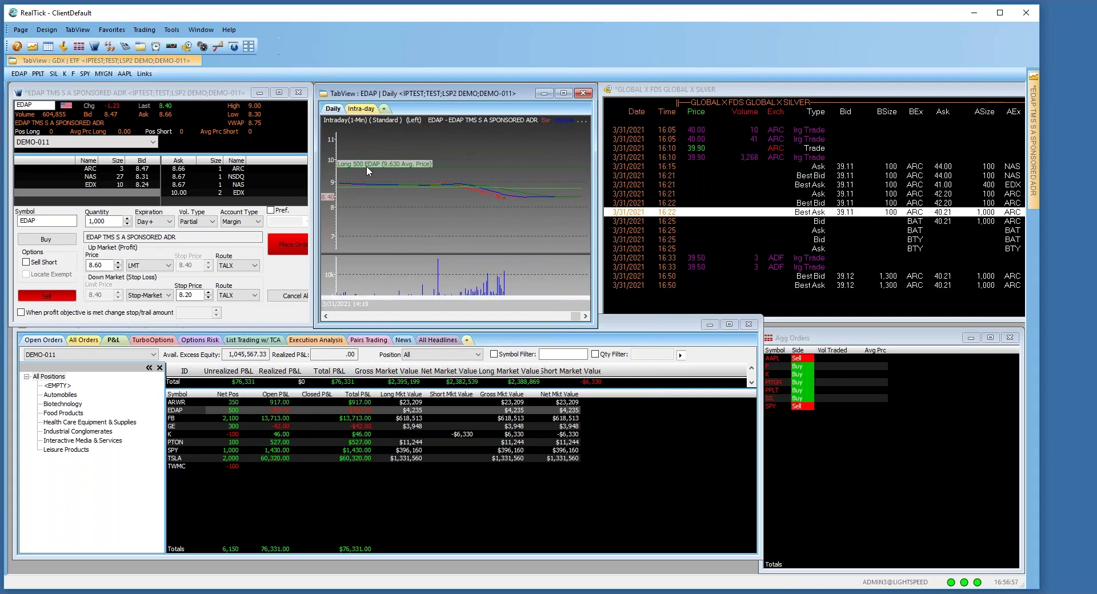
right_click(408, 217)
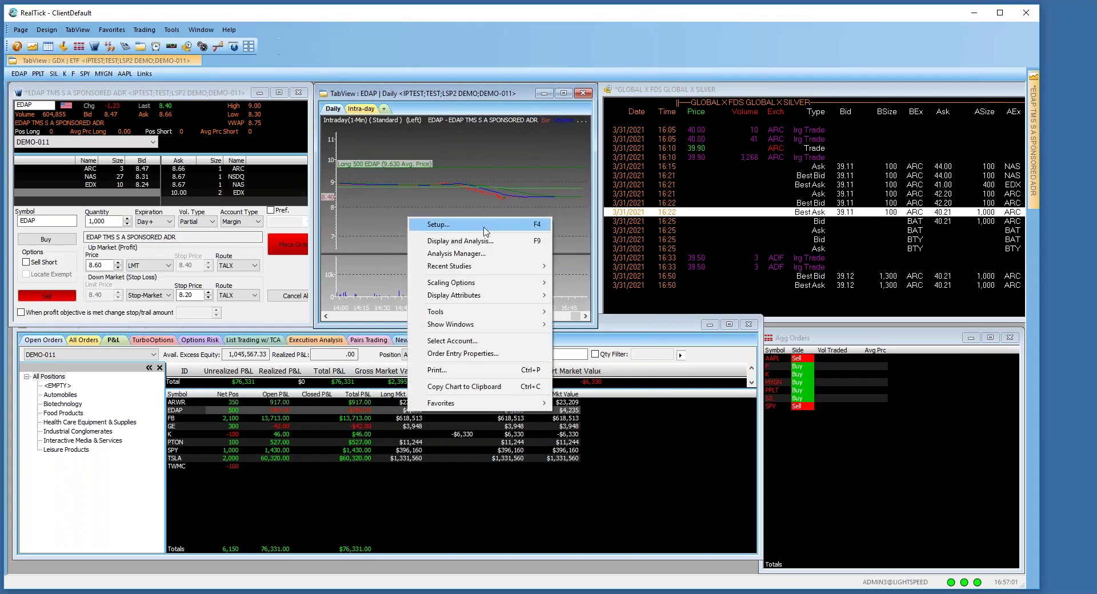
mouse_move(458, 298)
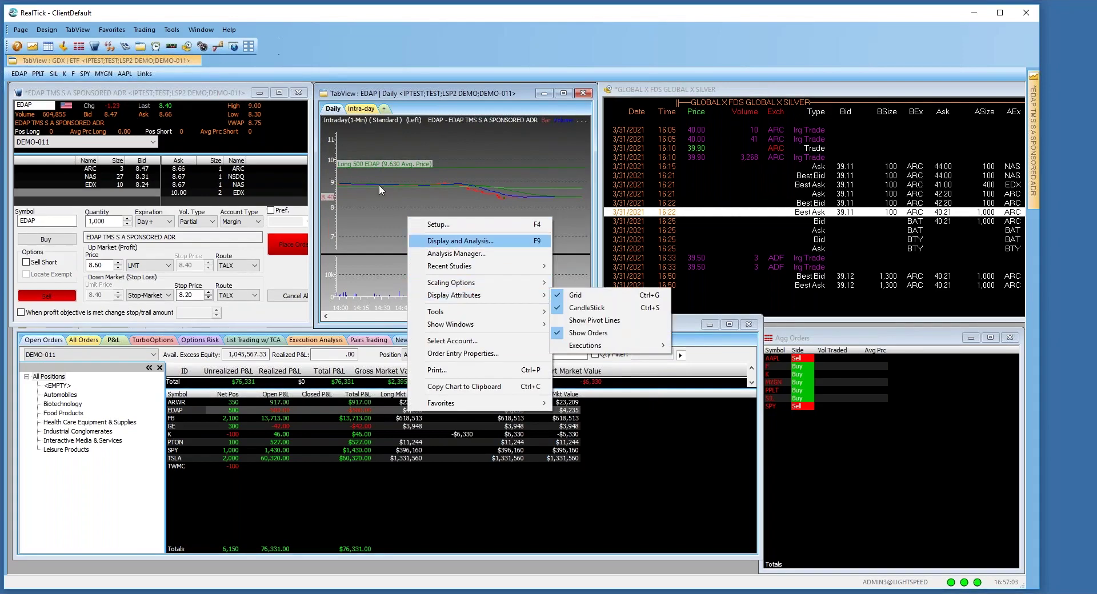
click(371, 247)
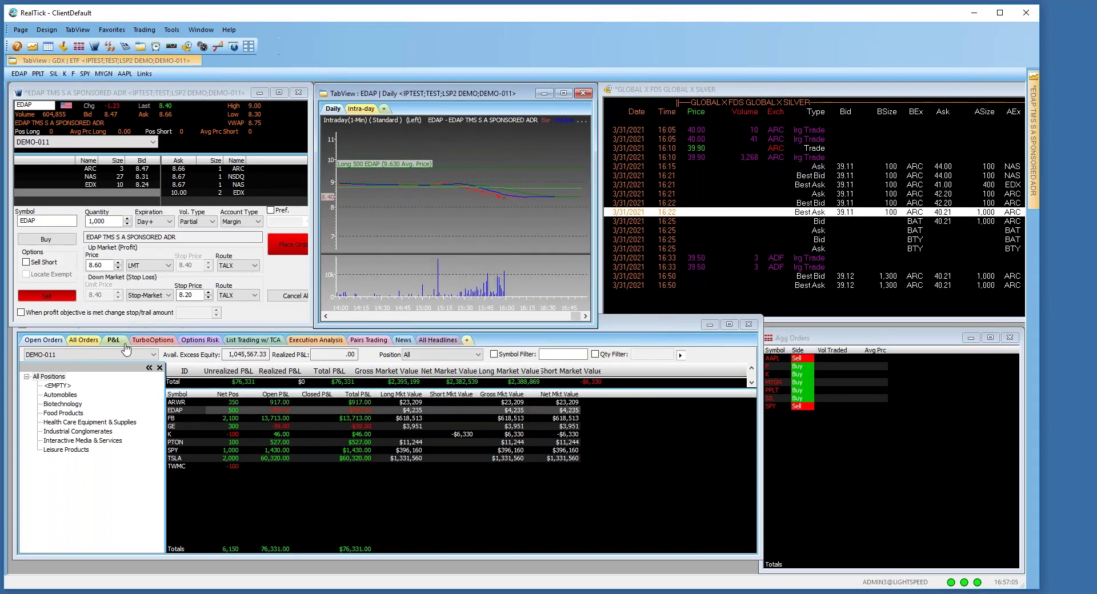
- Examine the status of both EDAP sell orders in the All Orders list
click(83, 341)
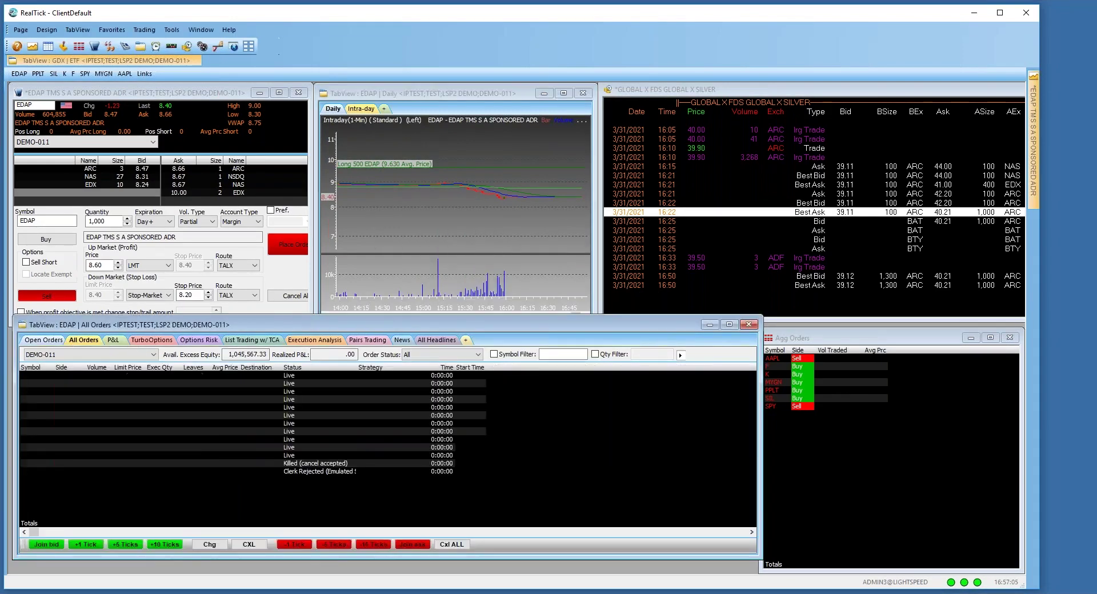
click(317, 471)
click(311, 464)
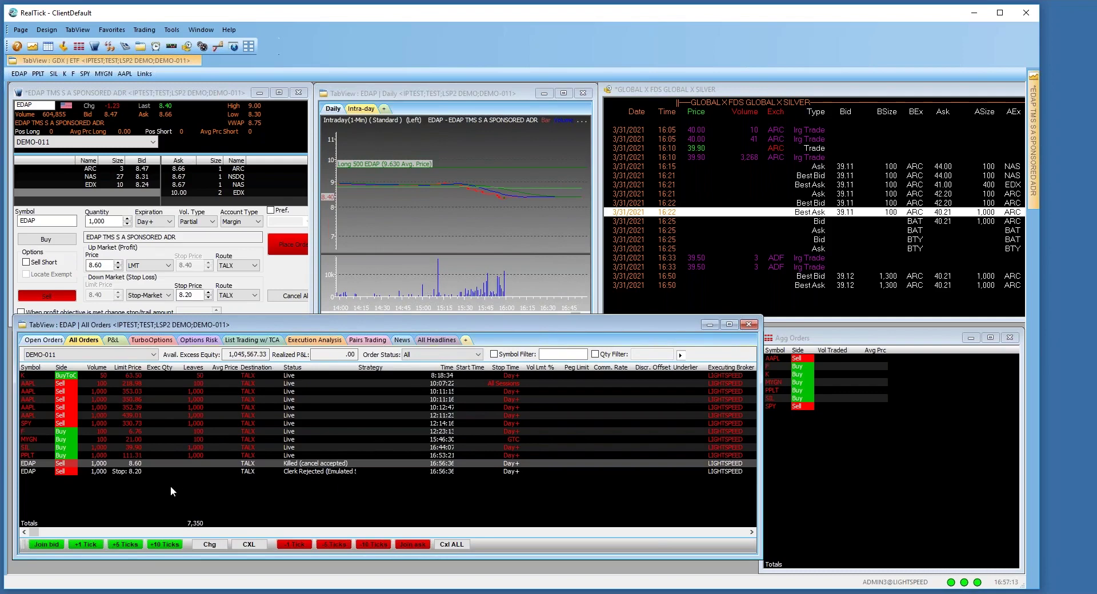
click(546, 533)
- Set the EDAP OCO quantity to 500, place the order again and confirm it
click(130, 226)
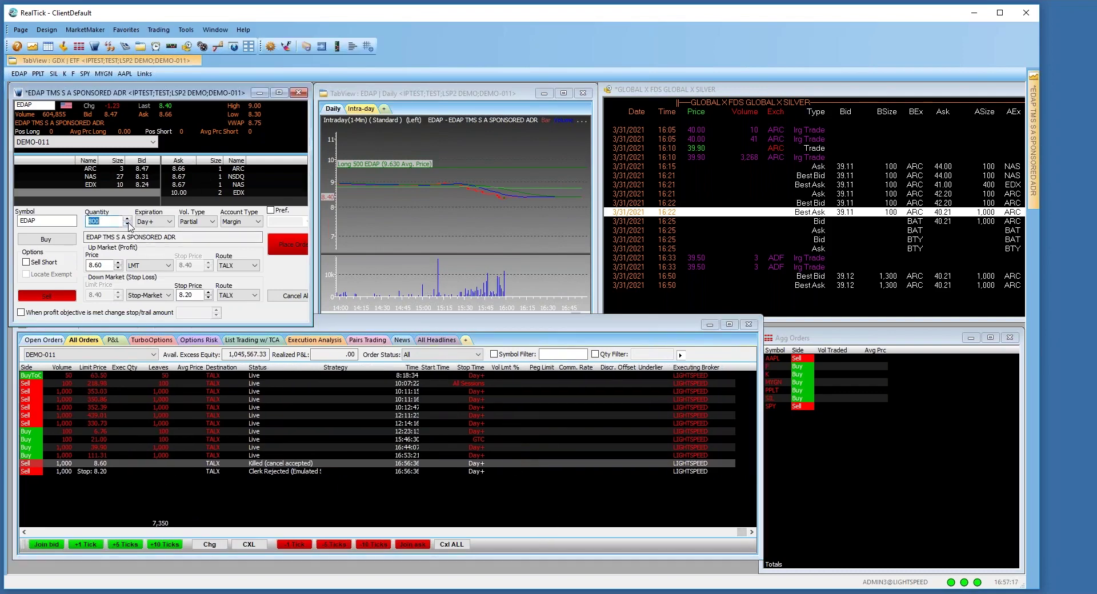
click(128, 219)
click(289, 245)
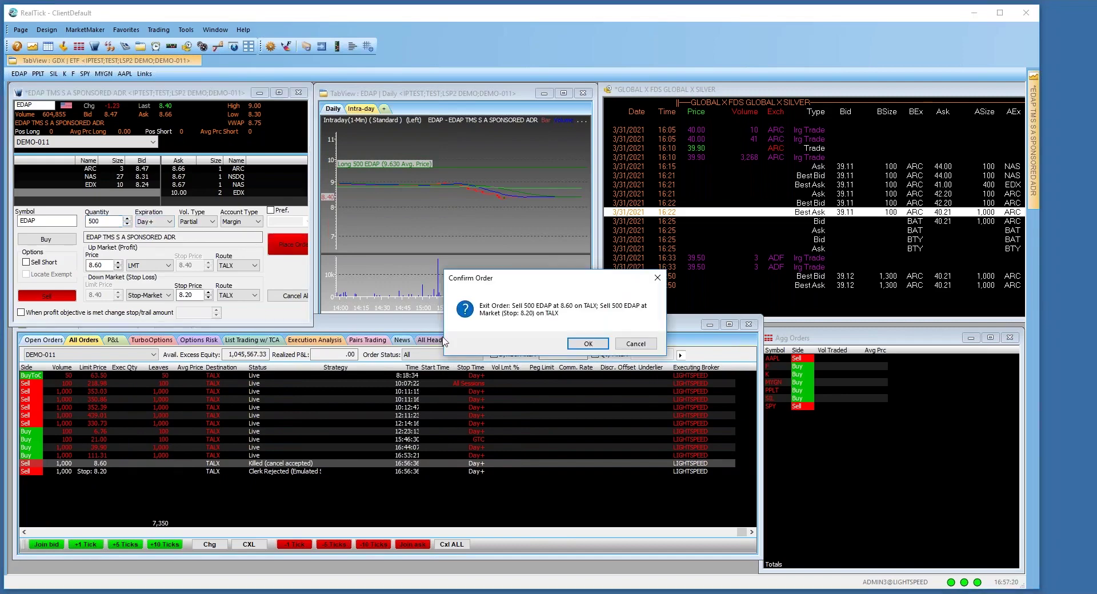
click(588, 343)
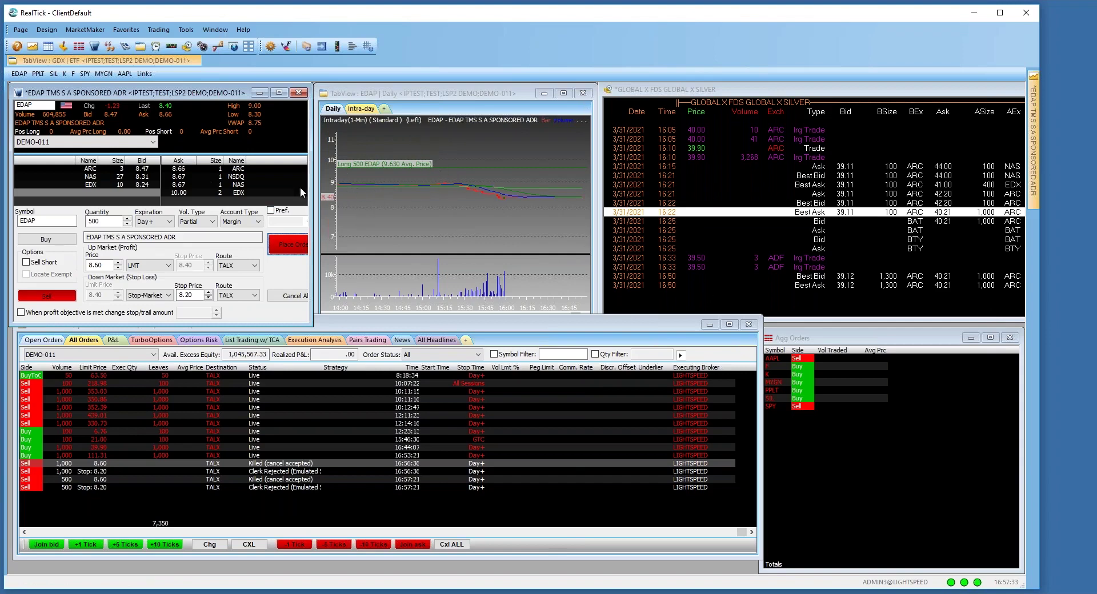
- Load DUG from the Oil & Gas section of the ETF watchlist into the linked windows
double_click(44, 107)
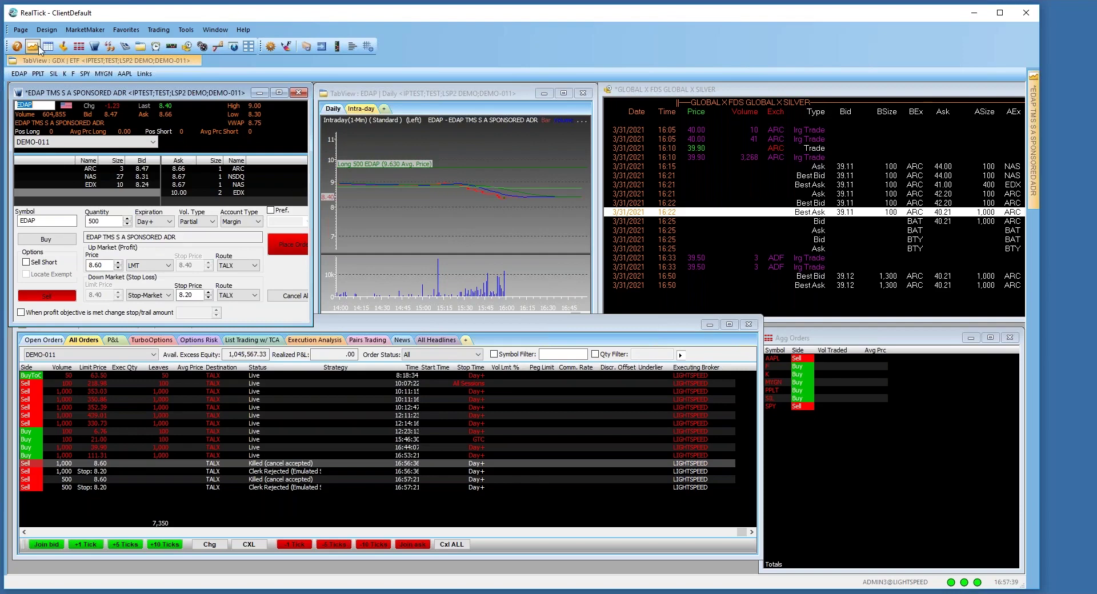
click(41, 61)
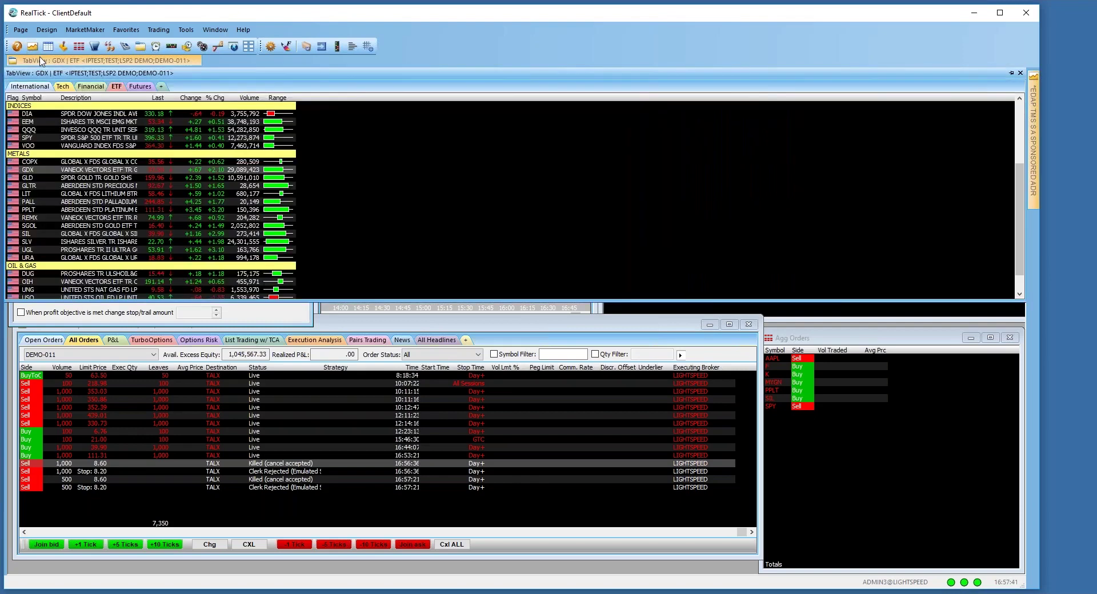
click(27, 282)
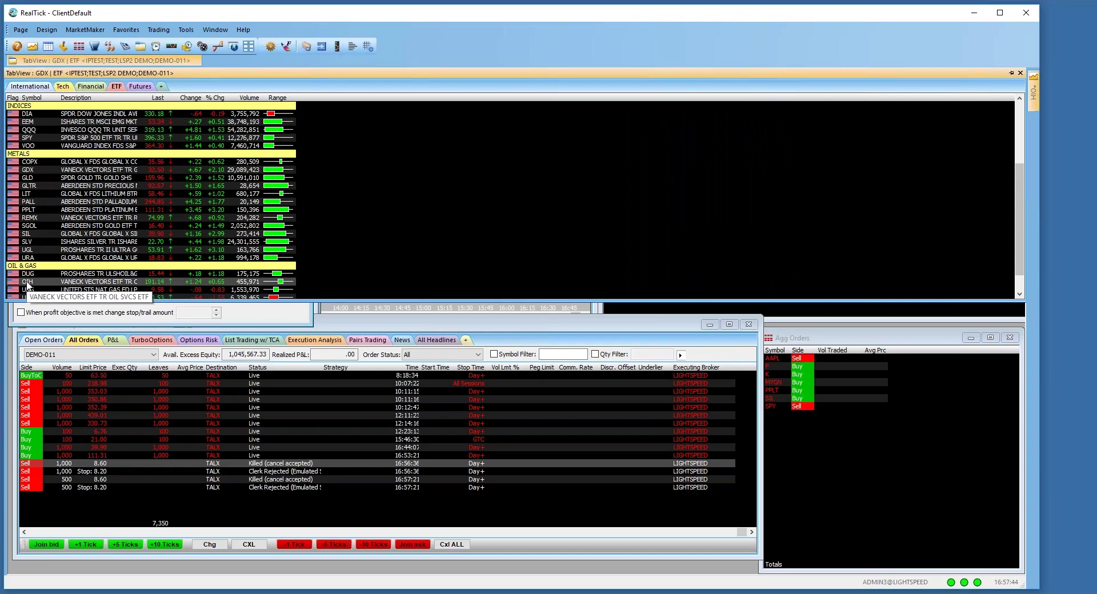
click(83, 274)
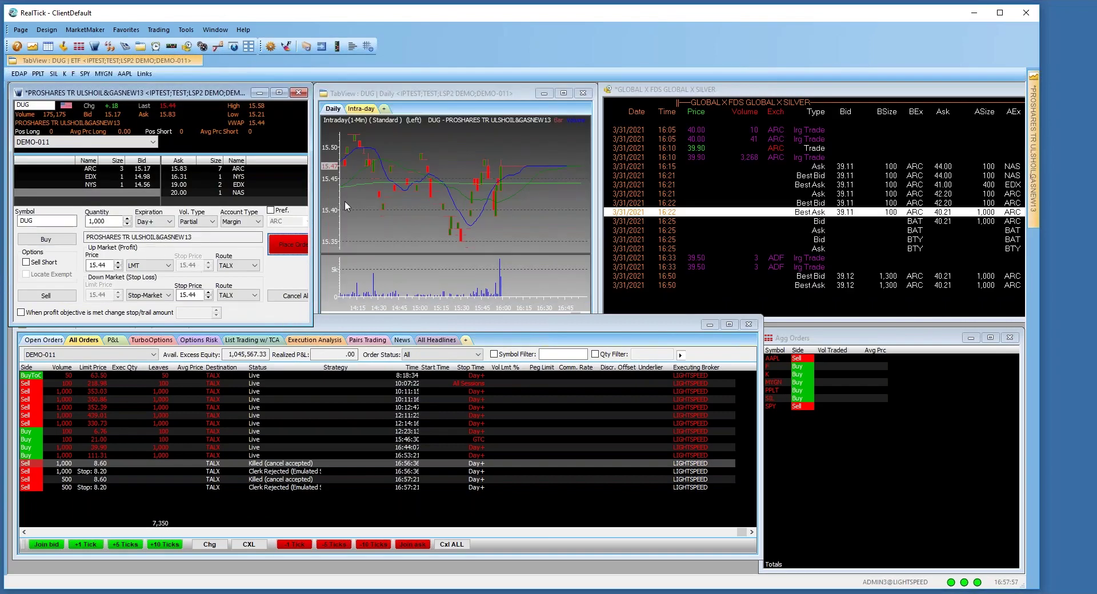
- Show the order entry form in the DUG chart window and set its quantity to 100
click(446, 255)
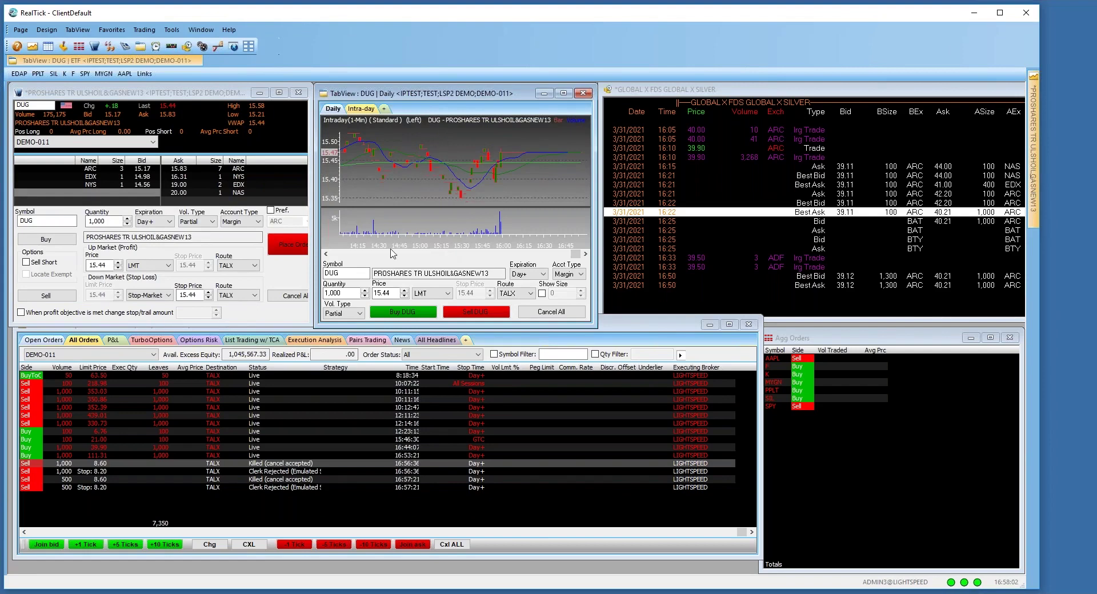
click(366, 293)
text(200)
click(364, 296)
- Lower the limit price of the DUG chart order to 15.20
click(404, 296)
click(404, 296)
click(404, 296)
click(404, 296)
click(404, 296)
click(404, 296)
click(404, 296)
click(404, 296)
click(404, 296)
click(404, 296)
click(404, 296)
click(404, 296)
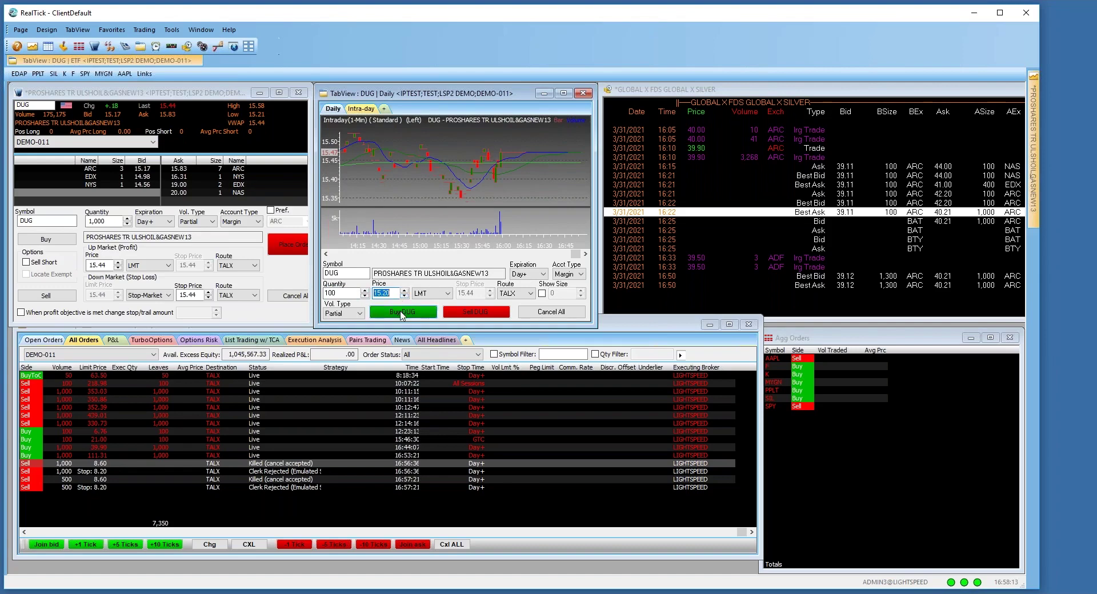
- Send the DUG limit buy order for 100 shares at 15.20 and move its line on the chart to 15.35, confirming both
click(403, 312)
click(590, 345)
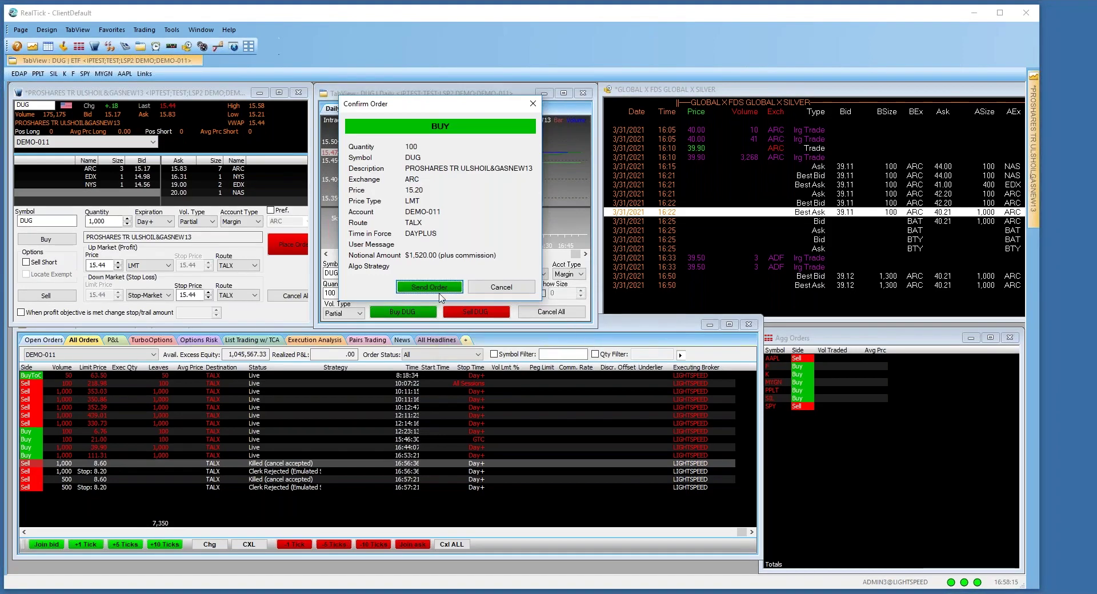
click(433, 288)
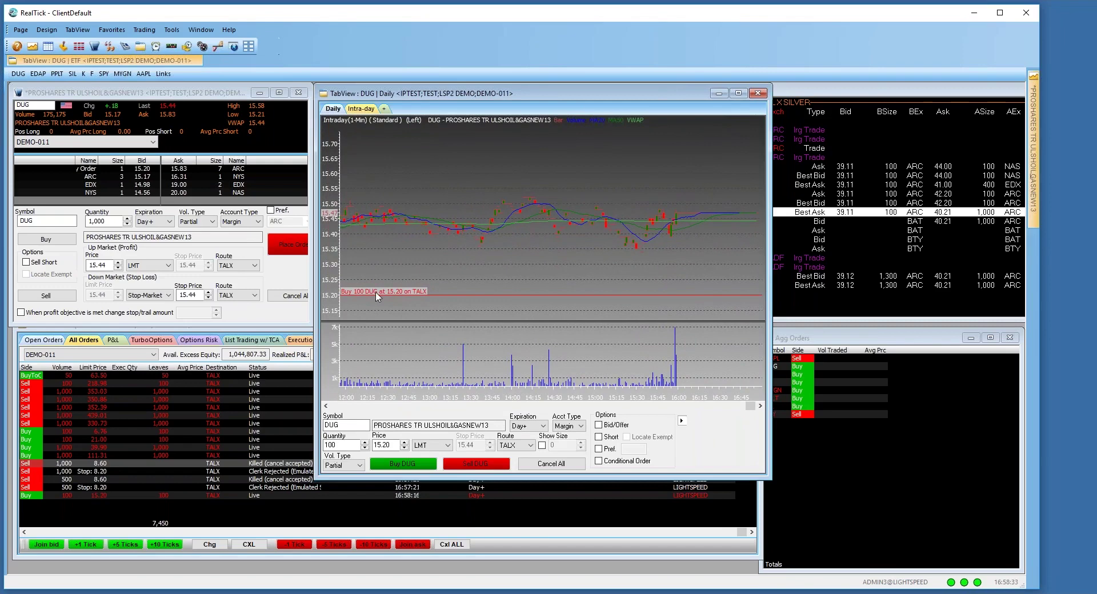
drag(377, 296, 381, 249)
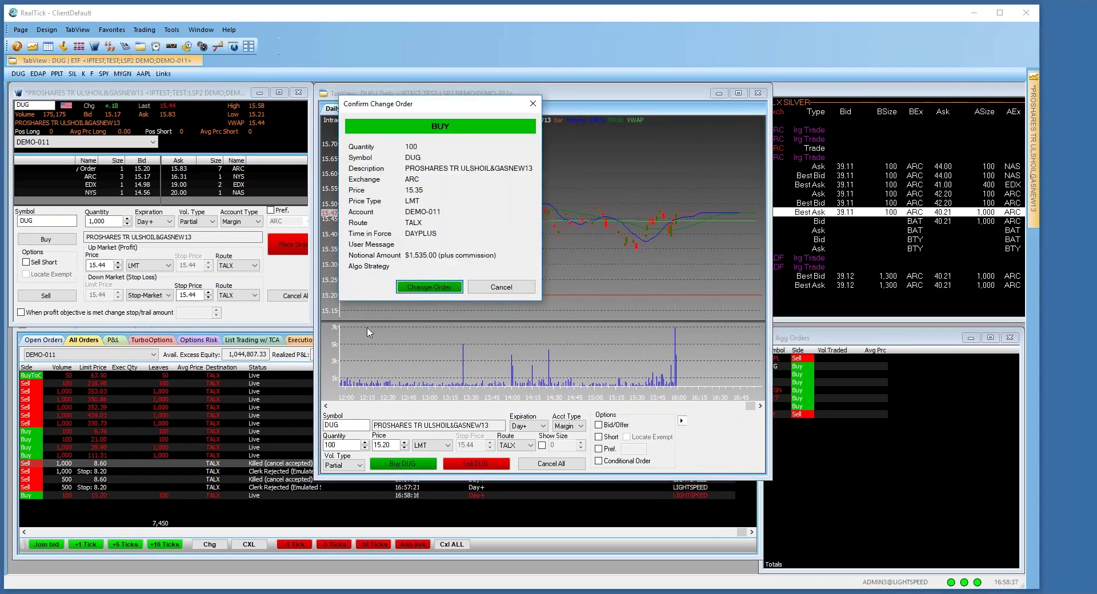
click(431, 287)
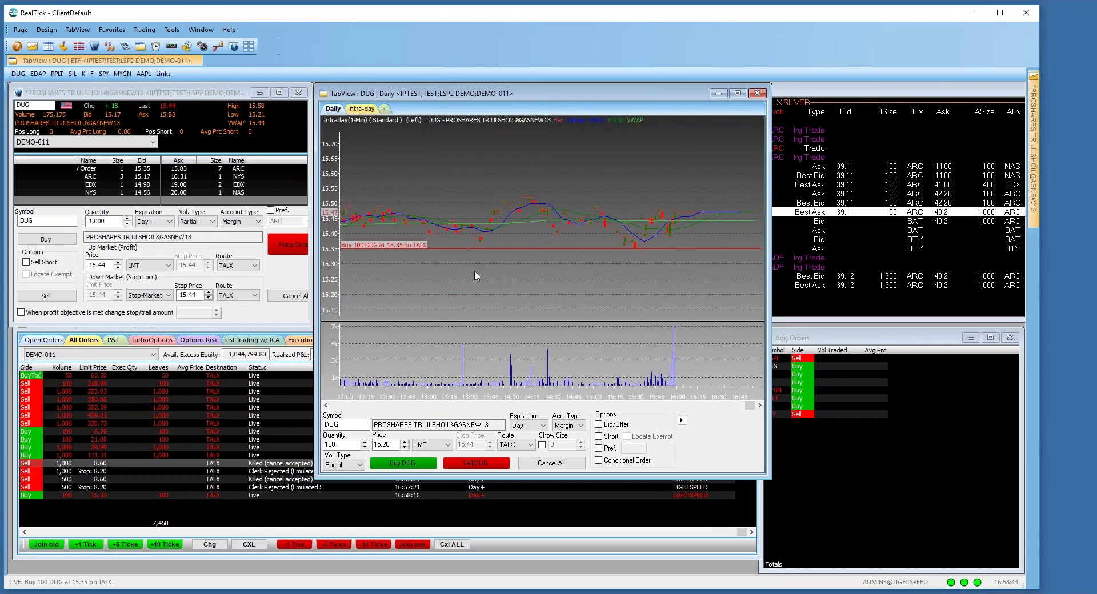
- Cancel all DUG orders in the account from the chart window's order form and confirm the cancellation
click(552, 462)
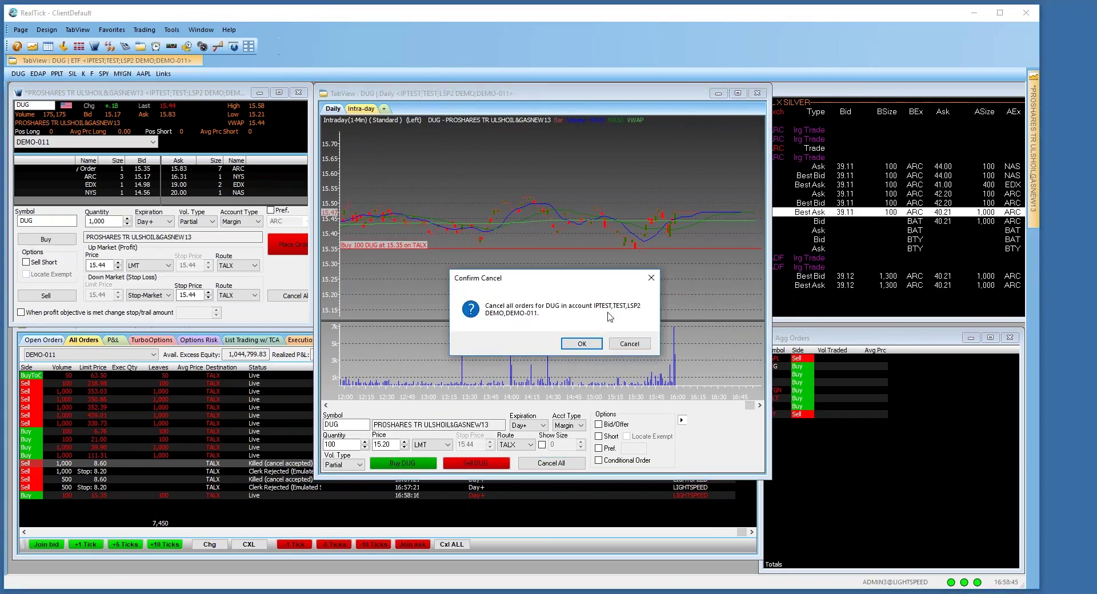
click(588, 346)
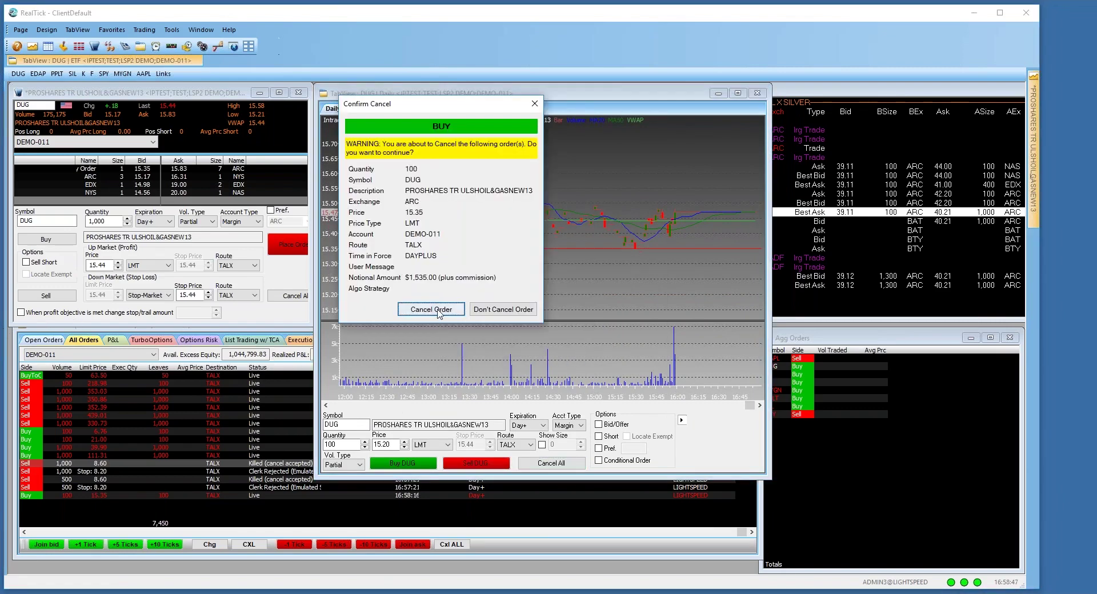
click(411, 311)
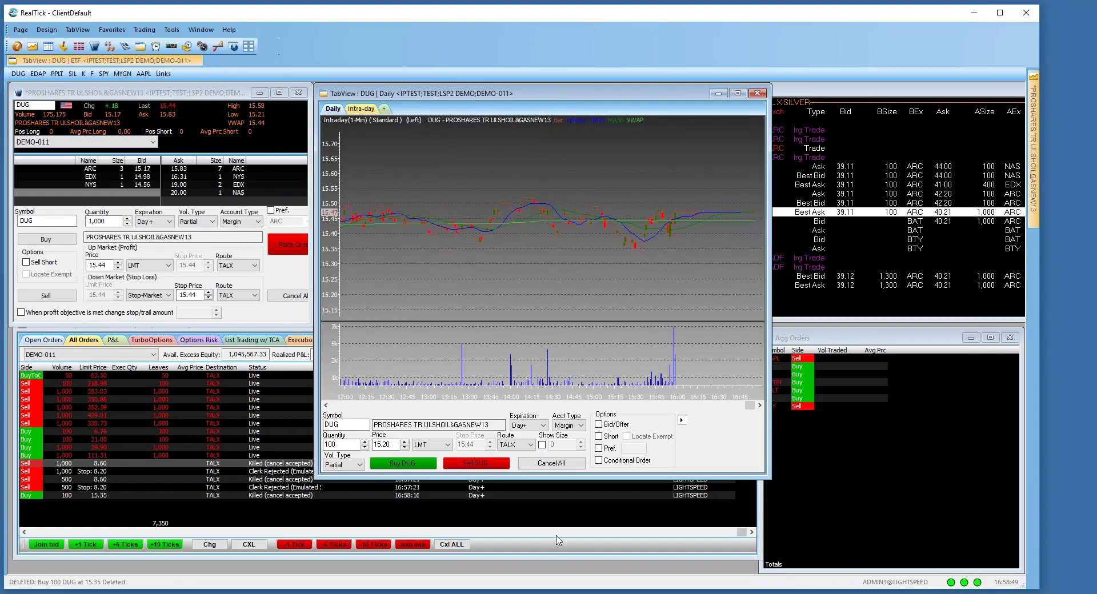
- View the Pairs Trading page of the order window, switch to TurboOptions for DUG and make that window taller
click(555, 514)
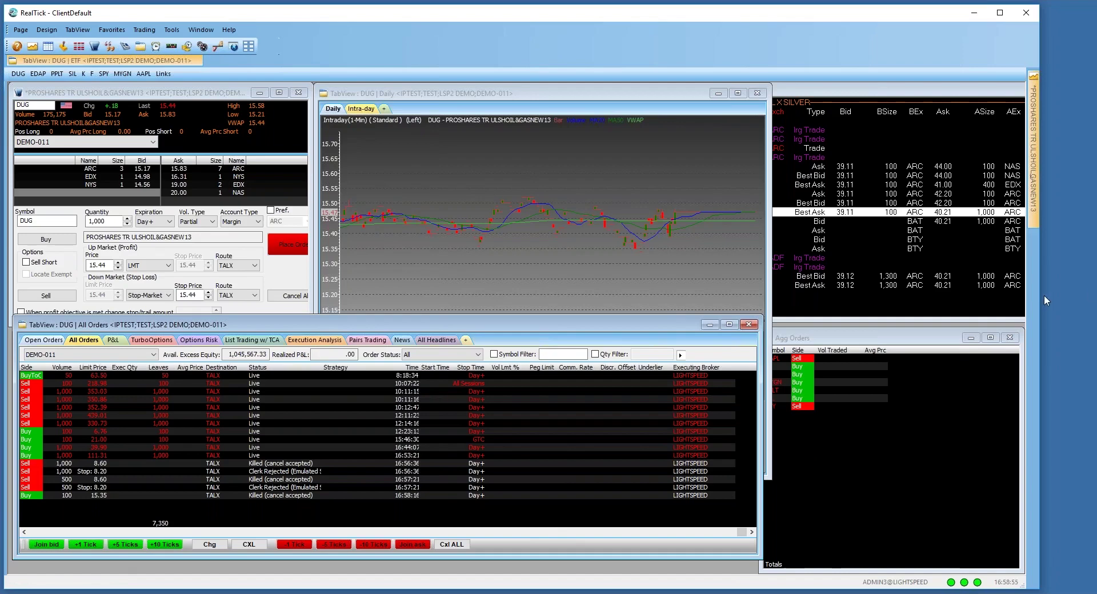
click(369, 340)
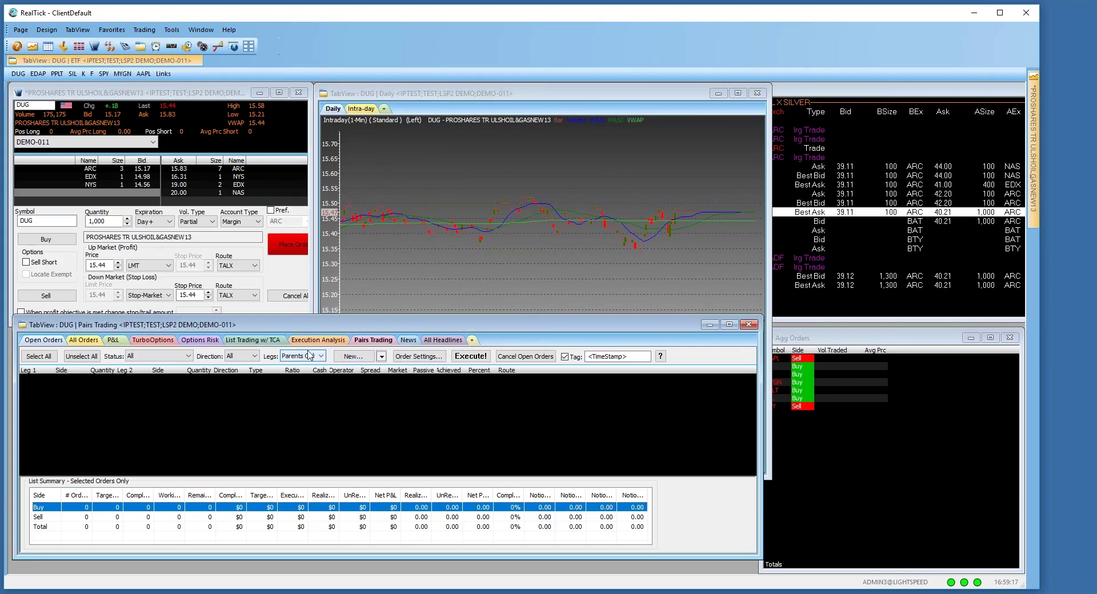
click(157, 341)
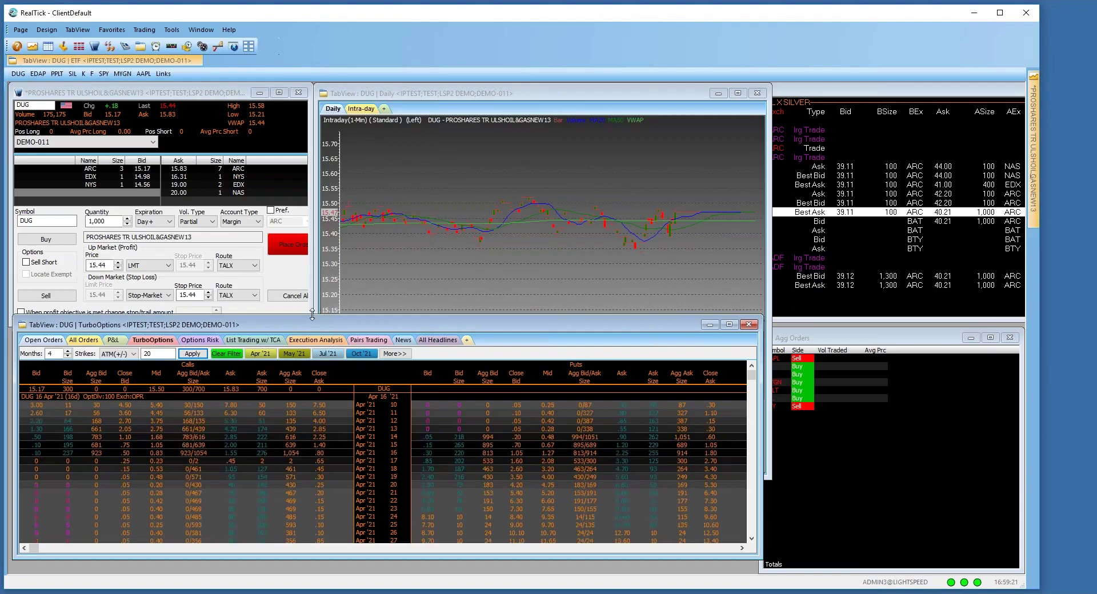
drag(311, 314, 312, 139)
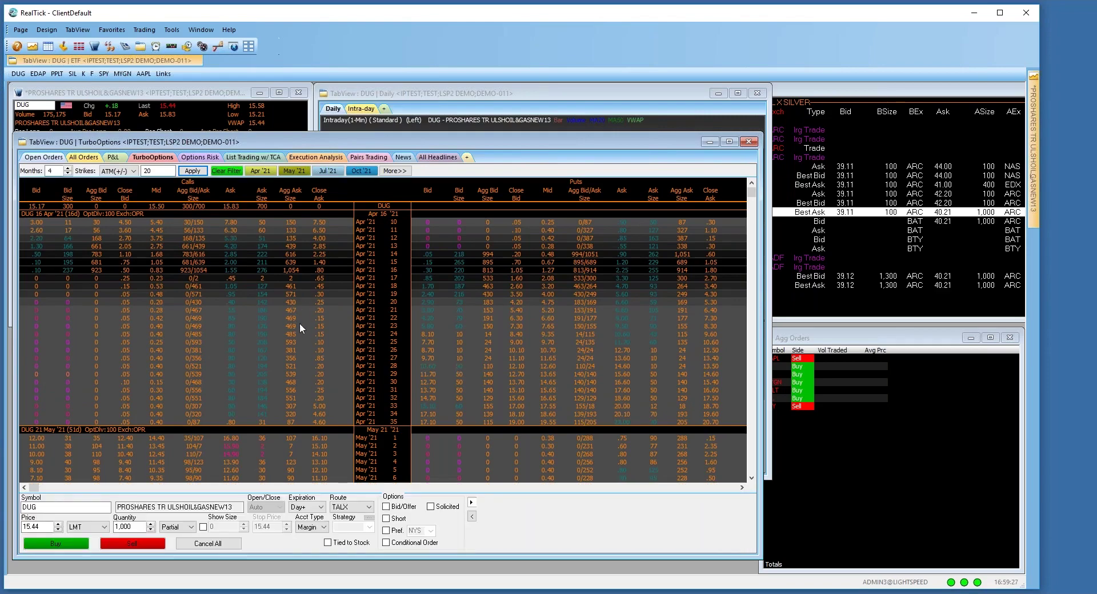
- Load the DUG 05/21/2021 1 call at 16.80 into the option order form and filter the chain to Jul '21
click(145, 437)
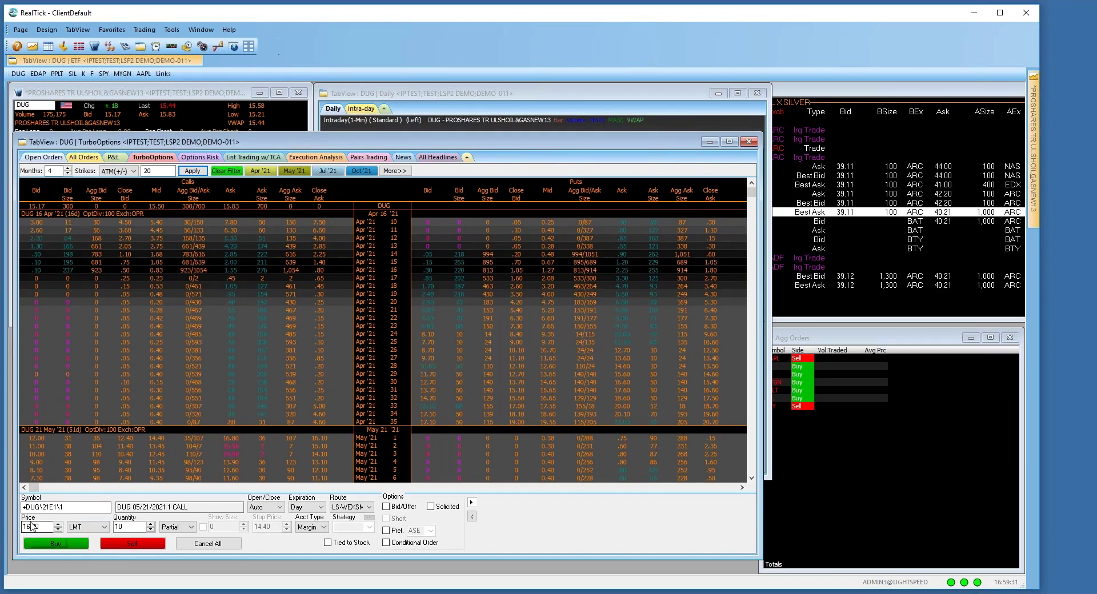
scroll(238, 403, down, 2)
scroll(238, 402, down, 5)
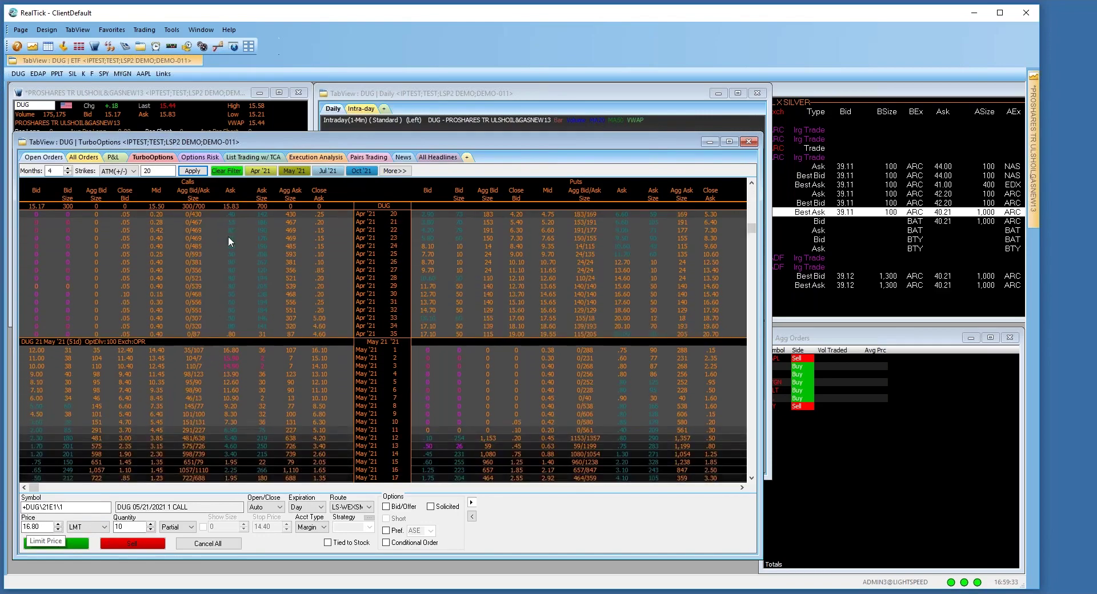
scroll(388, 417, down, 5)
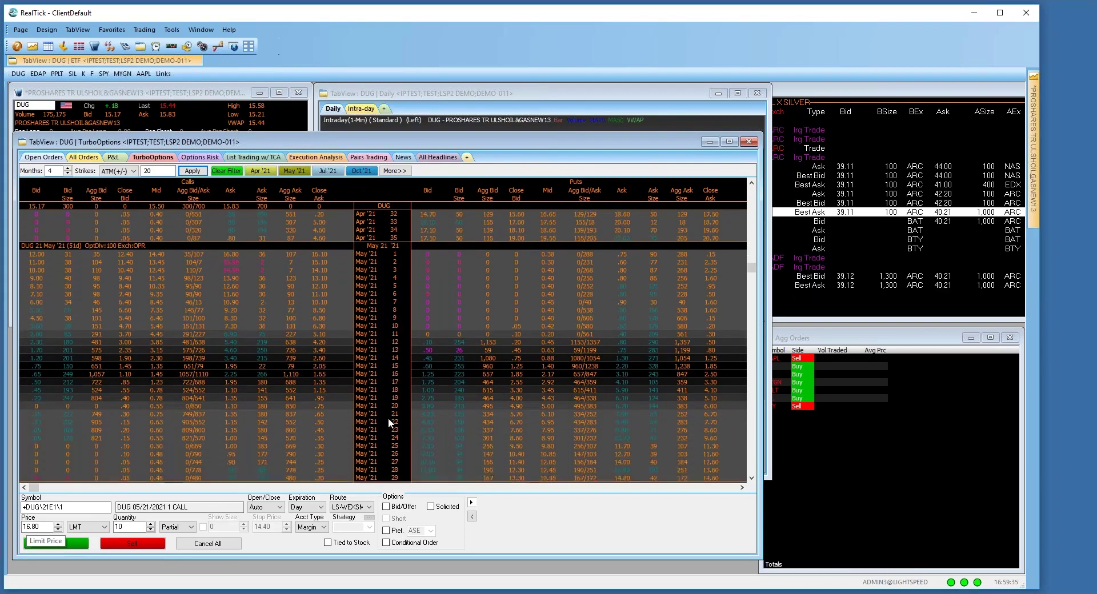
click(253, 171)
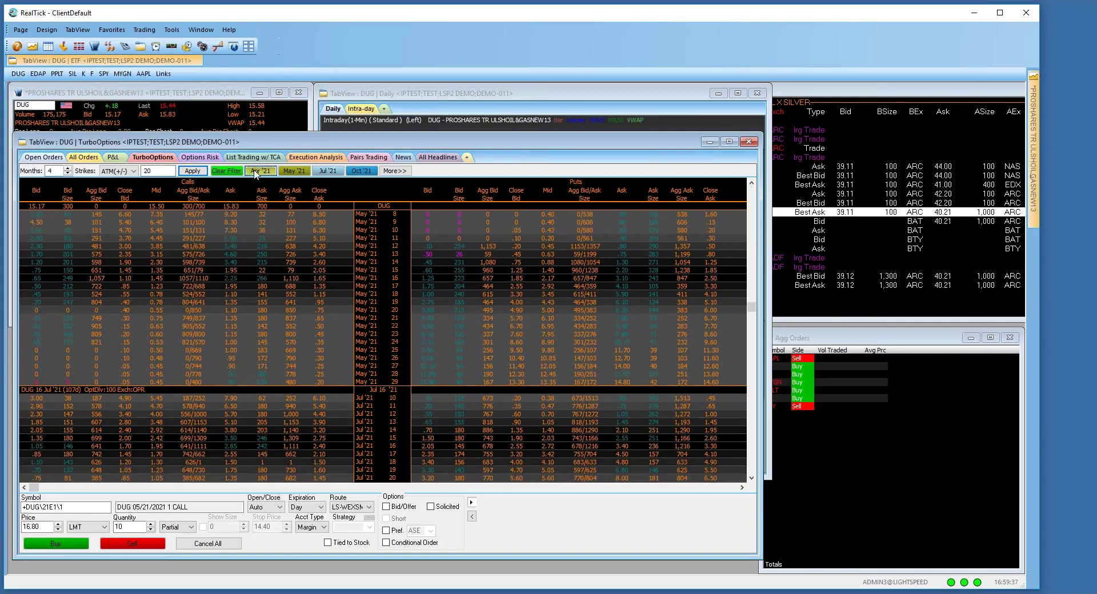
click(327, 171)
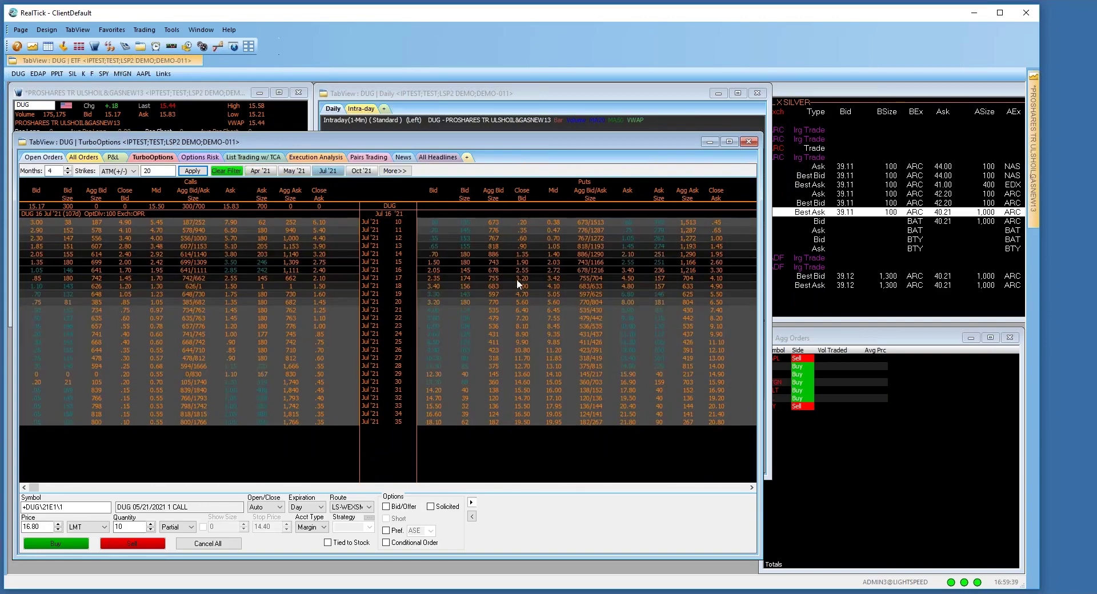
- Try a limit buy order for 10 DUG 05/21/2021 1 calls at 16.80 as an opening trade, cancelling at the order confirmation
click(91, 527)
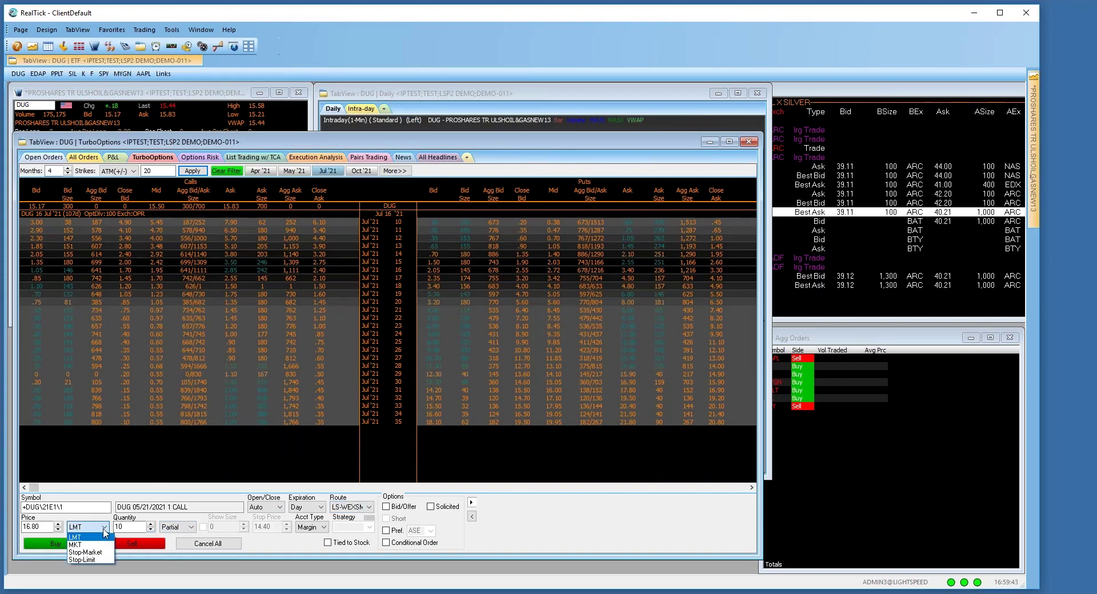
click(105, 494)
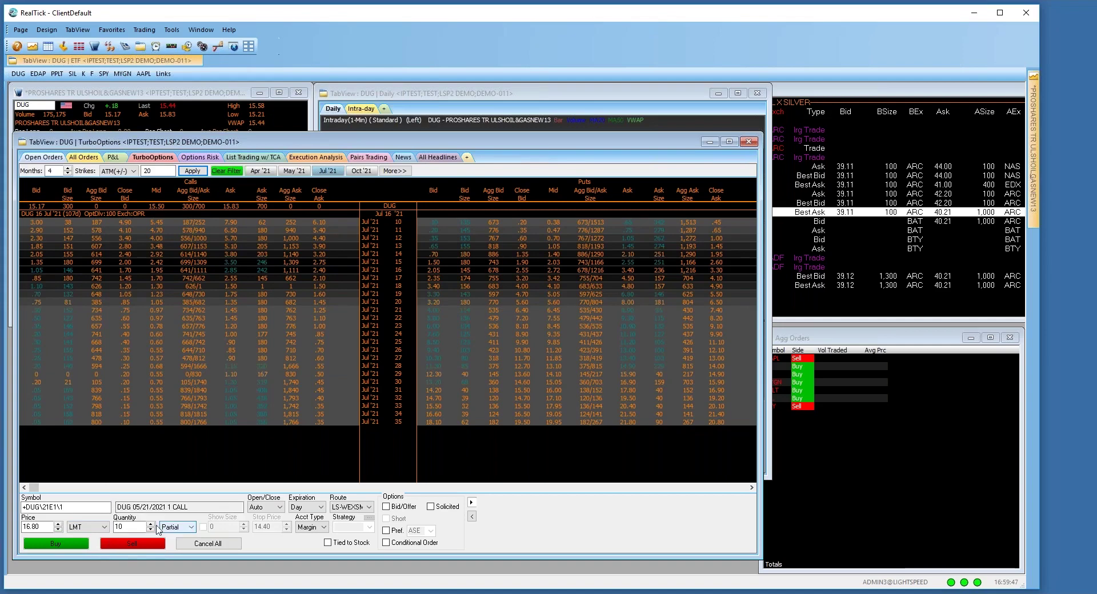
click(51, 548)
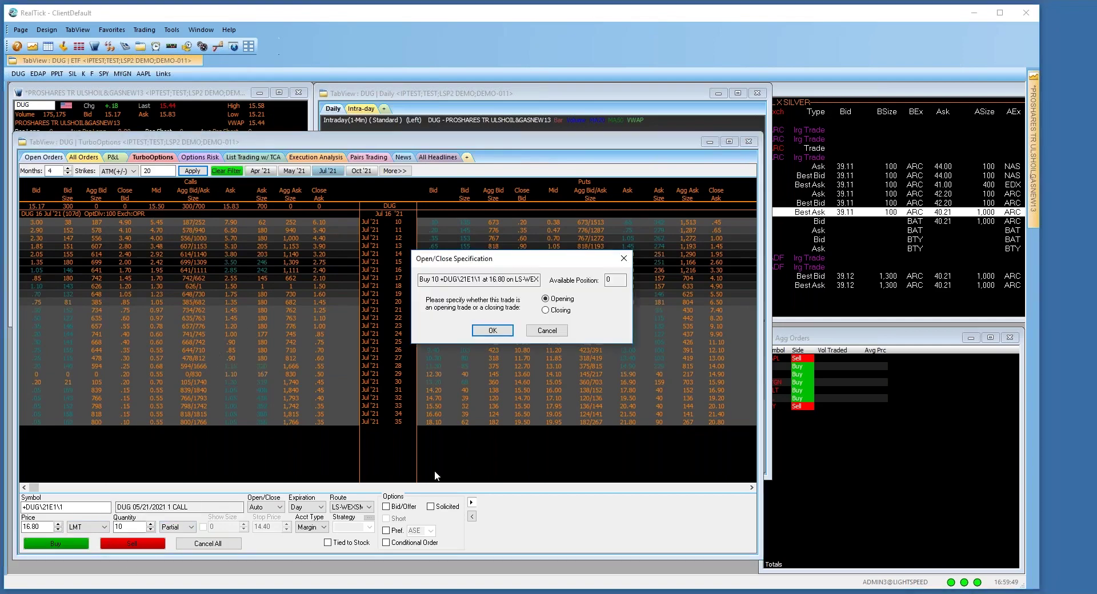
click(498, 331)
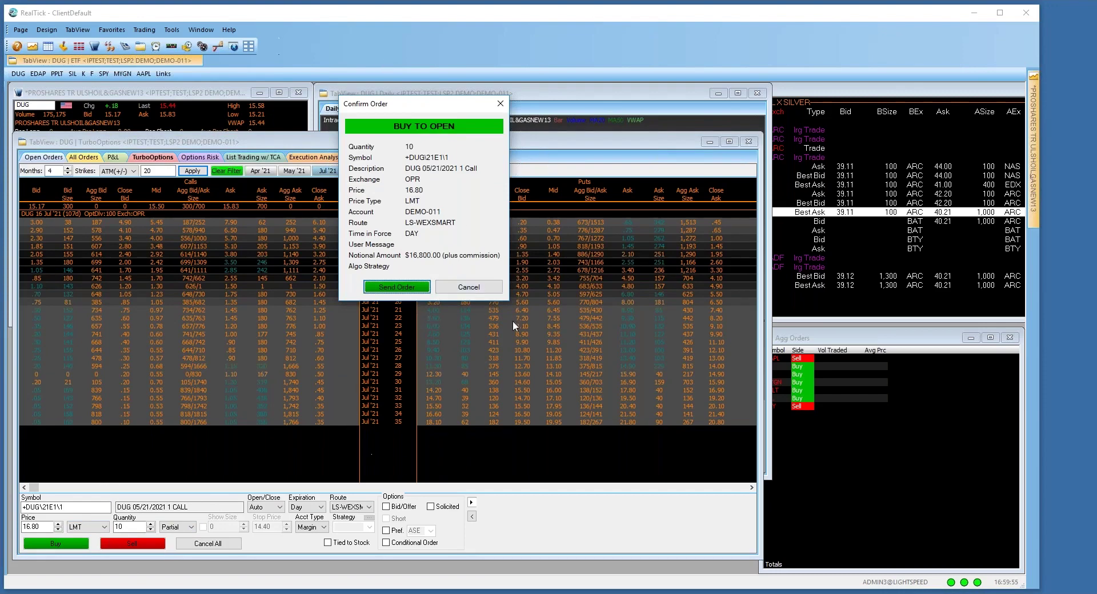
click(487, 287)
- Set the option order's route to TALX and reduce the height of the TurboOptions window to uncover the DUG chart
click(368, 507)
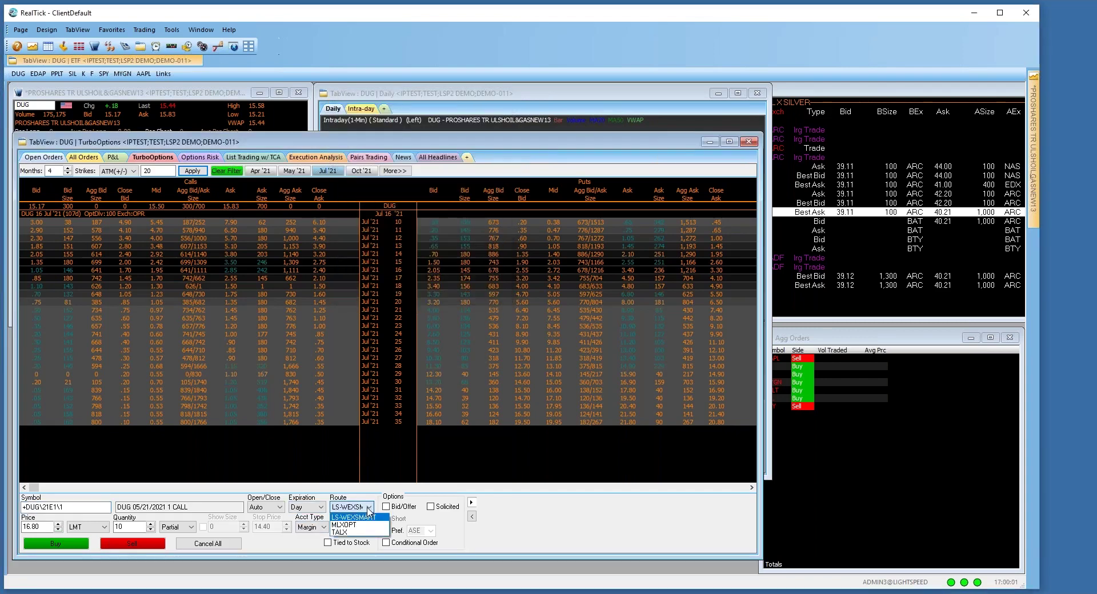
click(343, 532)
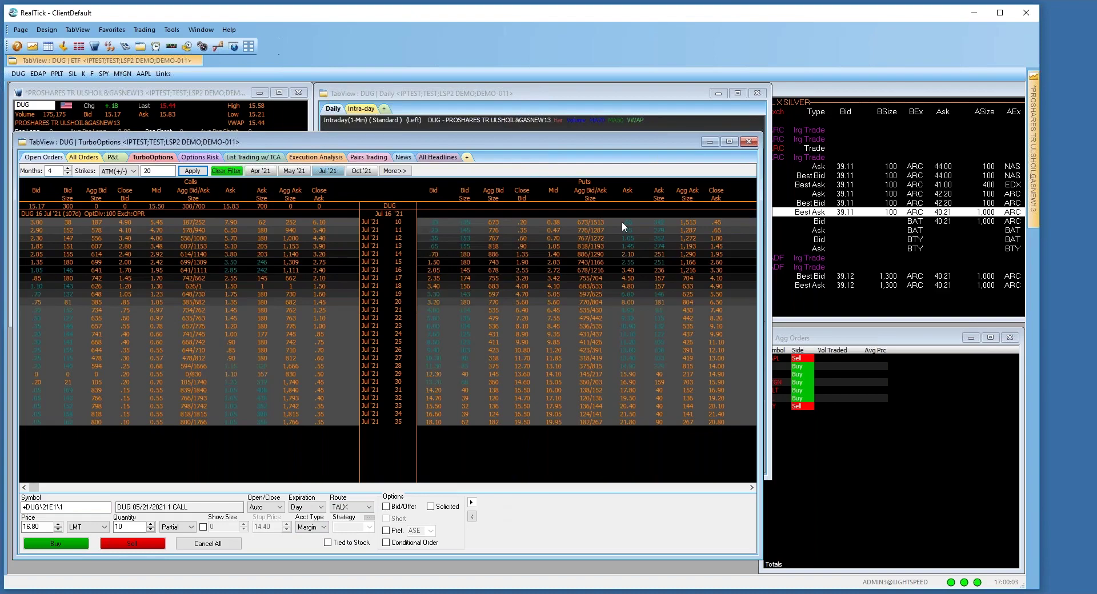
click(387, 131)
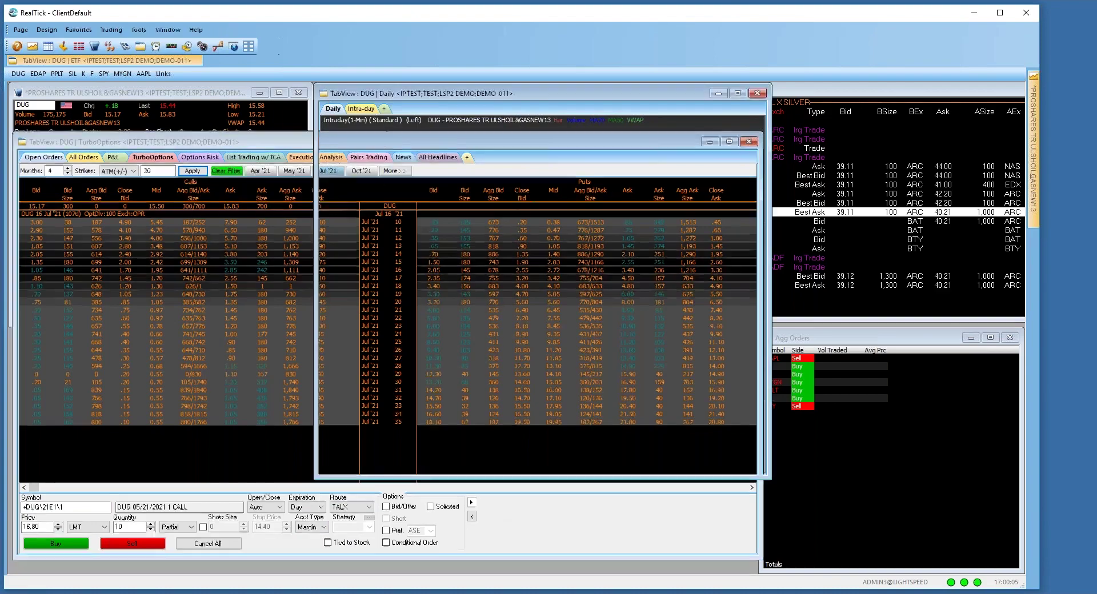
click(278, 141)
drag(280, 133, 280, 252)
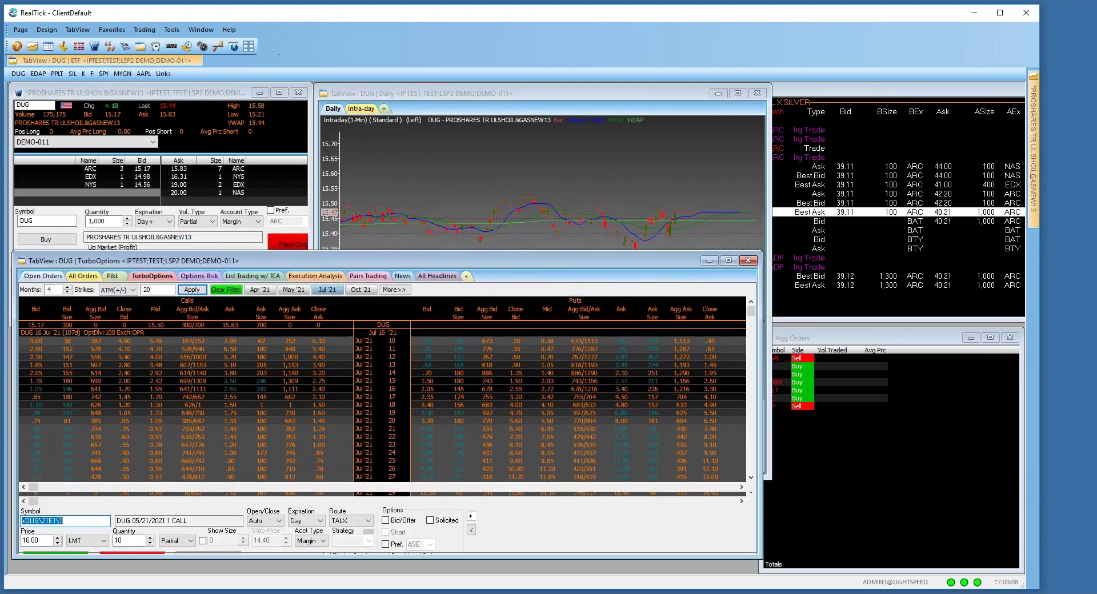
- Choose ATM(+/-) as the option chain's strike filter and set the number of months to 4
click(112, 290)
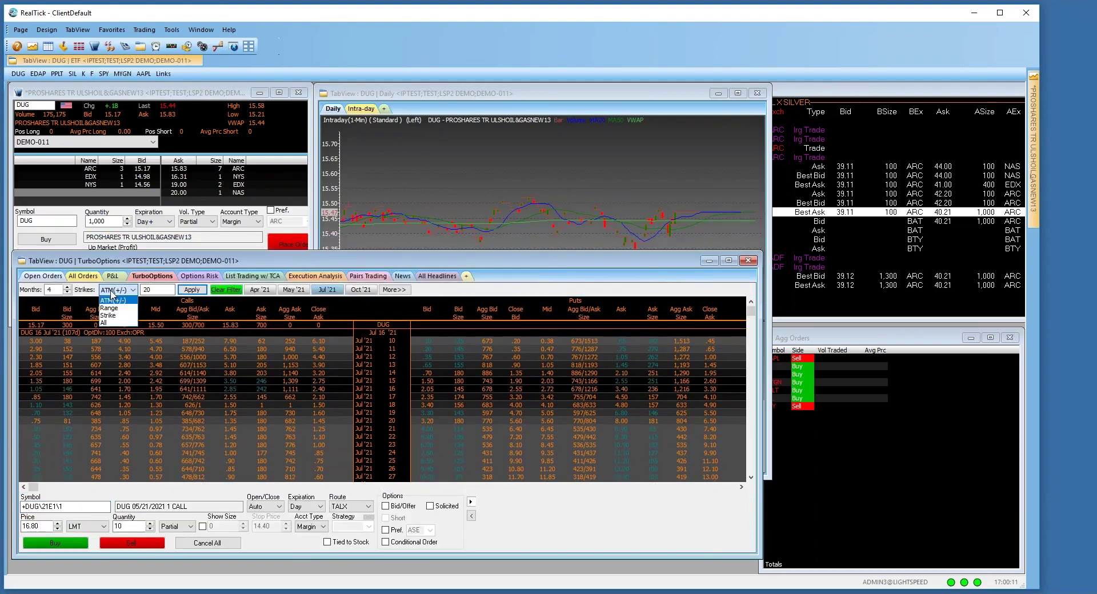
click(112, 300)
click(58, 290)
key(BackSpace)
click(68, 292)
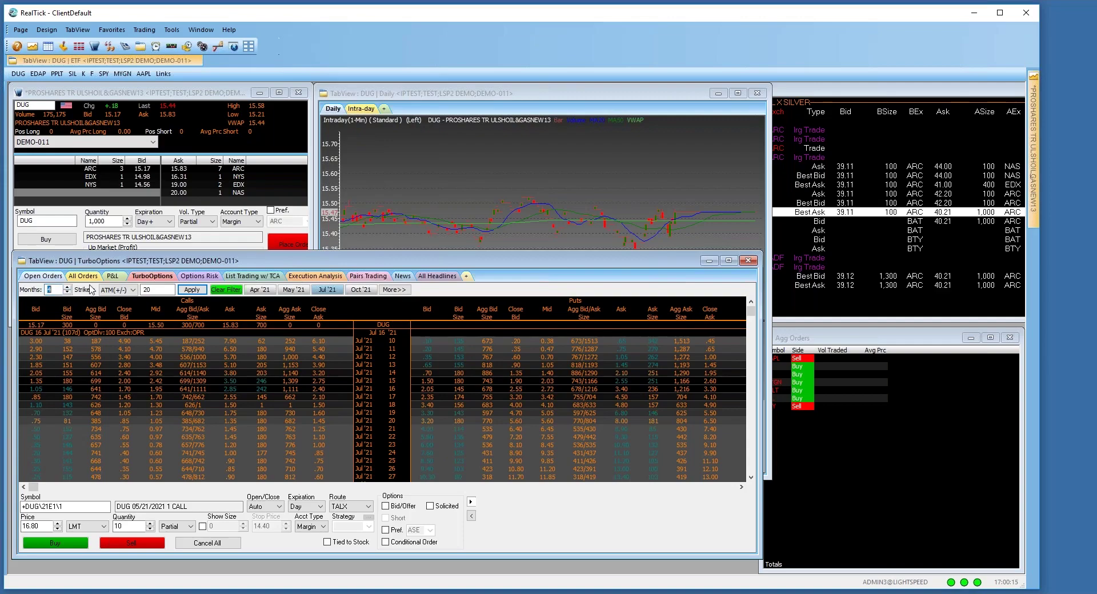
- Open the TurboOptions setup and look through the selected and available data columns
right_click(479, 368)
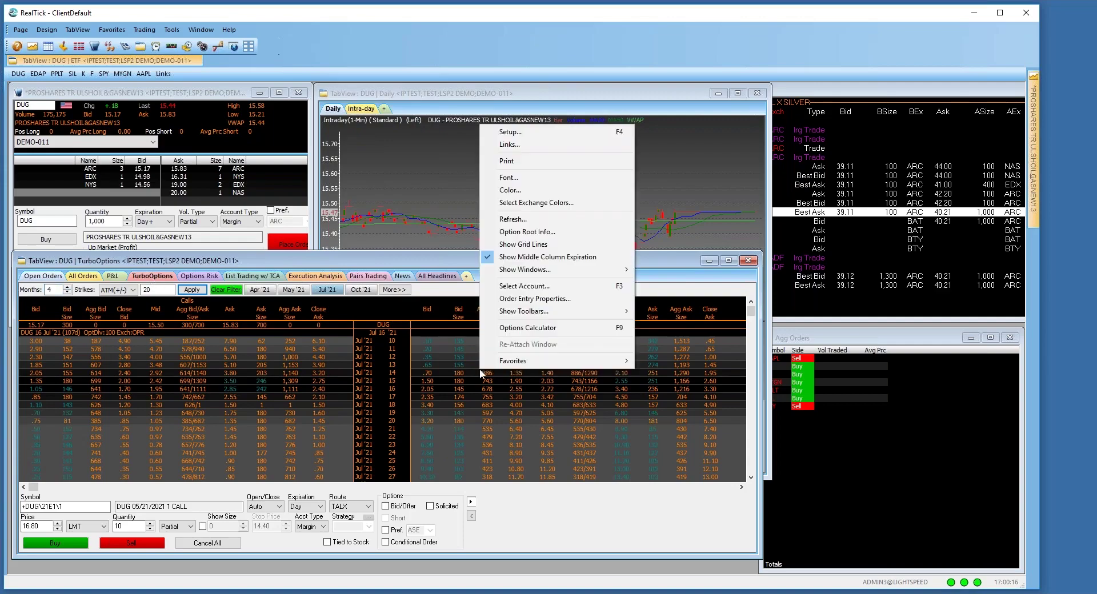
click(515, 132)
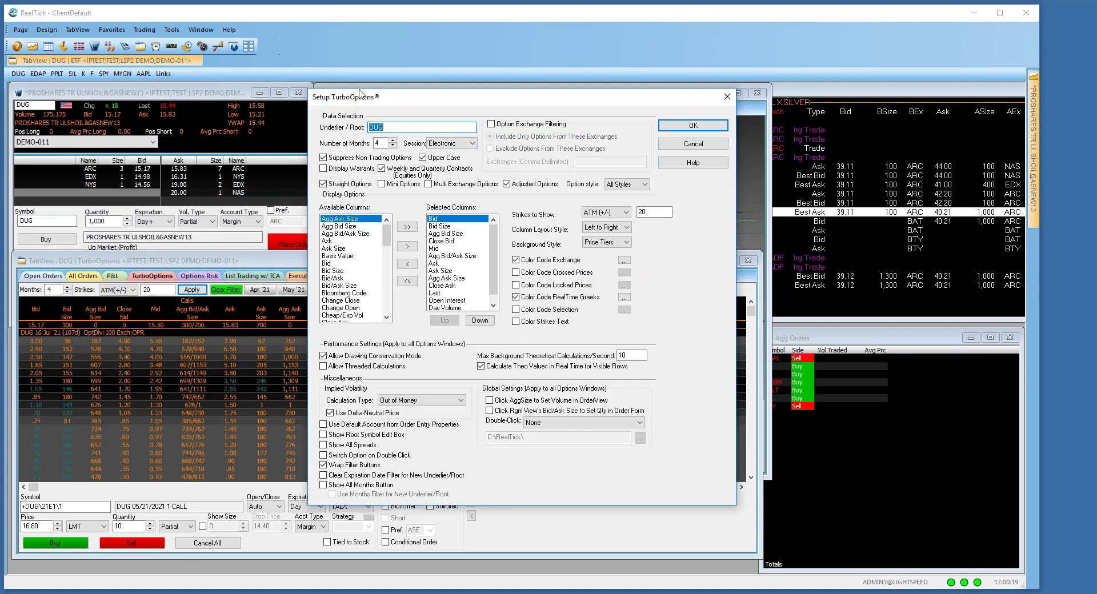
click(454, 227)
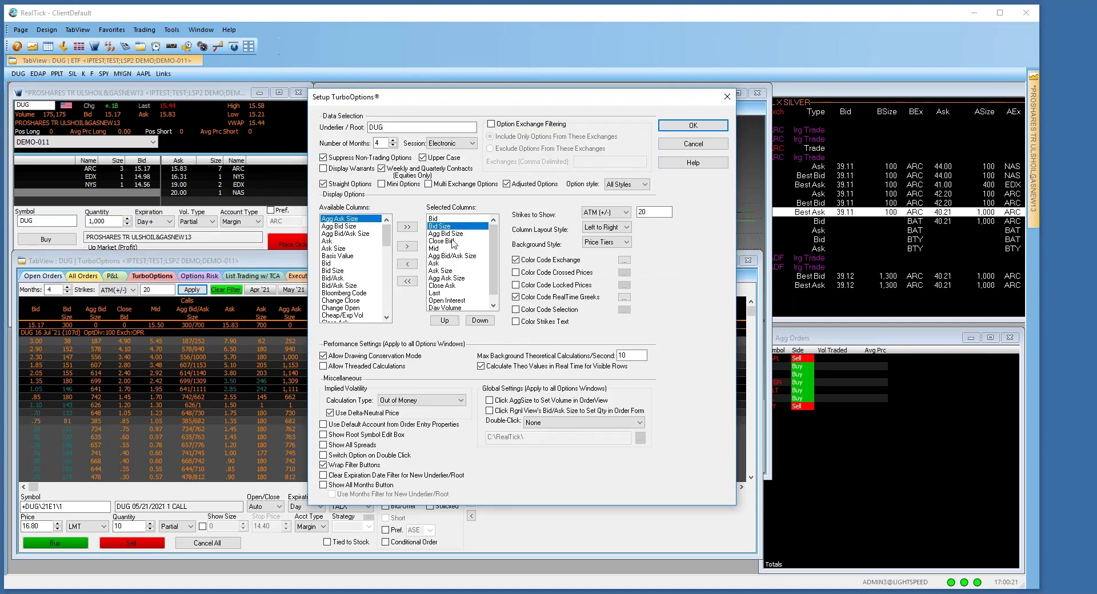
click(452, 241)
click(350, 242)
scroll(346, 272, down, 10)
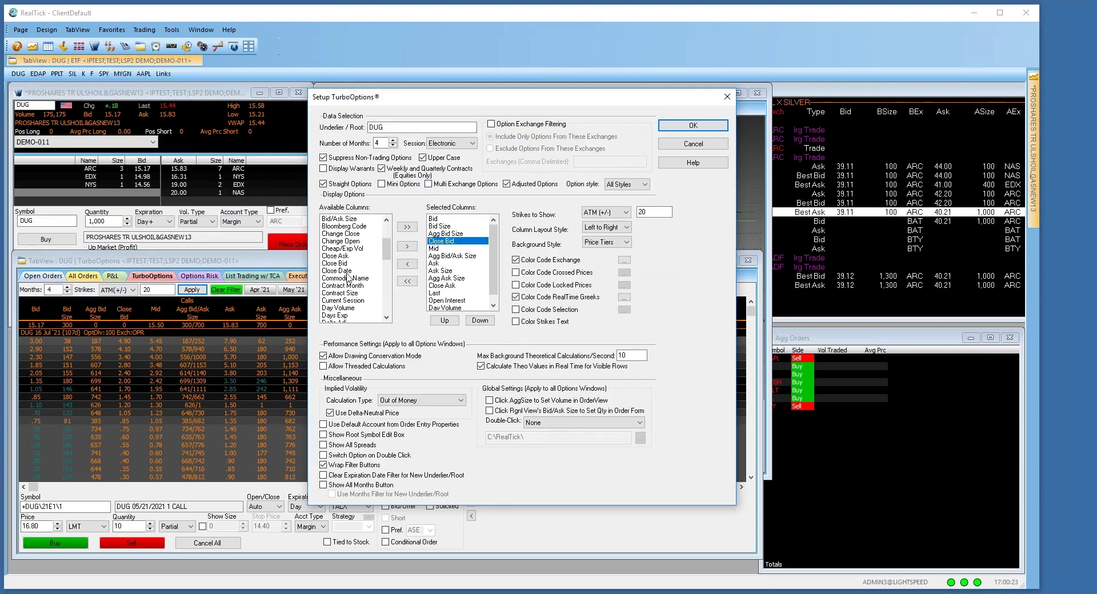
scroll(350, 279, down, 3)
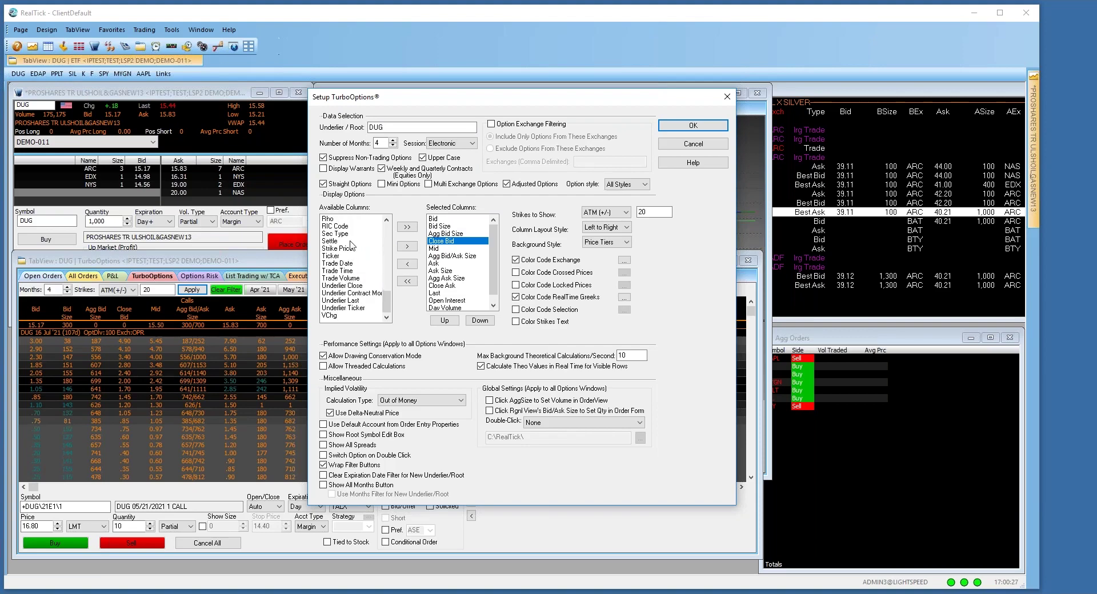
scroll(353, 253, up, 1)
scroll(356, 257, up, 2)
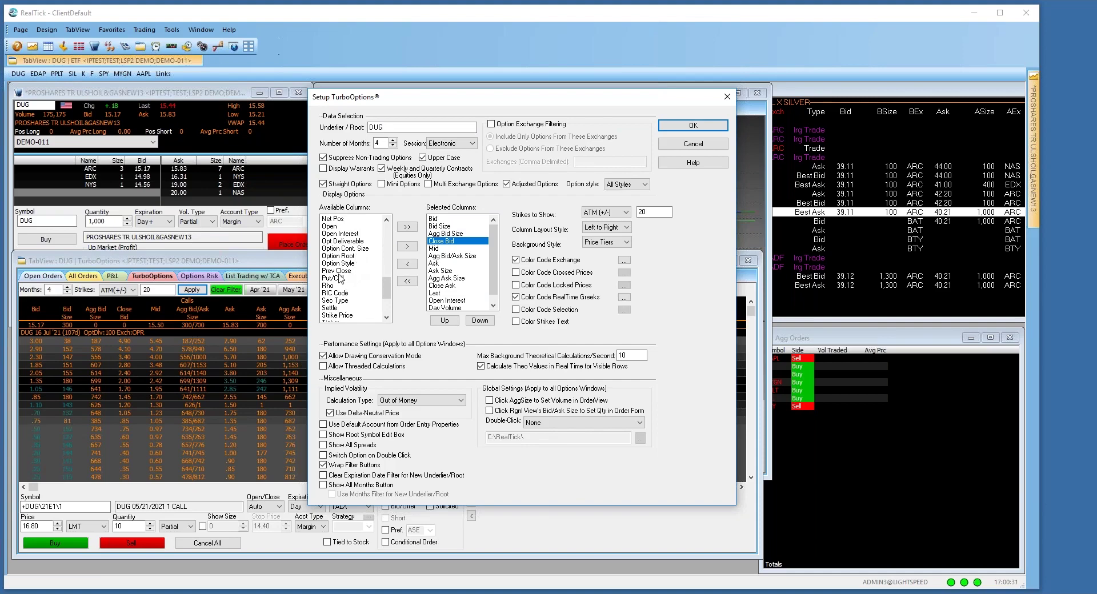
- Try adding the Open Interest column after Close Bid in the selected columns, and dismiss the setup without saving
click(355, 233)
scroll(352, 279, down, 3)
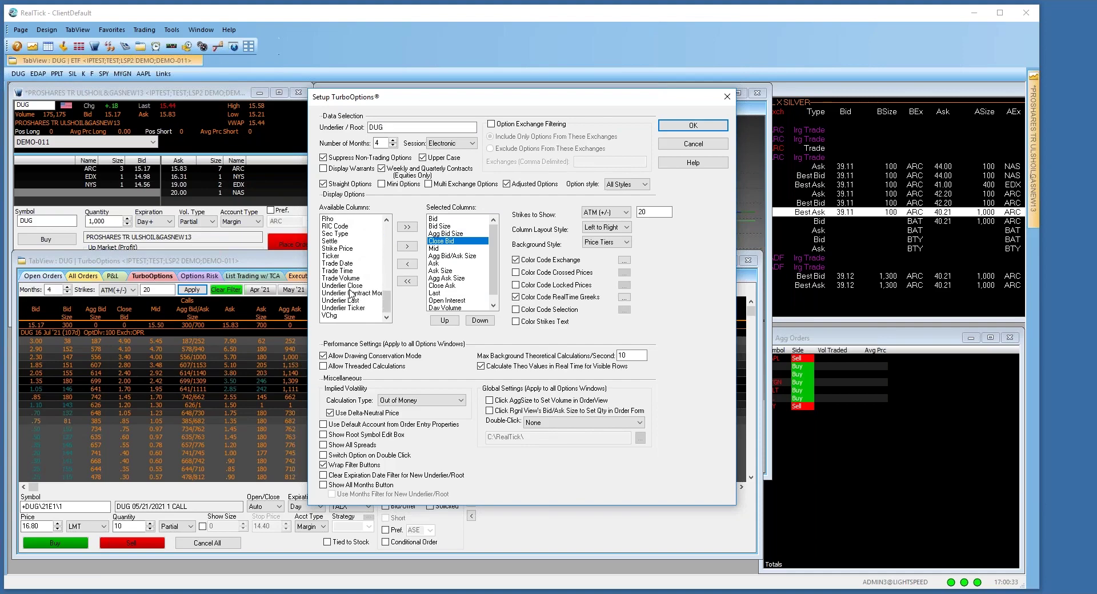
scroll(350, 257, up, 3)
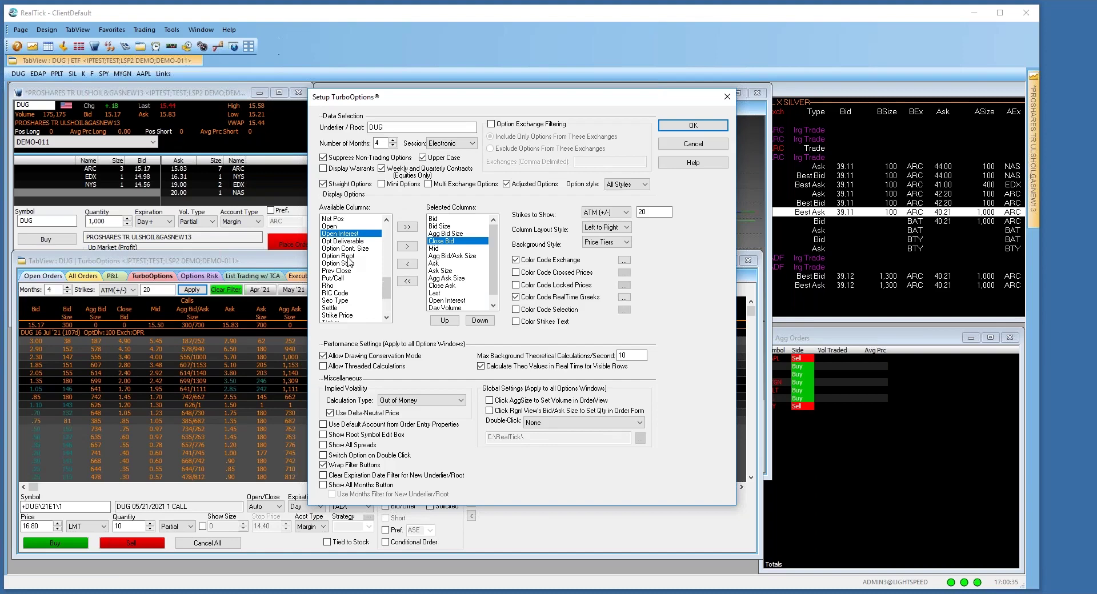
click(407, 227)
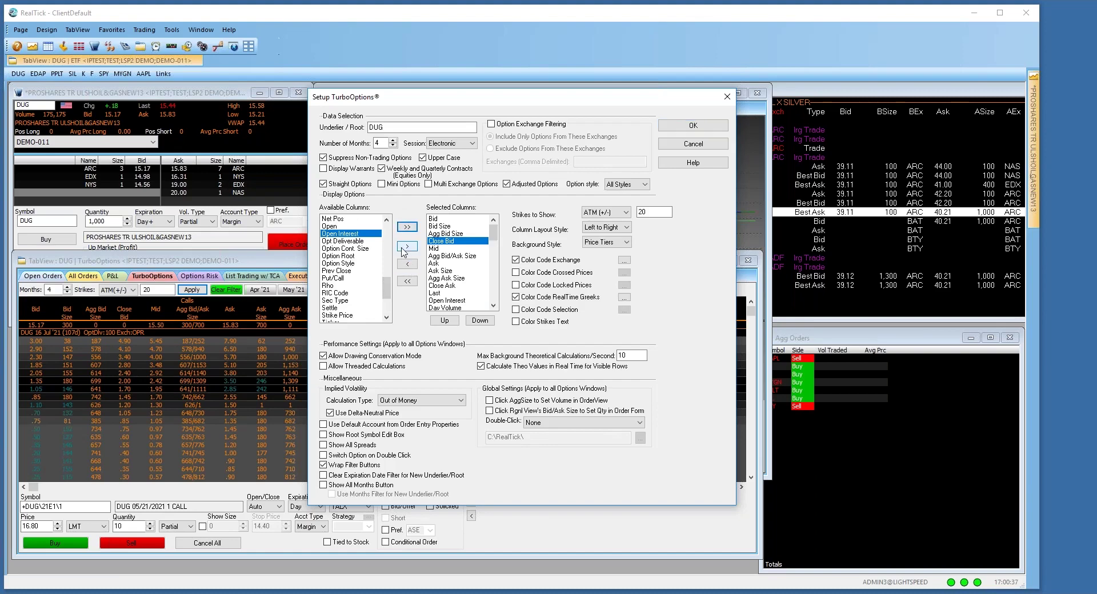
click(407, 247)
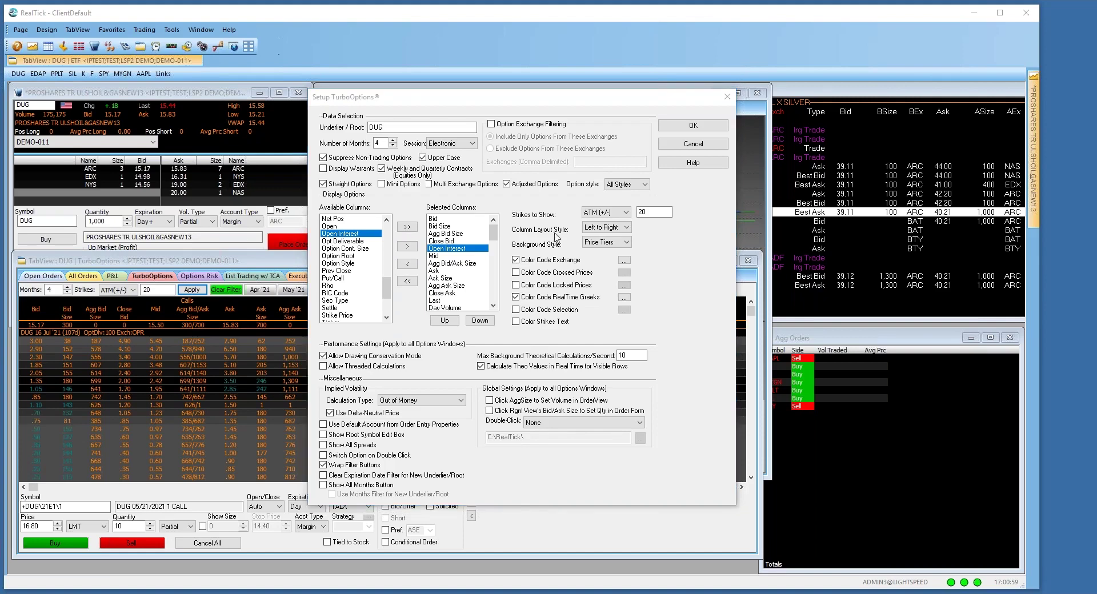
click(728, 97)
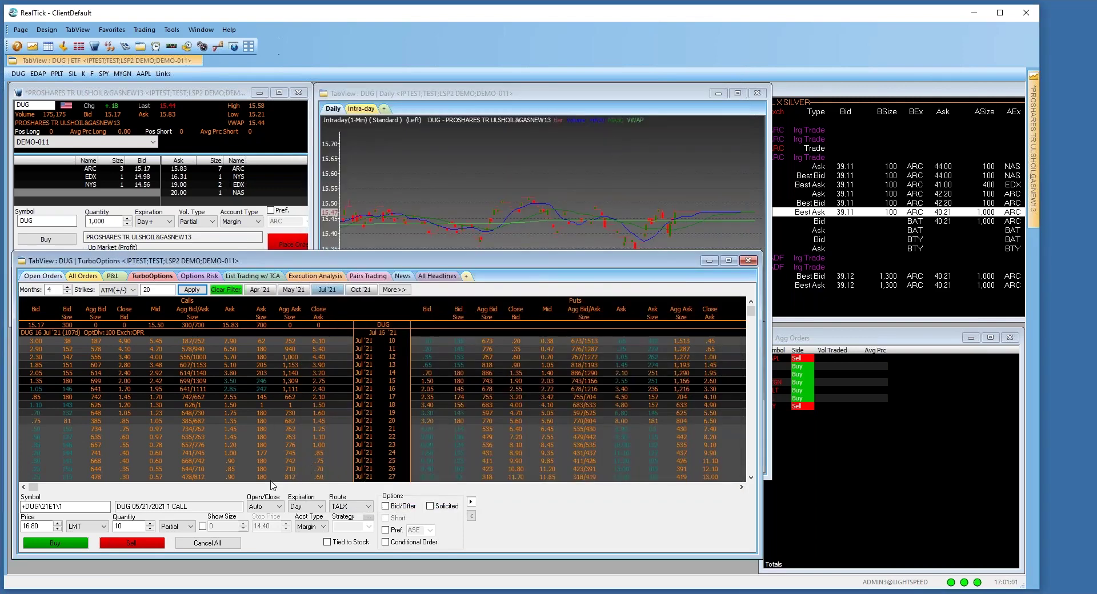
- Switch the TurboOptions order entry form to the Spreads MB system order form
right_click(258, 547)
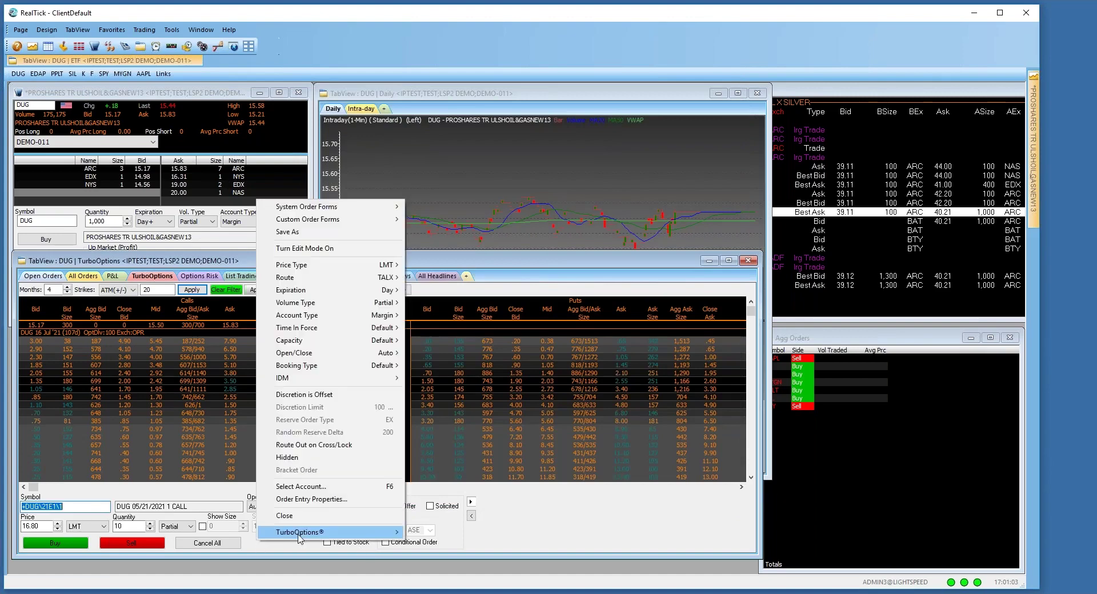
mouse_move(303, 534)
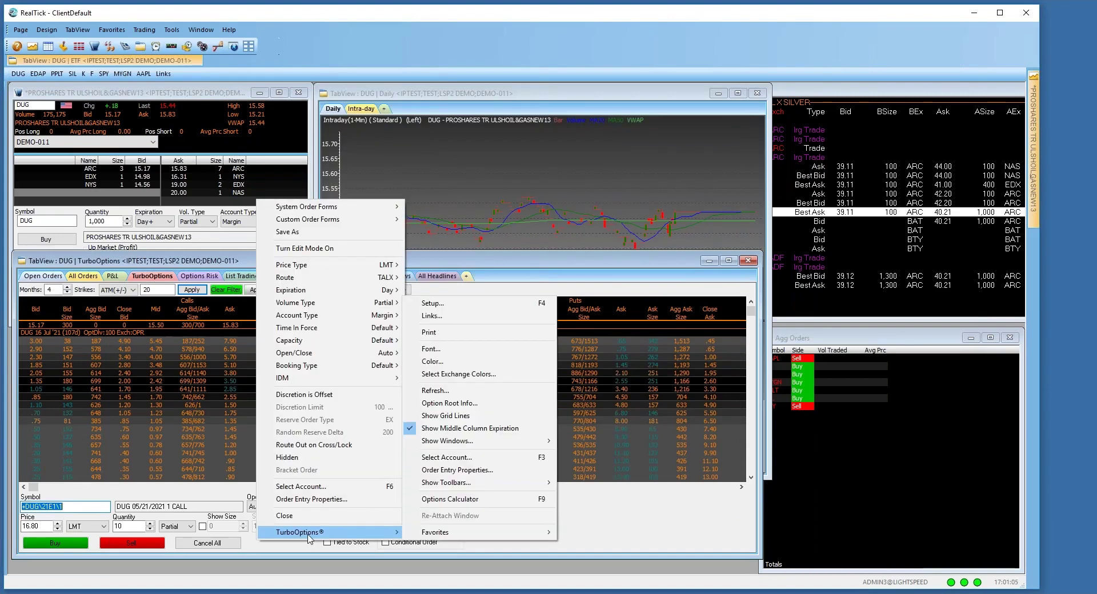
click(473, 503)
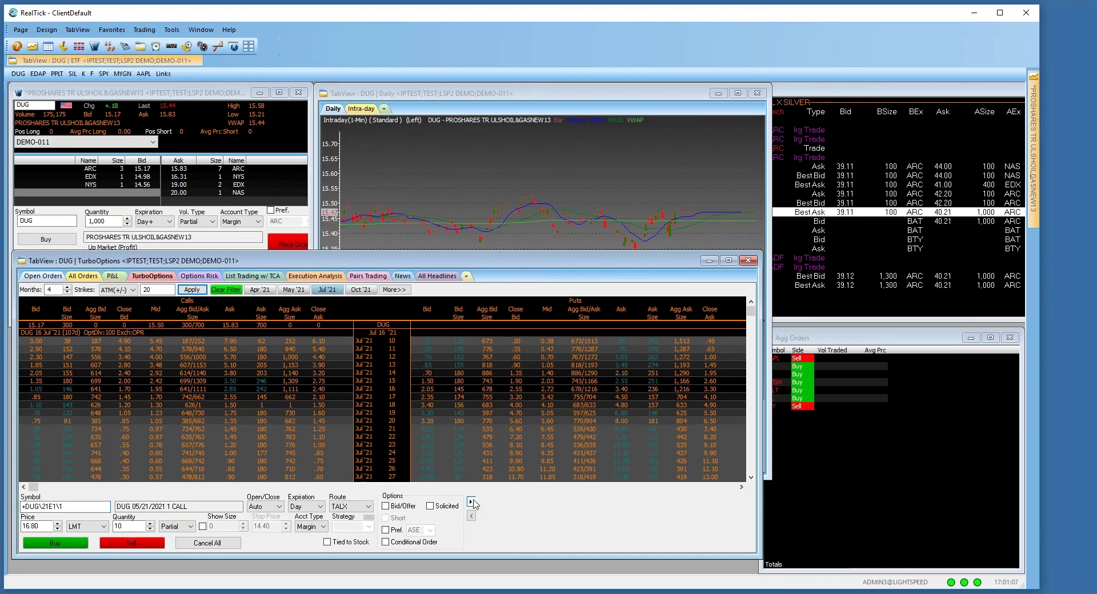
click(473, 503)
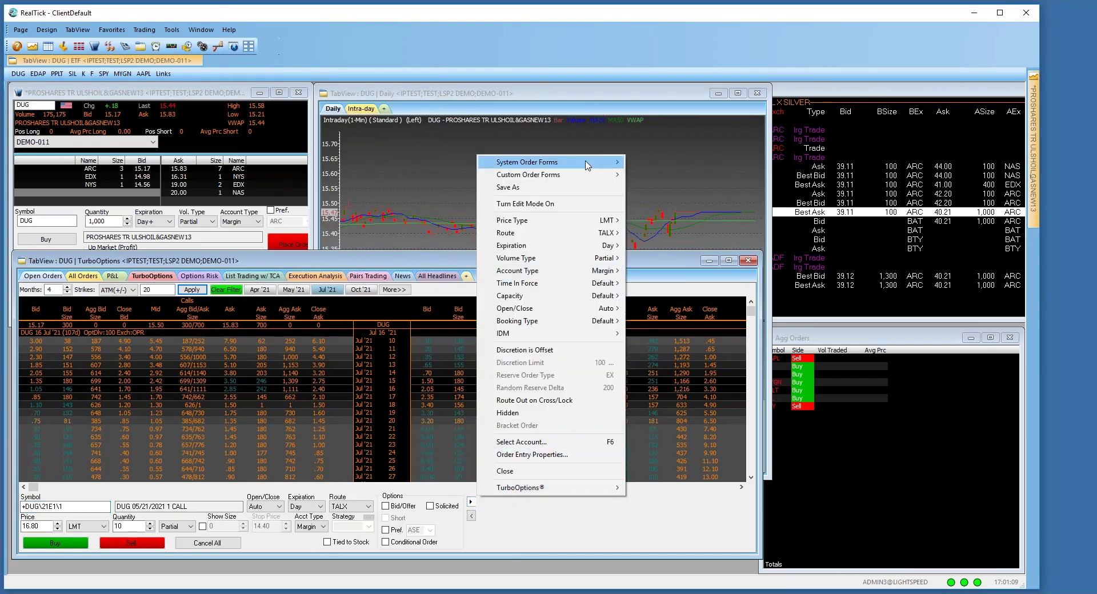
mouse_move(588, 165)
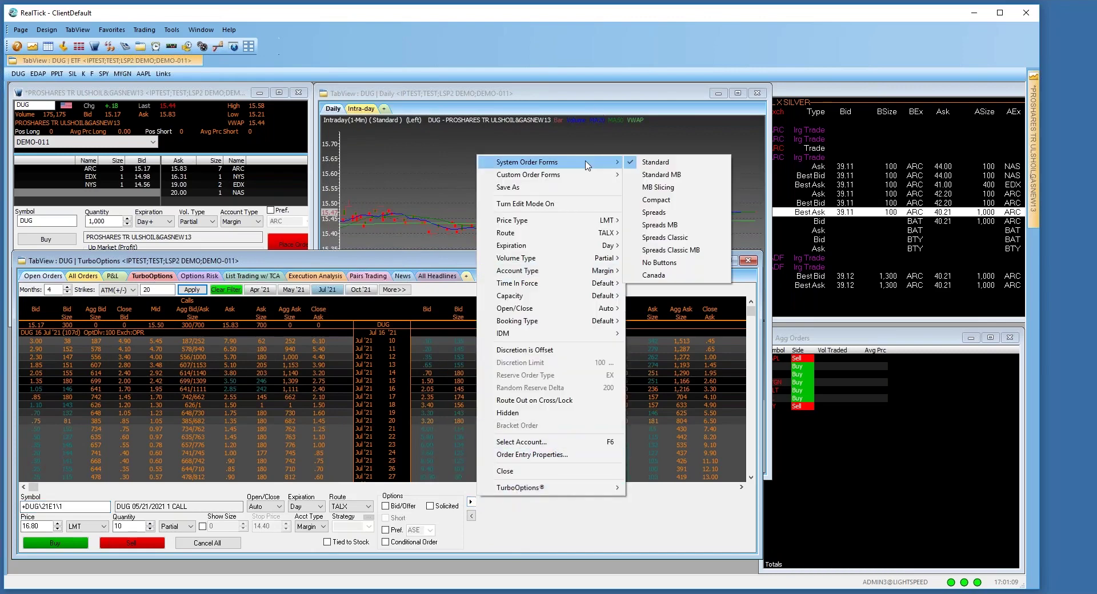
click(662, 226)
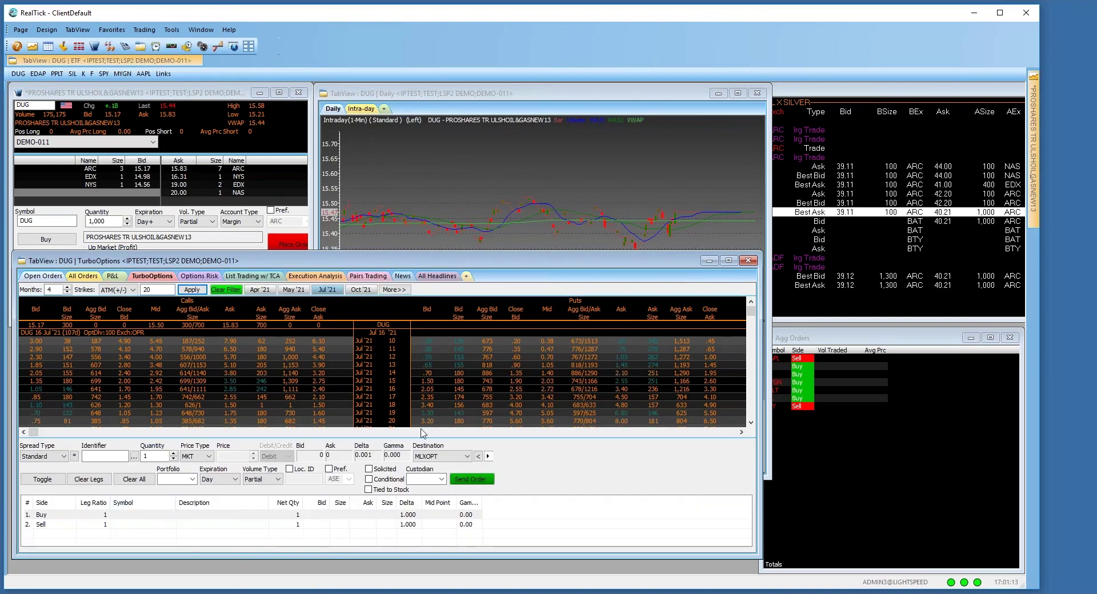
- Fill the spread legs with a buy of the DUG 07/16/2021 15 Call and a sell of the 21 Call
click(144, 518)
scroll(150, 406, down, 1)
drag(150, 531, 147, 523)
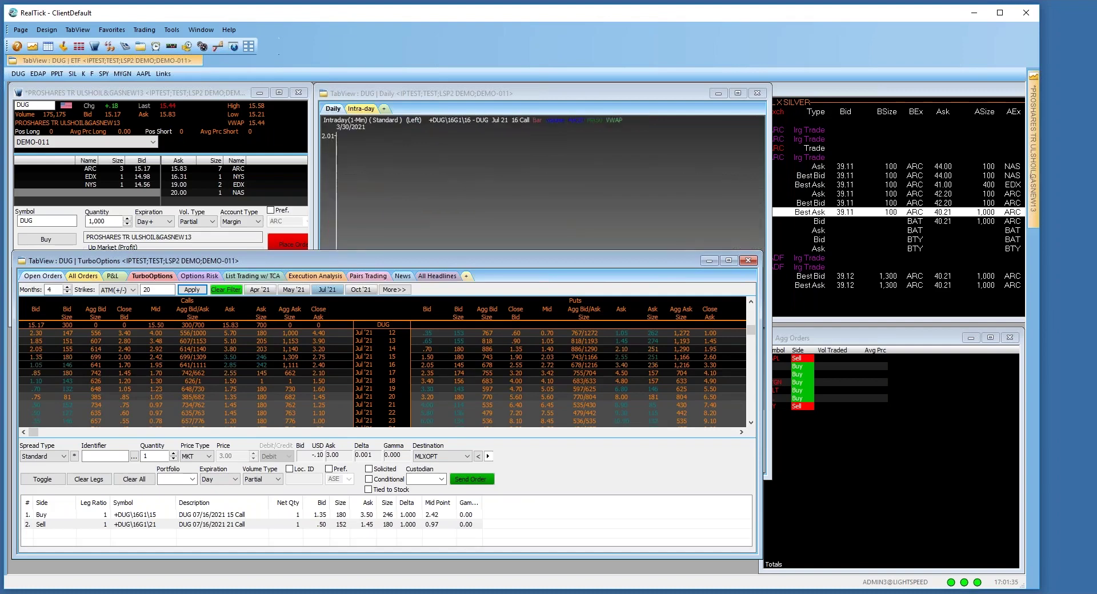
- Bring the chart forward and return it from the option symbol to DUG through the linked quote window
click(492, 217)
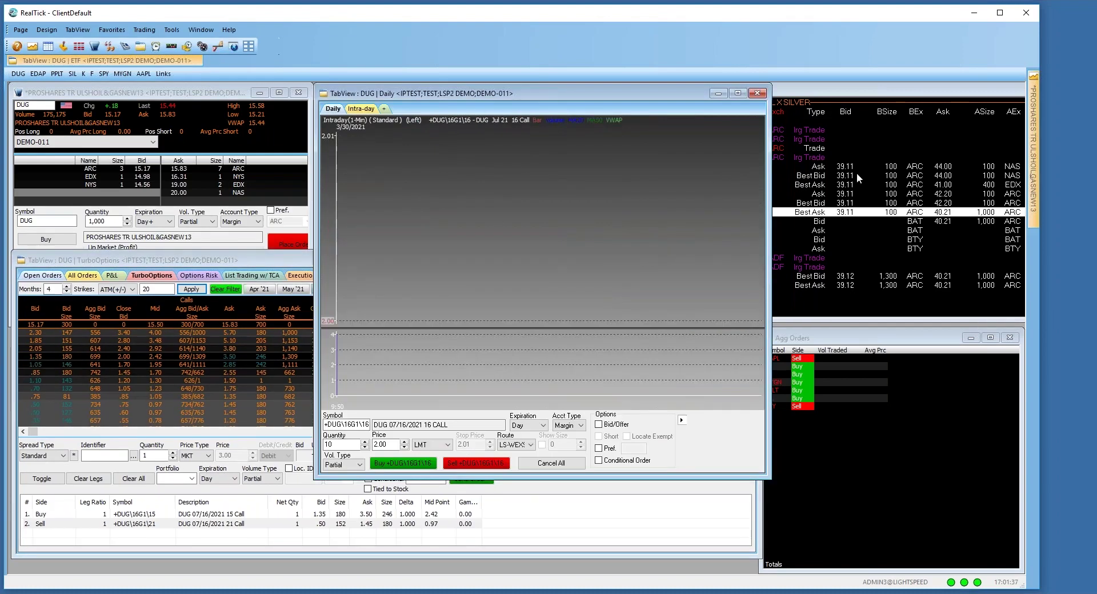
click(156, 374)
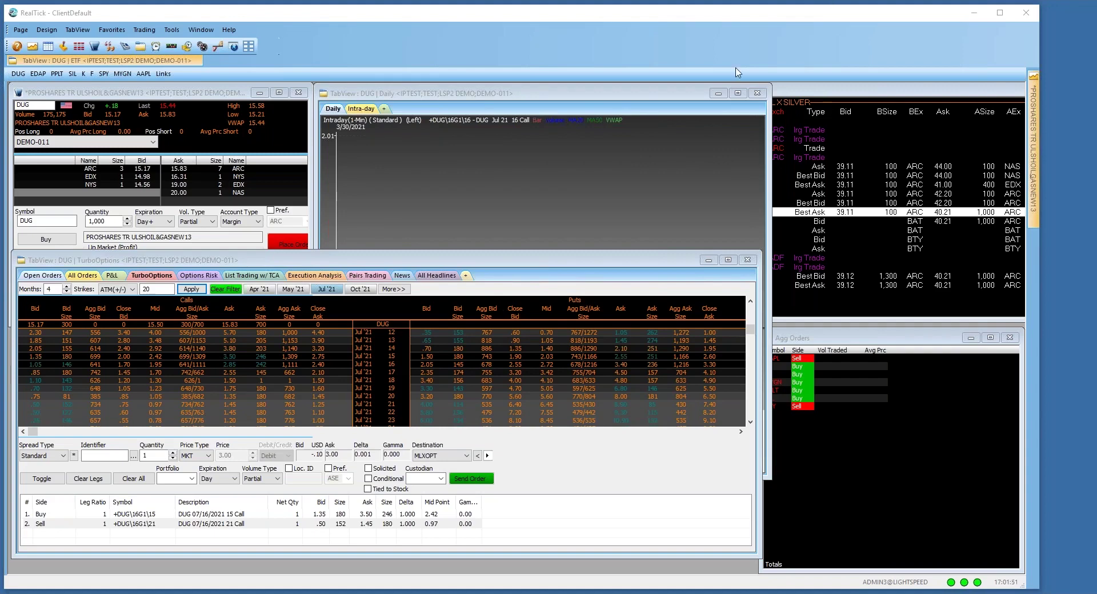
click(351, 180)
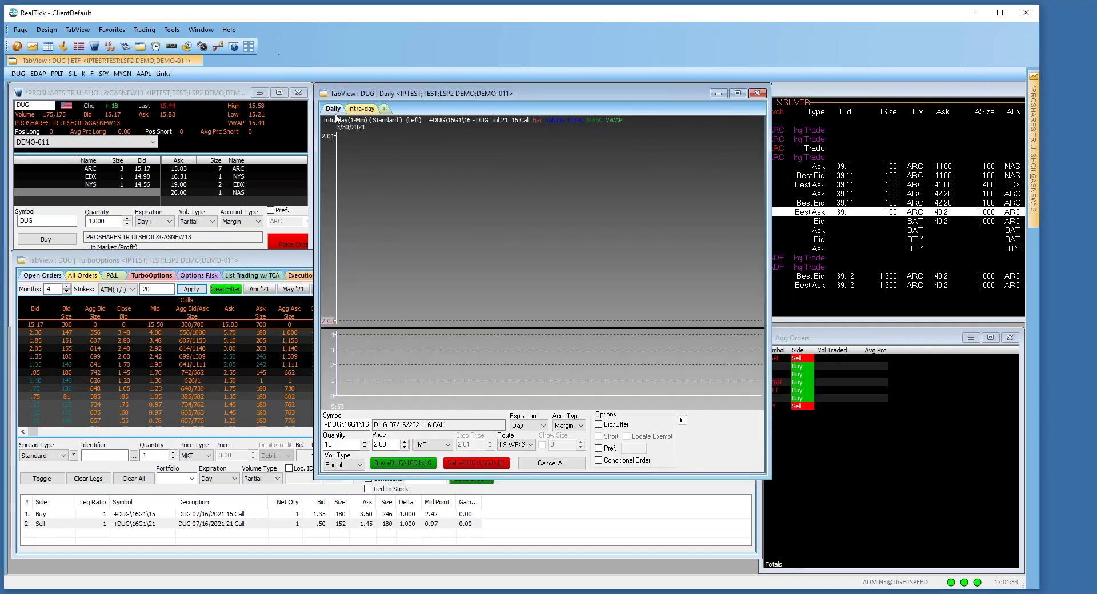
click(119, 113)
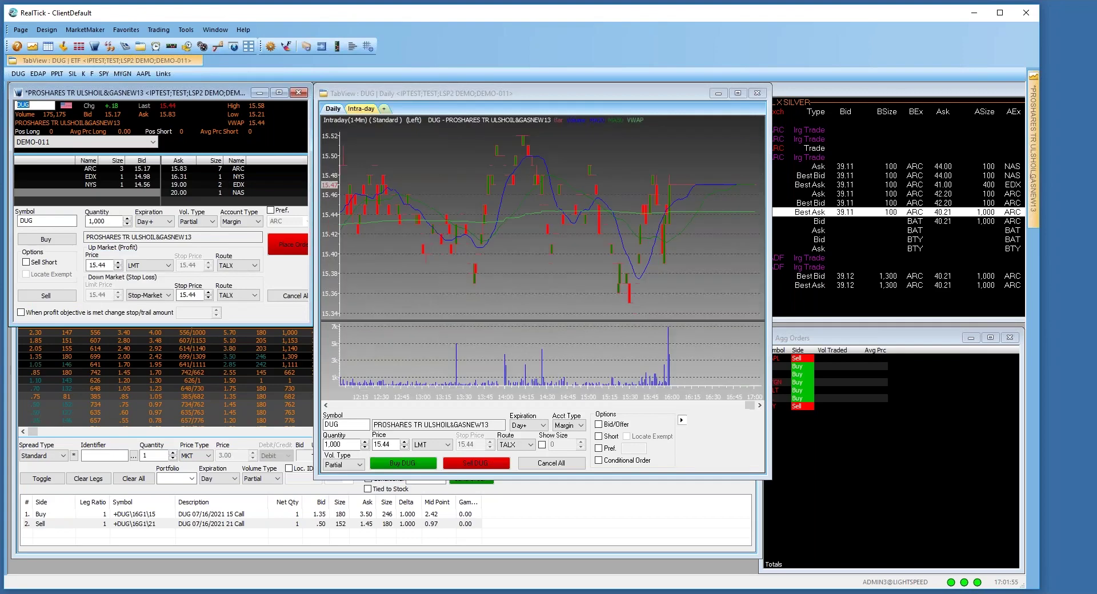
- Add OIH alongside DUG in the intraday chart and rescale the chart's price axis
right_click(525, 294)
click(544, 297)
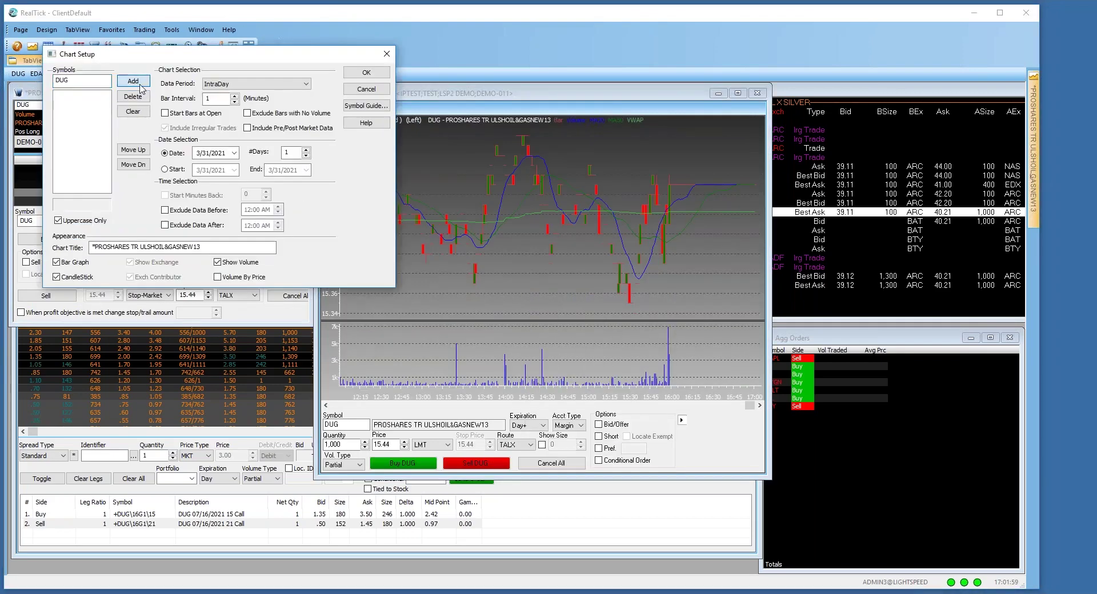
click(134, 82)
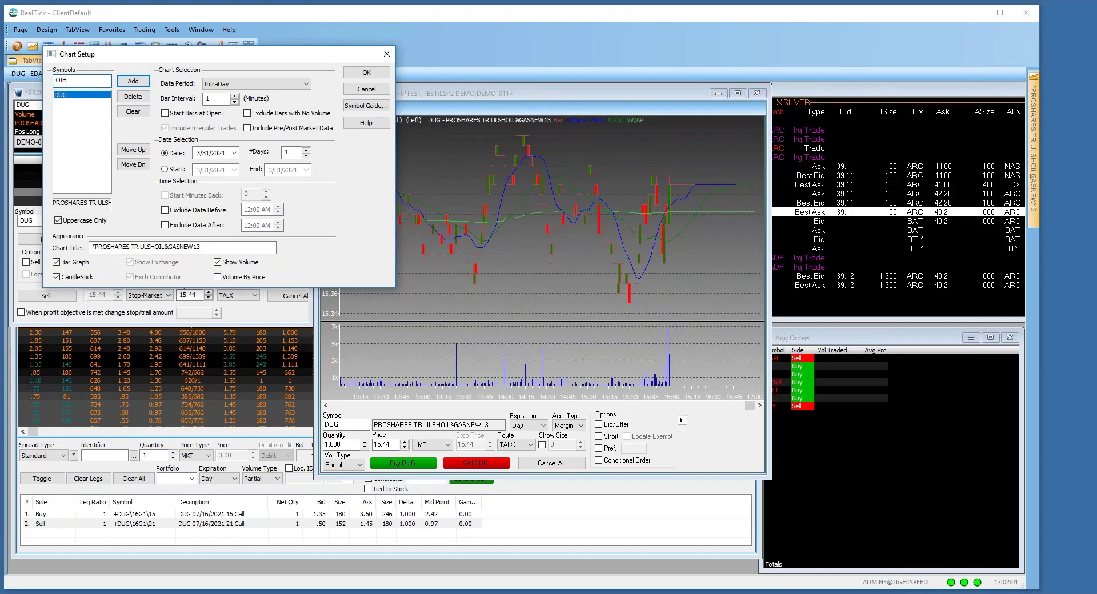
click(134, 80)
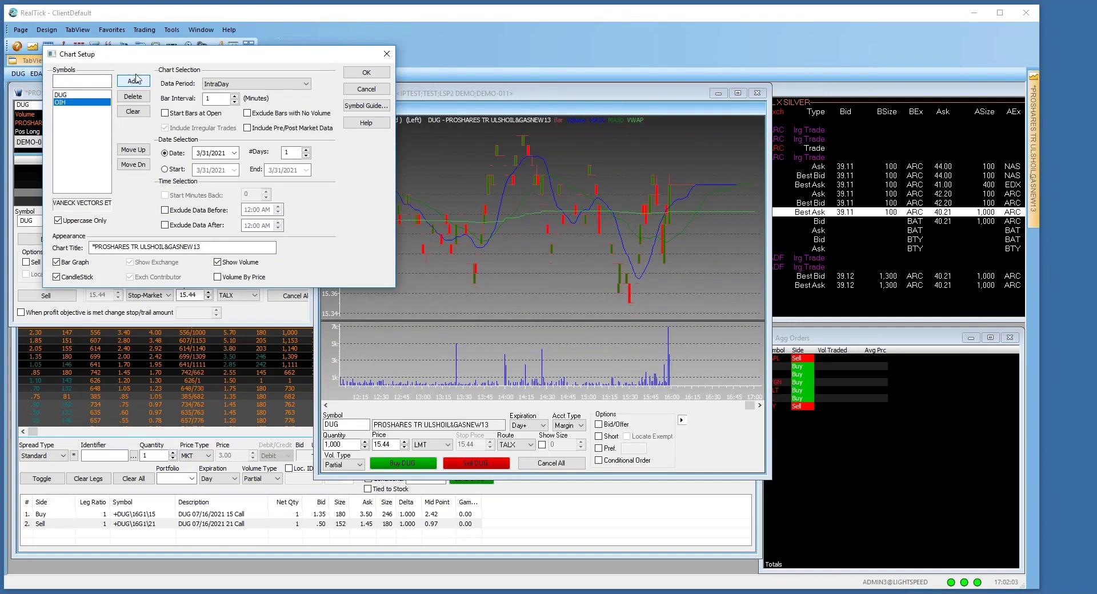
click(366, 72)
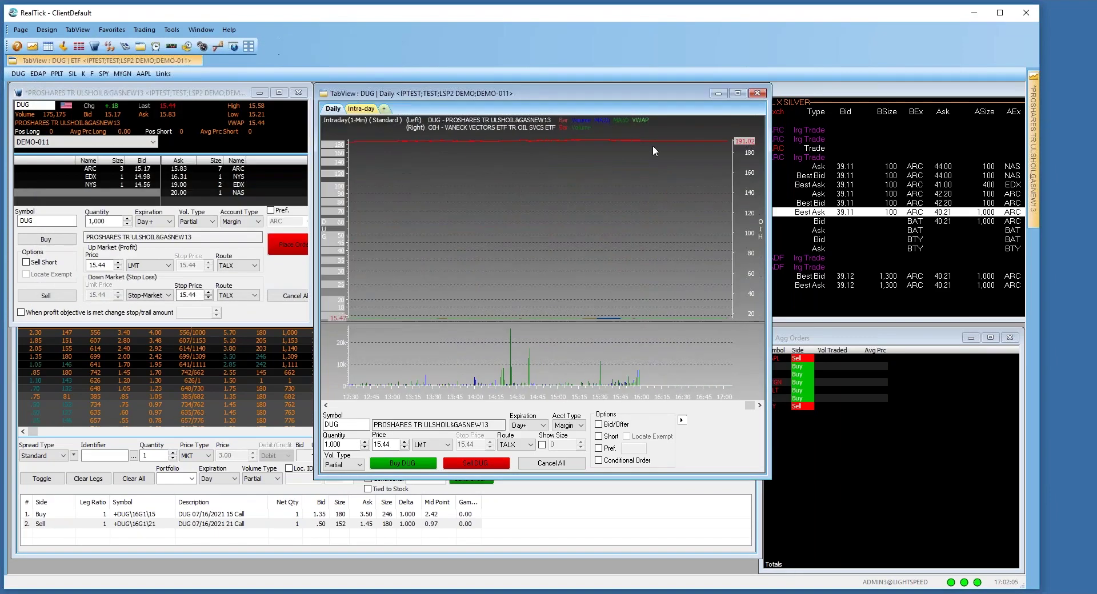
click(550, 296)
mouse_move(740, 222)
mouse_down()
mouse_move(736, 263)
mouse_move(738, 229)
mouse_up()
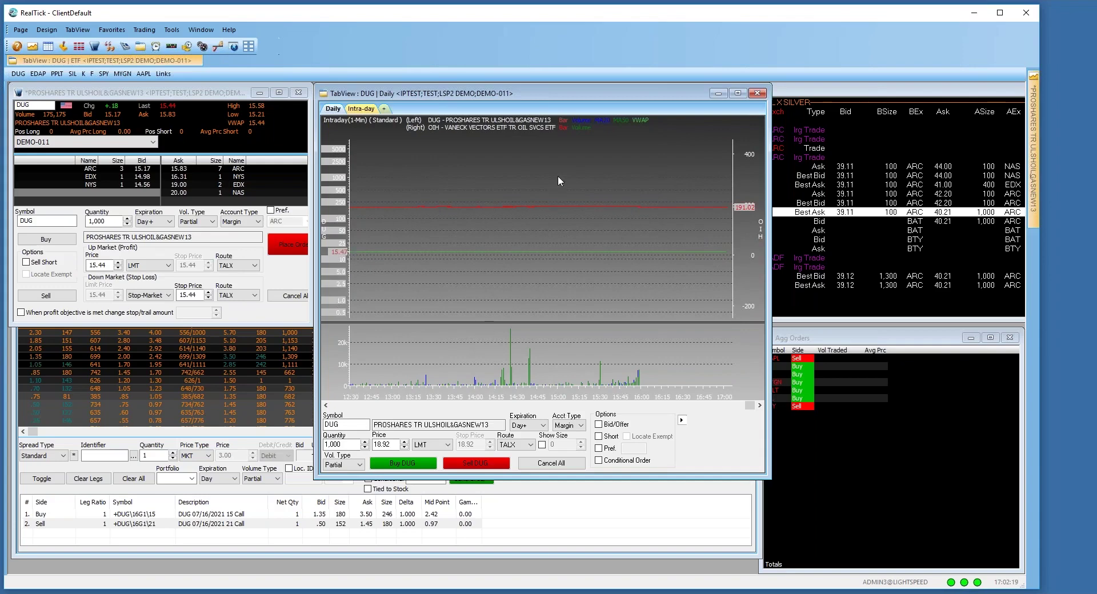
right_click(465, 235)
click(500, 244)
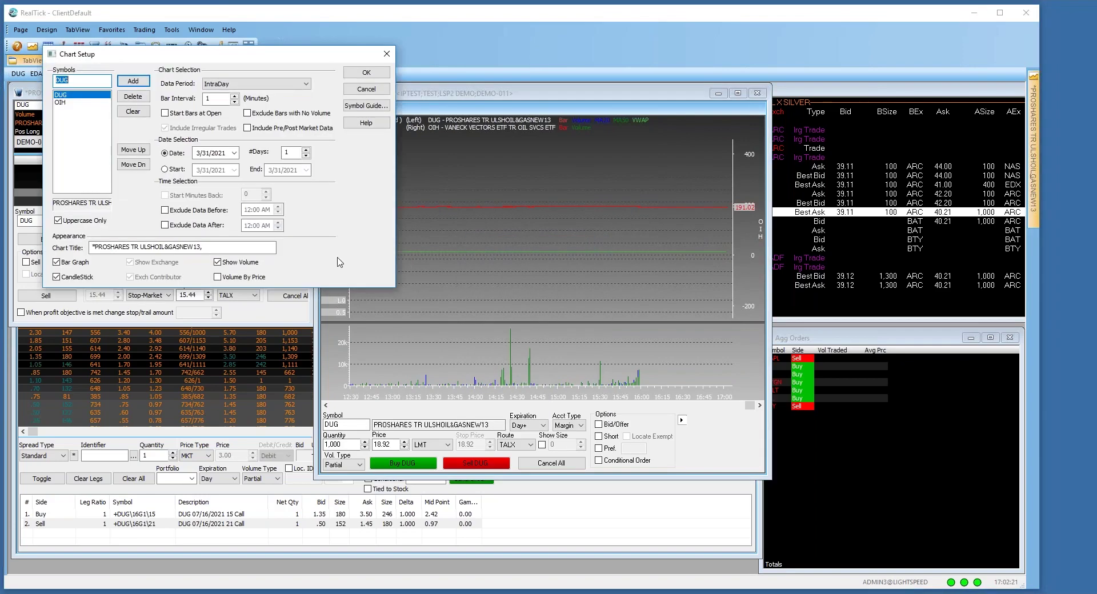
click(387, 54)
- Delete DUG from the chart's symbol list, keeping only OIH, and apply the chart setup
right_click(493, 193)
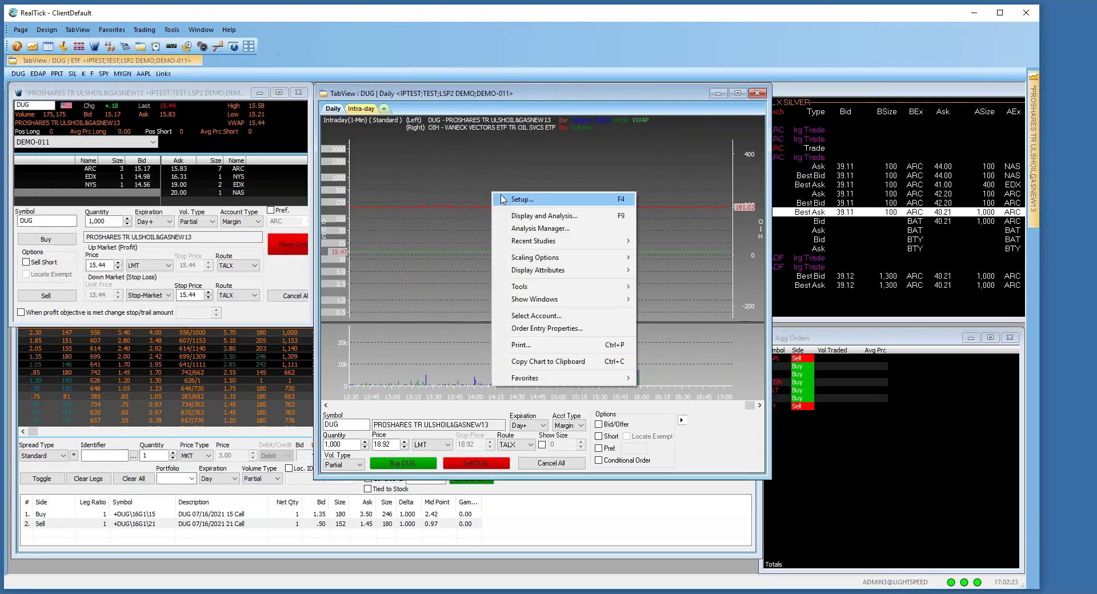
click(502, 200)
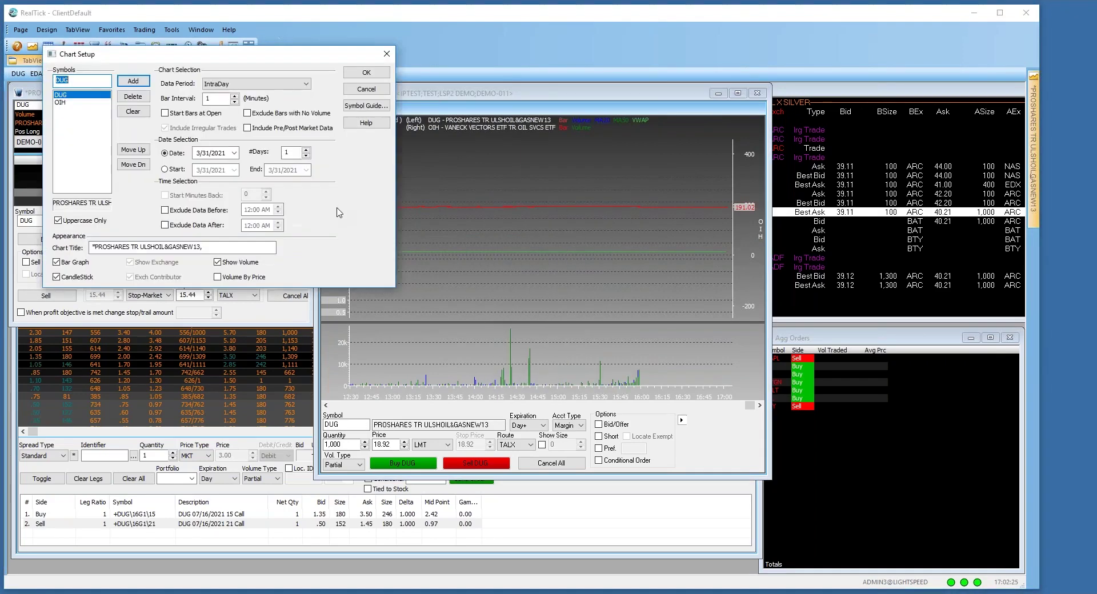
click(291, 86)
click(132, 96)
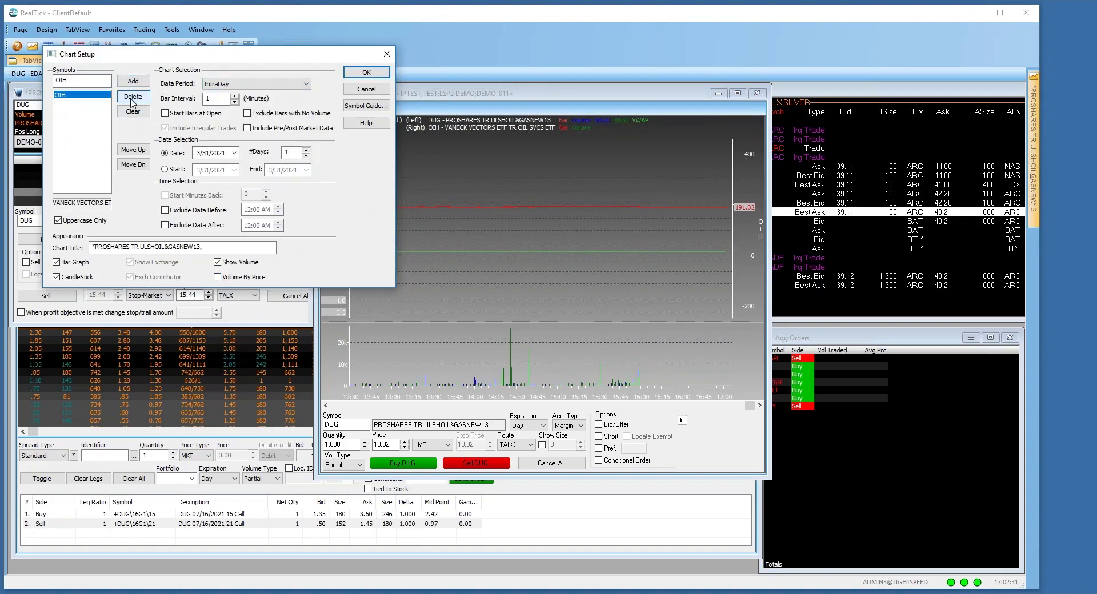
click(367, 73)
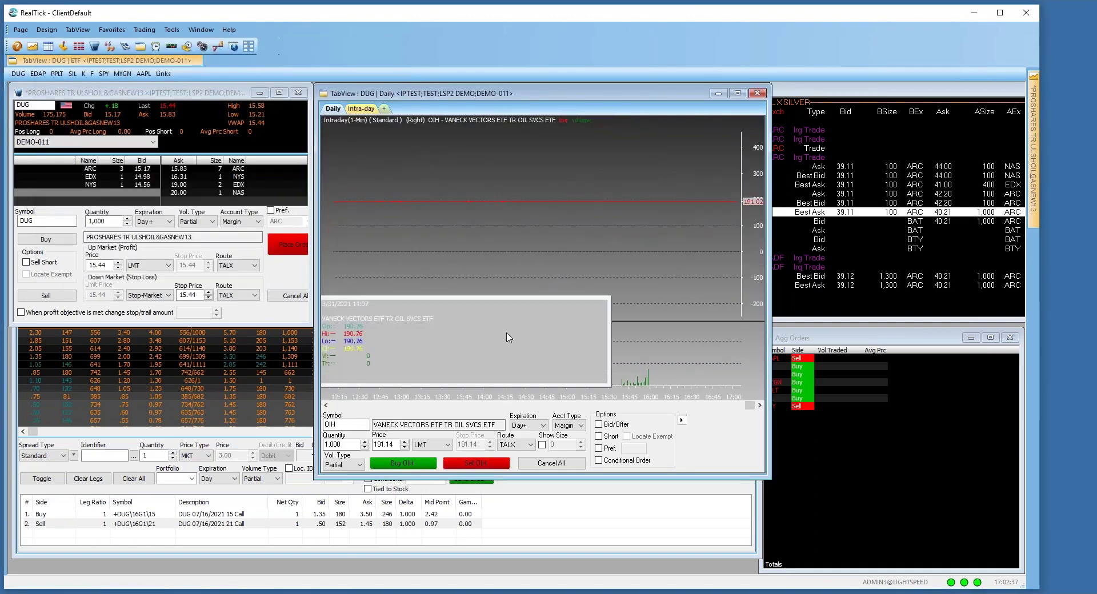
- Zoom in on the chart's time axis and change its symbol from OIH to DUG using the linked quote window
scroll(675, 320, up, 3)
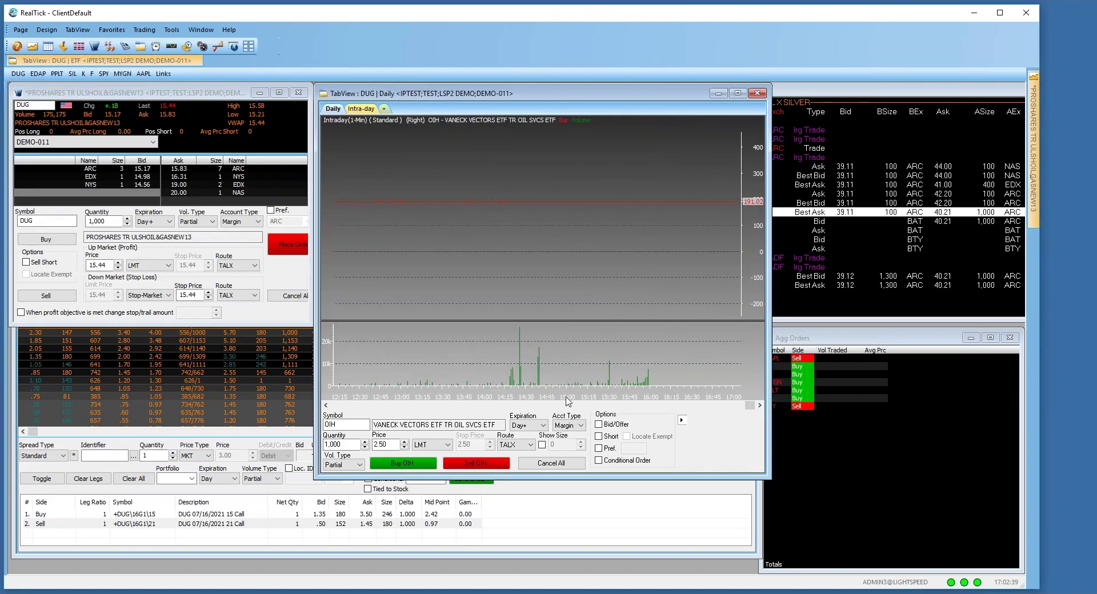
click(550, 204)
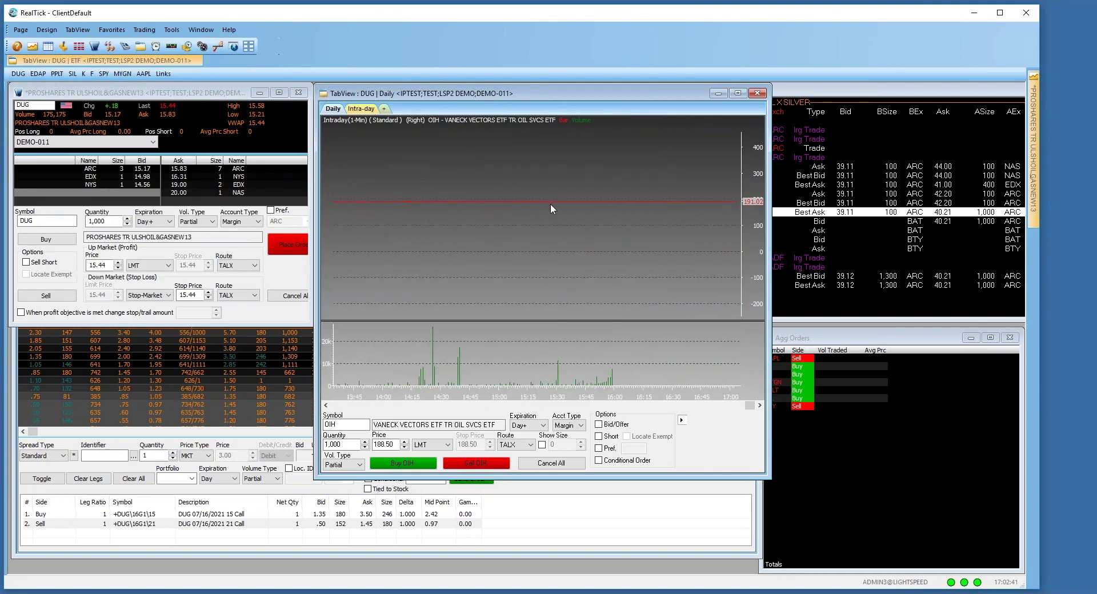
right_click(551, 204)
click(201, 129)
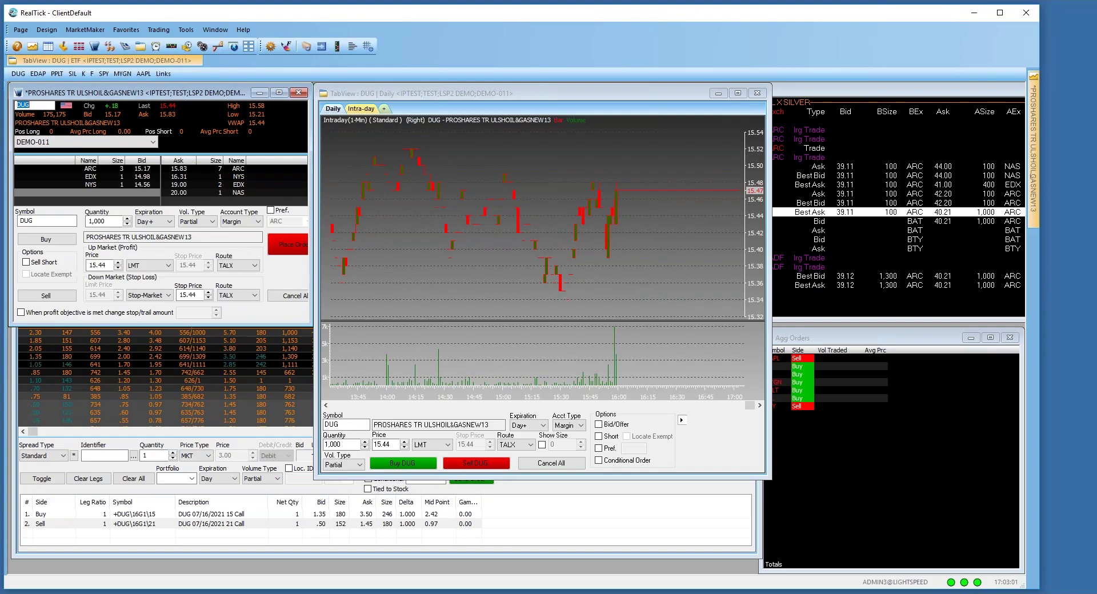
- Switch the options window from TurboOptions to the P&L page, and bring the DUG quote window and chart back to the front
click(287, 247)
click(205, 348)
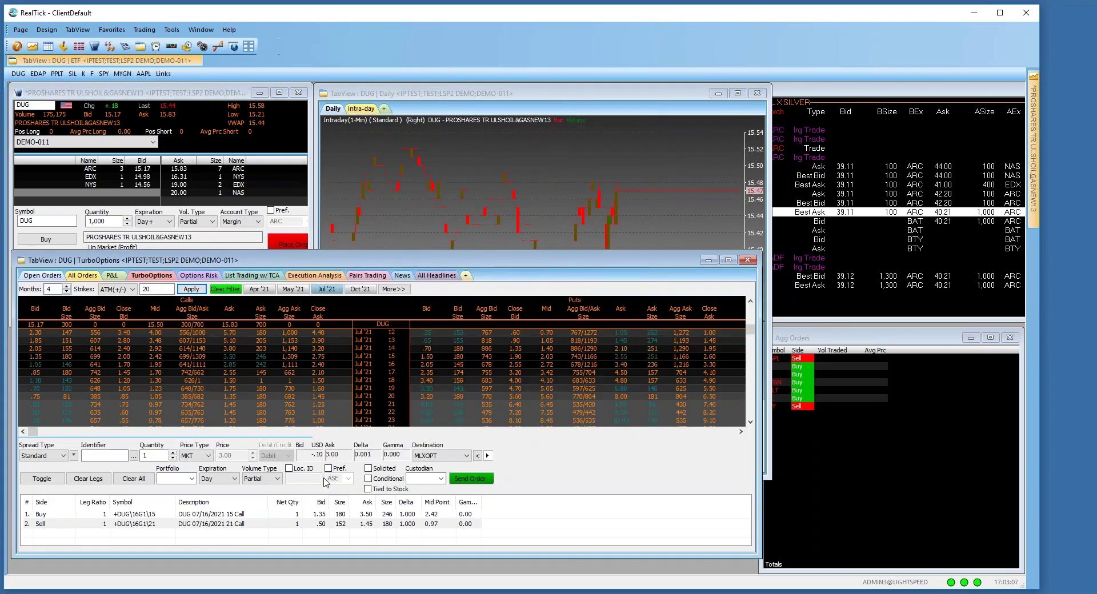
click(112, 276)
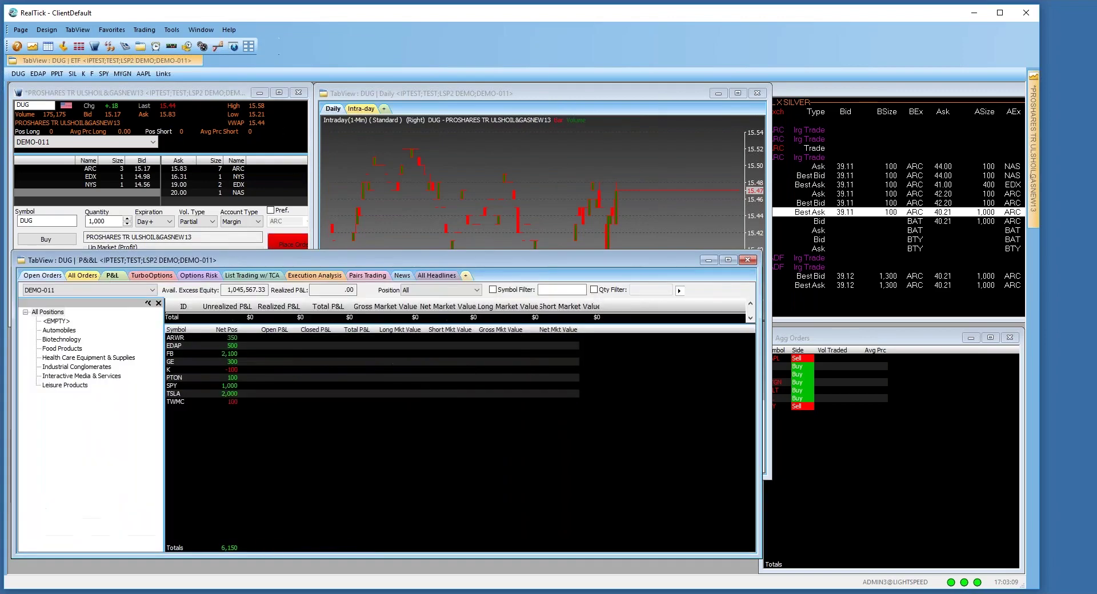
click(194, 161)
click(466, 99)
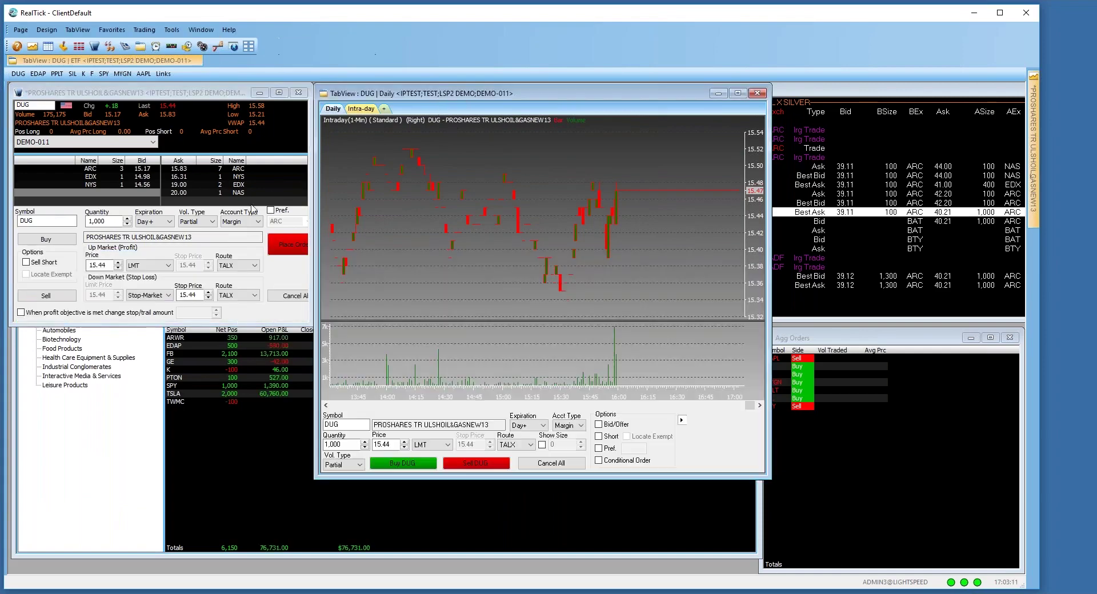
- Widen the DUG quote window and change its order form to the system form Default 2
drag(312, 264, 381, 264)
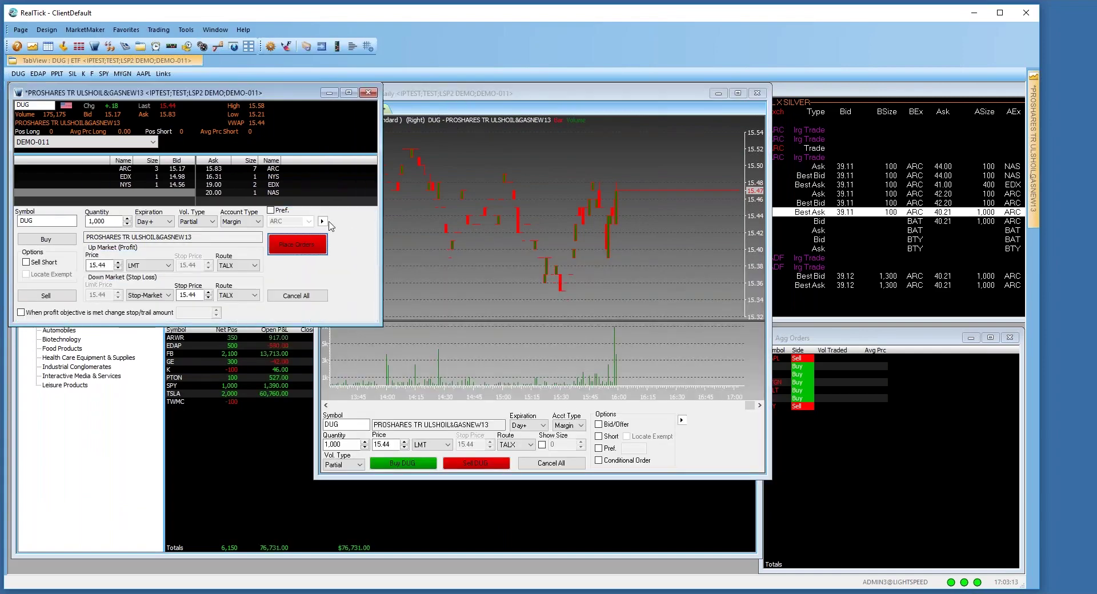
click(323, 222)
mouse_move(394, 223)
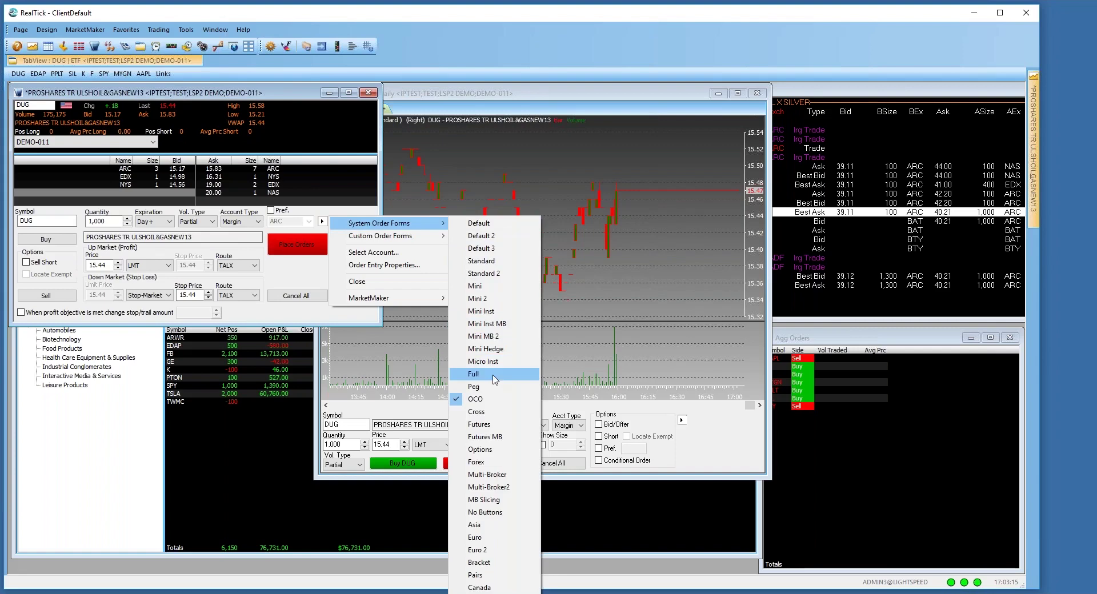
click(488, 237)
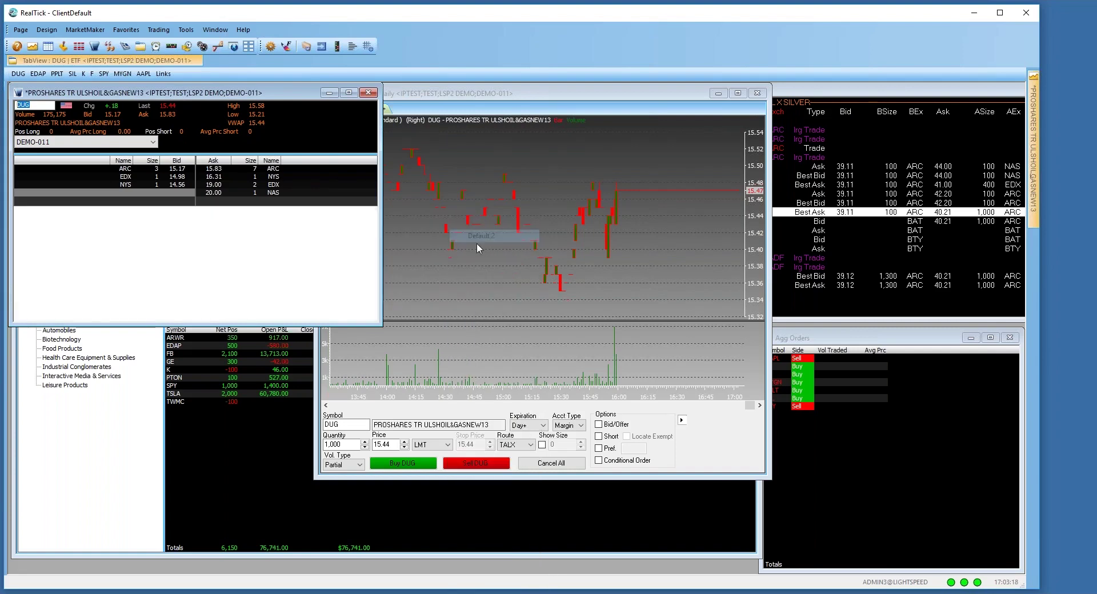
- Examine the order entry properties for price/trade size warnings, order form settings, order colors and order entry default rules
click(244, 276)
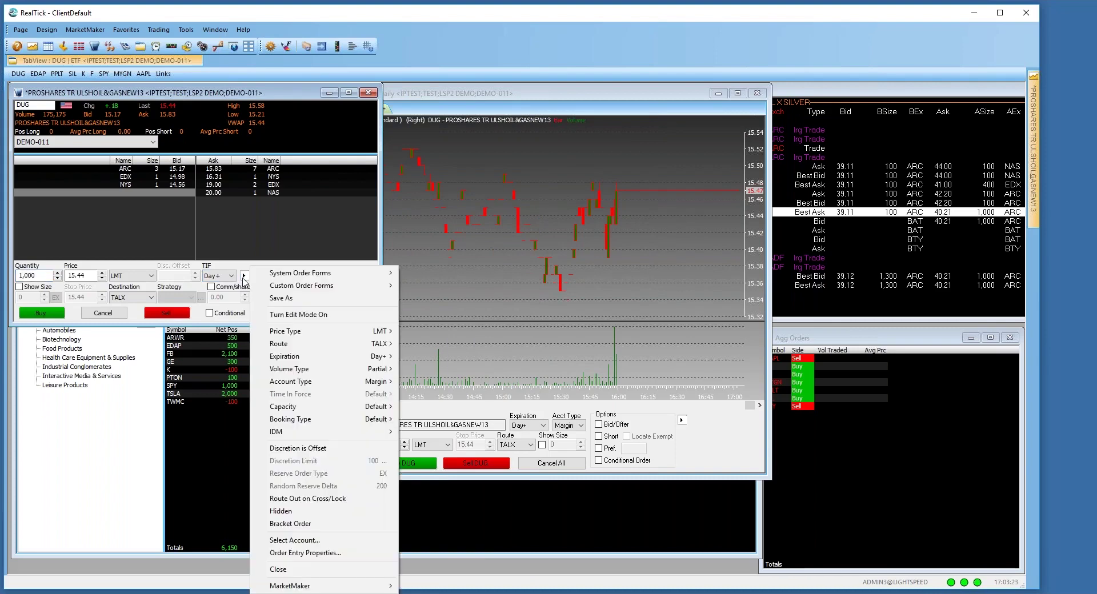
click(335, 552)
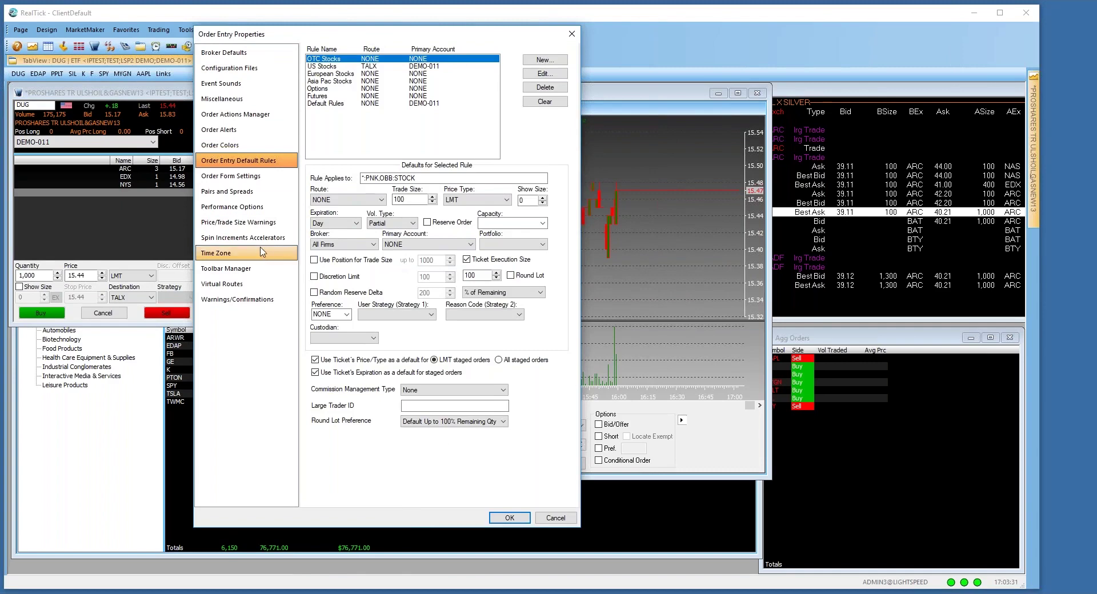
click(260, 229)
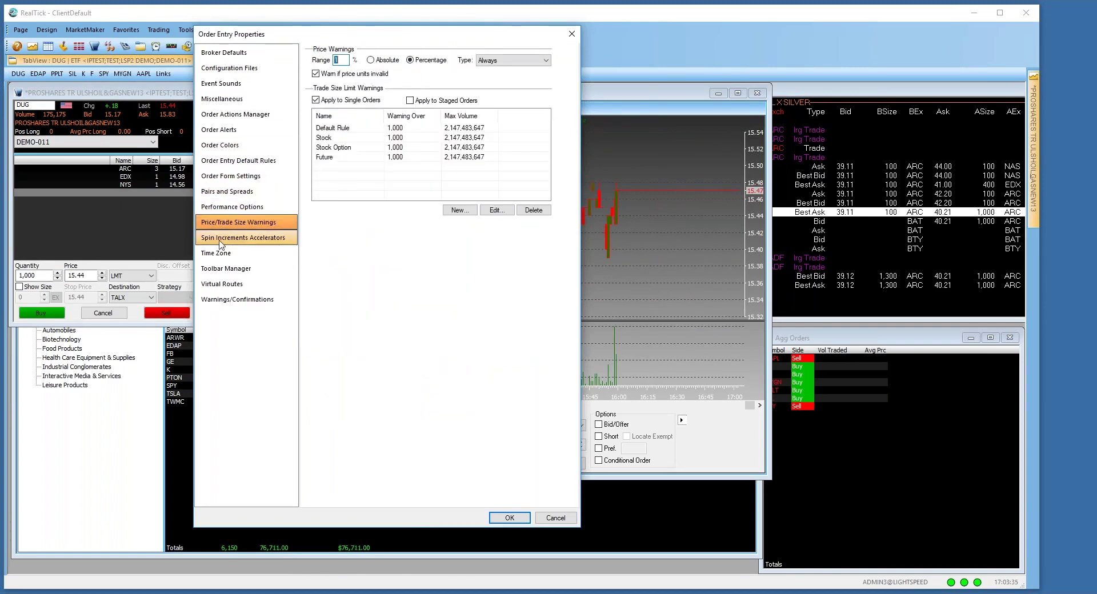
click(229, 161)
click(225, 177)
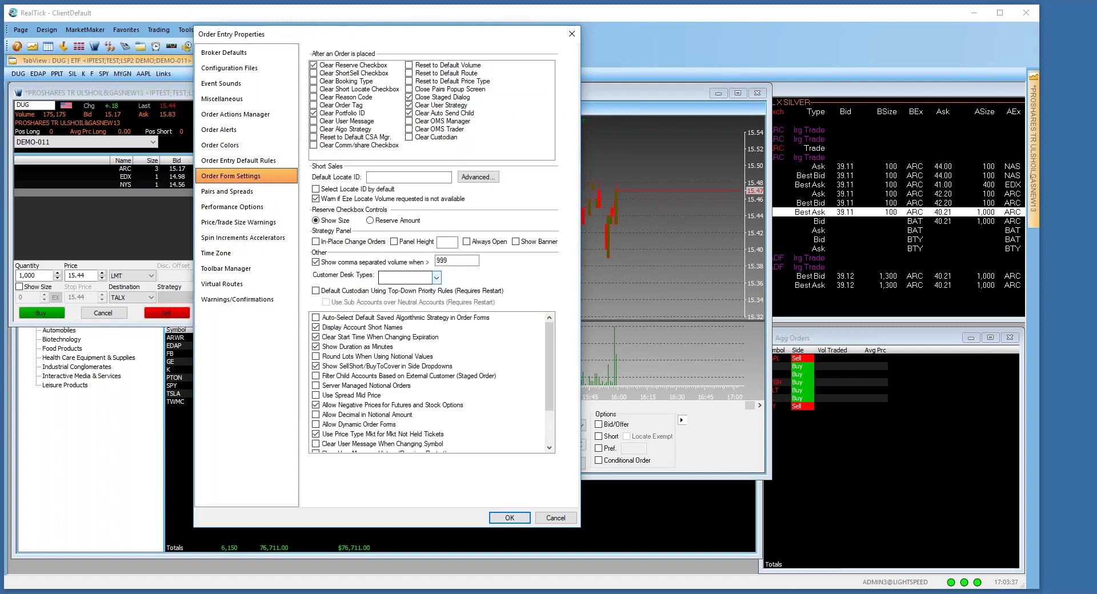
click(293, 145)
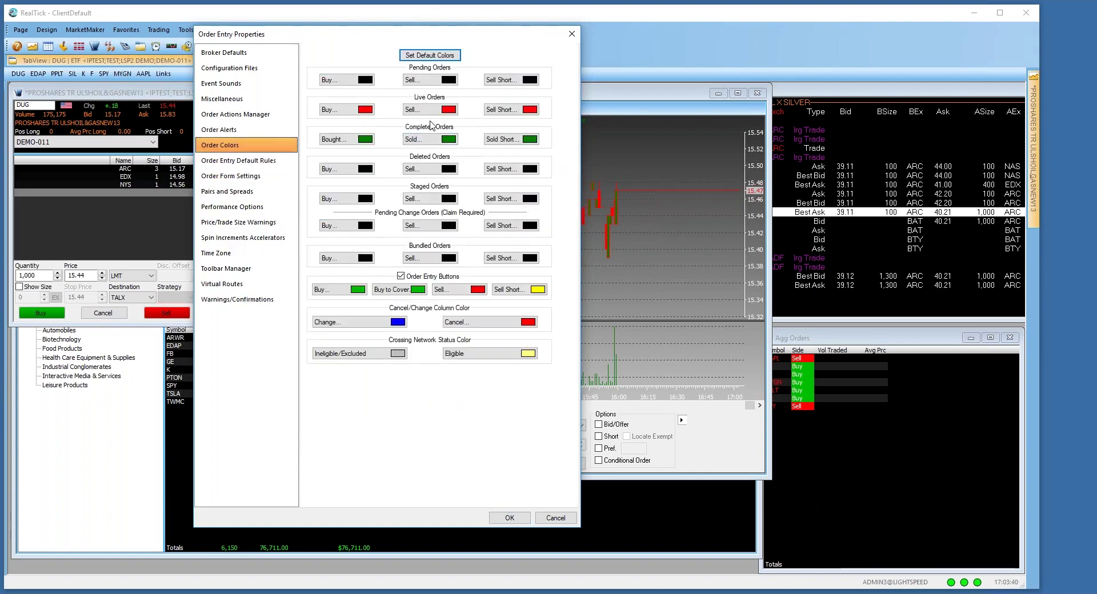
click(246, 160)
- Examine the order actions and their hotkeys in the Order Actions Manager, including Buy Qty: 1000, and close the properties
click(264, 117)
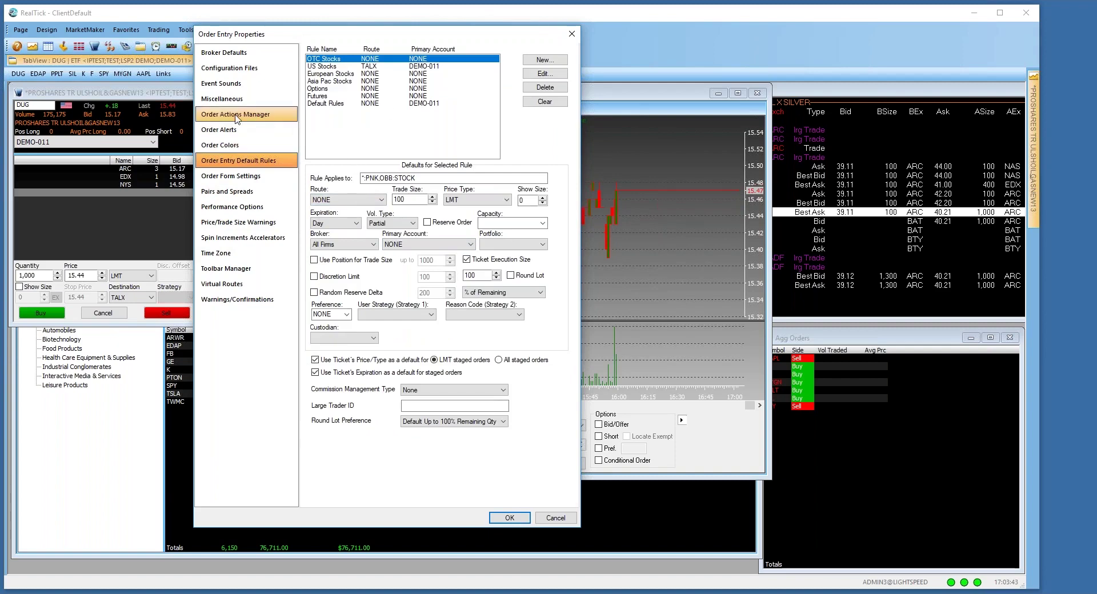
scroll(375, 80, down, 4)
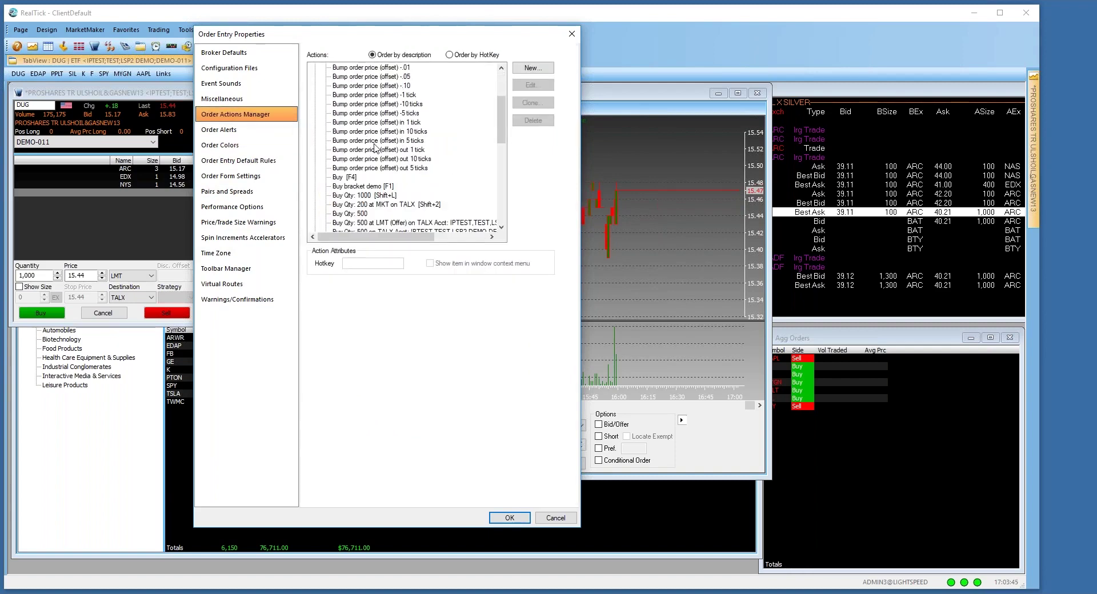
scroll(375, 149, up, 4)
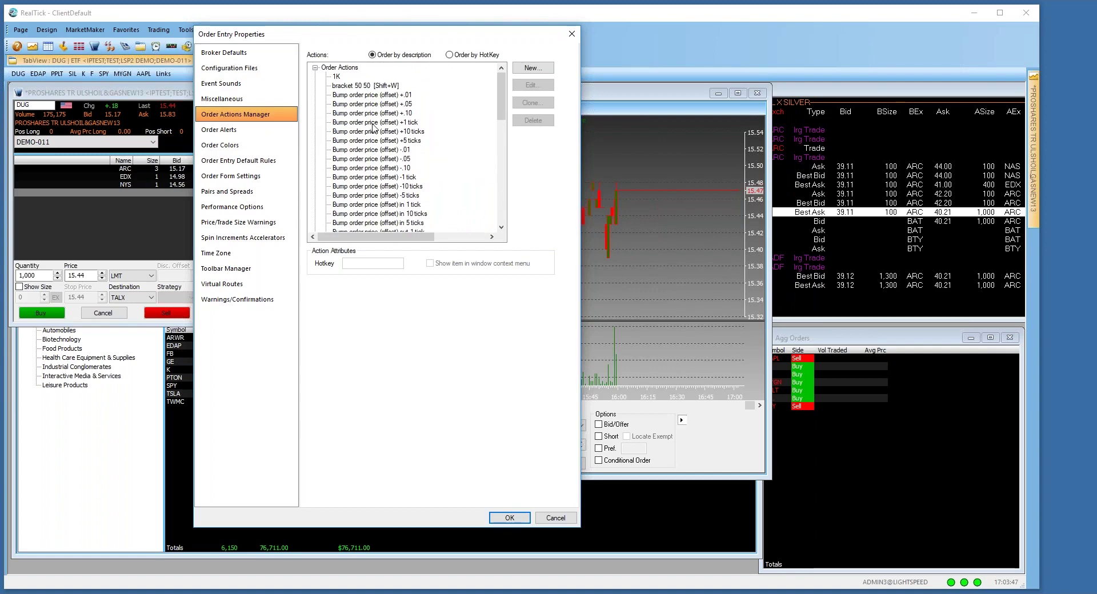
scroll(375, 143, down, 5)
scroll(380, 149, down, 4)
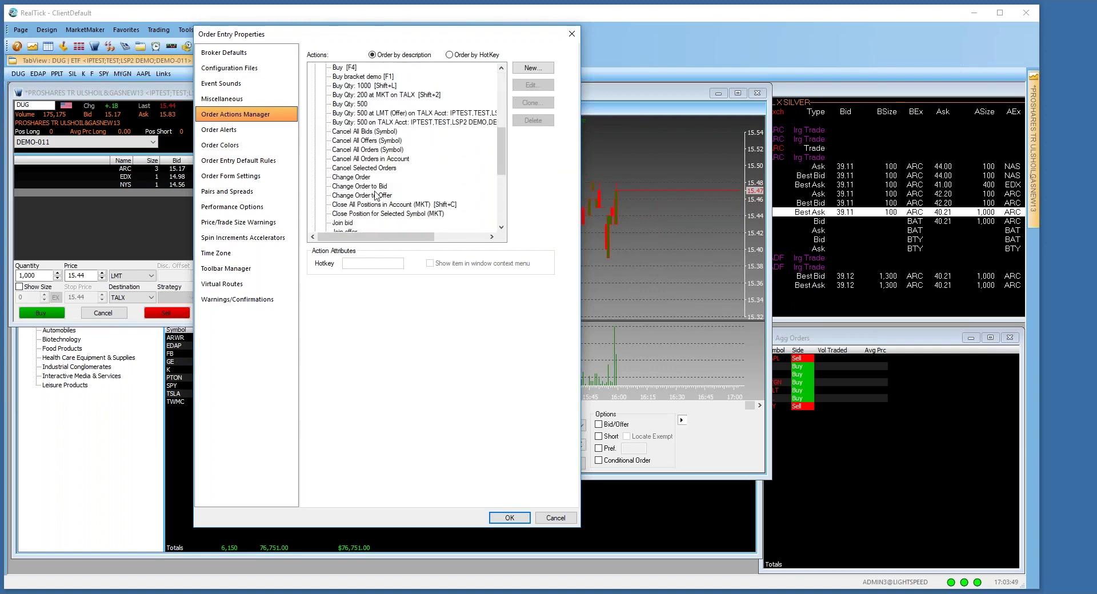
scroll(377, 176, down, 4)
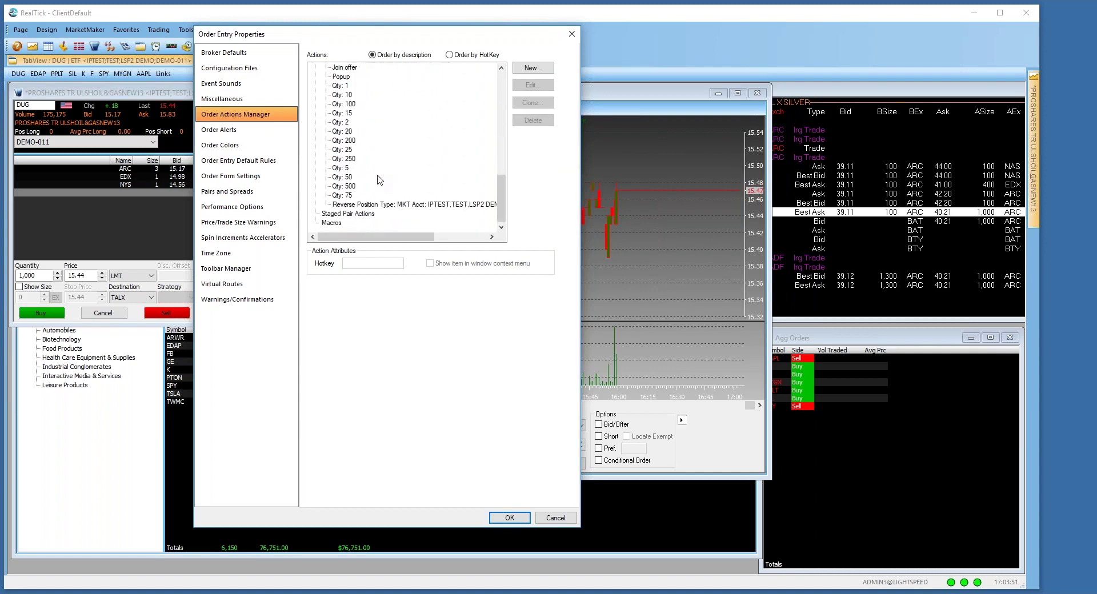
scroll(383, 183, up, 4)
scroll(428, 141, up, 3)
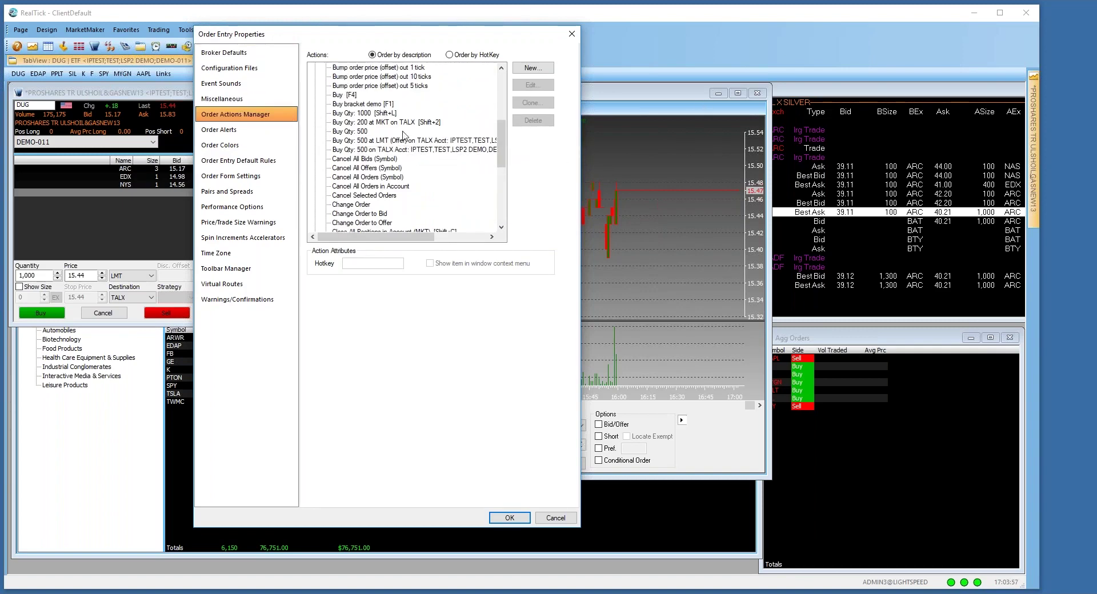
click(366, 113)
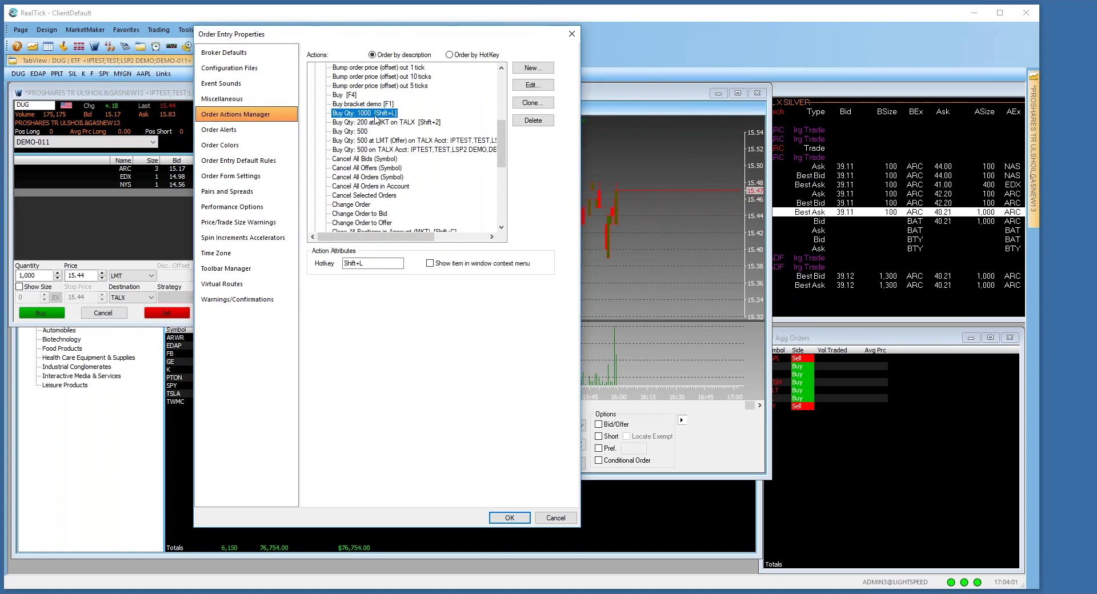
click(508, 517)
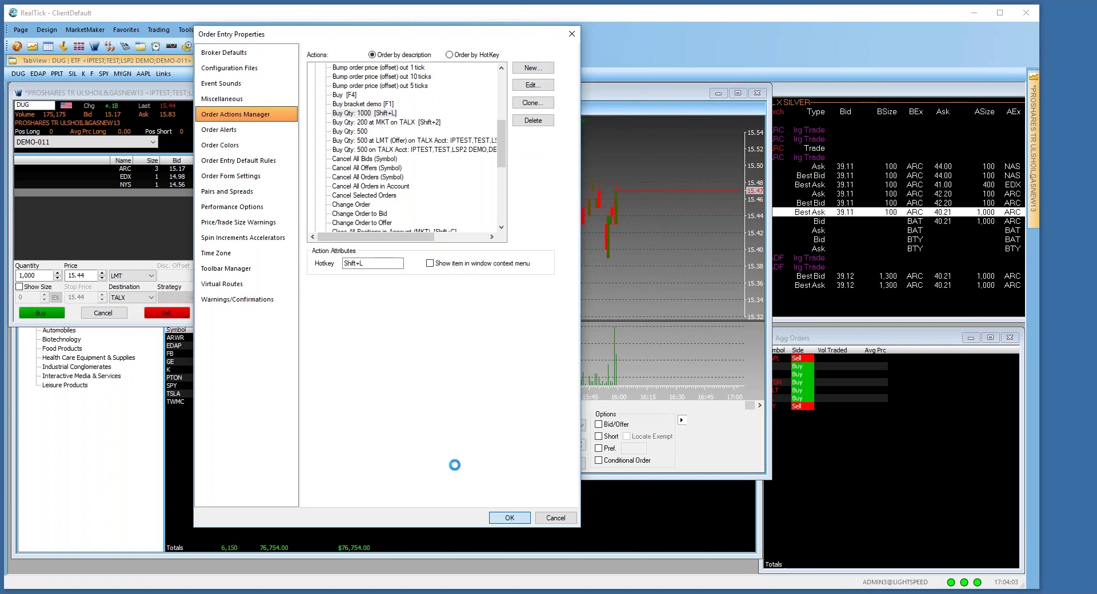
- Display the bracket order entry for buying DUG and dismiss it without placing orders
shift+click(149, 235)
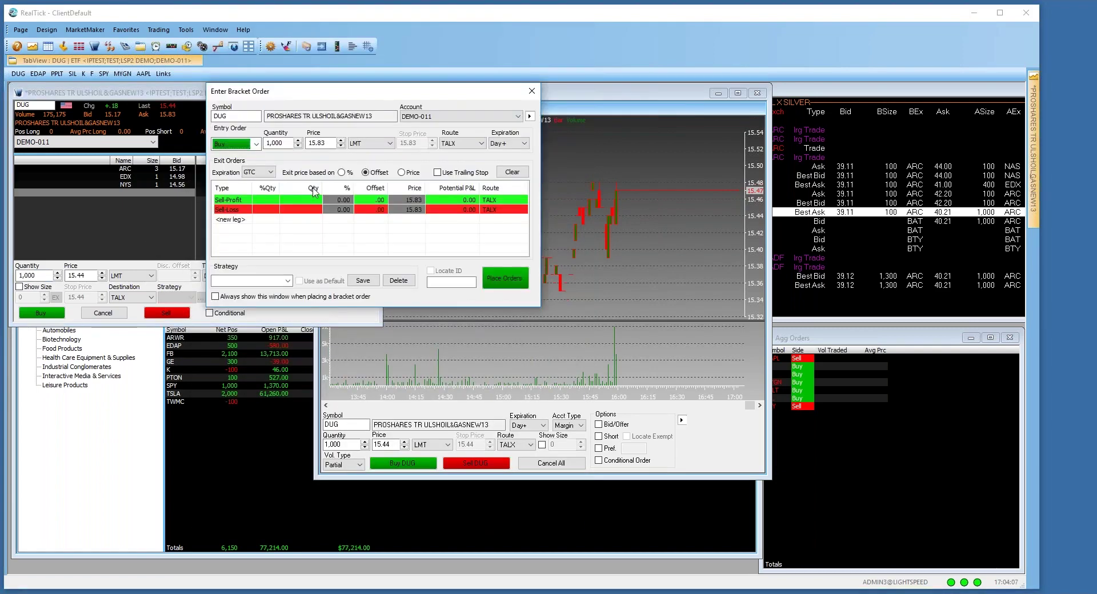
click(531, 91)
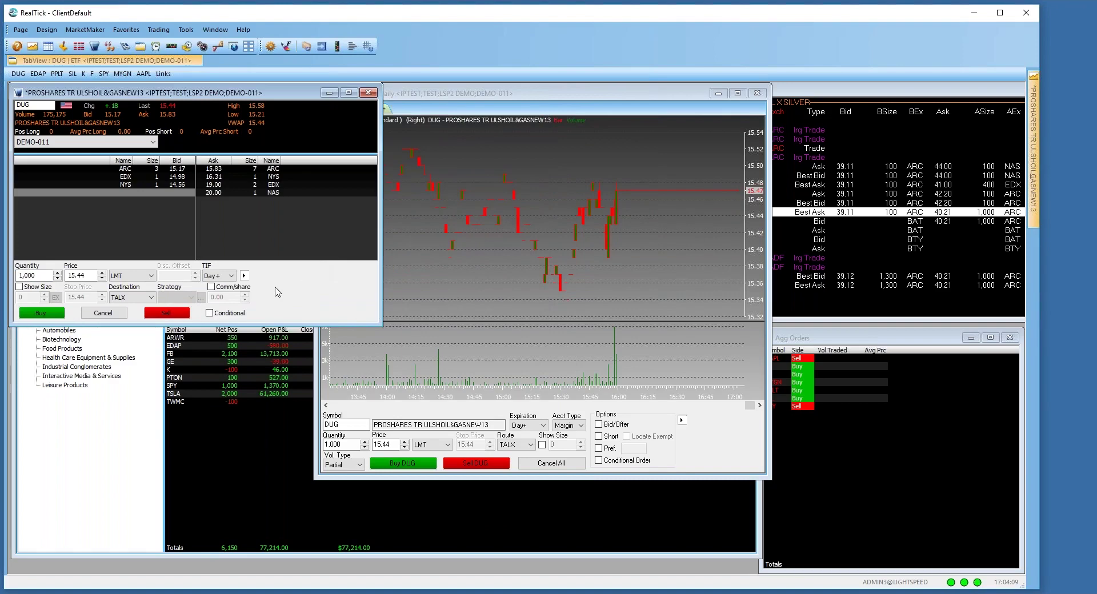
- Review the settings of the order action that buys 500 at the offer with LMT on TALX, and close the order entry properties
right_click(243, 208)
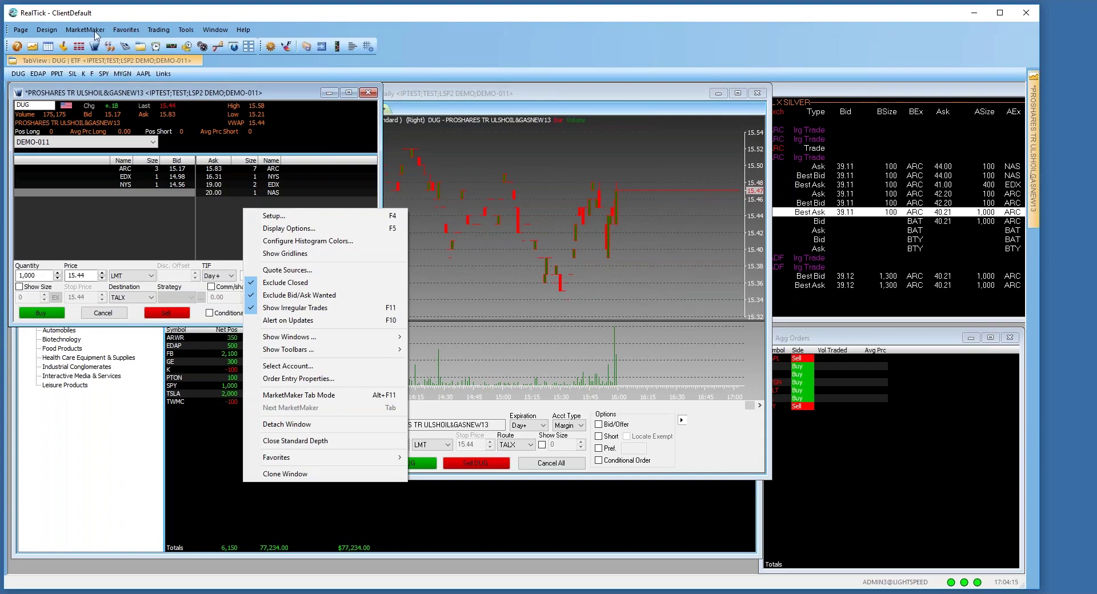
click(124, 30)
click(122, 31)
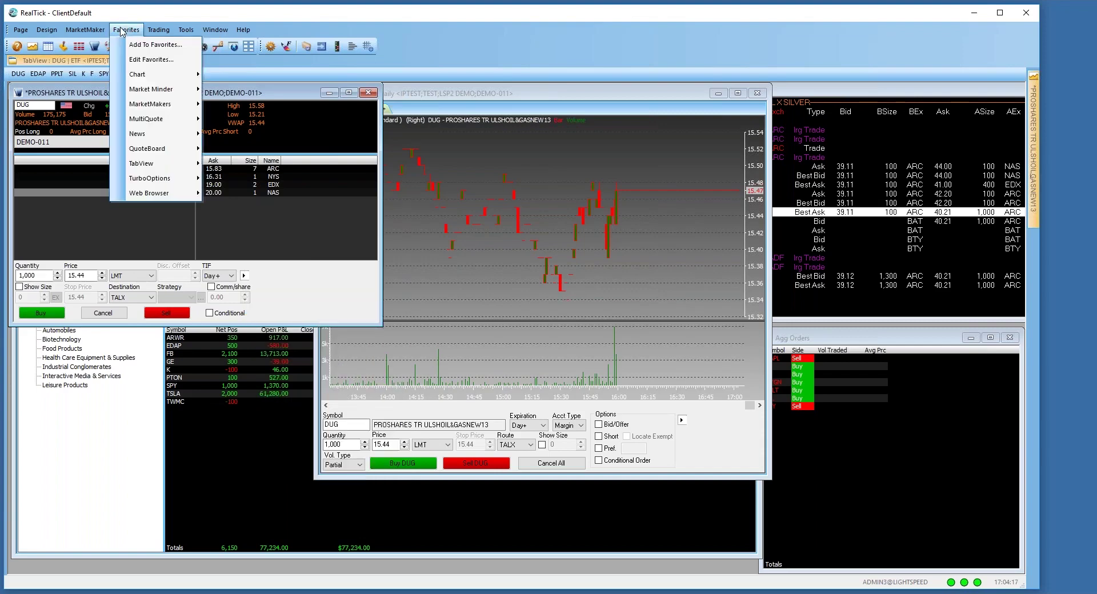
mouse_move(158, 30)
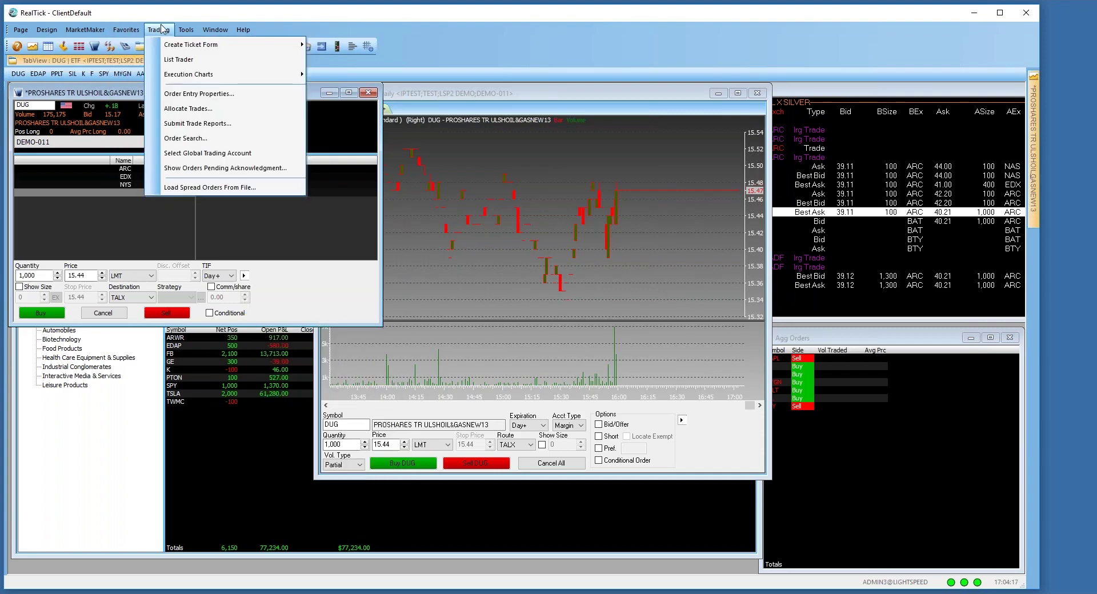
click(206, 103)
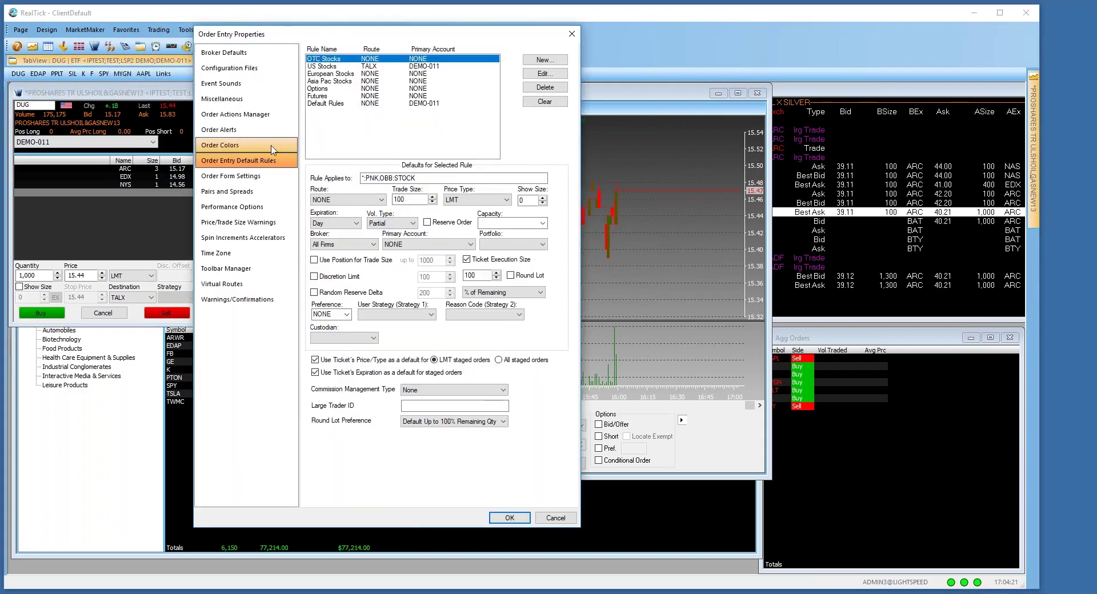
click(259, 115)
scroll(378, 167, down, 3)
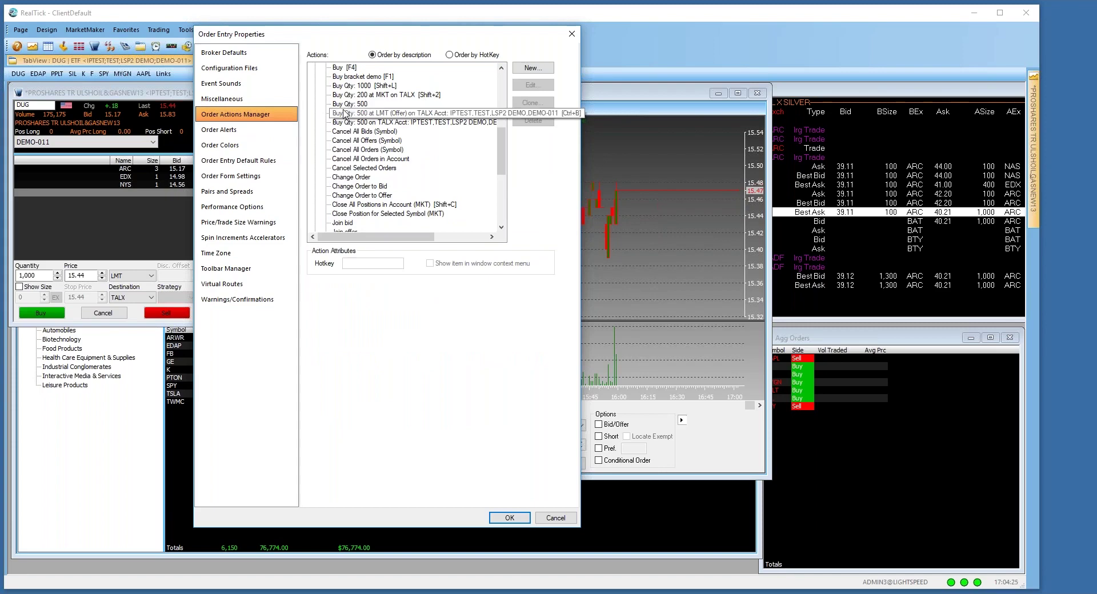
click(395, 114)
click(533, 85)
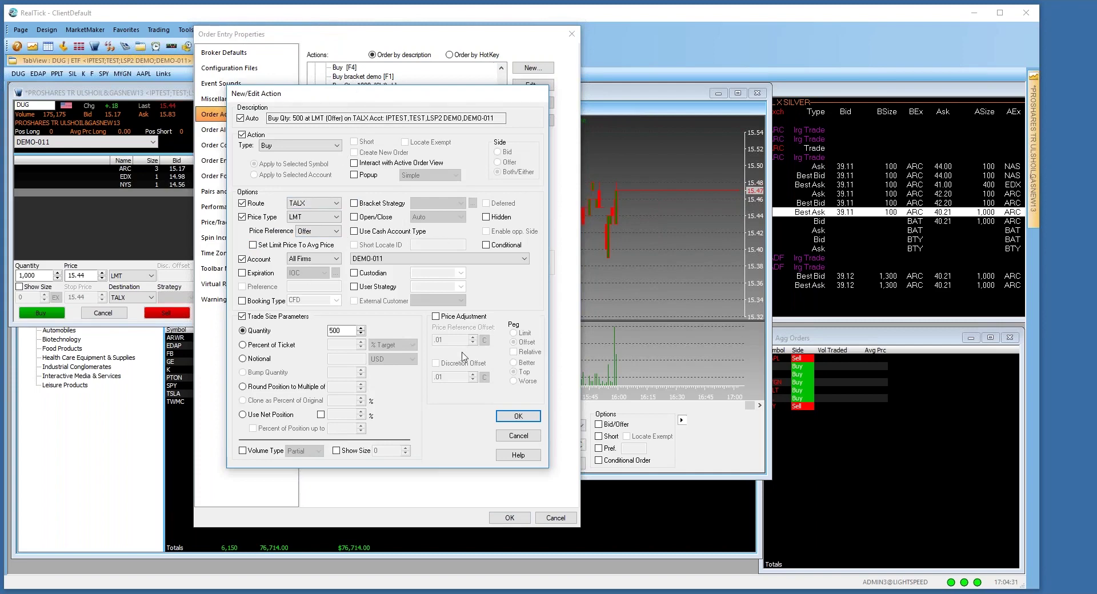
click(518, 417)
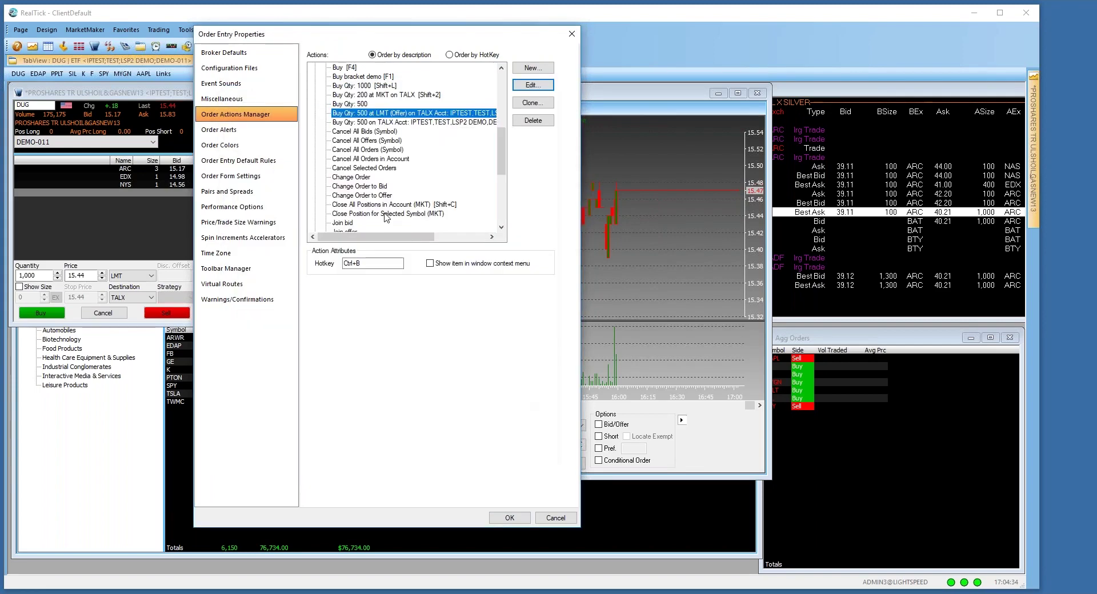
click(509, 518)
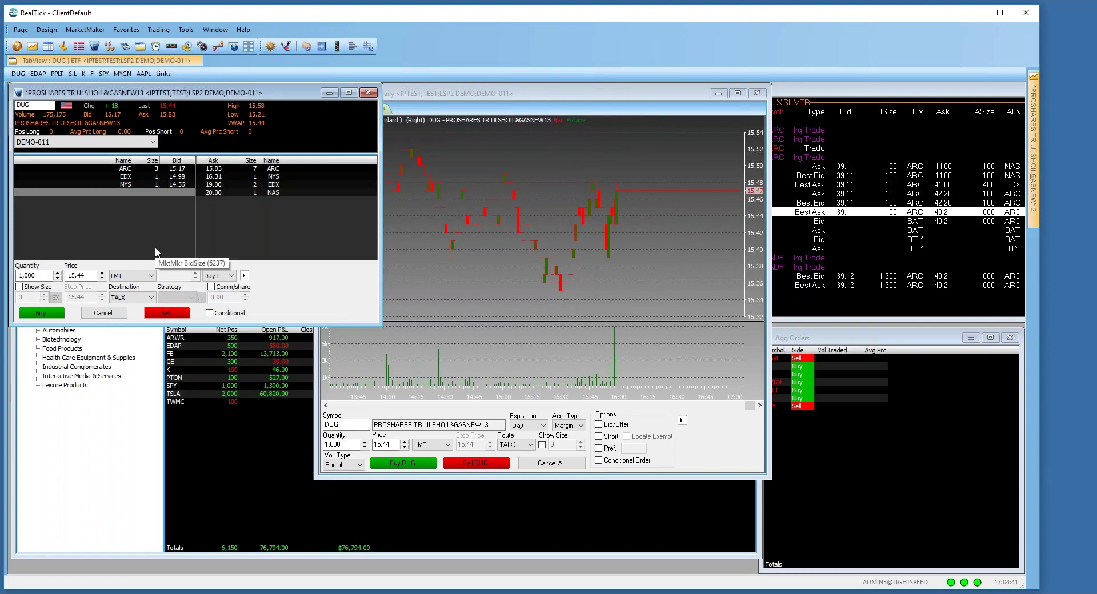
- Send and confirm a limit order to buy 500 DUG at 15.83 on route TALX using the hotkeyed order action
key(F1)
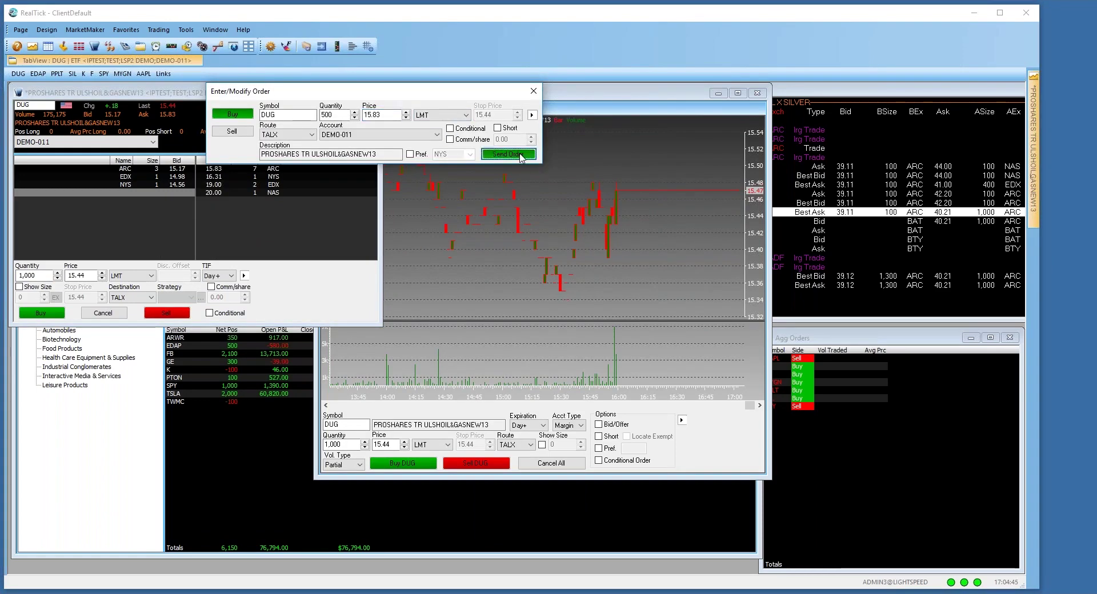
click(508, 153)
click(593, 344)
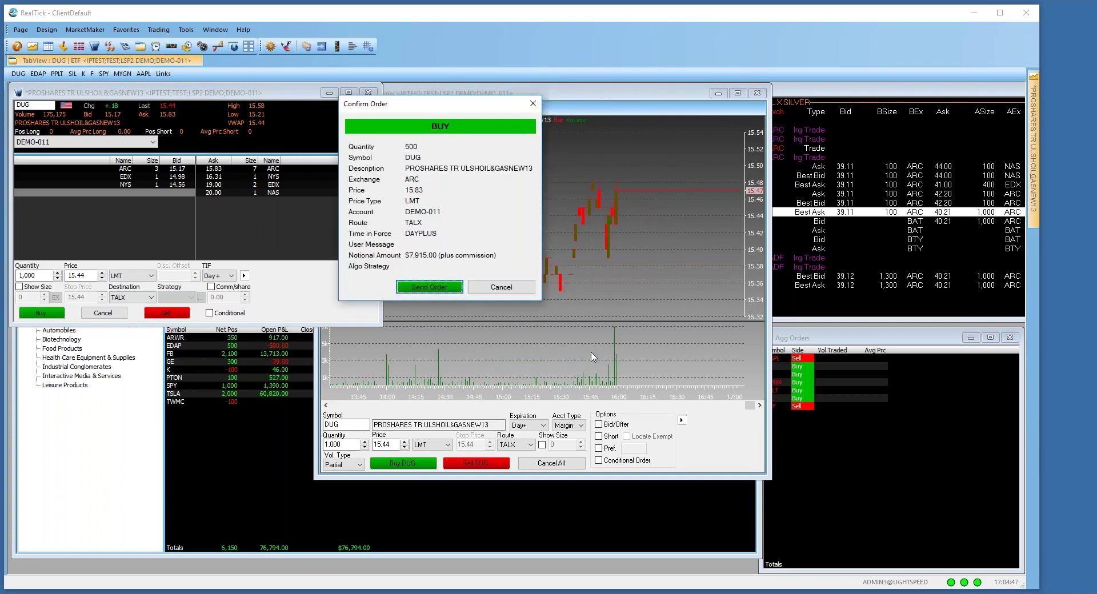
click(455, 286)
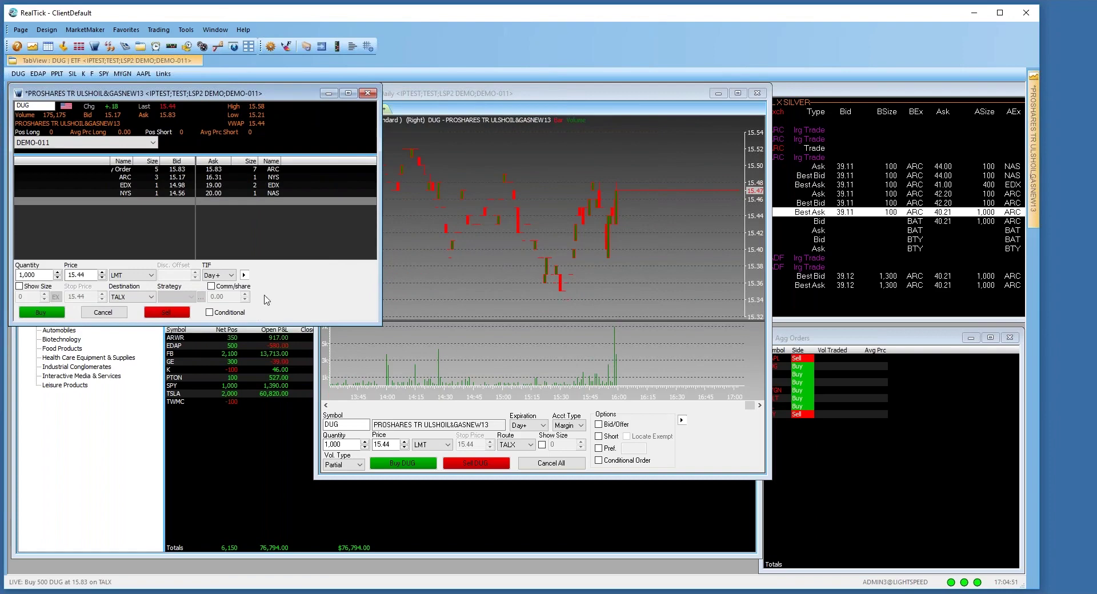
- Open the Order Actions Manager in the order entry properties
click(147, 33)
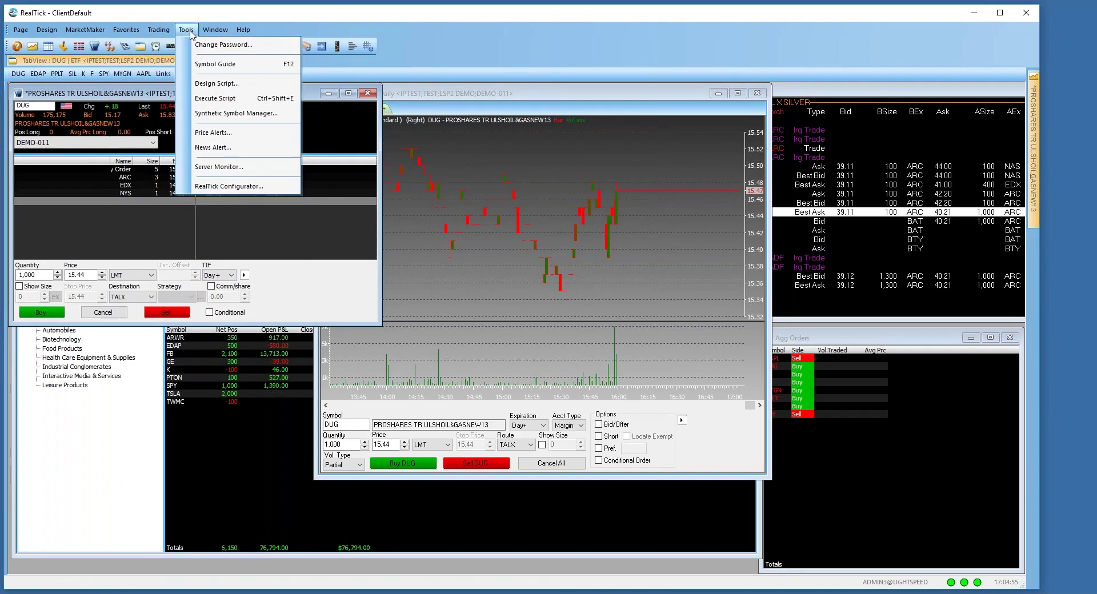
mouse_move(158, 29)
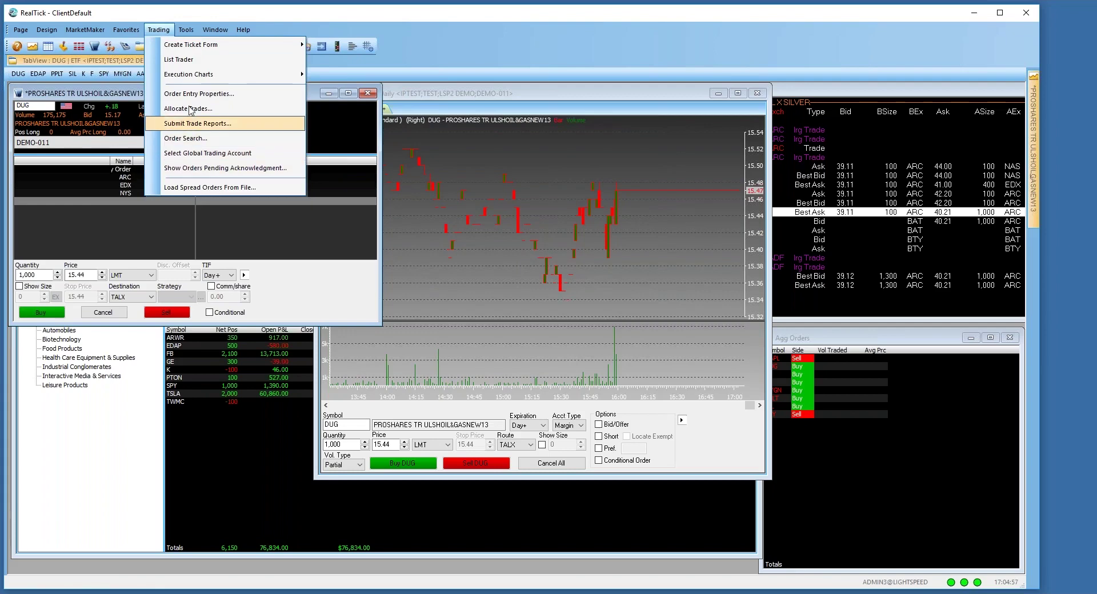
click(192, 93)
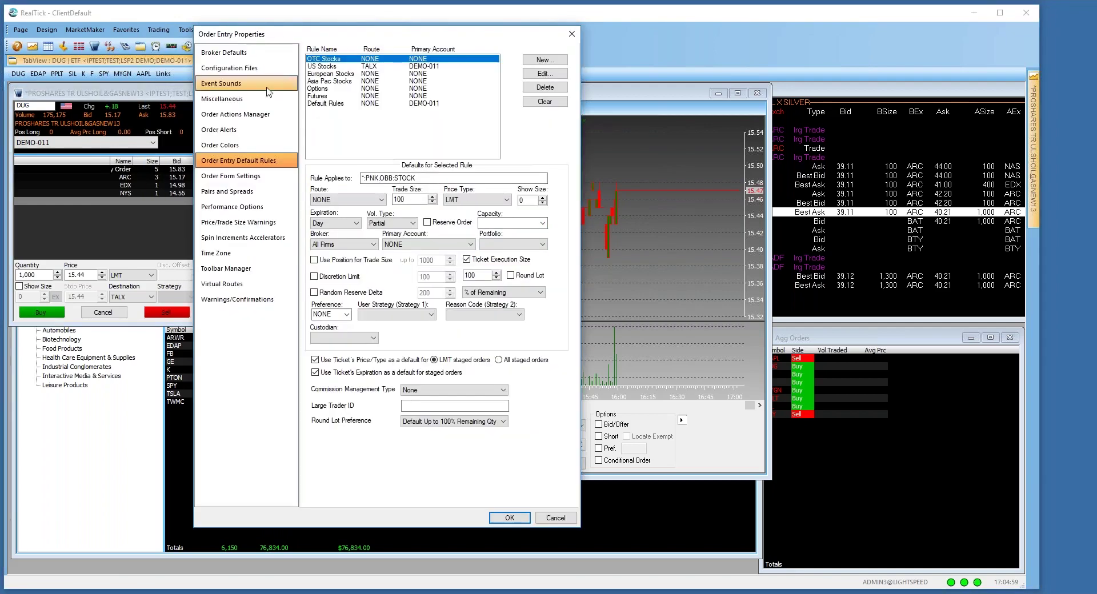
click(240, 114)
- Start a new order action and set its trade size quantity to 500
click(535, 68)
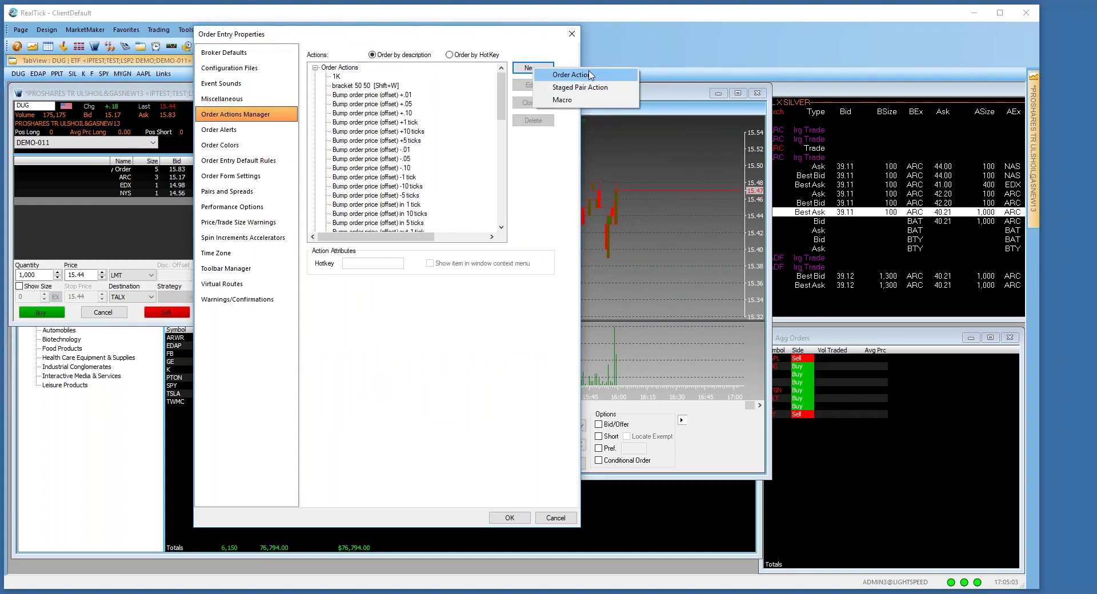
click(571, 75)
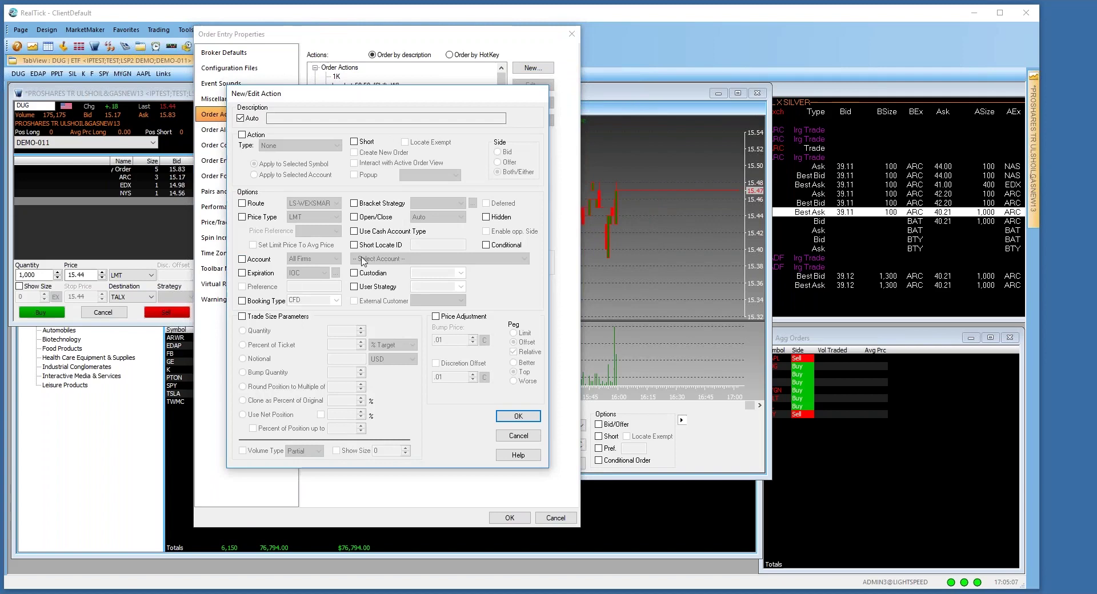
click(242, 316)
click(361, 330)
click(361, 330)
click(361, 330)
- Set the new action's type to Reverse Position on route TALX, turn off its automatic description, and cancel the action
click(242, 136)
click(292, 146)
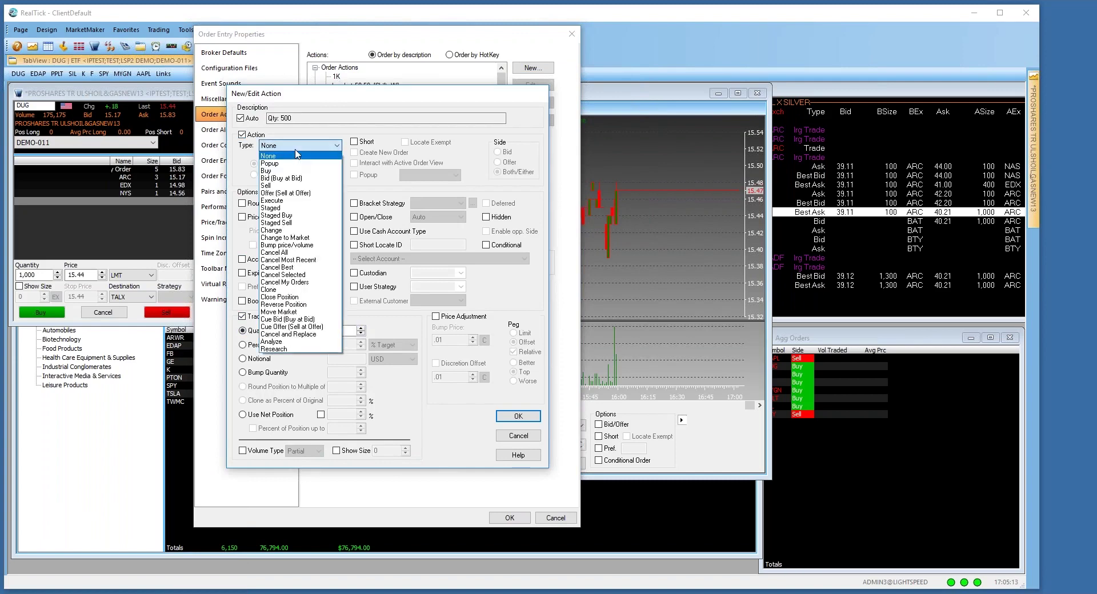
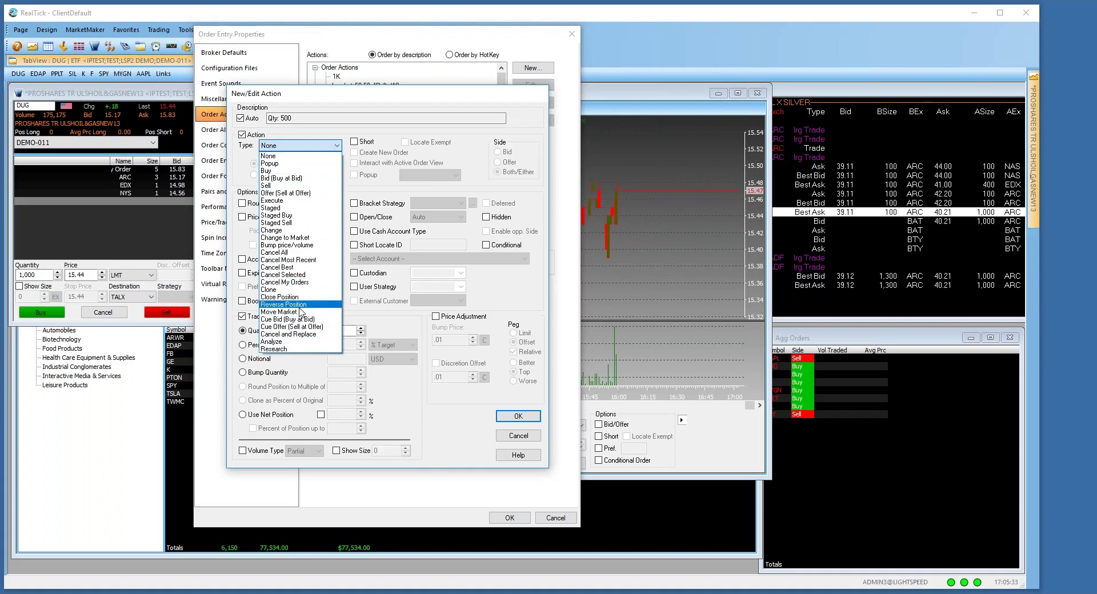
click(300, 307)
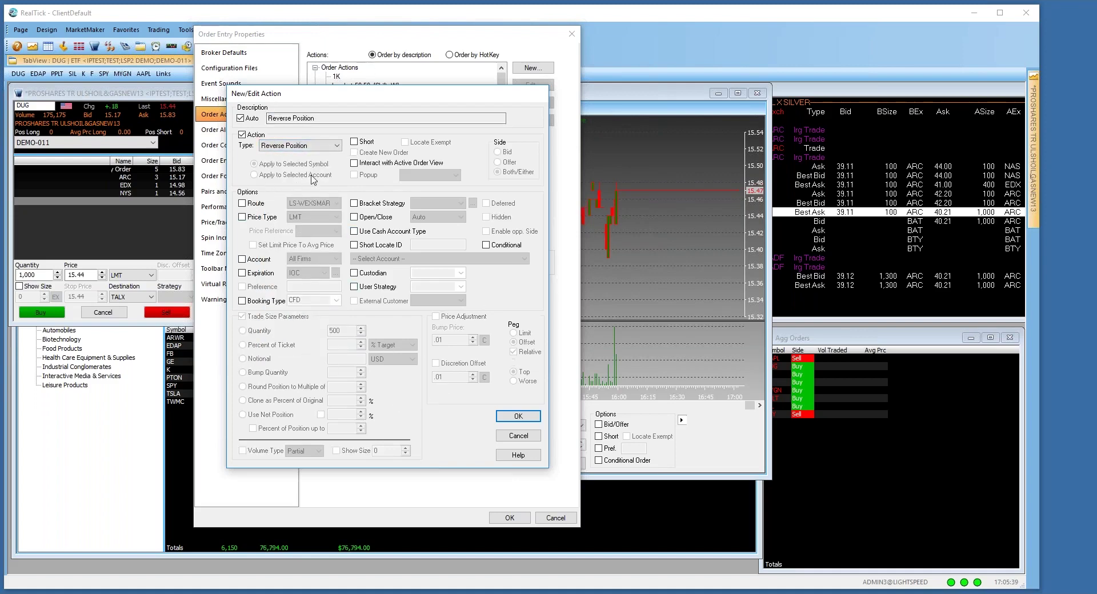
click(242, 204)
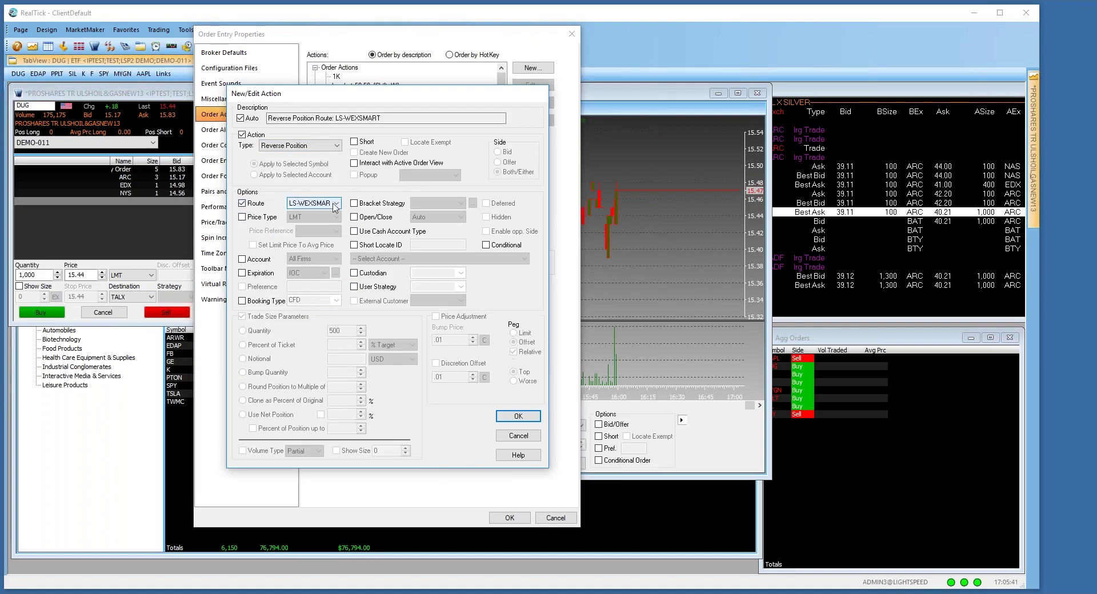
click(328, 204)
click(299, 228)
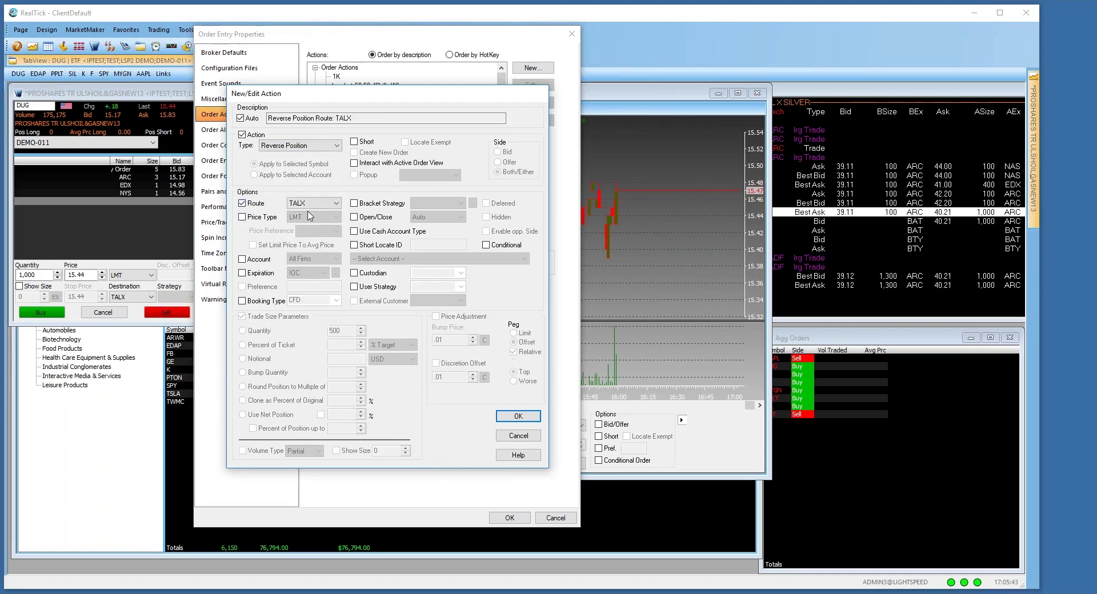
click(241, 119)
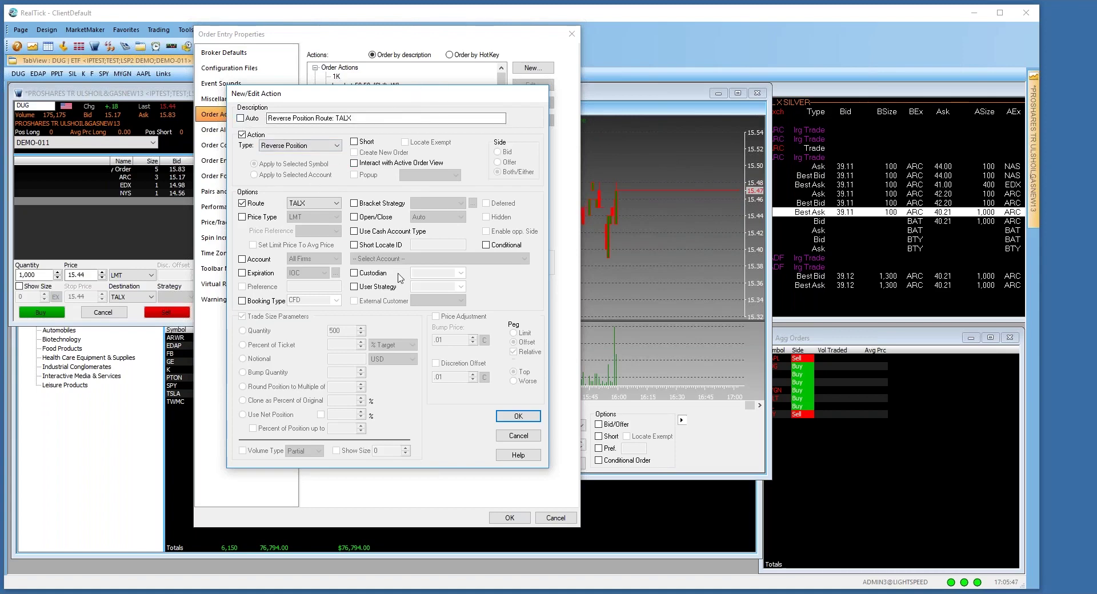
click(519, 436)
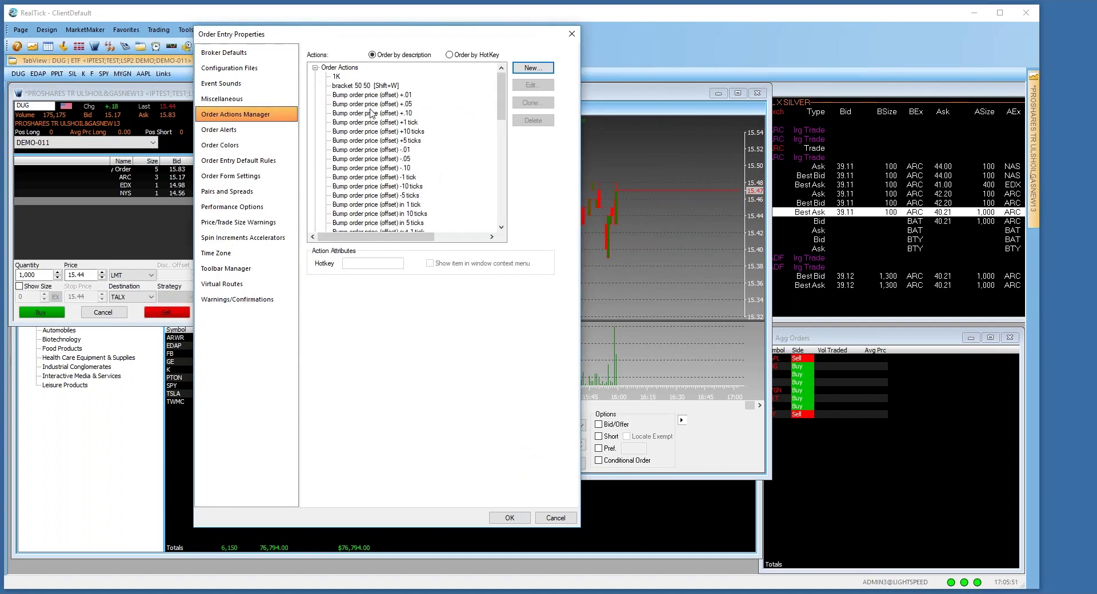
- Review the existing order actions, view the blank new-macro settings, and dismiss them without creating a macro
scroll(373, 110, down, 15)
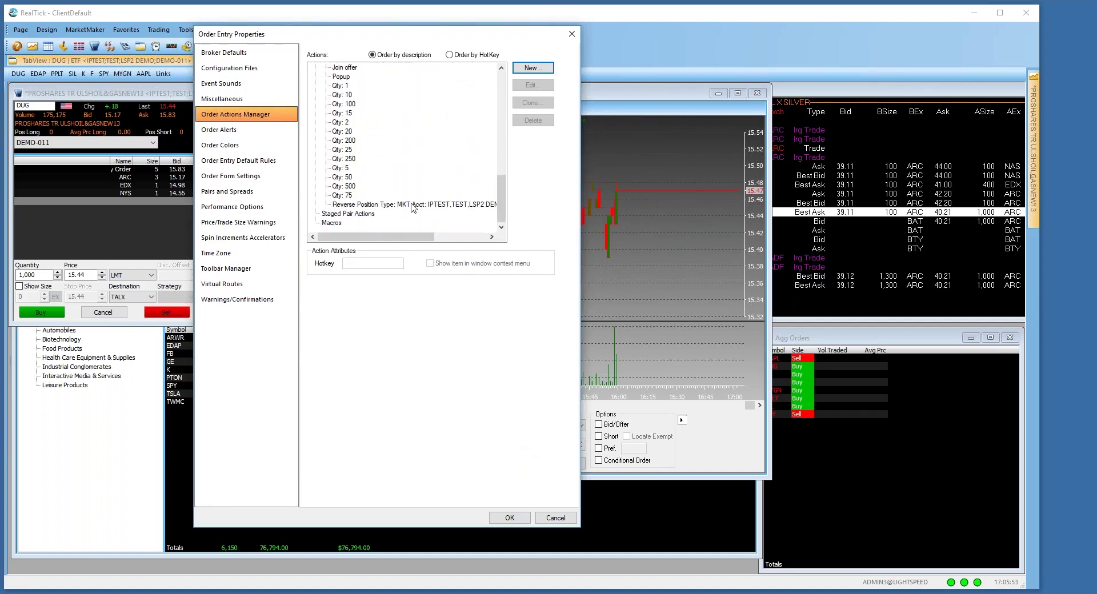
scroll(412, 189, up, 6)
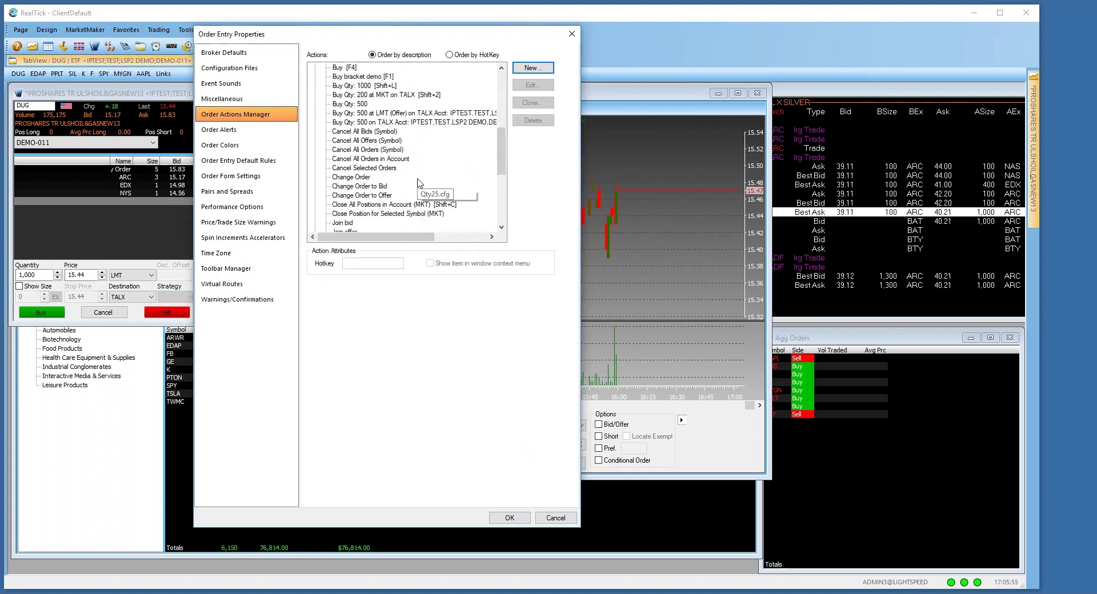
scroll(366, 183, up, 1)
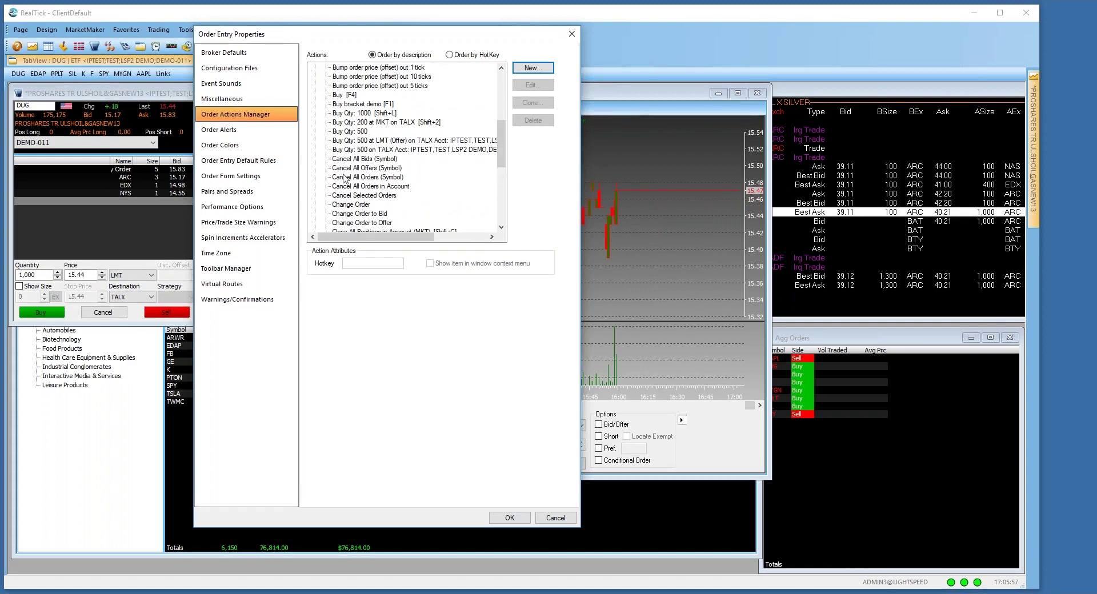
scroll(400, 185, down, 2)
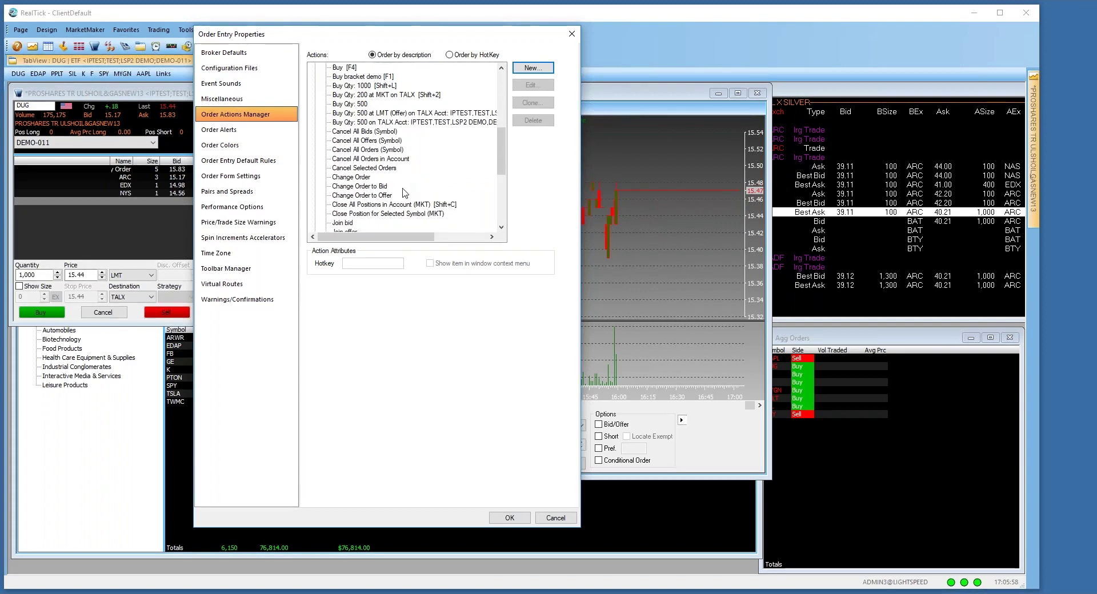
click(527, 68)
click(557, 101)
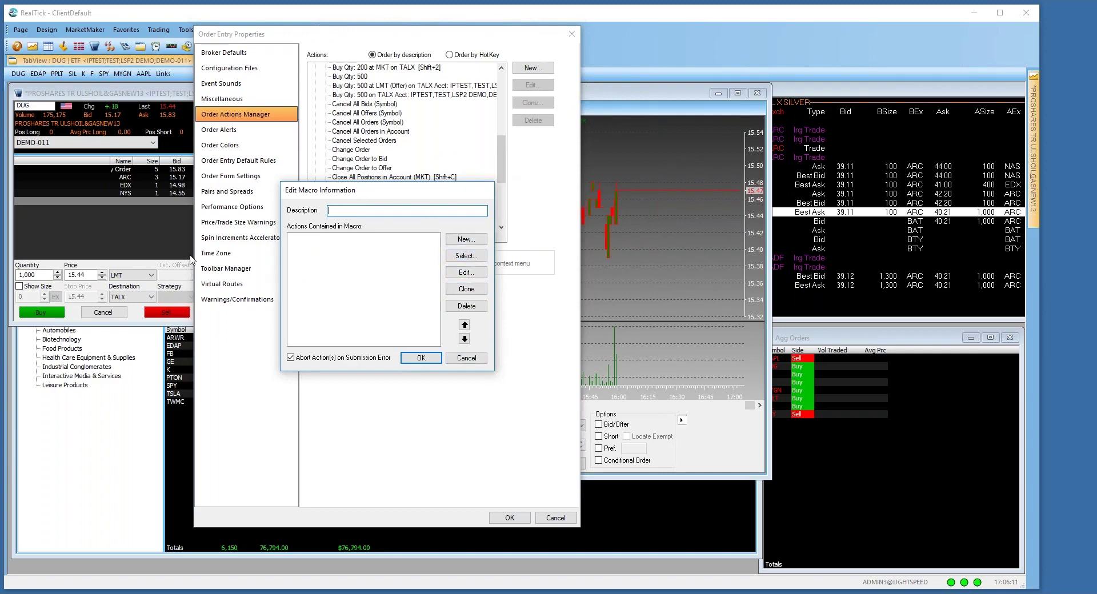
click(478, 354)
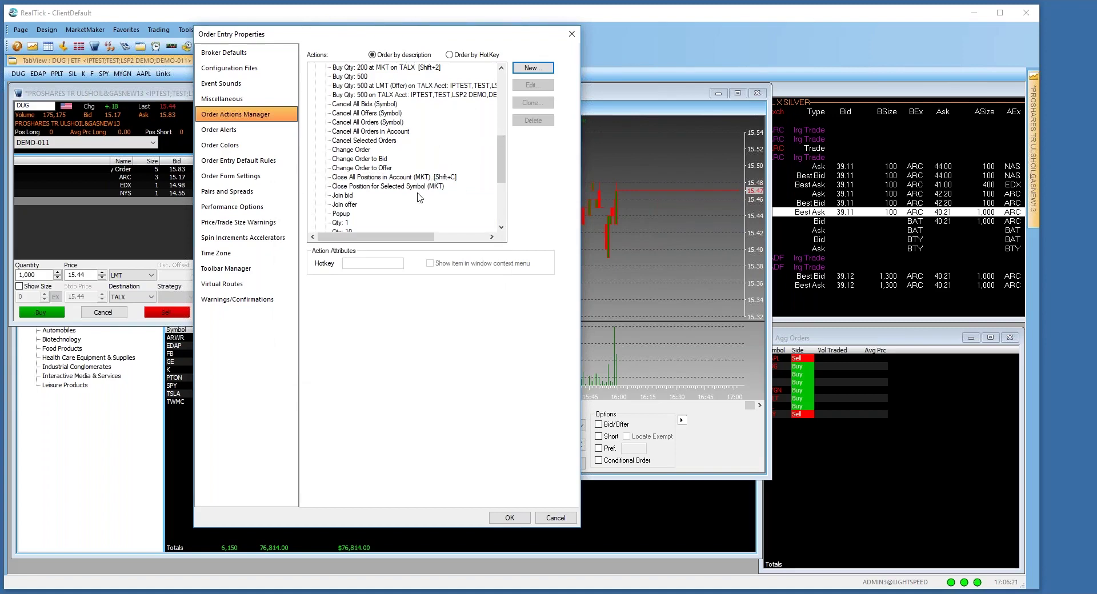
- Assign the hotkey Shift+Z to the Close Position for Selected Symbol (MKT) action and save the order entry properties
scroll(420, 198, down, 5)
scroll(418, 203, up, 6)
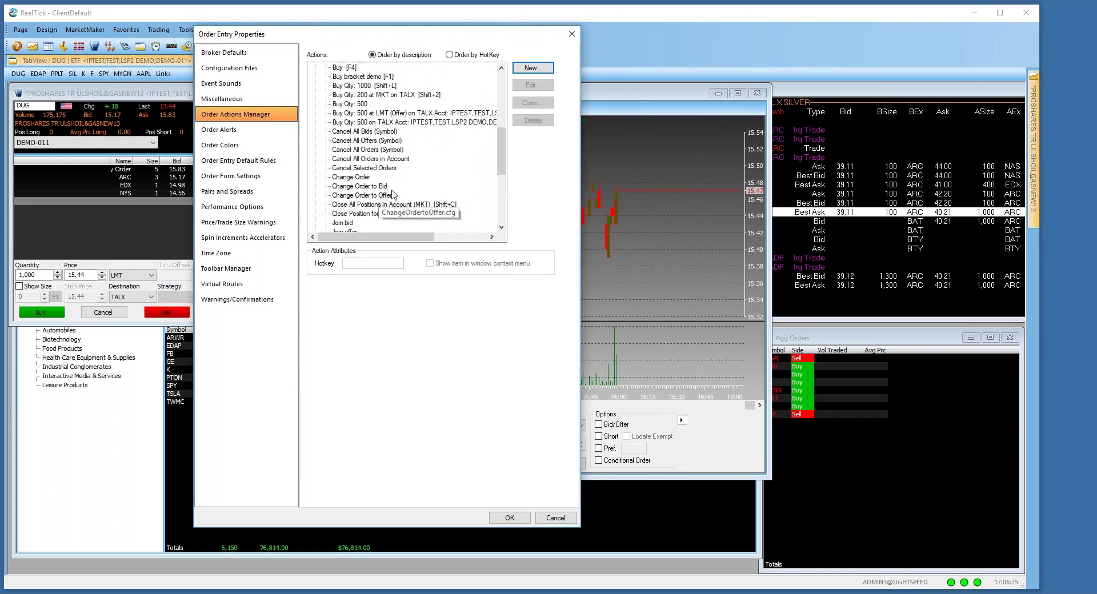
click(382, 214)
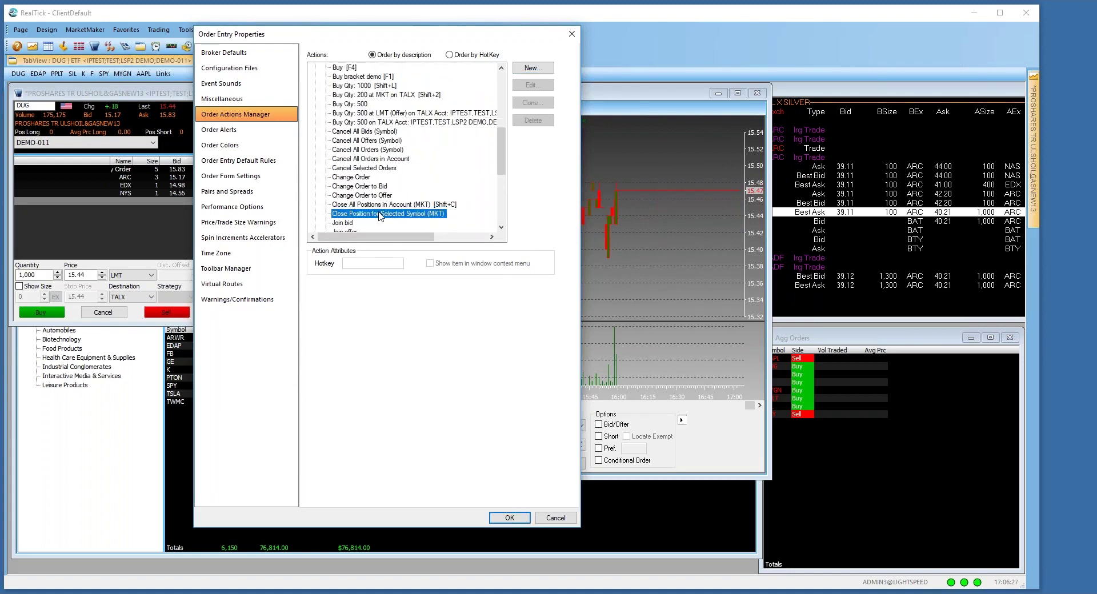
click(388, 262)
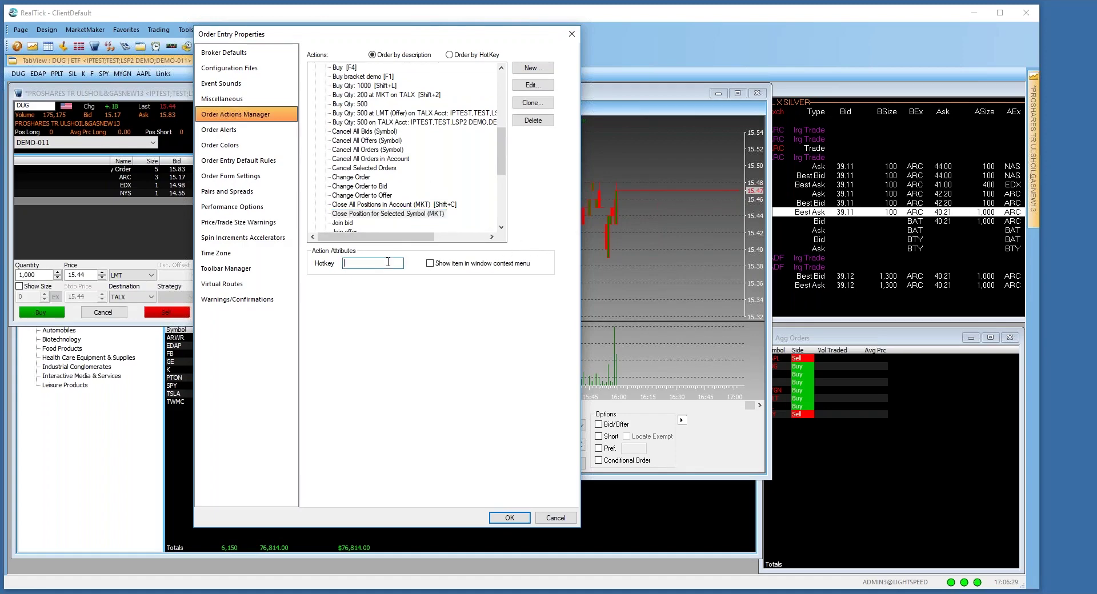
key(shift+z)
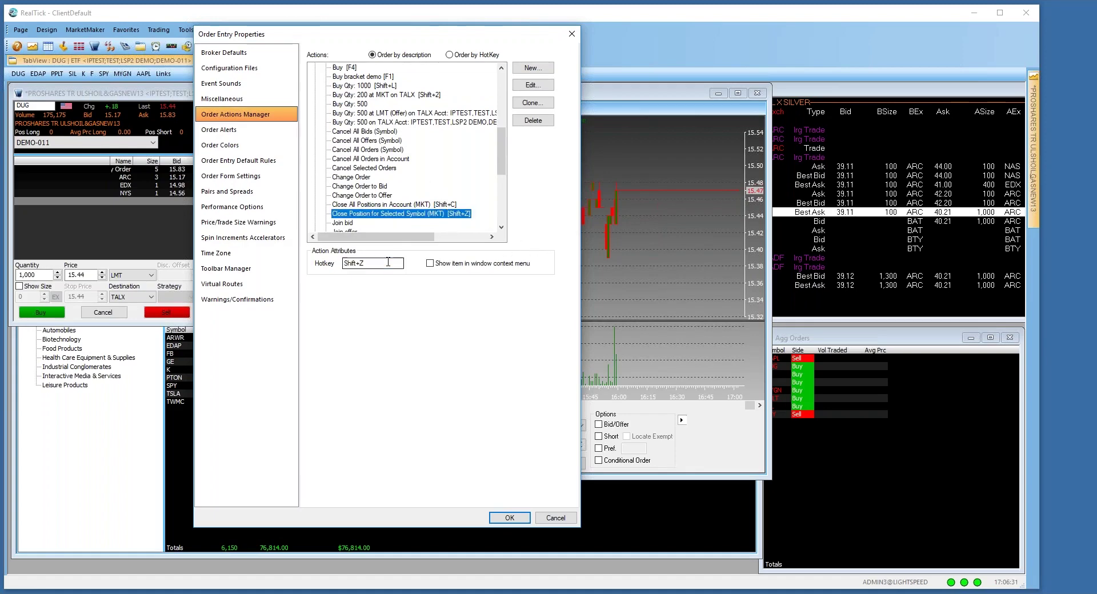
click(509, 517)
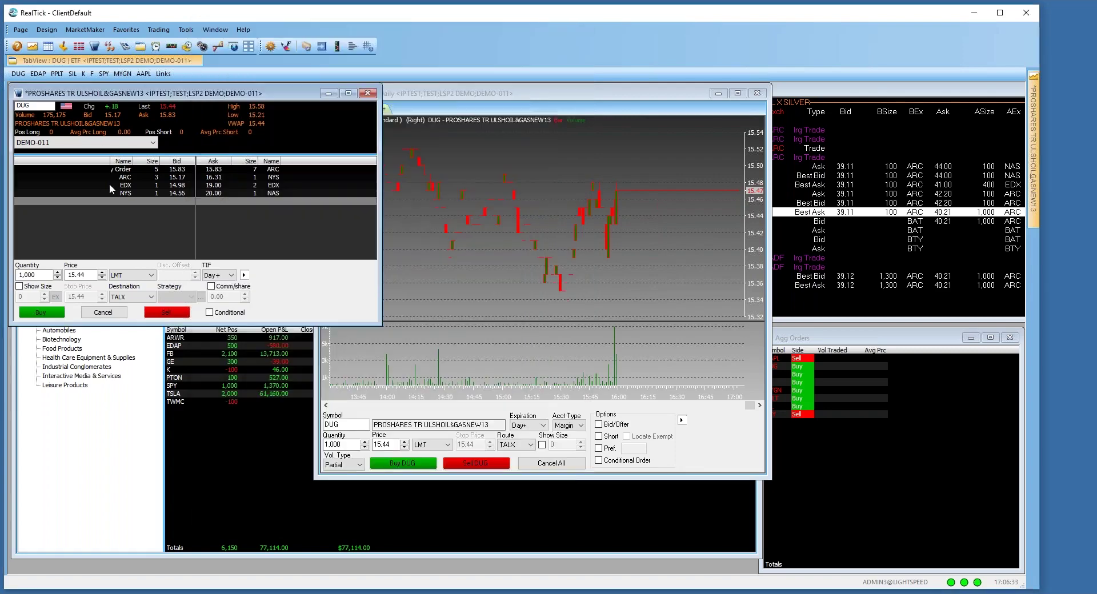
- Select the GE position in the P&L view, close it on TALX at market with the hotkeyed action, and confirm
click(252, 493)
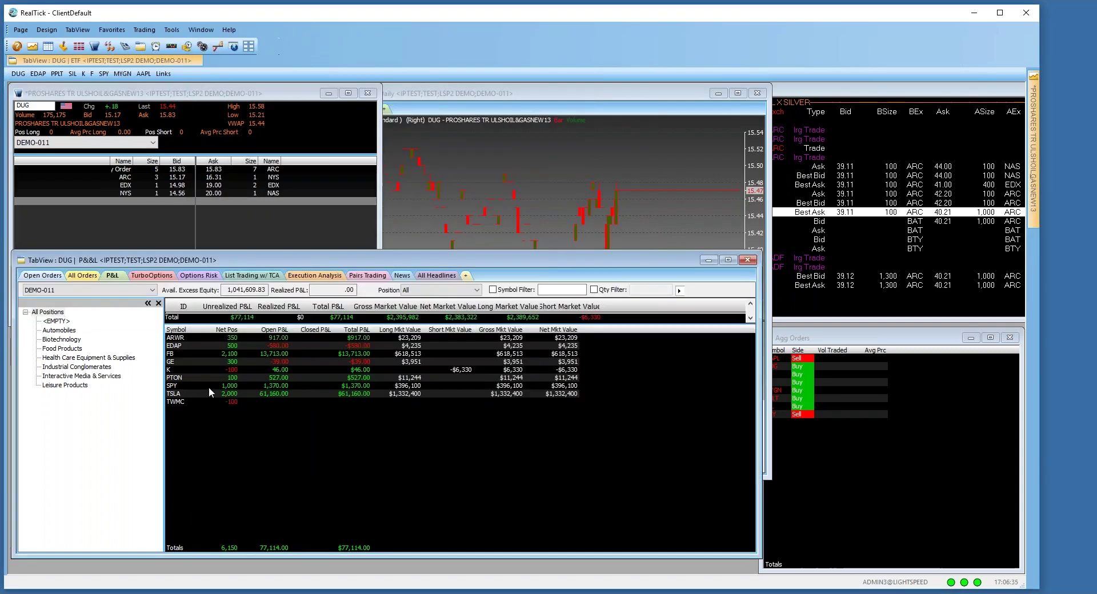
click(172, 362)
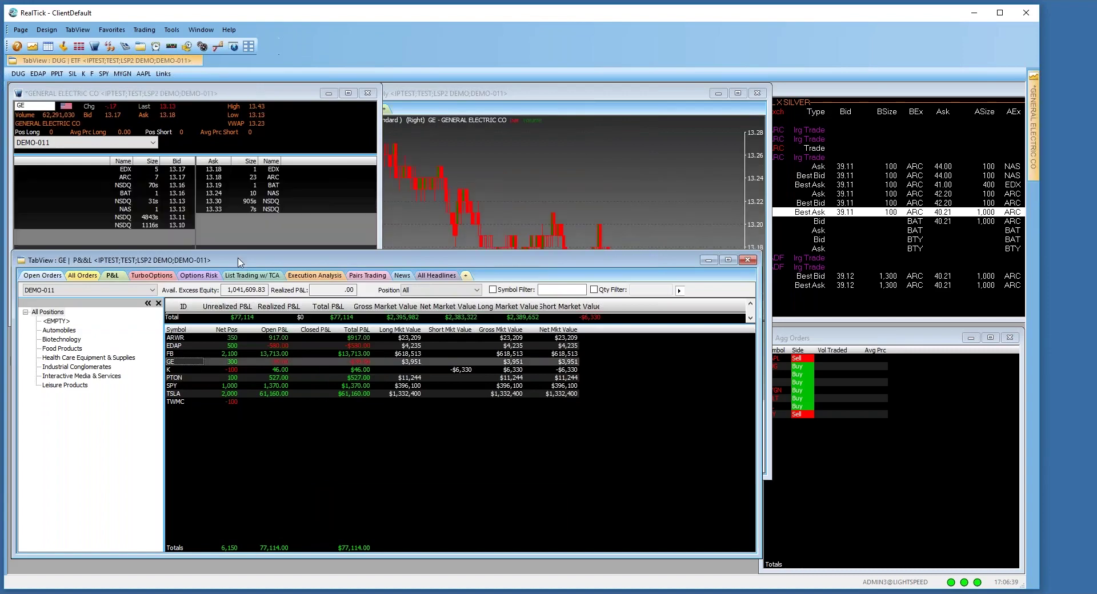
key(Delete)
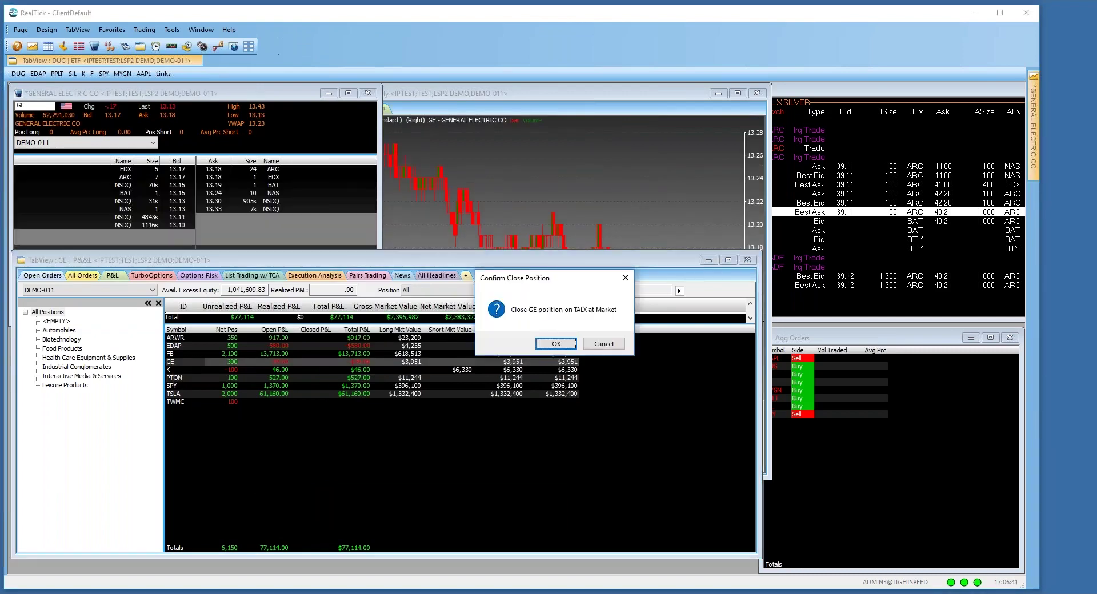
click(556, 345)
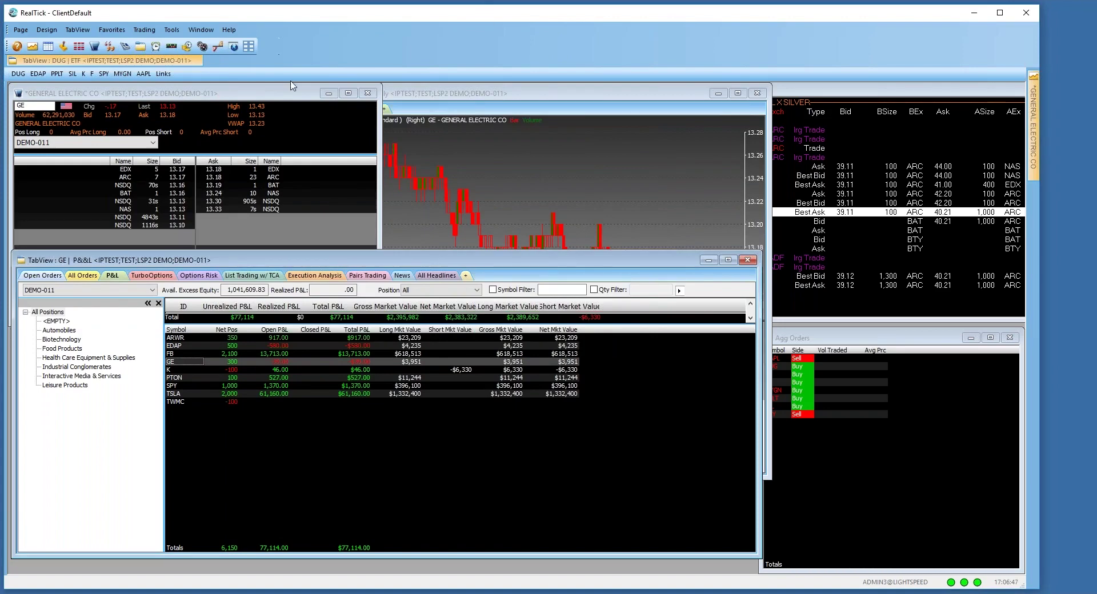
- Start a new toolbar for the General Electric MarketMaker window and name it "new tb"
click(339, 213)
right_click(294, 342)
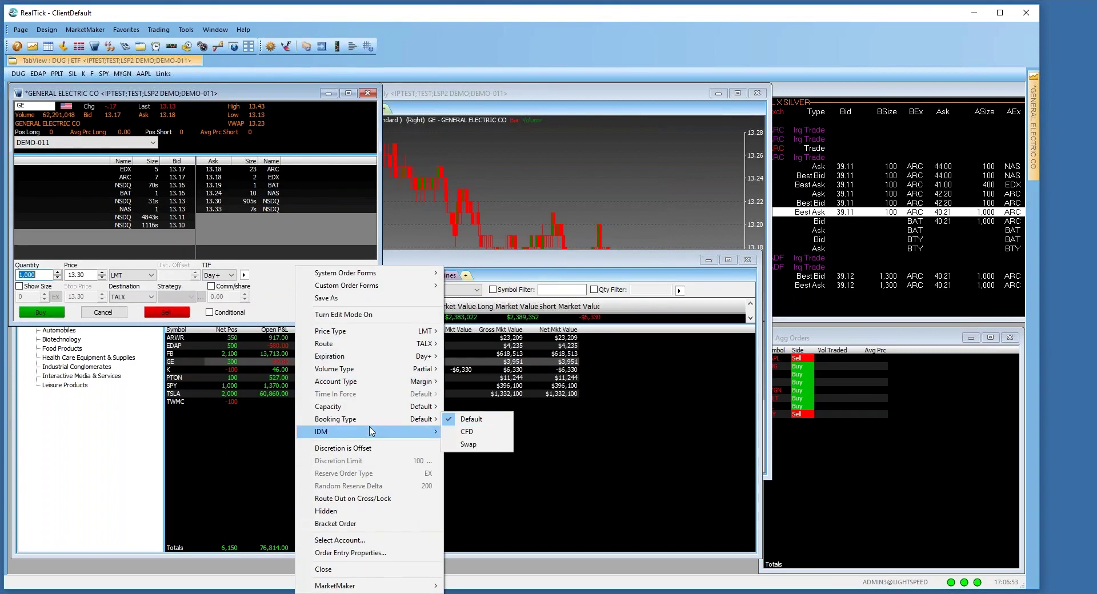
mouse_move(384, 587)
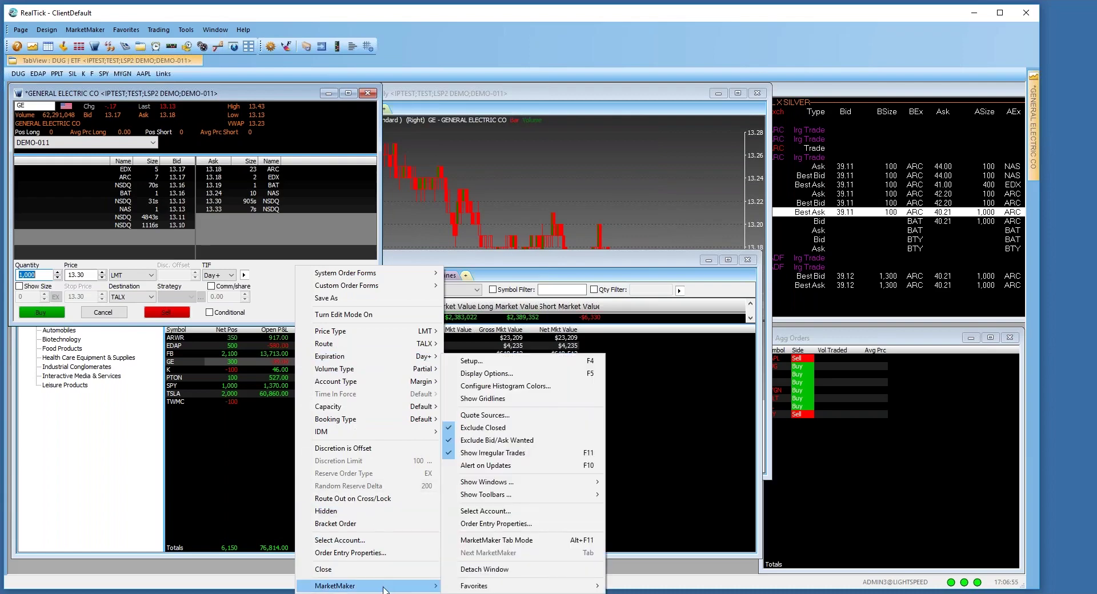
mouse_move(489, 494)
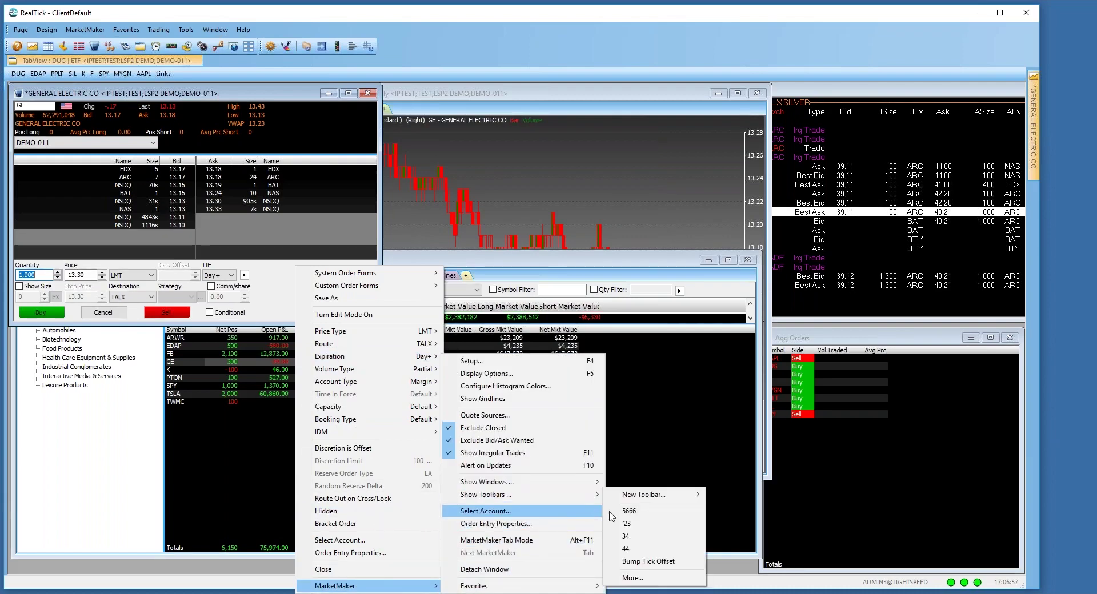
mouse_move(631, 497)
click(740, 496)
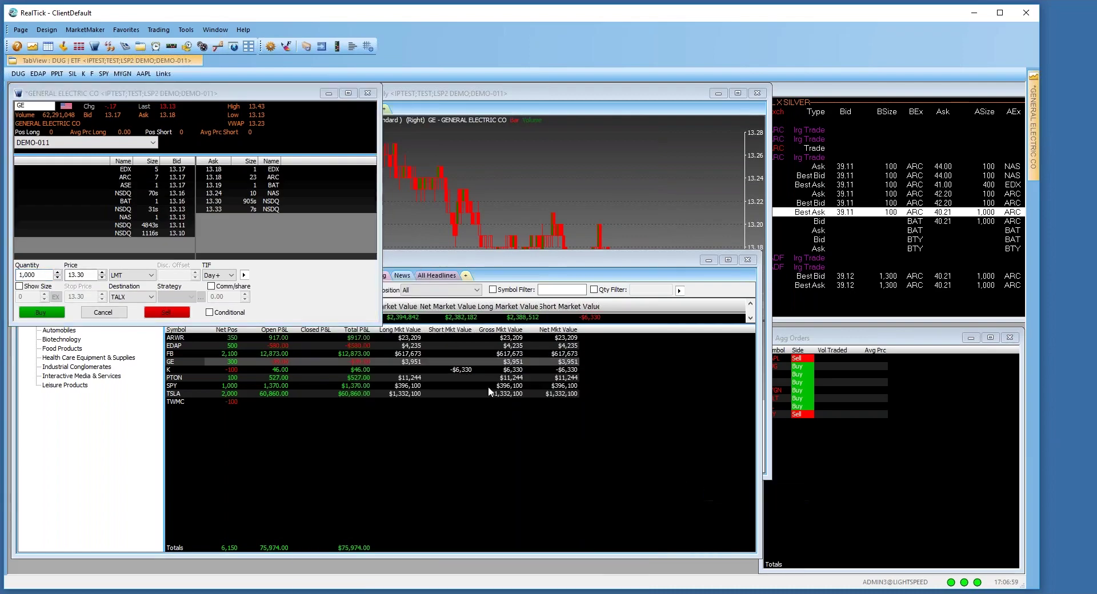
scroll(472, 217, down, 6)
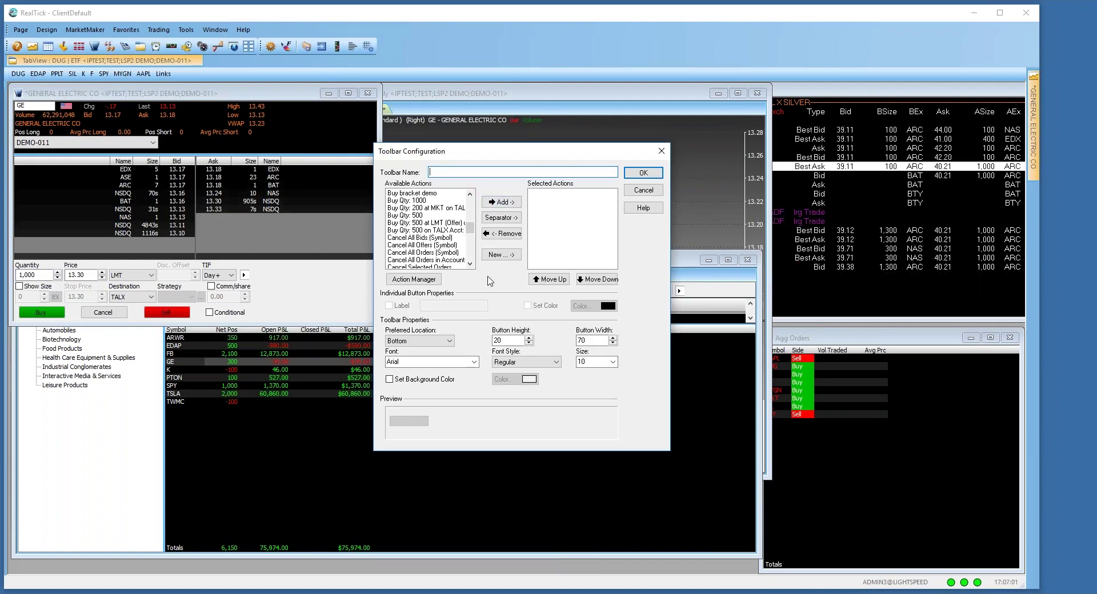
text(new tb)
- Add the Buy Qty: 500 at LMT (Offer) and Close Position for Selected Symbol actions to the toolbar
click(418, 222)
click(502, 202)
scroll(445, 253, down, 2)
scroll(435, 249, down, 1)
click(412, 231)
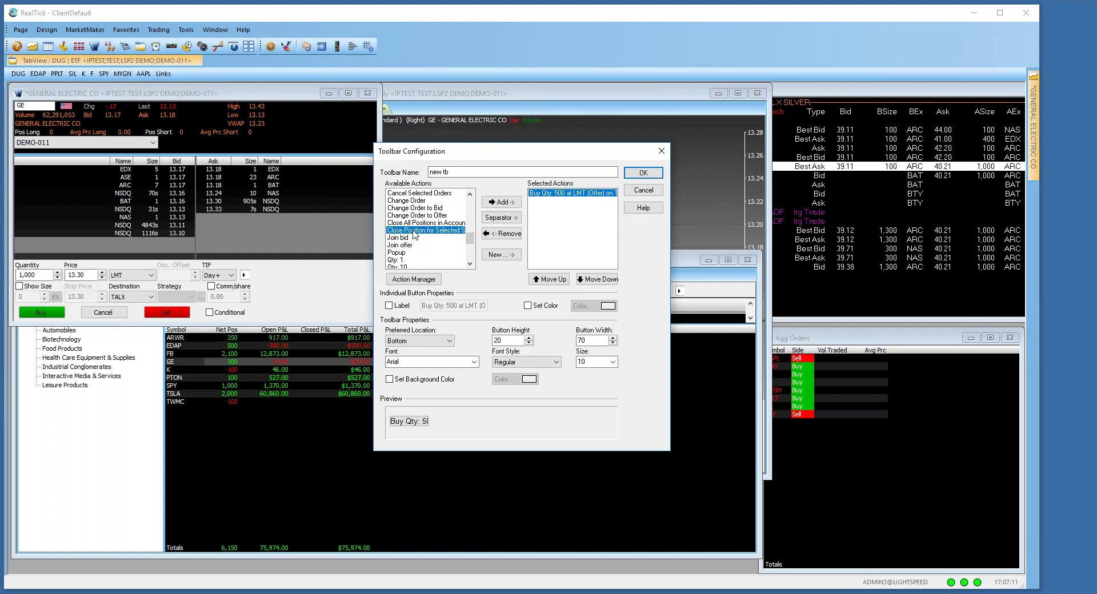
click(501, 202)
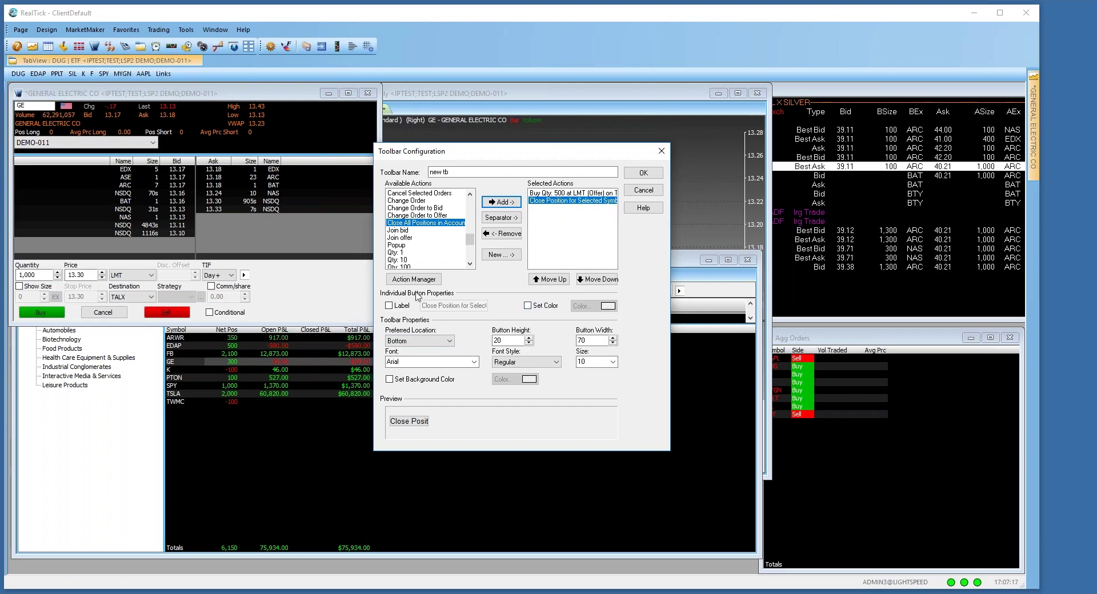
- Enable a custom label for the toolbar's Close Position for Selected Symbol button and set its color to green
click(390, 307)
click(527, 306)
click(594, 306)
click(499, 264)
click(494, 380)
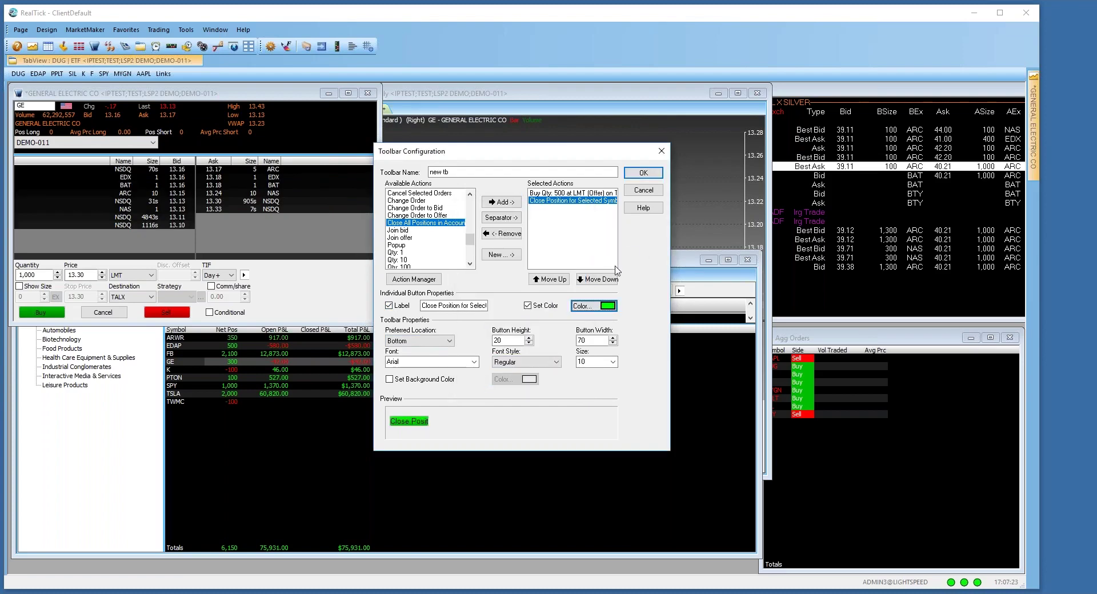
- Change the toolbar's Close Position for Selected Symbol button color to red and save the toolbar configuration
click(595, 306)
click(469, 252)
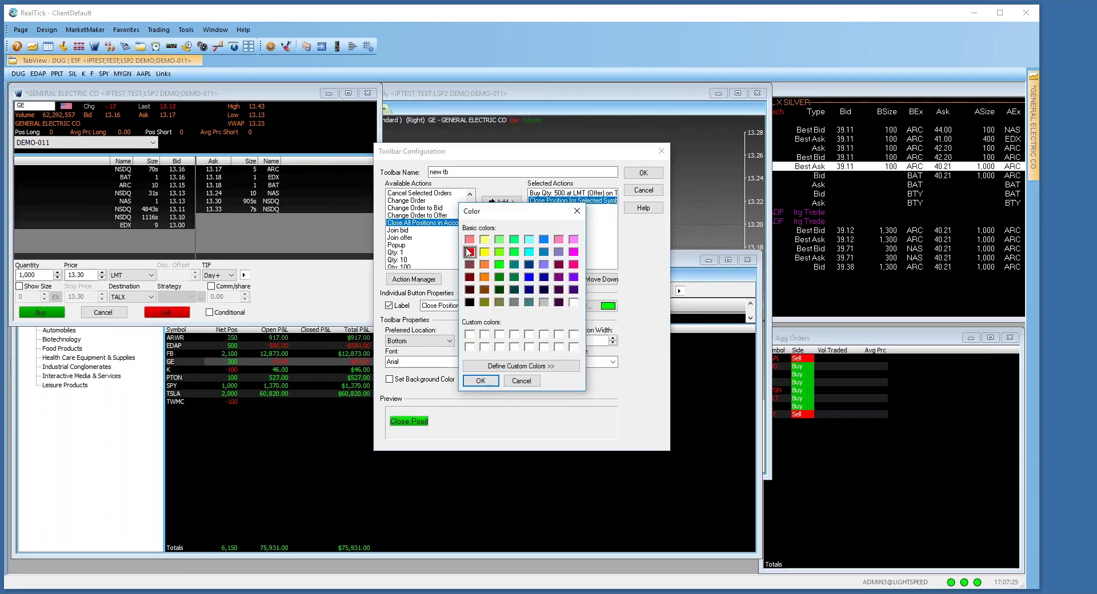
click(481, 381)
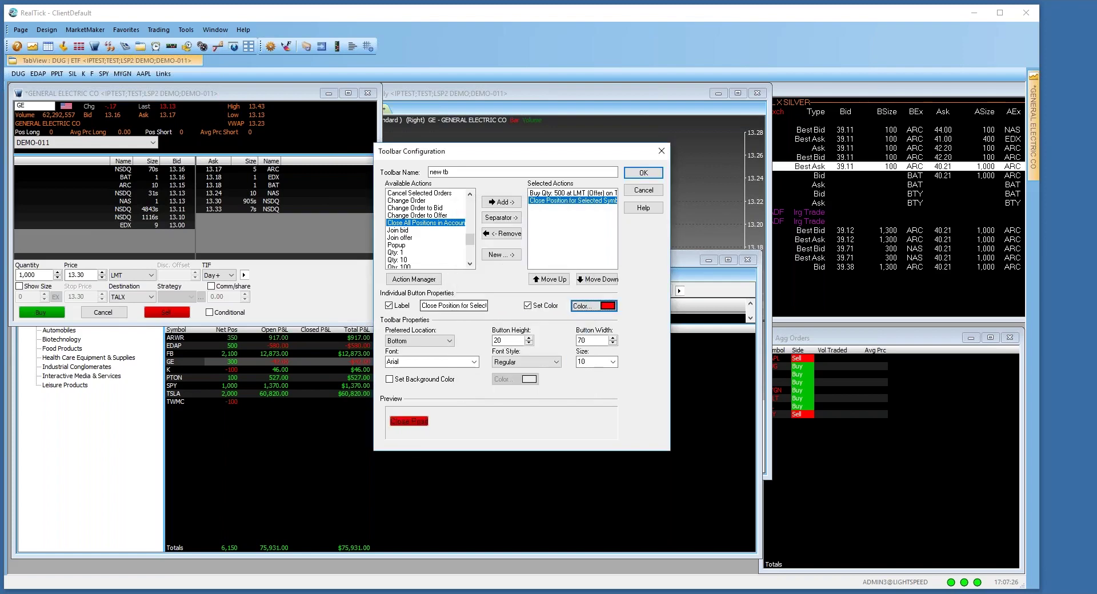
click(644, 172)
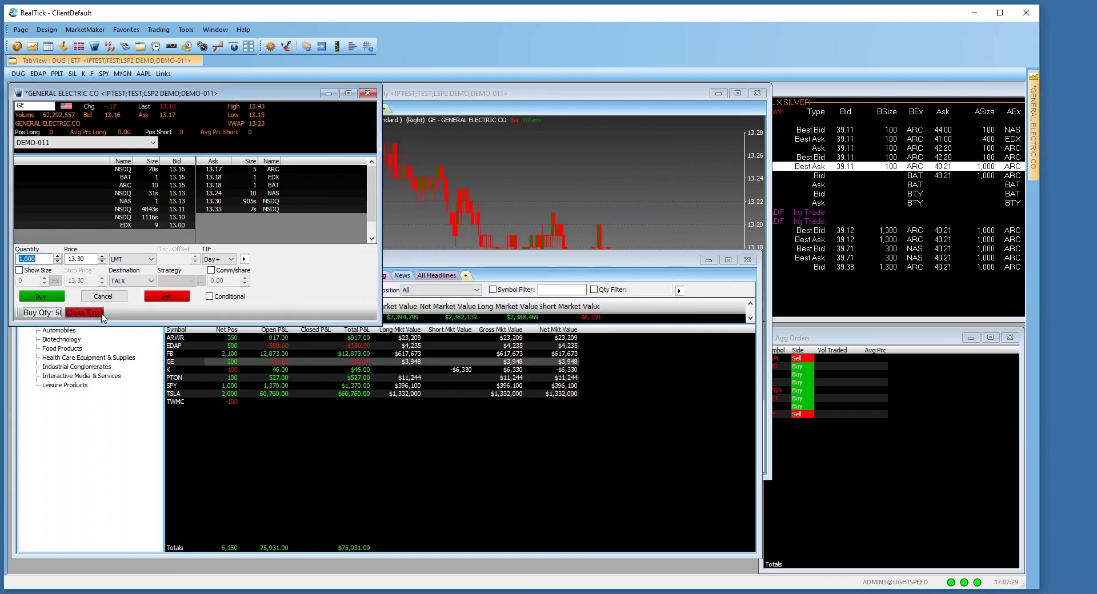
- Use the new toolbar's buy action to send a 500-share GE limit order at 13.17 on TALX
click(42, 313)
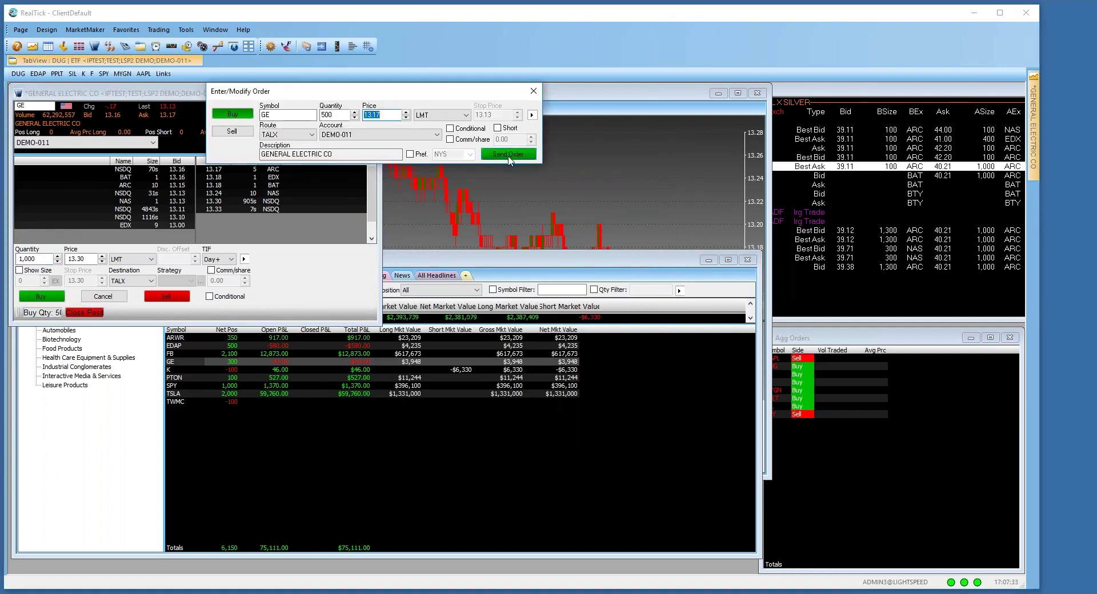
click(508, 154)
click(400, 288)
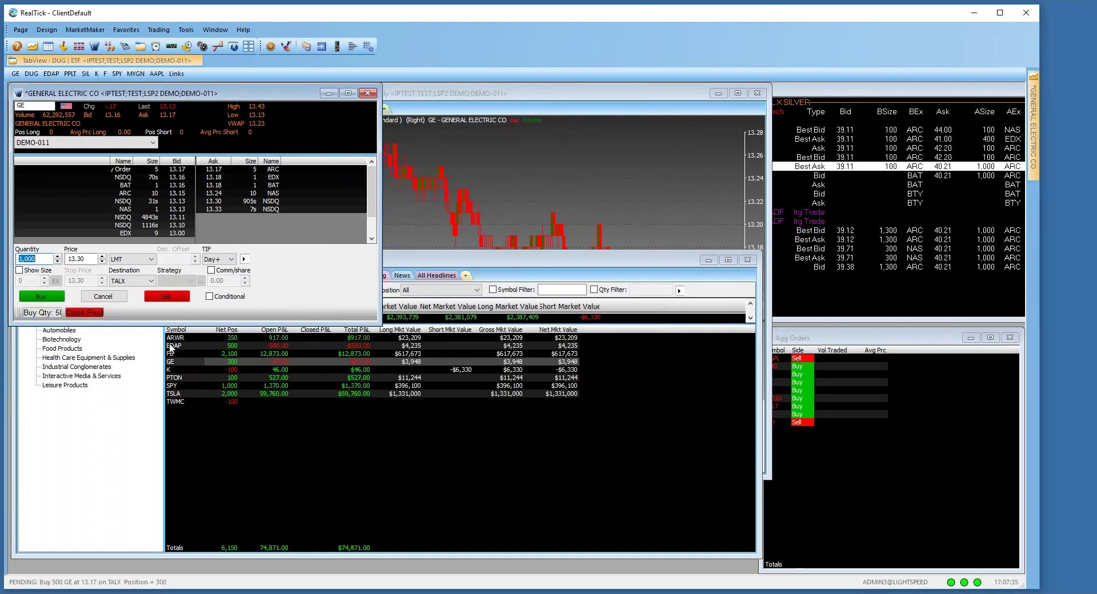
- Close the GE position on TALX at market with the new toolbar's red action and confirm it
click(84, 312)
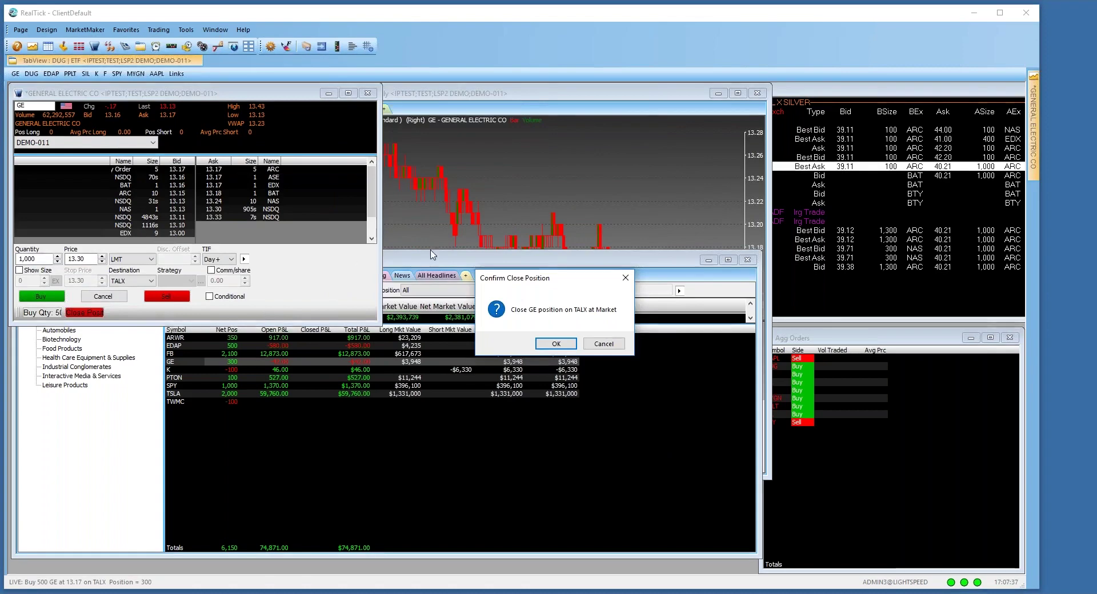
click(555, 345)
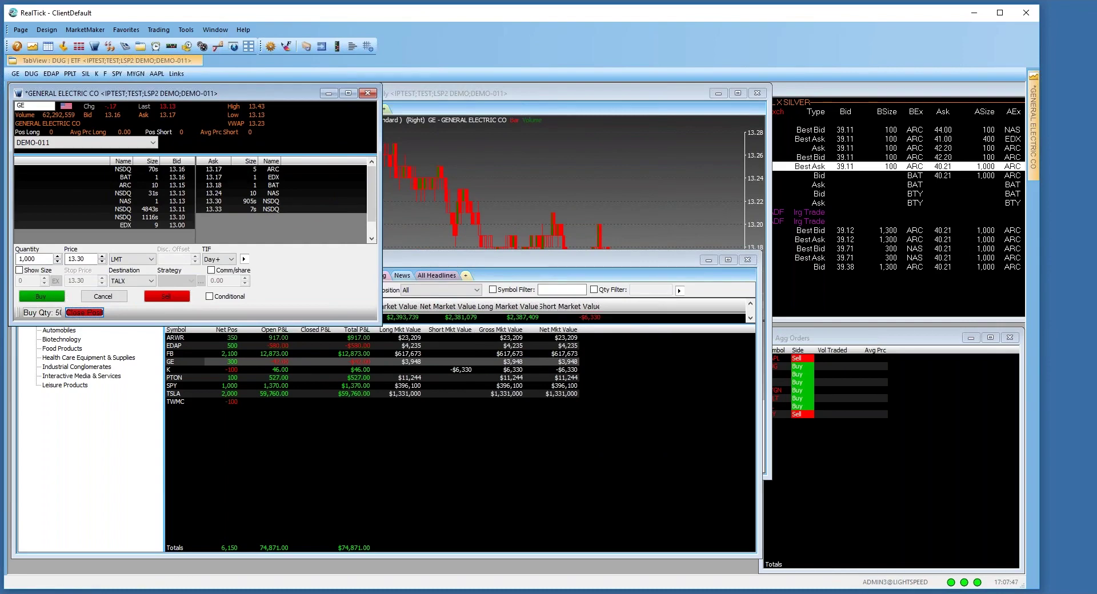
click(149, 281)
click(149, 282)
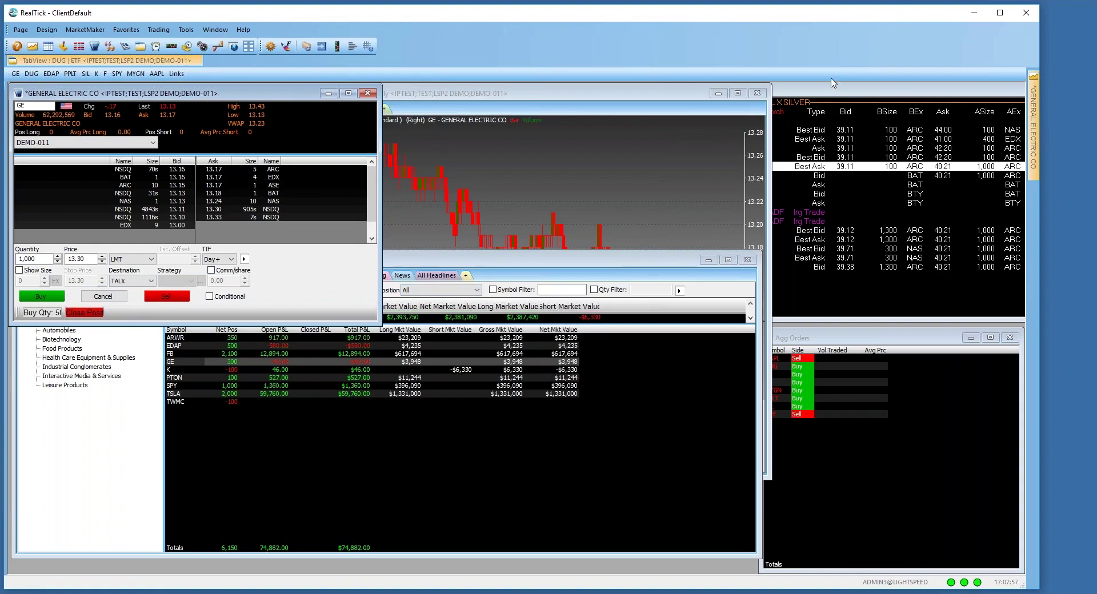
- Close the docked DUG ETF TabView and bring the P&L TabView to the front
click(113, 61)
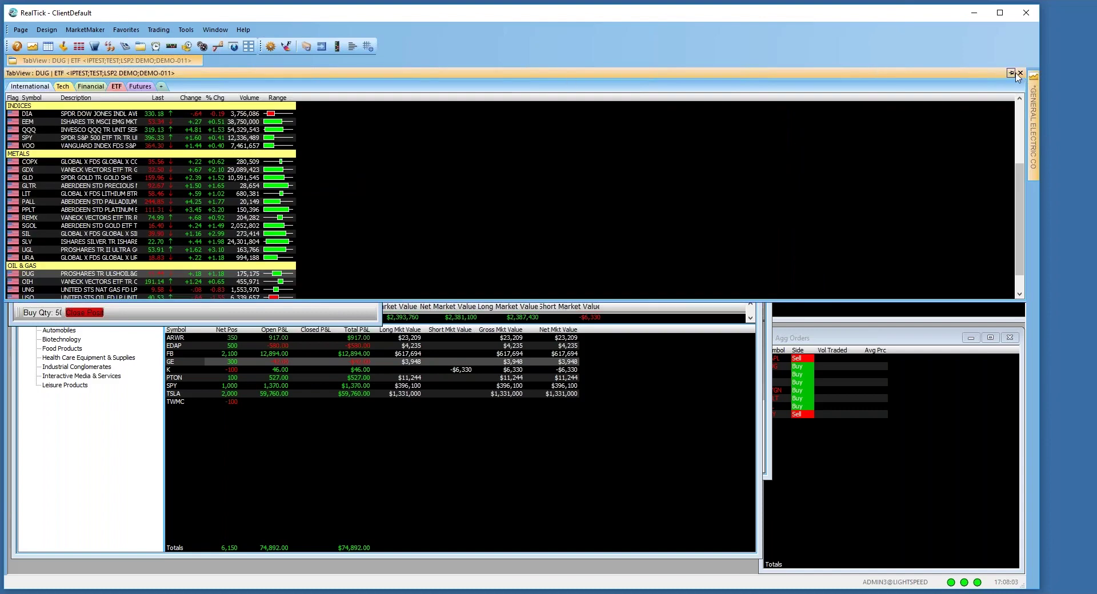
click(1020, 73)
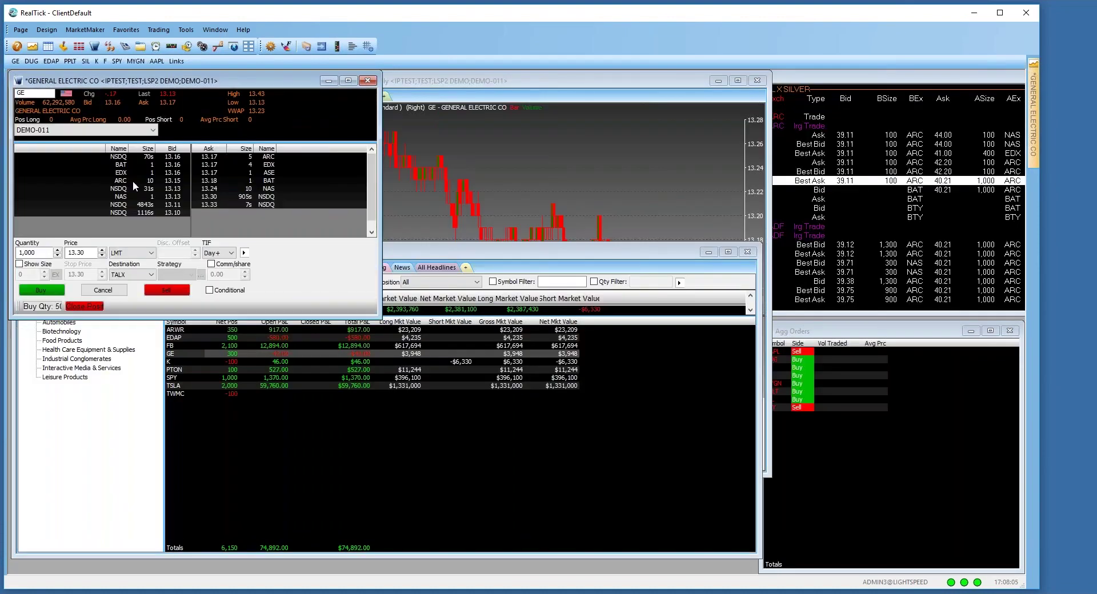
click(568, 505)
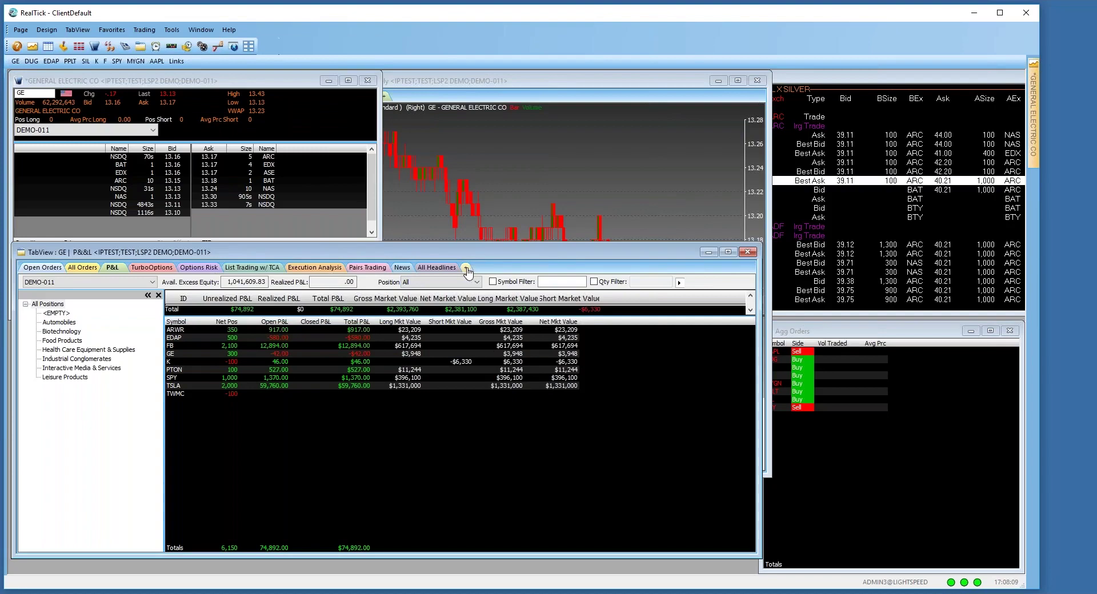
- Create a Market Minder WatchList window from default.slf and move it clear of the MarketMaker window
click(47, 30)
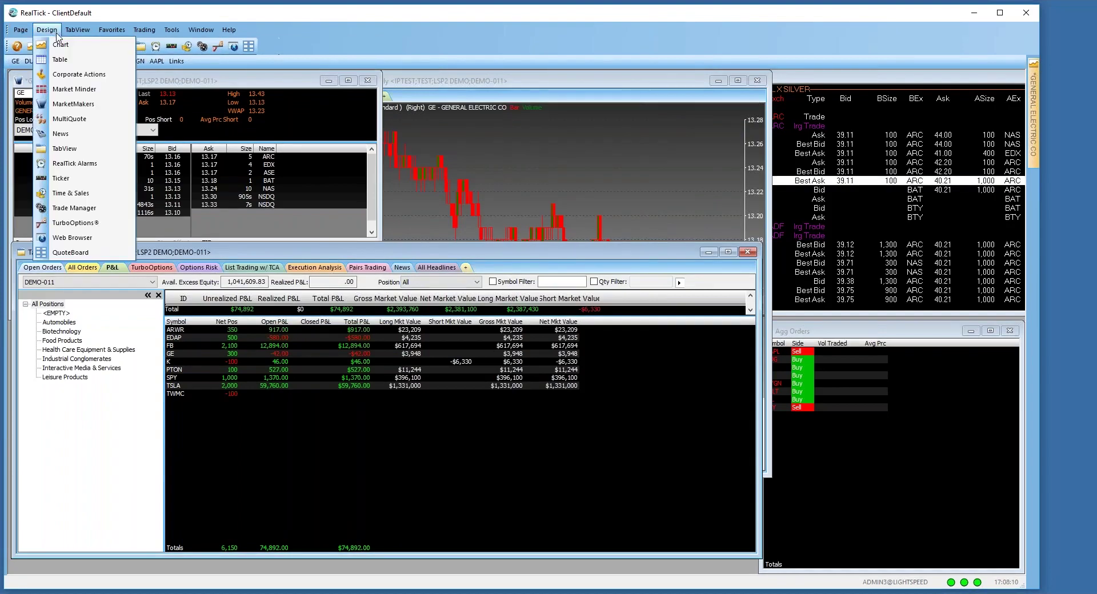
click(73, 89)
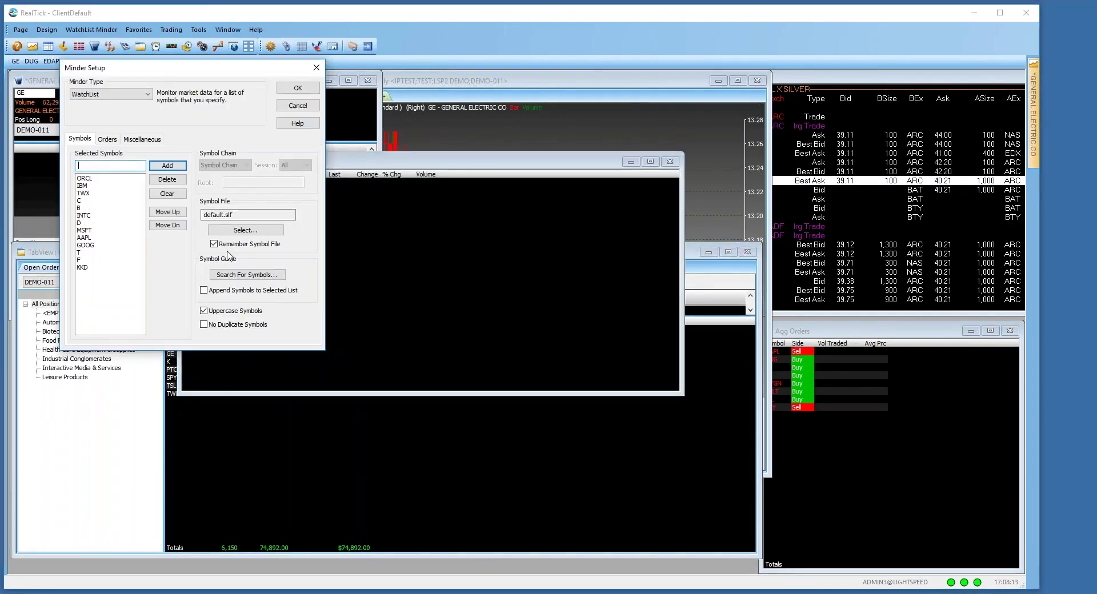
click(298, 88)
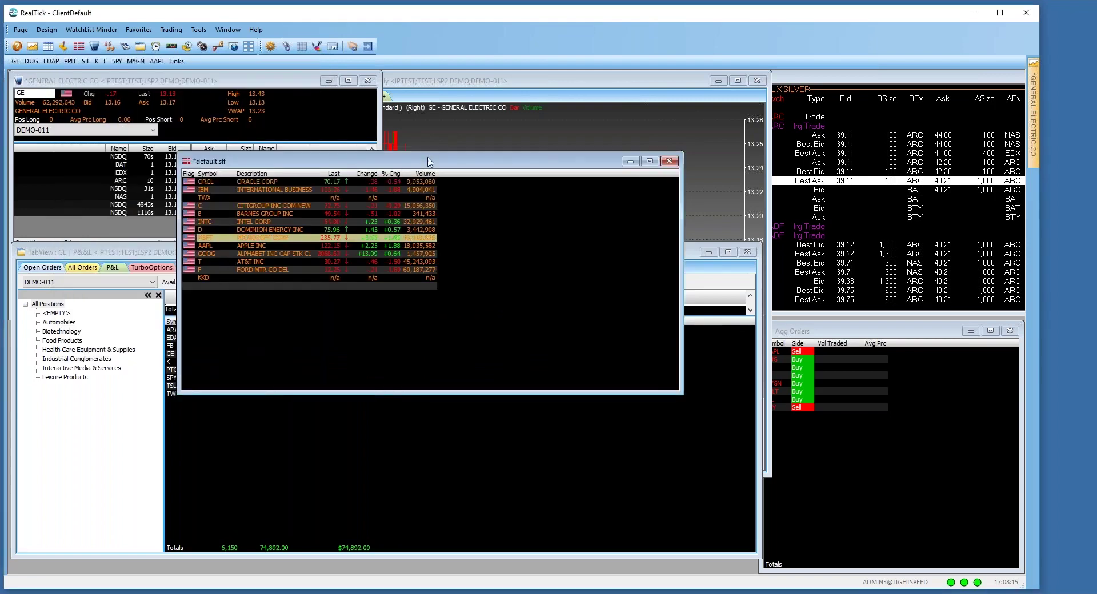
drag(430, 163, 600, 171)
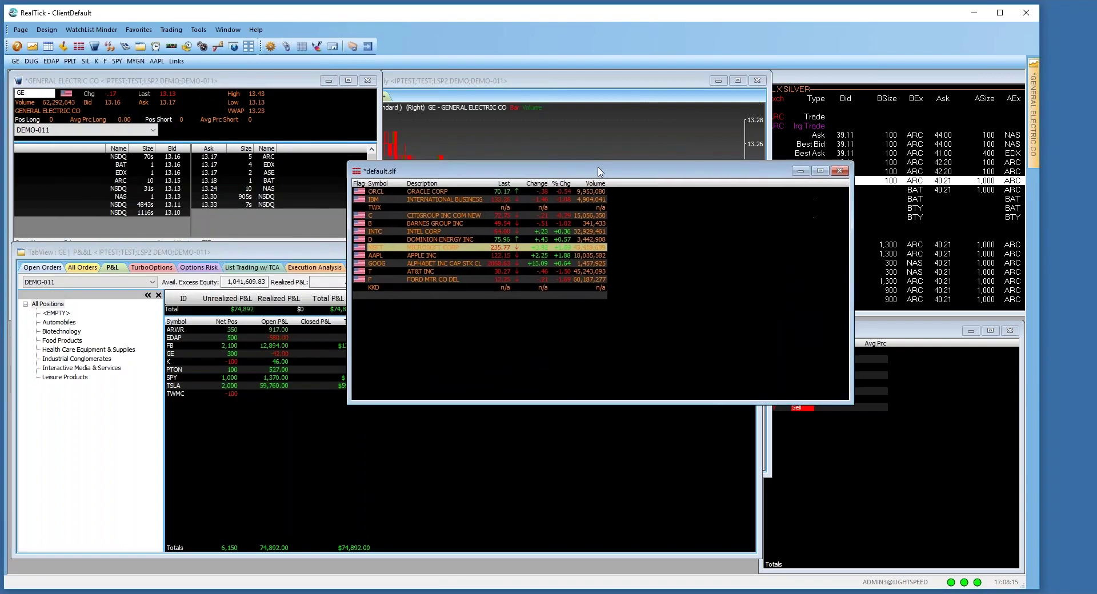
- Add the symbol TSLA to the end of the watchlist through its setup
click(360, 295)
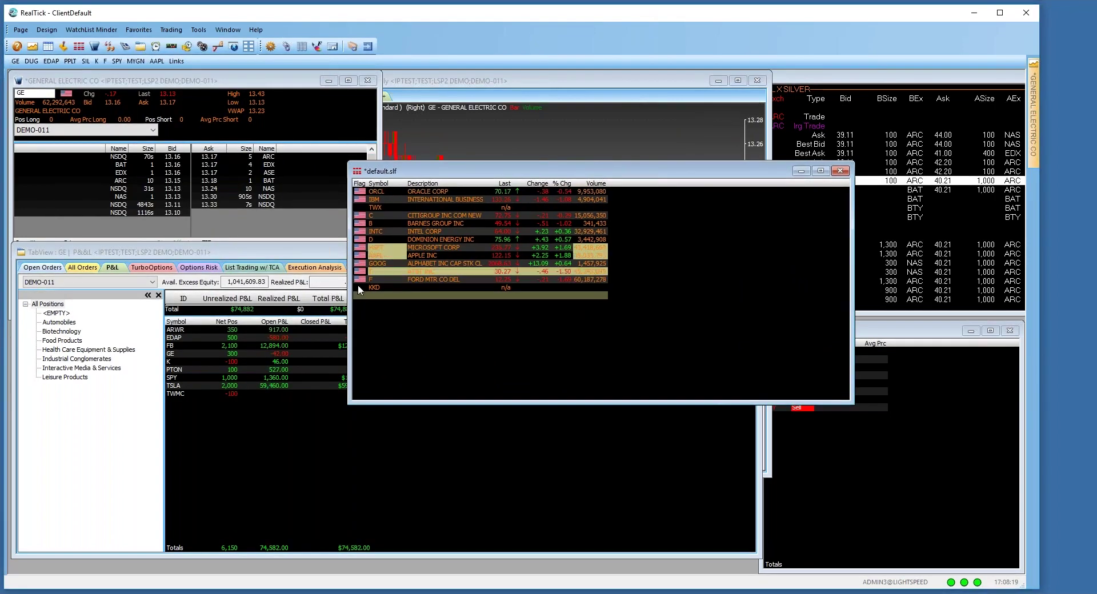
click(359, 285)
right_click(444, 331)
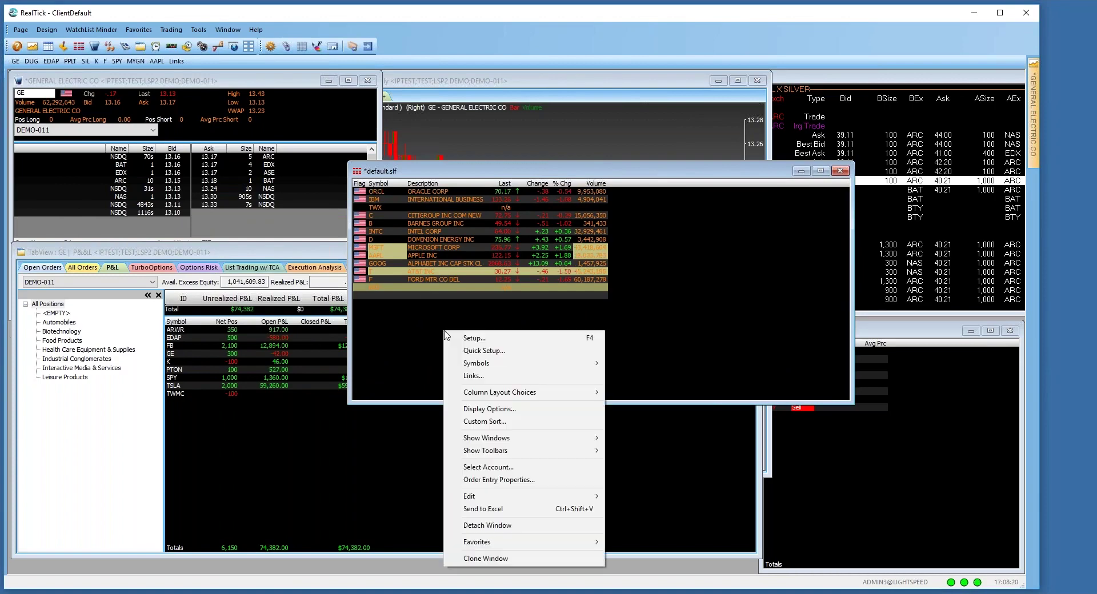
click(488, 338)
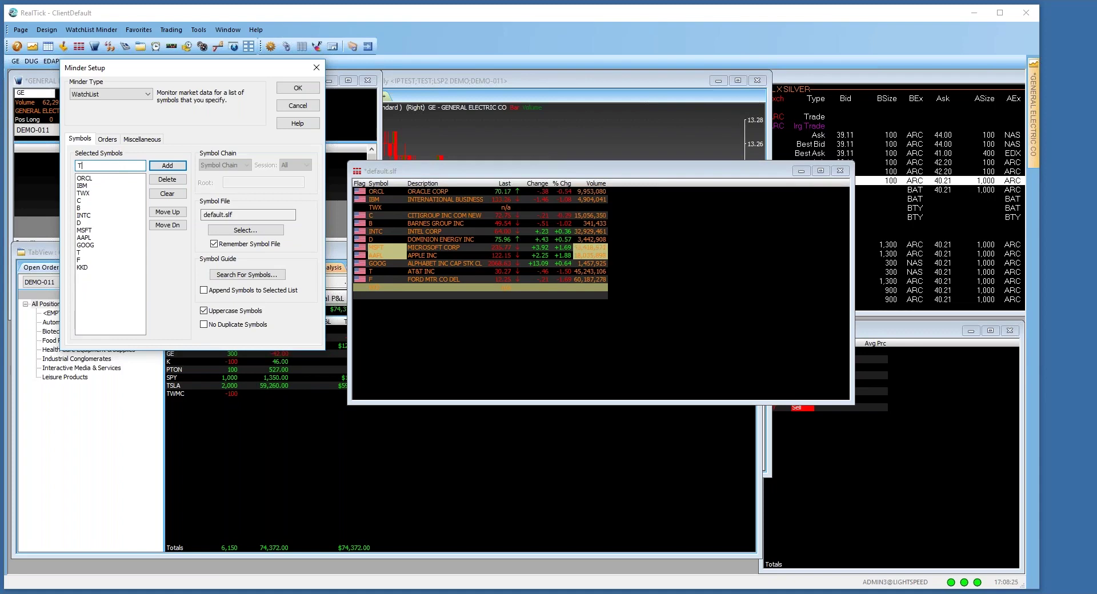
text(TSLA)
click(168, 165)
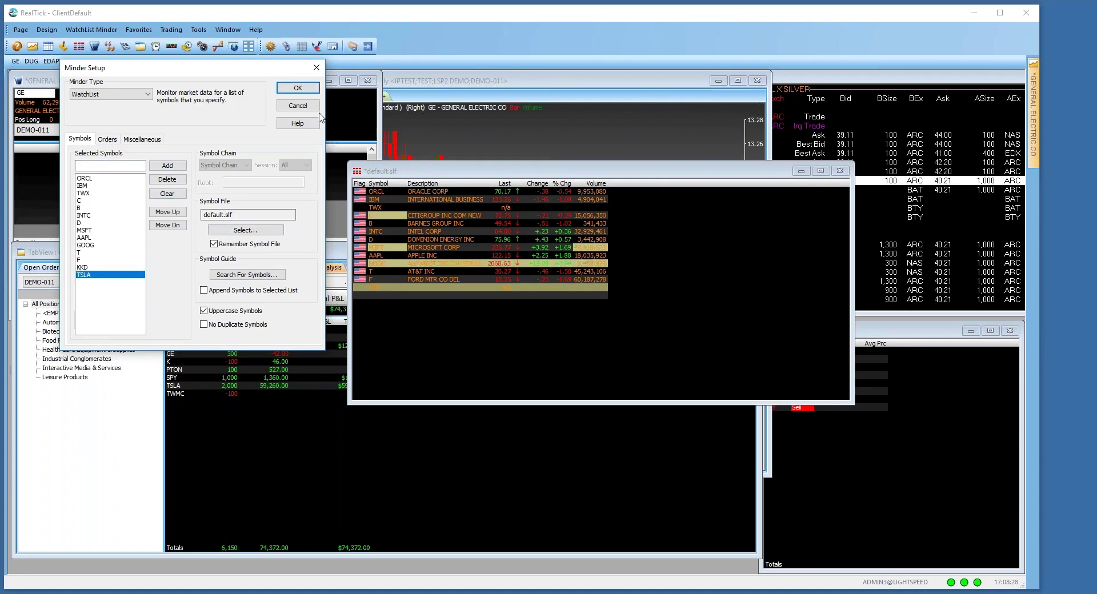
click(298, 87)
- Add the Chg. Open % field as a column in the watchlist's column layout
right_click(647, 218)
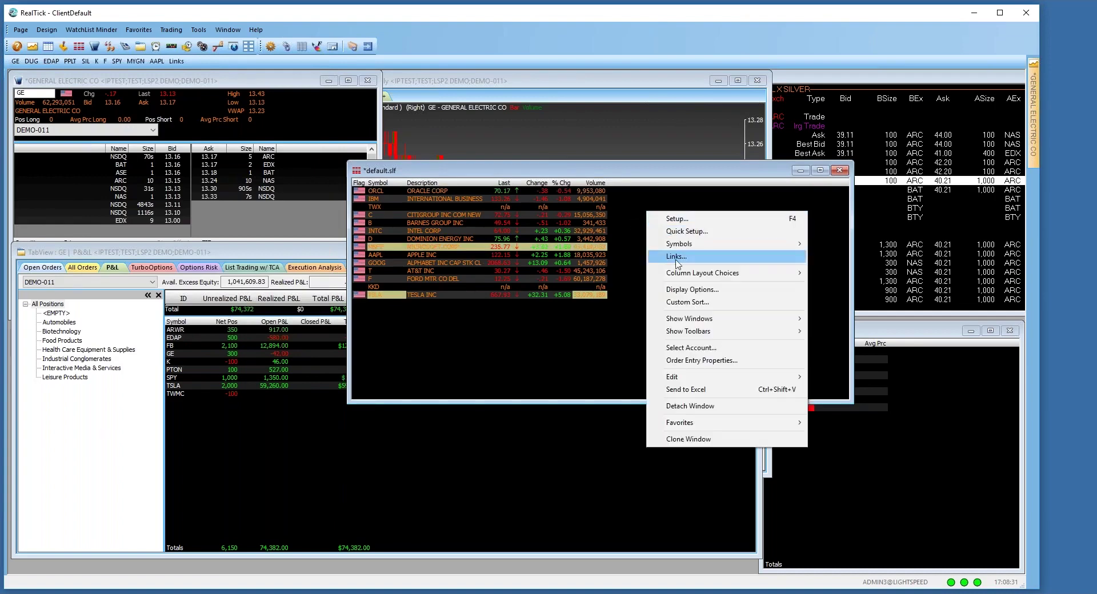
mouse_move(731, 273)
click(825, 274)
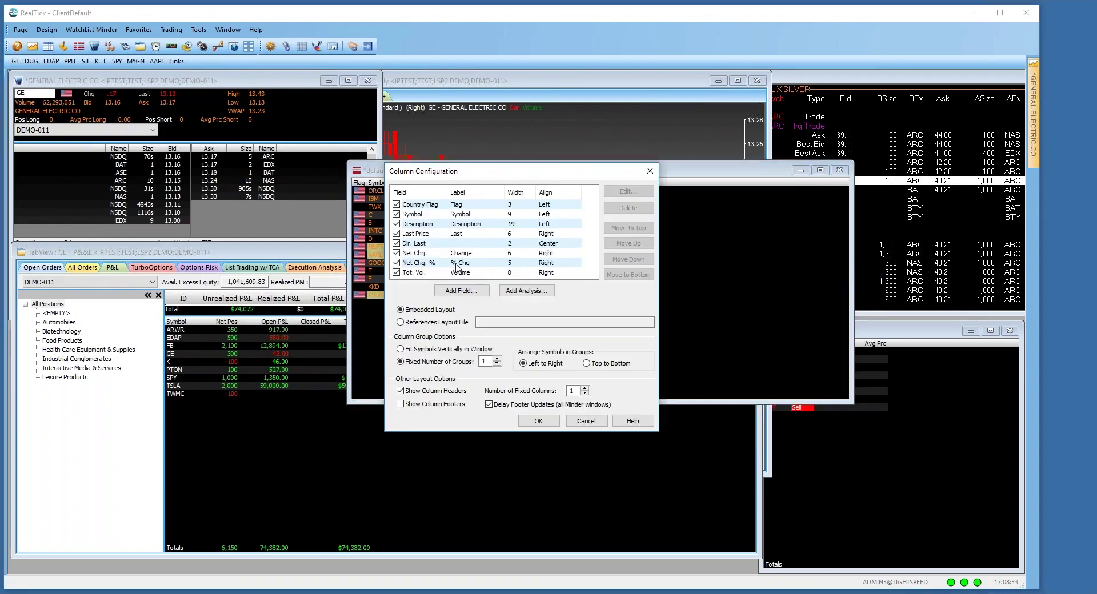
click(460, 290)
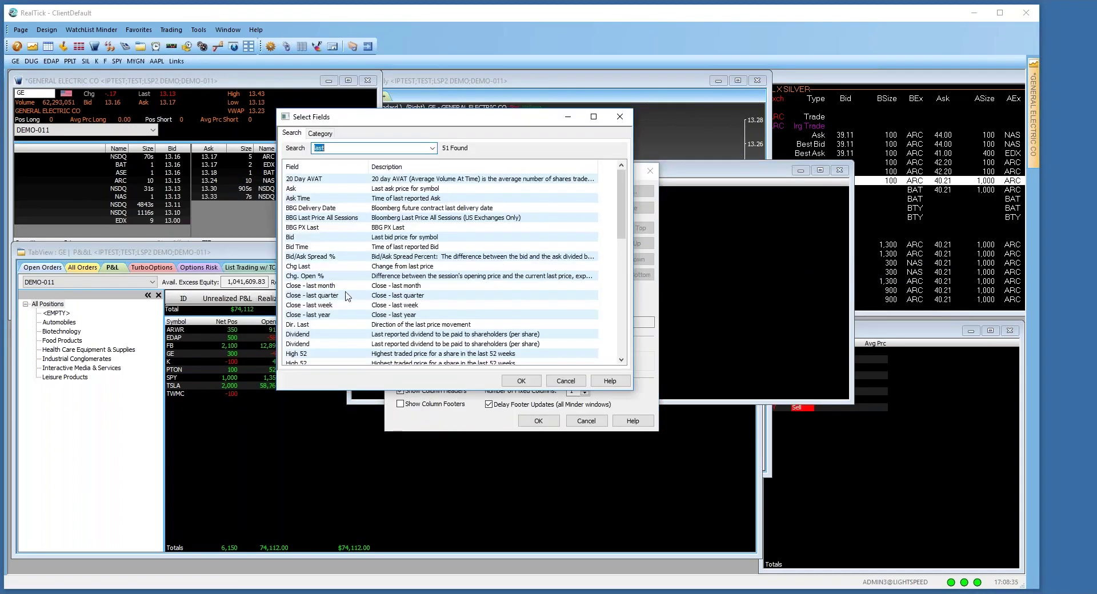
click(320, 276)
click(521, 381)
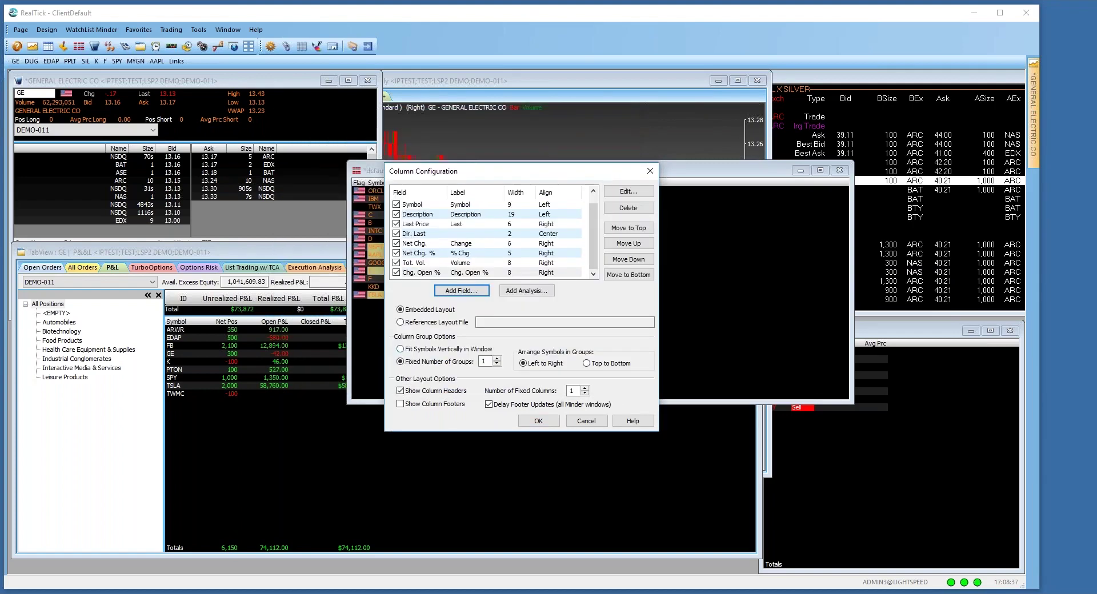
click(538, 421)
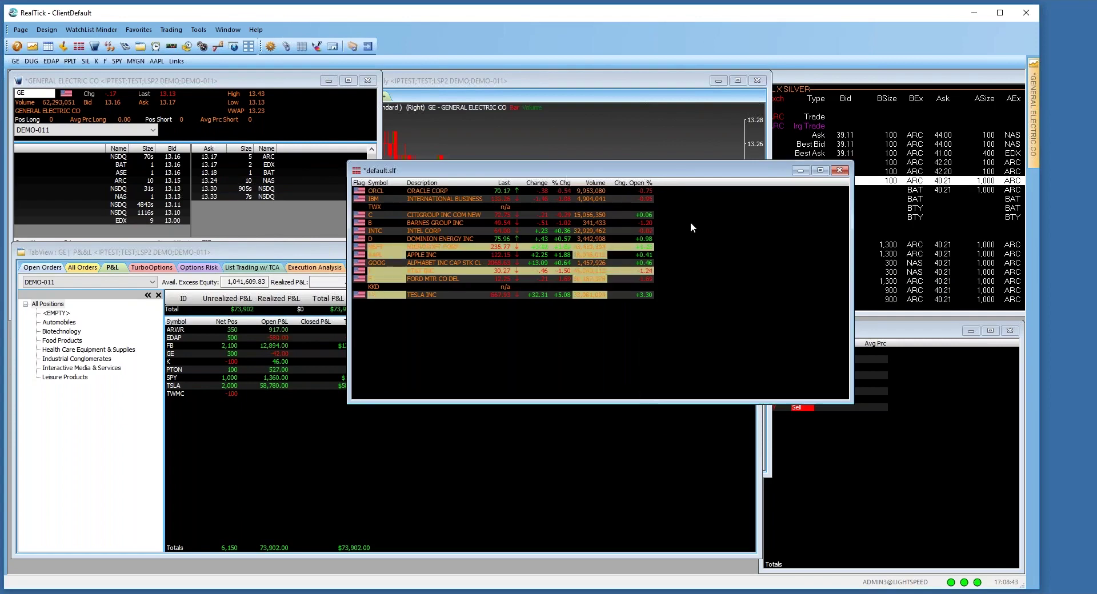
- Show the Tree Navigator in the watchlist window
right_click(466, 330)
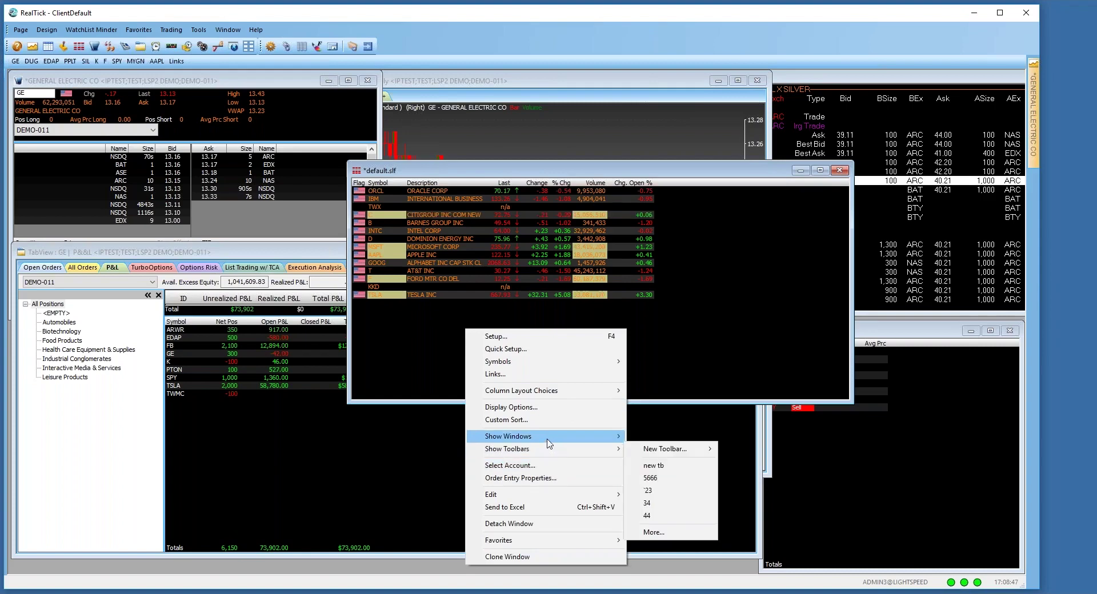
mouse_move(547, 440)
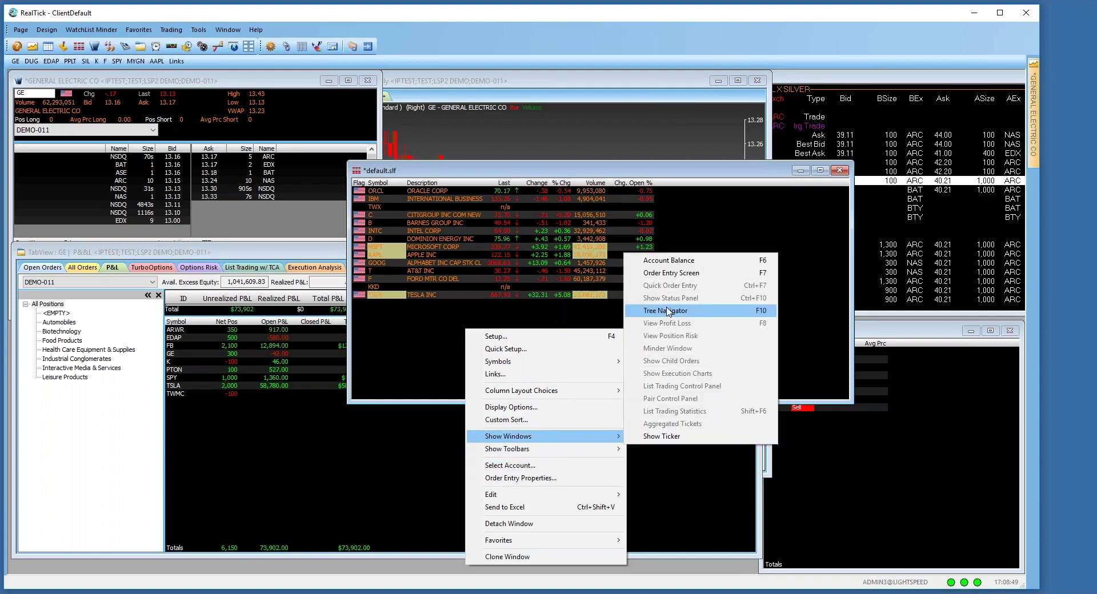
click(686, 310)
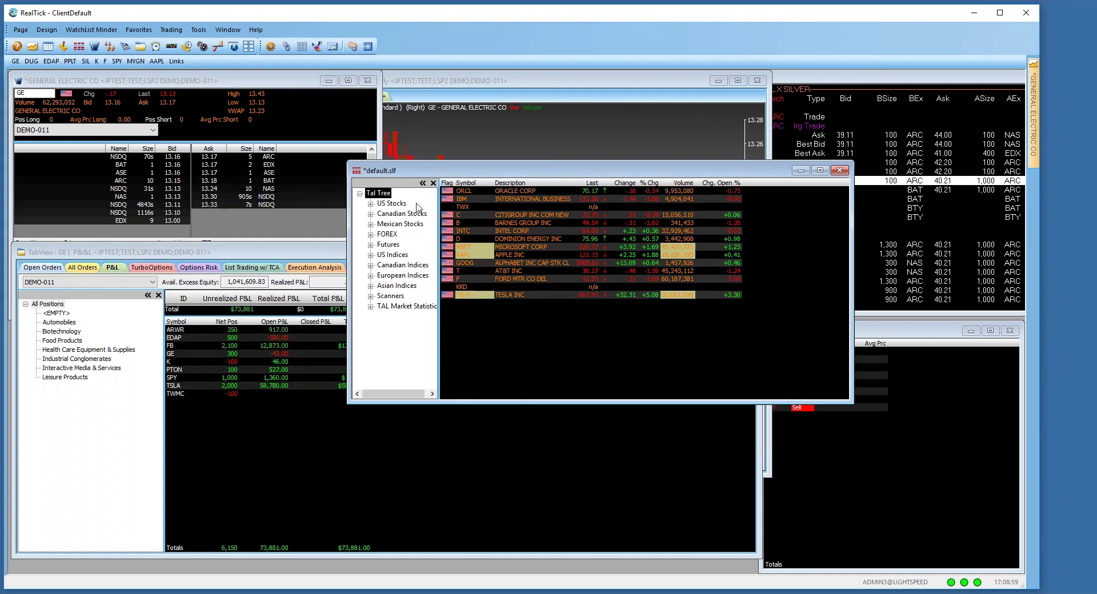
- Expand US Stocks and its NASDAQ Stocks branch down to Pre and Post Market, widening the tree to fit the names
click(371, 204)
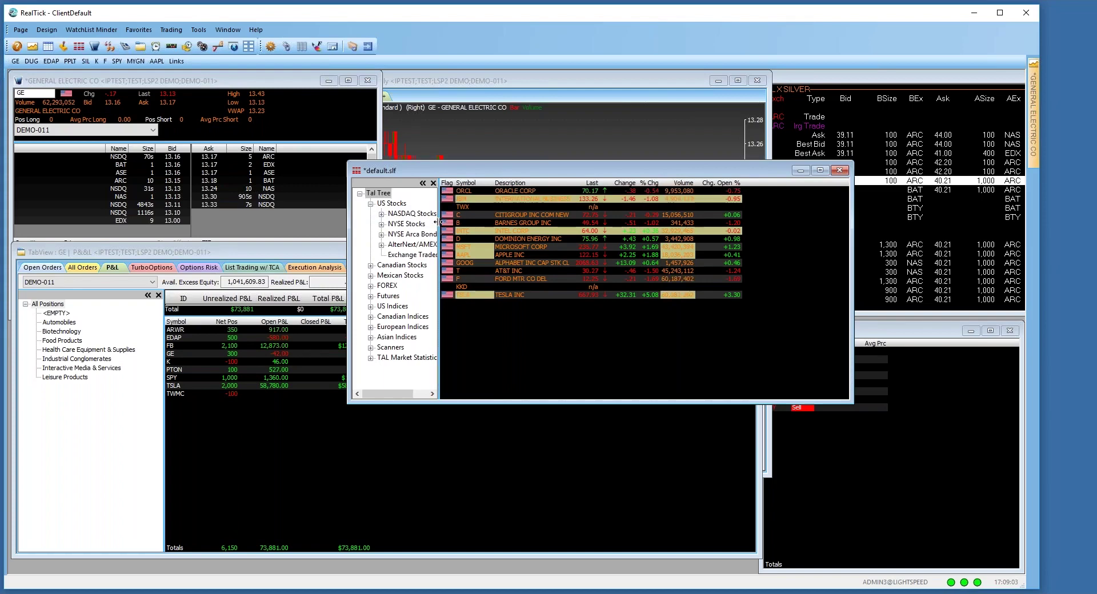
drag(440, 224, 461, 224)
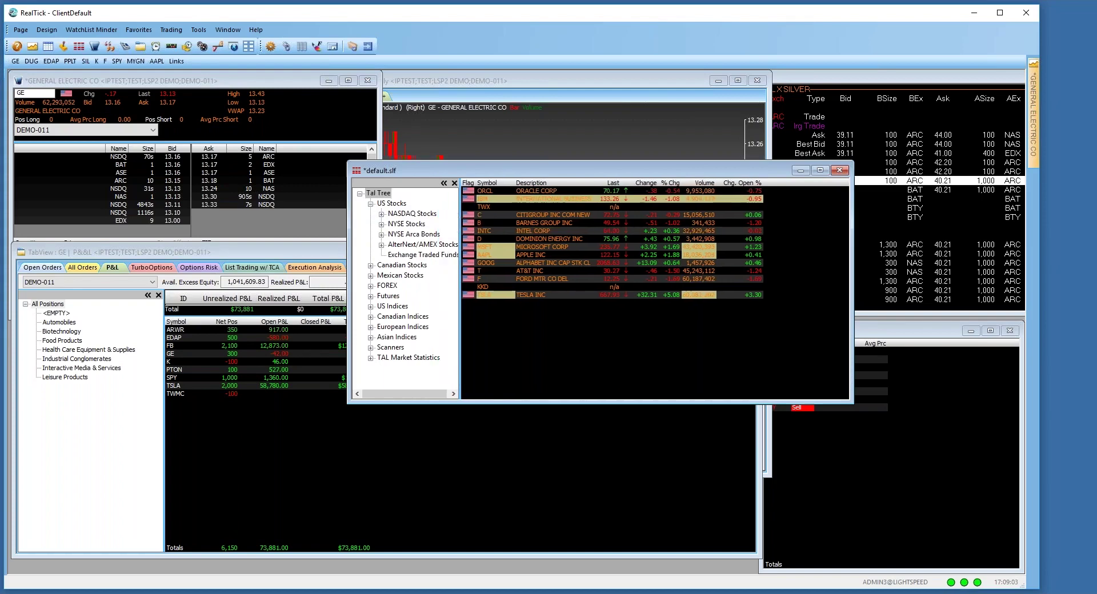
click(382, 214)
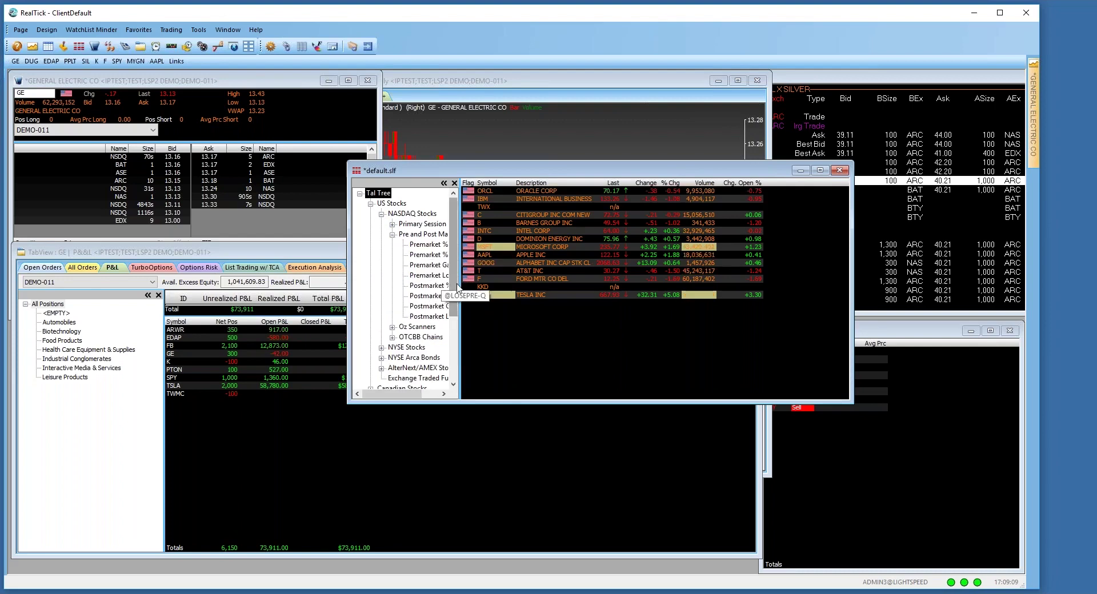
drag(460, 283, 499, 284)
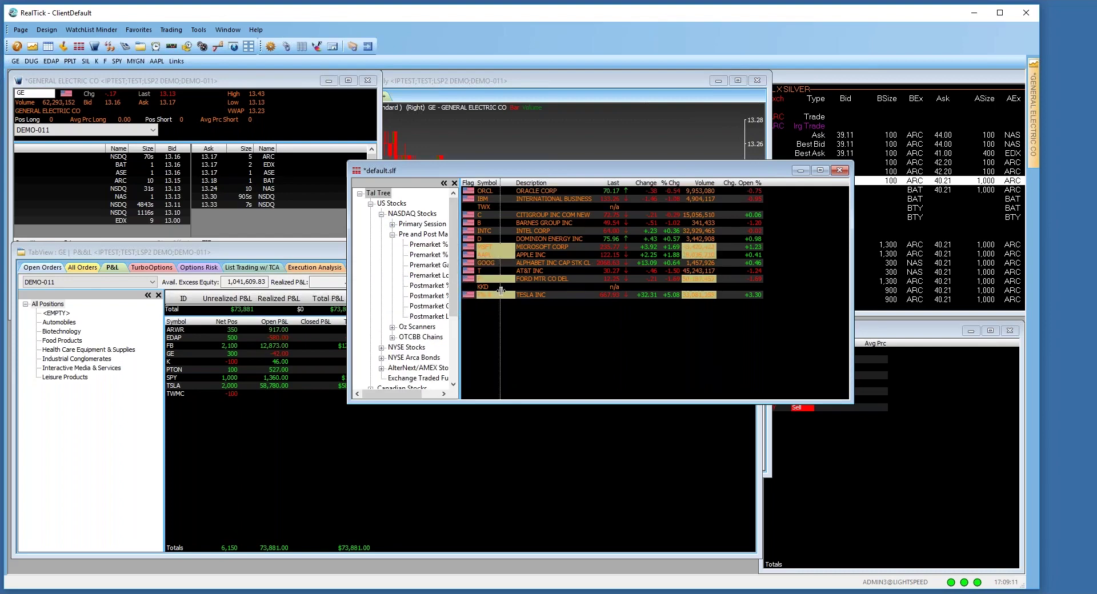
- Load the NASDAQ Premarket % Gainers list without saving default.slf, and switch to Premarket % Losers
double_click(440, 245)
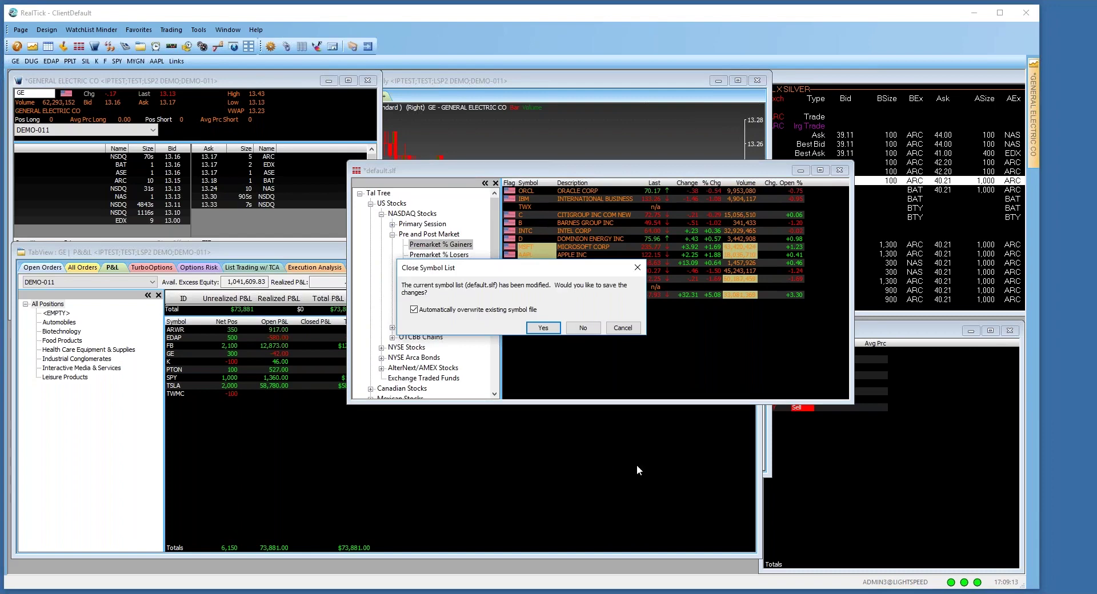
click(583, 328)
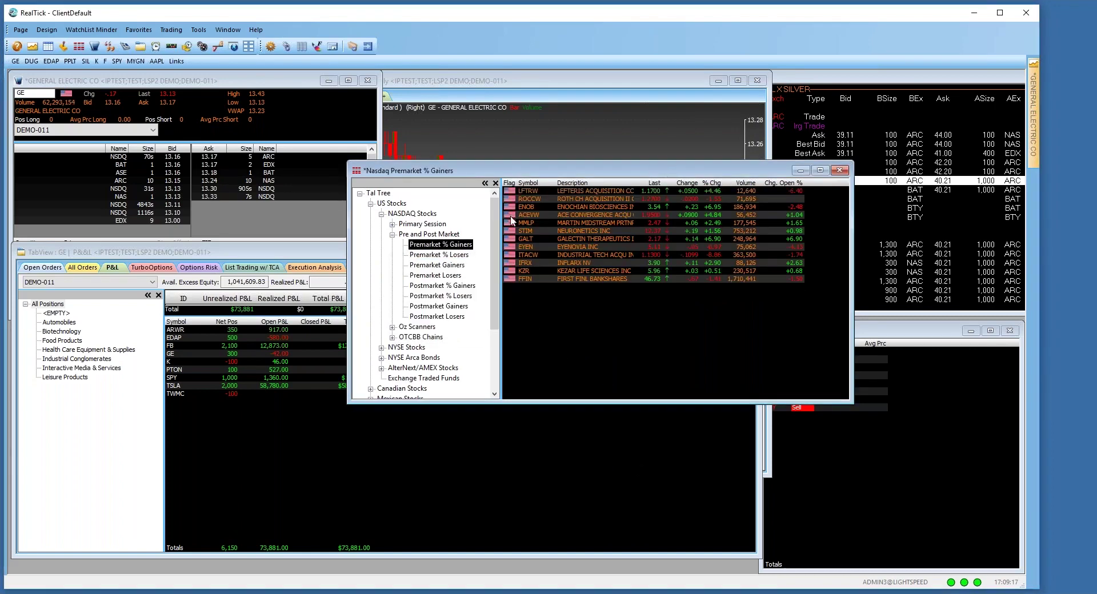
double_click(439, 254)
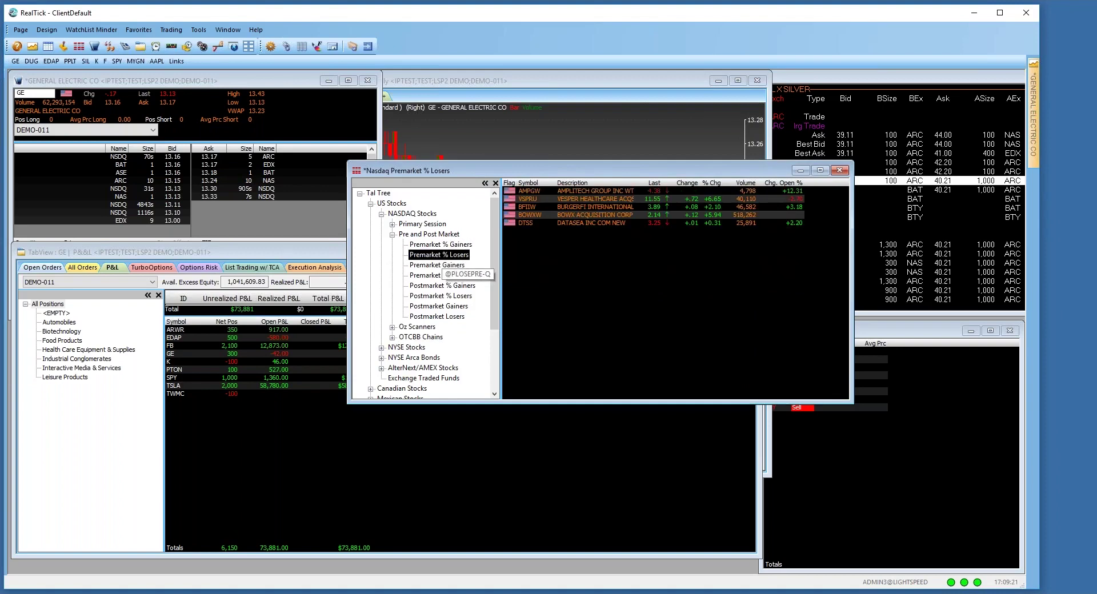
- Expand the Primary Session branch of NASDAQ Stocks and load its Gap Open Up and Near 52-week High lists in turn
double_click(415, 225)
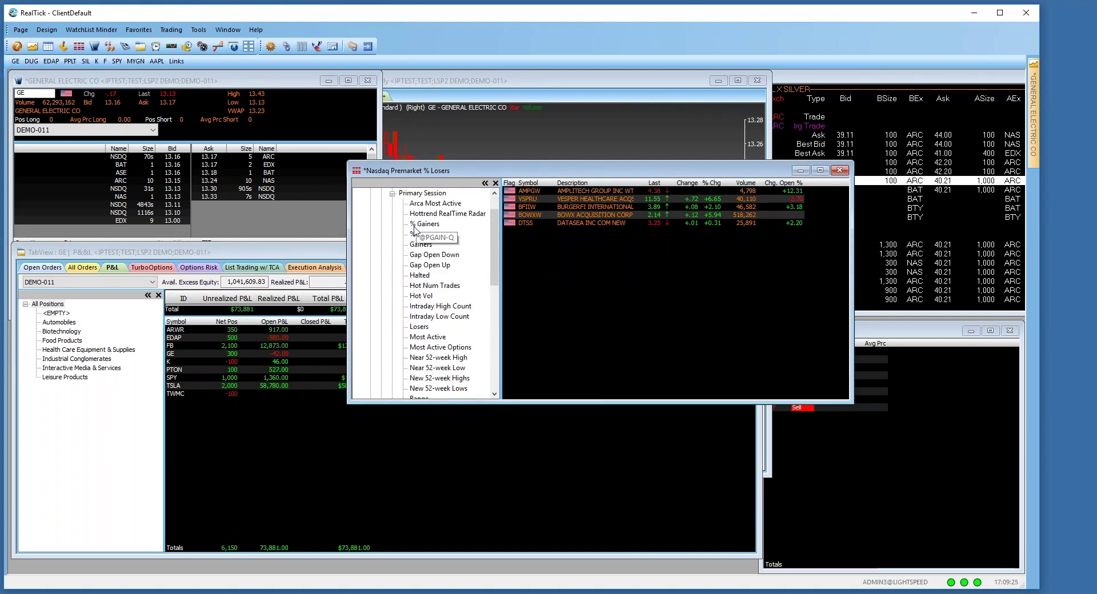
scroll(418, 234, up, 1)
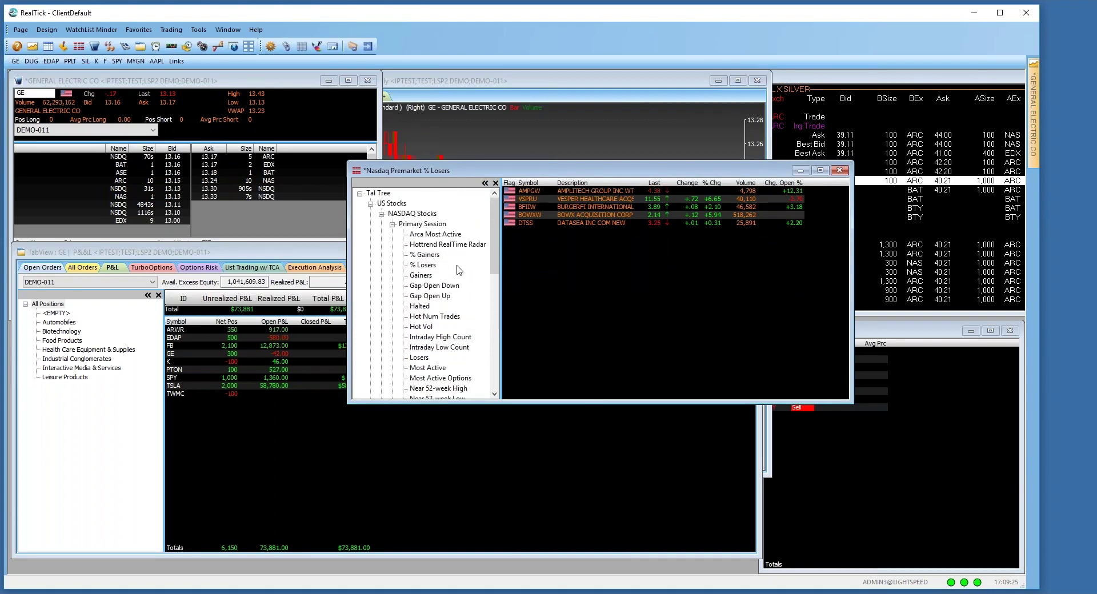
click(445, 297)
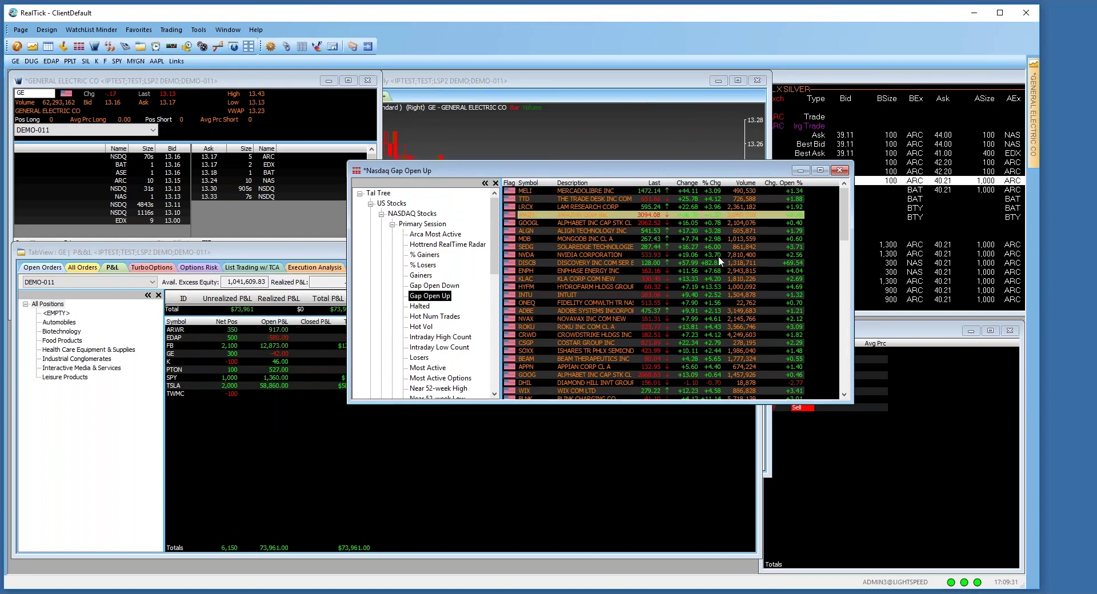
scroll(456, 337, down, 2)
click(457, 328)
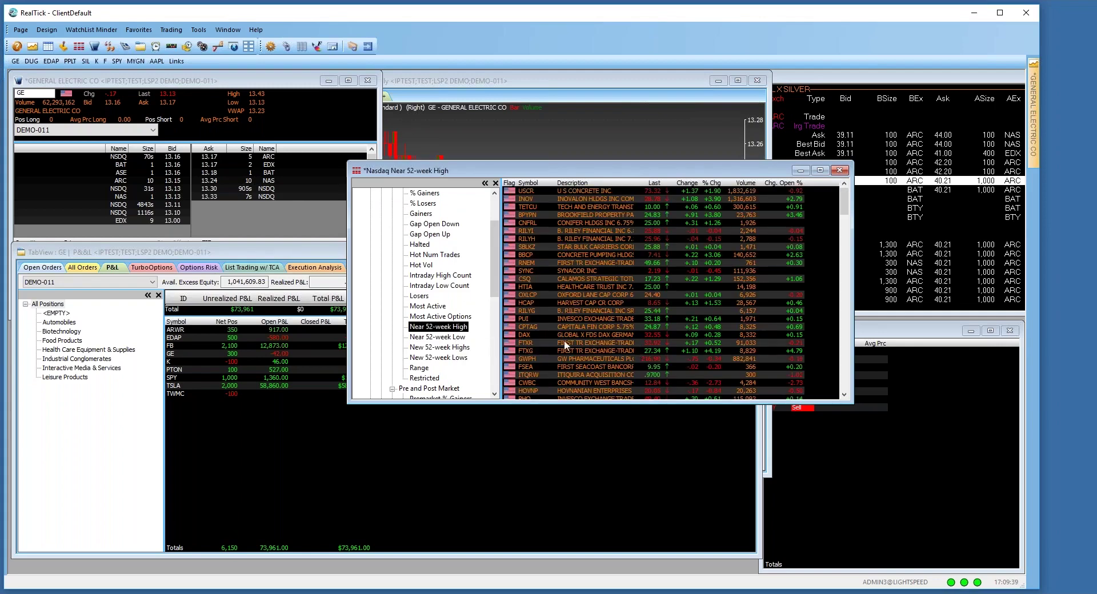
scroll(456, 342, down, 1)
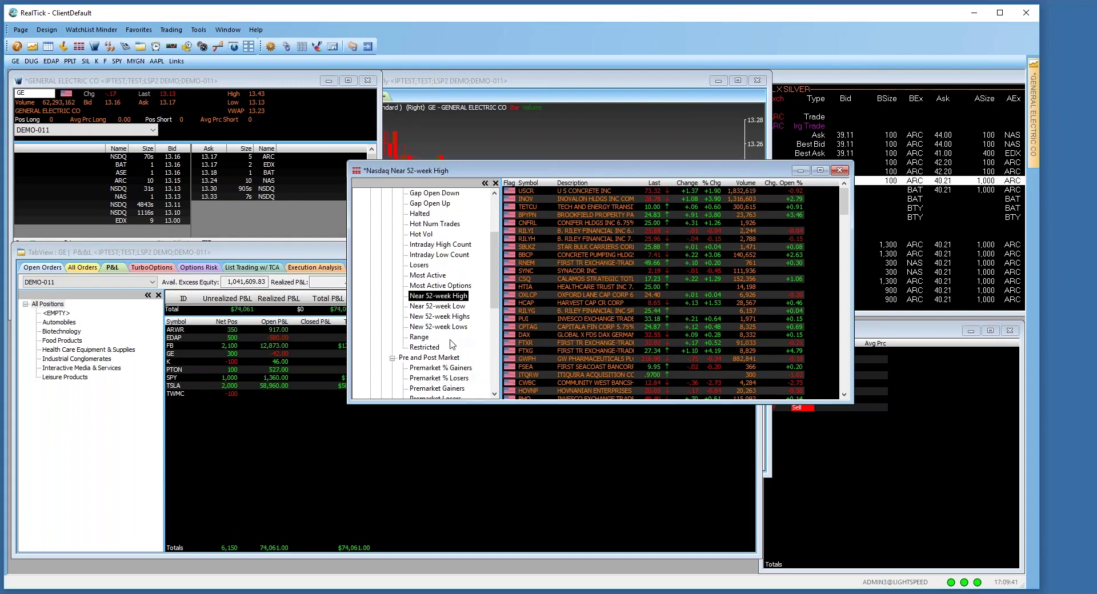
- Collapse the NASDAQ Stocks branch, and briefly open NYSE Stocks to view its subfolders before collapsing it
scroll(451, 312, up, 3)
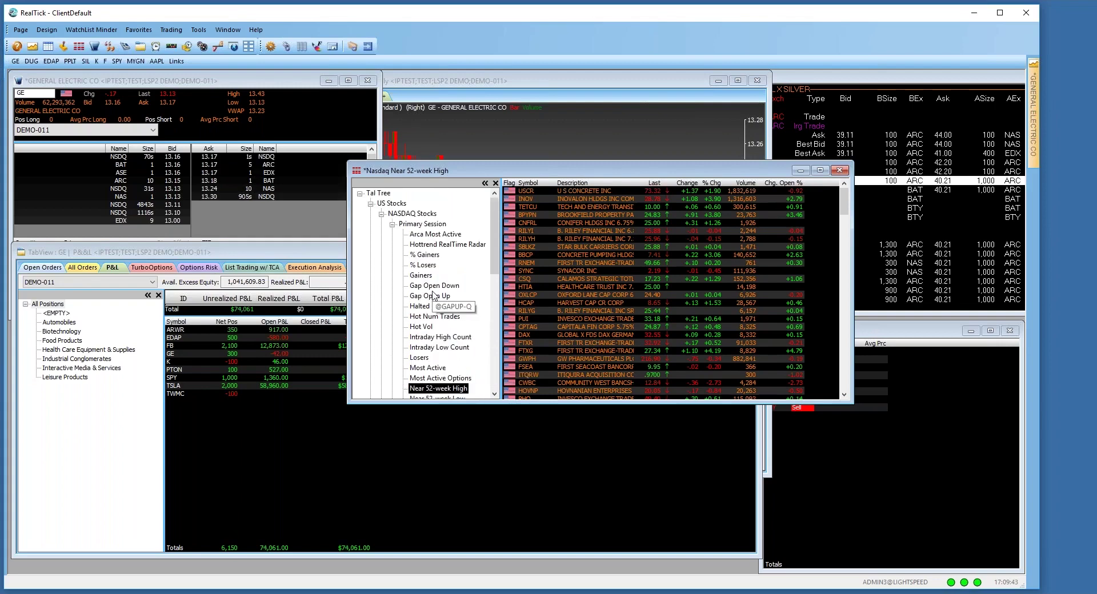
click(381, 215)
click(381, 224)
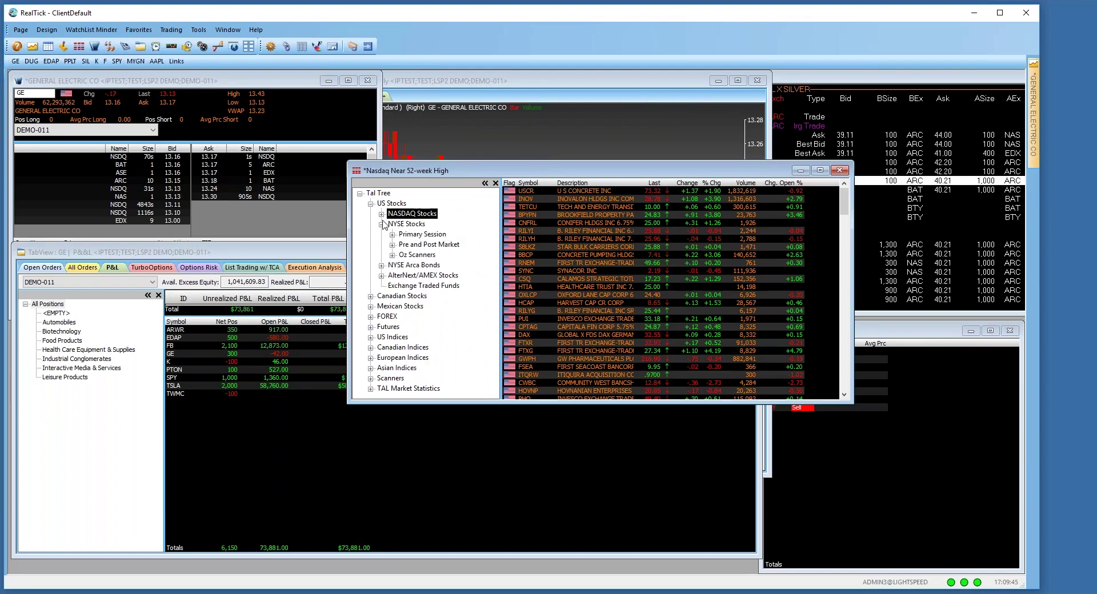
click(382, 225)
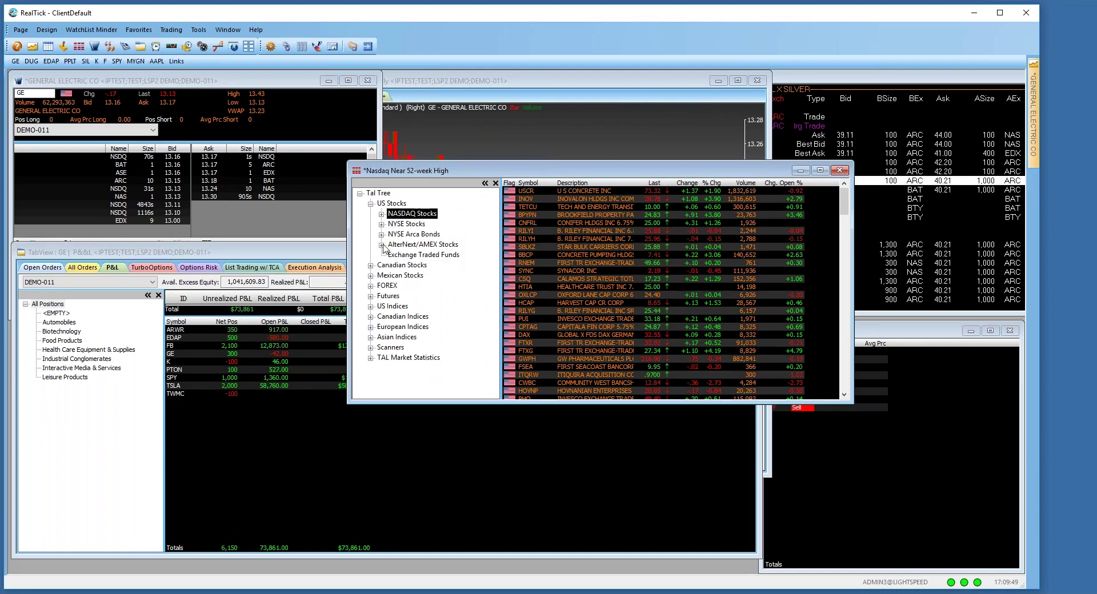
- Load the Exchange Traded Funds list under US Stocks and look through its symbols
click(400, 255)
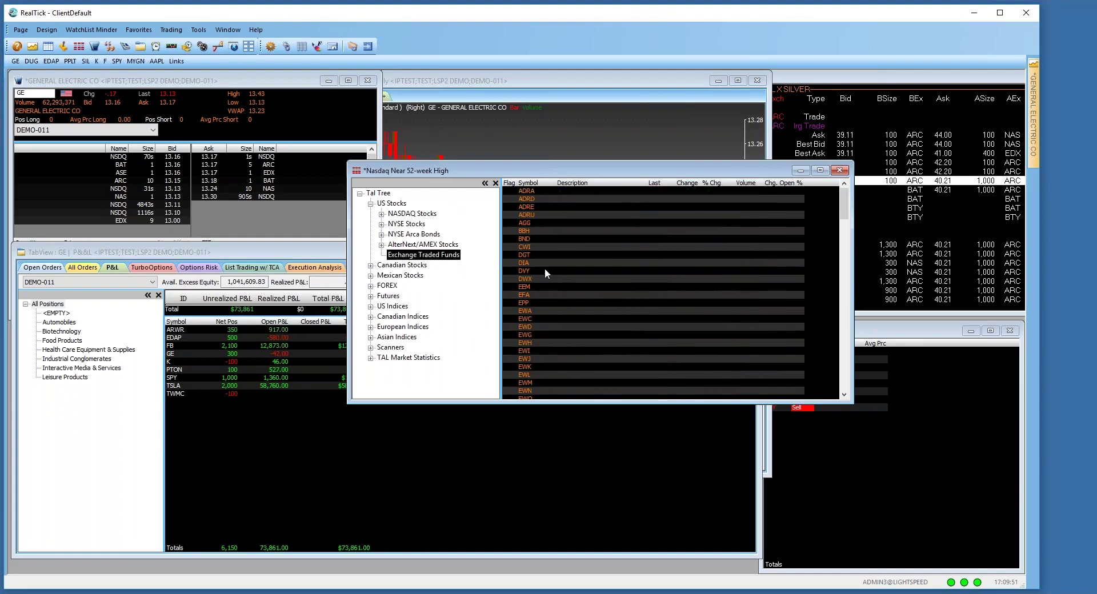
scroll(636, 311, down, 2)
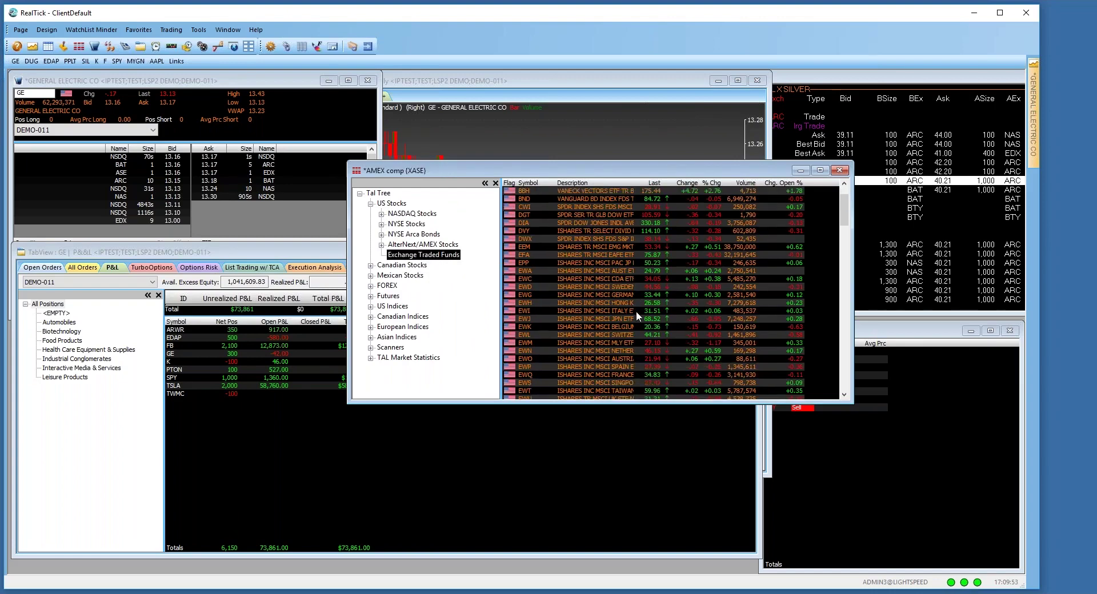
scroll(637, 314, down, 5)
scroll(638, 313, down, 1)
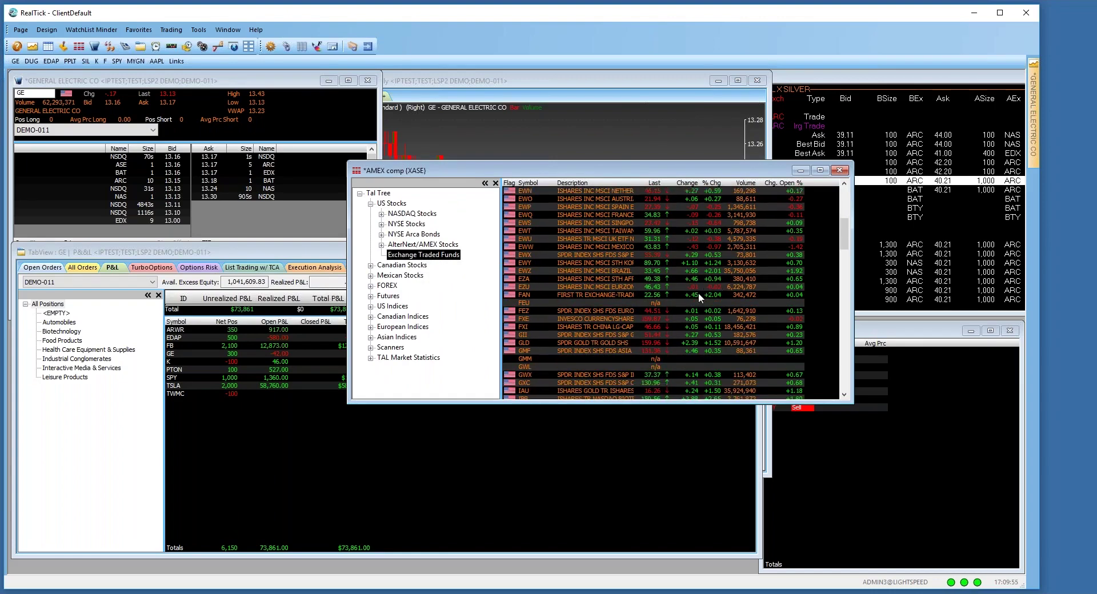
scroll(536, 315, down, 2)
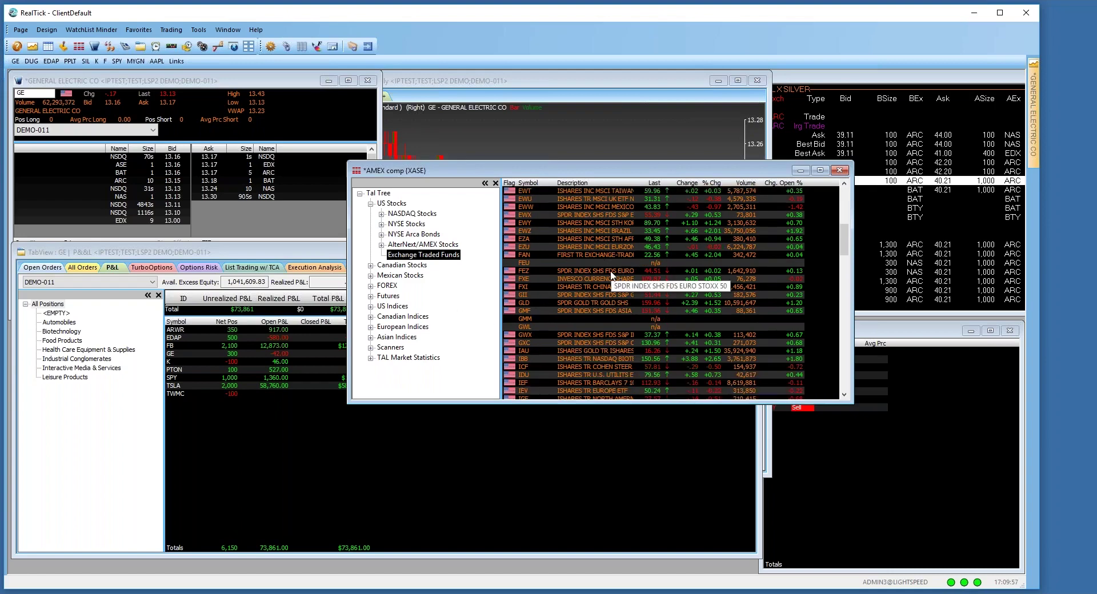
scroll(627, 271, down, 9)
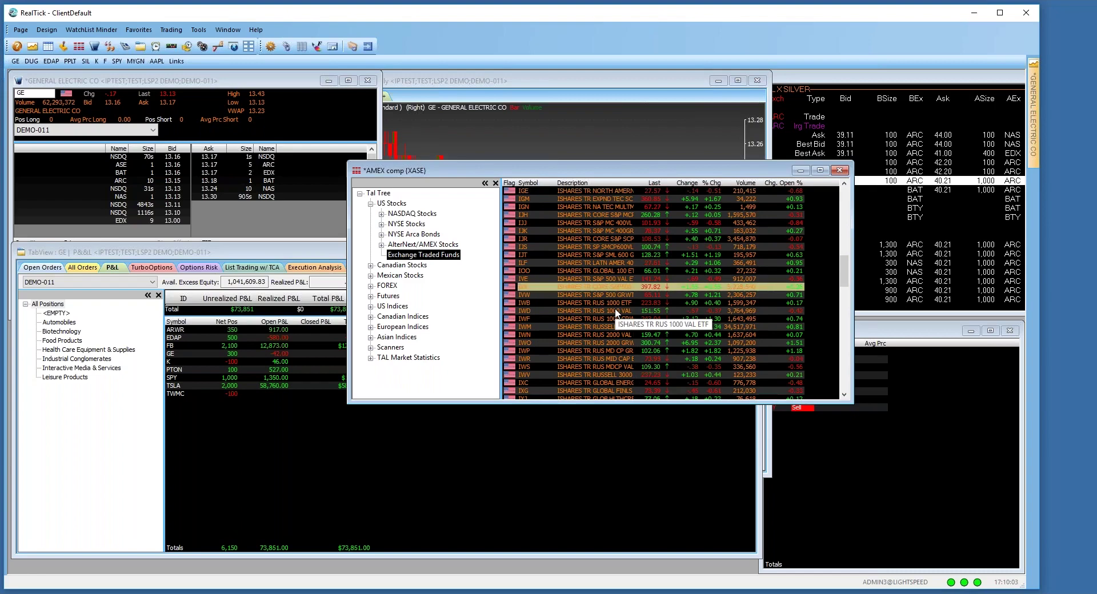
- Collapse US Stocks and, under US Indices, load Major US Indices and Indicators followed by Russell 1000 Index
click(373, 203)
click(371, 255)
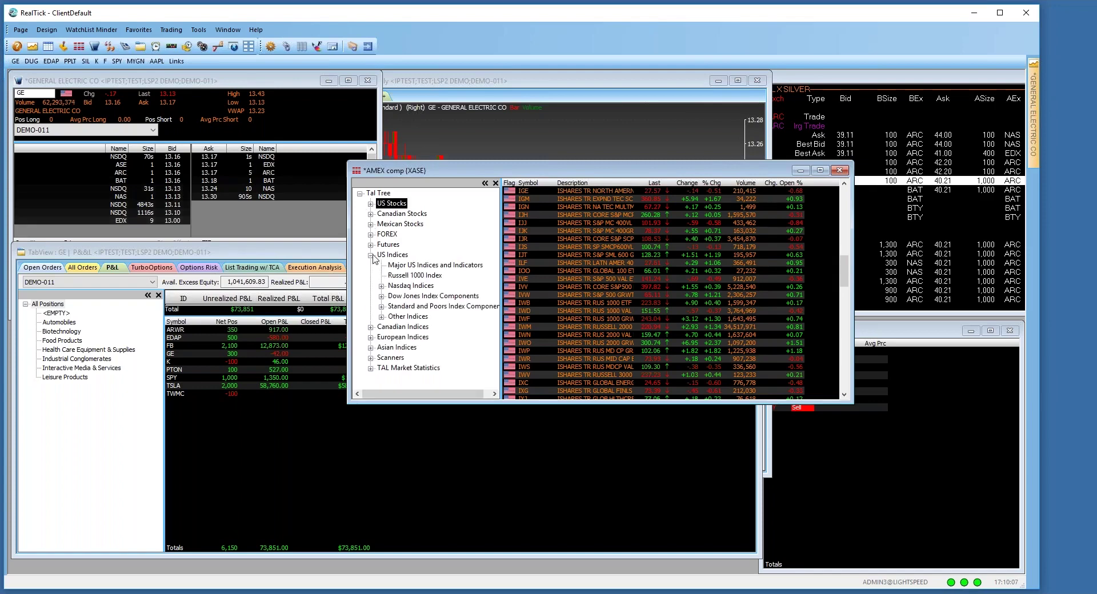
click(410, 266)
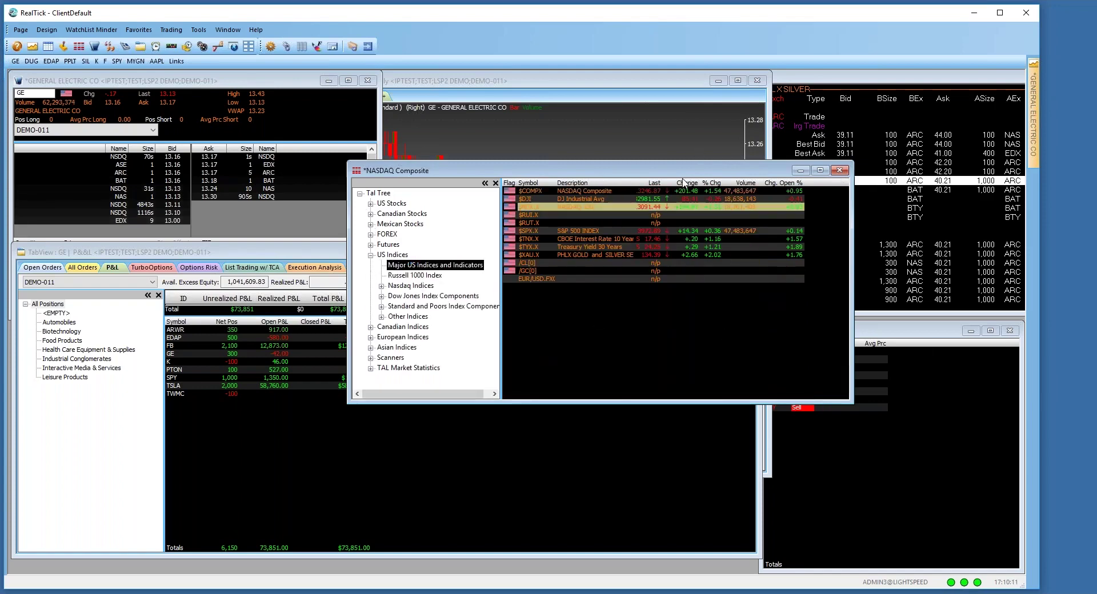
click(413, 275)
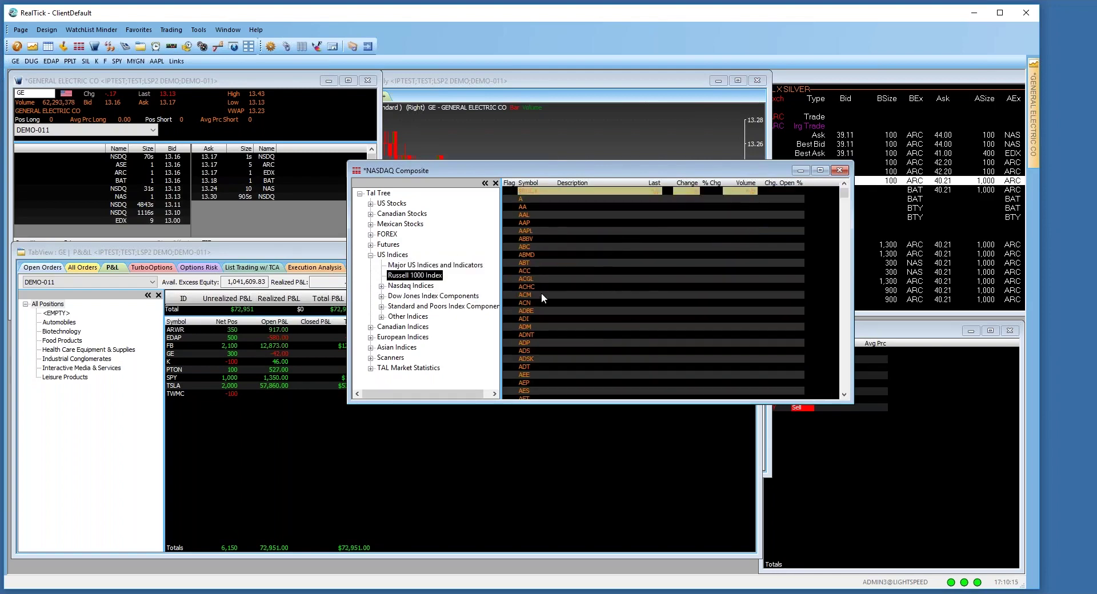
- Load the Nasdaq 100, Nasdaq Biotech Sector and Nasdaq Financial 100 lists in turn from the Nasdaq Indices folder
click(381, 287)
click(416, 296)
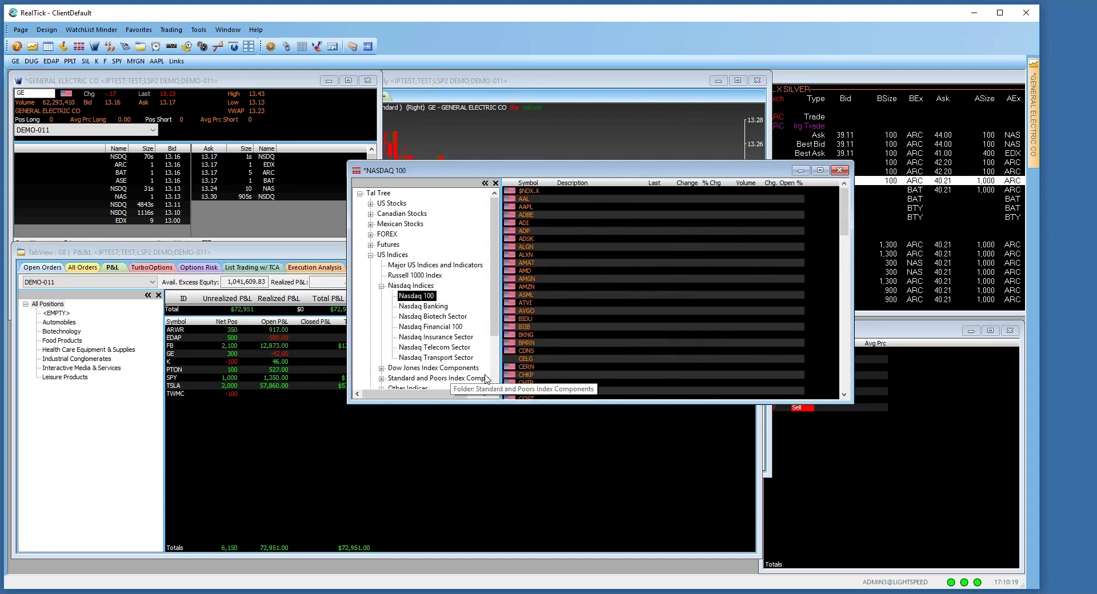
scroll(582, 264, down, 10)
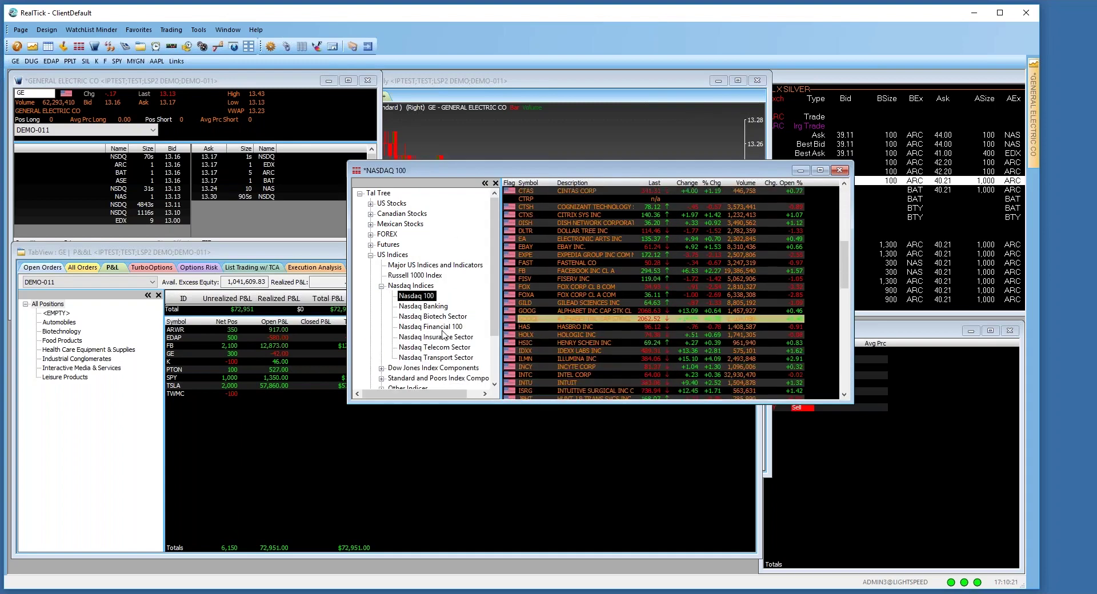
click(433, 317)
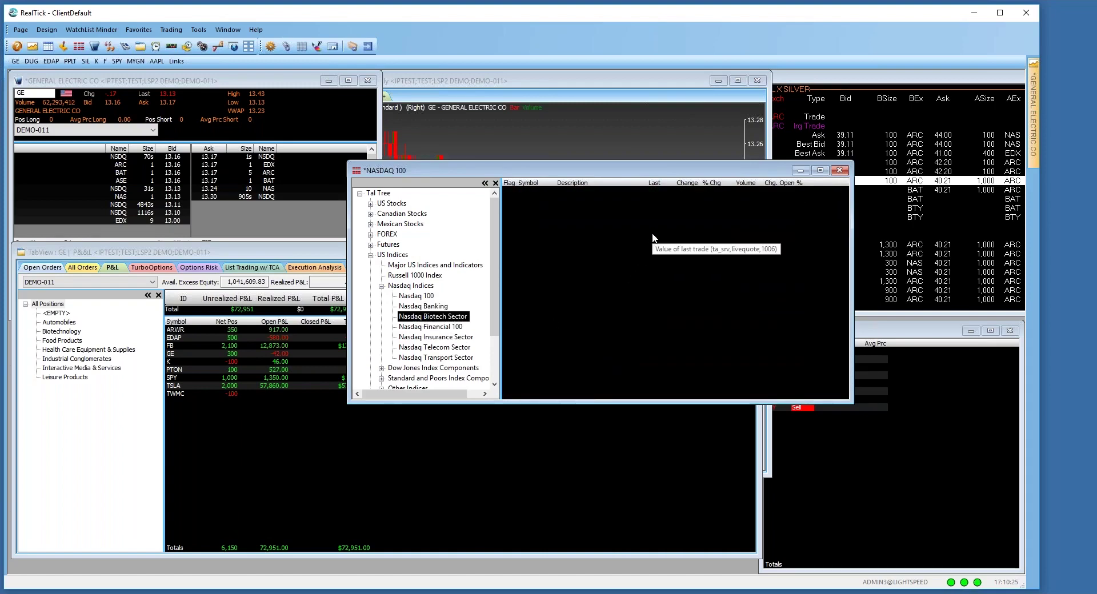
click(430, 327)
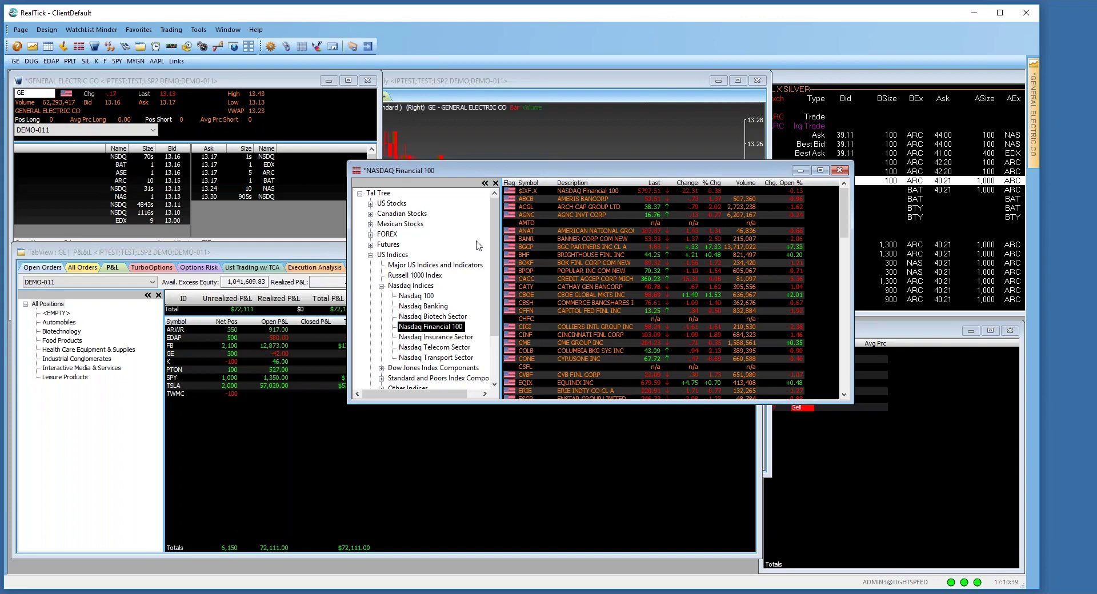
- Load Dow Jones Composite from the Dow Jones Index Components folder, look through its stocks, and switch to Dow Jones Transportation
scroll(457, 359, down, 2)
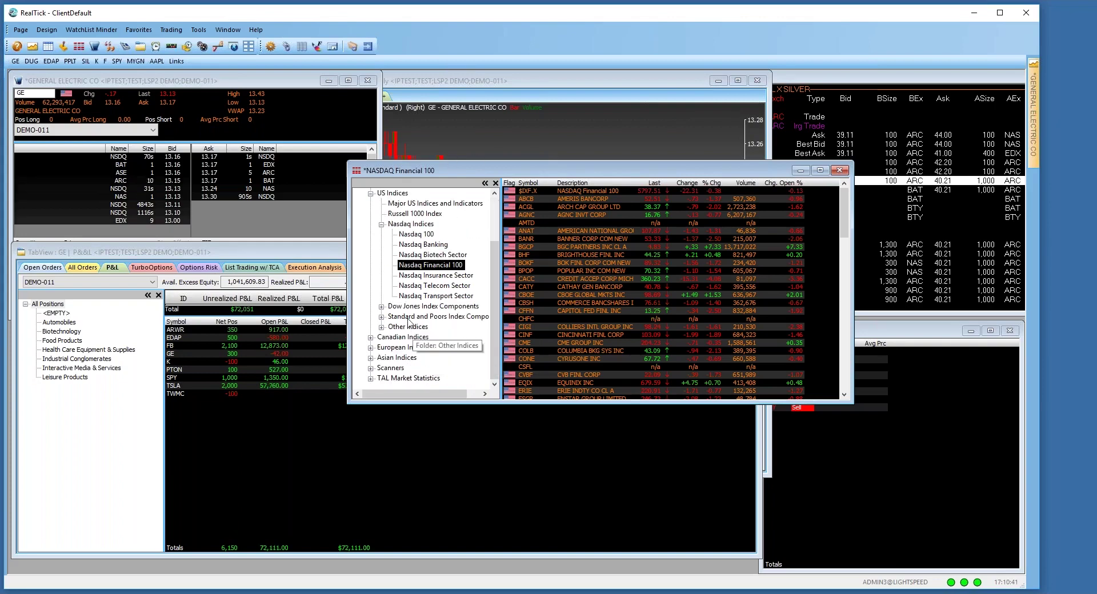
click(382, 307)
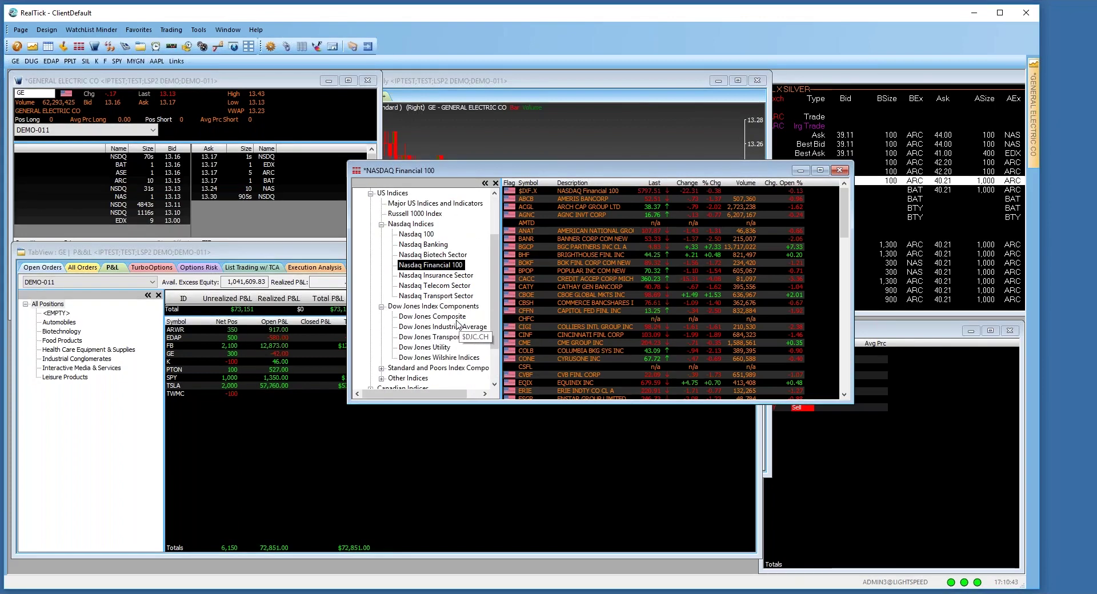
click(433, 317)
scroll(715, 289, down, 5)
scroll(698, 324, up, 2)
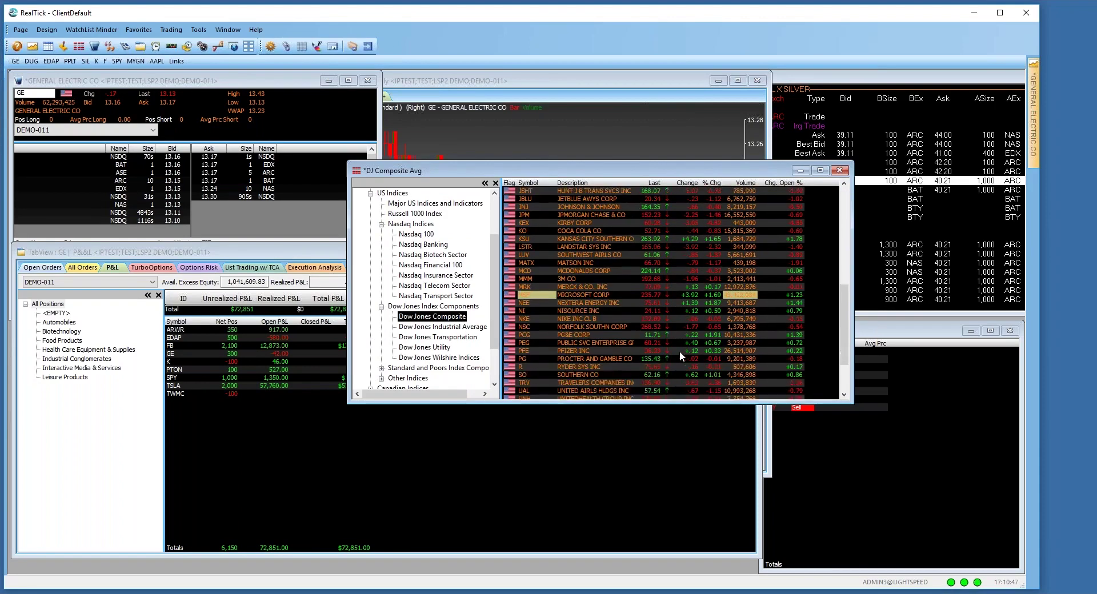
scroll(659, 318, up, 3)
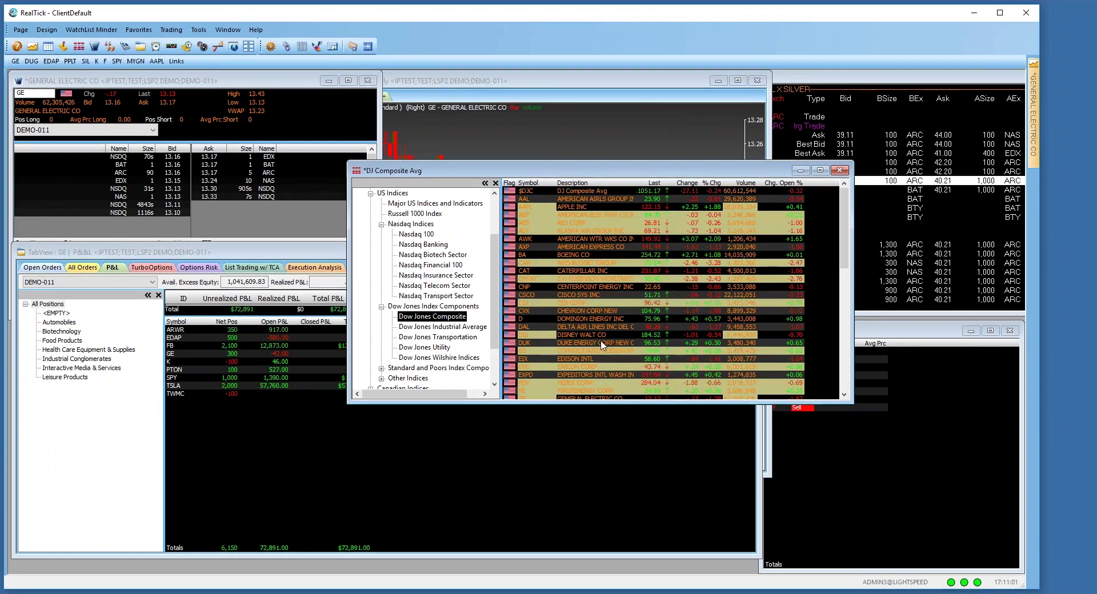
scroll(603, 344, down, 8)
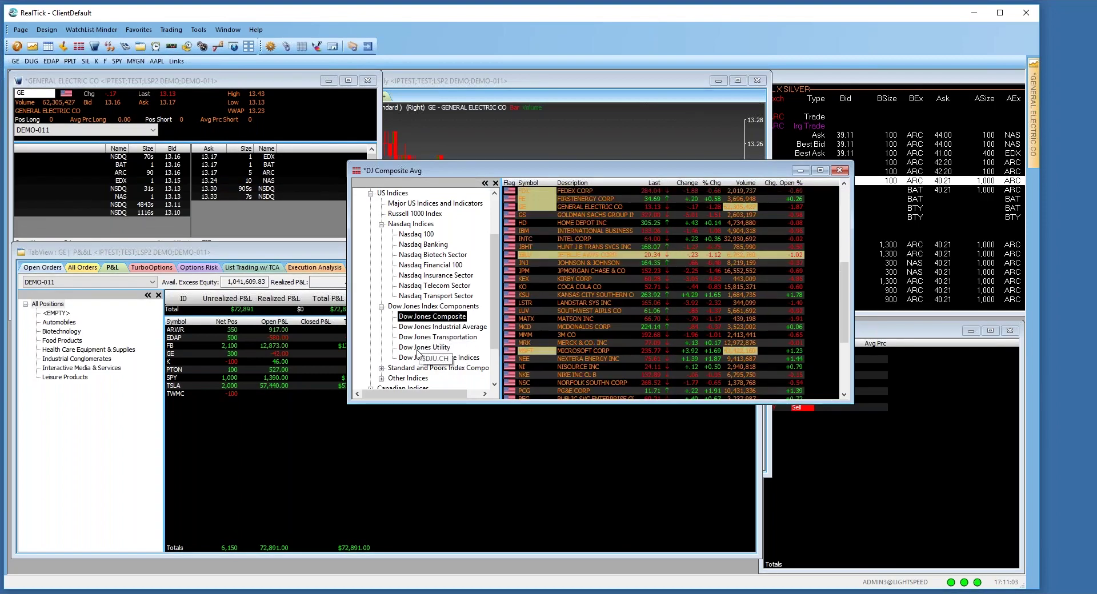
key(Down)
click(436, 339)
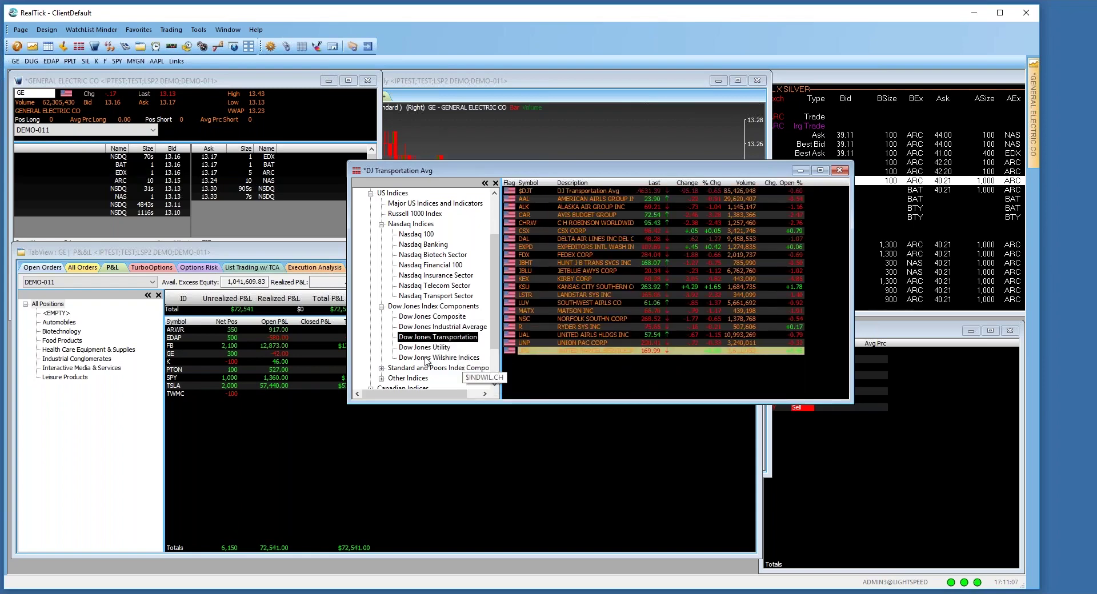
- Expand Standard and Poors Index Components and load the S and P 100 list followed by S and P 500
scroll(425, 362, down, 2)
click(381, 317)
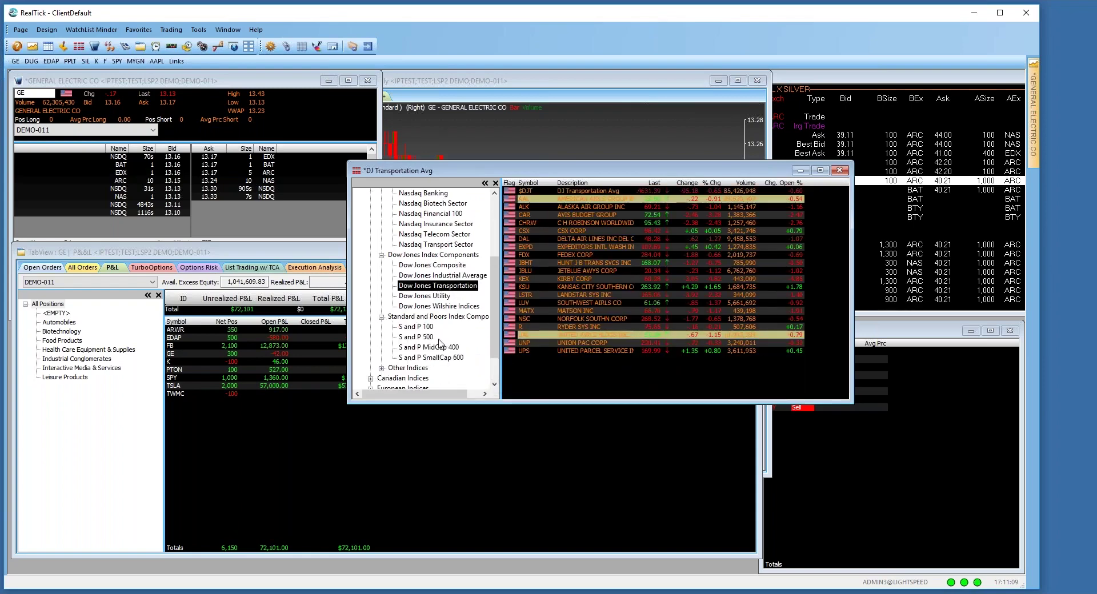
click(418, 327)
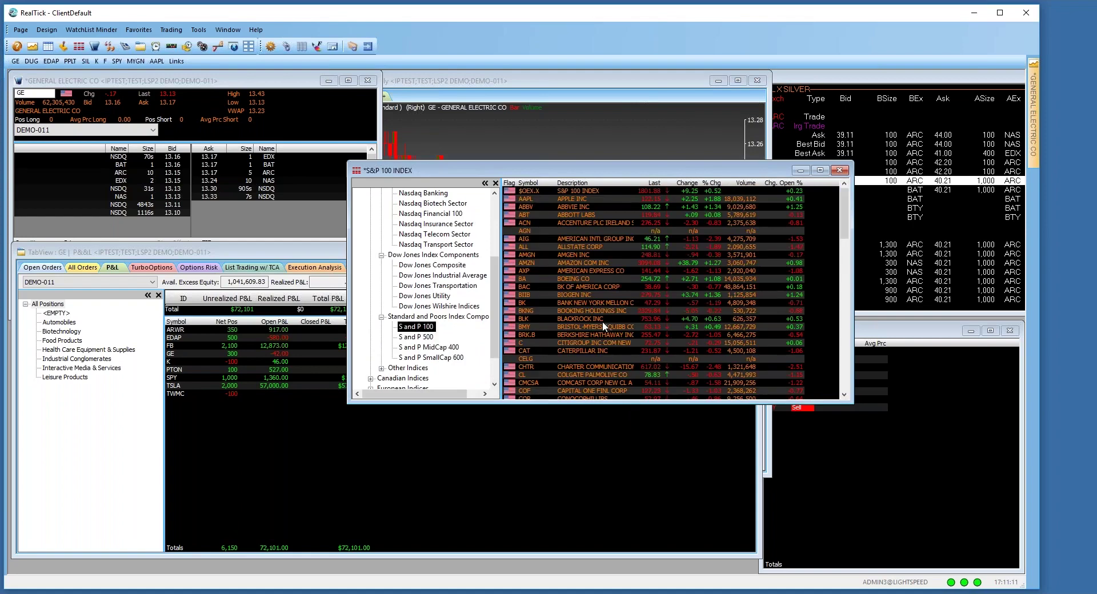
click(402, 339)
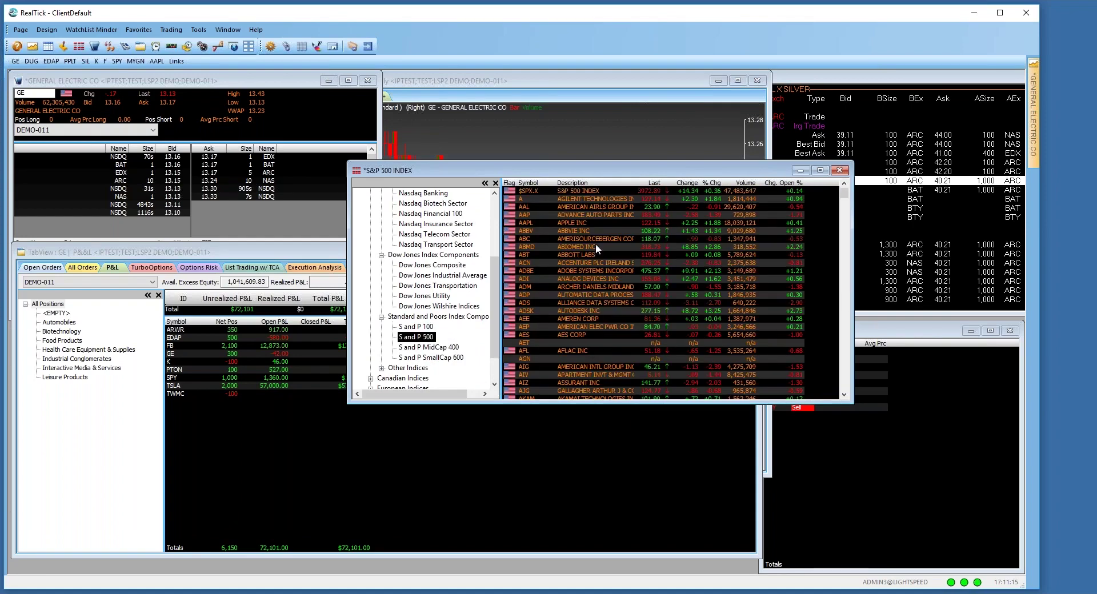
- Sort the S&P 500 list by Change in descending order, and re-sort it by % Chg in descending order
click(688, 183)
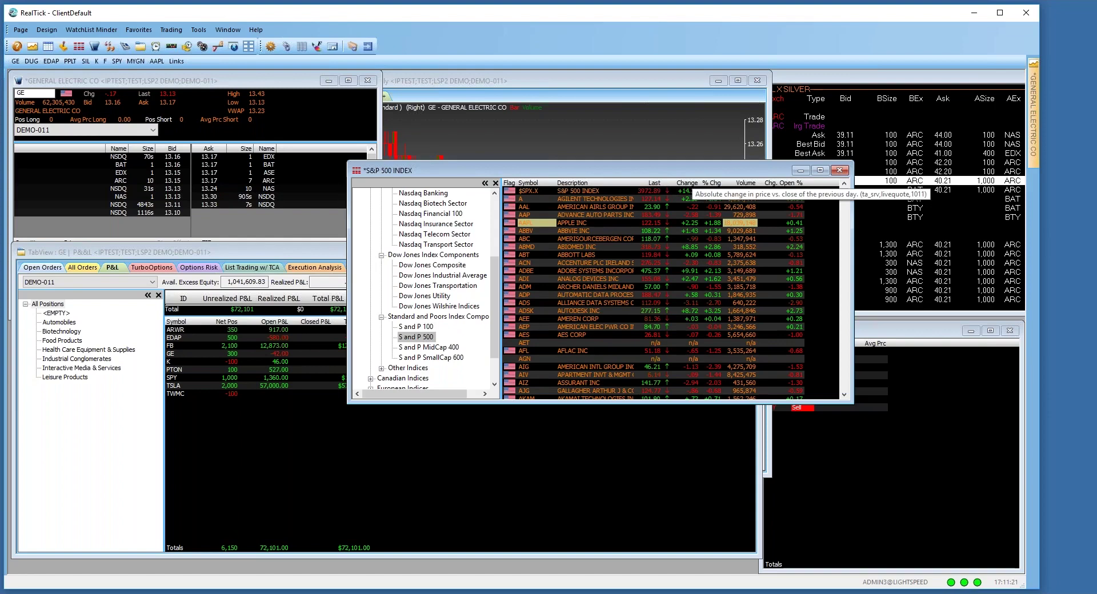
click(688, 183)
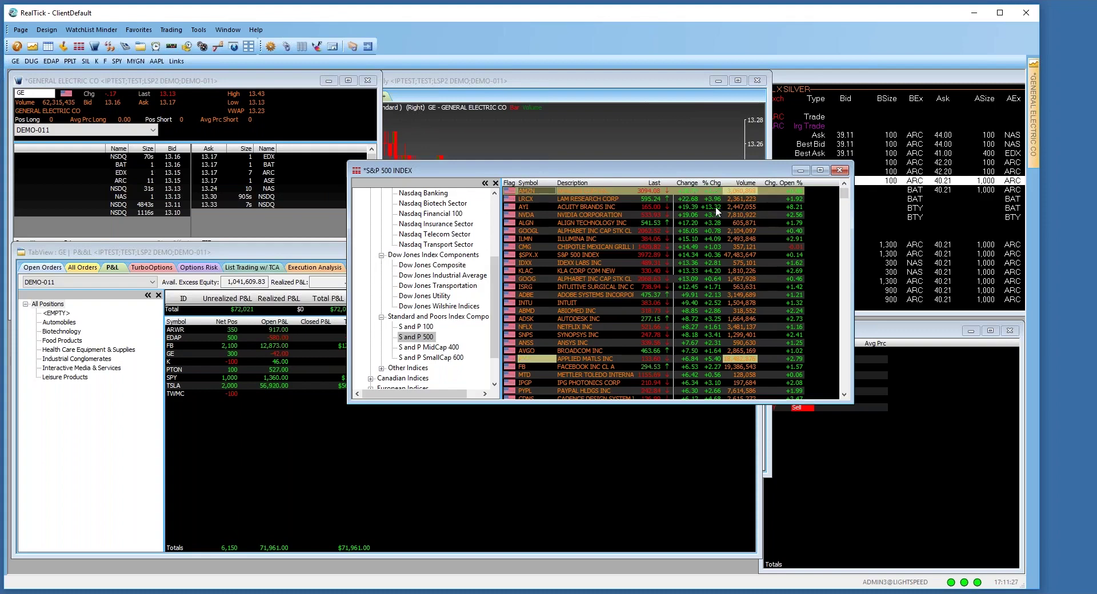
click(713, 183)
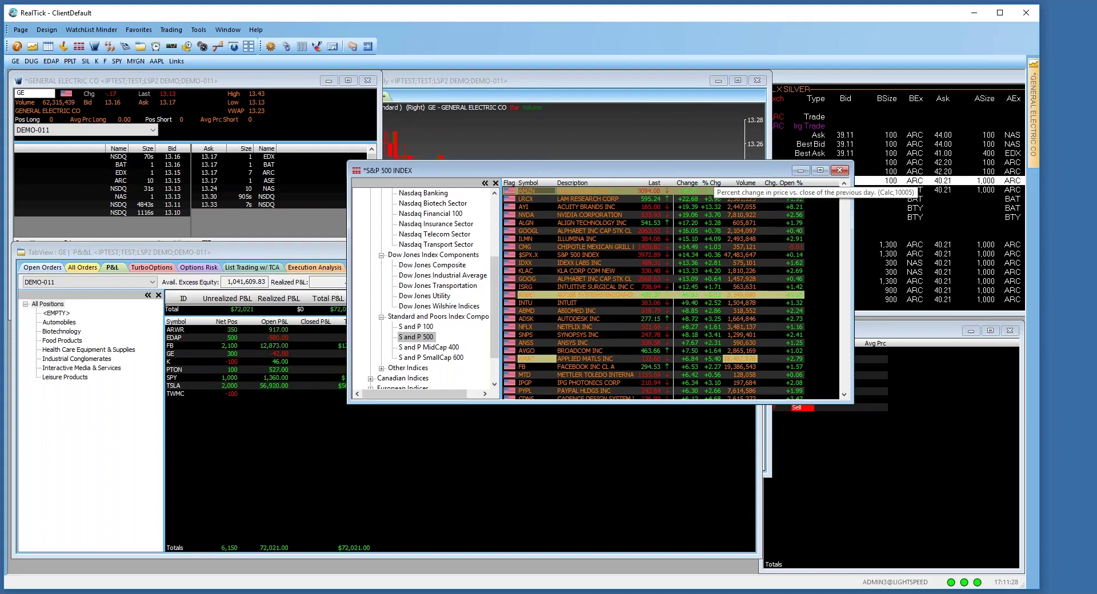
click(712, 183)
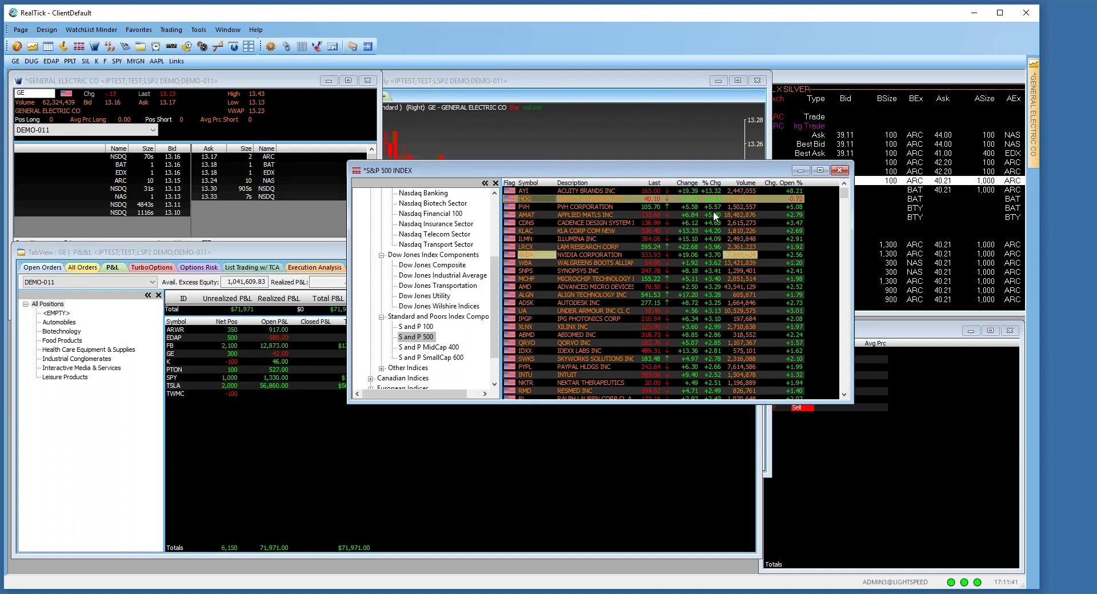
- Expand the Scanners folder in the tree to show its HotTrend and Oz Scanners subfolders
scroll(468, 354, down, 2)
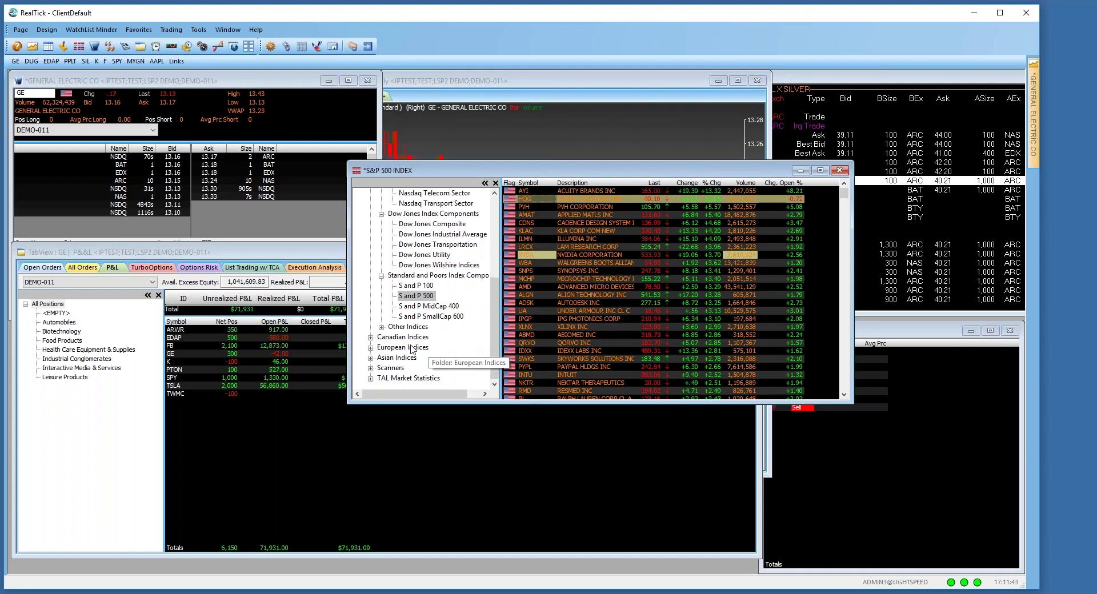
click(370, 368)
scroll(383, 371, down, 1)
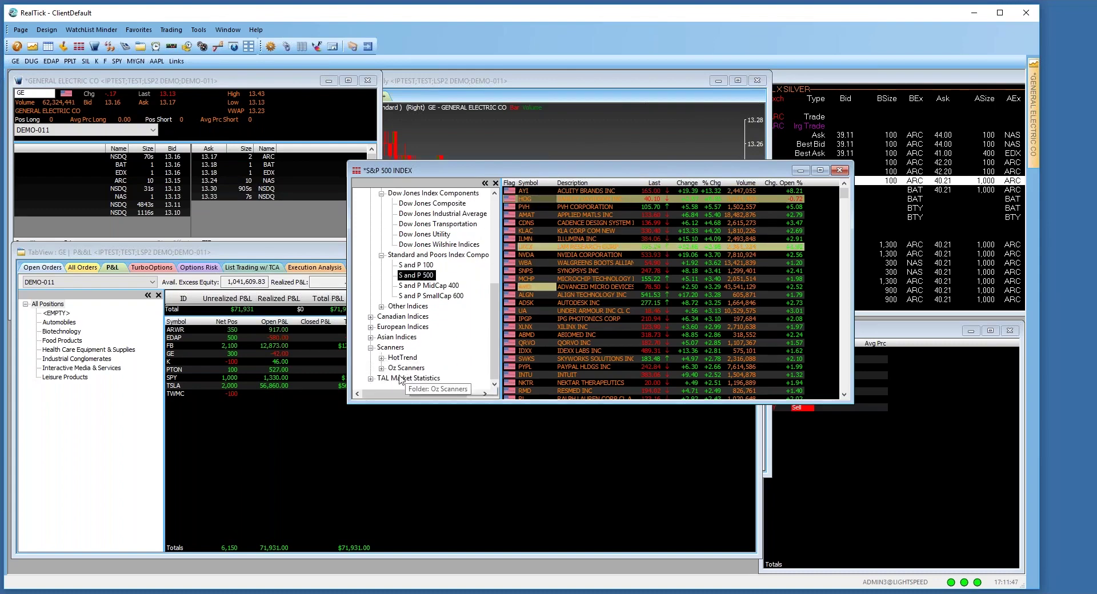
- Expand TAL Market Statistics and its US Equity Markets folder, and load AMEX Stats followed by NYSE Stats
click(371, 379)
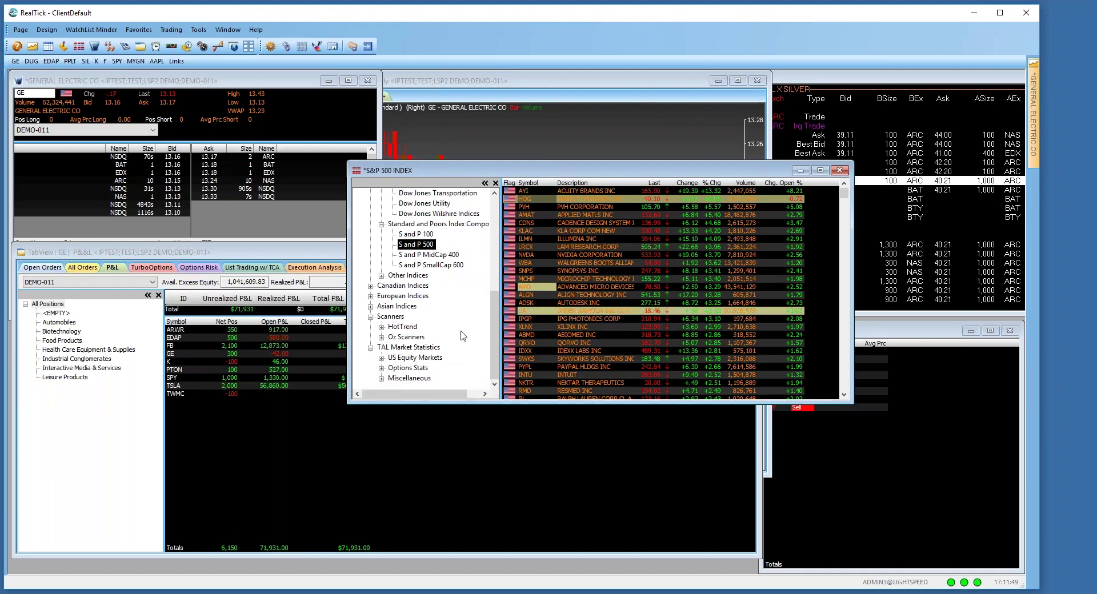
click(381, 357)
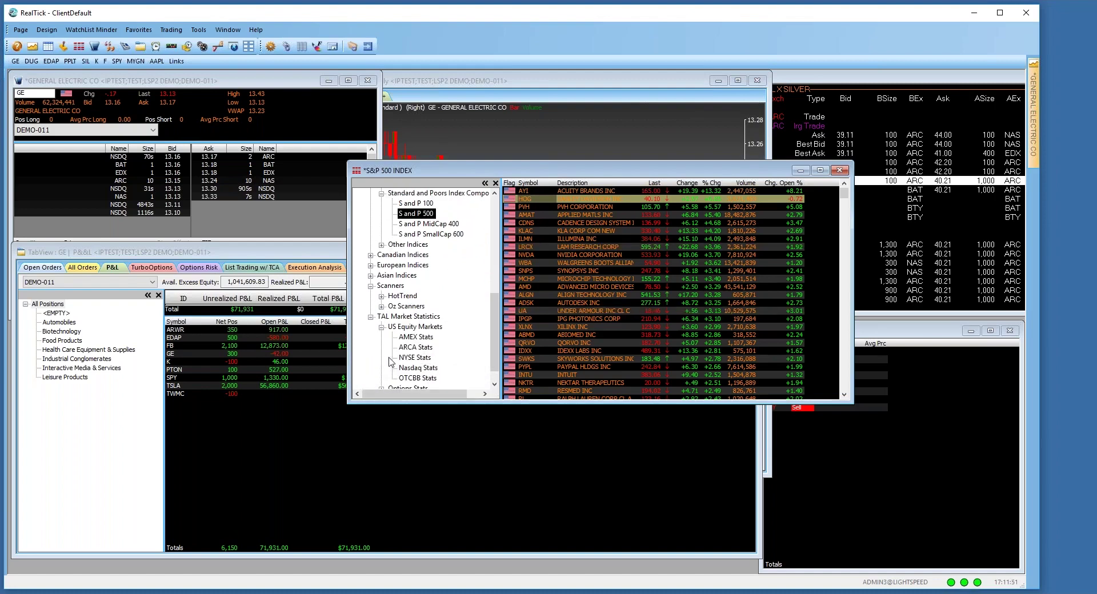
click(422, 337)
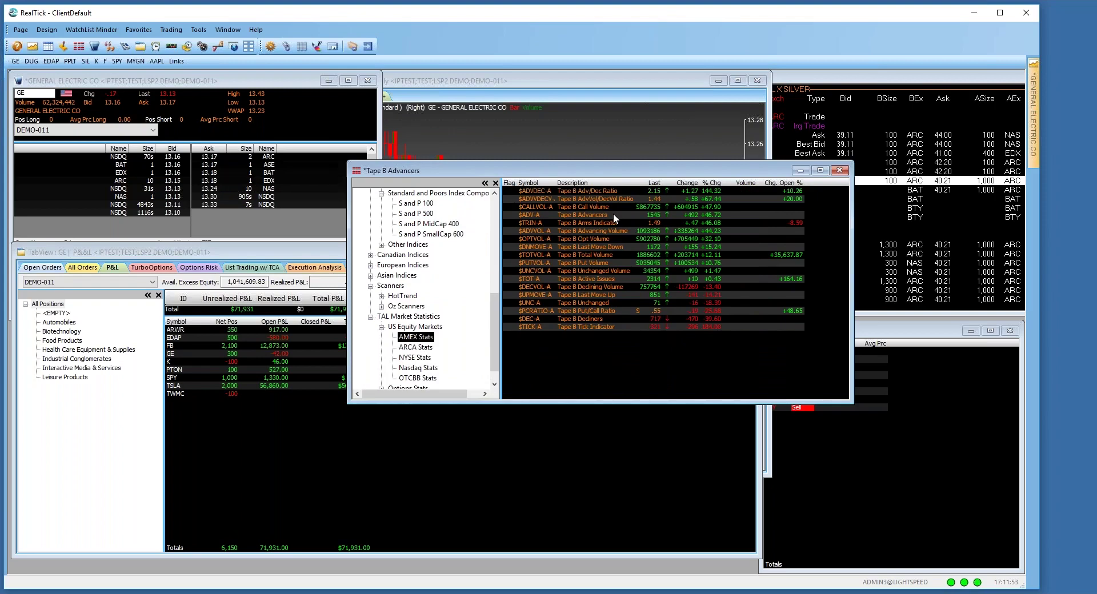
click(417, 354)
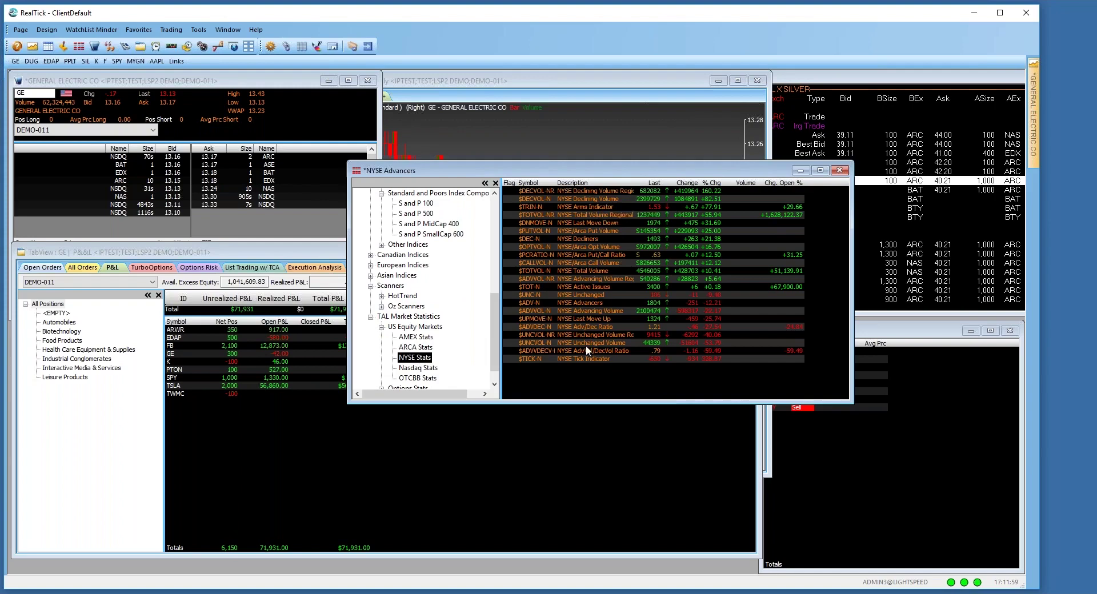
- Select the NYSE Arms Indicator row and move the watchlist window to the lower-right corner of the workspace
click(574, 206)
scroll(425, 286, down, 1)
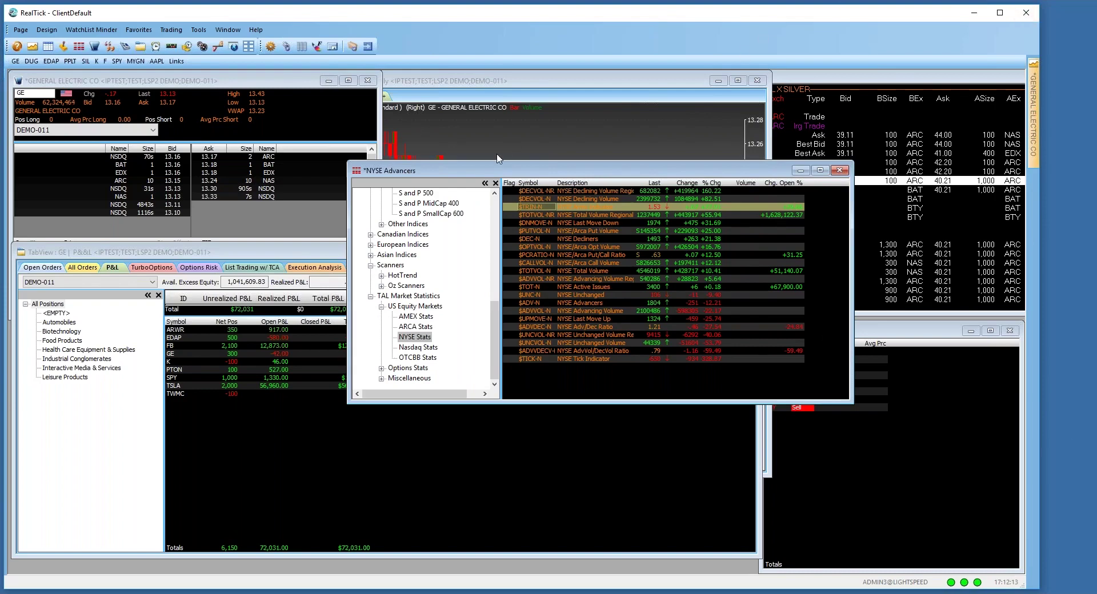
drag(486, 174, 872, 391)
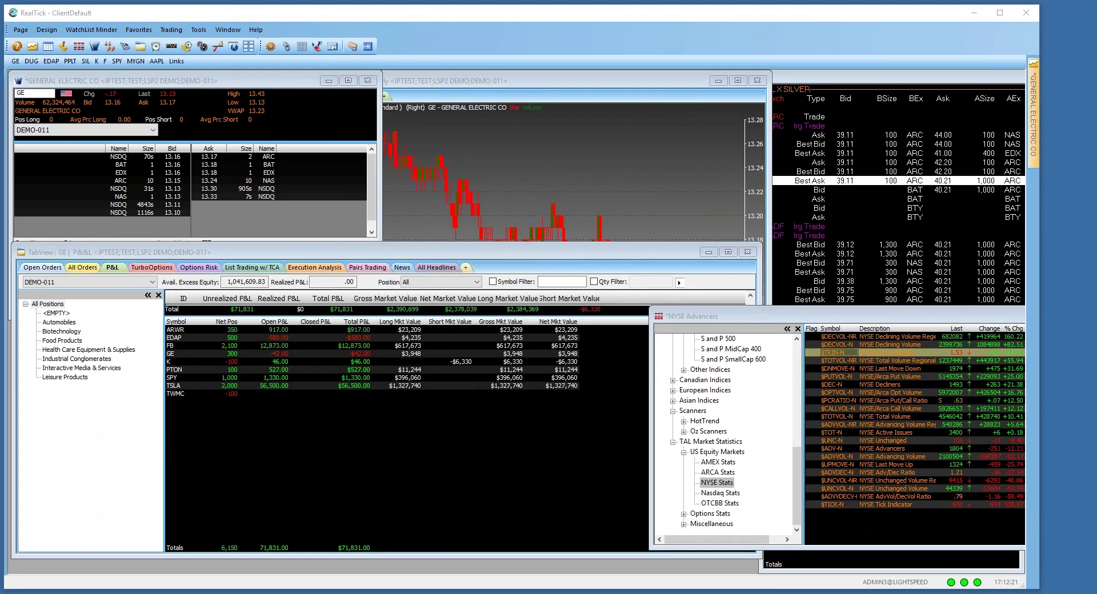
- Switch to Chrome with the Lightspeed website and open its Equites & Options Trading Platforms page
key(alt+Tab)
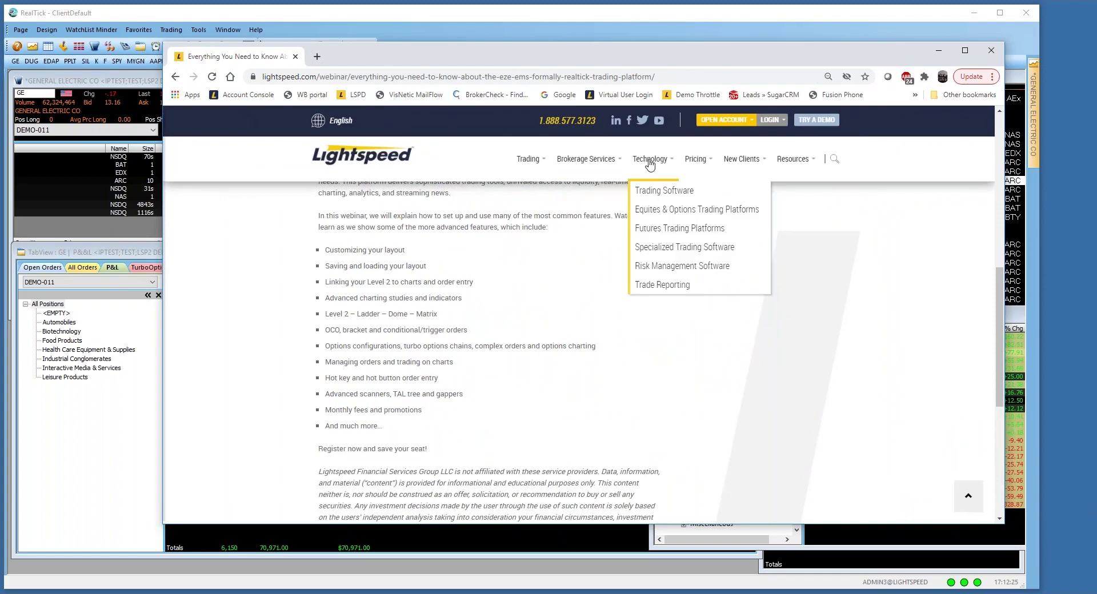
mouse_move(589, 165)
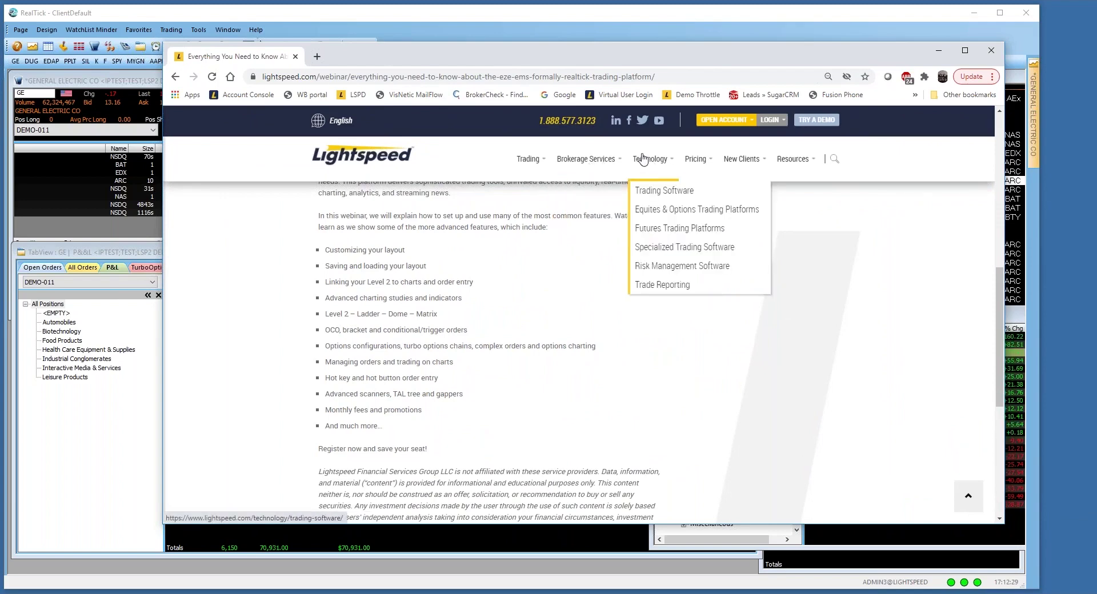
mouse_move(531, 163)
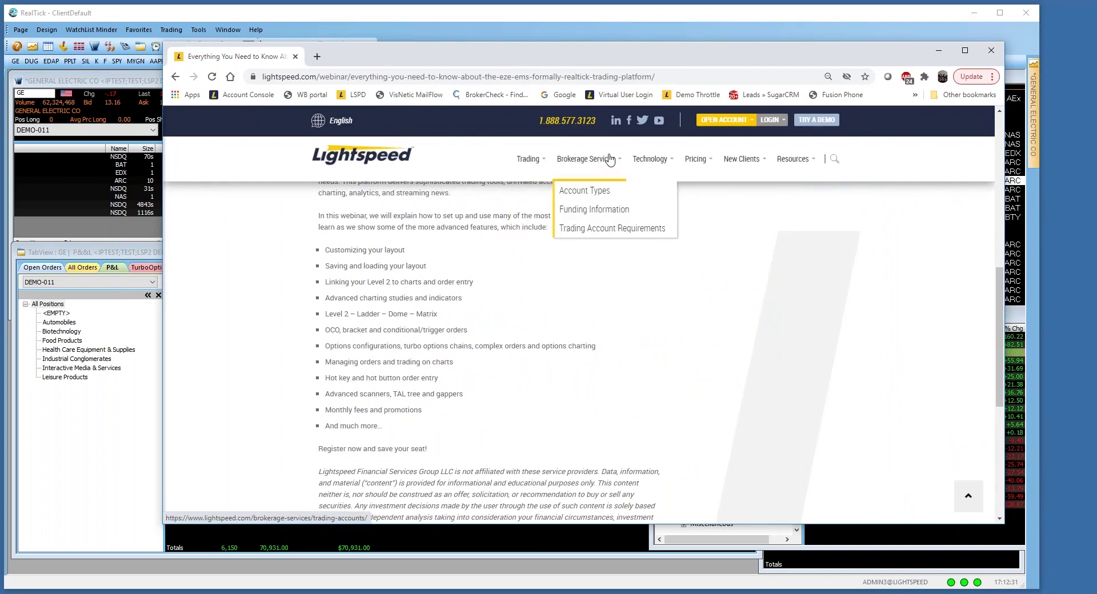
mouse_move(651, 163)
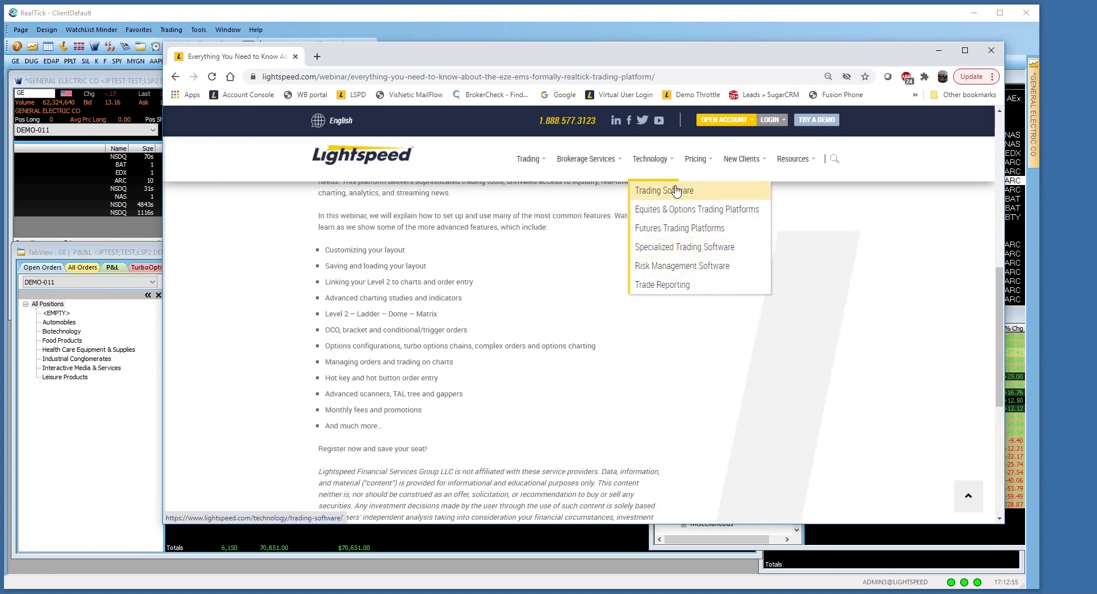
click(675, 210)
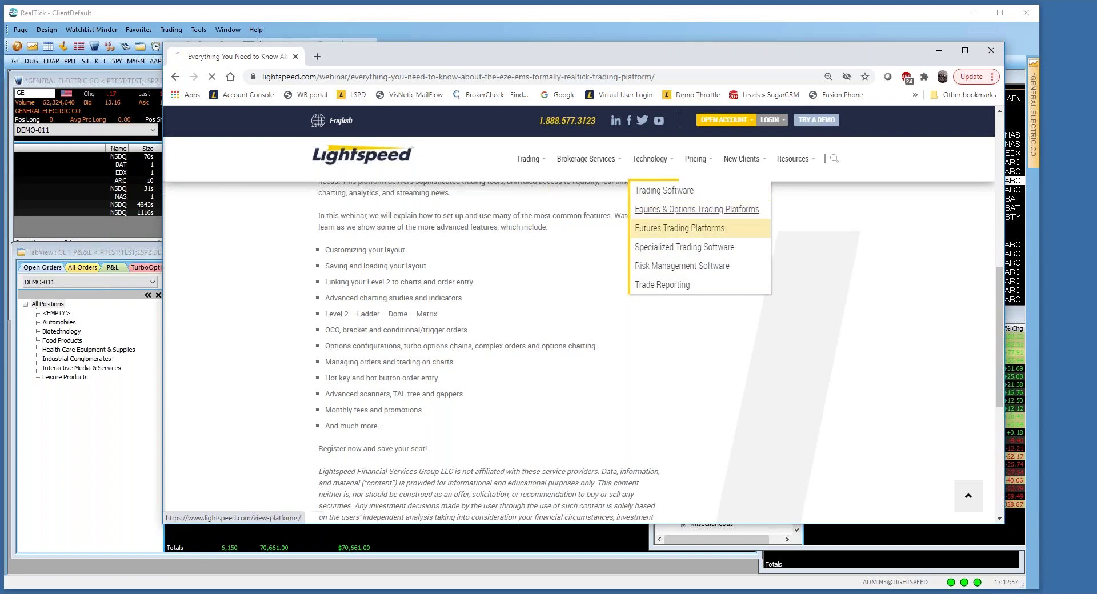
- Examine the platform comparison table, including the monthly software fees, market data fees and account minimums
scroll(546, 345, down, 10)
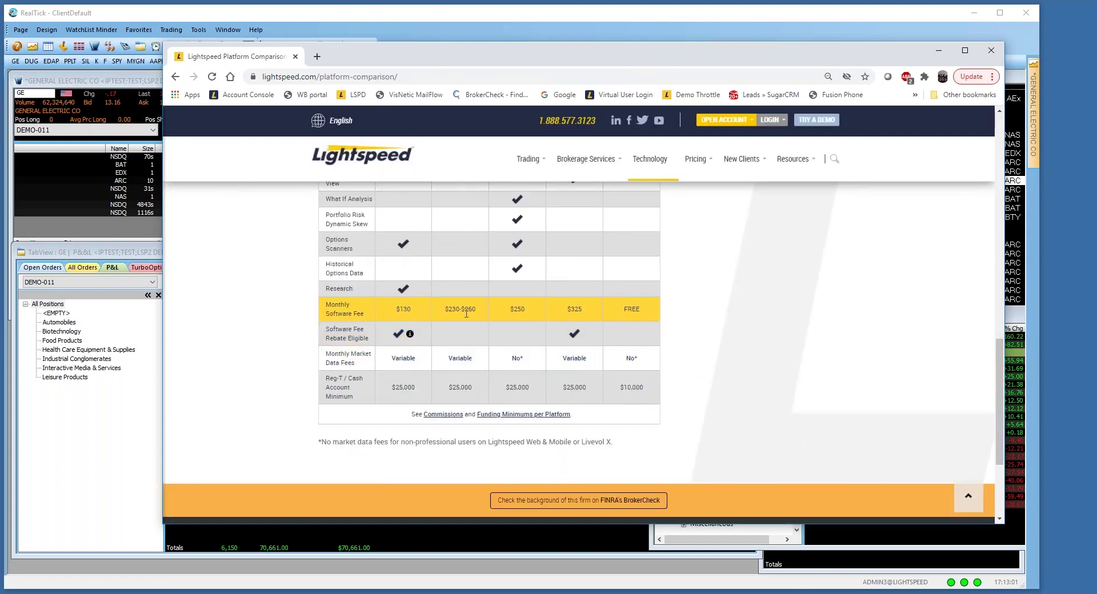
scroll(514, 314, up, 10)
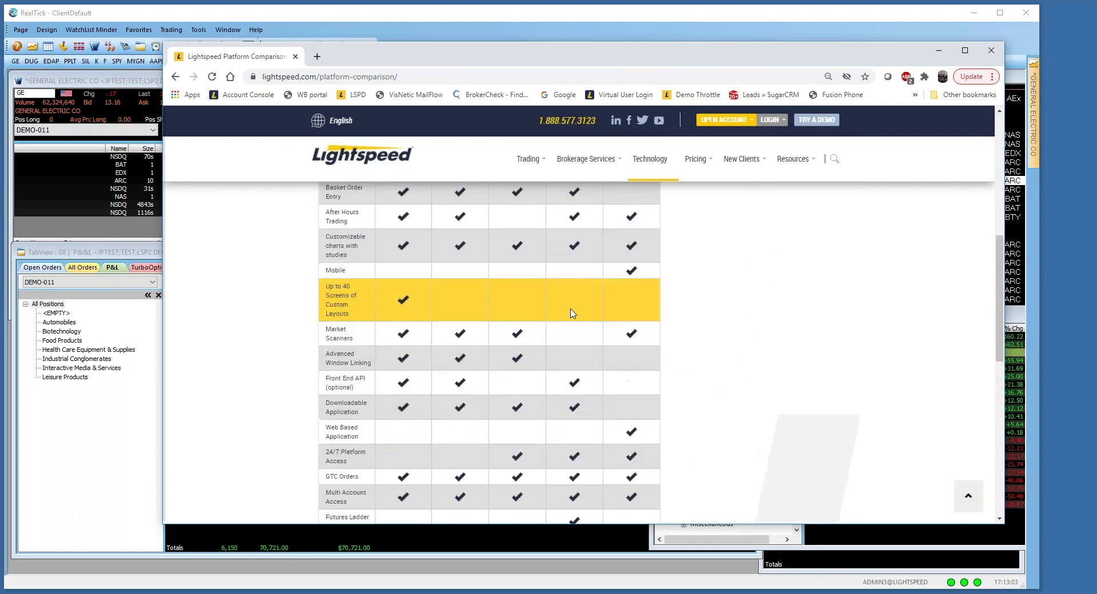
scroll(569, 320, down, 10)
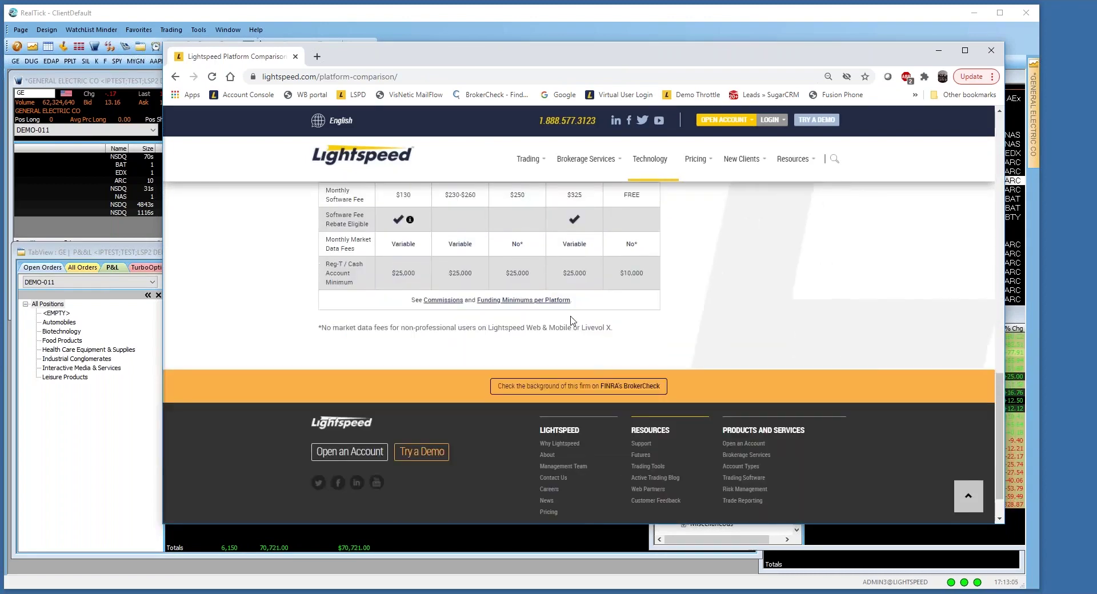
scroll(587, 306, up, 3)
scroll(586, 306, down, 1)
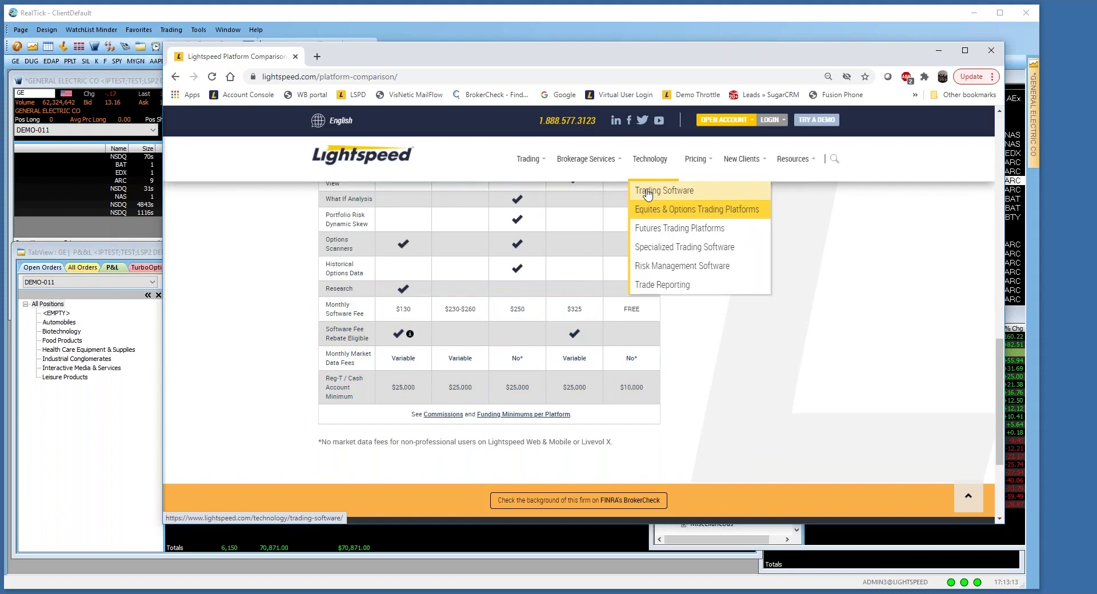
- Open the Trading Software page and find the Eze EMS (formerly RealTick) Pro and Express section
click(645, 192)
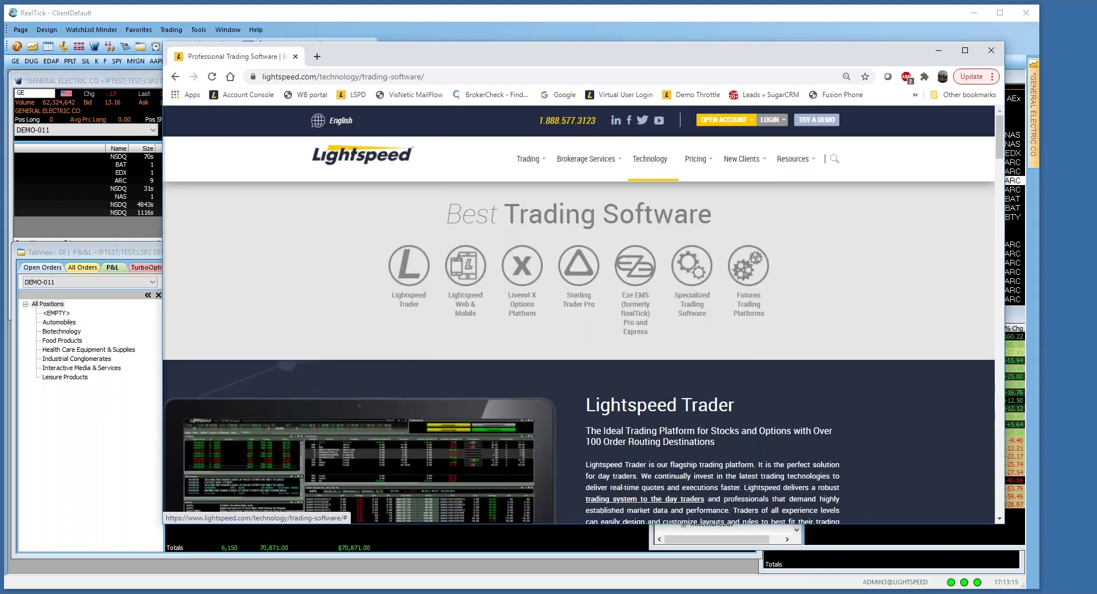
scroll(582, 266, down, 3)
scroll(659, 368, down, 20)
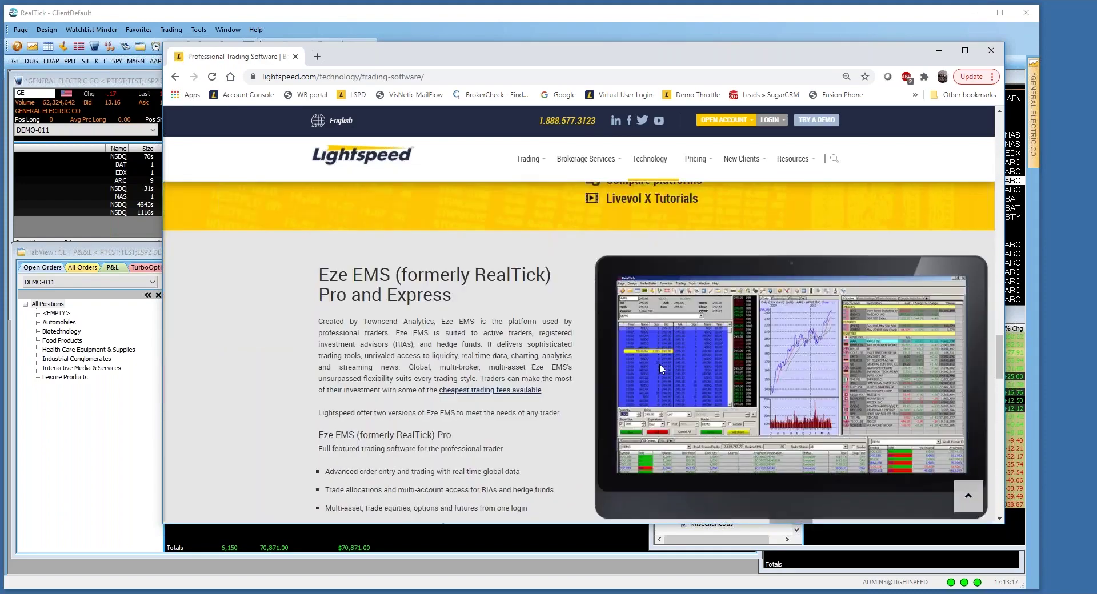
scroll(586, 369, up, 6)
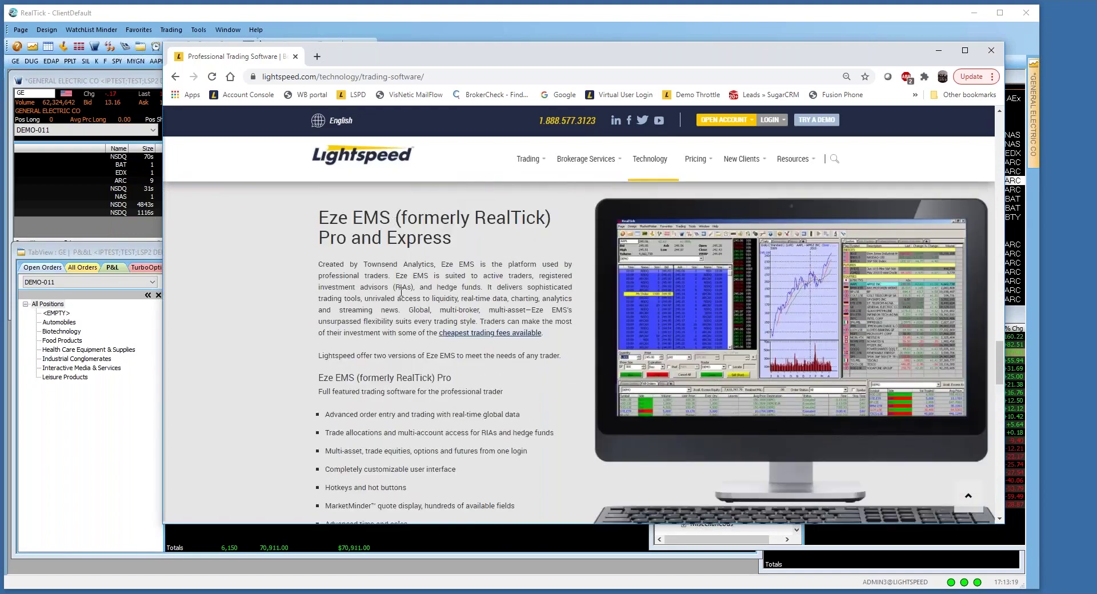
scroll(455, 322, down, 10)
scroll(457, 332, up, 2)
scroll(436, 343, up, 6)
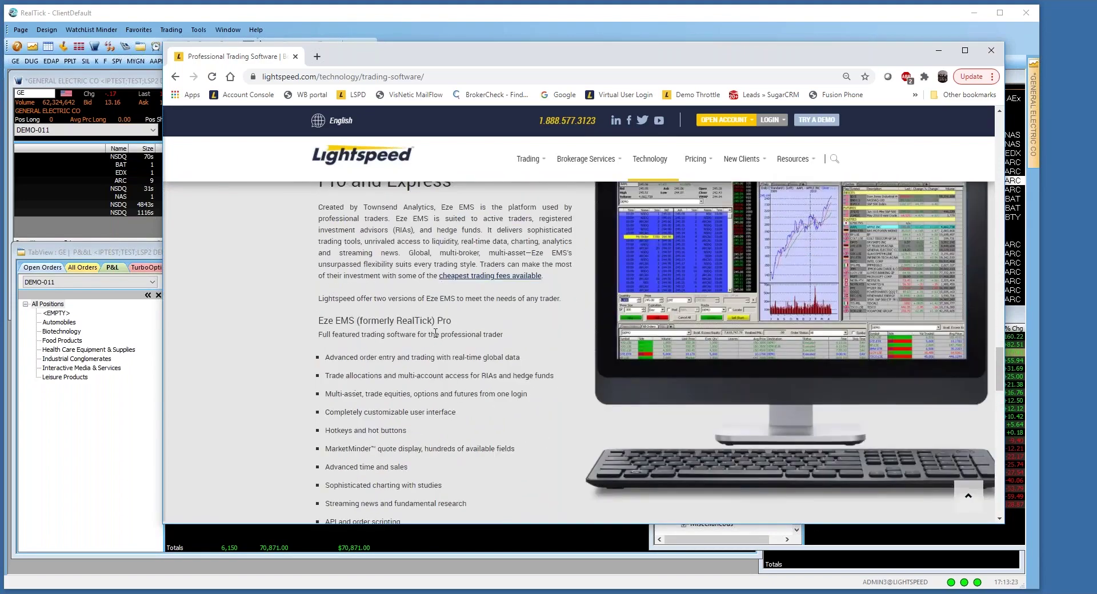
- Highlight the $325 monthly software fee of Eze EMS Pro and the $125 monthly software fee of Express
scroll(435, 334, down, 4)
drag(419, 423, 332, 433)
scroll(331, 433, down, 4)
drag(413, 332, 320, 334)
- Highlight the Express feature text on conditional orders, charts and watchlists, and the MarketMinder quote display line under Eze EMS Pro
drag(539, 286, 325, 284)
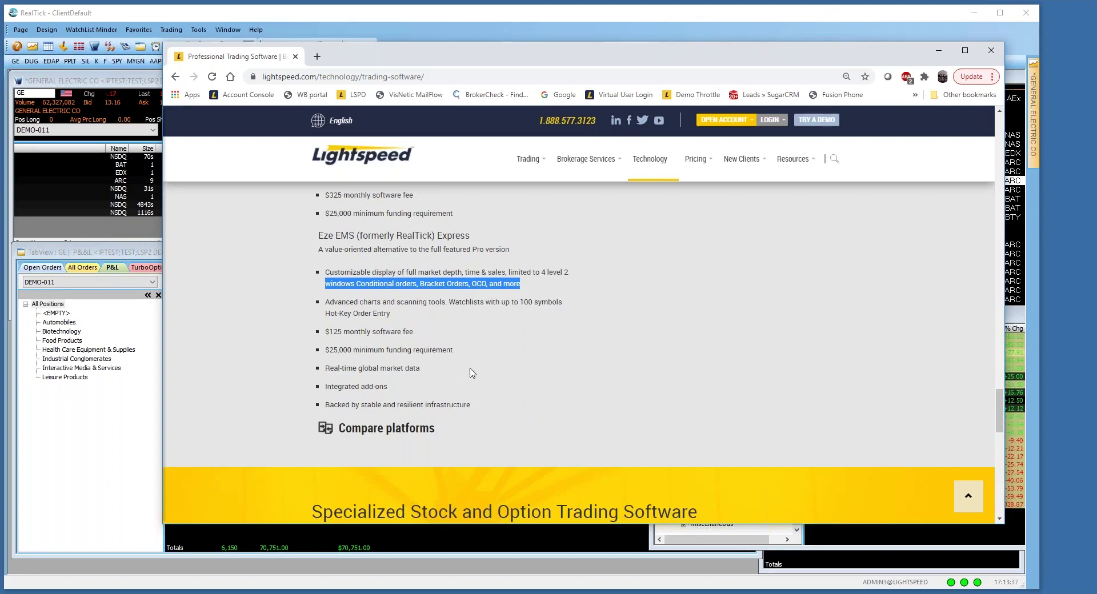
drag(425, 315, 361, 273)
scroll(649, 367, up, 6)
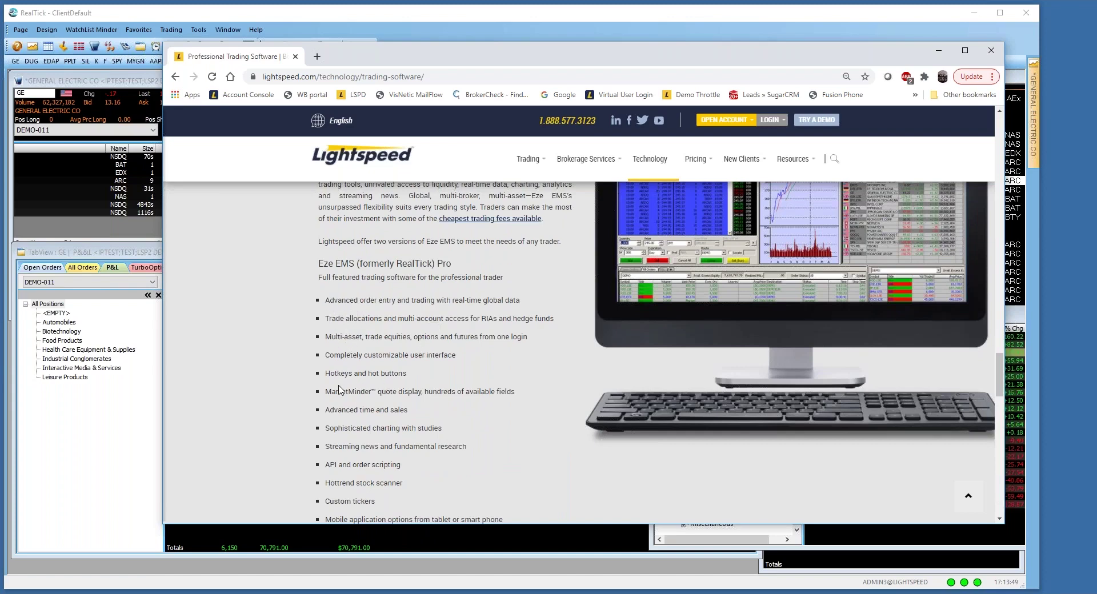
drag(511, 391, 331, 381)
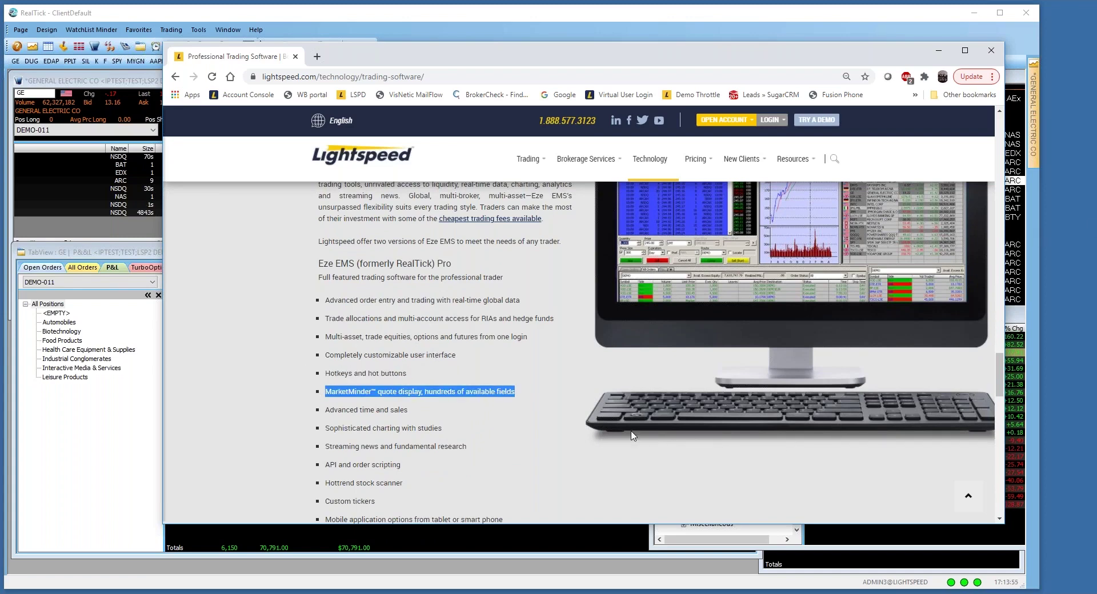
- Open the website's Commission pricing page and show the Standard Commissions
scroll(581, 420, down, 5)
scroll(583, 420, up, 2)
scroll(582, 419, down, 2)
scroll(582, 419, up, 7)
mouse_move(698, 163)
click(707, 191)
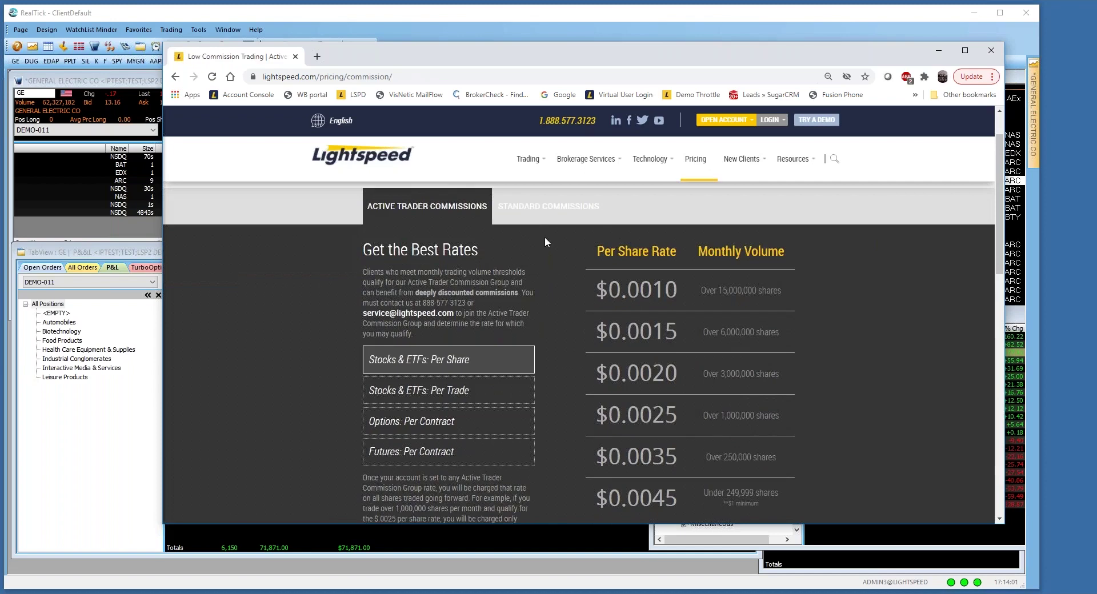
click(530, 216)
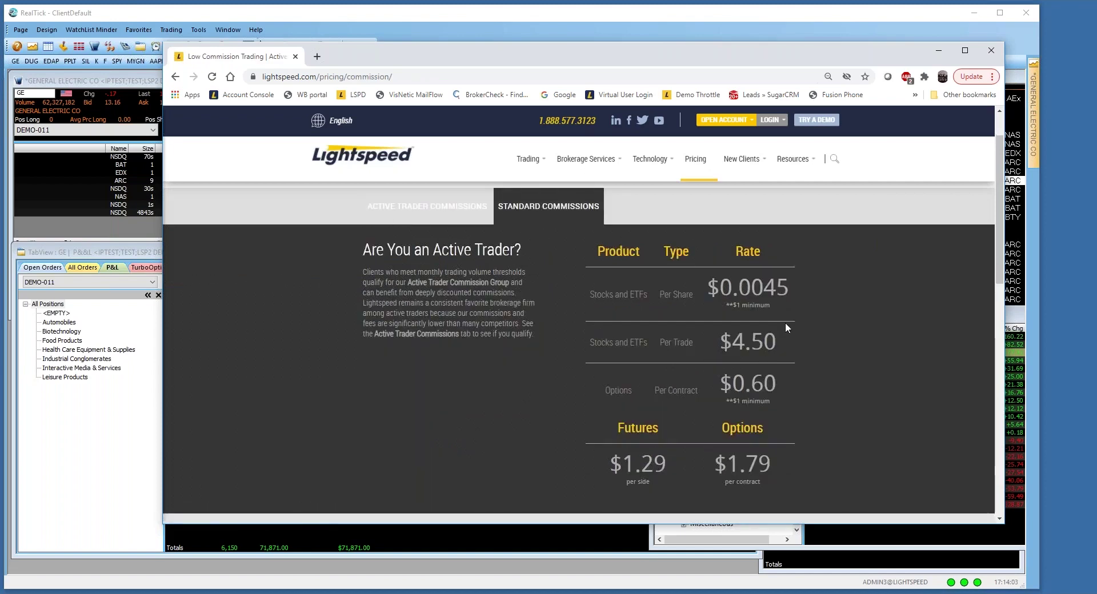
- Highlight the $4.50 per-trade and $0.0045 per-share stock rates, and the Eze EMS minimum commission note
drag(776, 341, 719, 341)
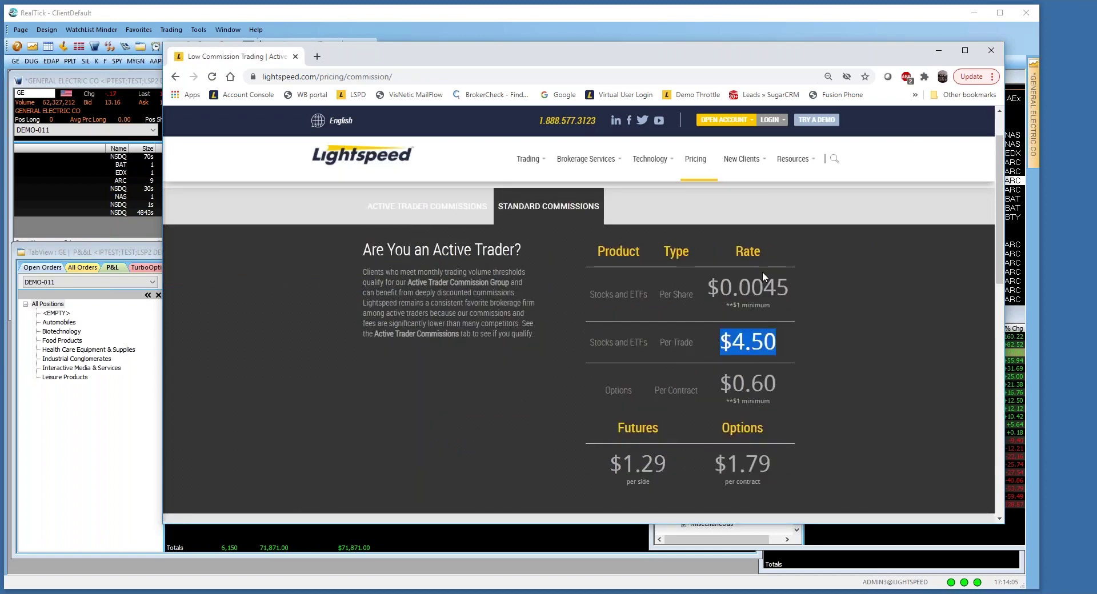
drag(790, 287, 702, 293)
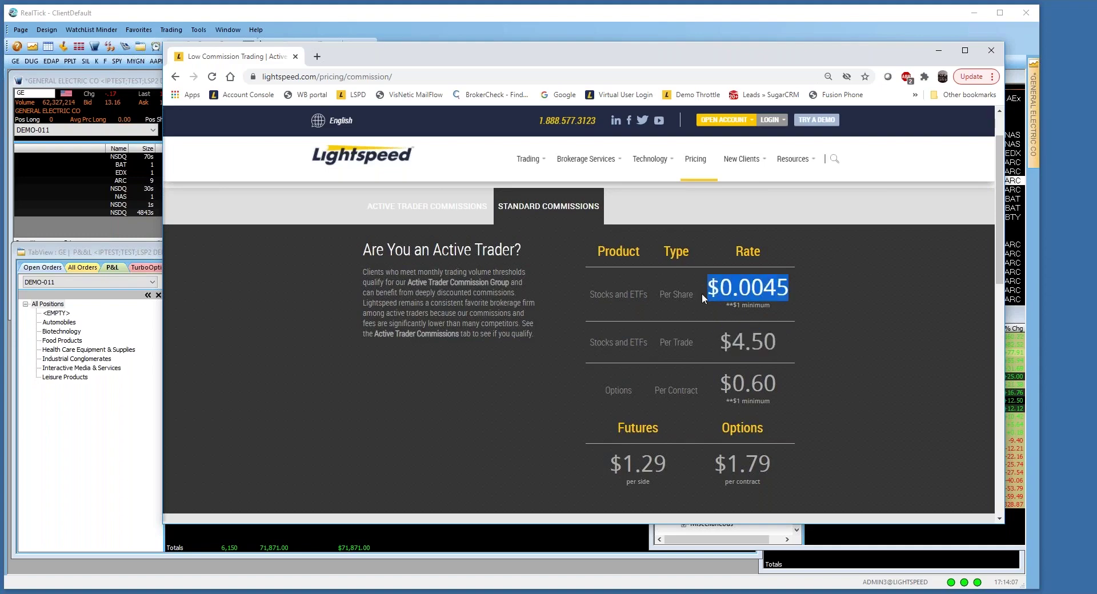
scroll(629, 371, down, 15)
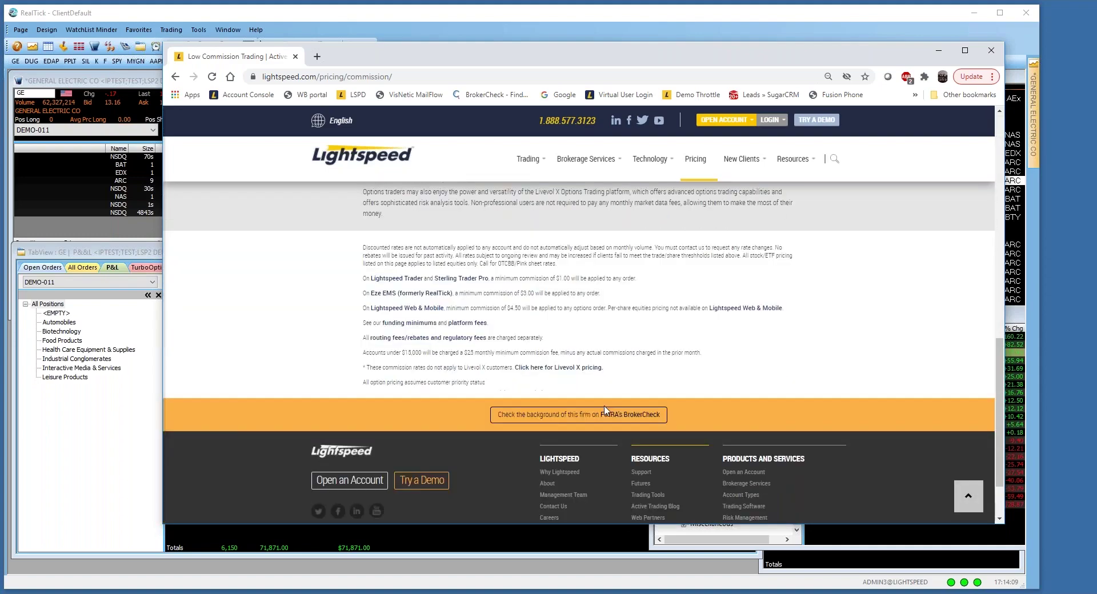
drag(607, 295, 357, 296)
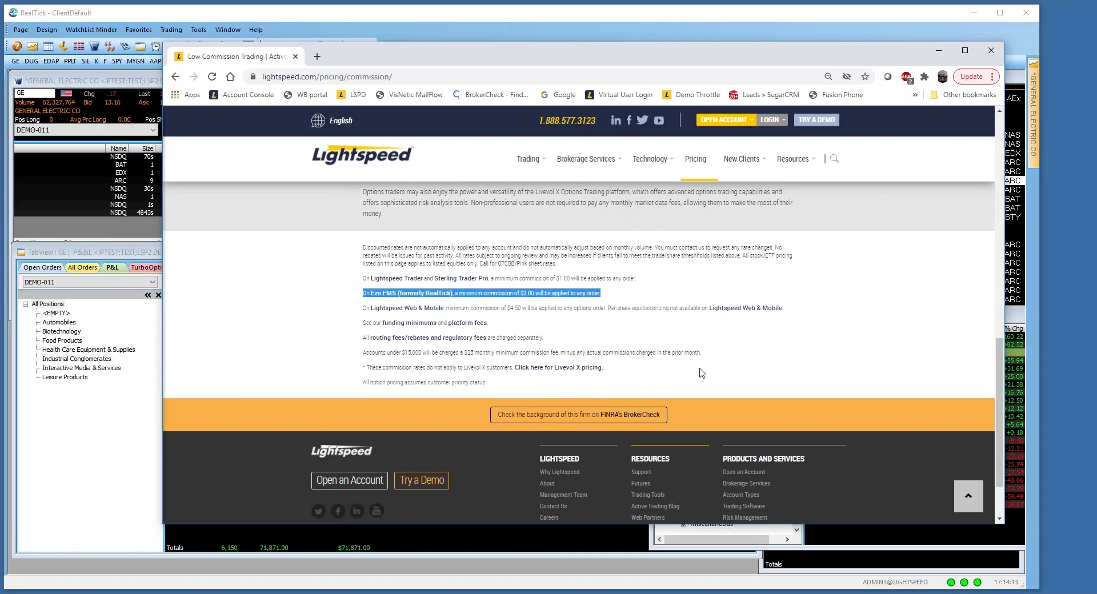
- Open the Lightspeed Routing Fees page and look over the equities fees by venue
scroll(765, 380, up, 15)
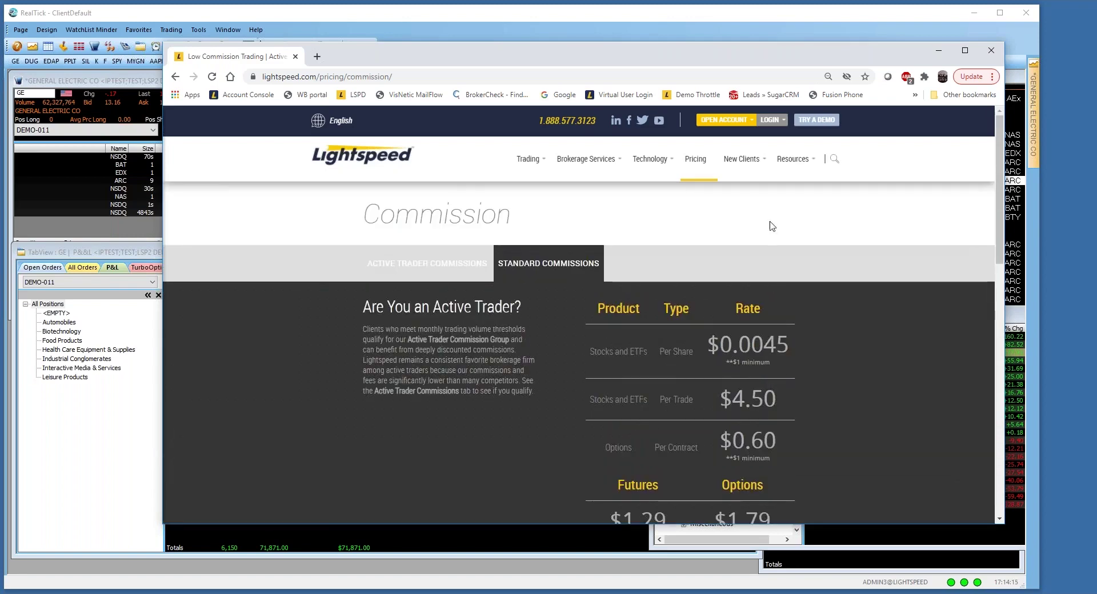
mouse_move(694, 171)
click(696, 209)
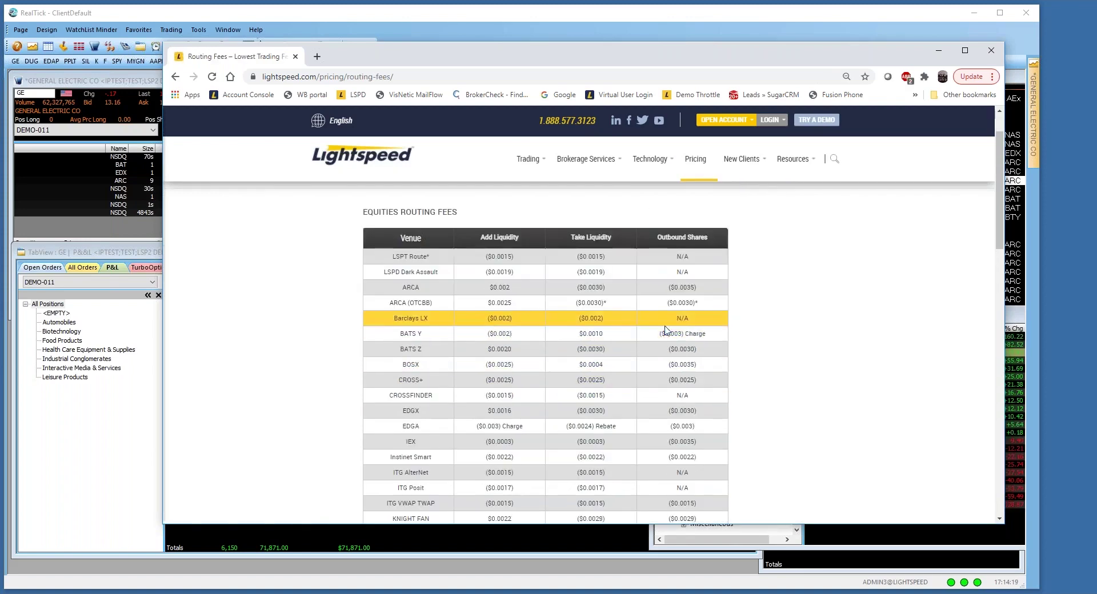
scroll(664, 329, down, 1)
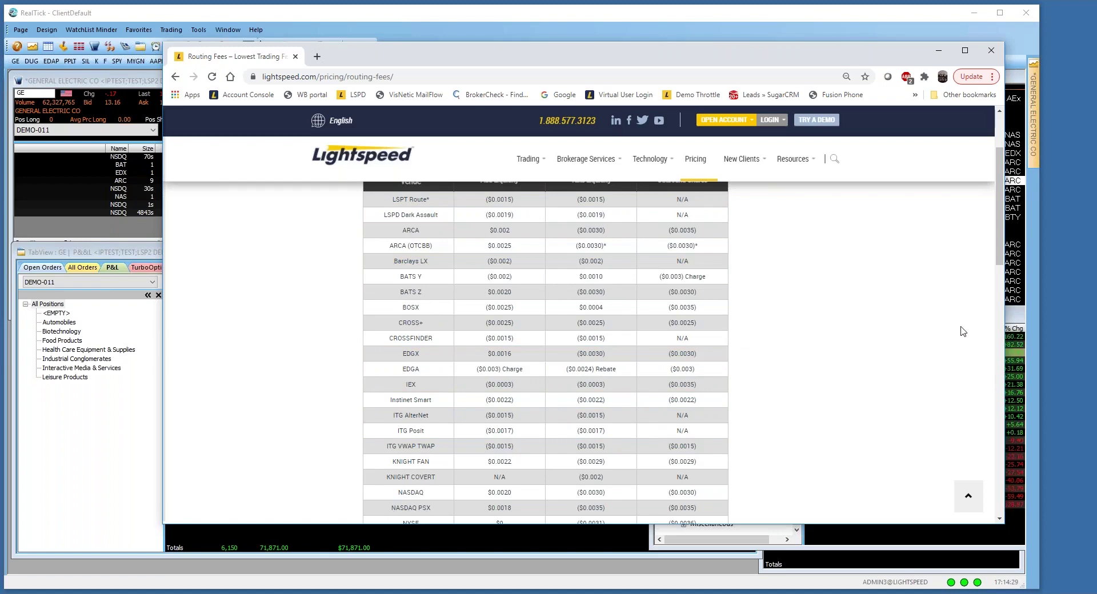
scroll(808, 345, up, 2)
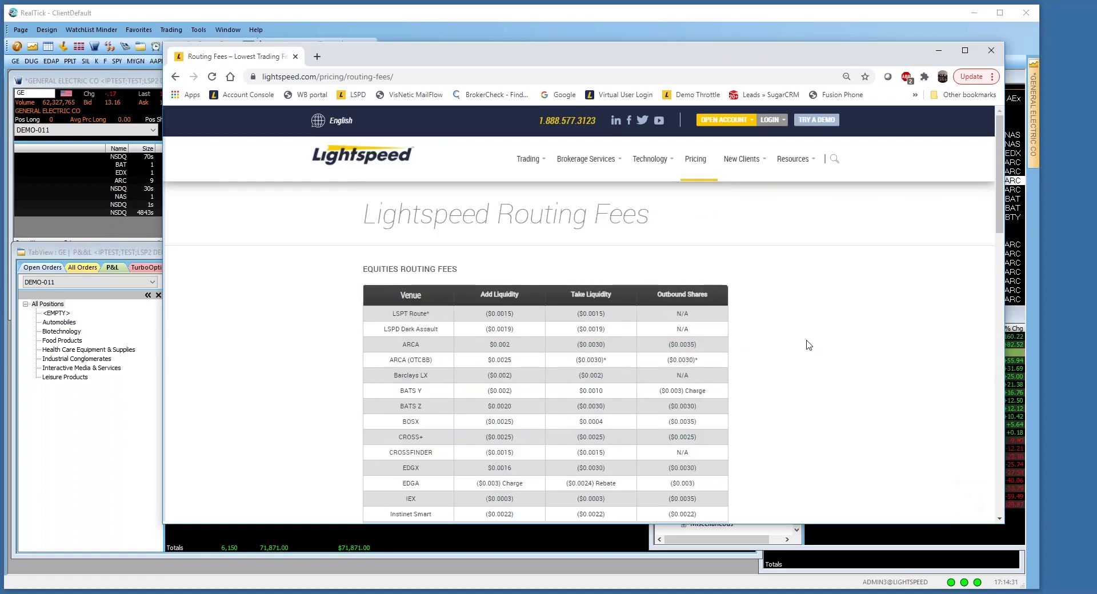
- Bring the 10K 2021 cash back offer window into view and highlight "rebate 50%" and promo code 10K2021
drag(1096, 31, 340, 46)
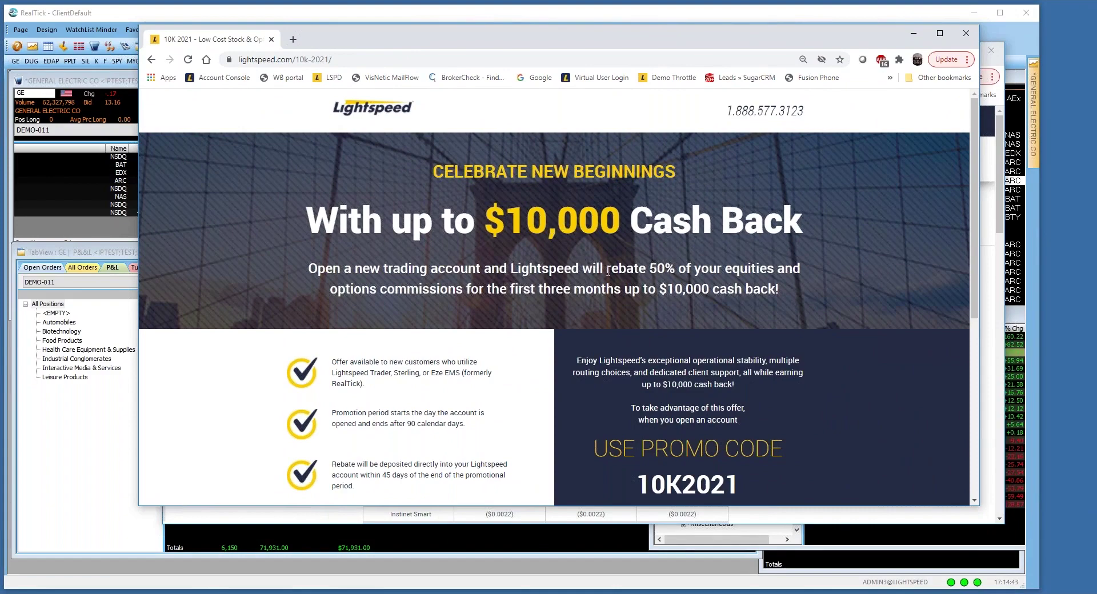
drag(608, 269, 676, 272)
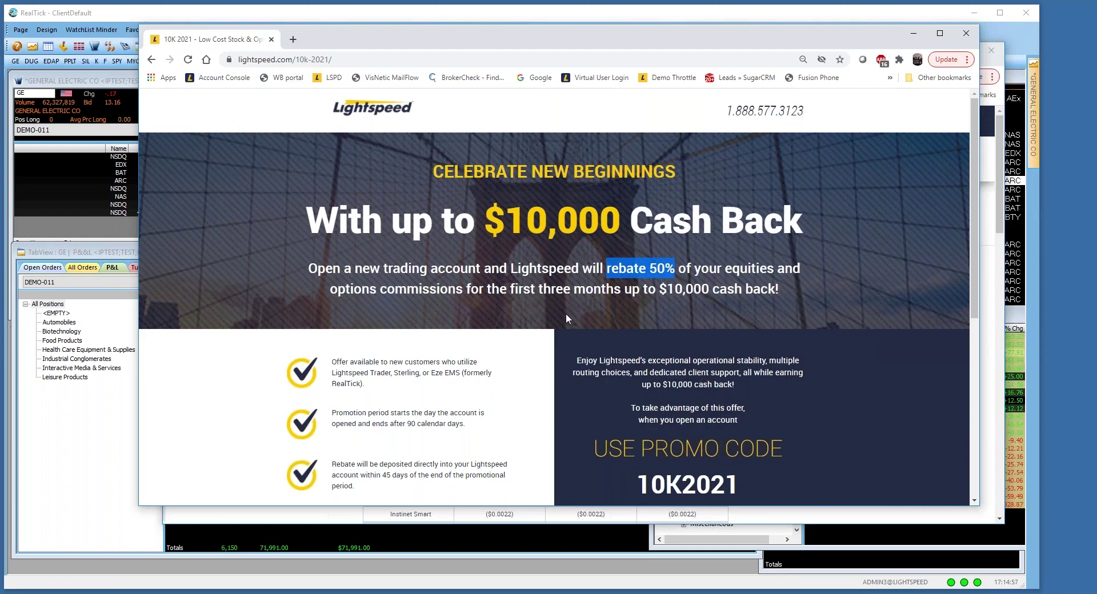
scroll(647, 367, down, 1)
drag(752, 425, 637, 424)
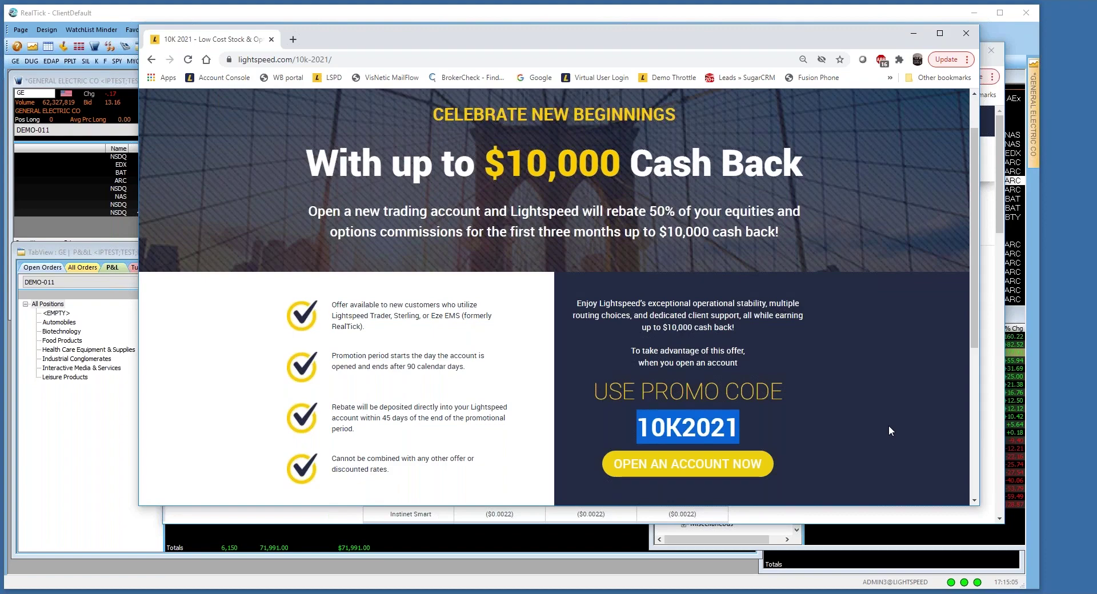
- Open the account application from the promotion page, choose the assisting salesperson, and highlight promotional code 10K2021
click(688, 464)
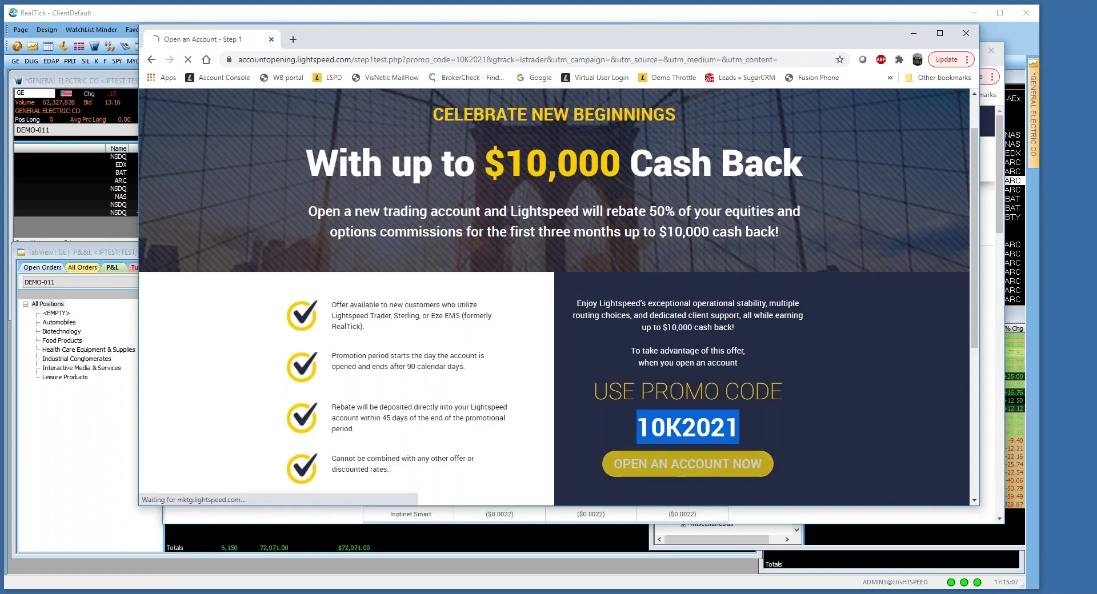
scroll(568, 401, down, 10)
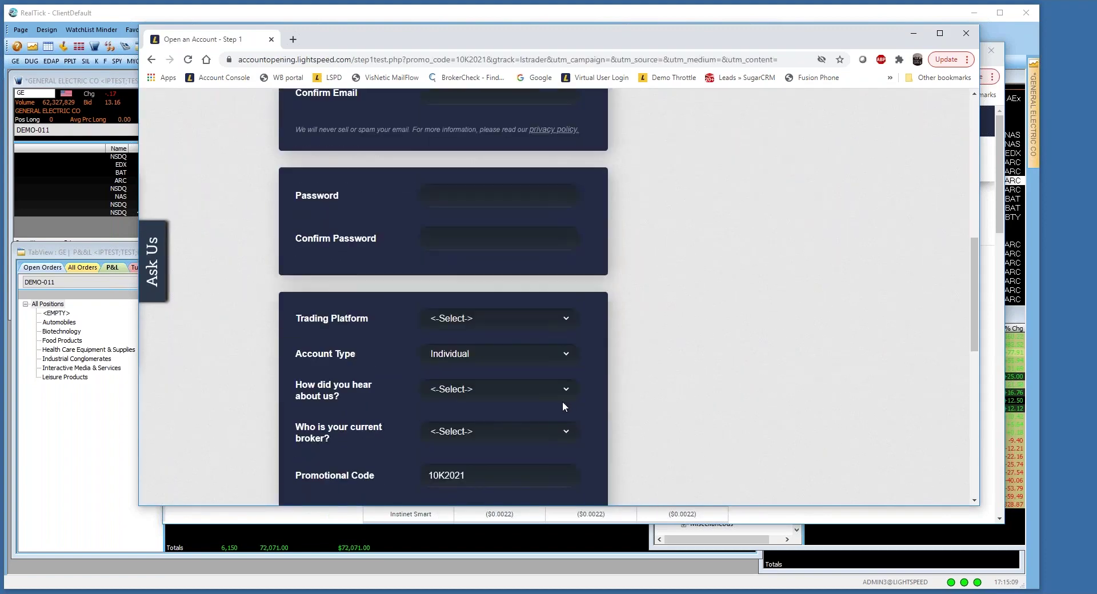
drag(502, 420, 366, 421)
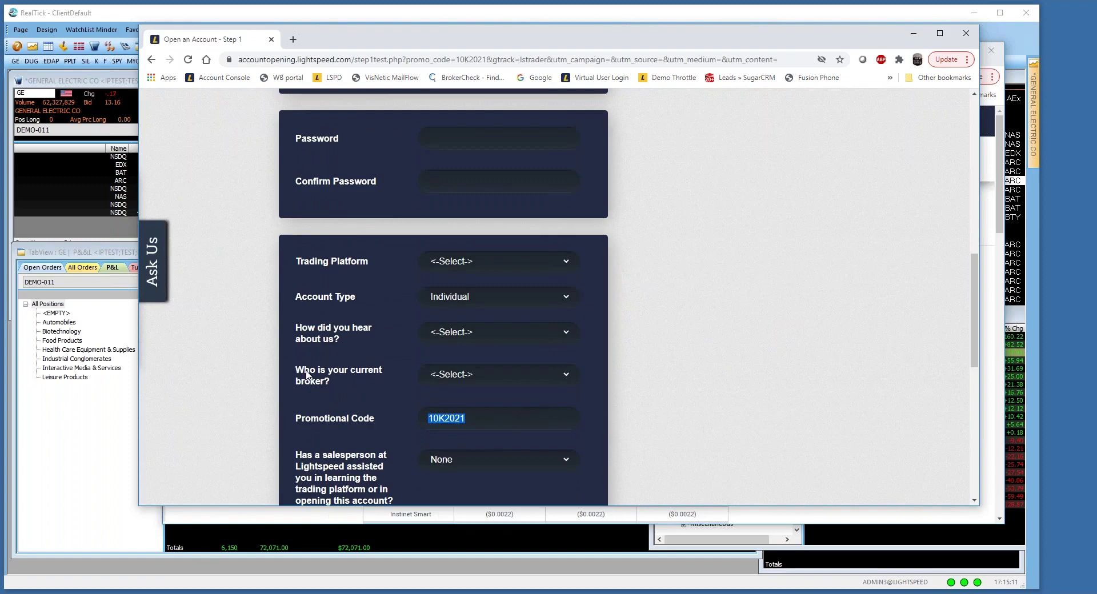
click(536, 460)
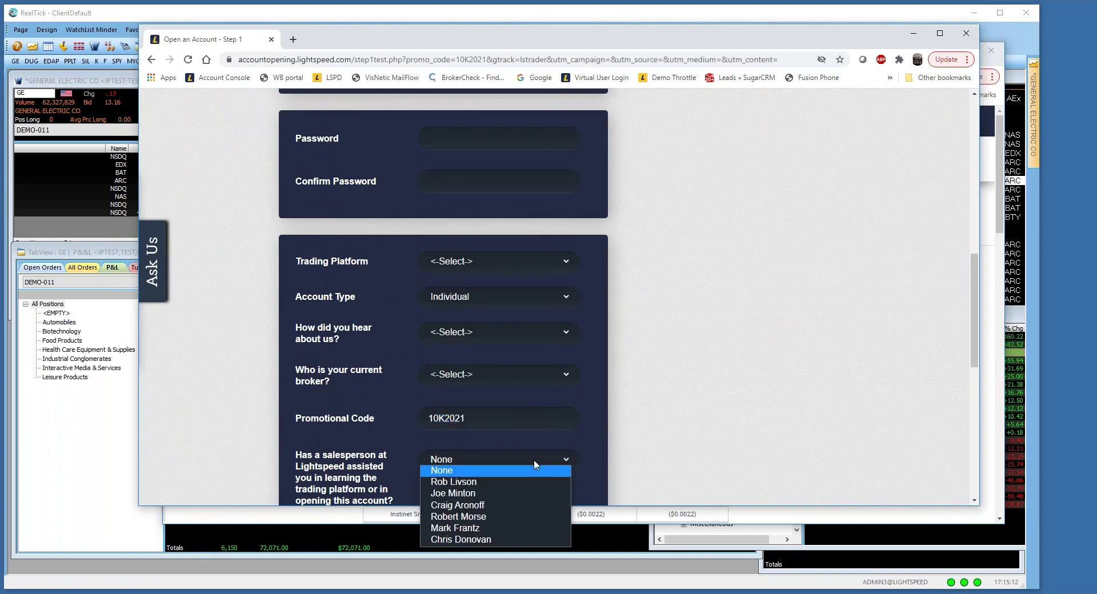
click(467, 483)
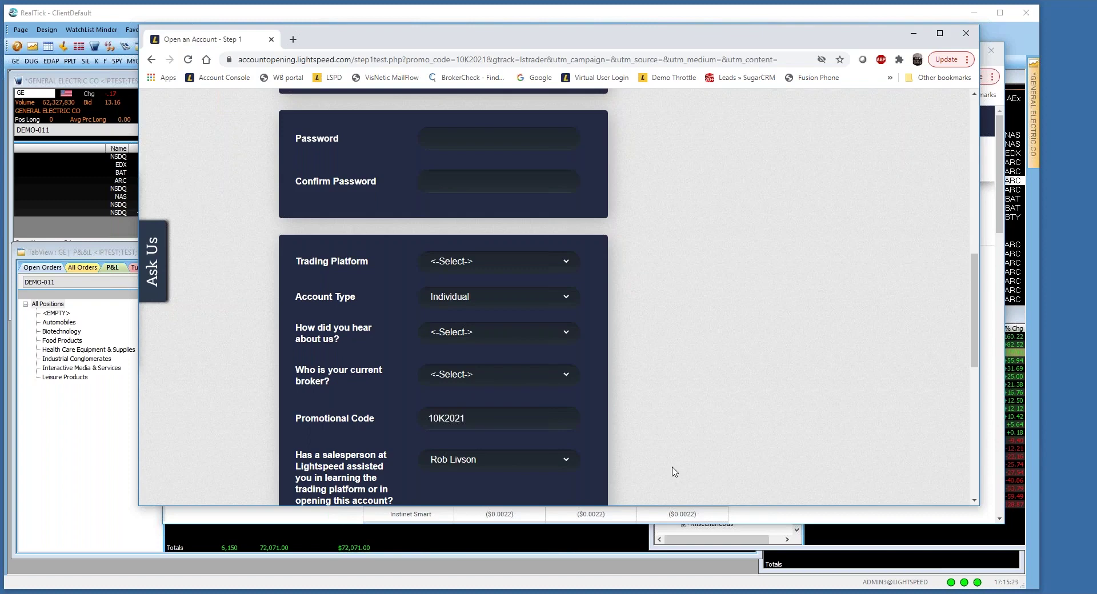
double_click(457, 418)
drag(457, 418, 484, 422)
scroll(799, 406, up, 4)
- Return to the 10K 2021 promotion page and copy its web address
click(151, 60)
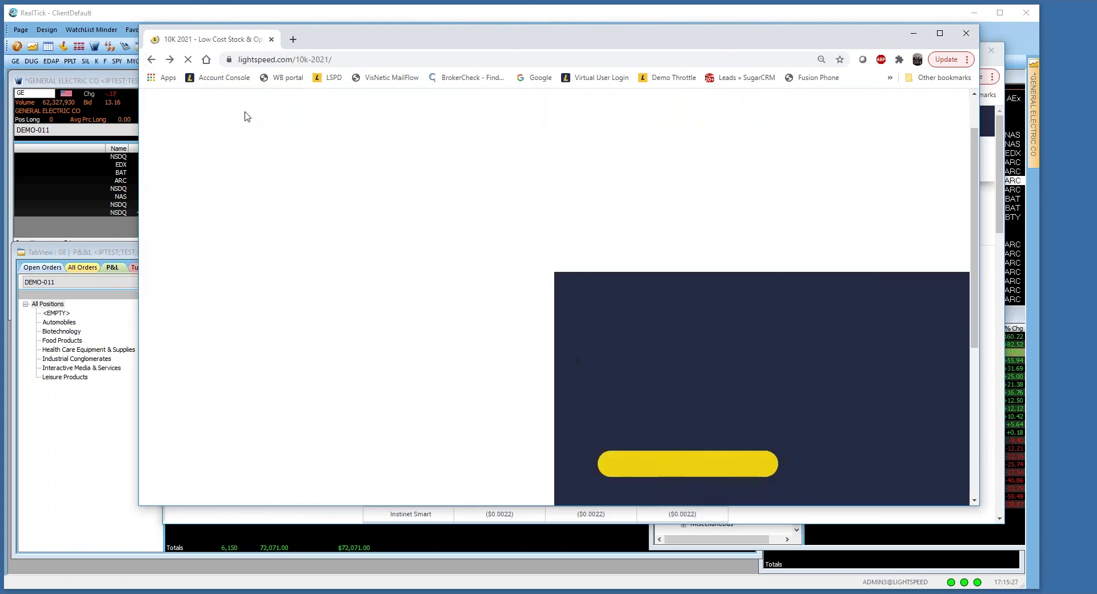
click(294, 59)
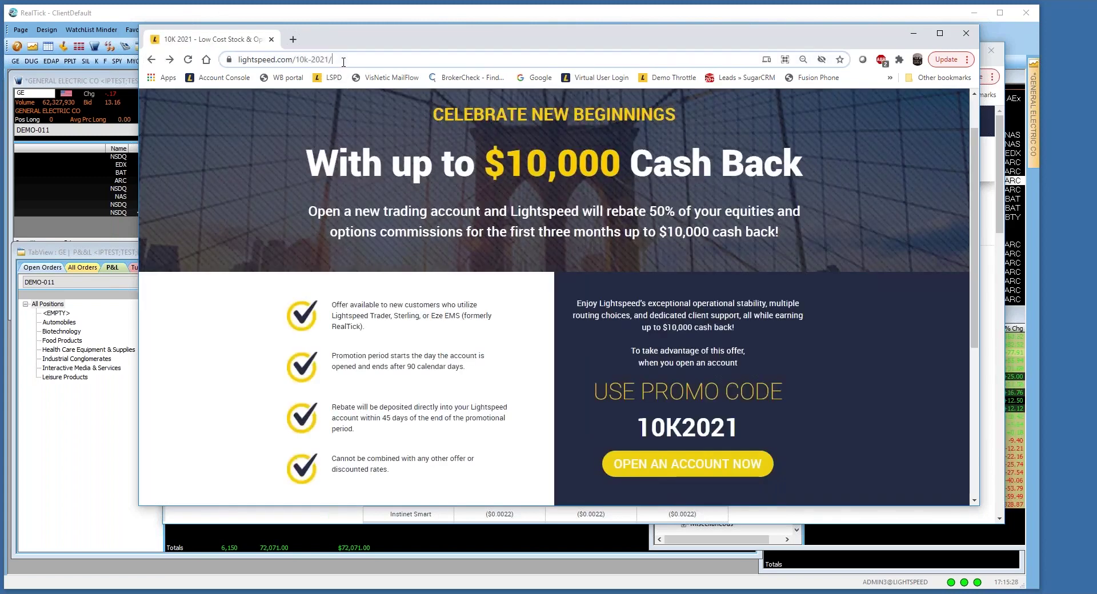
right_click(297, 59)
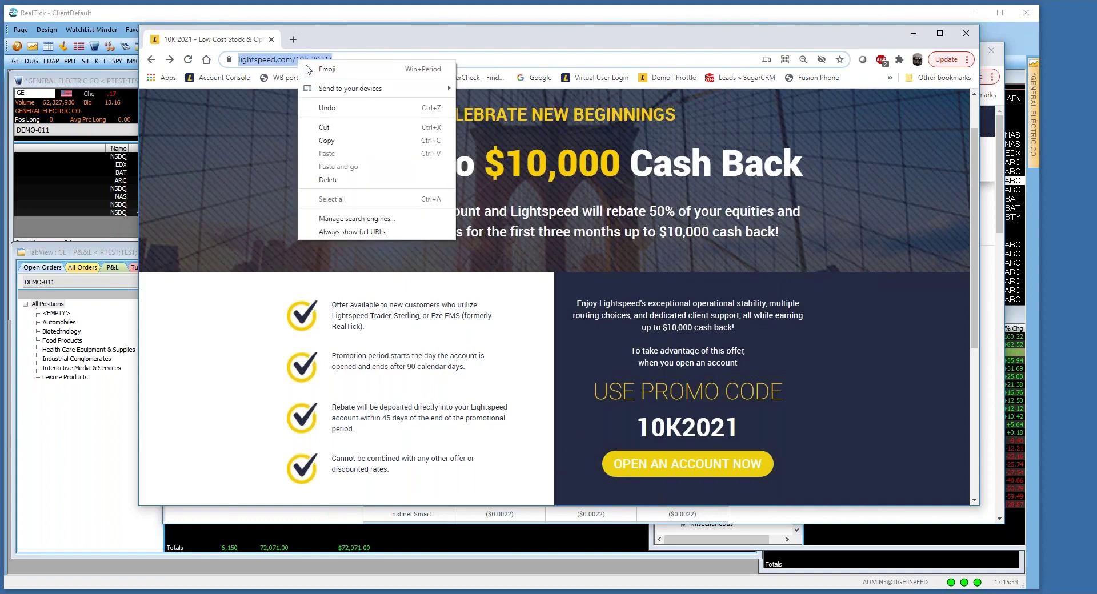
click(323, 141)
- Look over the promotion's eligibility terms, account equity requirement and rebate conditions
scroll(323, 143, down, 5)
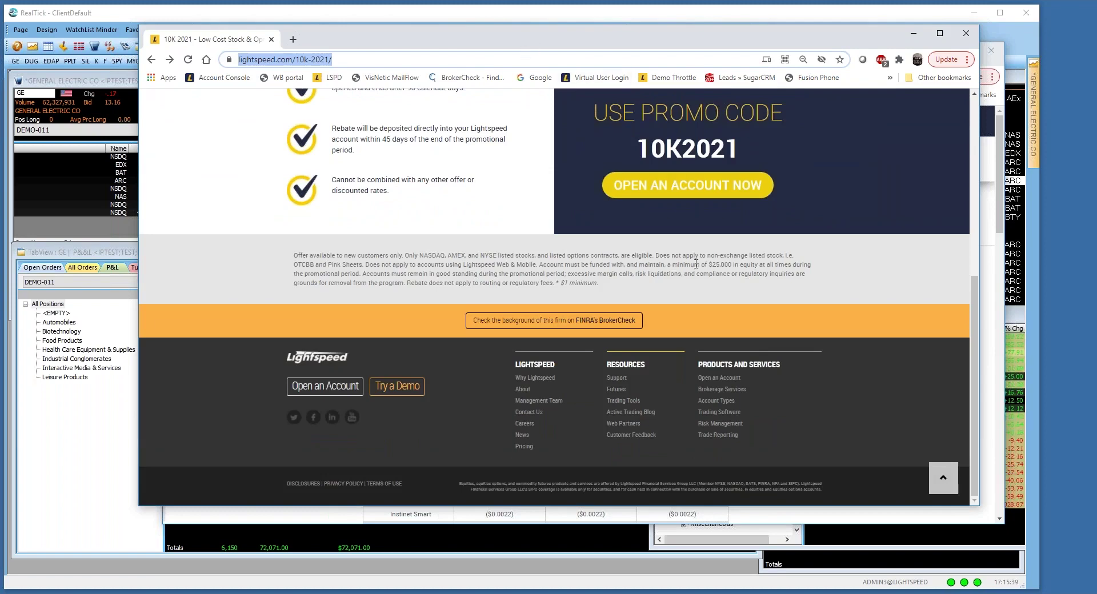
scroll(696, 264, up, 4)
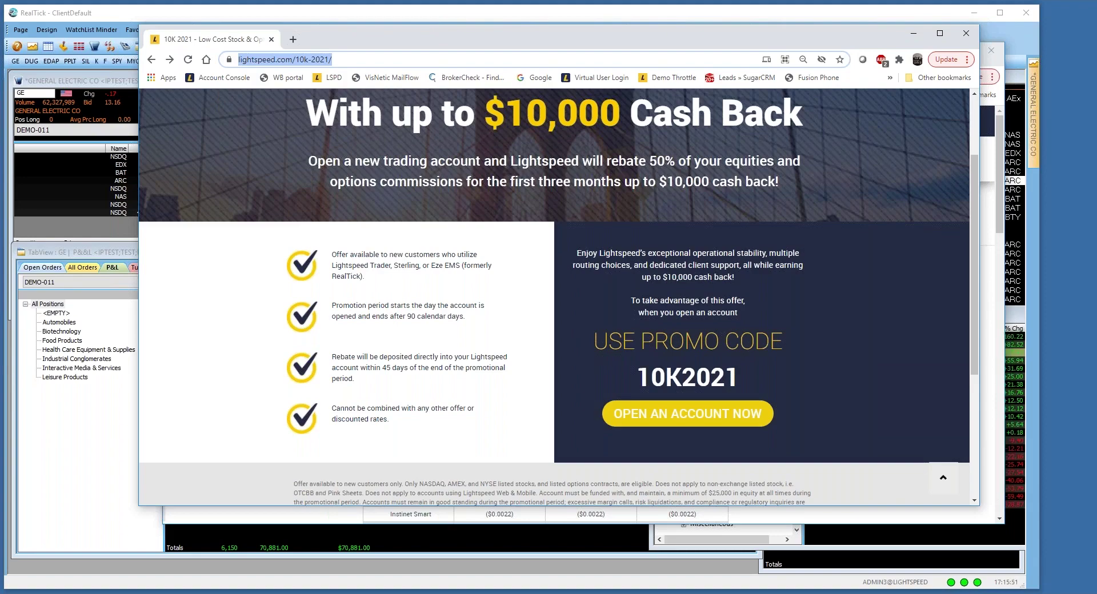
scroll(555, 298, up, 1)
scroll(554, 298, down, 3)
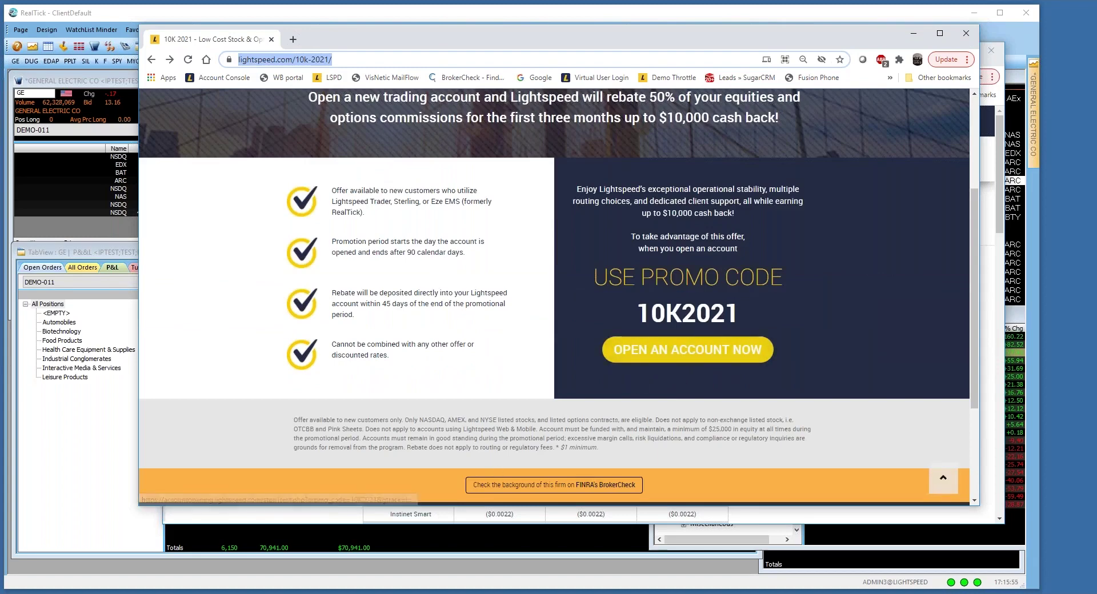
- Open a new account application from the Lightspeed home page in a separate tab and check its promotional code and salesperson fields
click(293, 39)
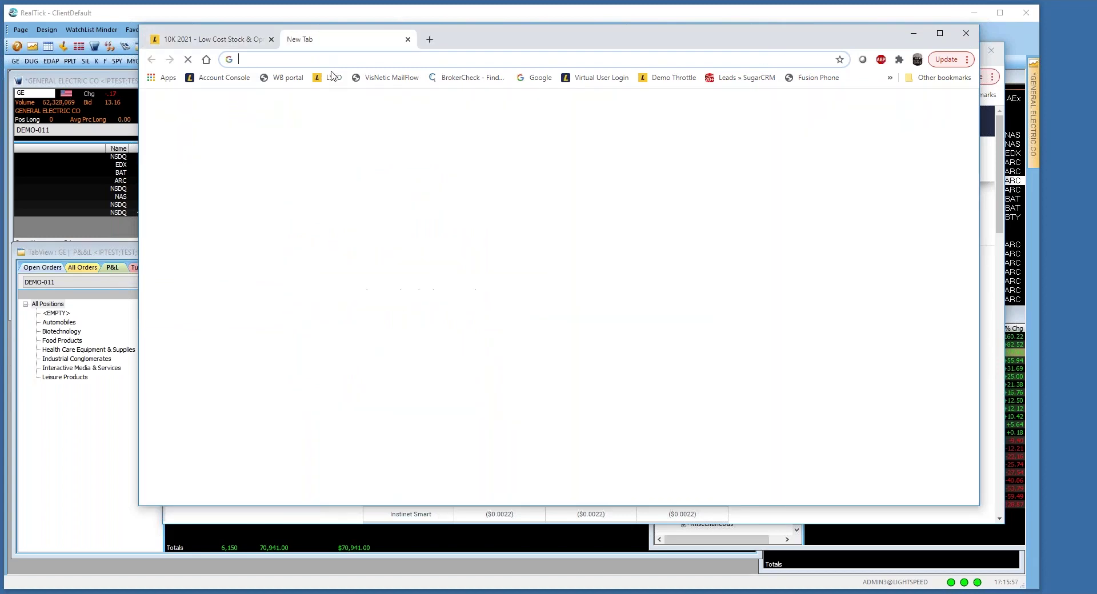
click(331, 78)
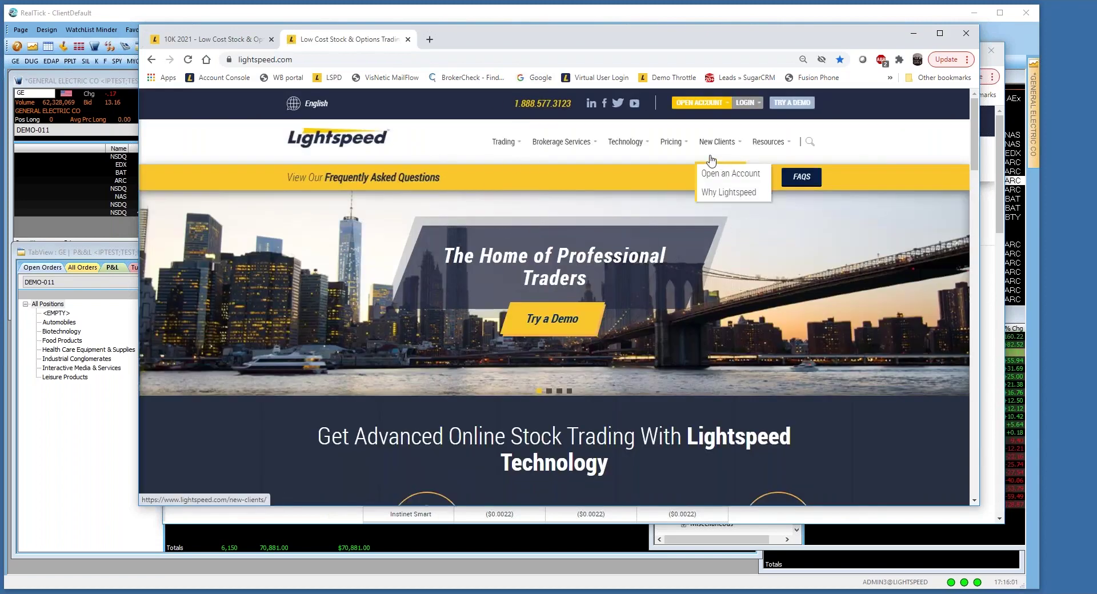
mouse_move(478, 143)
click(689, 105)
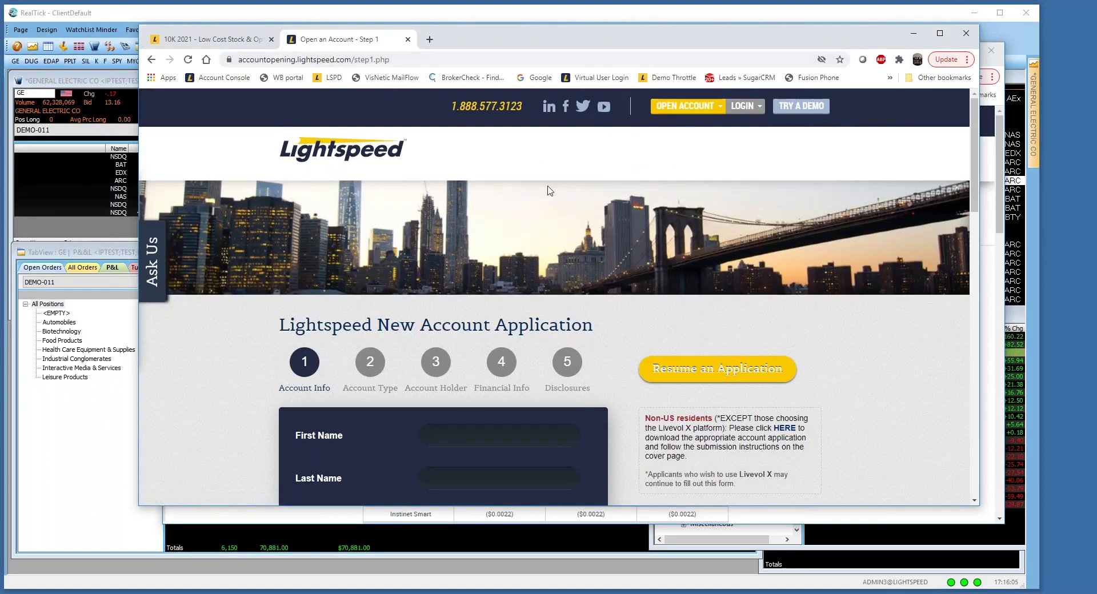
scroll(634, 275, down, 3)
scroll(635, 285, down, 15)
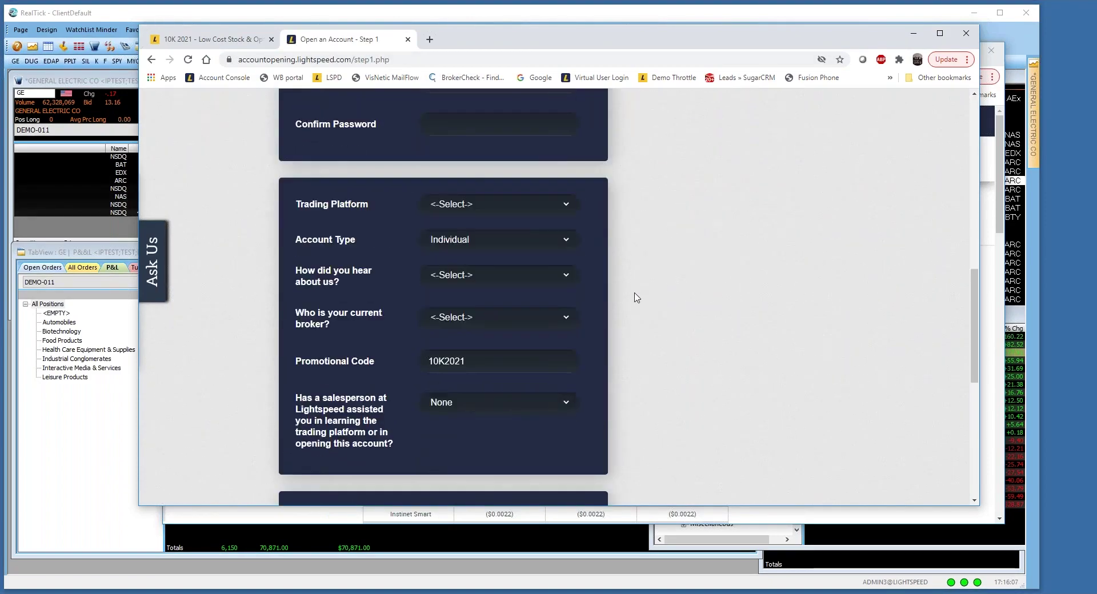
scroll(637, 298, up, 2)
scroll(636, 298, up, 1)
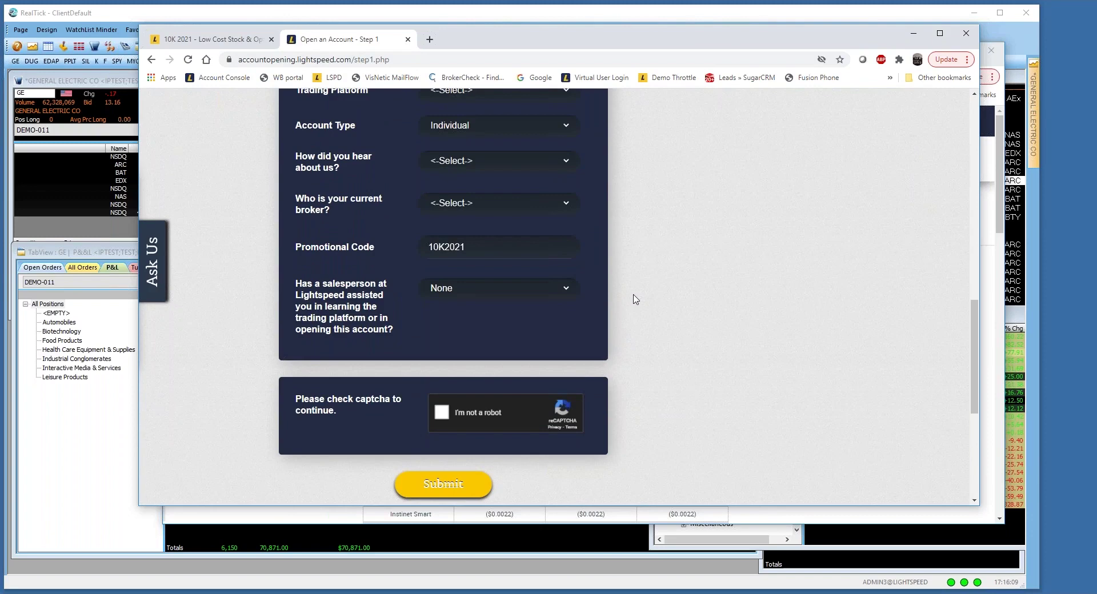
- Minimize both browser windows to return to RealTick, and bring the GE intraday chart to the front
click(993, 177)
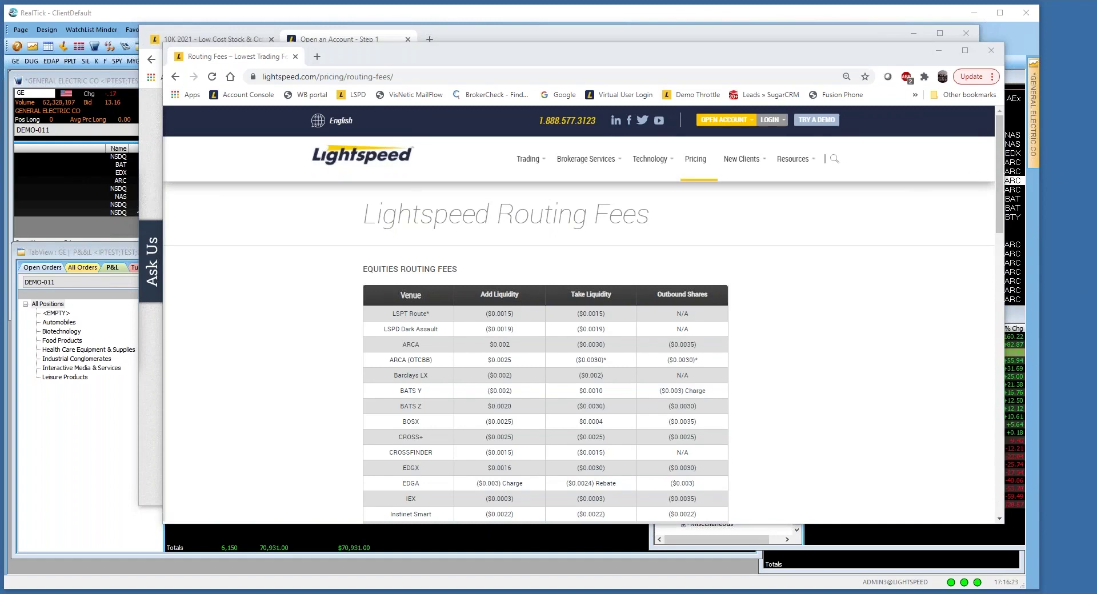
click(938, 50)
click(913, 33)
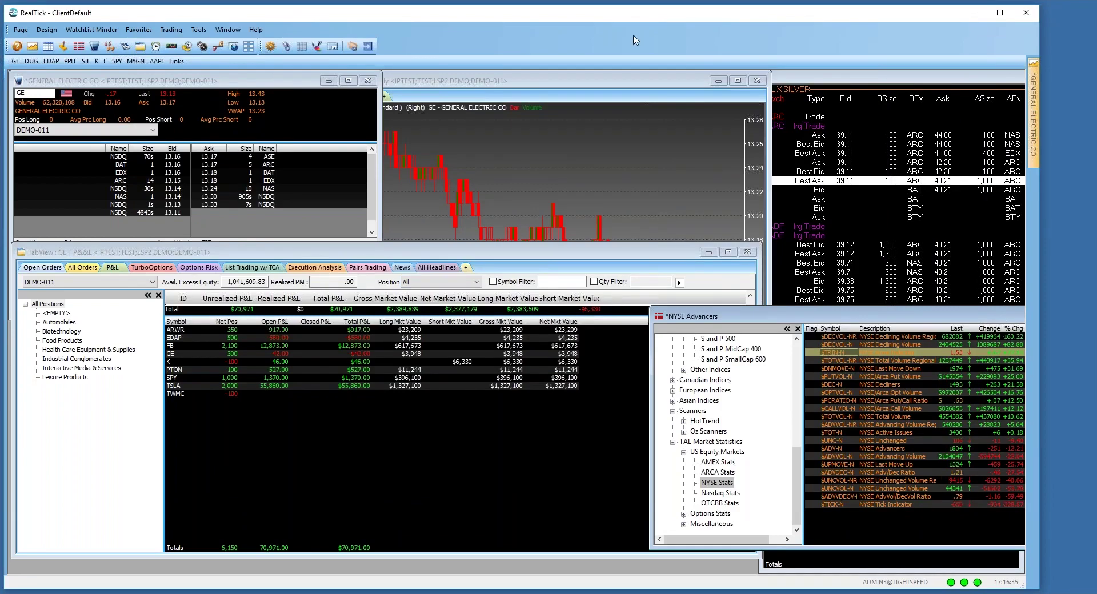
click(560, 195)
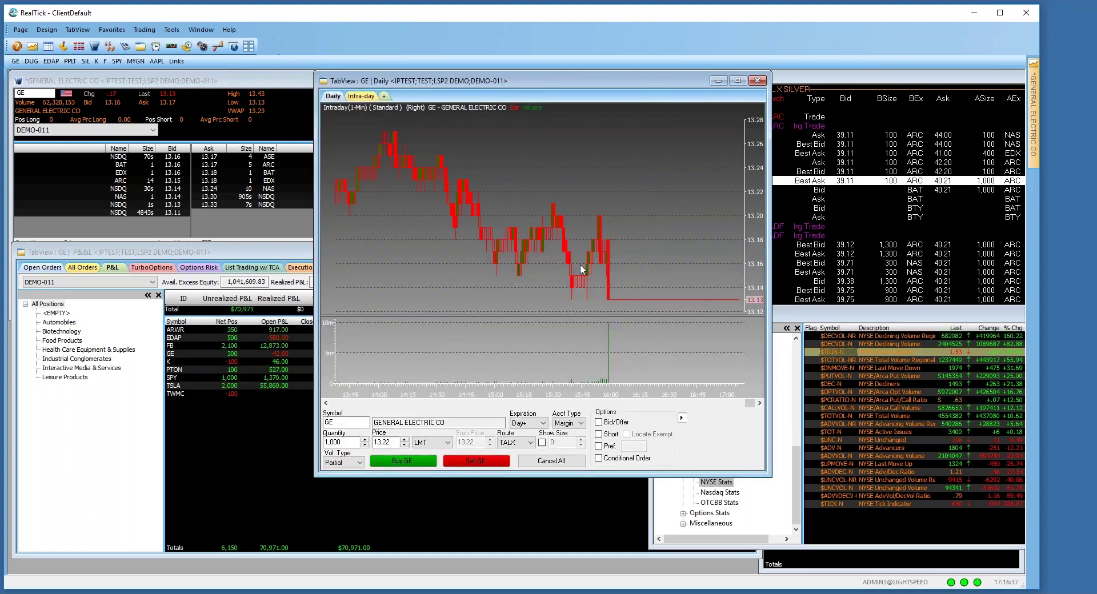
- Apply the Arctic windows theme in the RealTick Configurator's Colors/Fonts settings
right_click(459, 235)
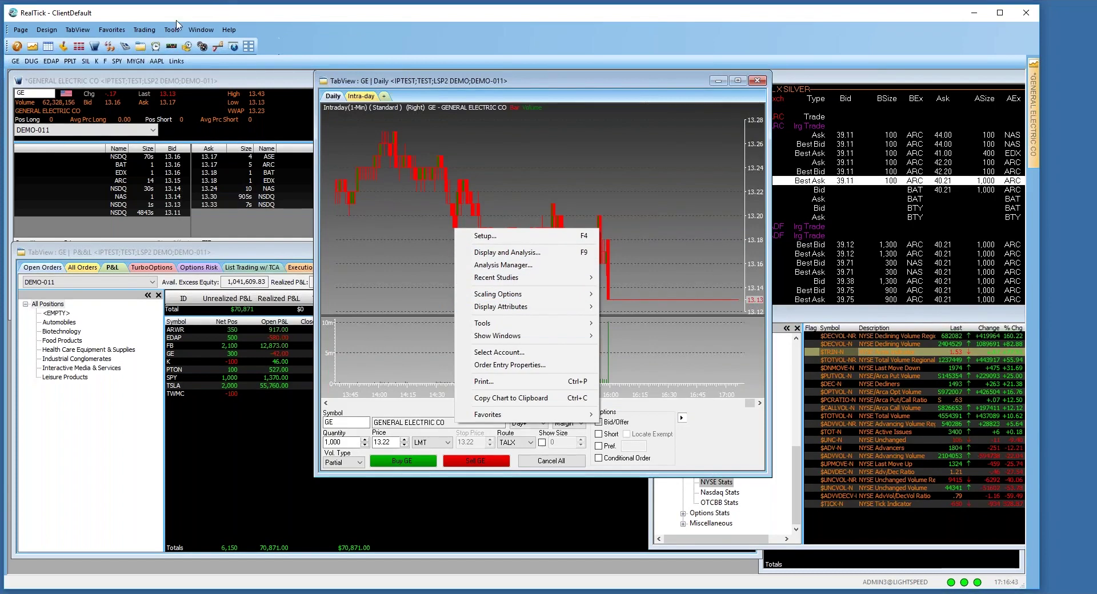
click(144, 30)
click(144, 30)
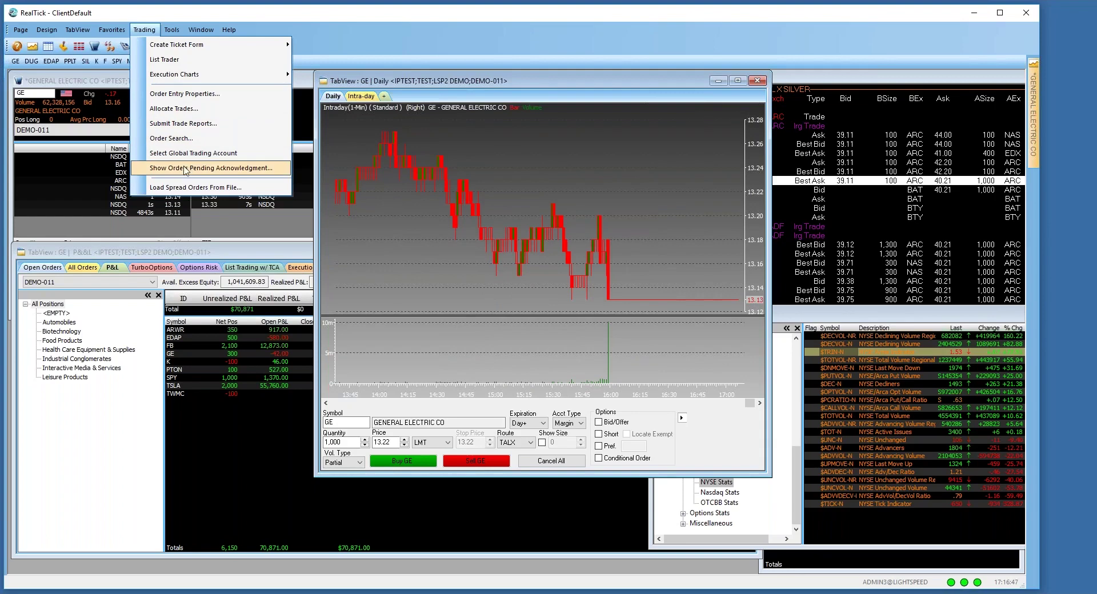
mouse_move(171, 30)
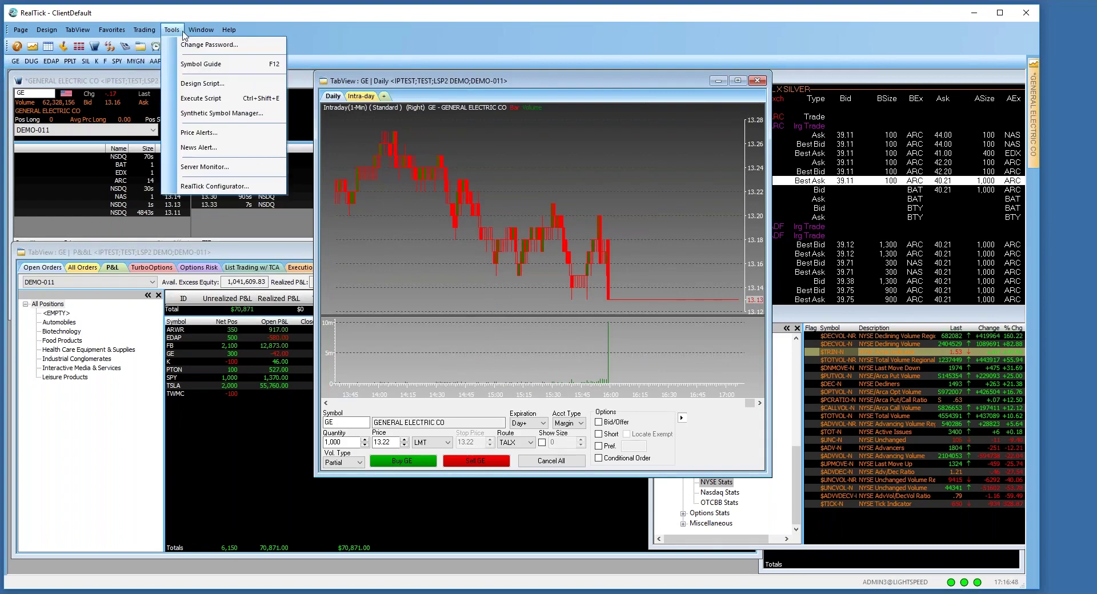
click(203, 186)
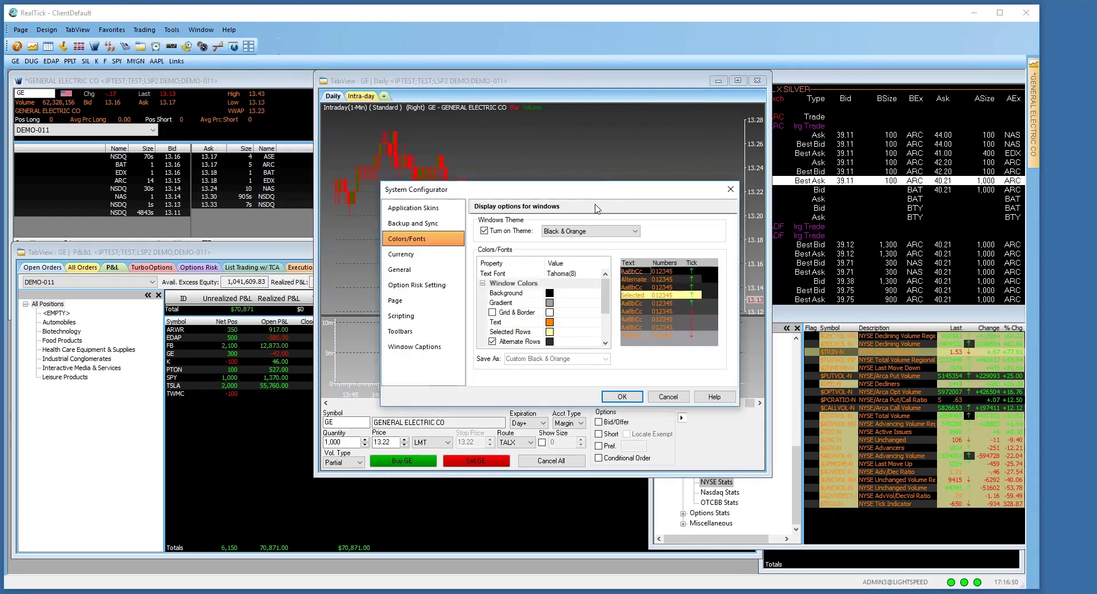
click(553, 230)
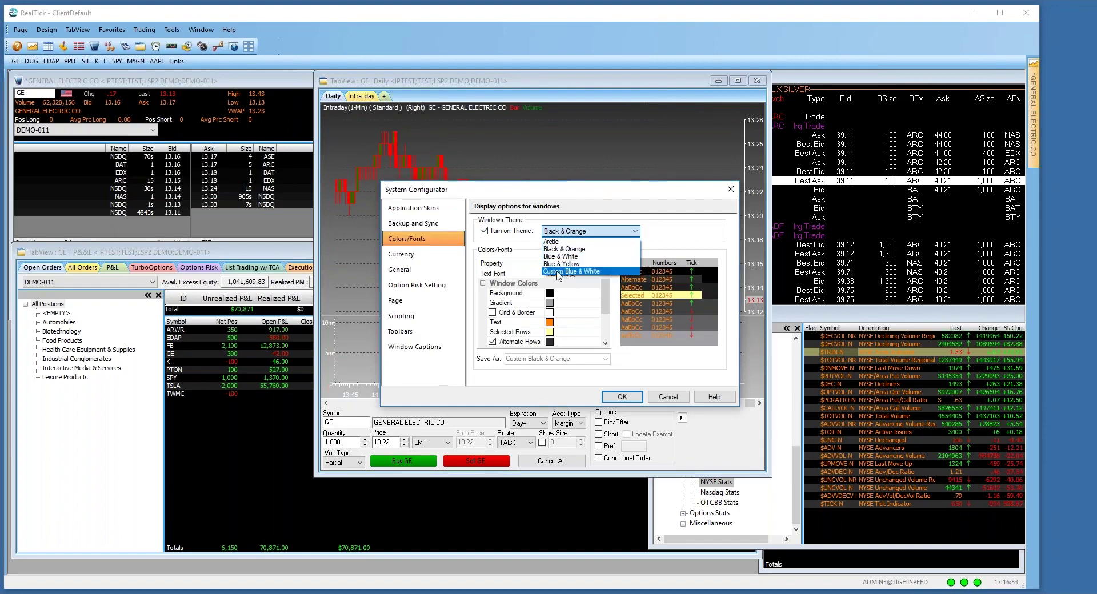
click(557, 241)
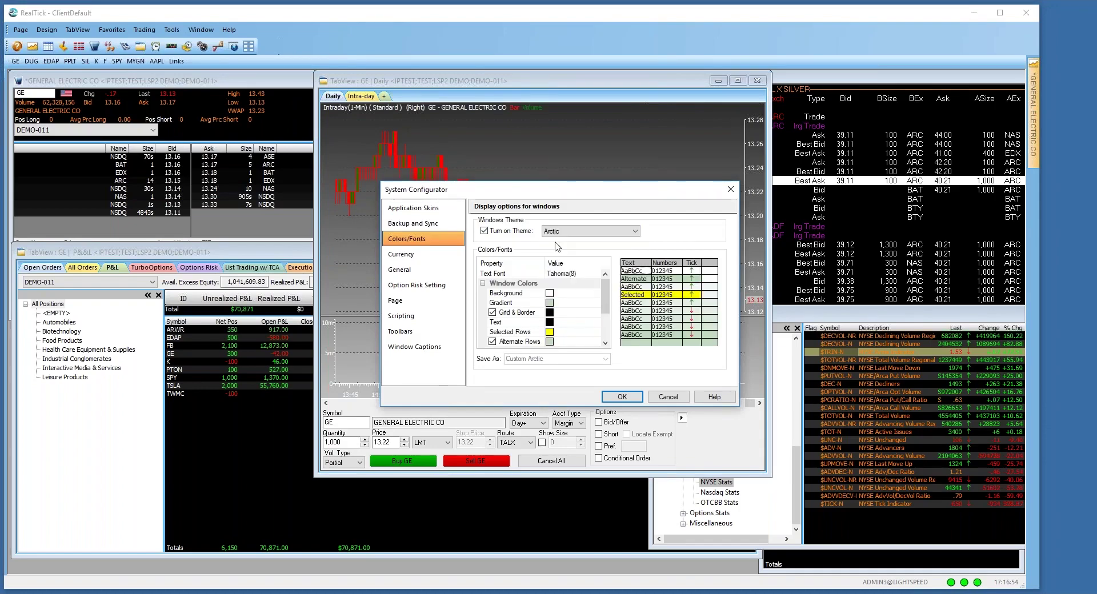
click(622, 397)
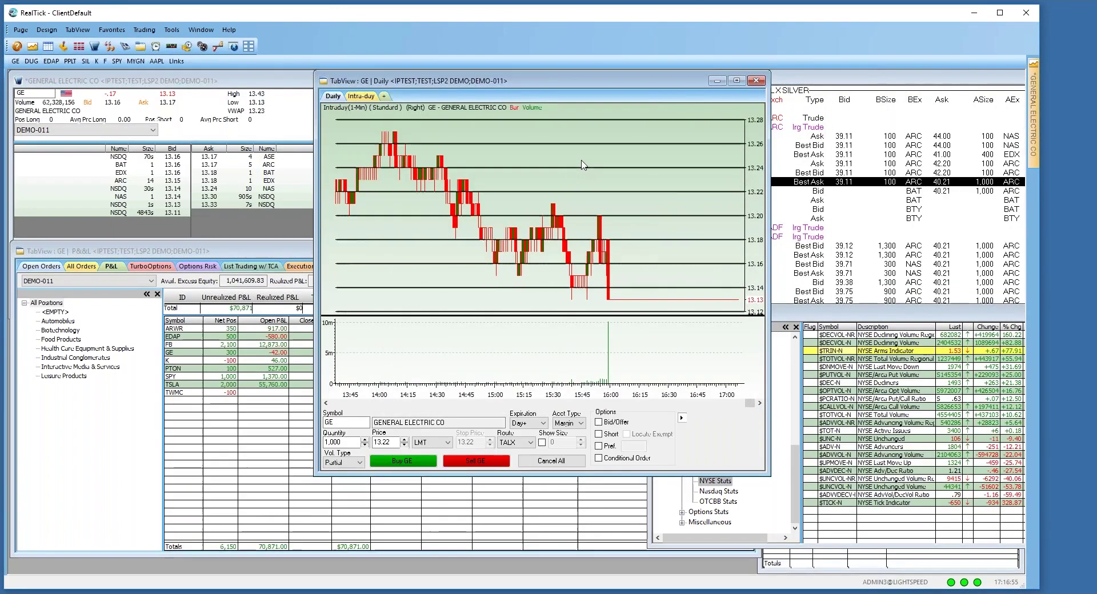
- Reopen the Colors/Fonts settings and preview the Black & Orange, Blue & White, Custom Blue & White and Blue & Yellow themes
click(171, 30)
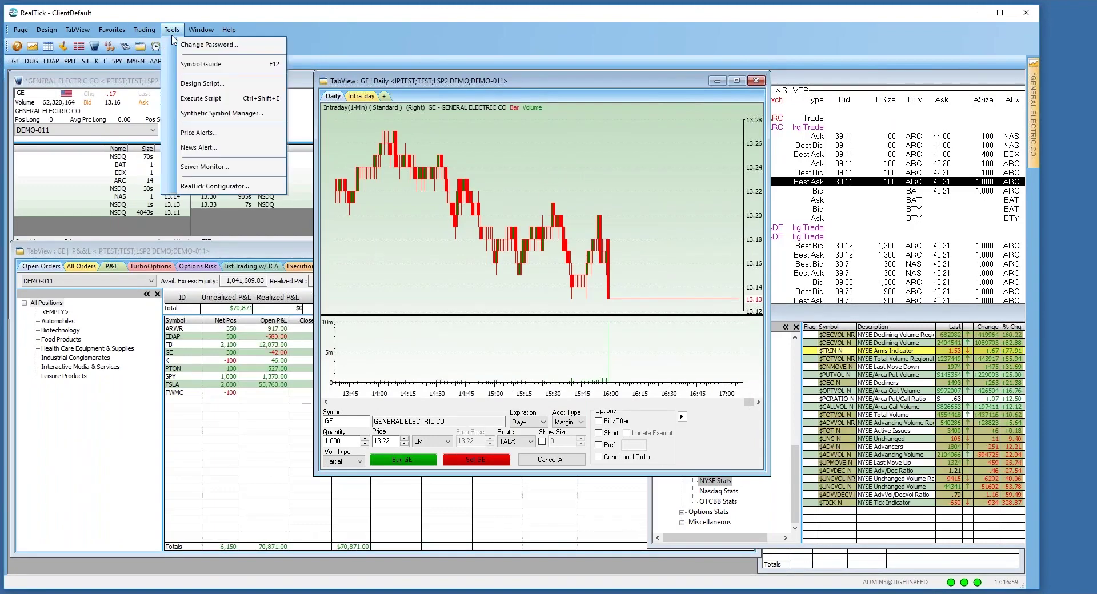
click(207, 186)
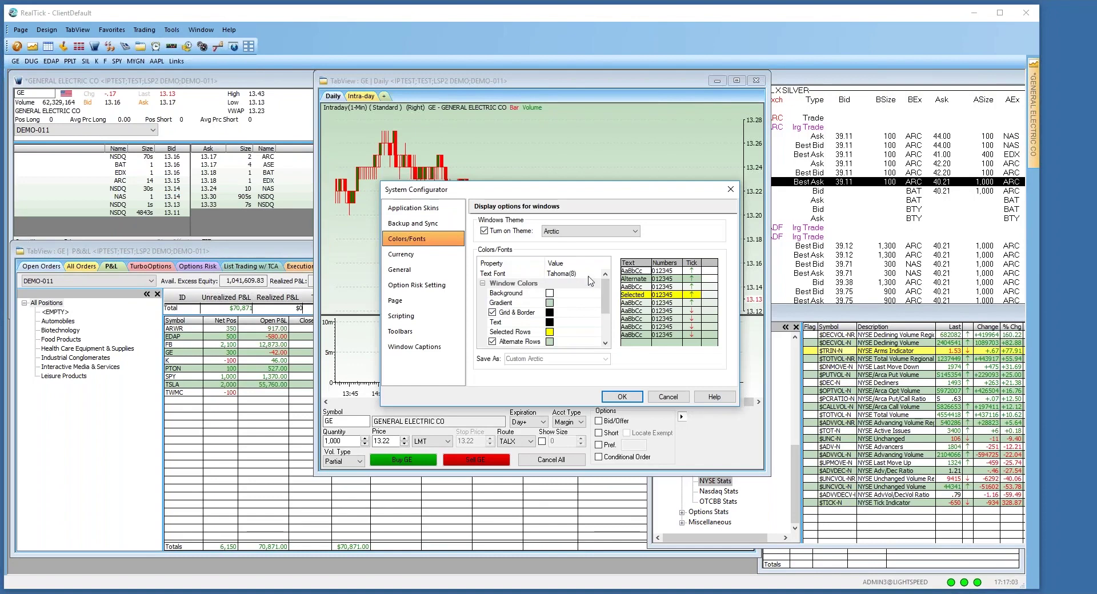
click(489, 234)
click(484, 231)
click(571, 231)
click(572, 255)
click(587, 232)
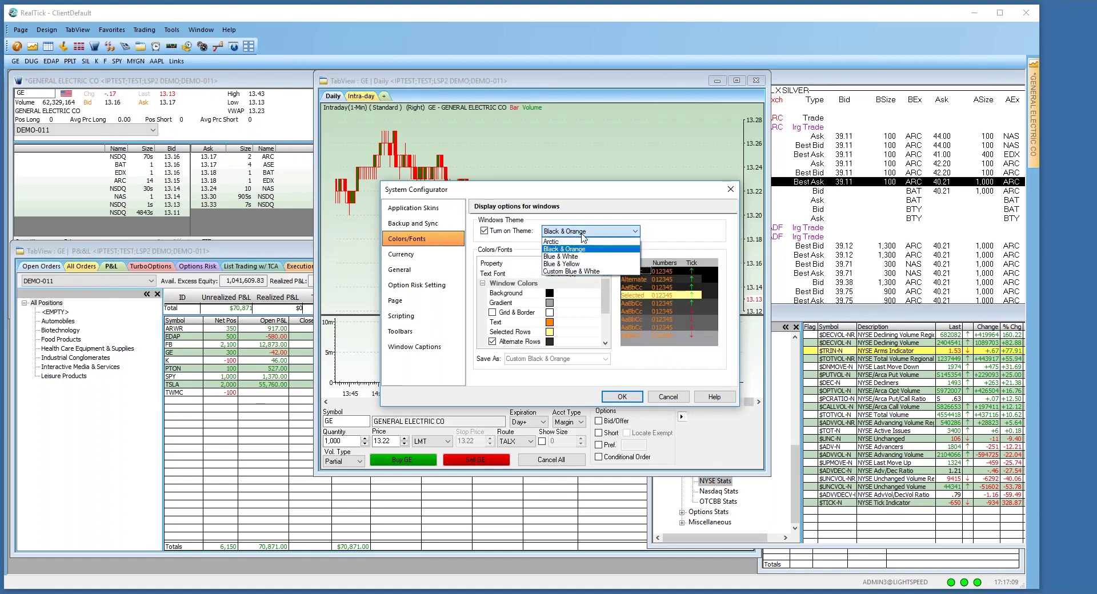
click(566, 257)
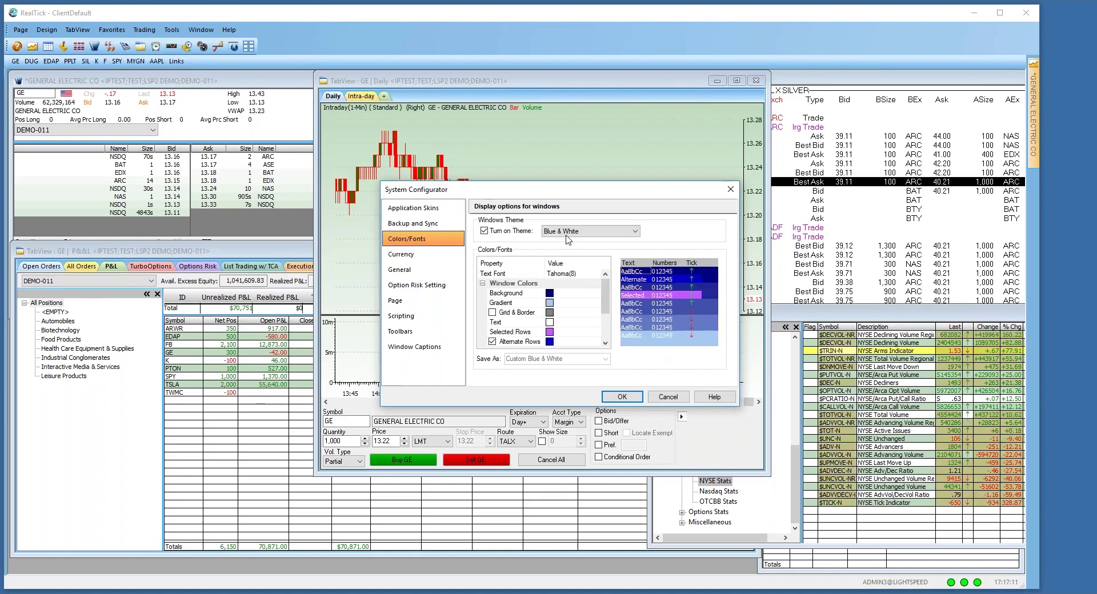
click(572, 232)
click(563, 273)
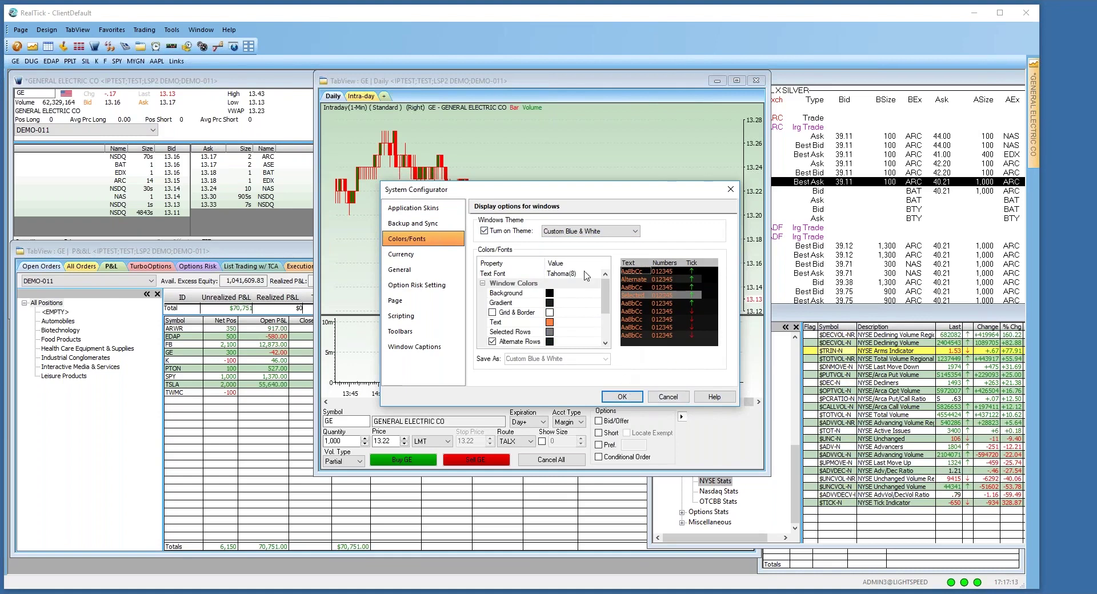
click(572, 232)
click(560, 265)
- Apply the Blue & White windows theme to RealTick
click(571, 232)
click(567, 257)
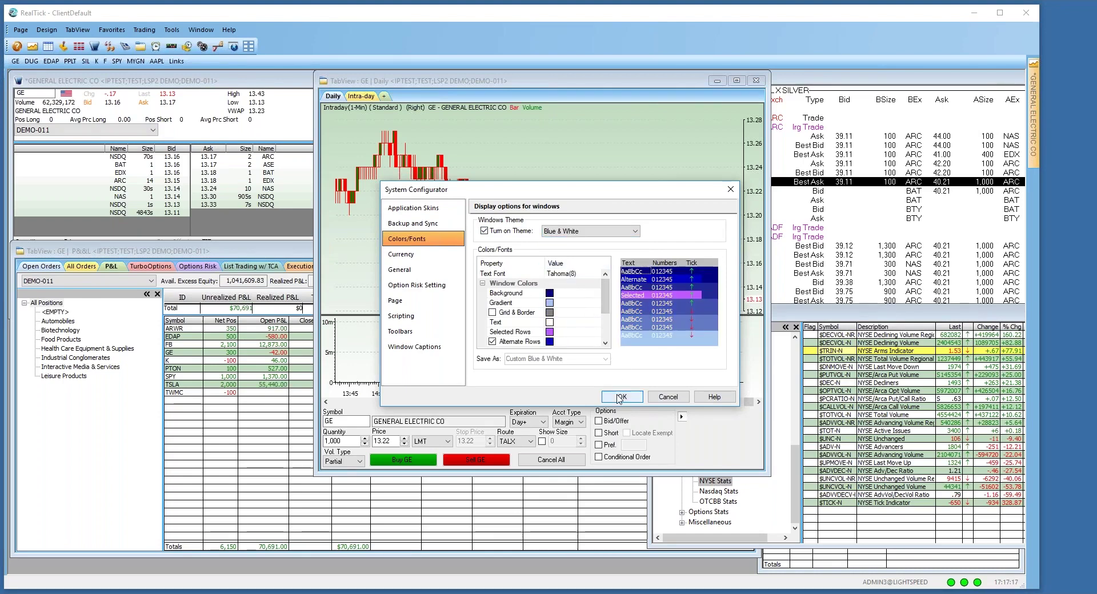
click(621, 397)
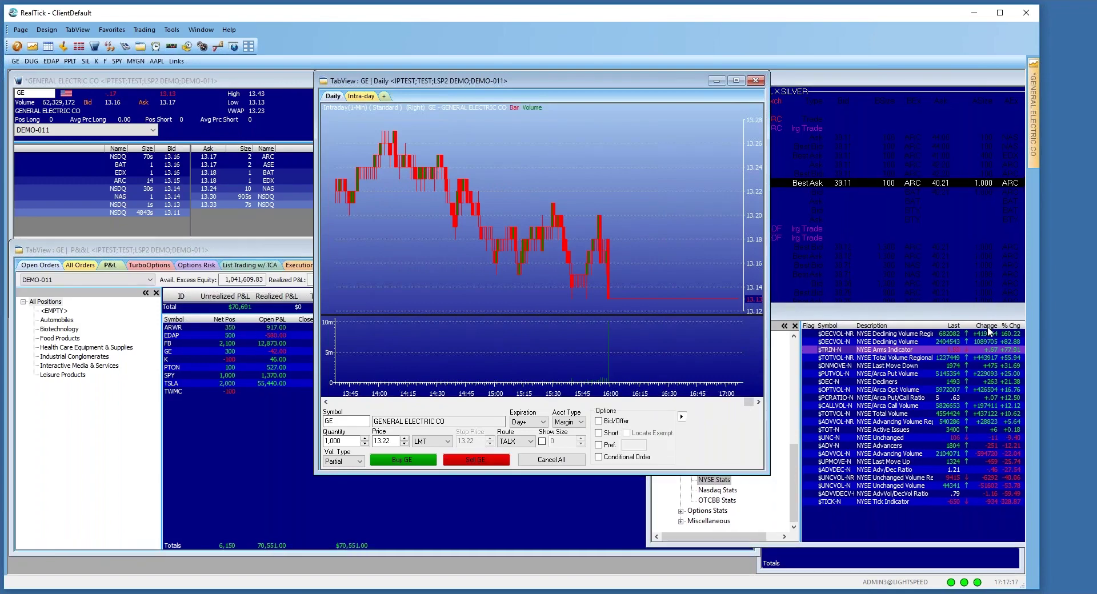
- Review the Toolbars, Window Captions and Application Skins settings in the RealTick Configurator
right_click(585, 166)
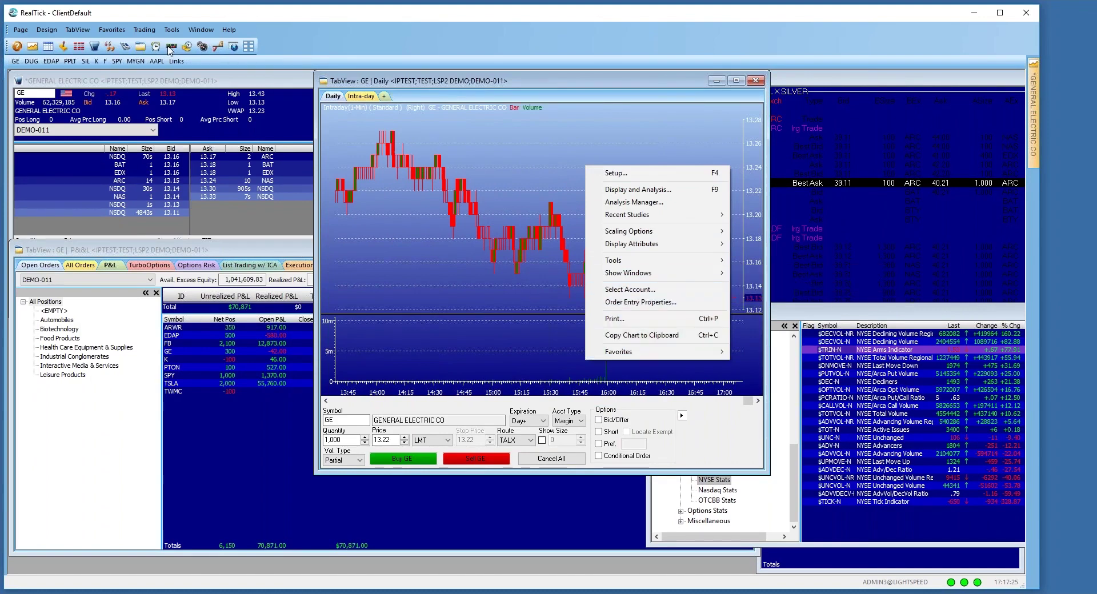
click(172, 31)
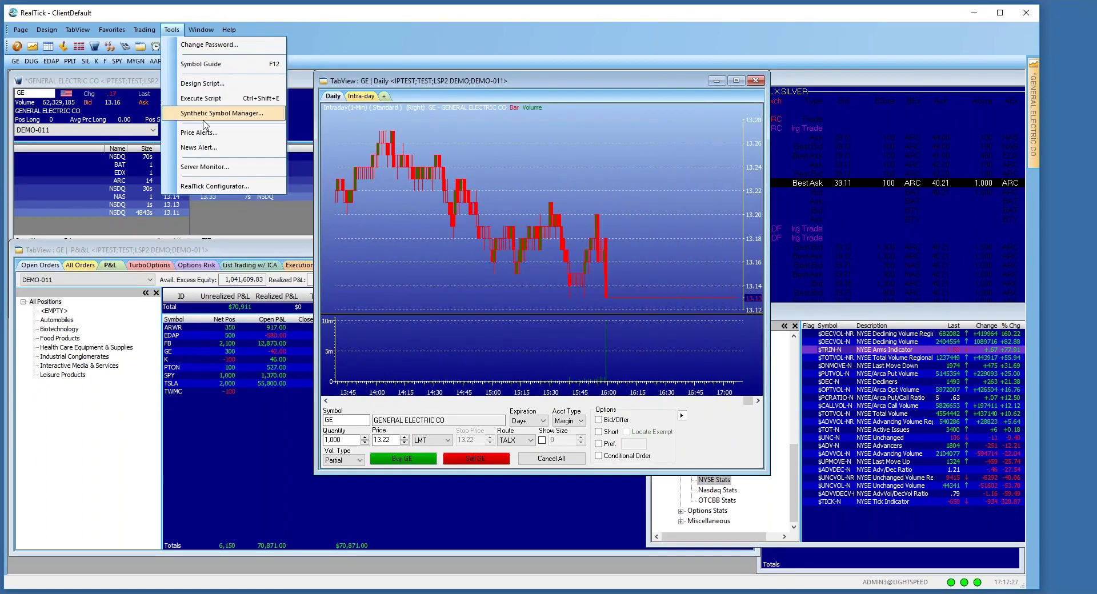
click(205, 184)
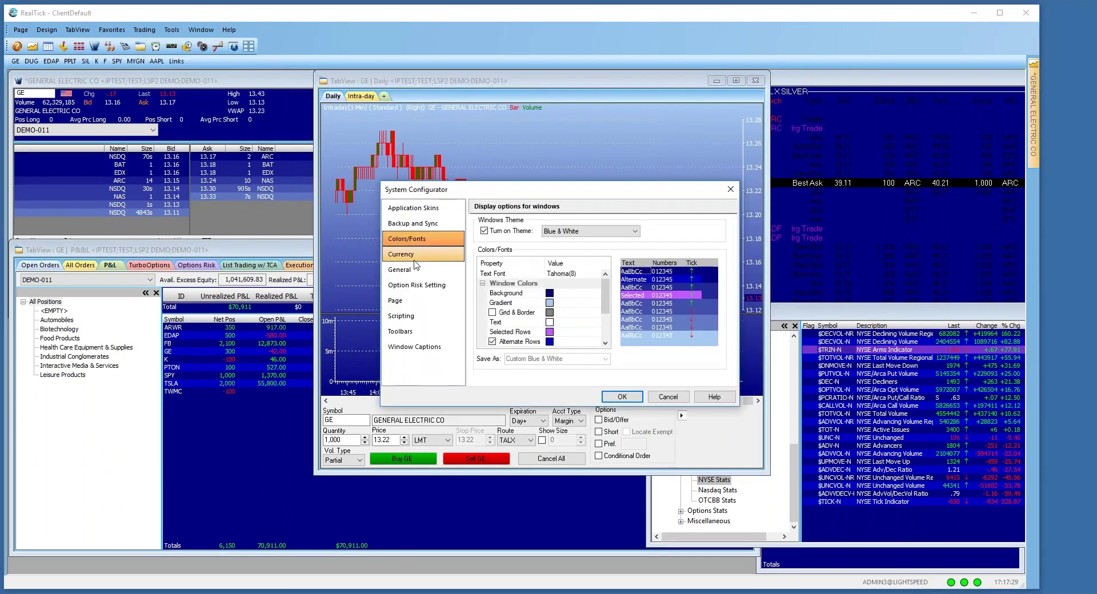
click(407, 333)
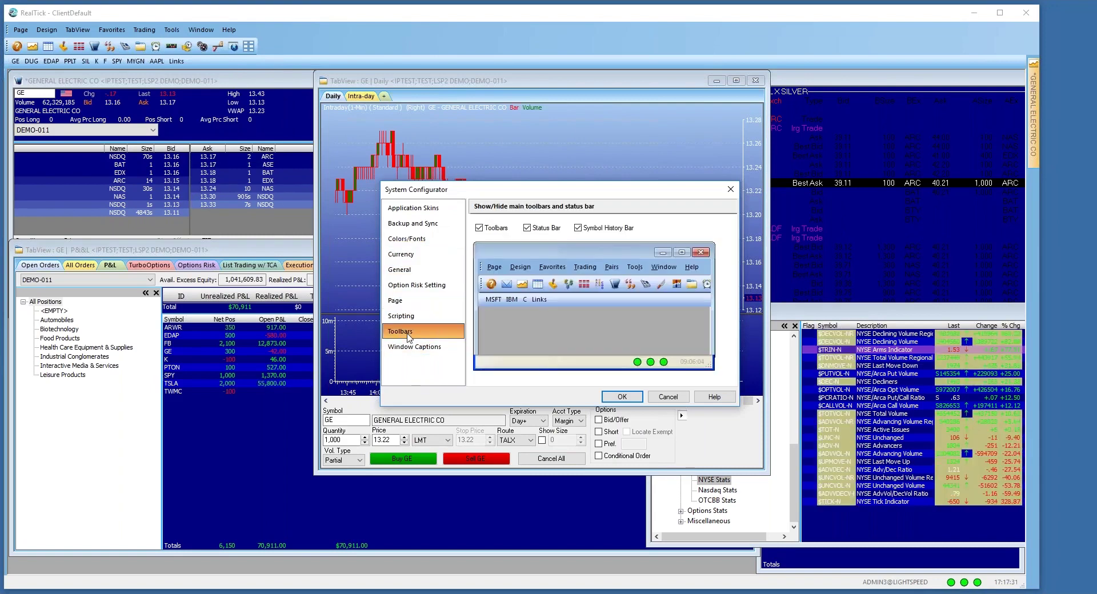
click(415, 347)
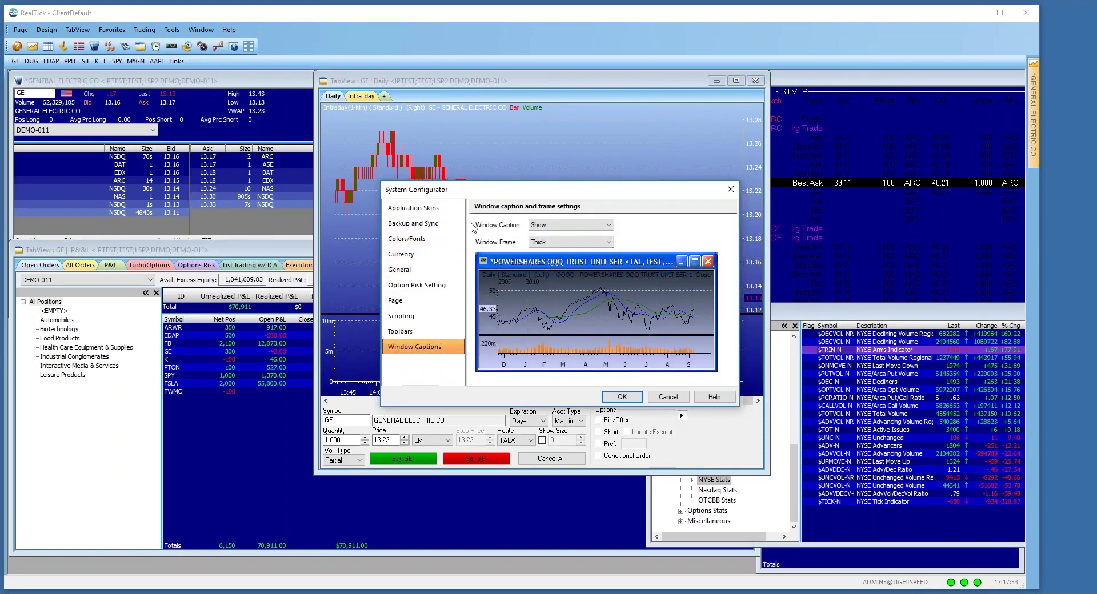
click(413, 208)
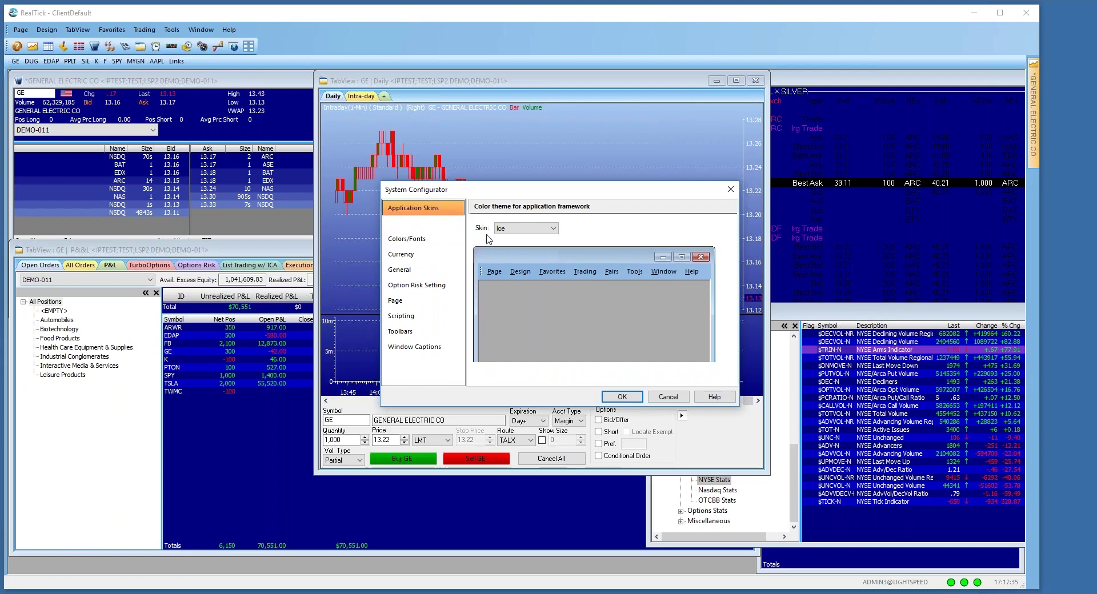
click(526, 228)
click(457, 228)
click(451, 224)
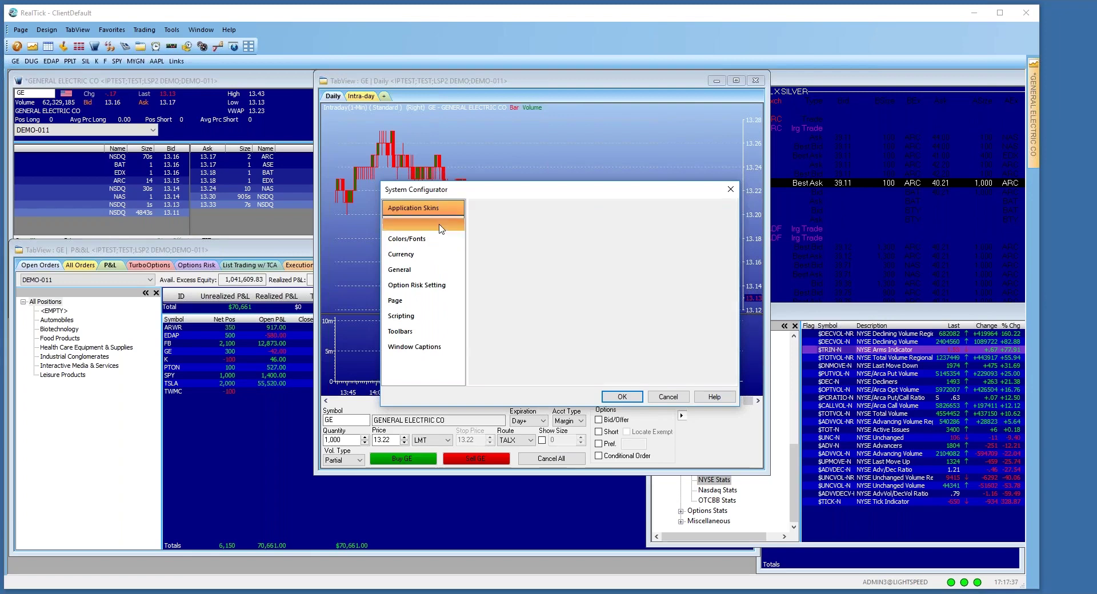
- Turn off the windows theme in the Configurator's Colors/Fonts settings
click(434, 239)
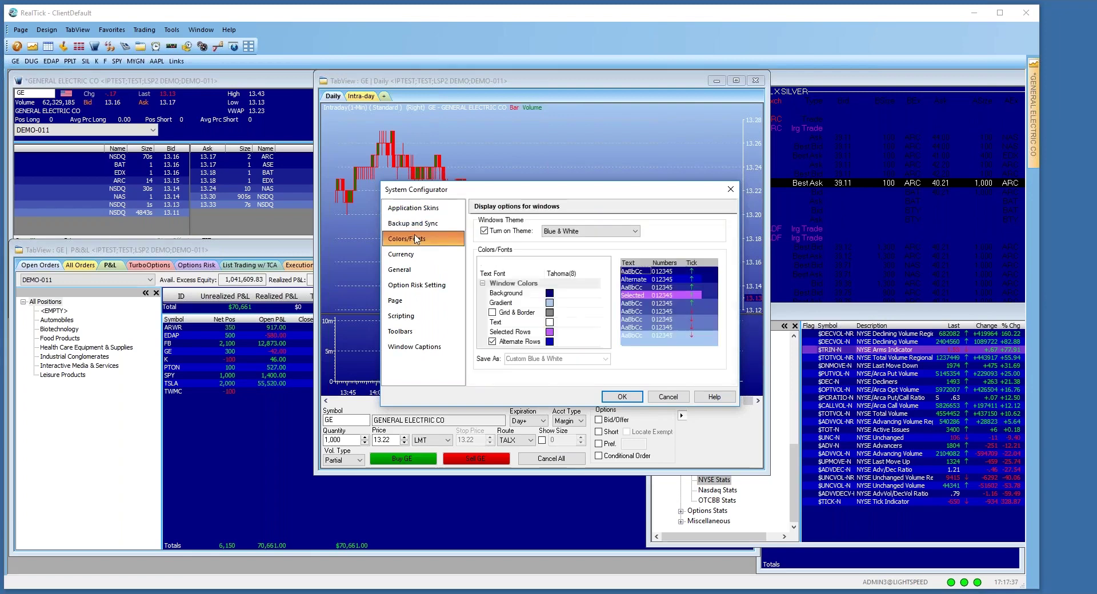
click(484, 231)
click(622, 397)
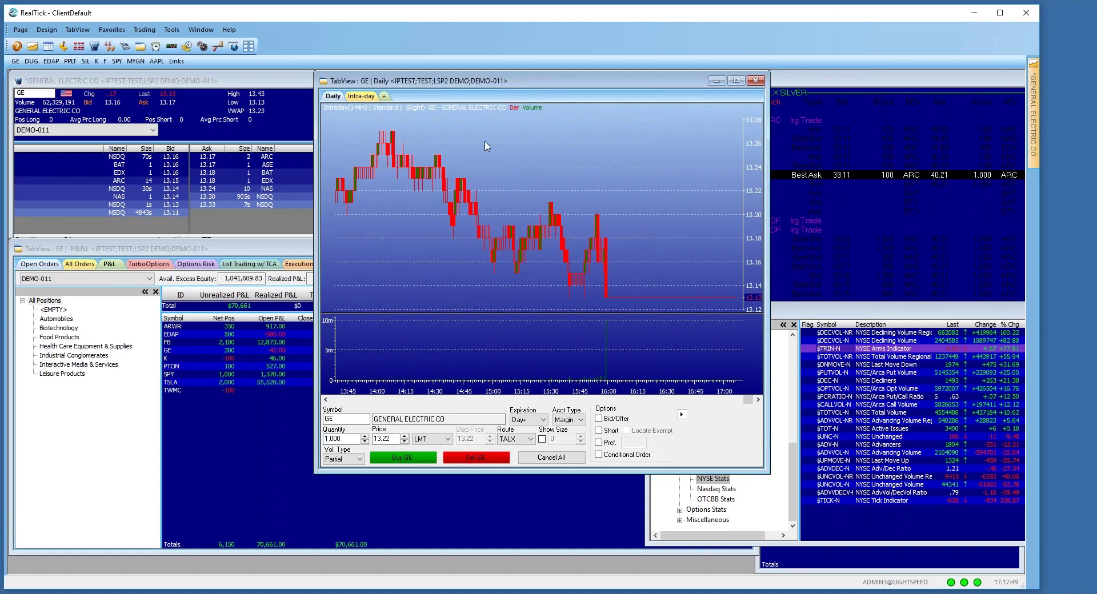
- Turn the windows theme on in the RealTick Configurator and apply the Black & Orange theme
click(144, 30)
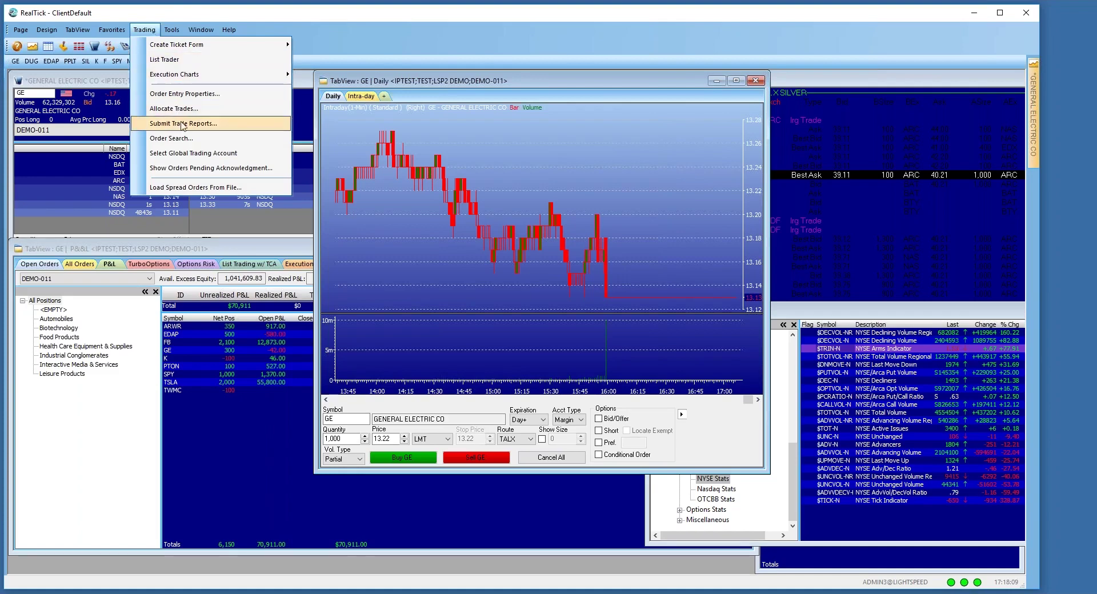
mouse_move(172, 29)
click(215, 186)
click(485, 231)
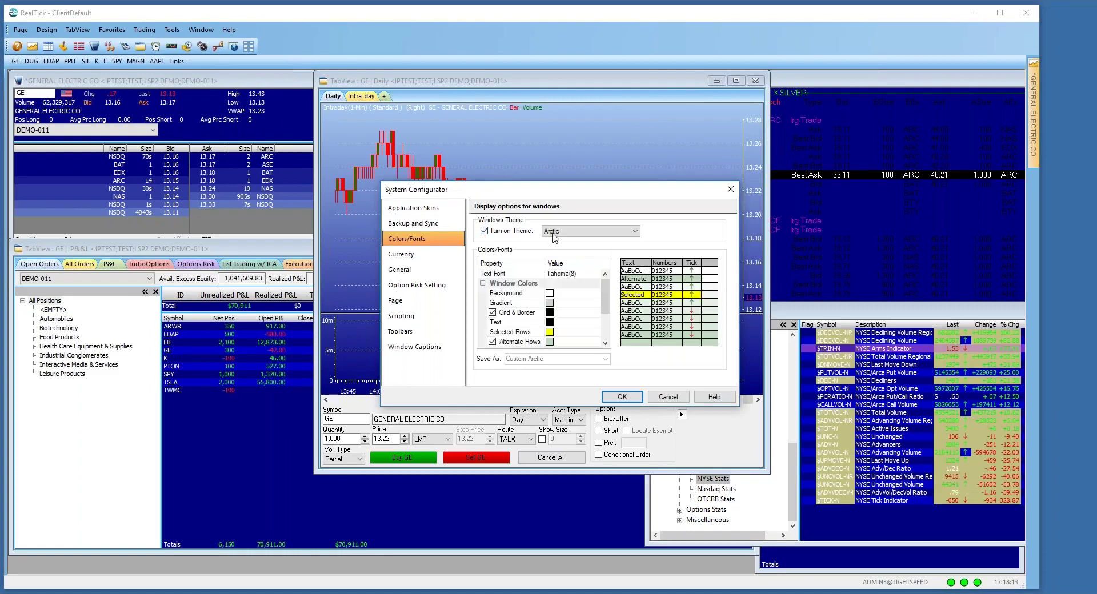
click(634, 231)
click(571, 247)
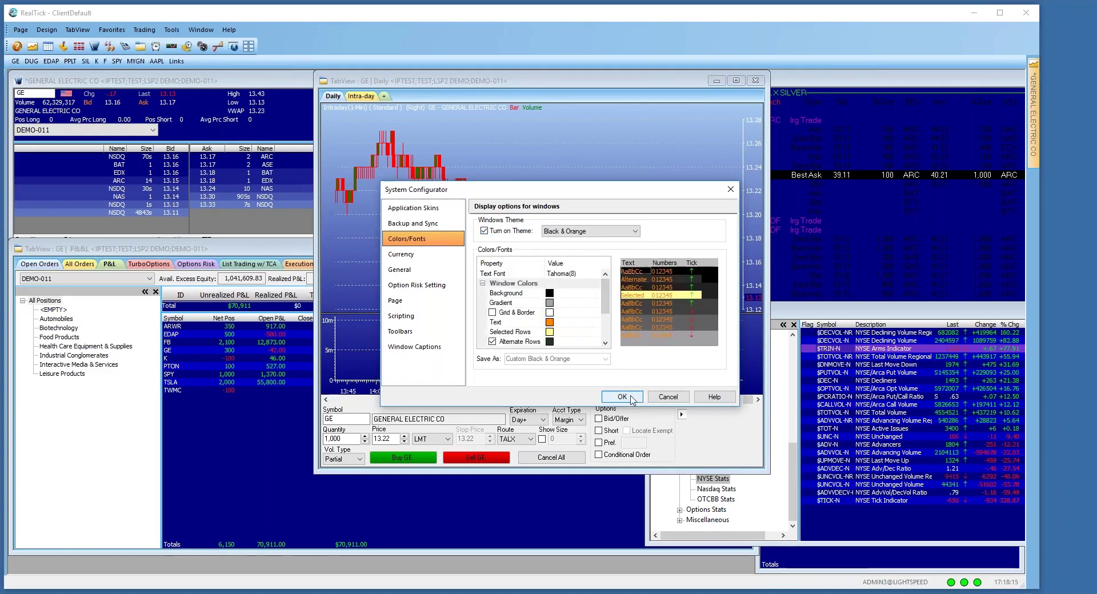
click(622, 396)
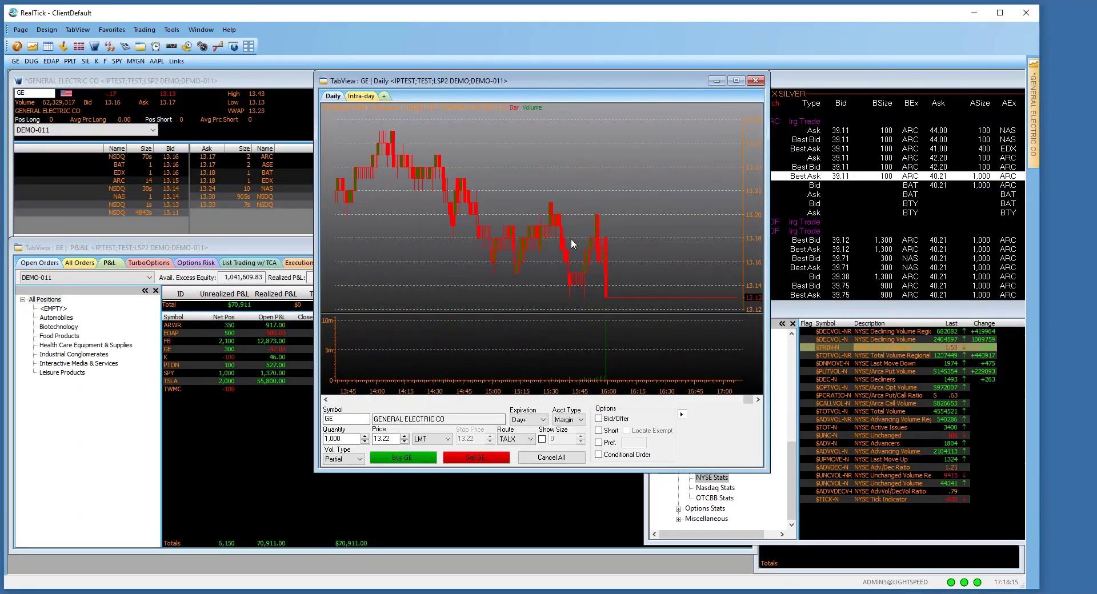
- Display the GE intraday chart as a candlestick bar graph and rescale its time axis
click(361, 96)
right_click(447, 109)
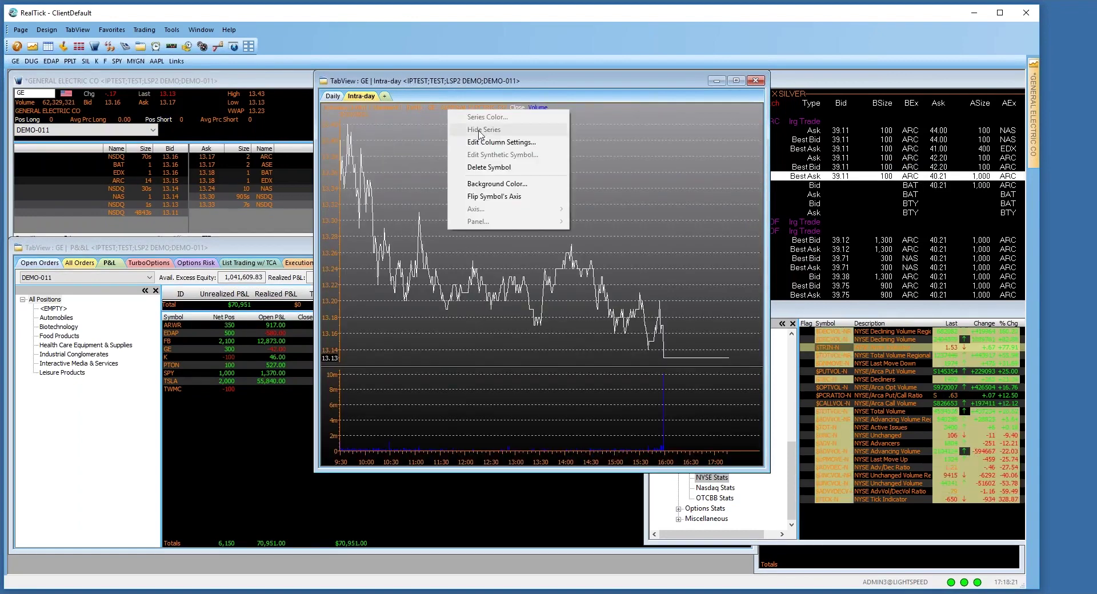
right_click(415, 205)
click(457, 210)
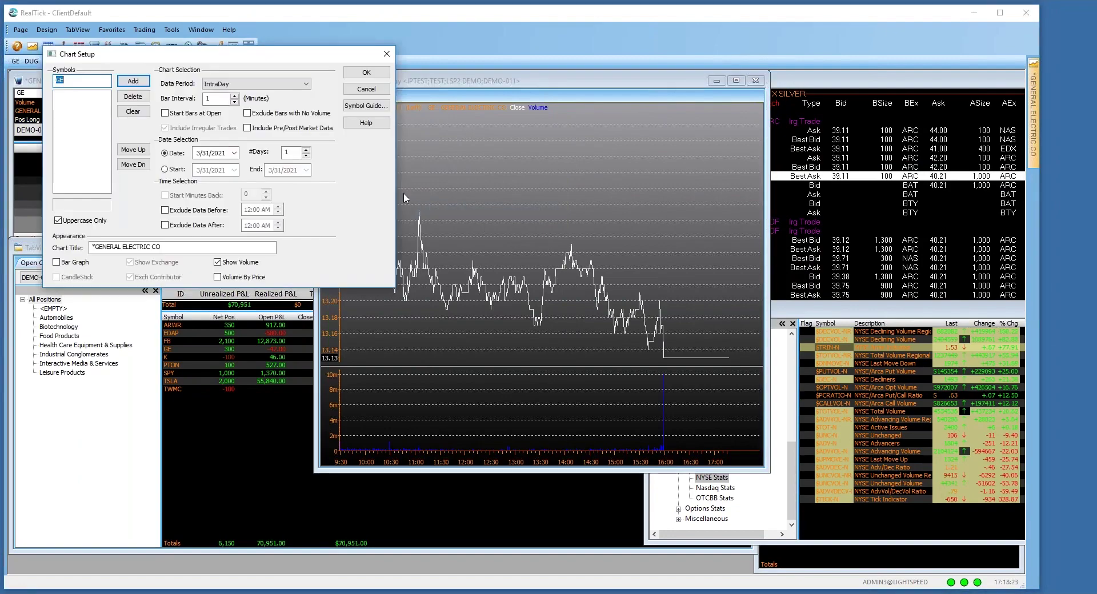
click(58, 262)
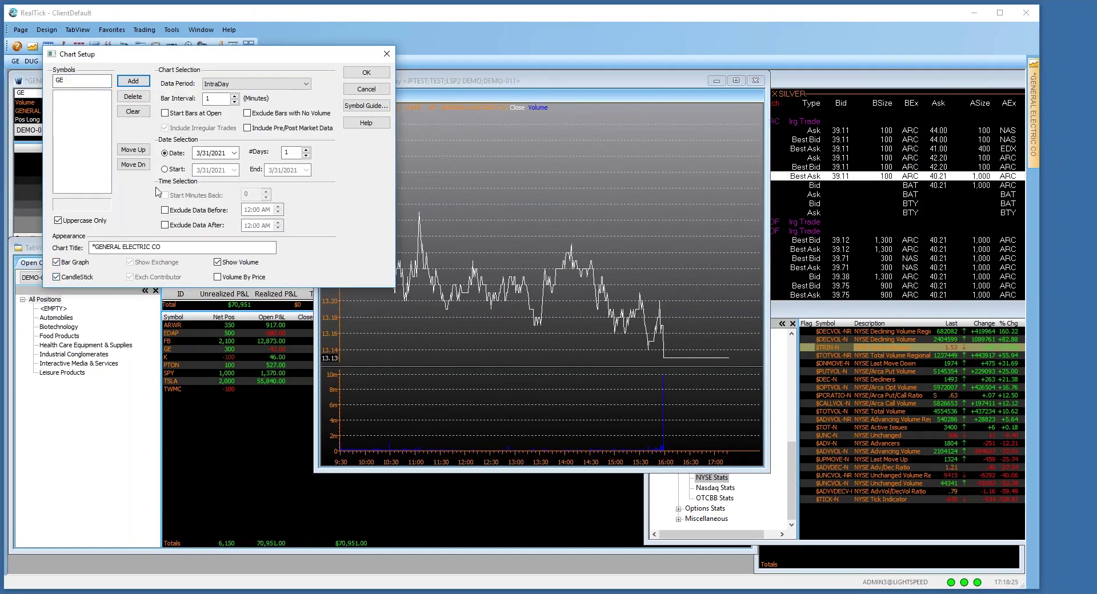
click(366, 72)
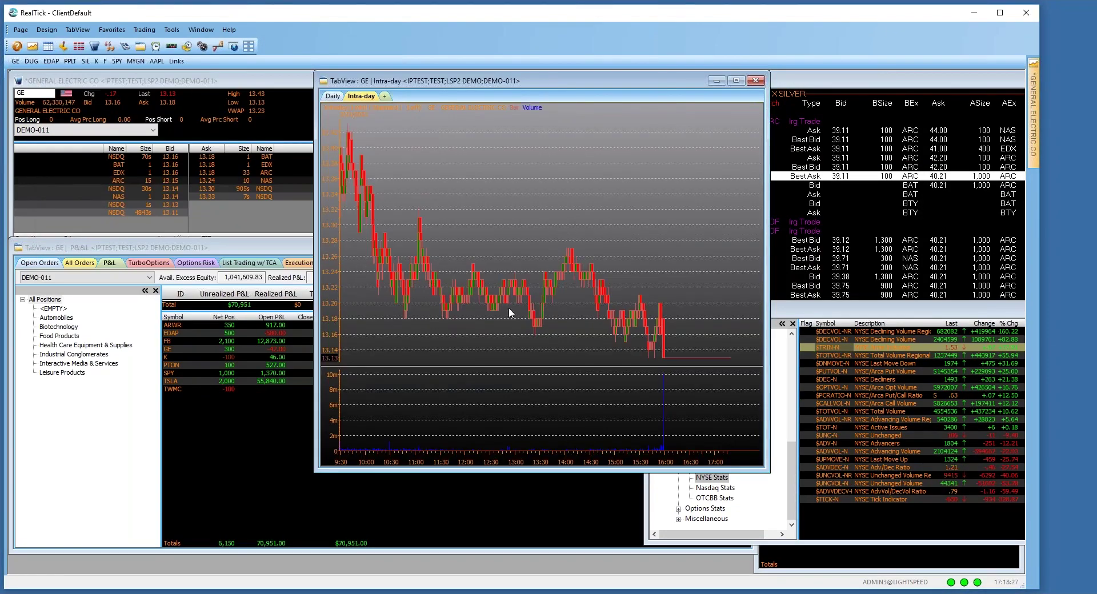
drag(480, 455, 757, 483)
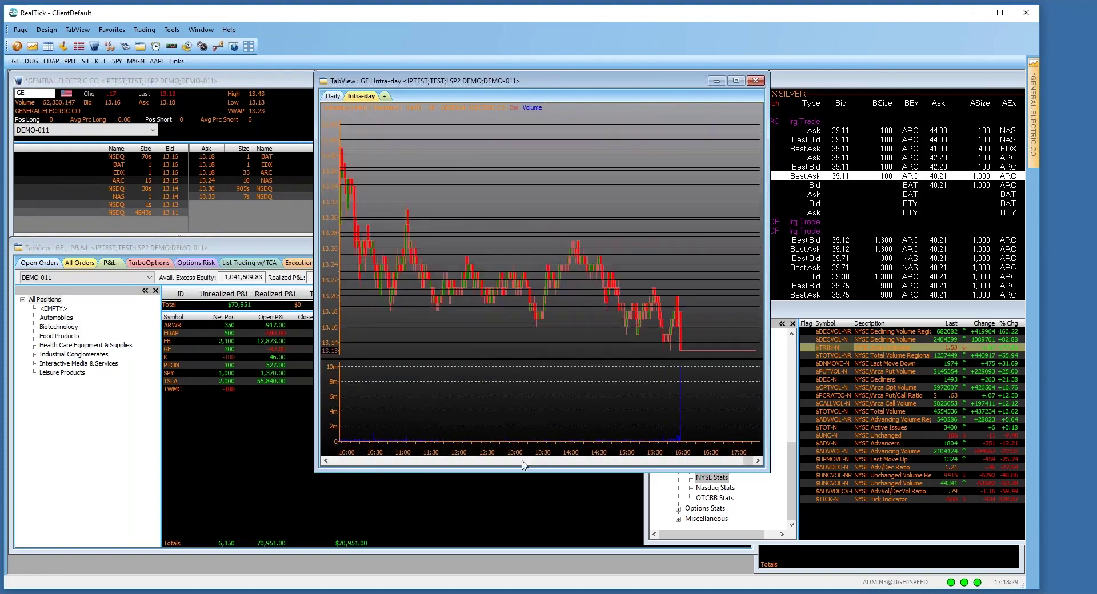
drag(674, 453, 473, 433)
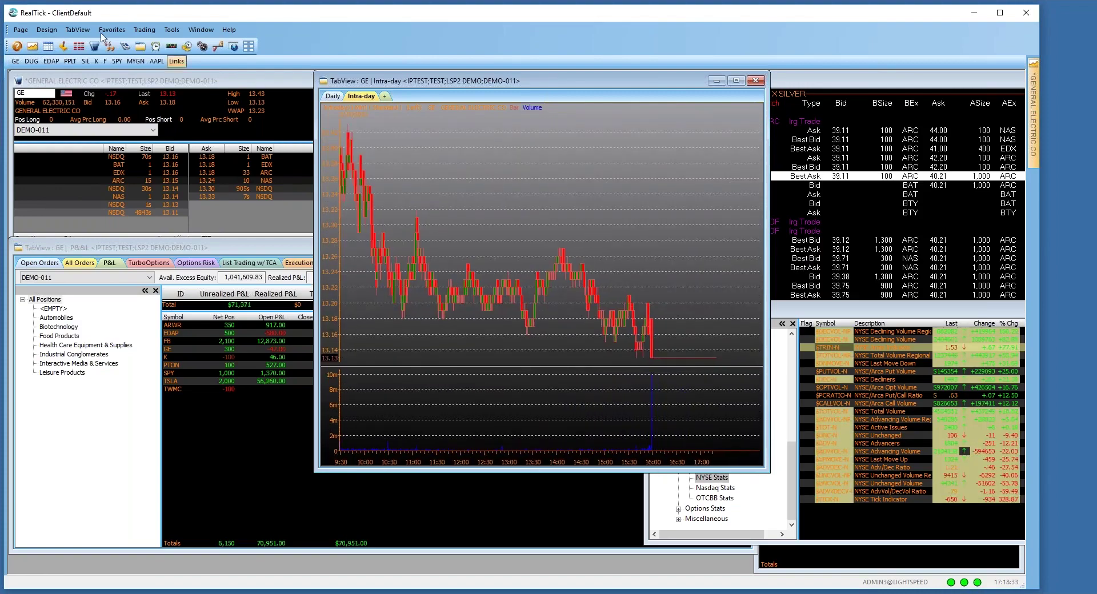
- Create a new GE chart window using Seconds Bar data with a 10-second bar interval and candlesticks
click(47, 30)
click(60, 44)
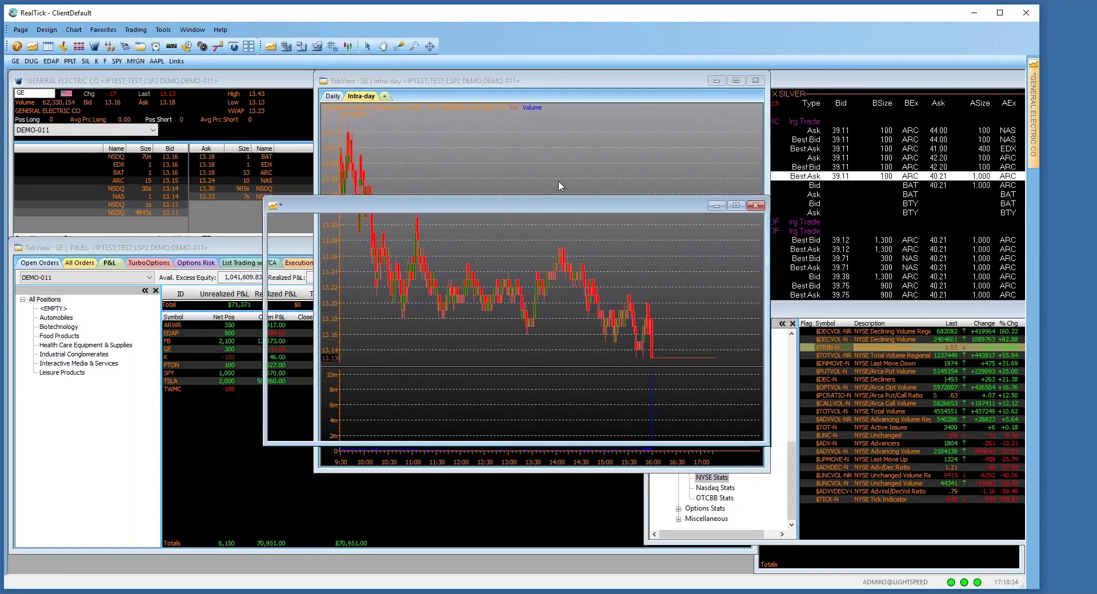
click(306, 84)
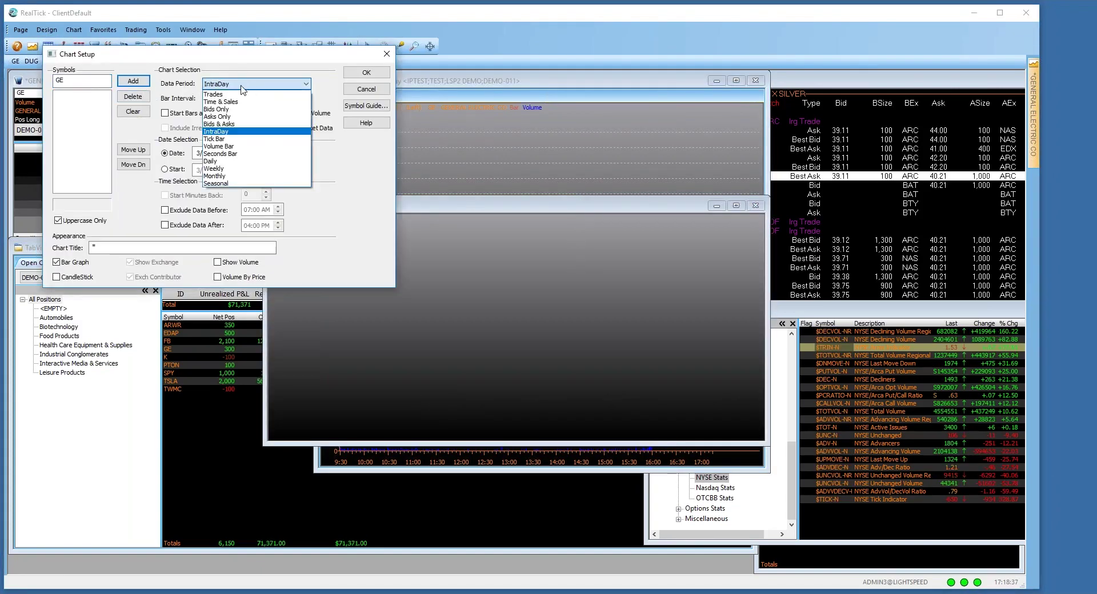
click(222, 155)
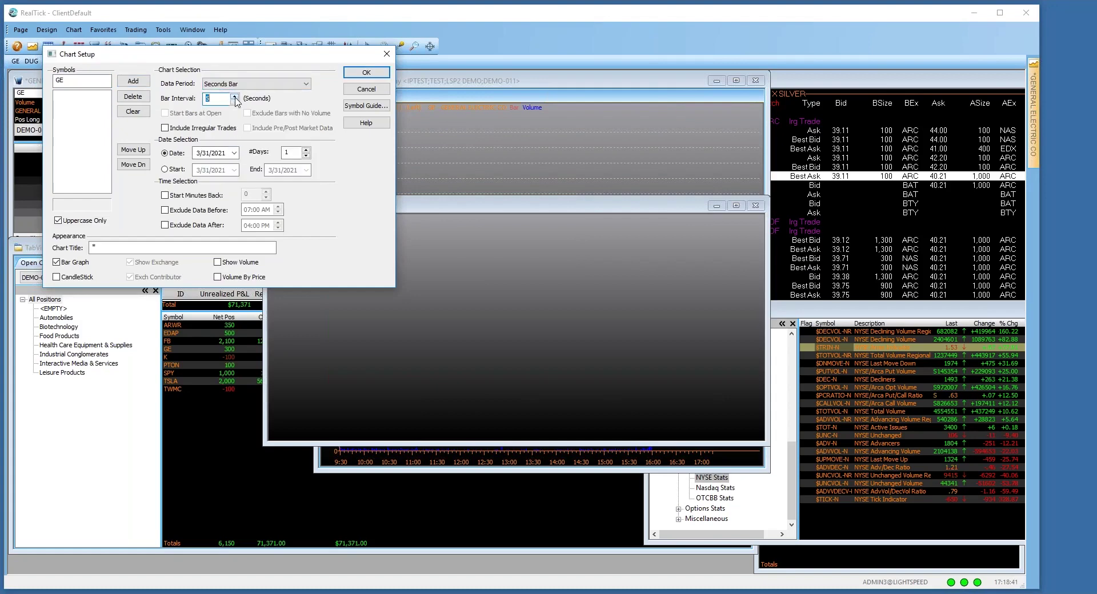
text(3)
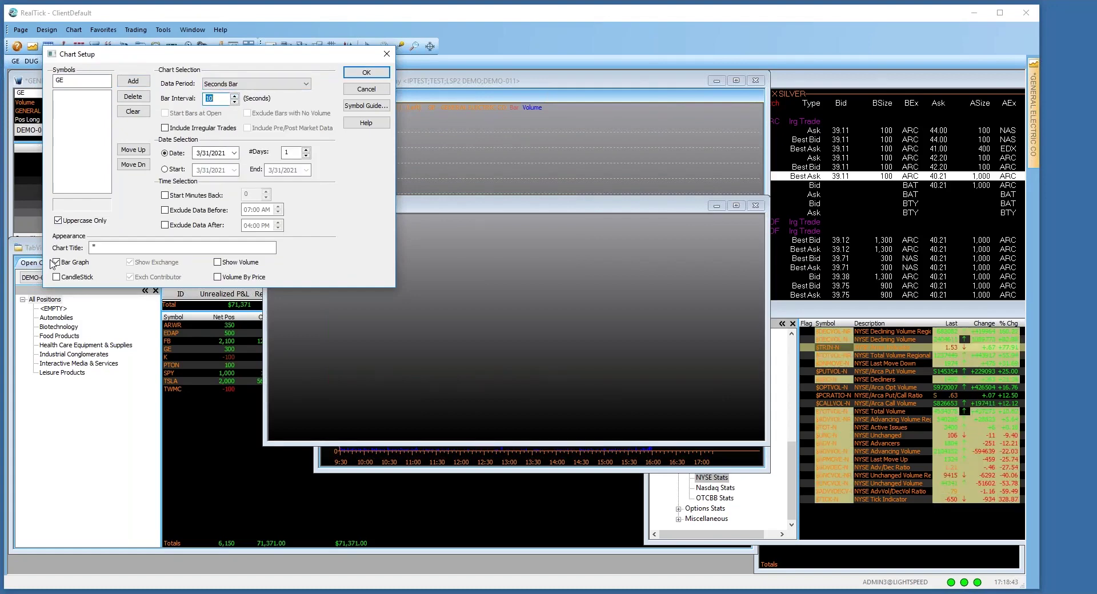
click(56, 277)
click(367, 73)
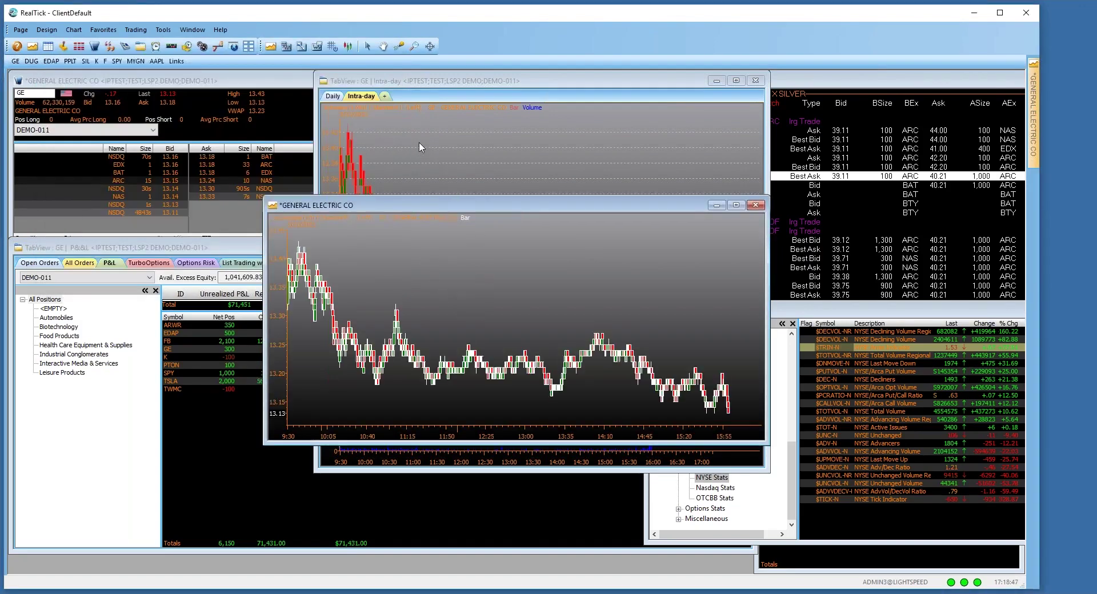
- Rescale the time and price axes of the 10-second GE chart, and include irregular trades in its data
drag(573, 439, 772, 445)
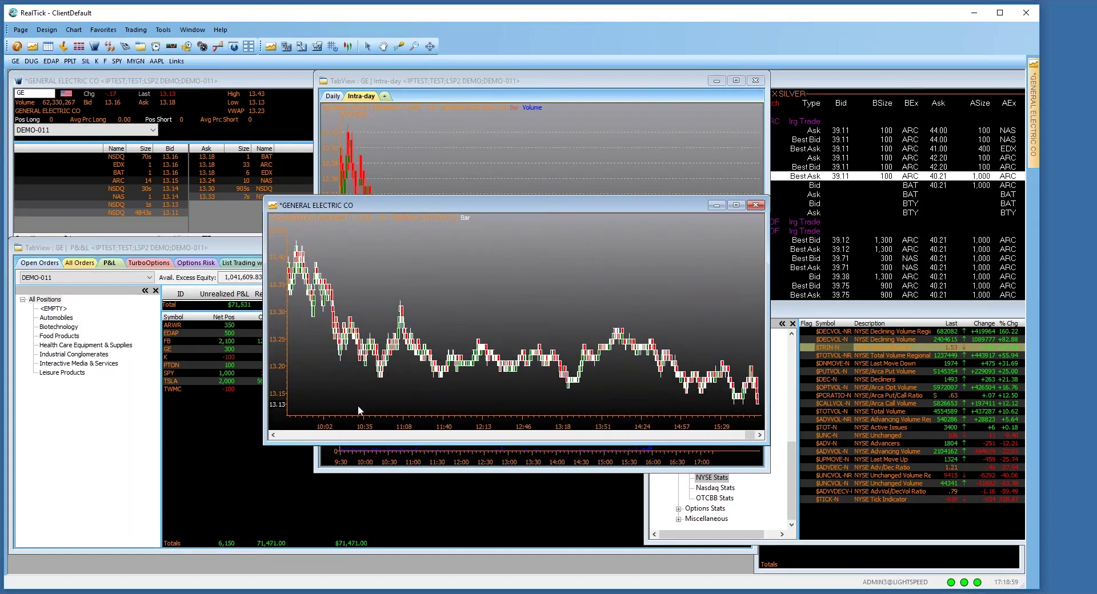
drag(283, 365, 407, 303)
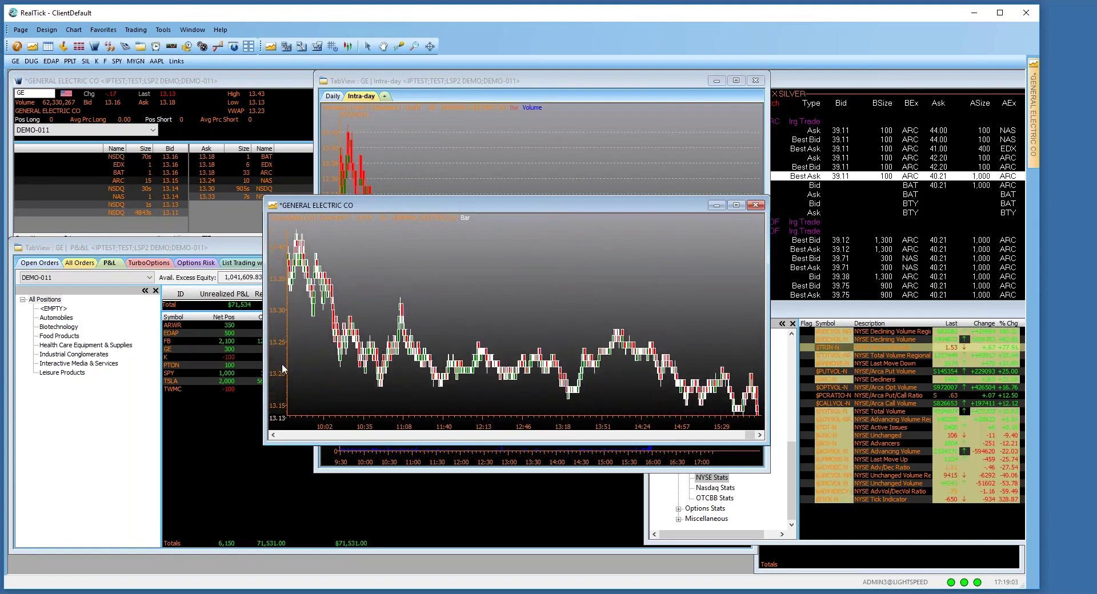
right_click(406, 298)
click(454, 305)
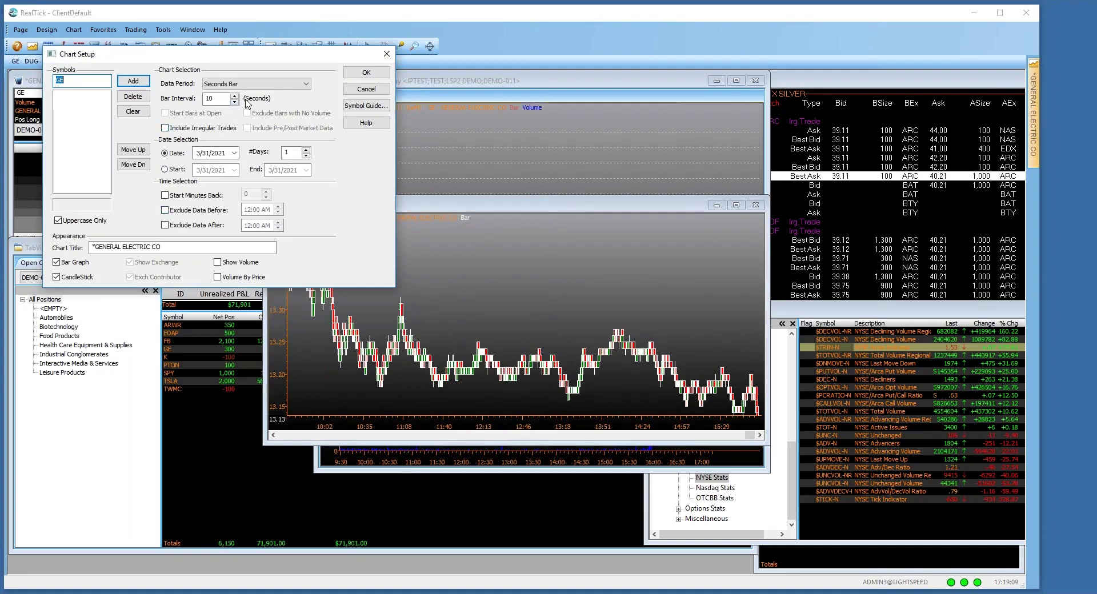
click(165, 128)
click(366, 73)
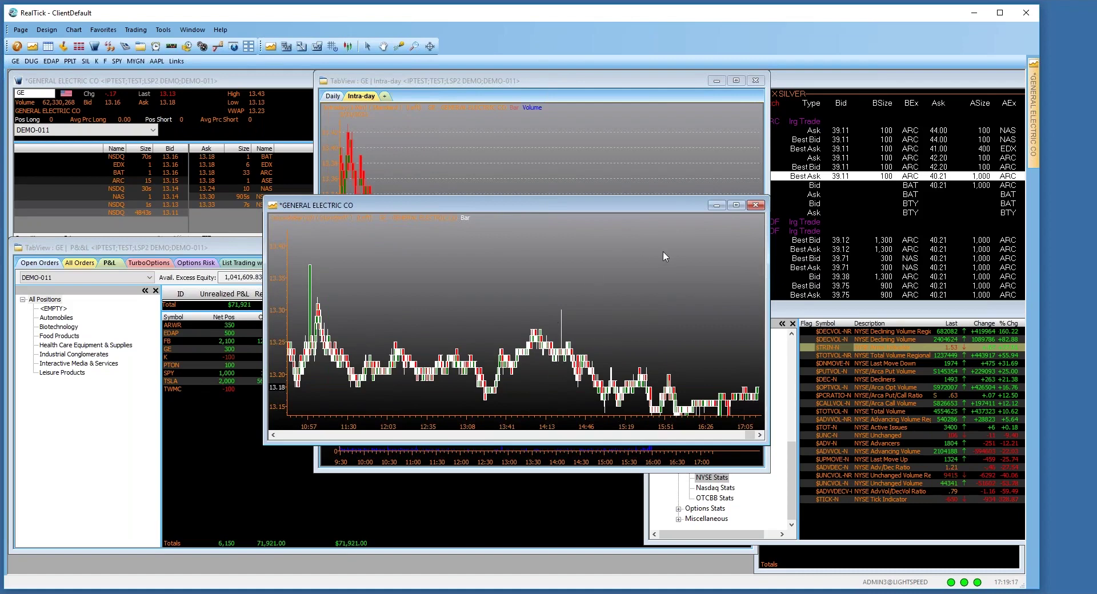
- Examine the 10-second GE chart's Display and Analysis attributes, including the color choices for its background
right_click(564, 265)
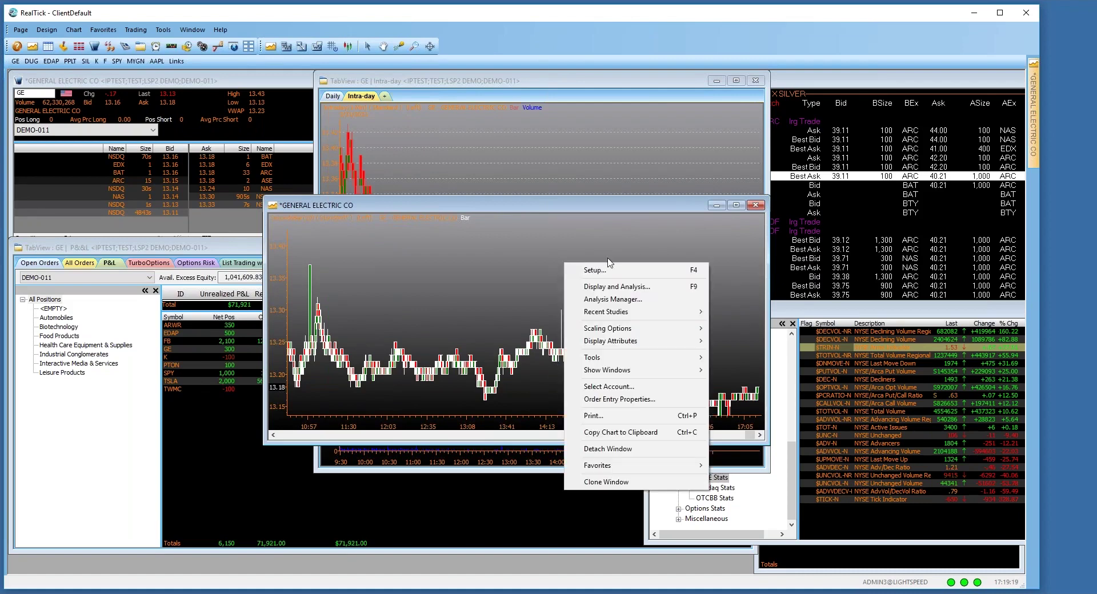
click(602, 287)
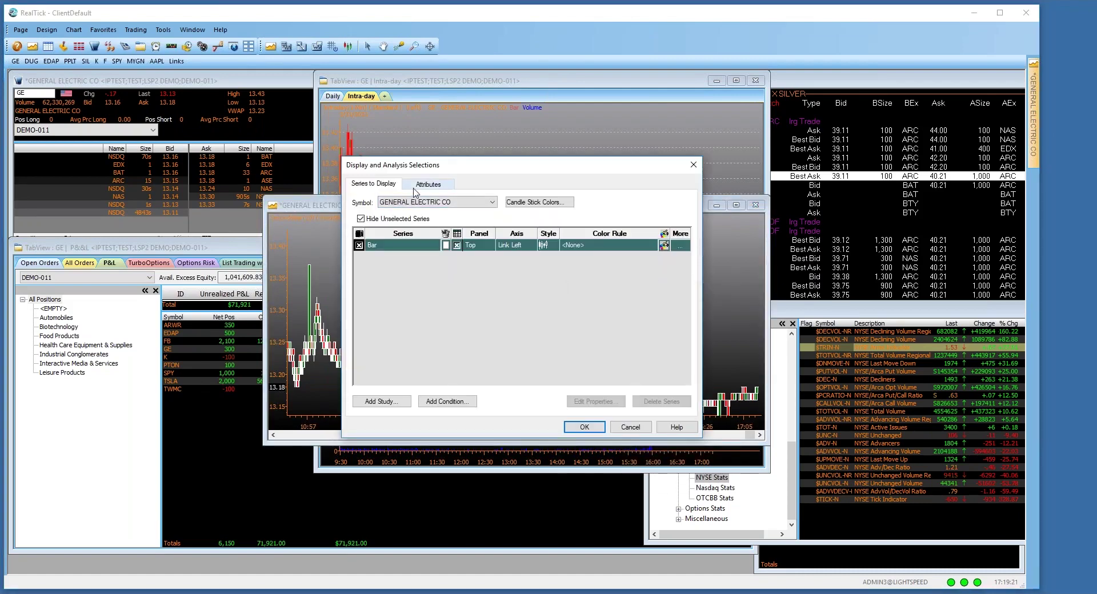
click(428, 184)
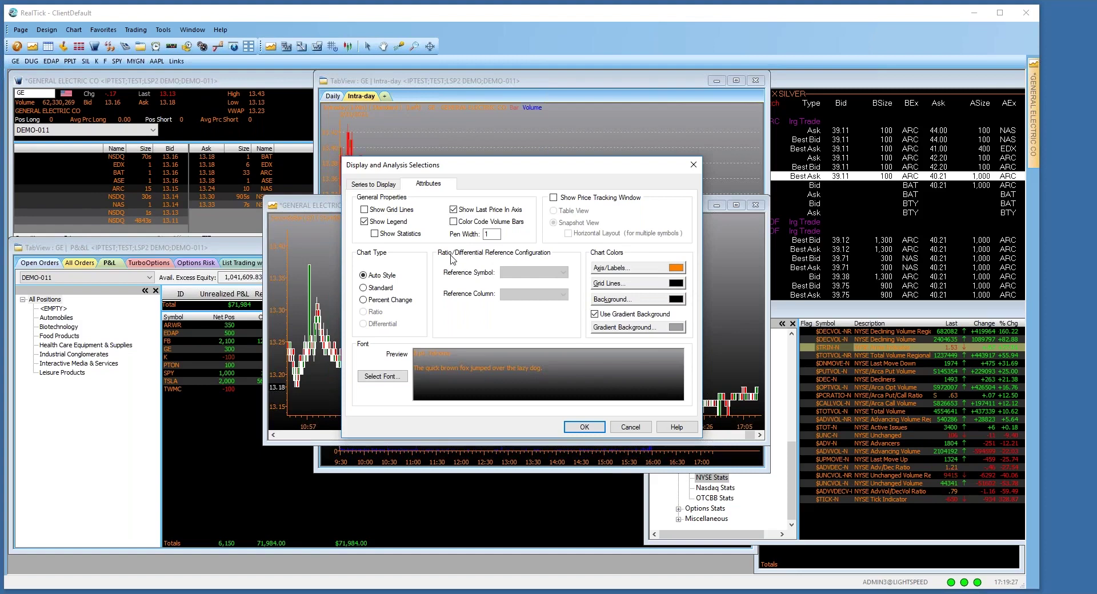
click(648, 296)
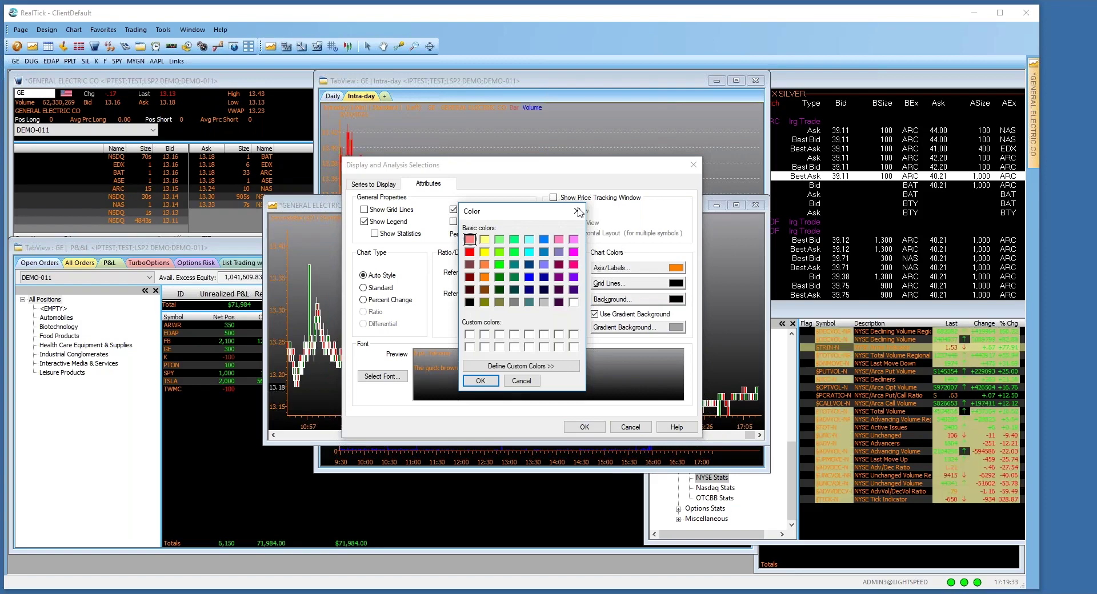
click(577, 211)
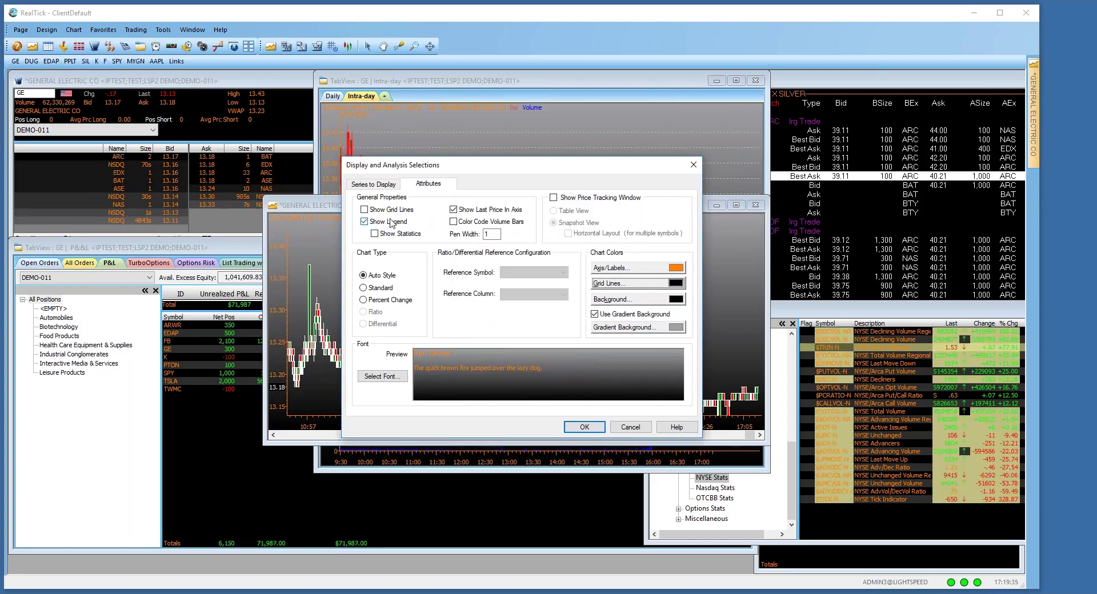
click(584, 427)
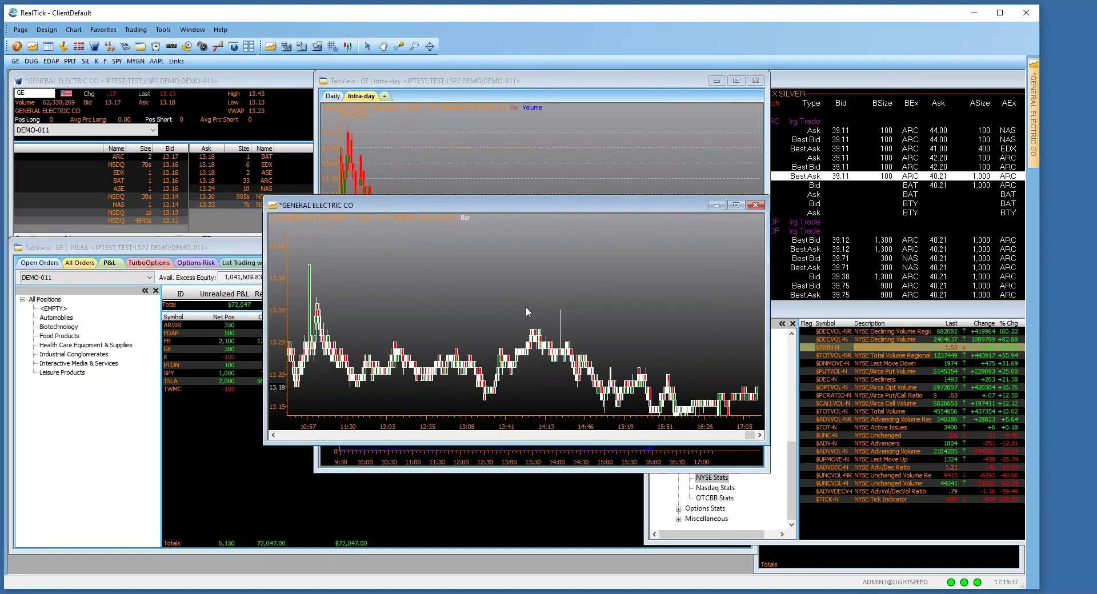
click(510, 152)
right_click(510, 152)
click(534, 163)
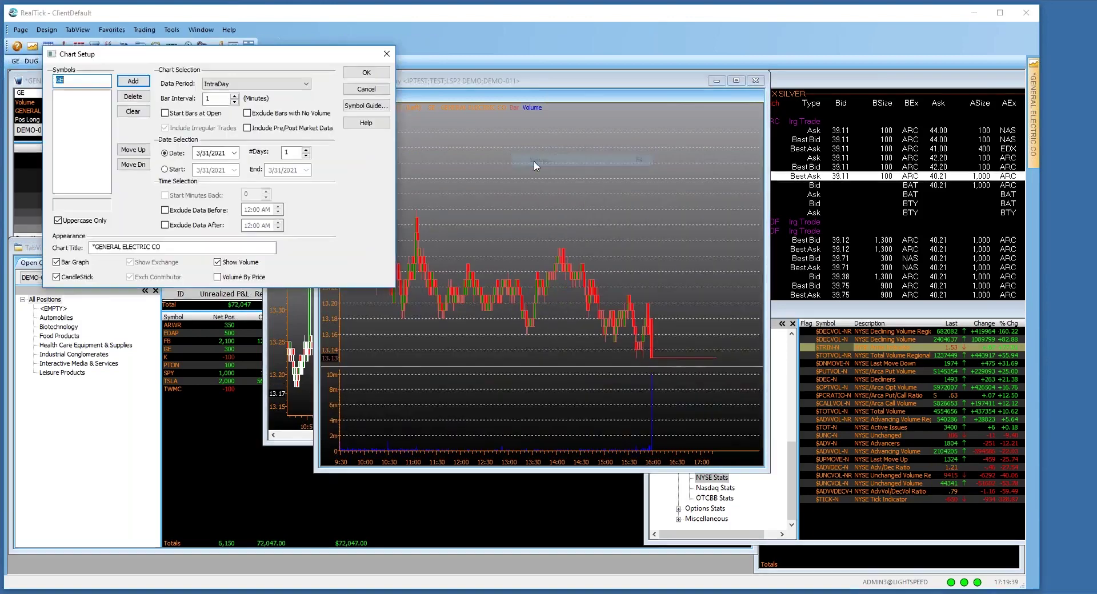
click(387, 54)
- Hide the grid lines on the GE intraday chart through its Display and Analysis attributes
right_click(526, 205)
click(558, 226)
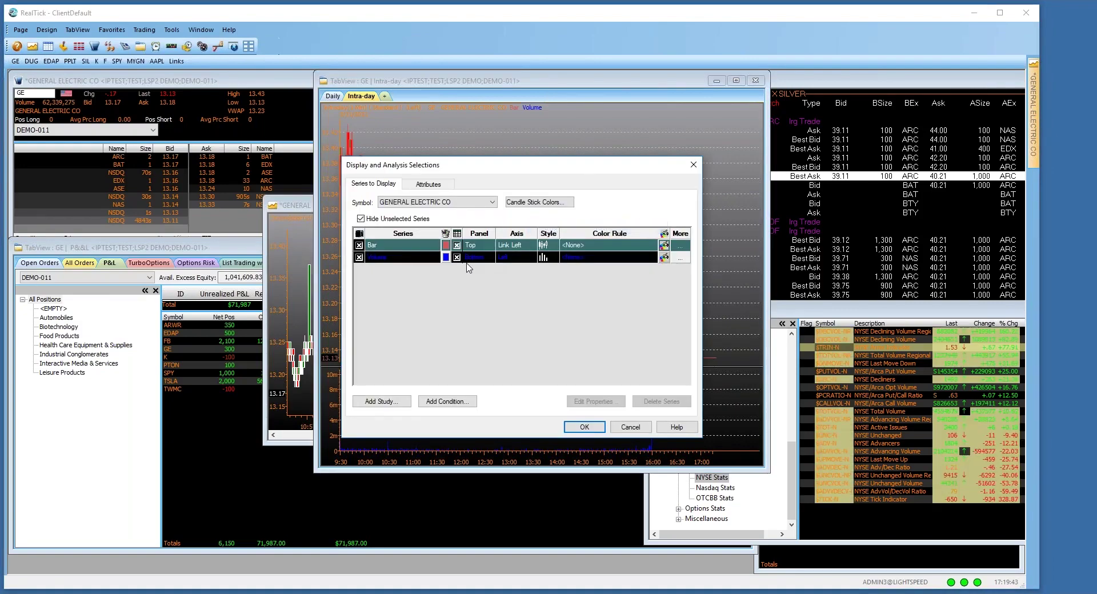
click(420, 187)
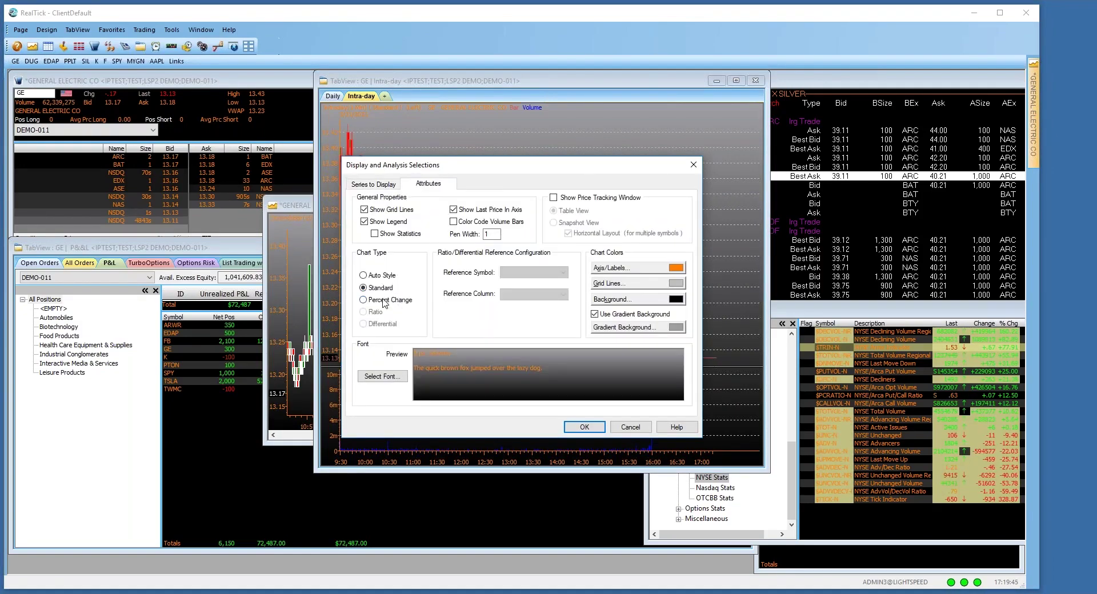
click(364, 210)
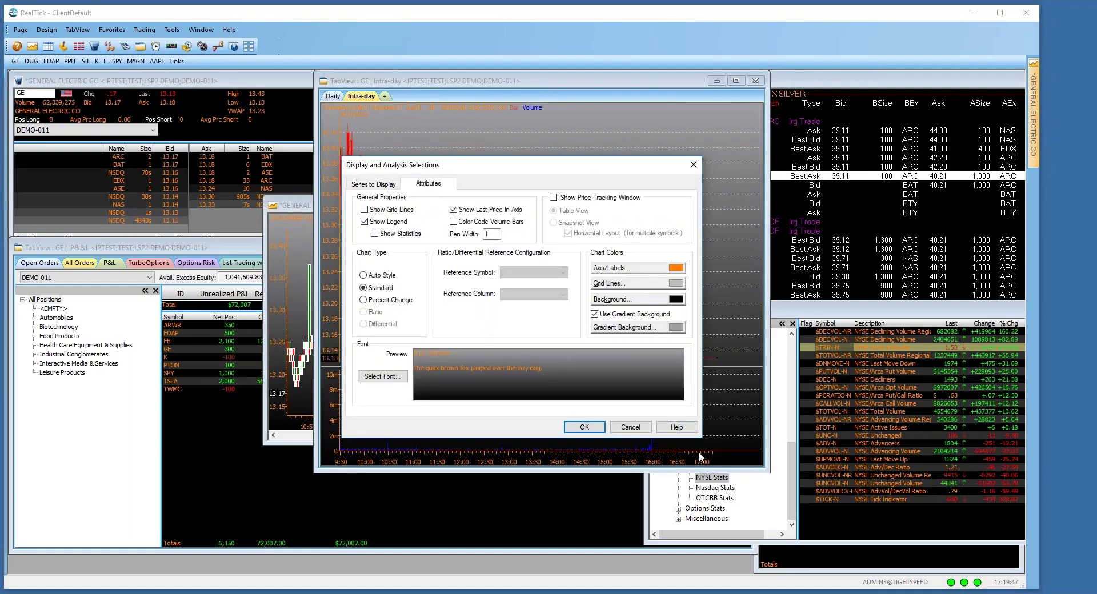
click(584, 428)
- Examine the GE intraday chart's bar-by-bar table of prices, volume, trades and VWAP at different times, and close the table
double_click(543, 248)
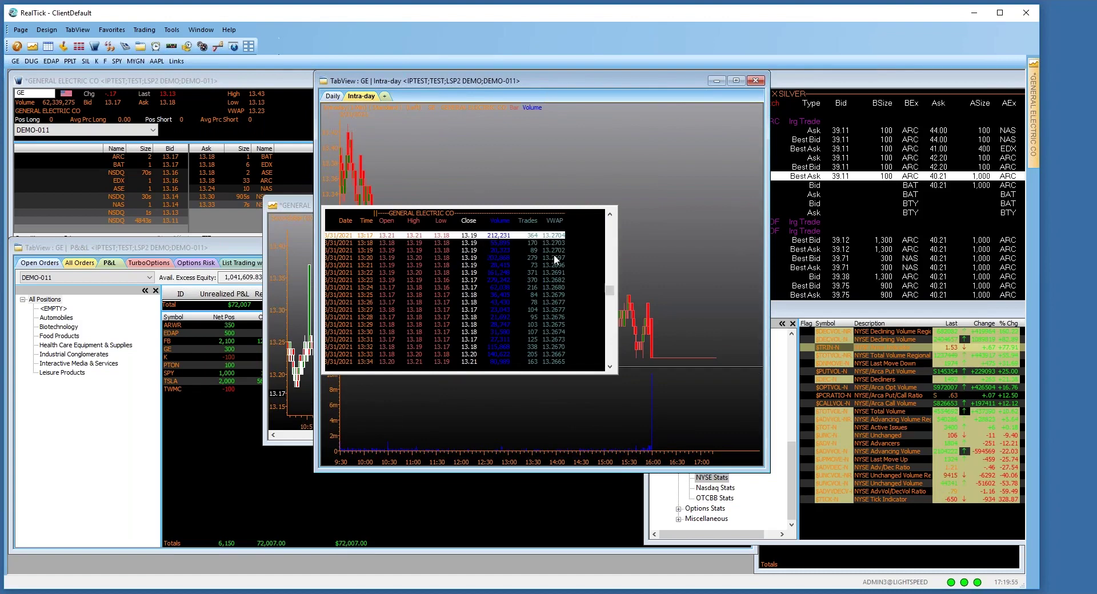
click(523, 266)
scroll(523, 272, down, 6)
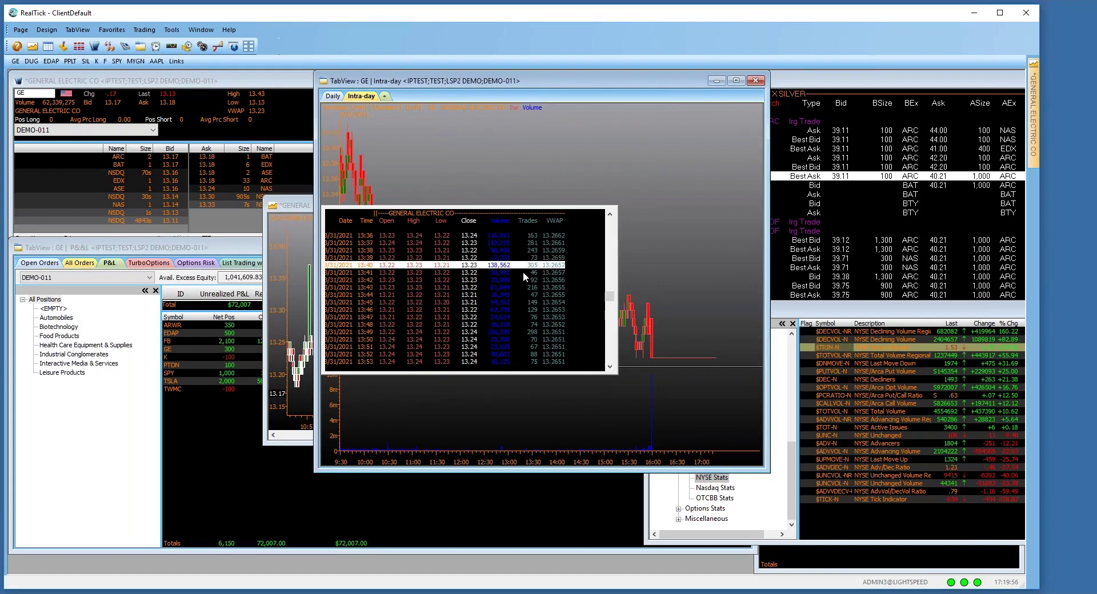
right_click(574, 270)
click(600, 291)
double_click(529, 184)
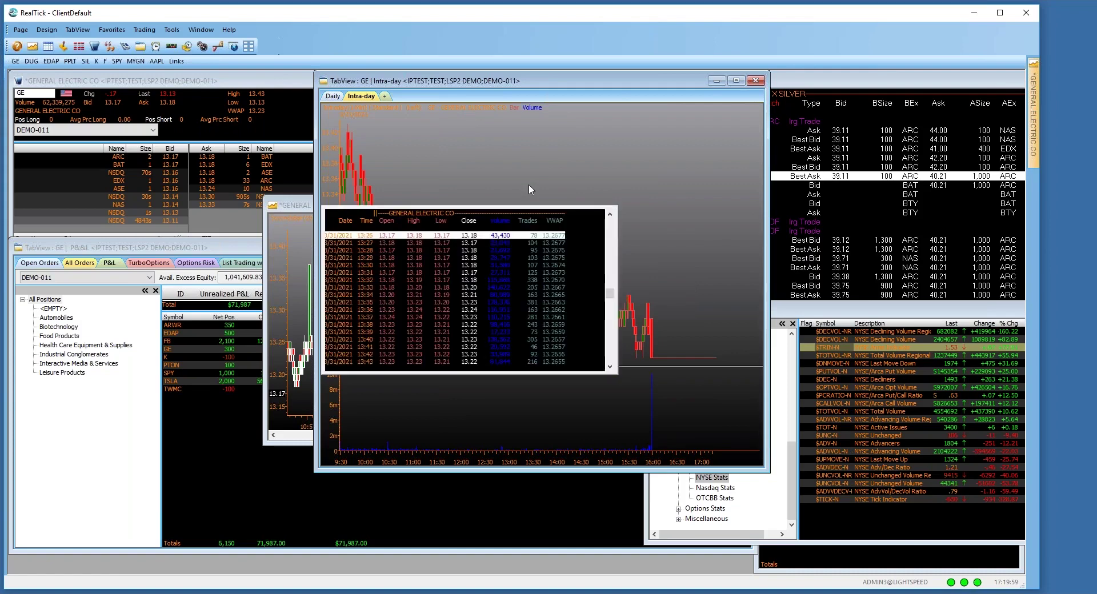
scroll(468, 339, up, 10)
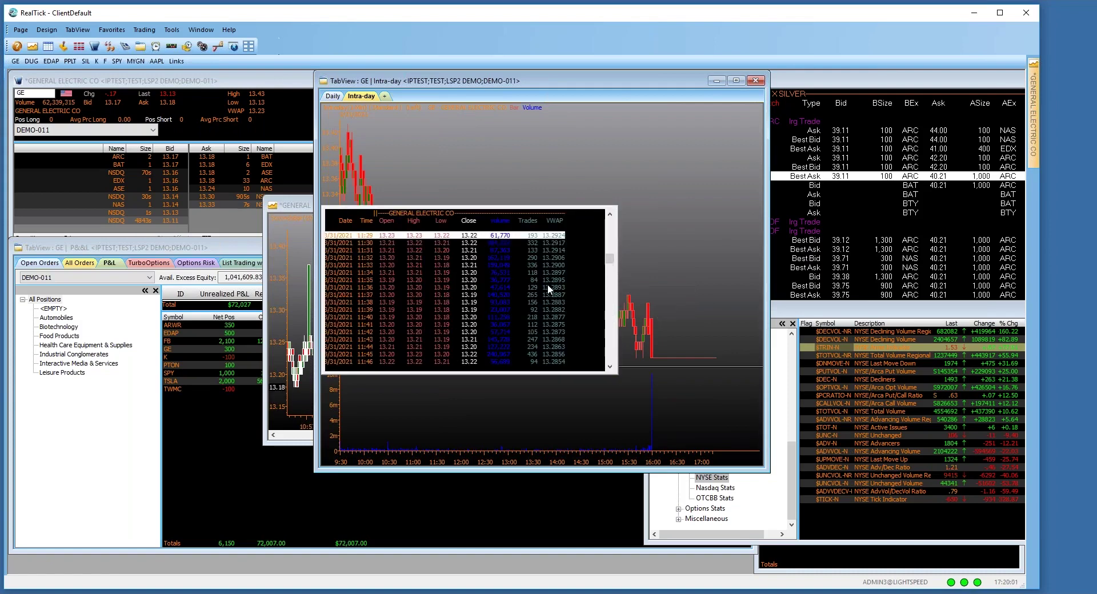
right_click(568, 286)
click(595, 308)
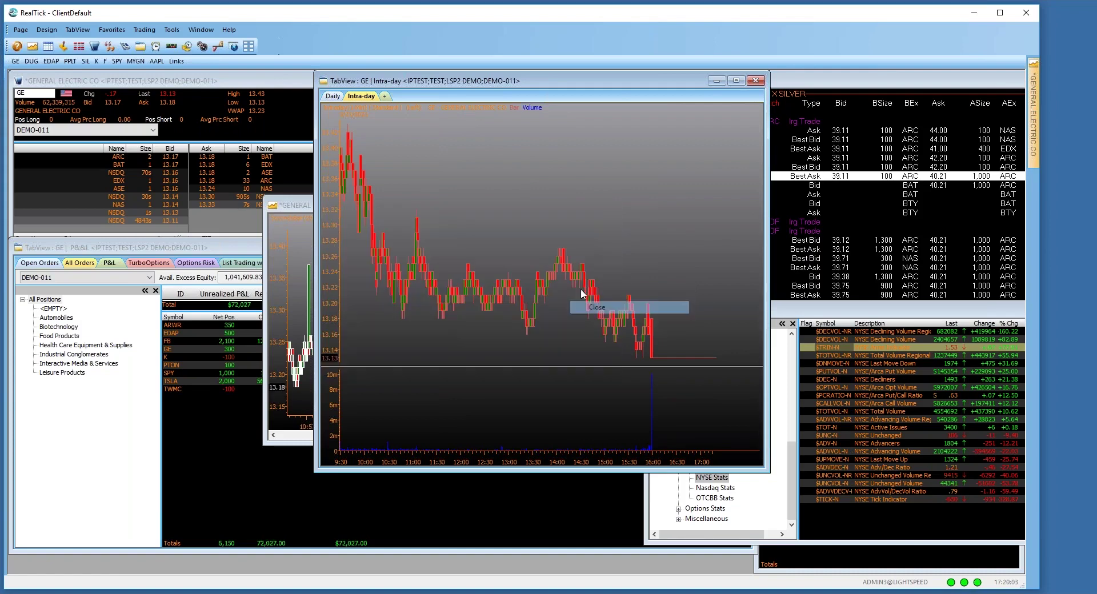
- Review the intraday chart's additional window options and the Order Entry Default Rules, leaving the rules as they are
right_click(585, 272)
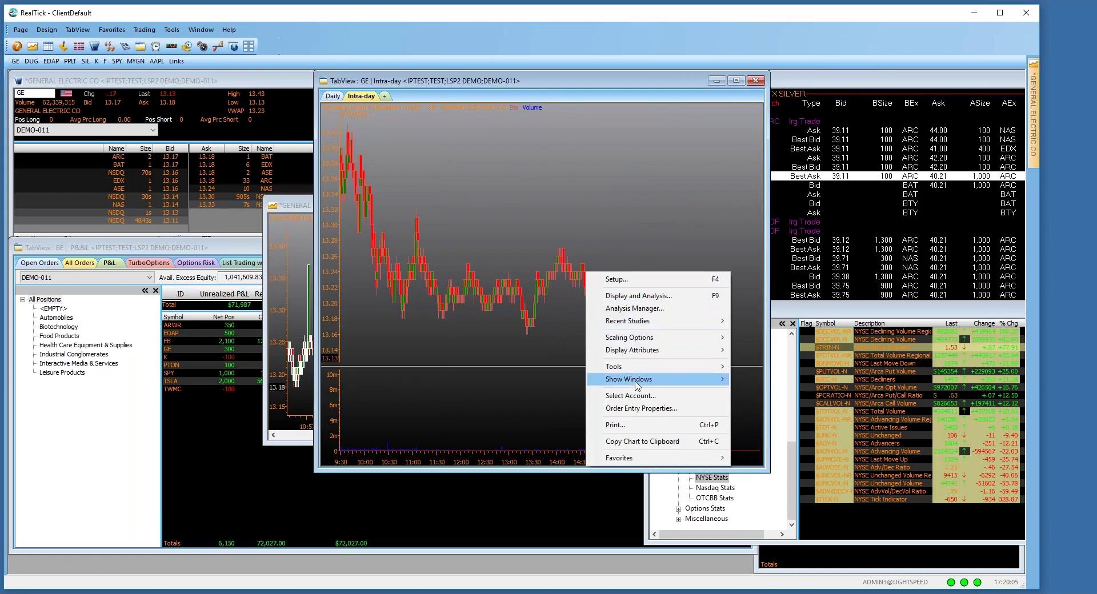
mouse_move(637, 386)
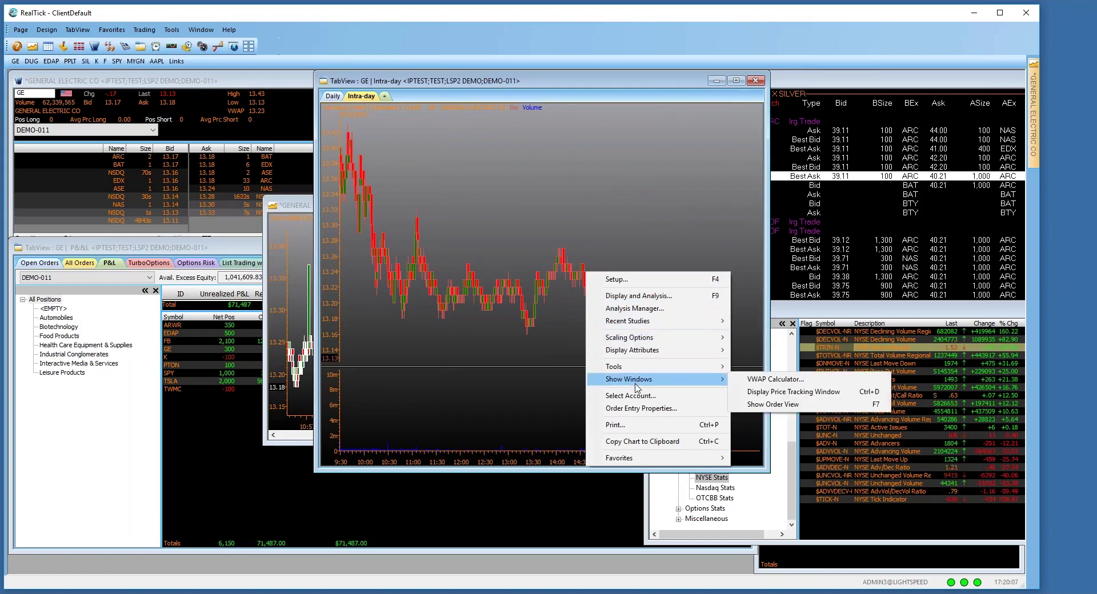
mouse_move(646, 339)
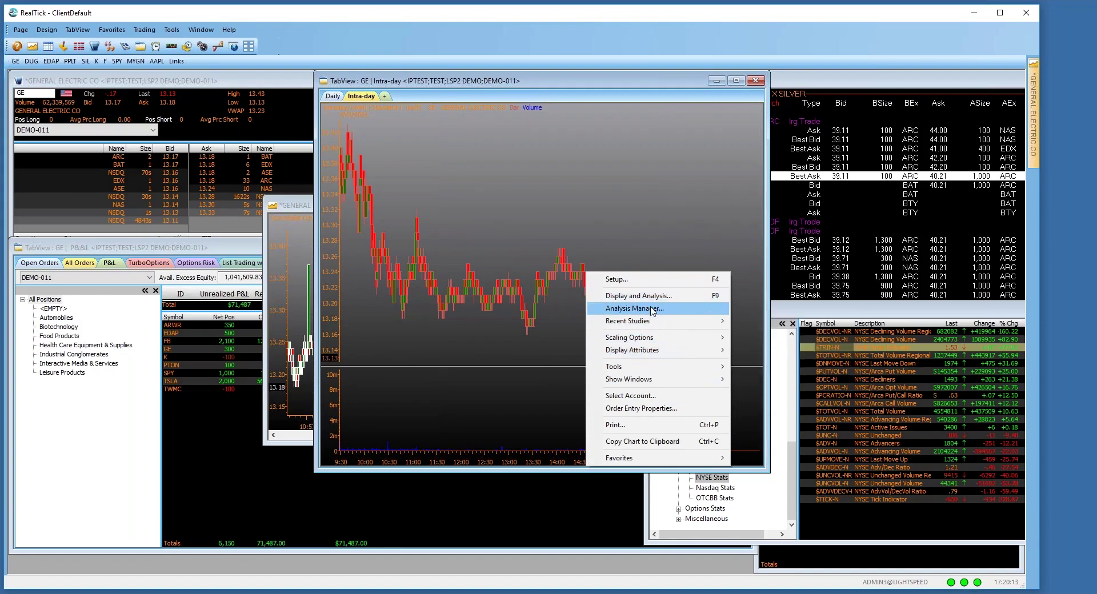
click(650, 409)
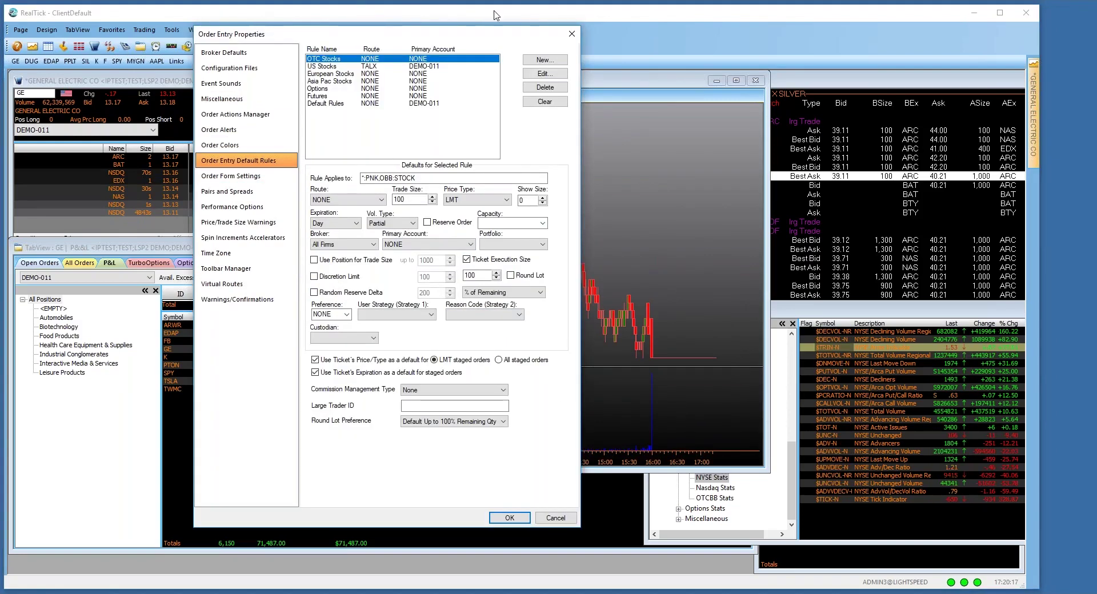
click(571, 34)
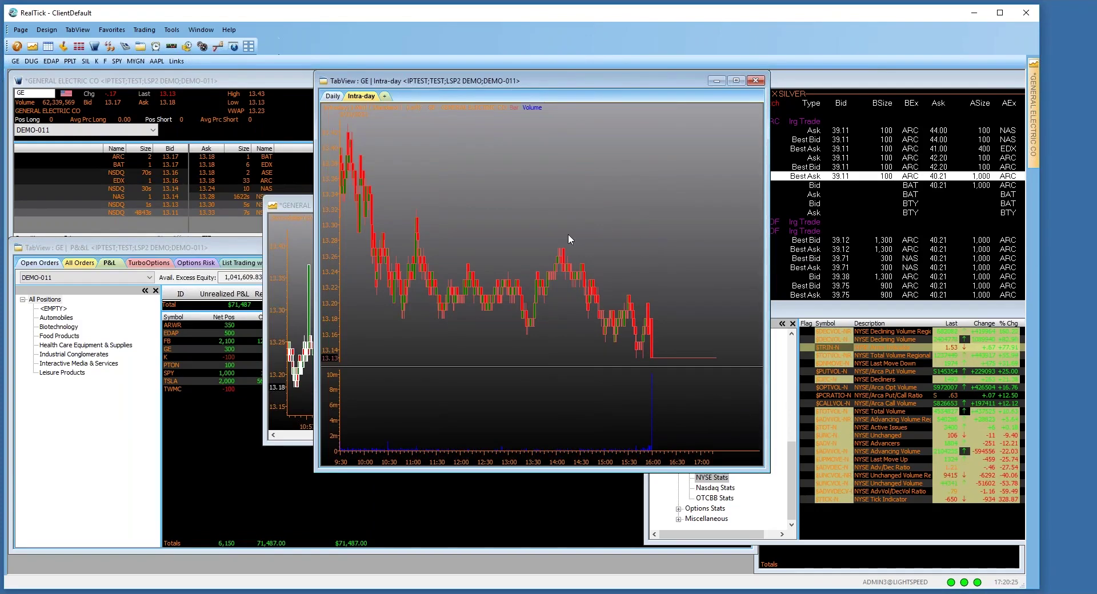
- Try the Default Intra-day Chart and Line Graph of Close with Volume favorites on the intraday chart
right_click(478, 181)
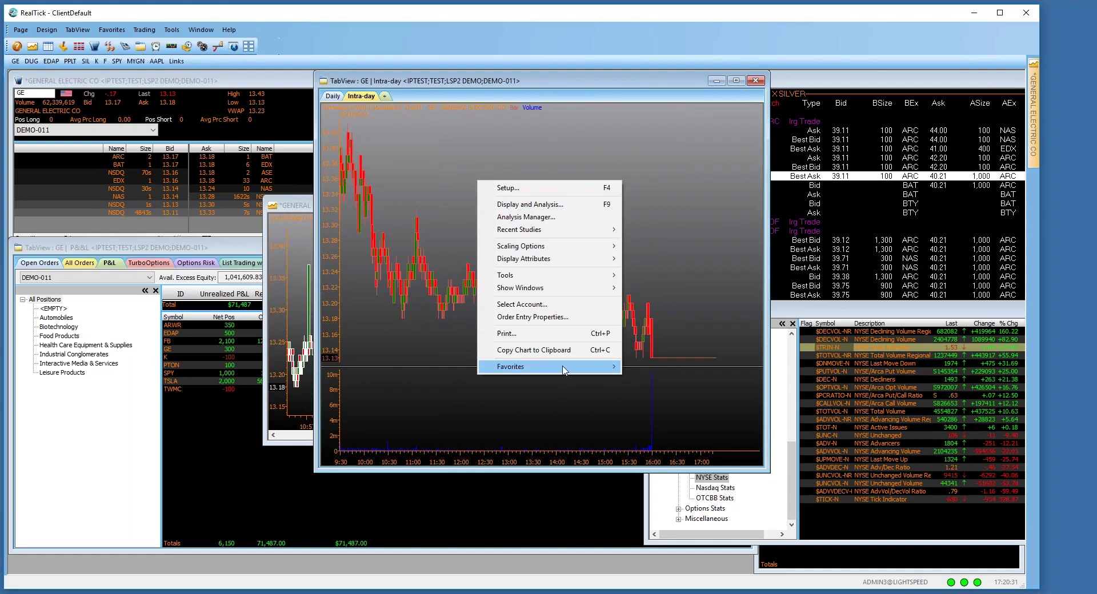
mouse_move(566, 369)
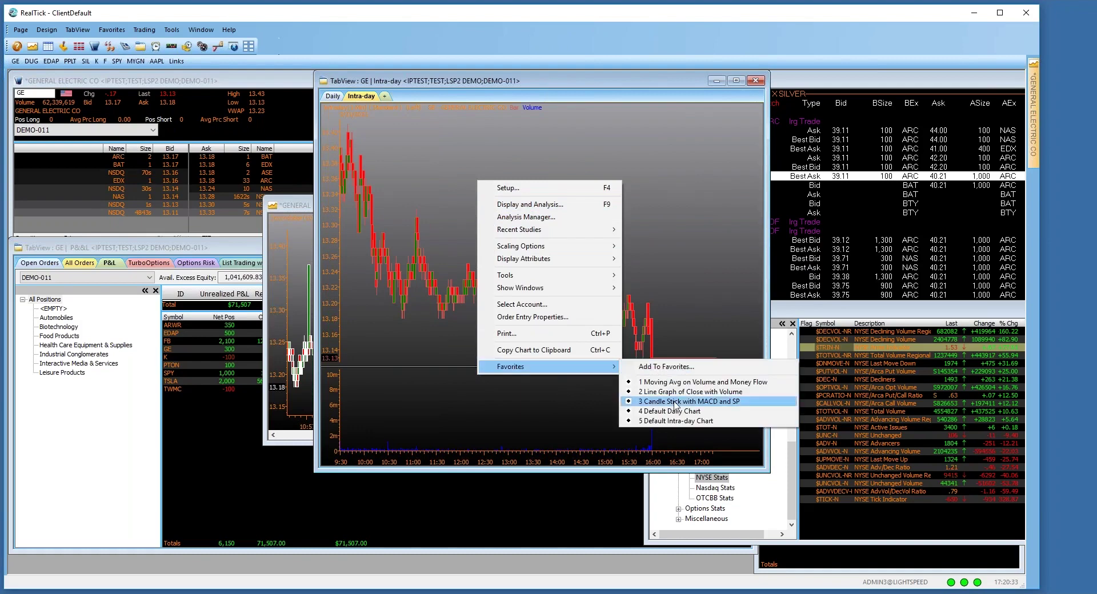
click(660, 422)
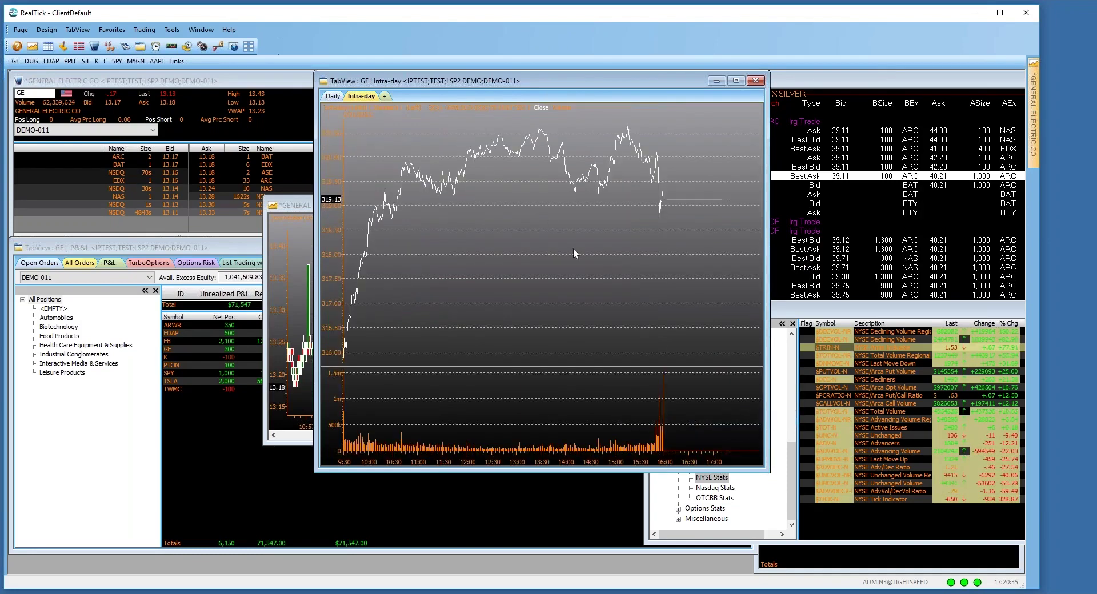
right_click(550, 221)
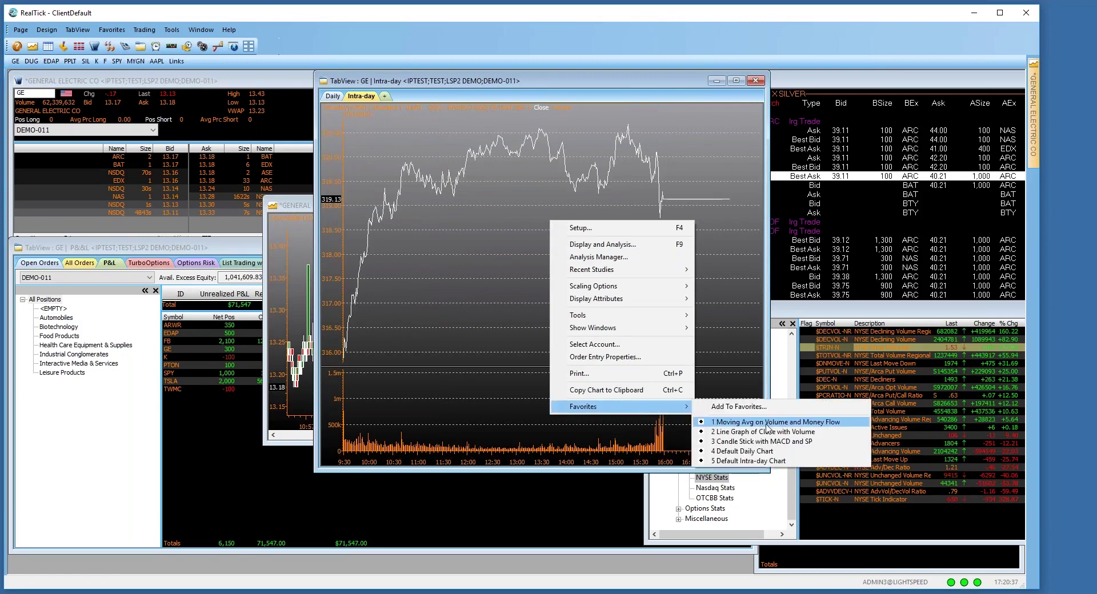
click(763, 434)
- Apply the Candle Stick with MACD and SP favorite to the intraday chart
right_click(575, 315)
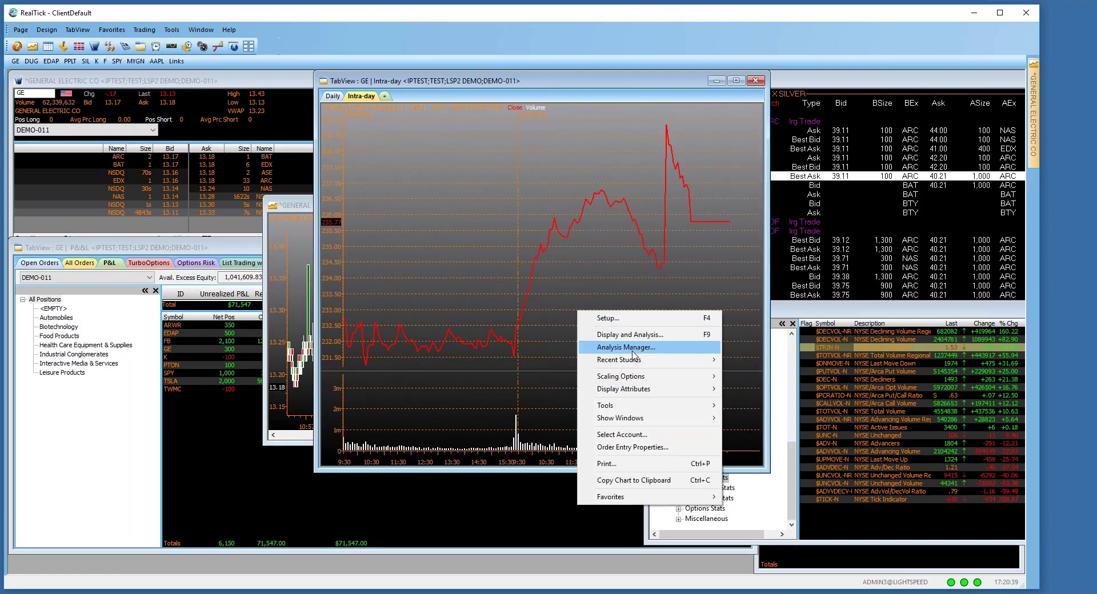
mouse_move(673, 498)
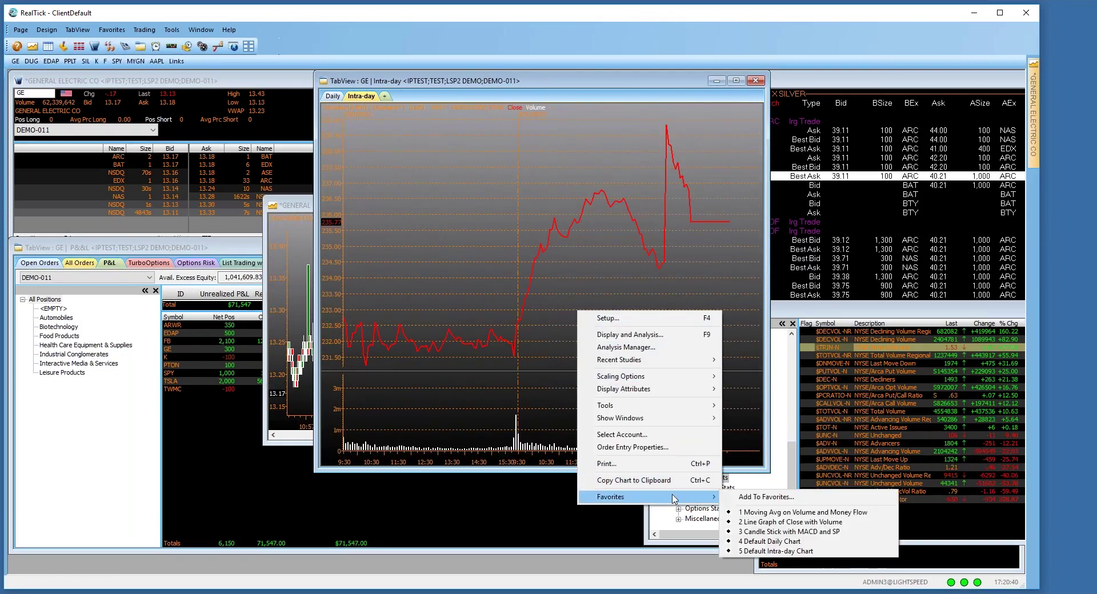
click(756, 531)
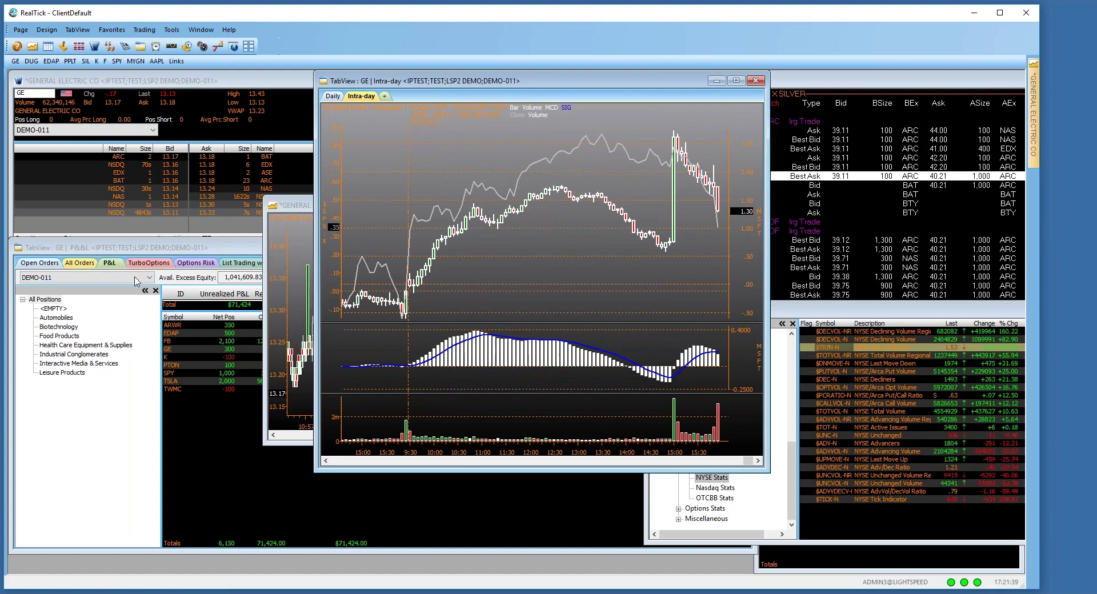
- Review the GE market maker, Global X Silver time and sales, P&L, NYSE watchlist and intraday chart windows by bringing each forward
click(217, 163)
click(852, 94)
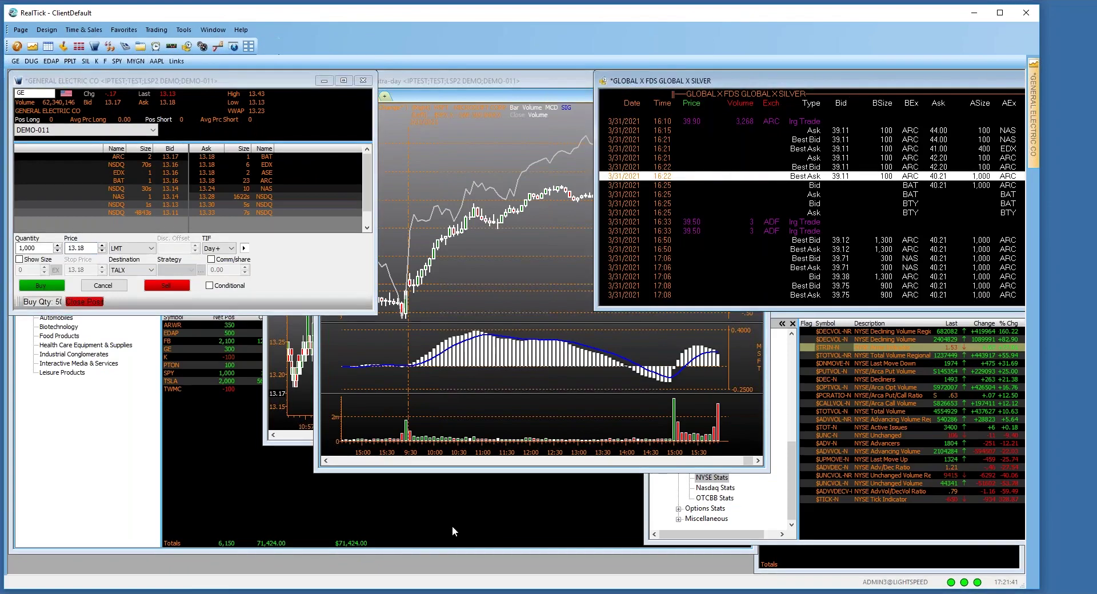
click(451, 525)
click(777, 435)
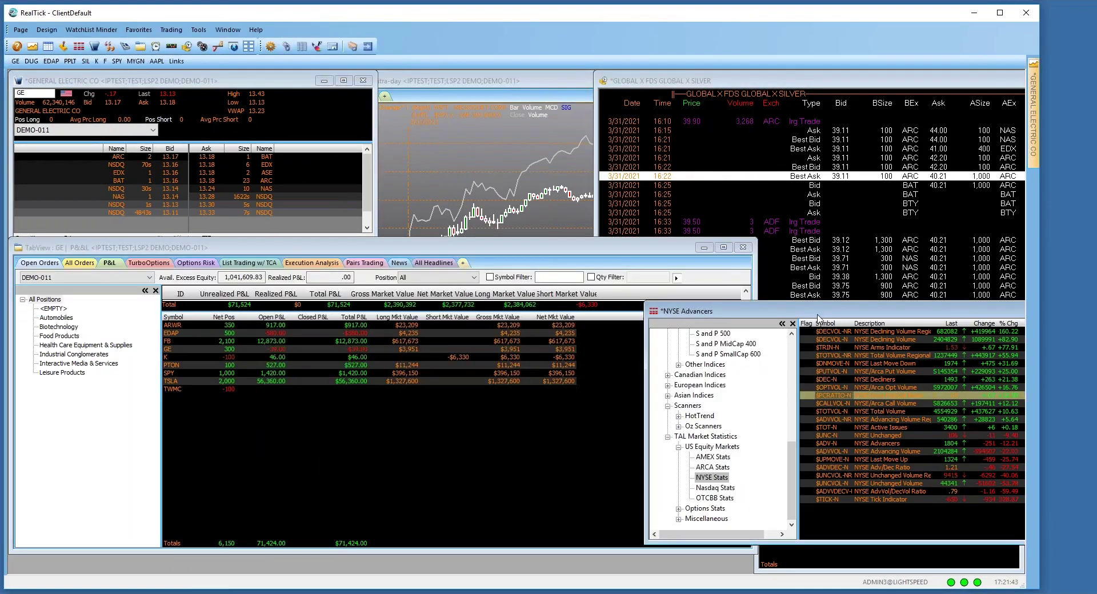
scroll(720, 342, up, 10)
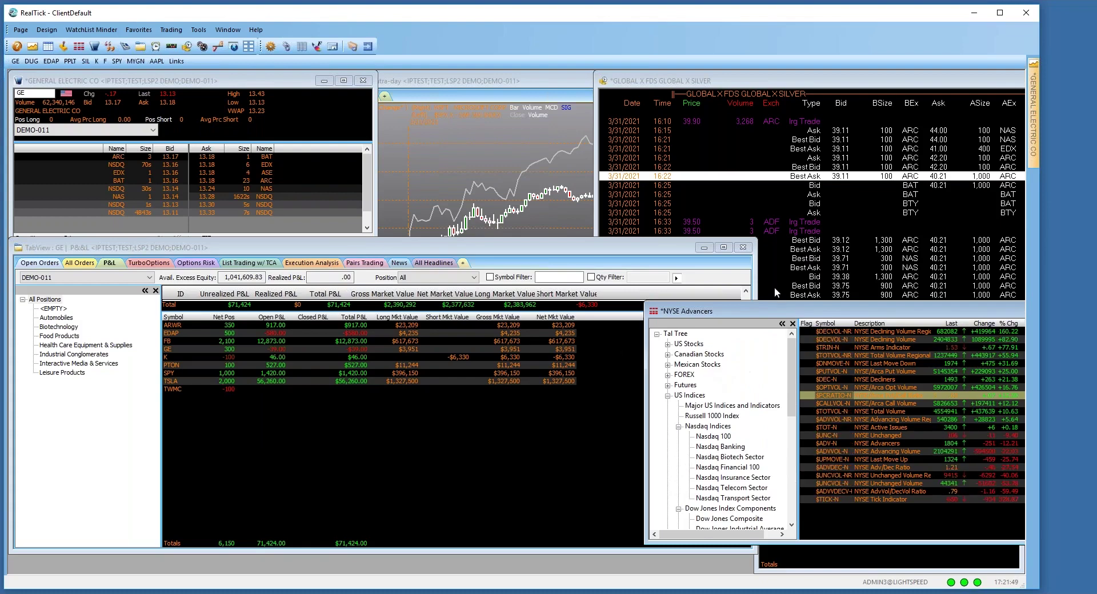
click(170, 103)
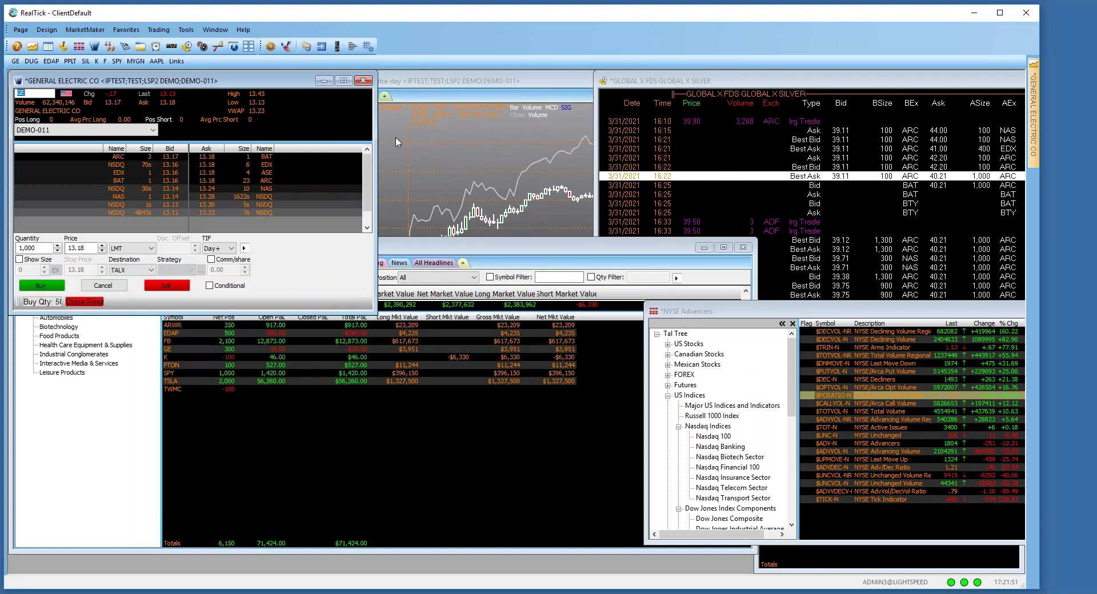
click(520, 147)
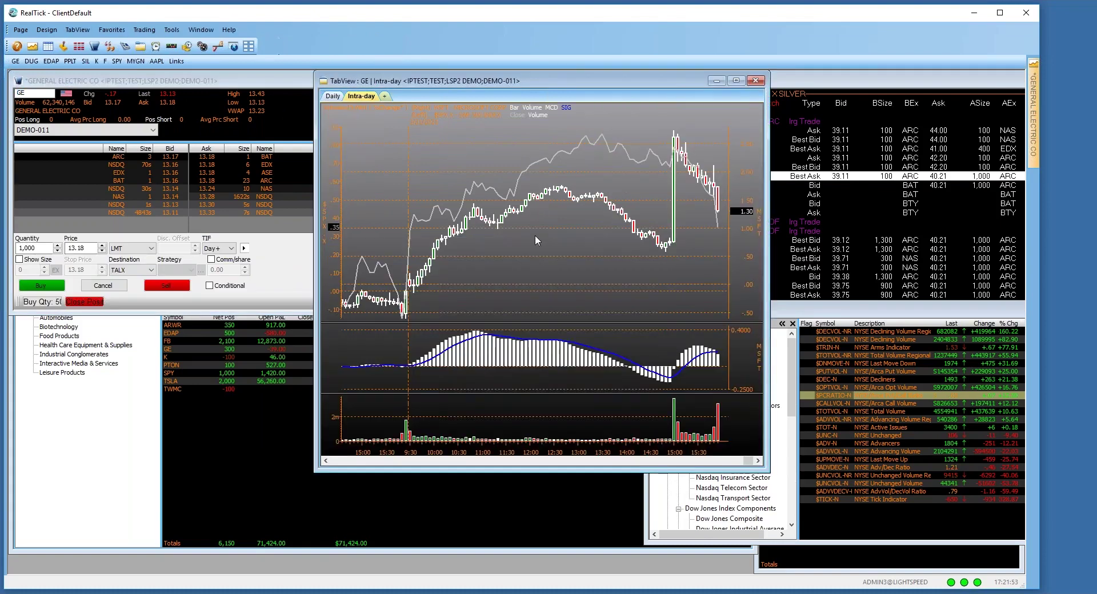
click(274, 273)
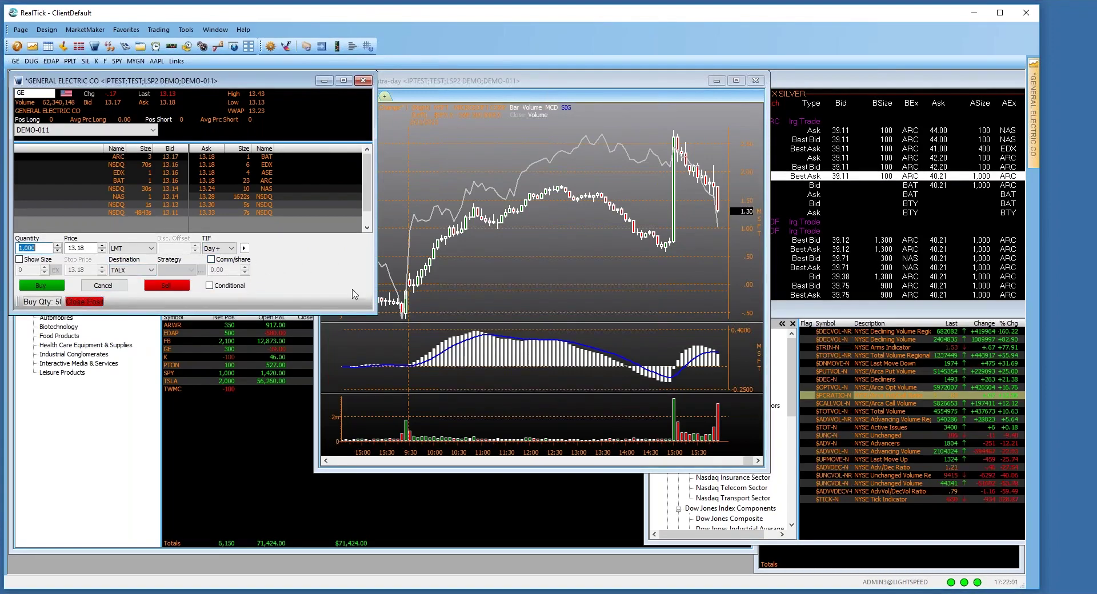
click(967, 389)
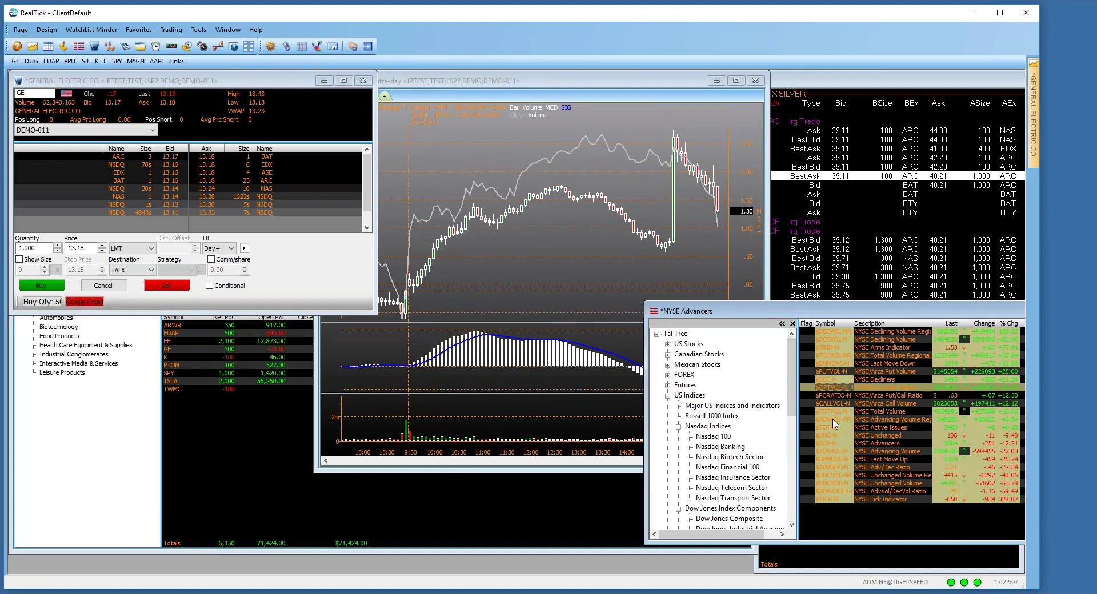
click(252, 468)
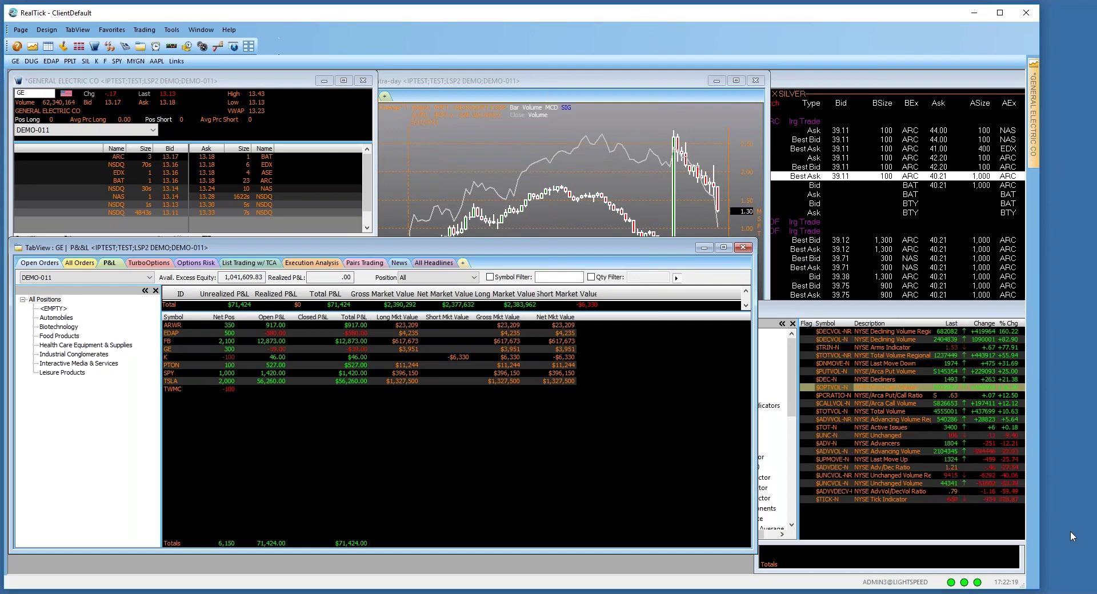
click(317, 197)
click(484, 190)
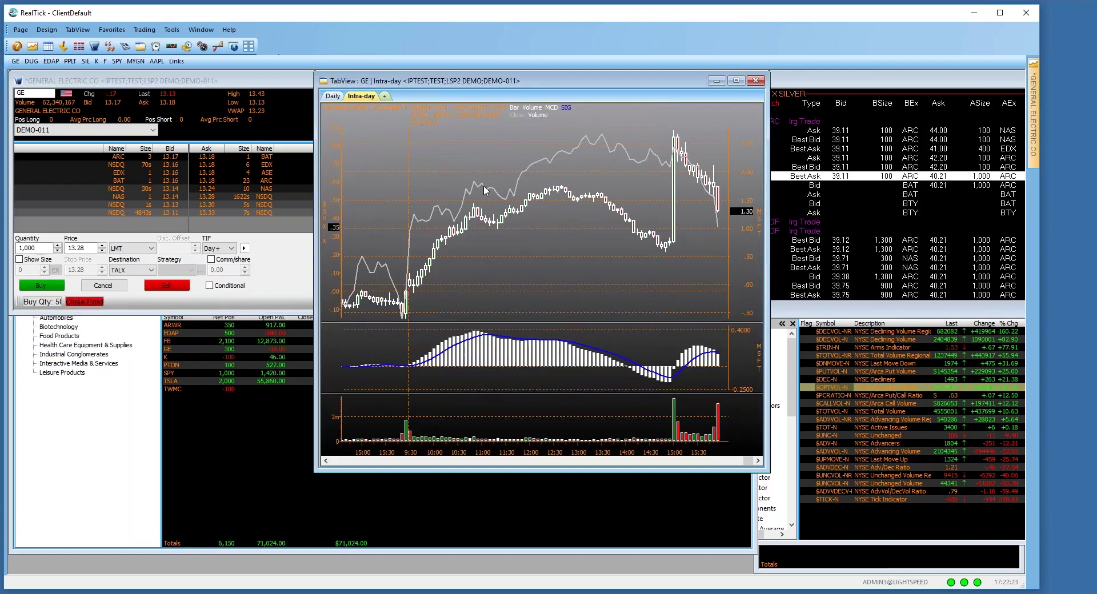